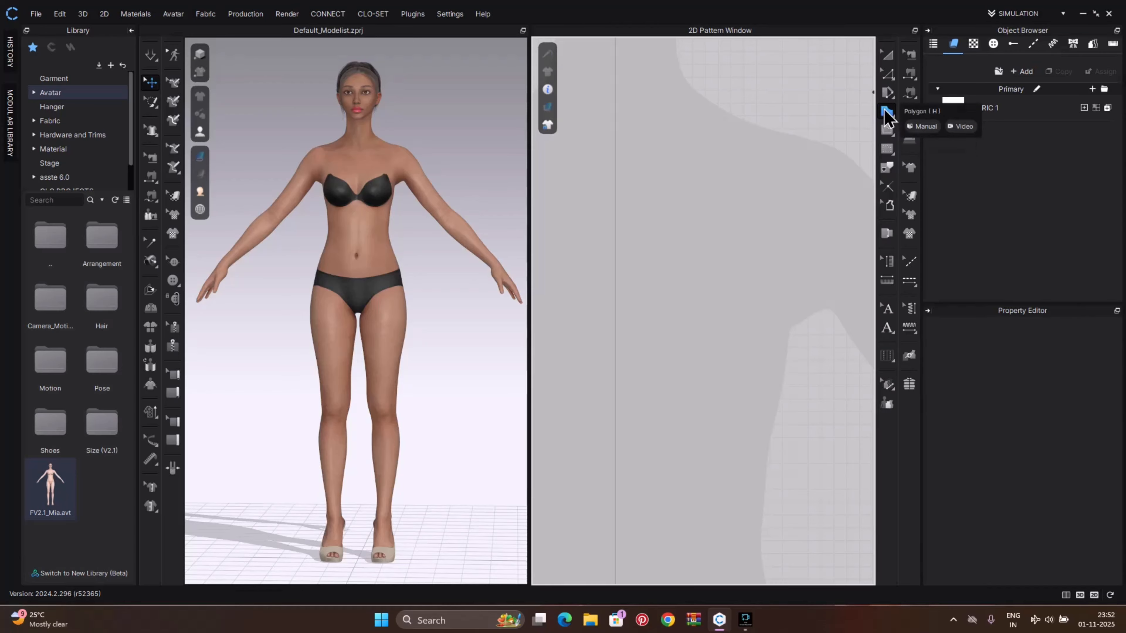
Draw the half-front dress outline from the neck point through the shoulder and a curved armhole with the Polygon tool
{"action": "left_click", "coordinate": [722, 96]}
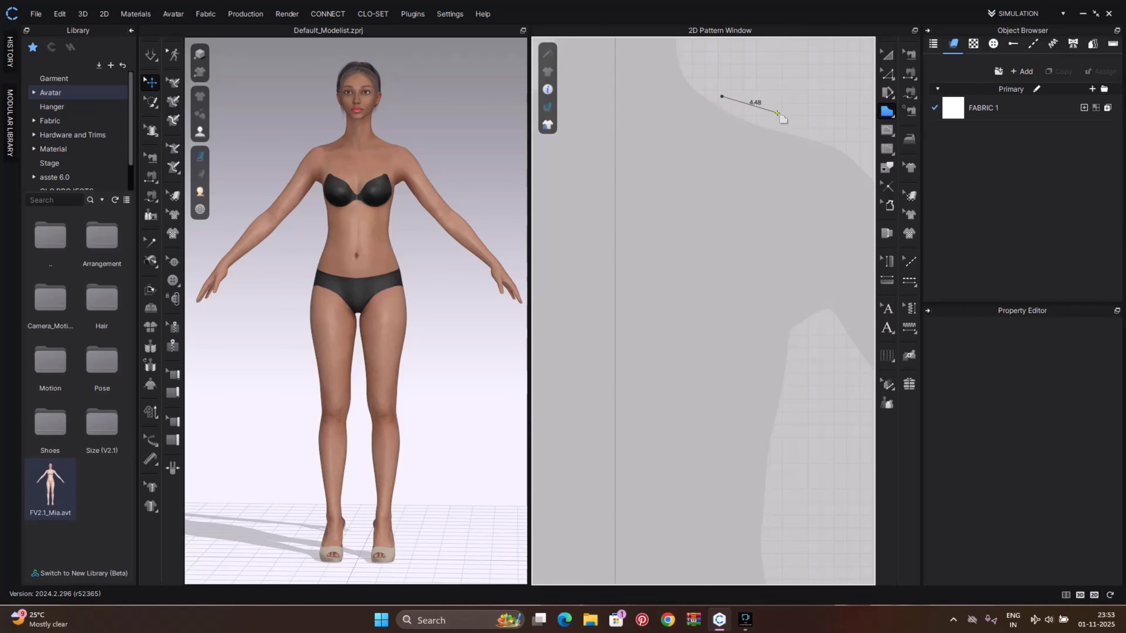
{"action": "left_click", "coordinate": [815, 133]}
{"action": "left_click_drag", "start_coordinate": [808, 344], "coordinate": [851, 354]}
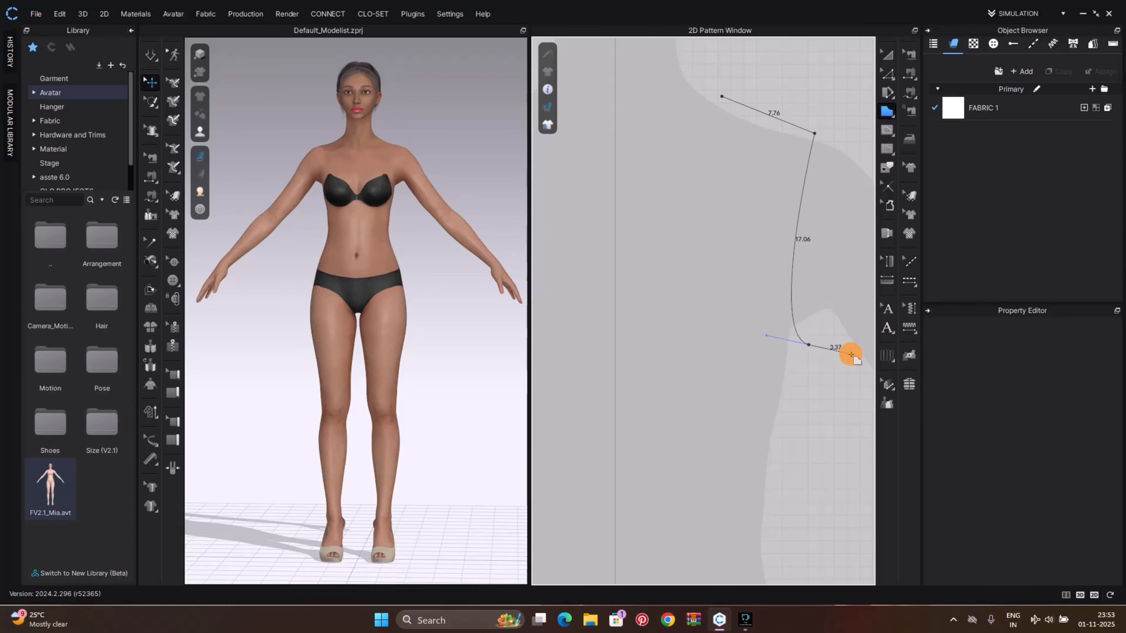
{"action": "left_click", "coordinate": [809, 345]}
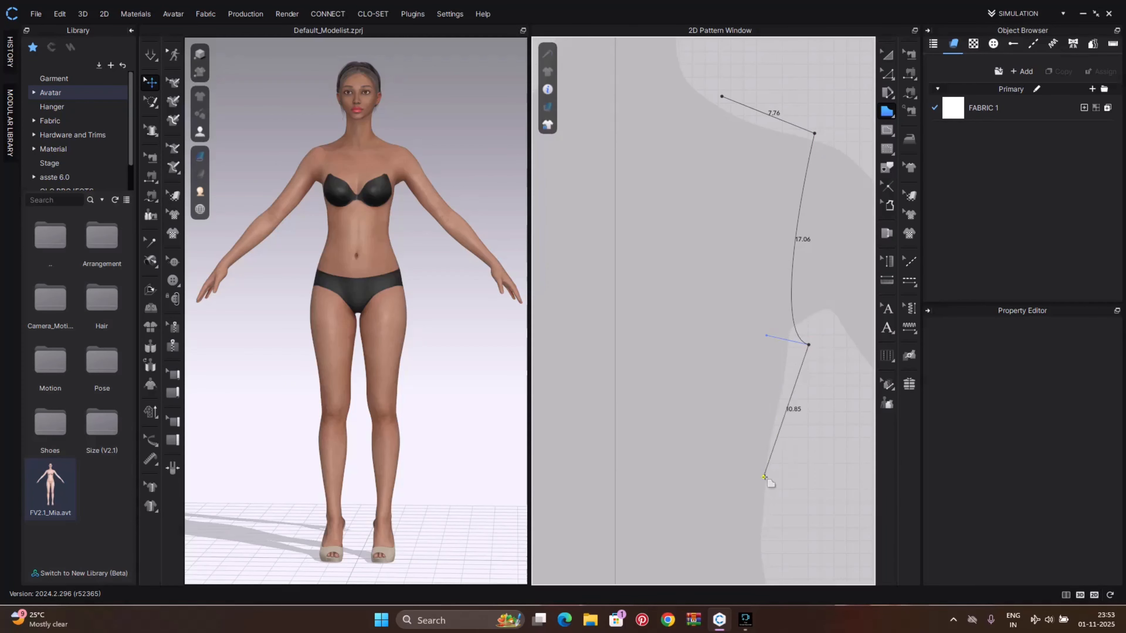
Continue the outline down a curved side seam to the hem, across to the centre line, and close it back at the neckline
{"action": "scroll", "coordinate": [764, 478], "scroll_direction": "down", "scroll_amount": 3}
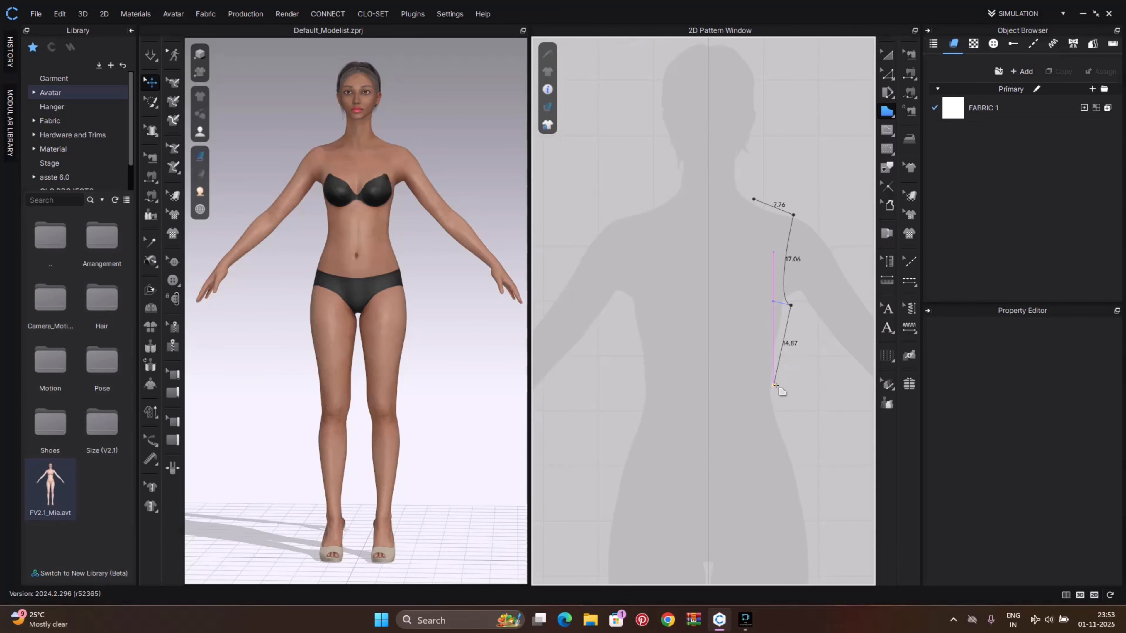
{"action": "left_click", "coordinate": [779, 395]}
{"action": "middle_click_drag", "start_coordinate": [811, 470], "coordinate": [807, 322]}
{"action": "left_click_drag", "start_coordinate": [805, 388], "coordinate": [806, 425]}
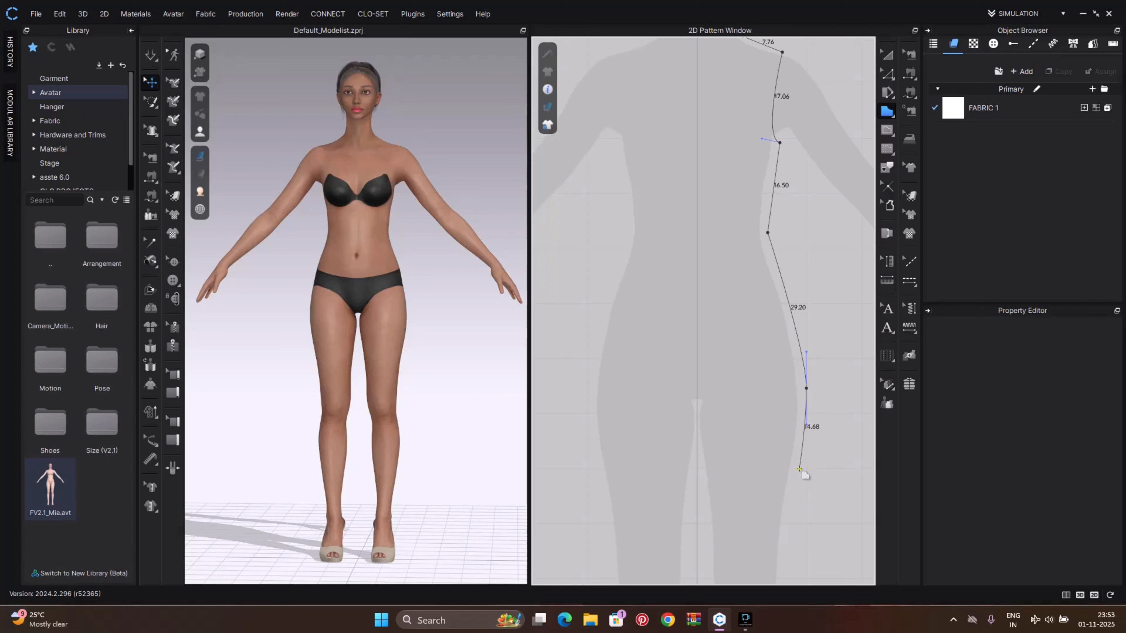
{"action": "left_click", "coordinate": [799, 479]}
{"action": "left_click", "coordinate": [698, 479]}
{"action": "middle_click_drag", "start_coordinate": [703, 183], "coordinate": [682, 312]}
{"action": "left_click", "coordinate": [678, 215]}
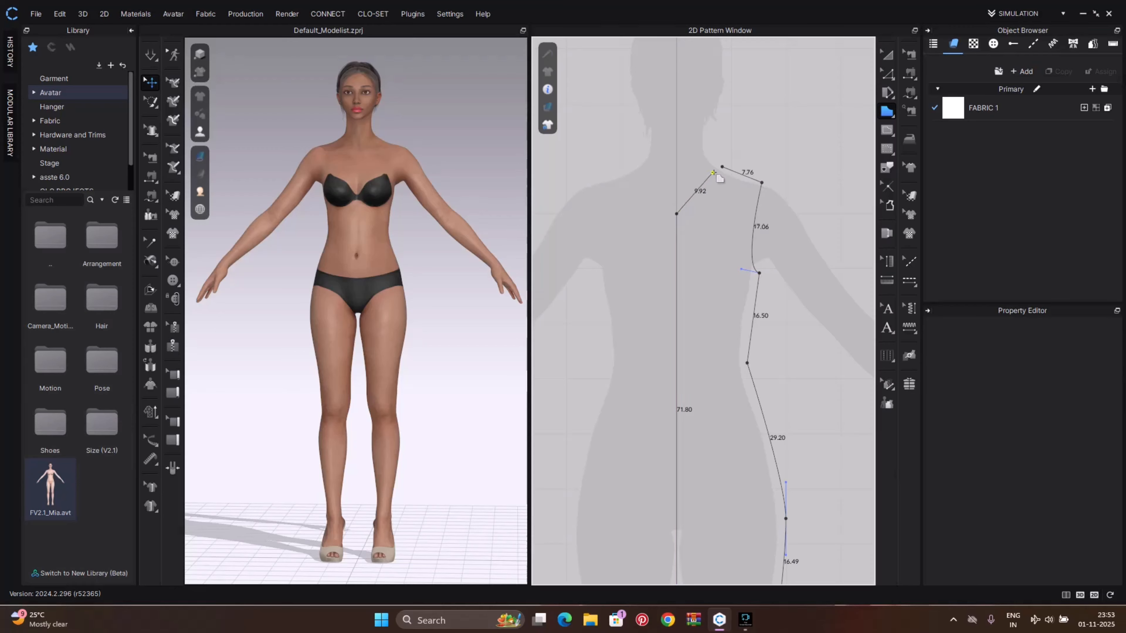
{"action": "left_click", "coordinate": [722, 167]}
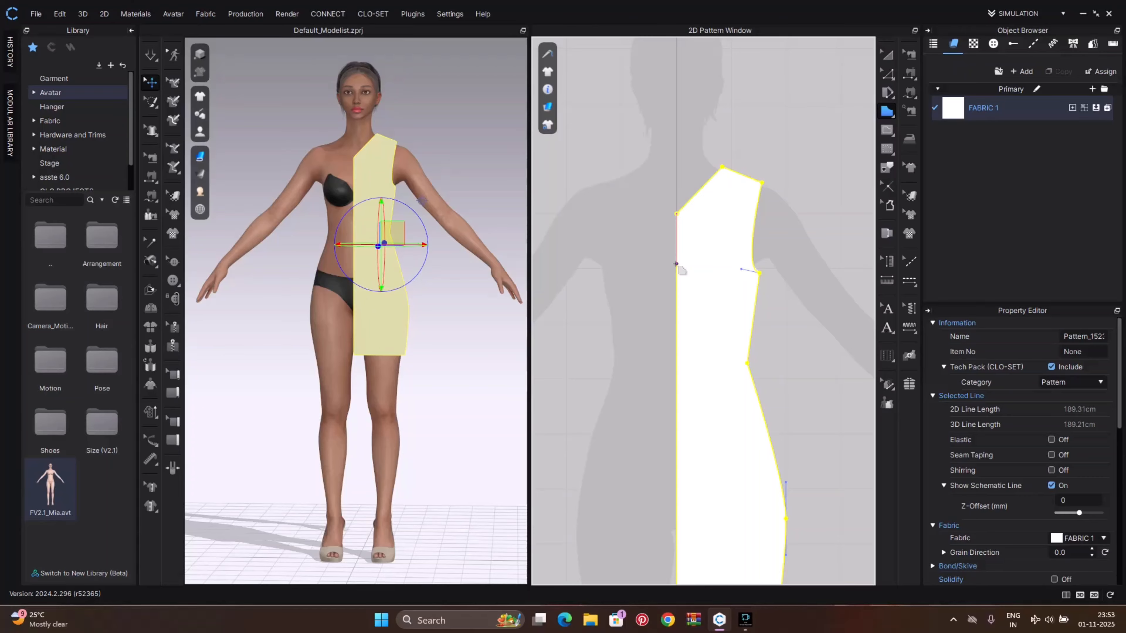
Curve the neckline into a scoop with the Edit Curve Point tool
{"action": "key", "text": "v"}
{"action": "left_click", "coordinate": [789, 184]}
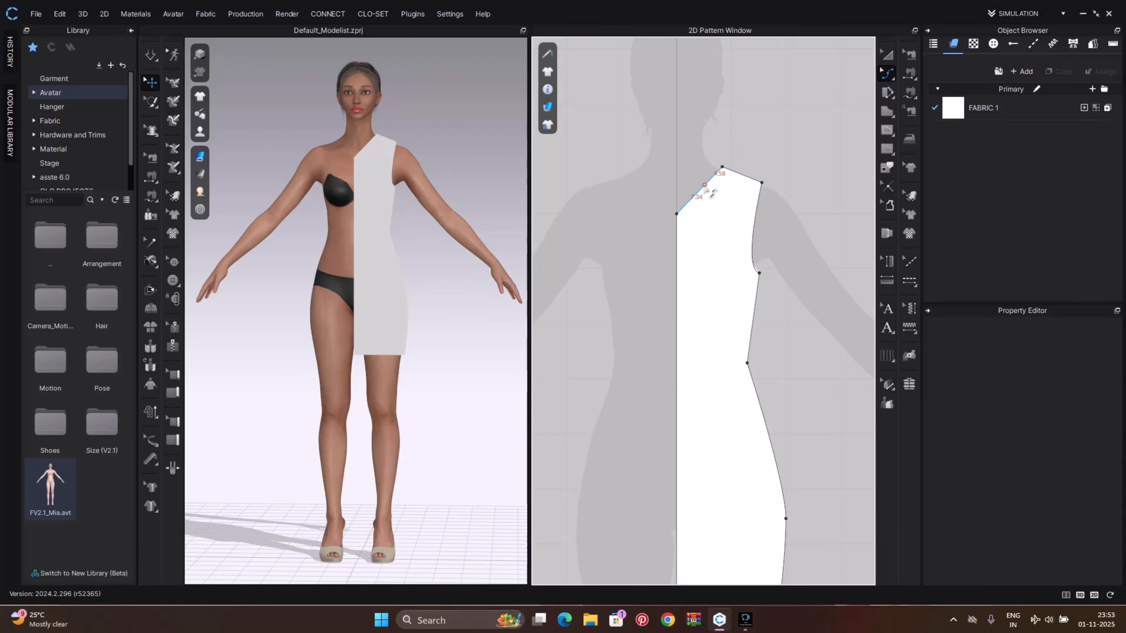
{"action": "left_click_drag", "start_coordinate": [703, 189], "coordinate": [709, 204]}
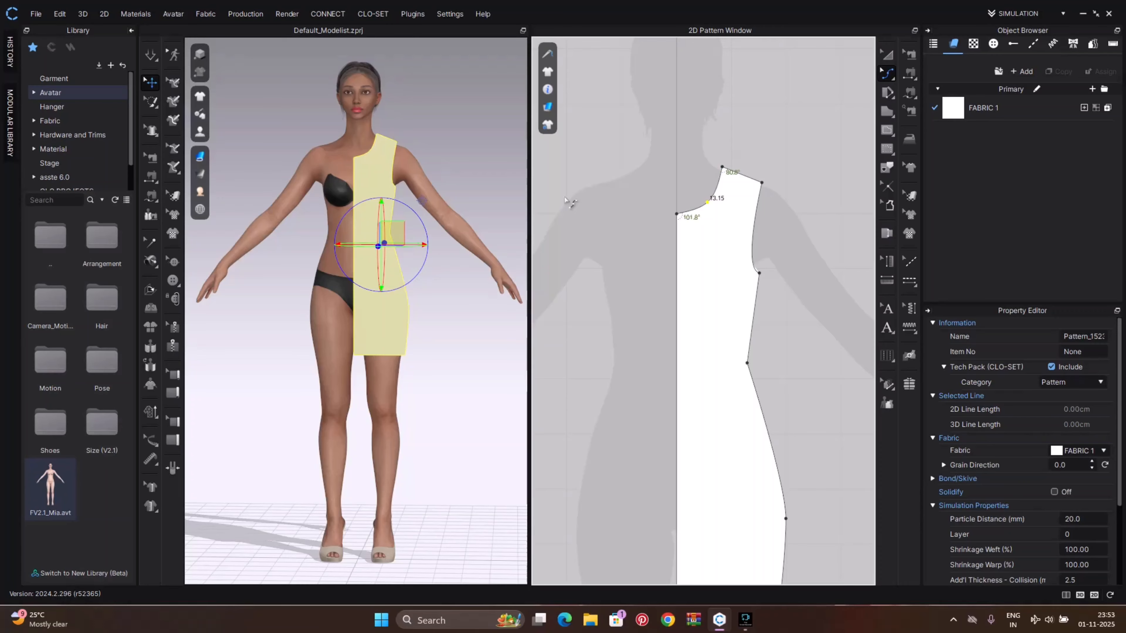
{"action": "scroll", "coordinate": [715, 189], "scroll_direction": "up", "scroll_amount": 4}
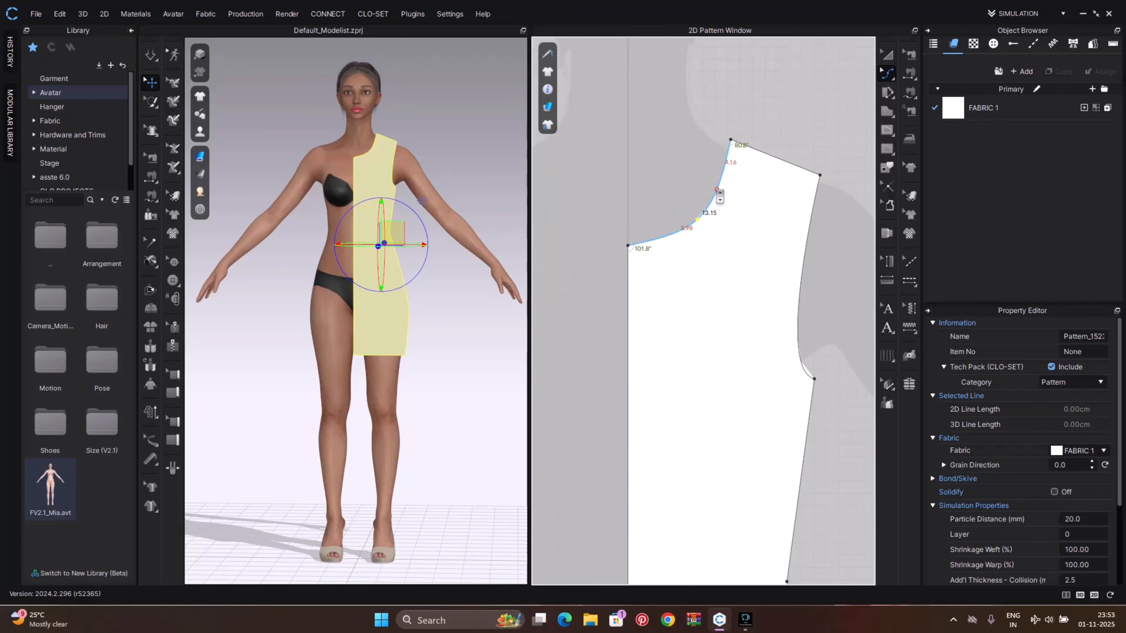
{"action": "left_click_drag", "start_coordinate": [731, 140], "coordinate": [748, 145]}
Unfold the half pattern symmetrically with sewing along its centre front line
{"action": "scroll", "coordinate": [744, 292], "scroll_direction": "down", "scroll_amount": 3}
{"action": "right_click_drag", "start_coordinate": [742, 324], "coordinate": [731, 262]}
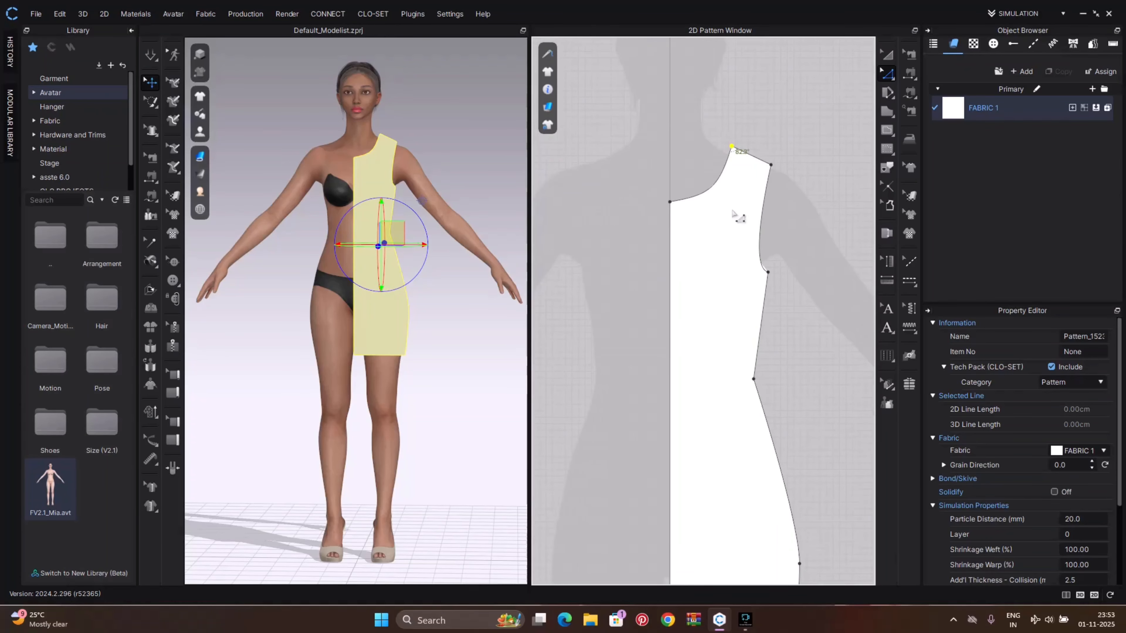
{"action": "right_click_drag", "start_coordinate": [679, 373], "coordinate": [694, 226]}
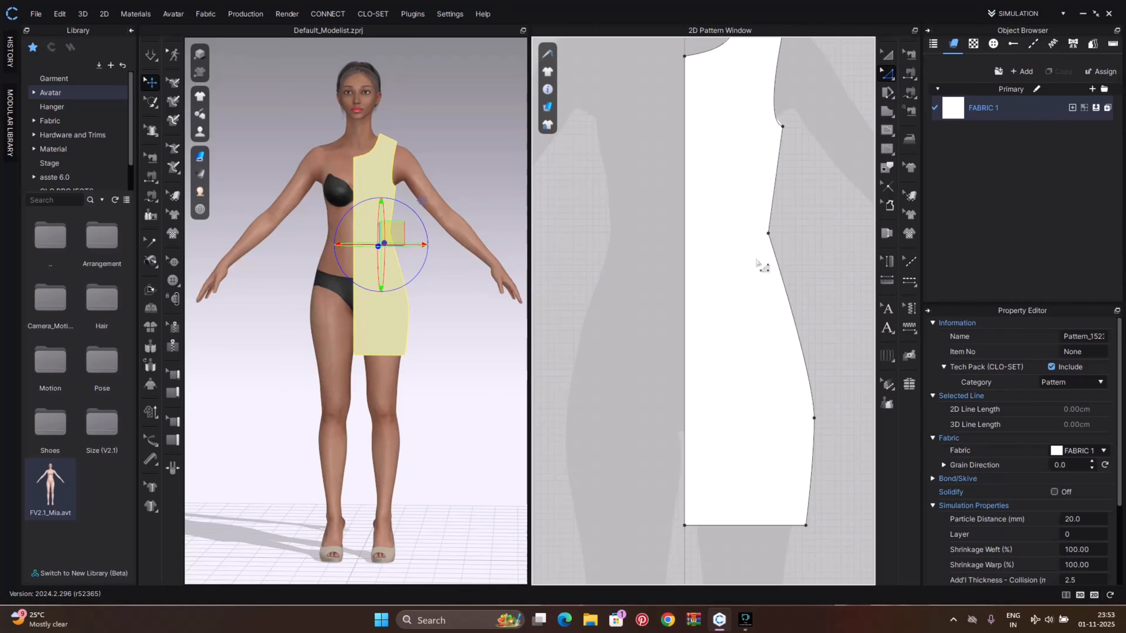
{"action": "left_click", "coordinate": [685, 305]}
{"action": "right_click", "coordinate": [685, 306]}
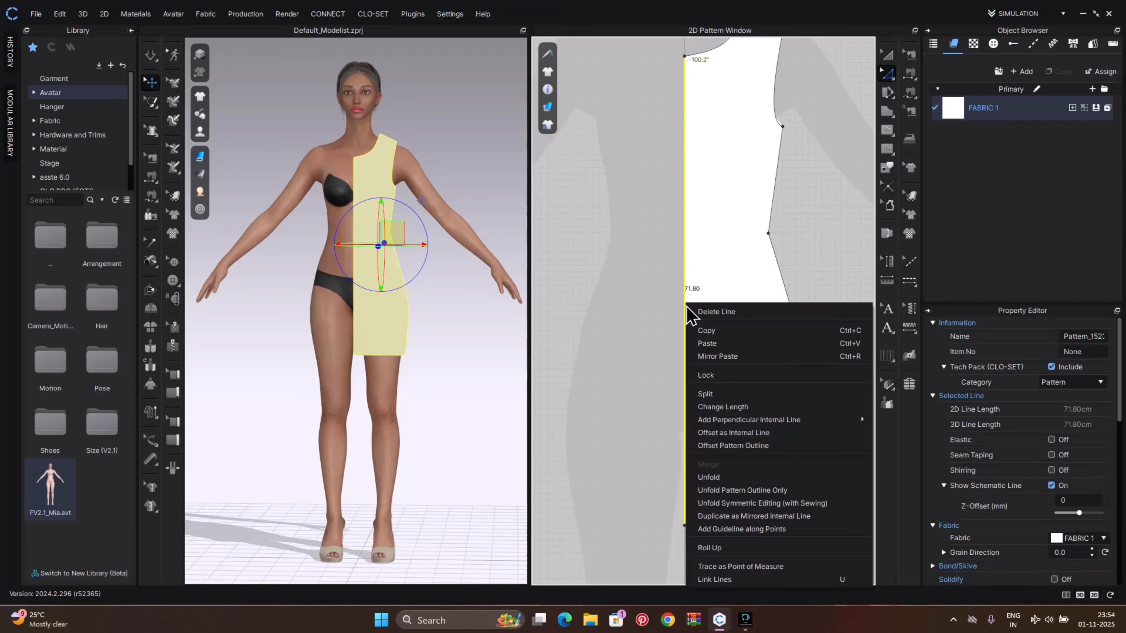
{"action": "left_click", "coordinate": [715, 504]}
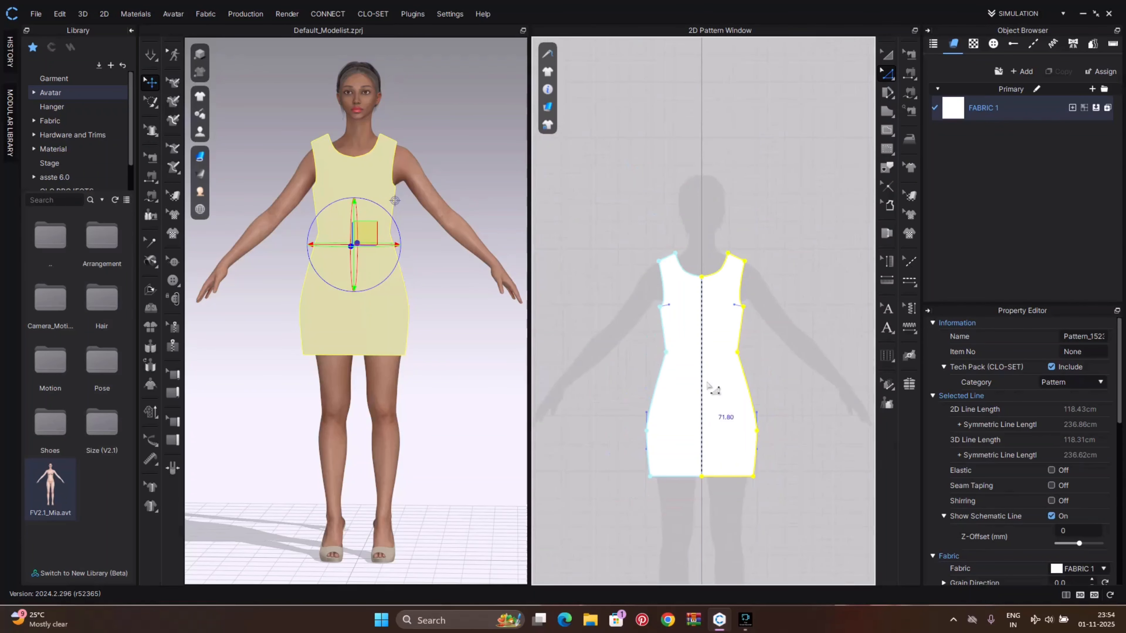
Move the unfolded dress pattern with the Transform Pattern tool and place a duplicate beside it for the back
{"action": "scroll", "coordinate": [703, 308], "scroll_direction": "up", "scroll_amount": 3}
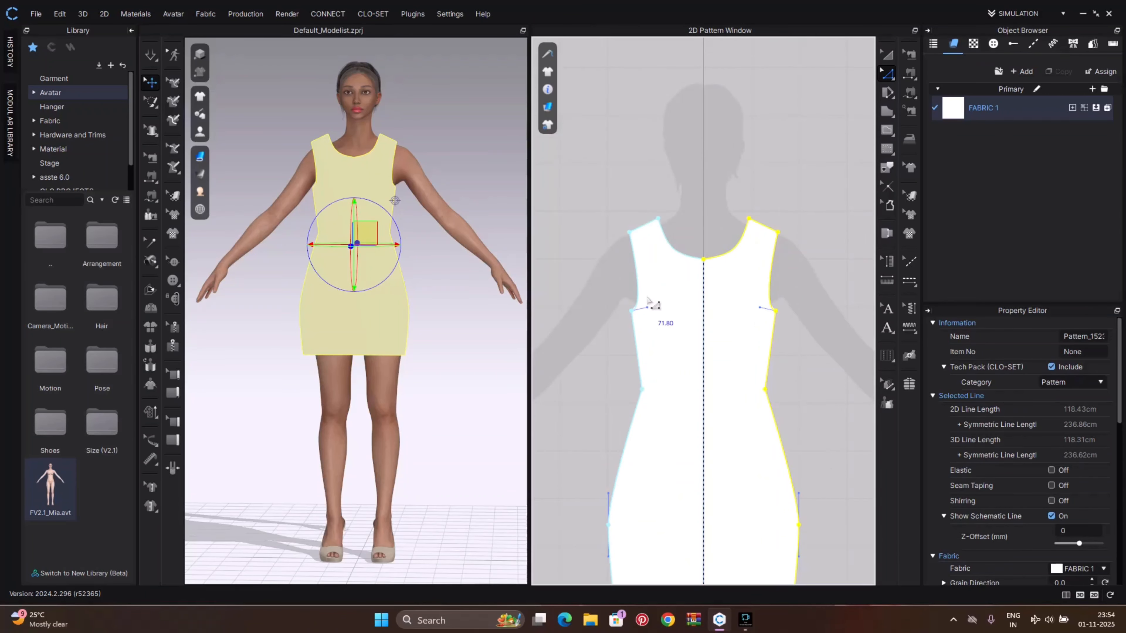
{"action": "left_click", "coordinate": [815, 292]}
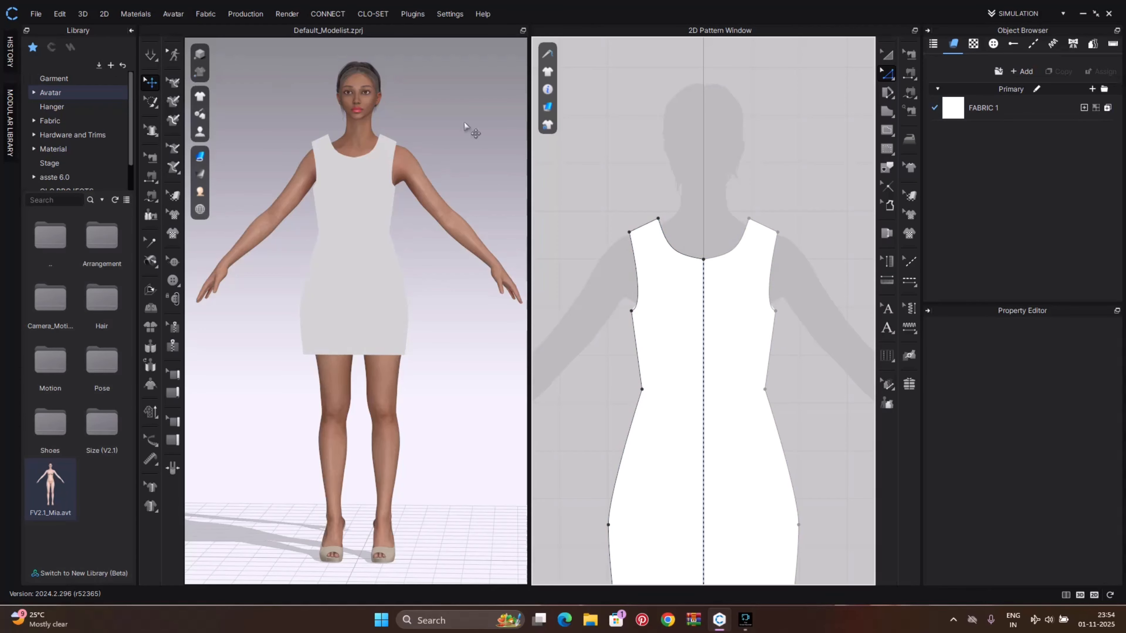
{"action": "left_click", "coordinate": [887, 55]}
{"action": "left_click", "coordinate": [723, 294]}
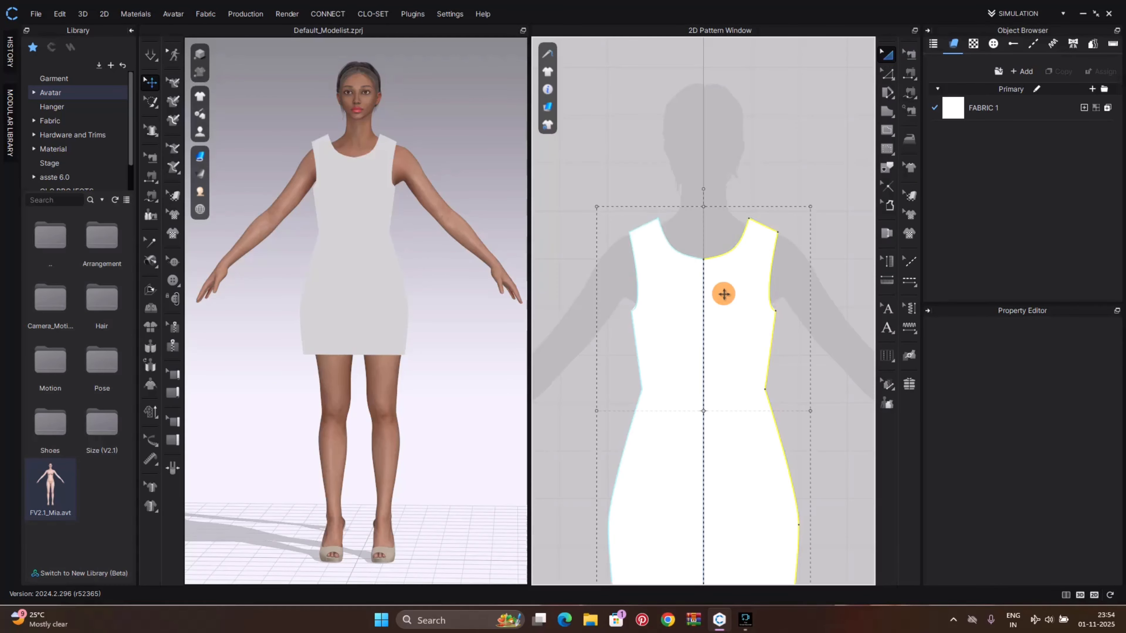
{"action": "middle_click_drag", "start_coordinate": [734, 312], "coordinate": [691, 225]}
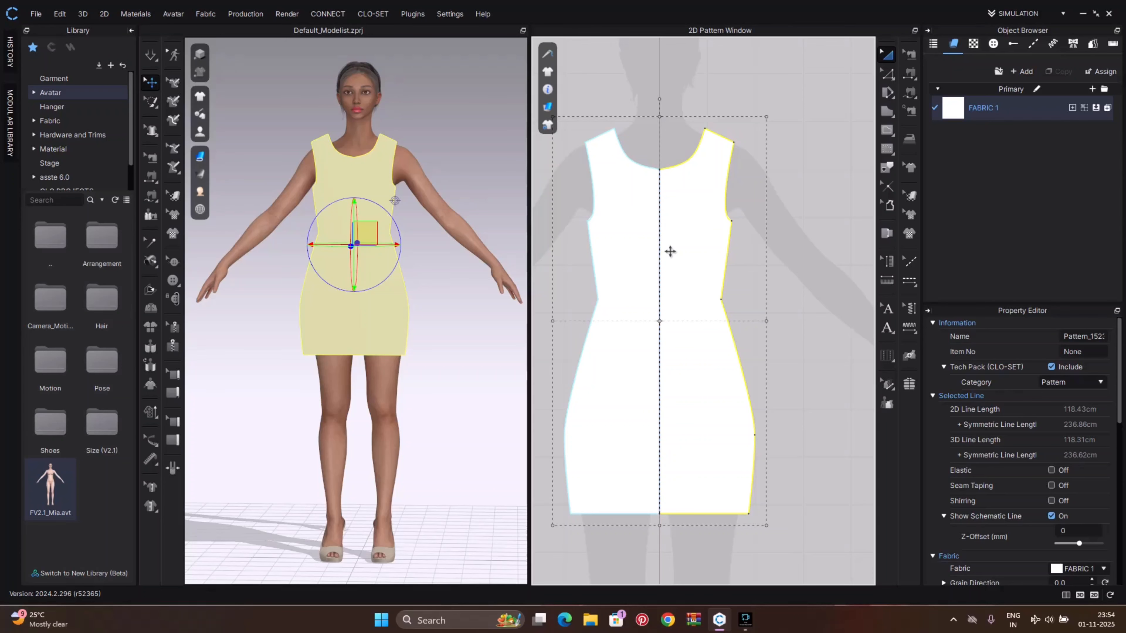
{"action": "middle_click_drag", "start_coordinate": [811, 313], "coordinate": [701, 267]}
{"action": "left_click", "coordinate": [757, 272]}
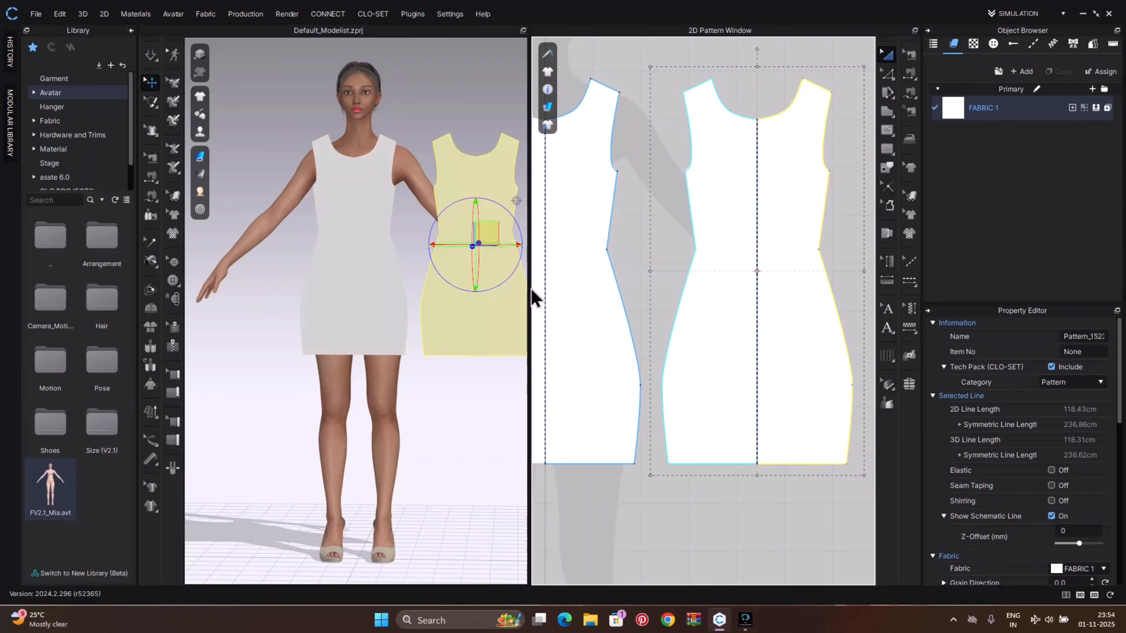
Position the duplicate piece on the avatar's back using a back arrangement point
{"action": "scroll", "coordinate": [409, 295], "scroll_direction": "down", "scroll_amount": 2}
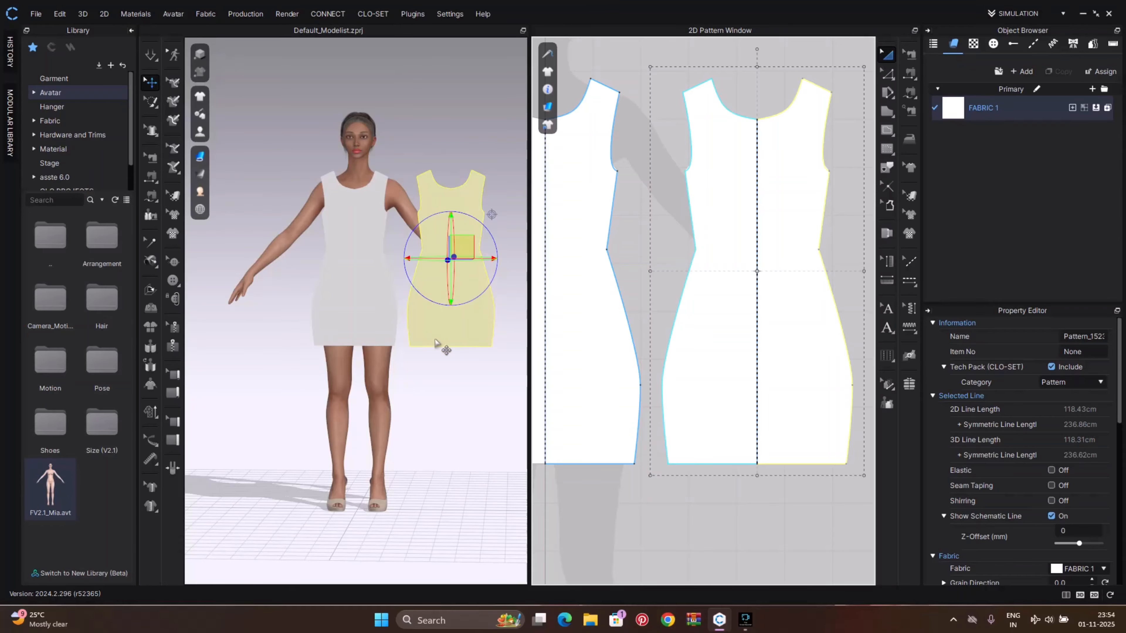
{"action": "left_click", "coordinate": [437, 339]}
{"action": "right_click_drag", "start_coordinate": [452, 363], "coordinate": [198, 395]}
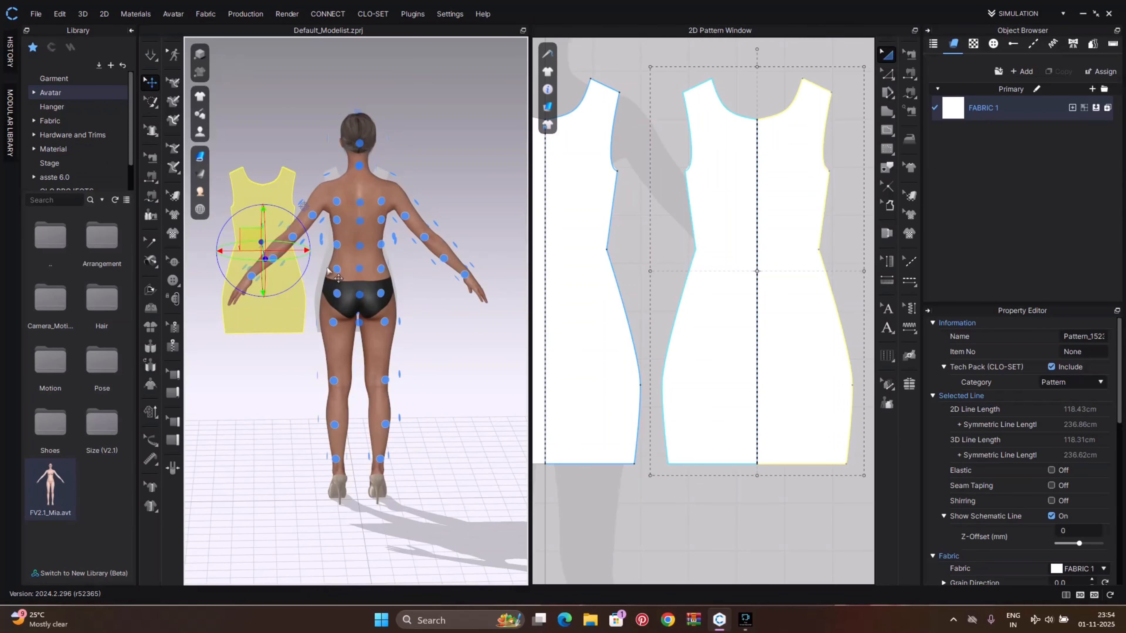
{"action": "left_click", "coordinate": [360, 245]}
{"action": "right_click_drag", "start_coordinate": [449, 315], "coordinate": [267, 304]}
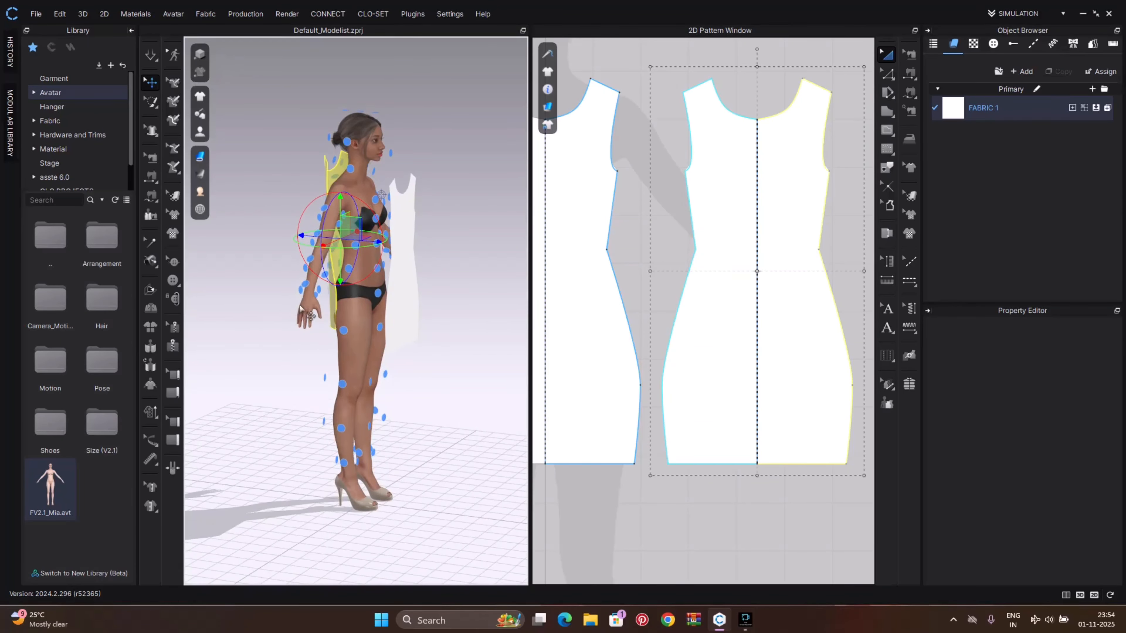
{"action": "right_click_drag", "start_coordinate": [432, 256], "coordinate": [336, 244]}
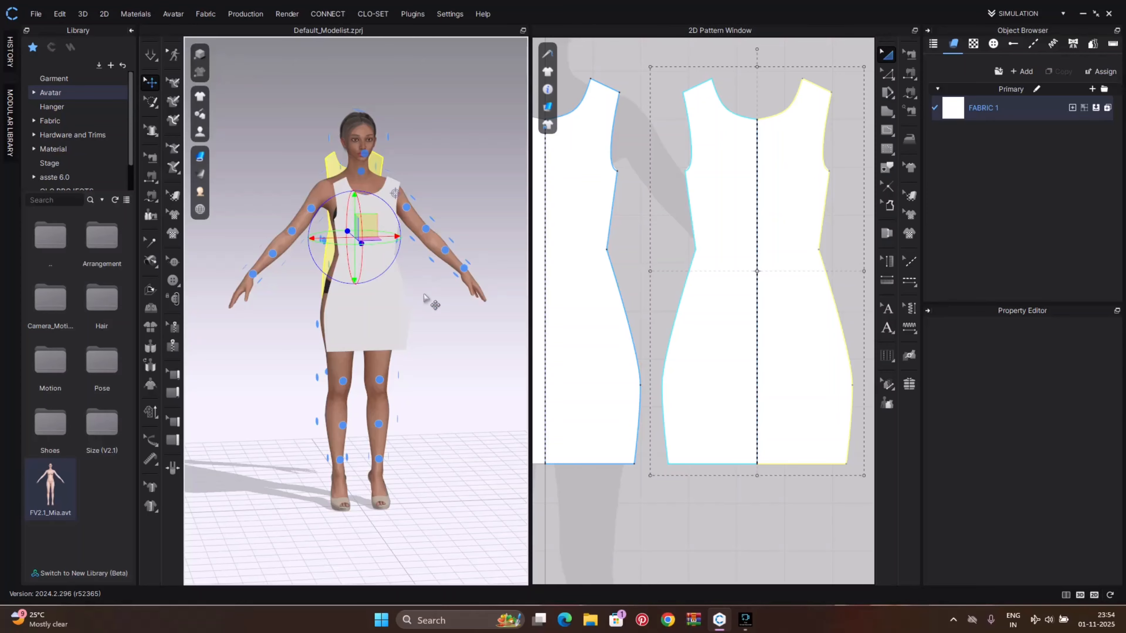
{"action": "mouse_move", "coordinate": [429, 303]}
{"action": "right_mouse_down"}
{"action": "mouse_move", "coordinate": [503, 294]}
{"action": "mouse_move", "coordinate": [412, 301]}
{"action": "right_mouse_up"}
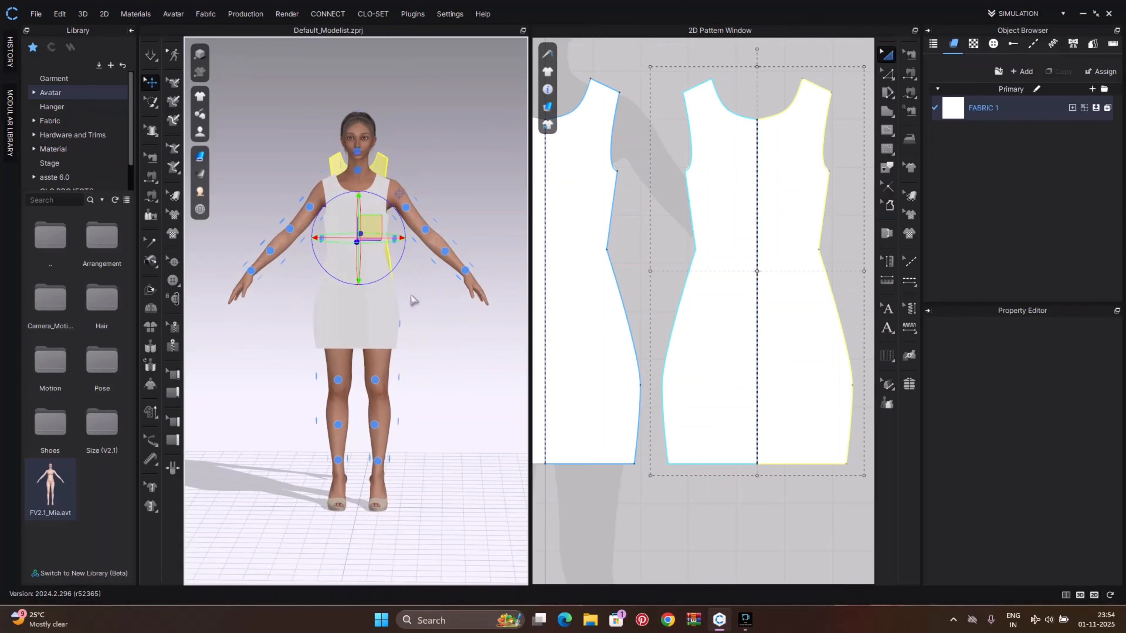
Sew the upper side-seam segments between the back and front pieces with the Segment Sewing tool
{"action": "key", "text": "n"}
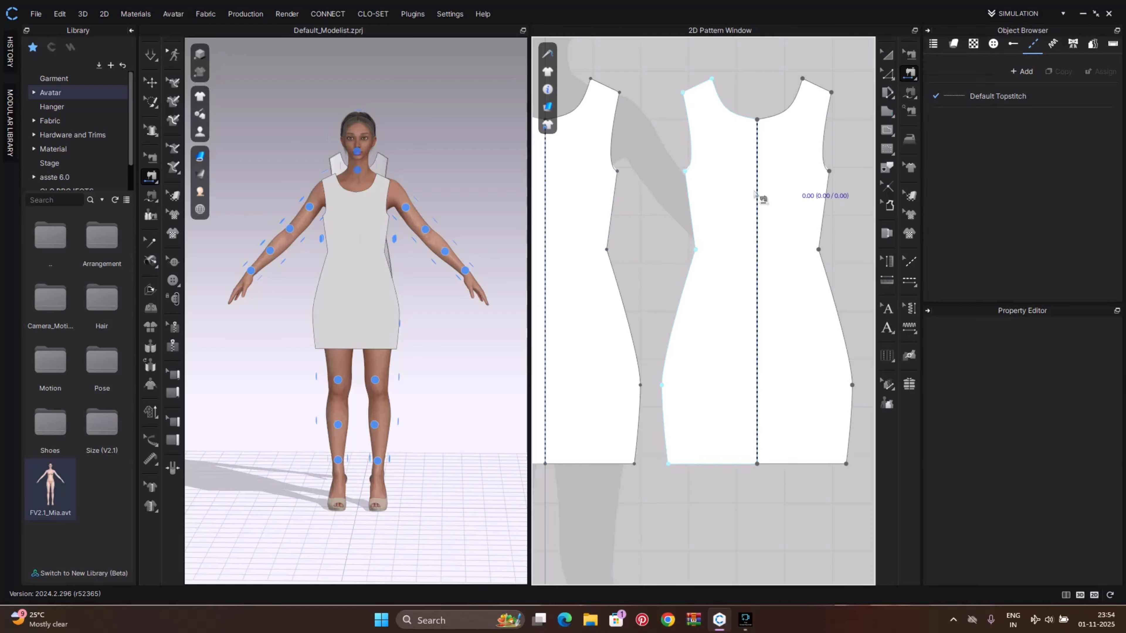
{"action": "left_click", "coordinate": [616, 220]}
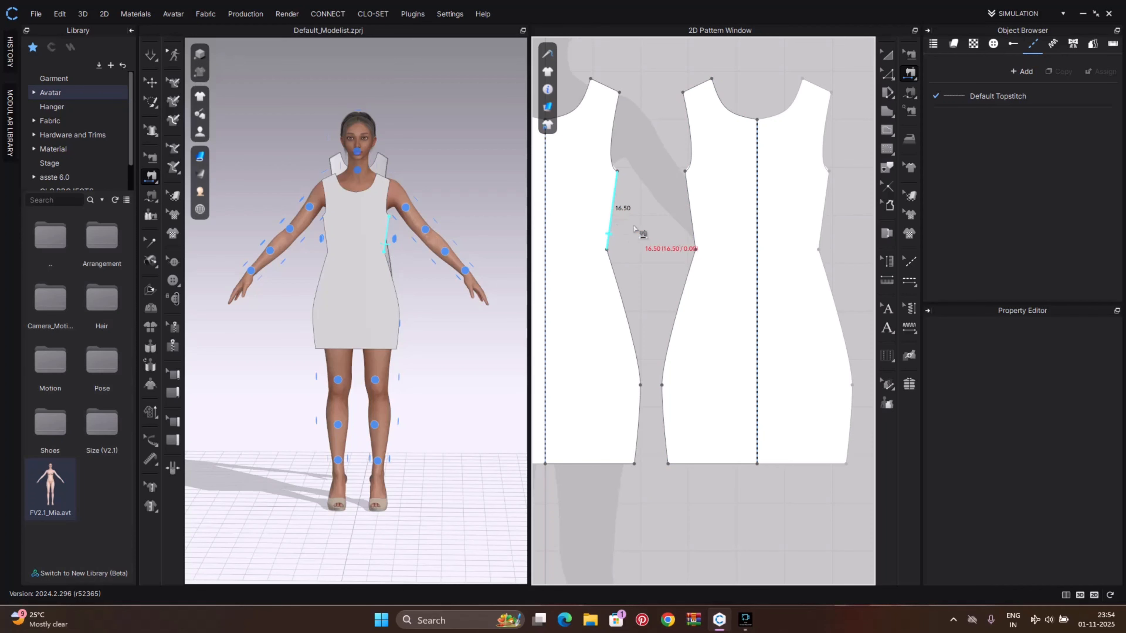
{"action": "left_click", "coordinate": [692, 227]}
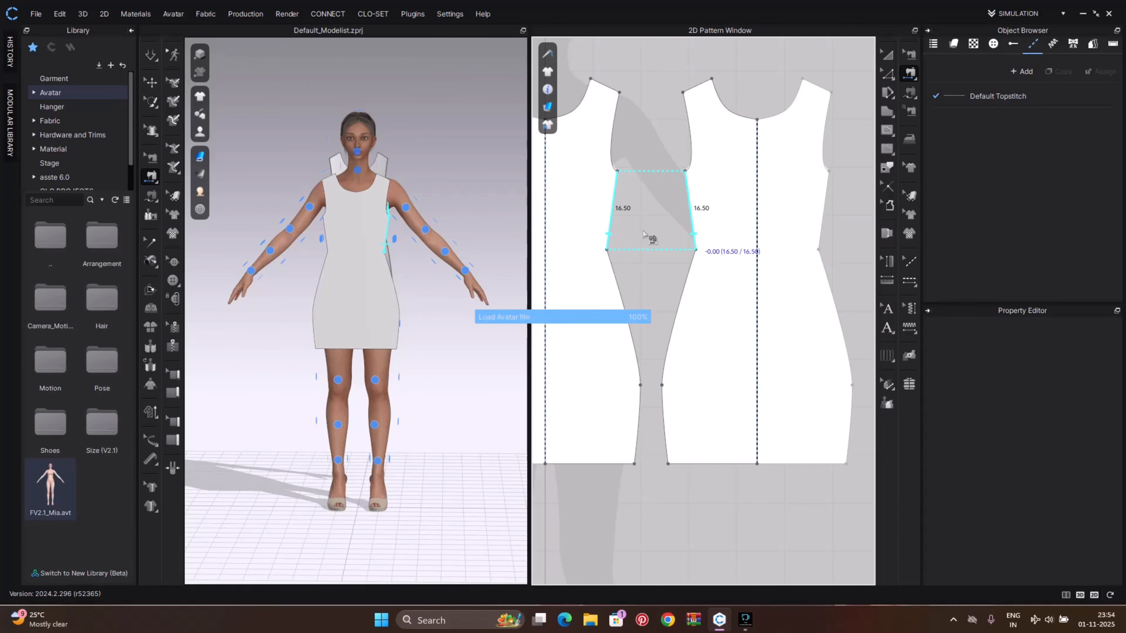
{"action": "left_click", "coordinate": [618, 249]}
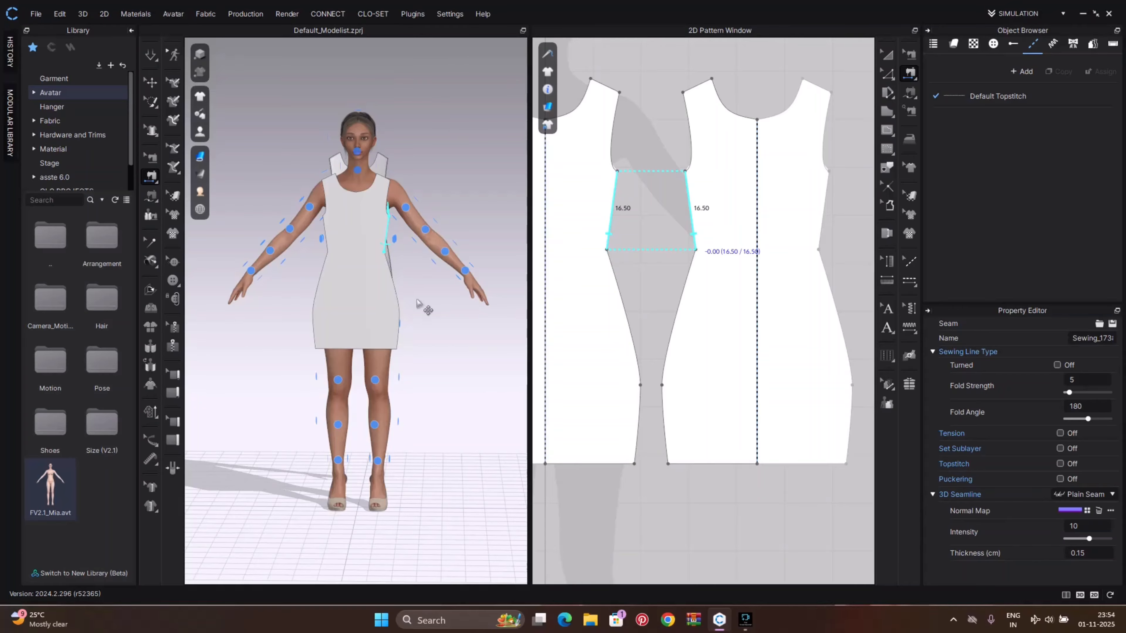
{"action": "mouse_move", "coordinate": [418, 306]}
{"action": "right_mouse_down"}
{"action": "mouse_move", "coordinate": [513, 296]}
{"action": "mouse_move", "coordinate": [440, 301]}
{"action": "right_mouse_up"}
Sew the waist-to-hip and lower hem-side segments between the back and front pieces
{"action": "left_click", "coordinate": [628, 335]}
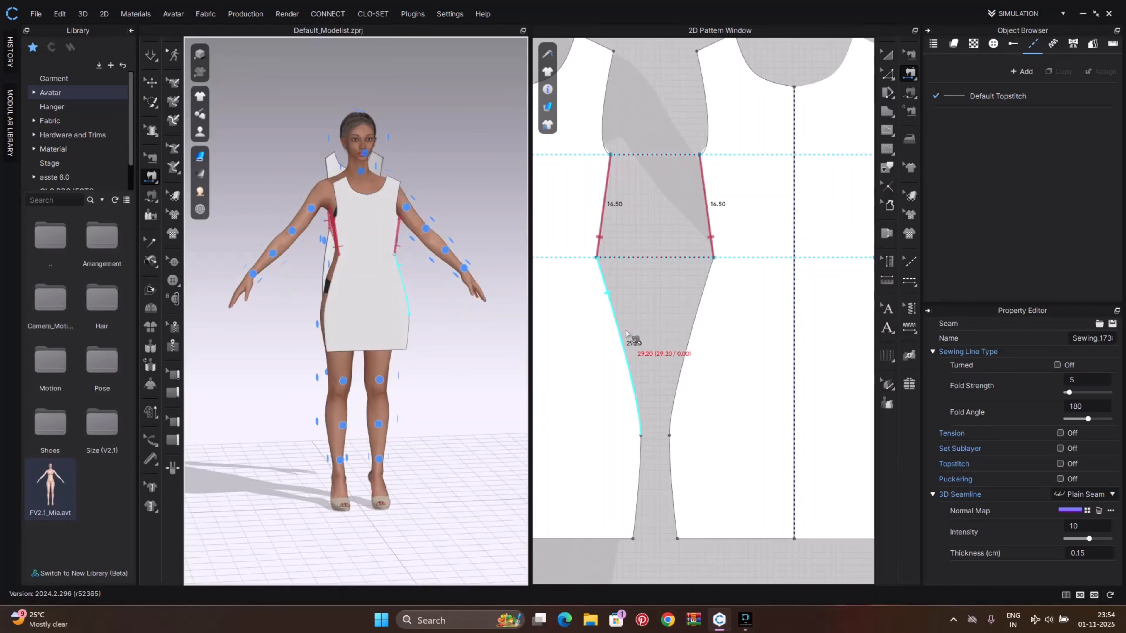
{"action": "scroll", "coordinate": [627, 335], "scroll_direction": "down", "scroll_amount": 3}
{"action": "left_click", "coordinate": [618, 323]}
{"action": "left_click", "coordinate": [674, 328]}
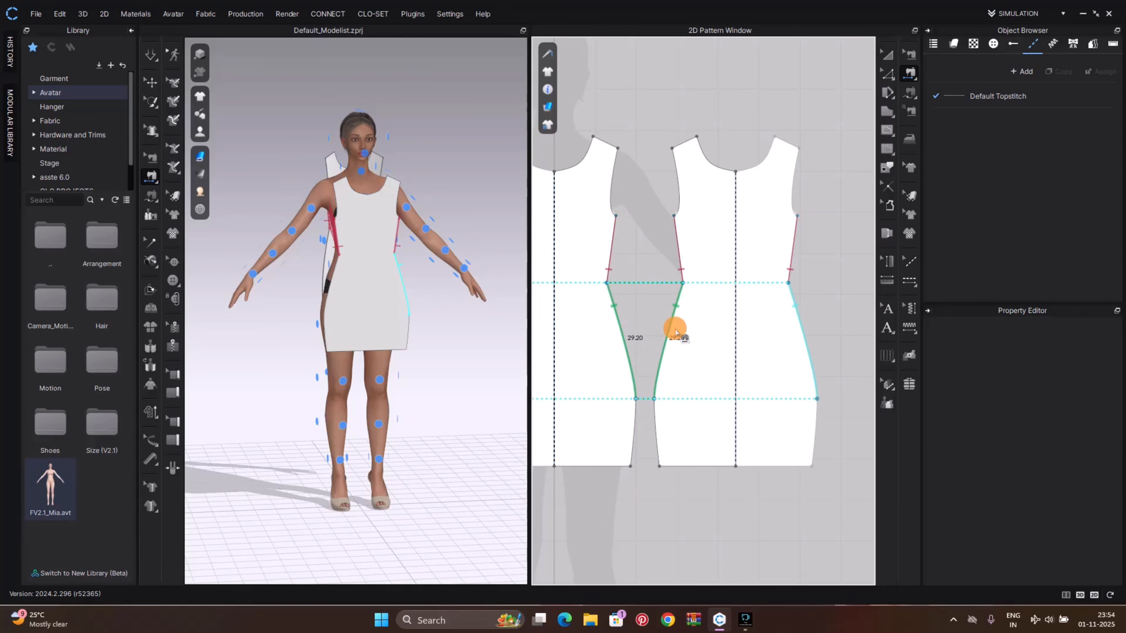
{"action": "left_click", "coordinate": [634, 420]}
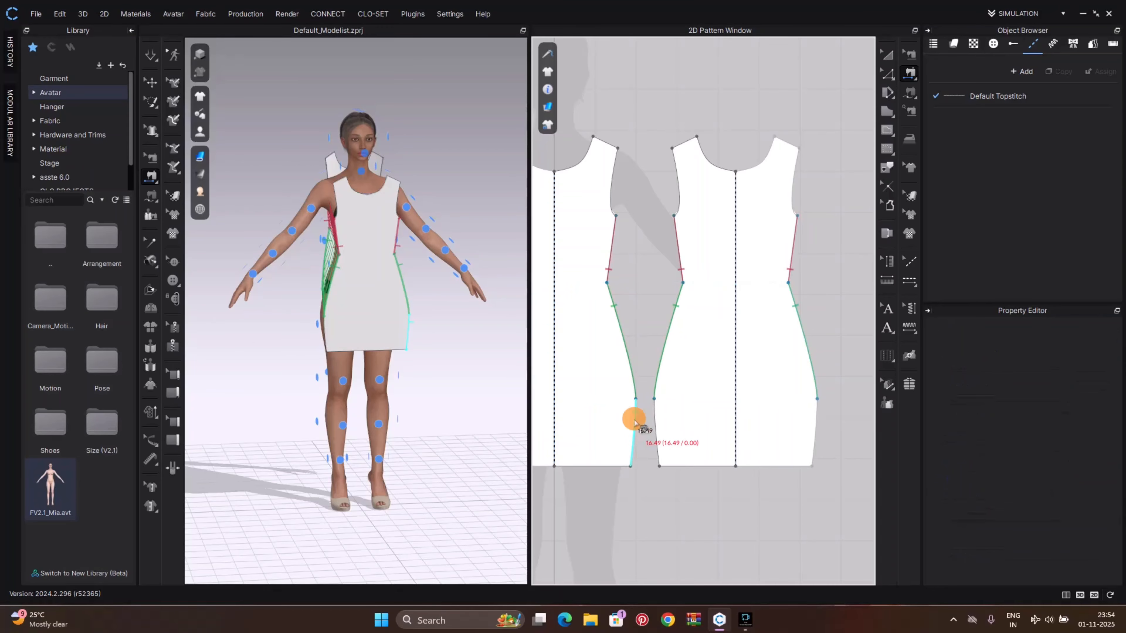
{"action": "left_click", "coordinate": [657, 426]}
Sew the shoulder seams between the back and front pieces
{"action": "left_click", "coordinate": [610, 143]}
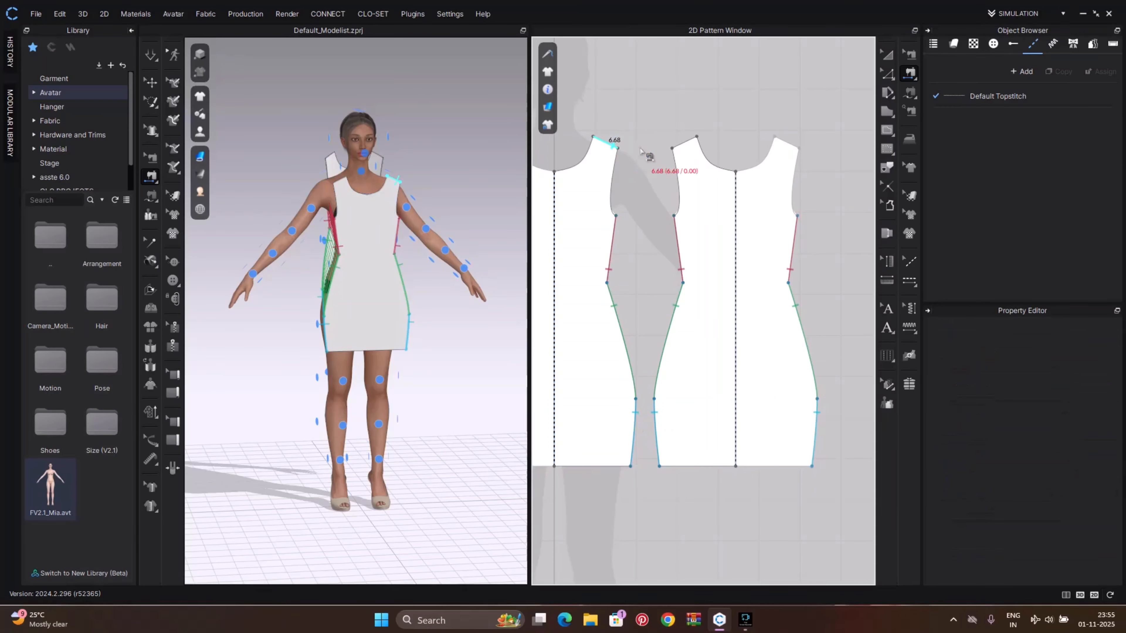
{"action": "left_click", "coordinate": [685, 142]}
{"action": "scroll", "coordinate": [406, 288], "scroll_direction": "up", "scroll_amount": 2}
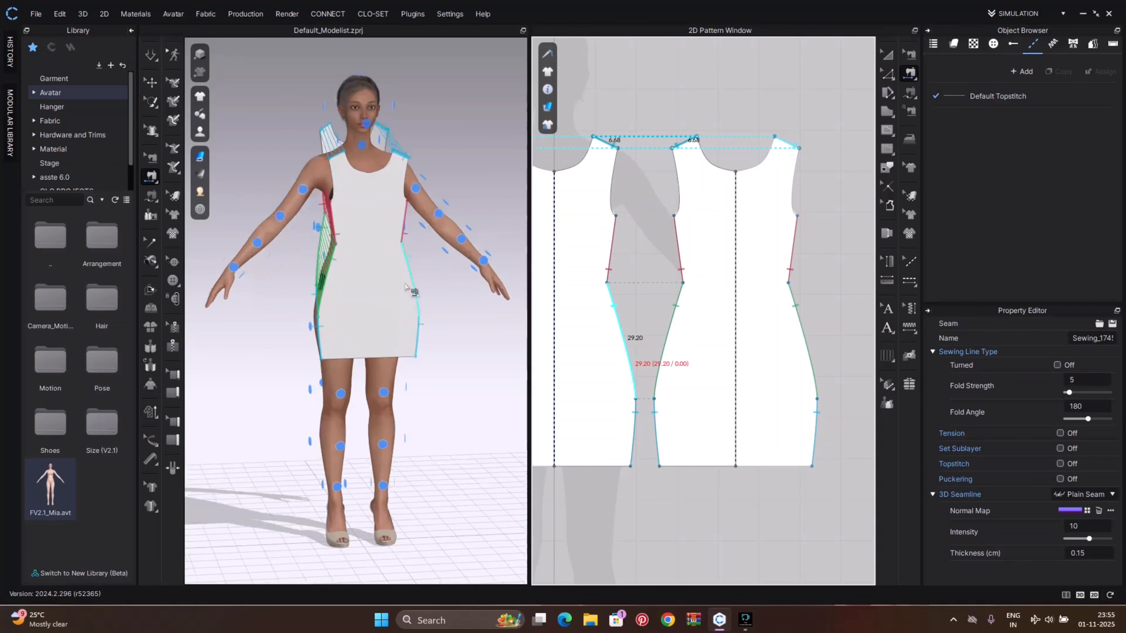
{"action": "scroll", "coordinate": [405, 287], "scroll_direction": "up", "scroll_amount": 2}
{"action": "mouse_move", "coordinate": [443, 284]}
{"action": "right_mouse_down"}
{"action": "mouse_move", "coordinate": [213, 315]}
{"action": "mouse_move", "coordinate": [553, 284]}
{"action": "mouse_move", "coordinate": [483, 285]}
{"action": "mouse_move", "coordinate": [515, 276]}
{"action": "mouse_move", "coordinate": [613, 277]}
{"action": "mouse_move", "coordinate": [546, 272]}
{"action": "mouse_move", "coordinate": [437, 288]}
{"action": "right_mouse_up"}
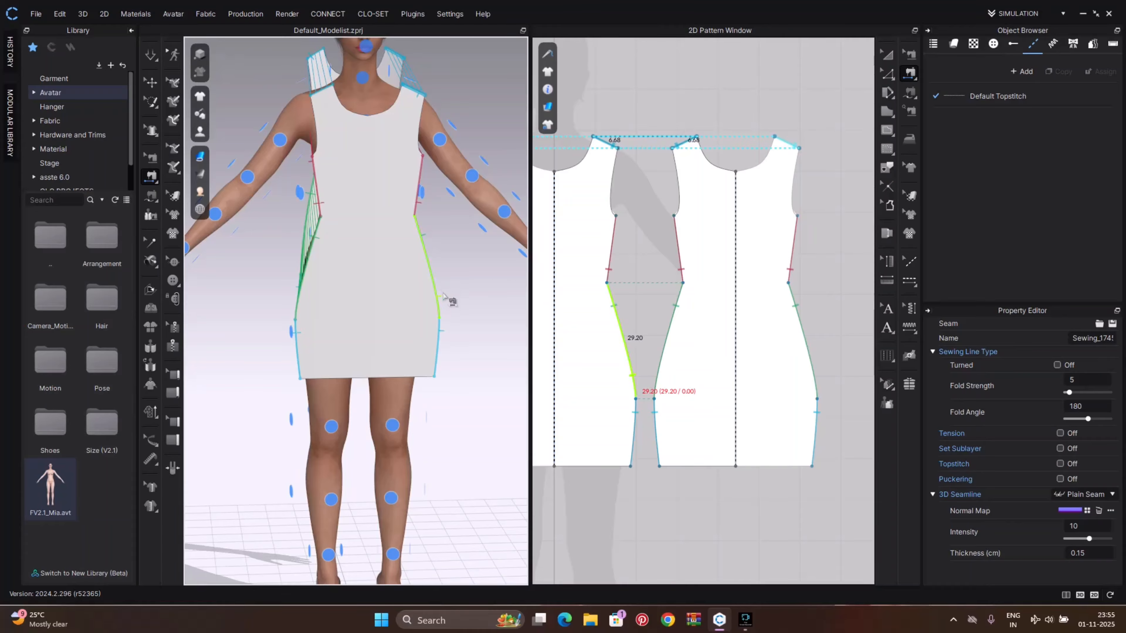
{"action": "key", "text": "shift+f"}
{"action": "scroll", "coordinate": [464, 268], "scroll_direction": "down", "scroll_amount": 2}
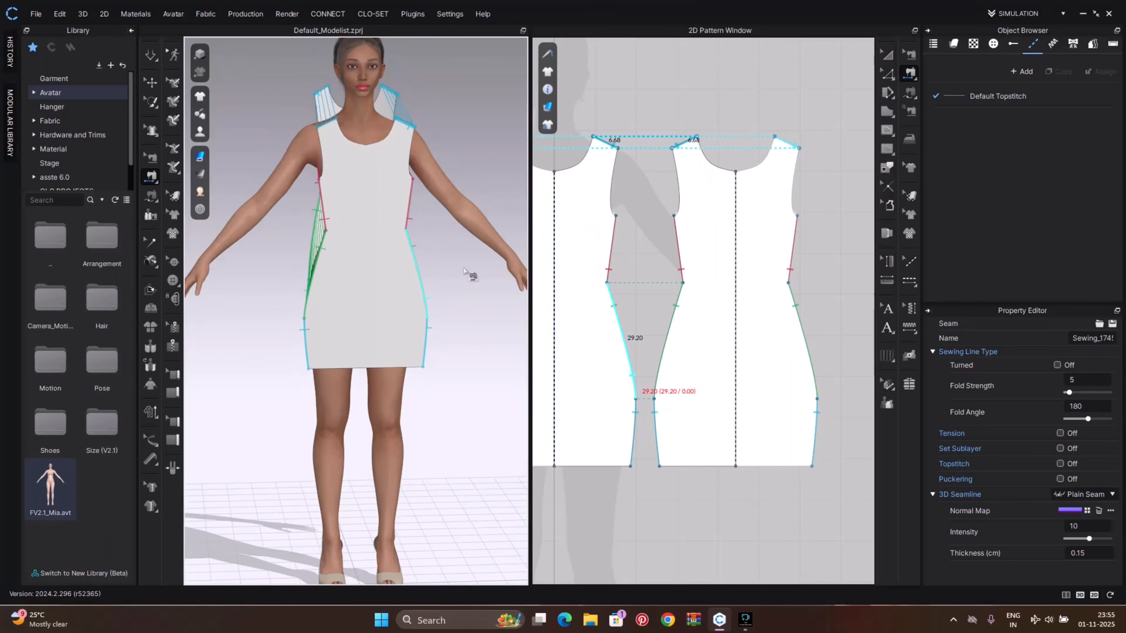
Simulate the sewn dress on the avatar
{"action": "mouse_move", "coordinate": [464, 269]}
{"action": "right_mouse_down"}
{"action": "mouse_move", "coordinate": [447, 285]}
{"action": "mouse_move", "coordinate": [554, 279]}
{"action": "mouse_move", "coordinate": [410, 284]}
{"action": "mouse_move", "coordinate": [465, 278]}
{"action": "right_mouse_up"}
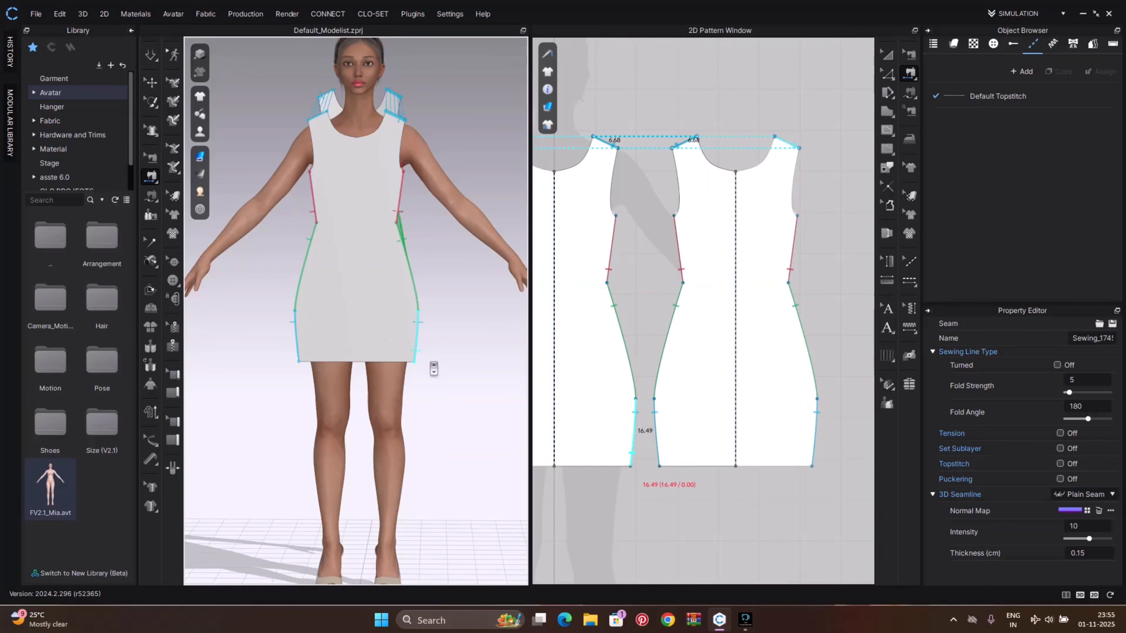
{"action": "right_click_drag", "start_coordinate": [462, 377], "coordinate": [477, 350]}
{"action": "key", "text": "space"}
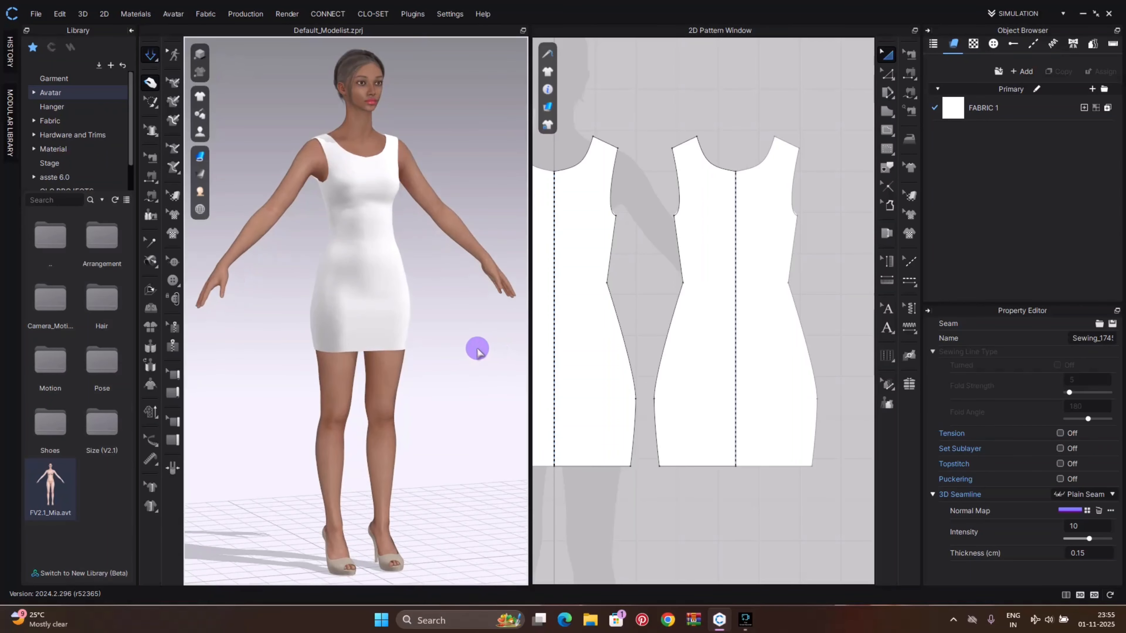
Pull the dress fabric at the neckline and side to settle it on the avatar
{"action": "left_click", "coordinate": [390, 138]}
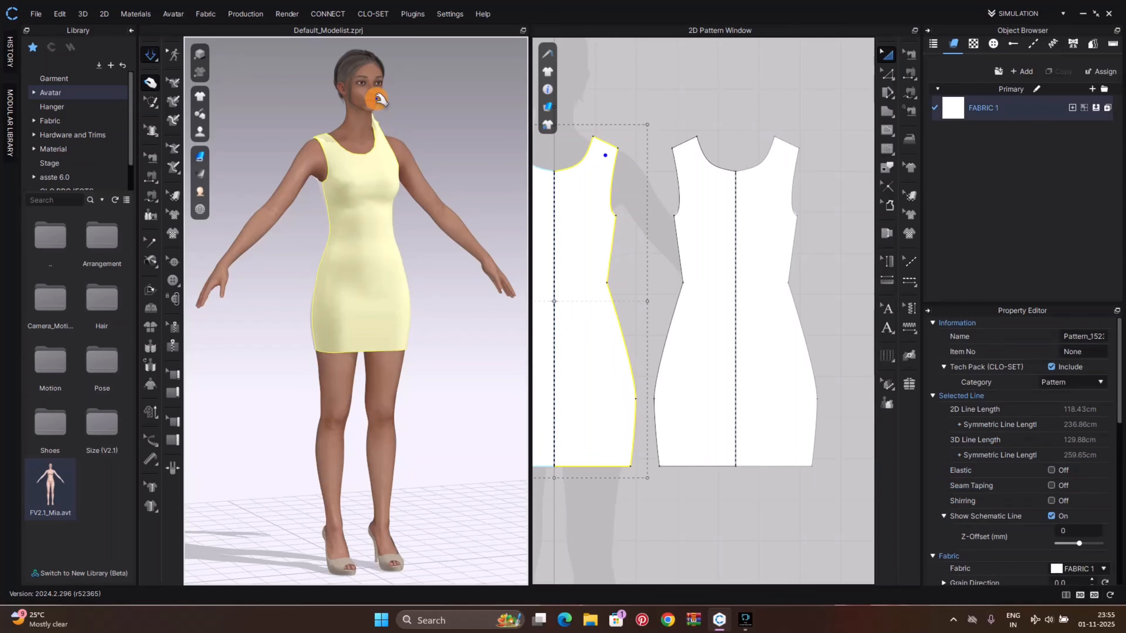
{"action": "left_click_drag", "start_coordinate": [379, 99], "coordinate": [386, 154]}
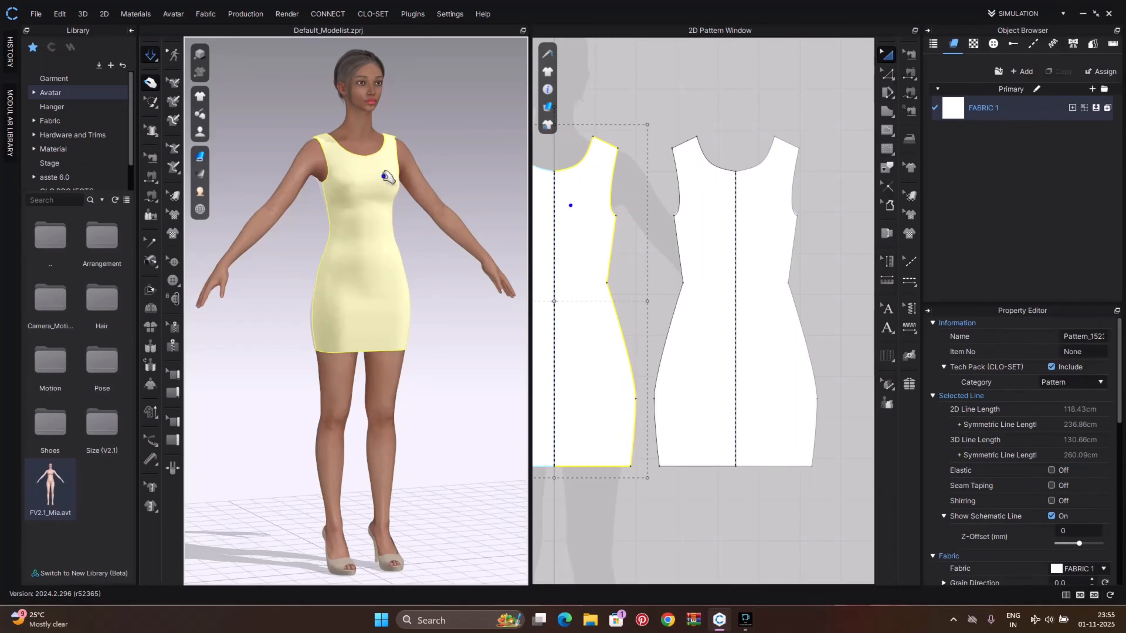
{"action": "left_click", "coordinate": [418, 250]}
{"action": "right_click_drag", "start_coordinate": [444, 259], "coordinate": [414, 256]}
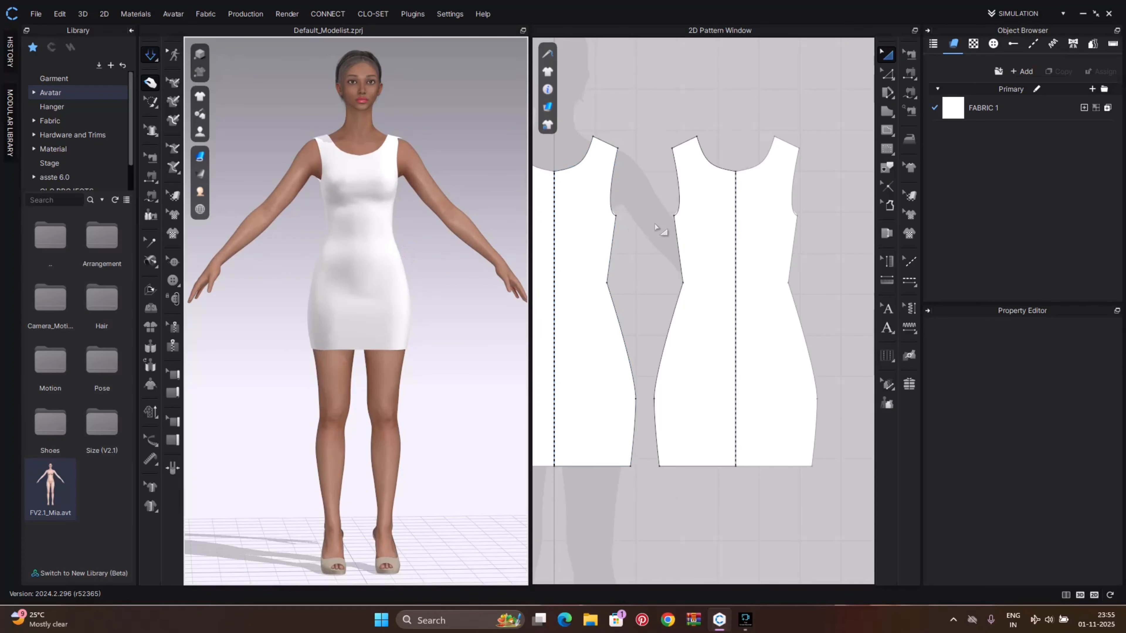
{"action": "right_click_drag", "start_coordinate": [657, 227], "coordinate": [732, 210]}
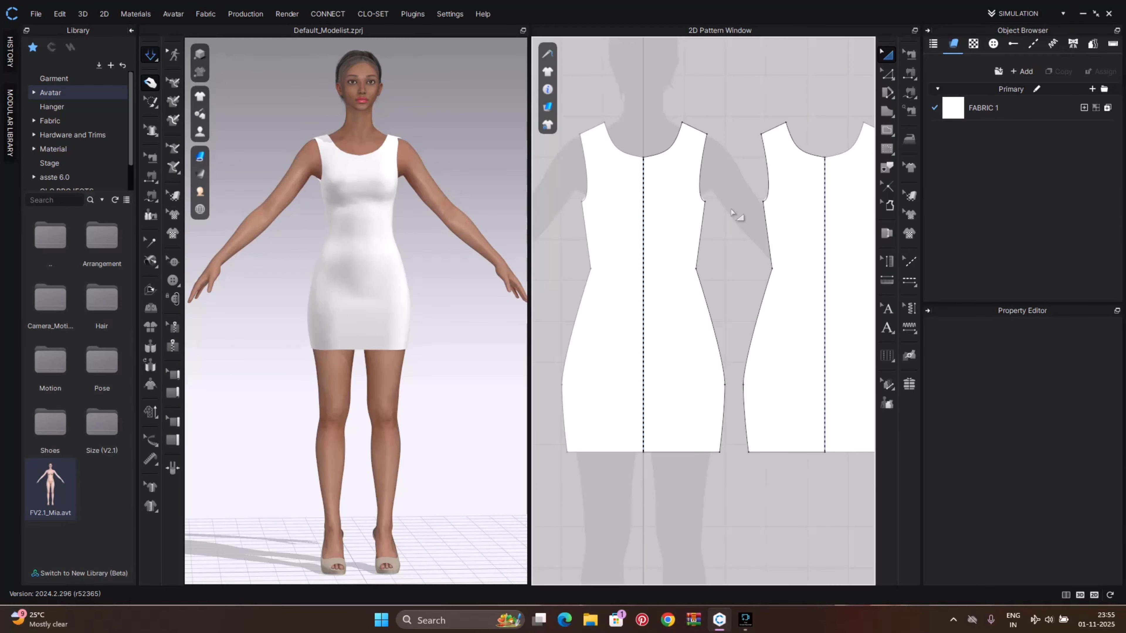
{"action": "key", "text": "s"}
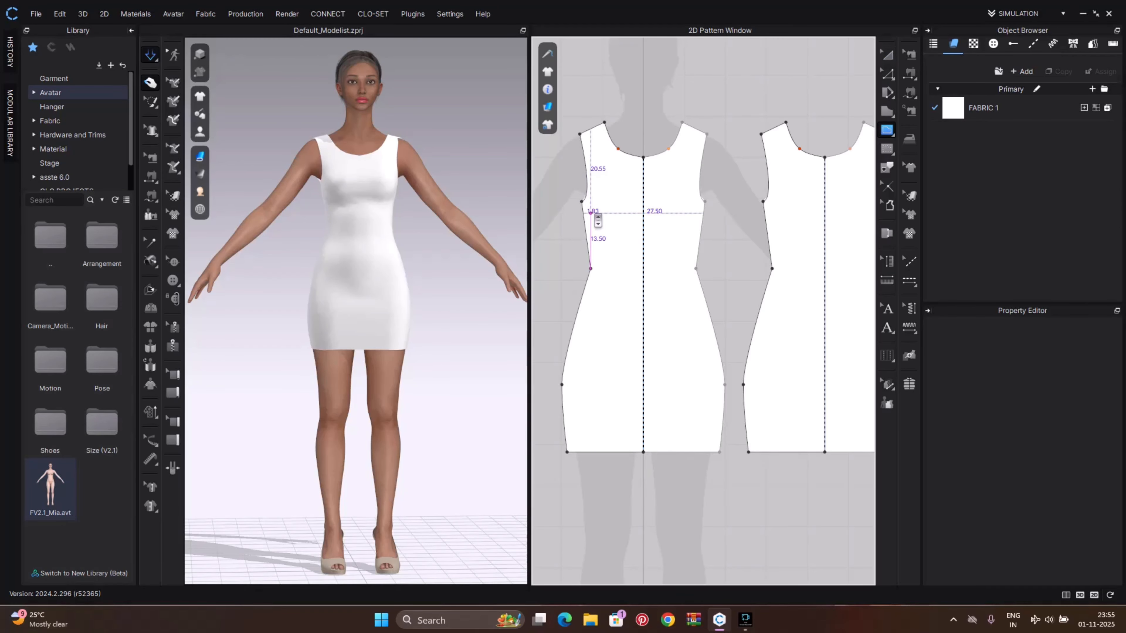
{"action": "scroll", "coordinate": [593, 213], "scroll_direction": "up", "scroll_amount": 2}
{"action": "left_click", "coordinate": [579, 197]}
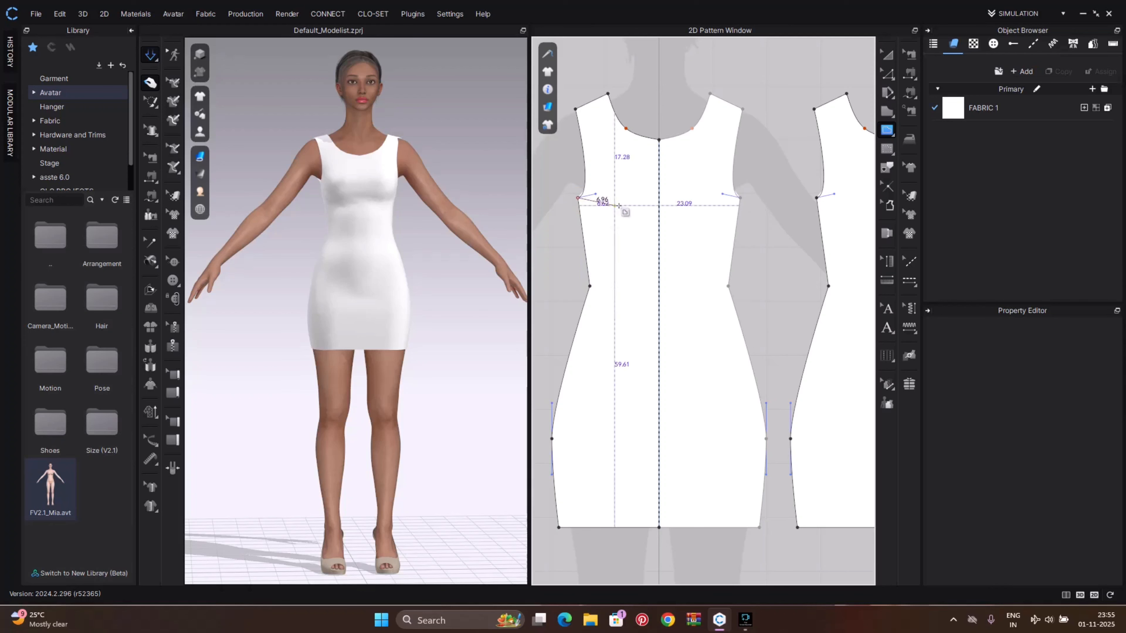
{"action": "double_click", "coordinate": [658, 195]}
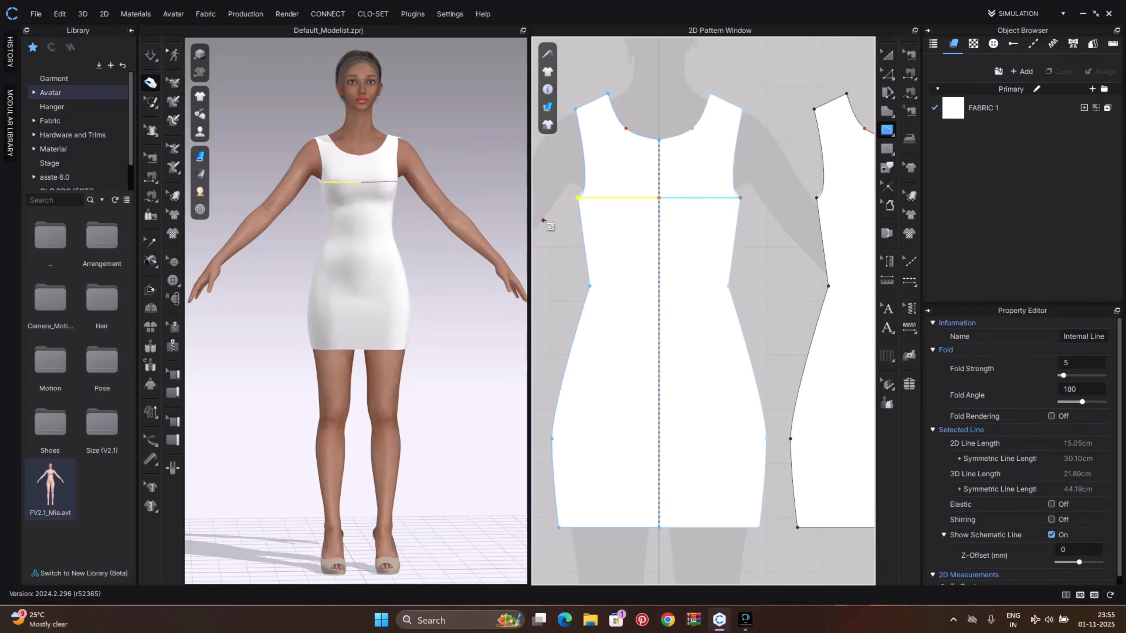
{"action": "key", "text": "ctrl+z"}
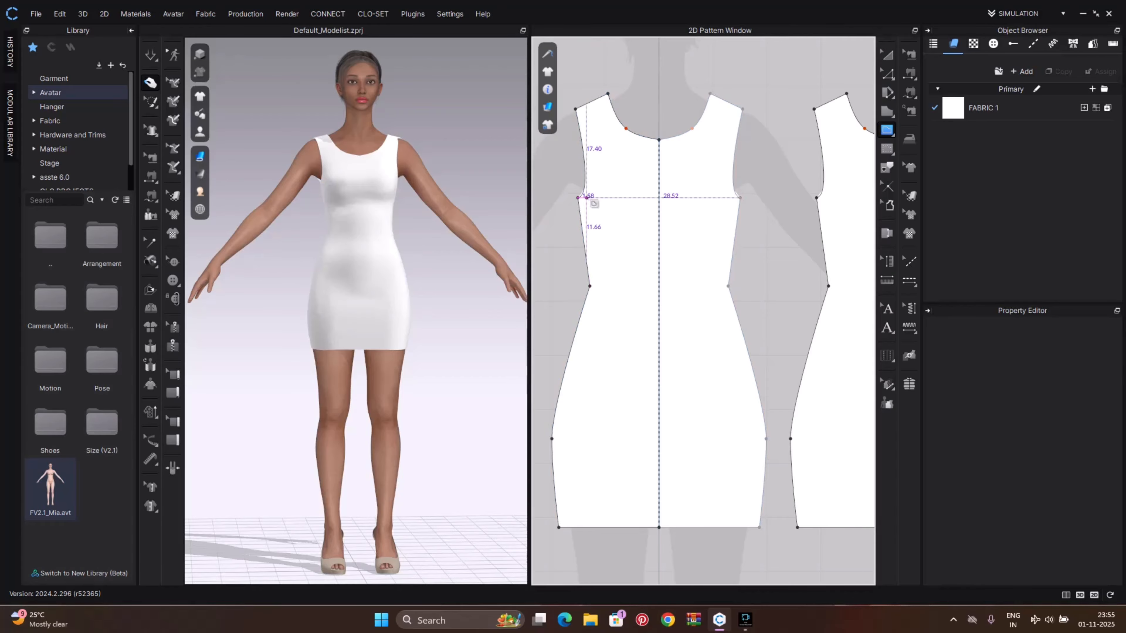
Raise the underarm points of the front and back pieces' armholes with the Edit Pattern tool
{"action": "key", "text": "z"}
{"action": "left_click_drag", "start_coordinate": [580, 199], "coordinate": [568, 181]}
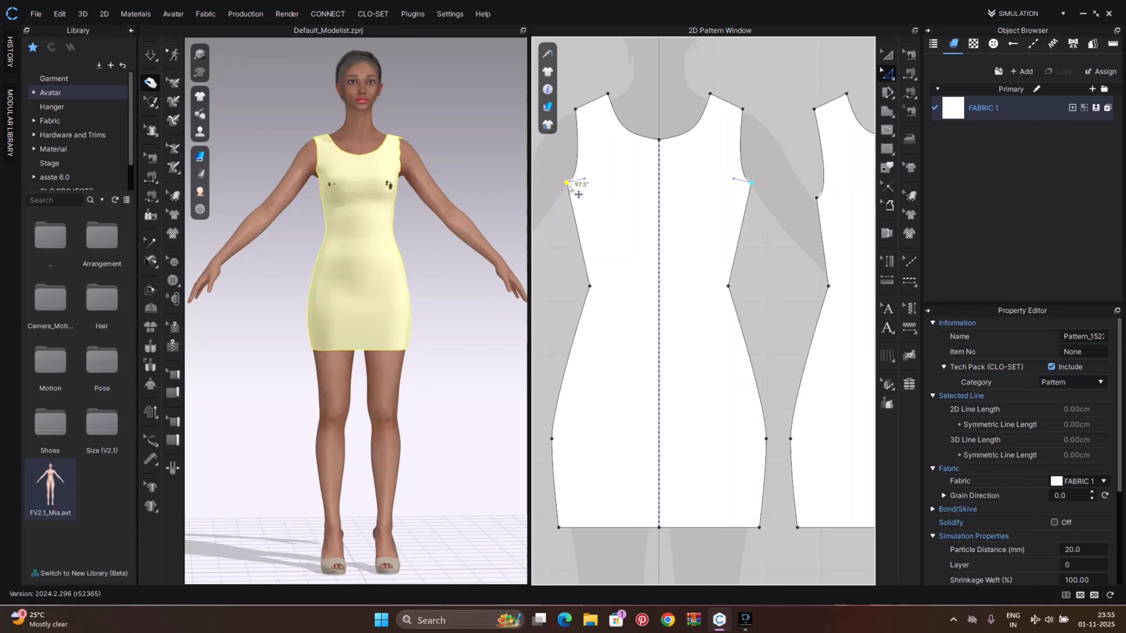
{"action": "right_click_drag", "start_coordinate": [678, 239], "coordinate": [560, 239]}
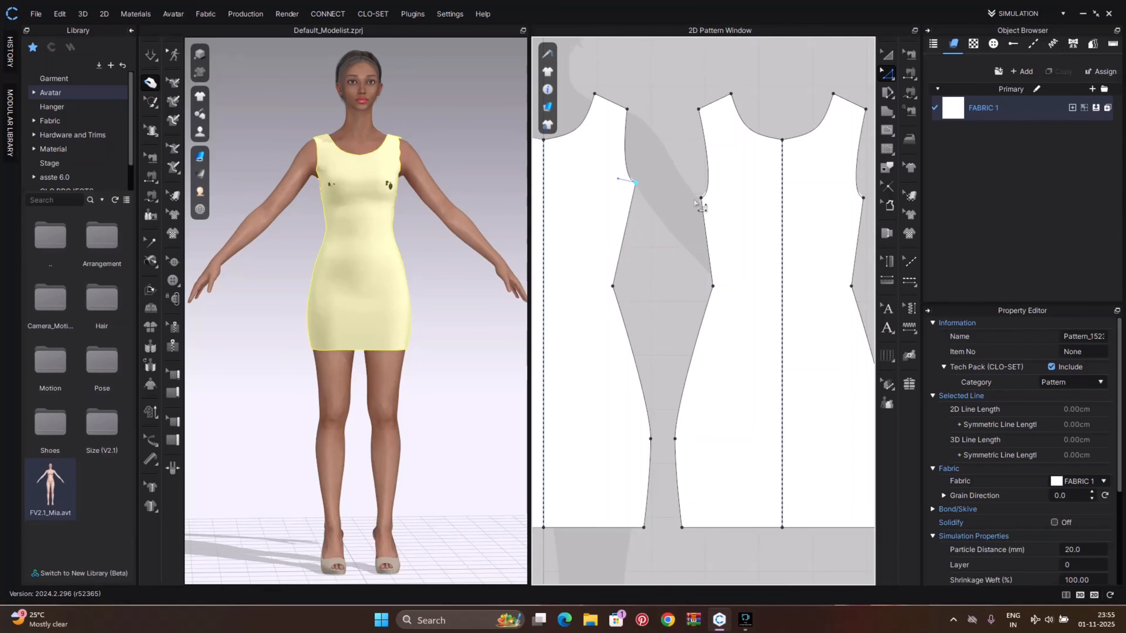
{"action": "left_click_drag", "start_coordinate": [701, 198], "coordinate": [691, 182]}
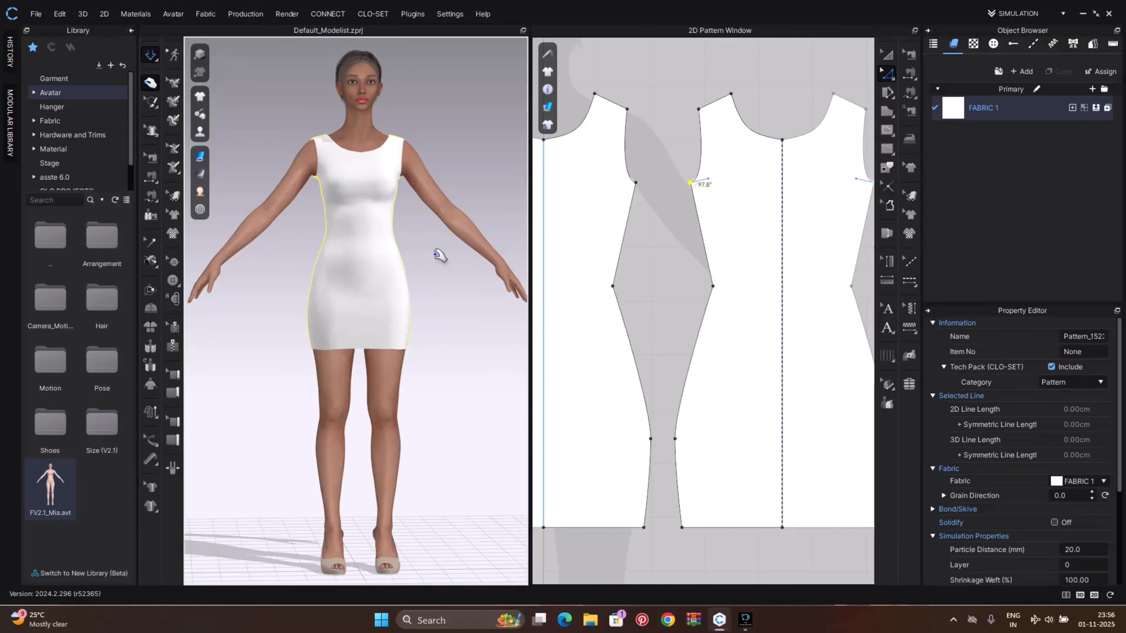
{"action": "mouse_move", "coordinate": [440, 256]}
{"action": "right_mouse_down"}
{"action": "mouse_move", "coordinate": [322, 282]}
{"action": "mouse_move", "coordinate": [500, 267]}
{"action": "mouse_move", "coordinate": [435, 261]}
{"action": "right_mouse_up"}
{"action": "right_click", "coordinate": [425, 267]}
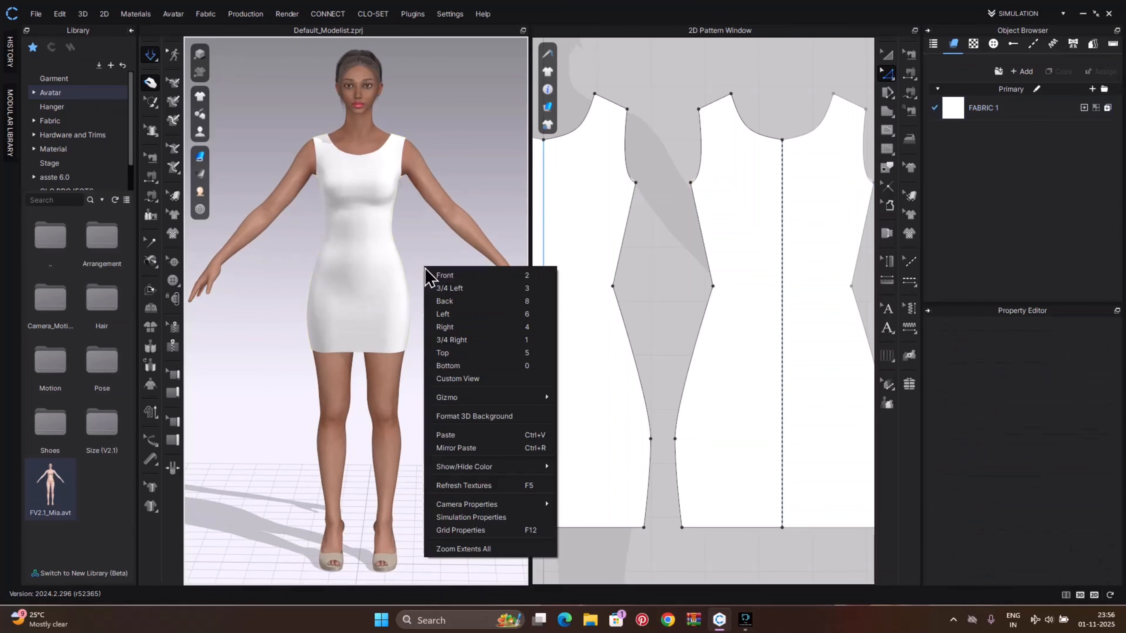
{"action": "left_click", "coordinate": [690, 183]}
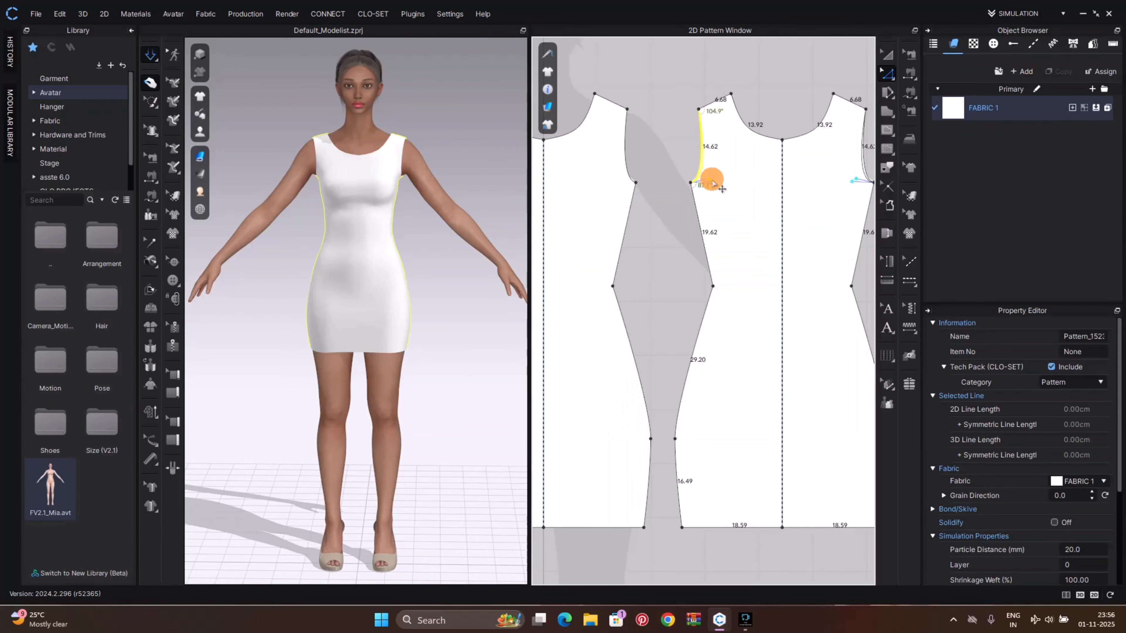
{"action": "left_click", "coordinate": [705, 169]}
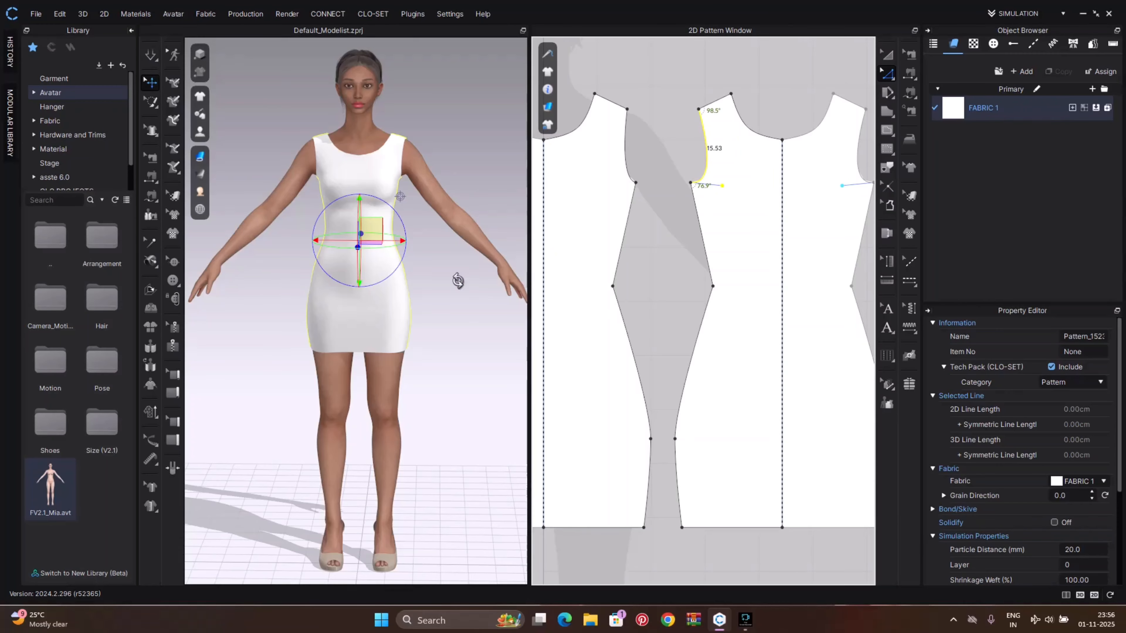
Run the simulation again, check the dress from behind and tug the side fabric into place
{"action": "right_click_drag", "start_coordinate": [458, 280], "coordinate": [253, 294]}
{"action": "key", "text": "space"}
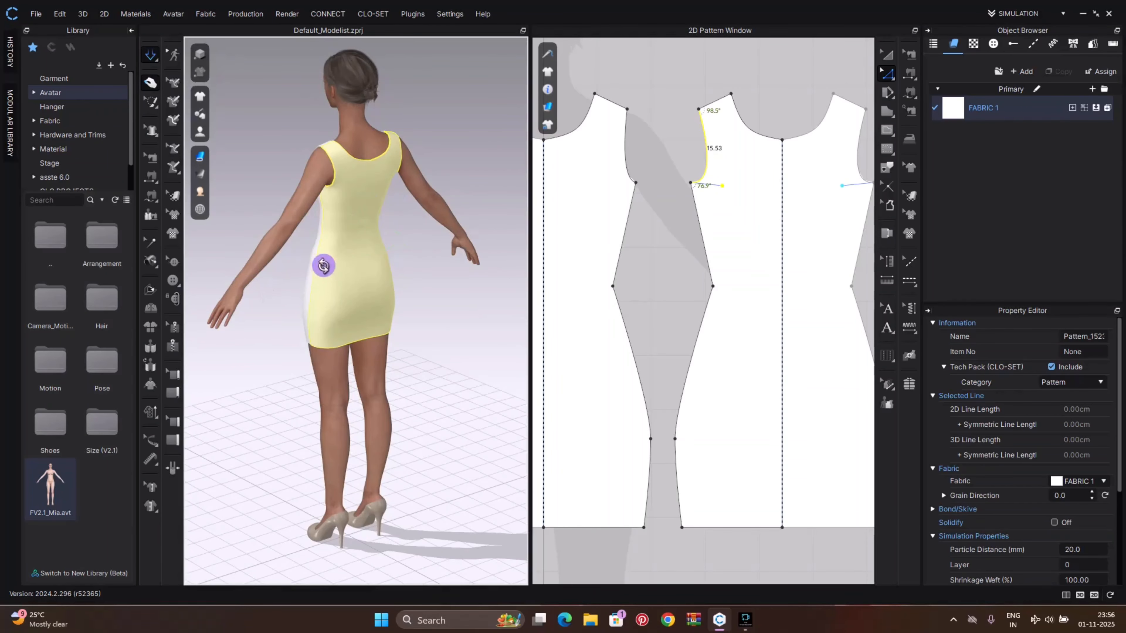
{"action": "right_click_drag", "start_coordinate": [323, 265], "coordinate": [504, 258]}
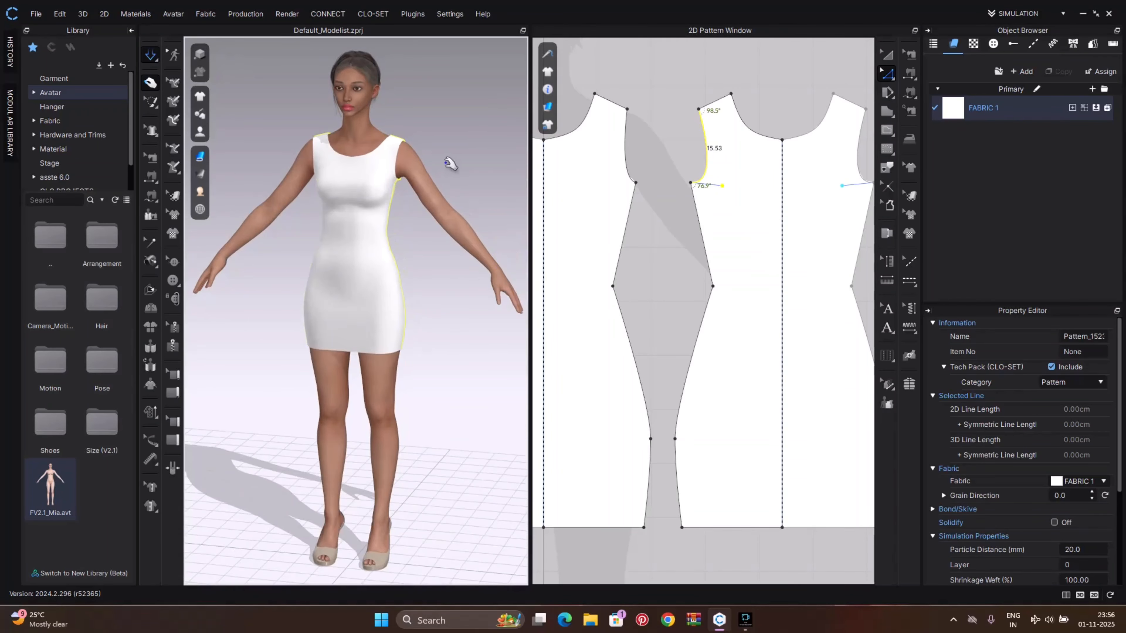
{"action": "left_click", "coordinate": [394, 139]}
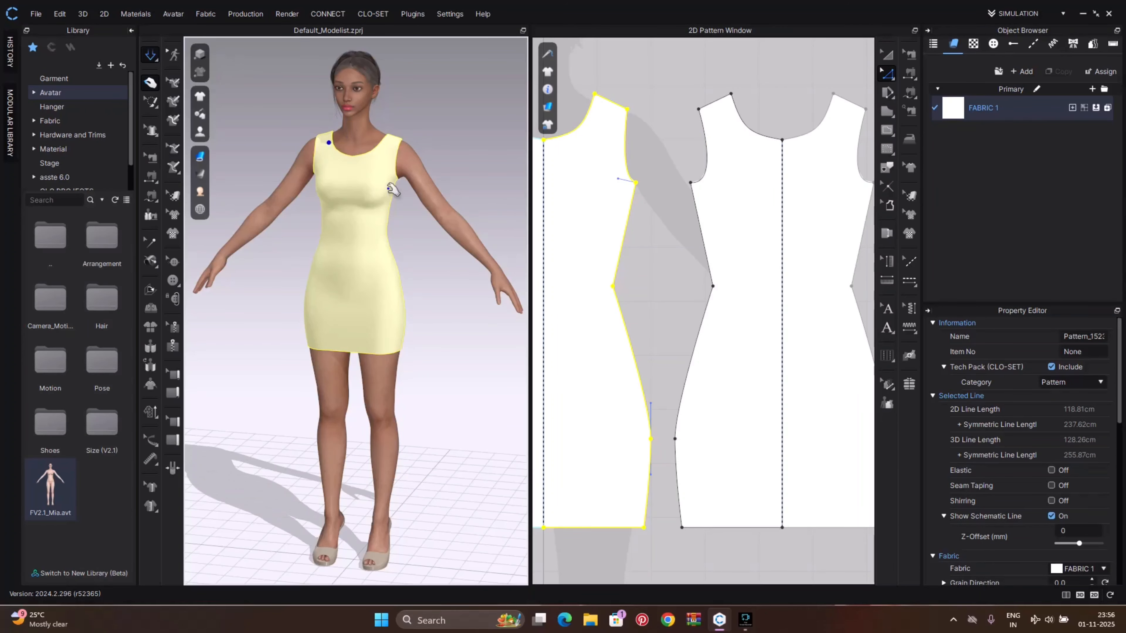
{"action": "left_click", "coordinate": [421, 261]}
{"action": "right_click_drag", "start_coordinate": [421, 260], "coordinate": [448, 255]}
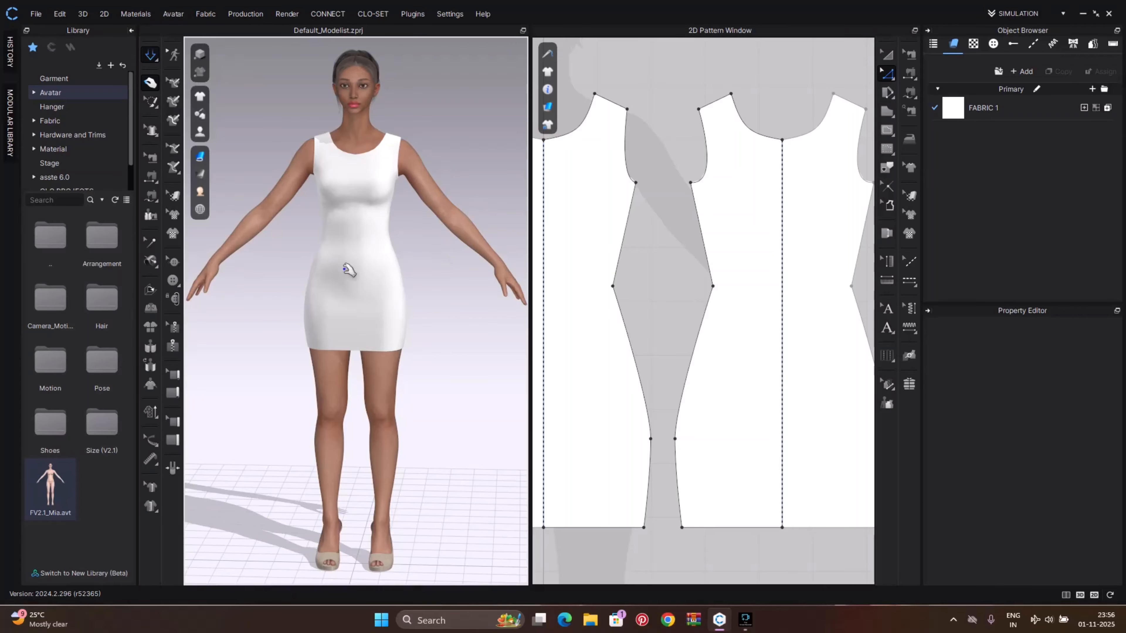
Draw a horizontal internal line across the front piece from the armhole to the center fold line
{"action": "middle_click_drag", "start_coordinate": [597, 213], "coordinate": [691, 209]}
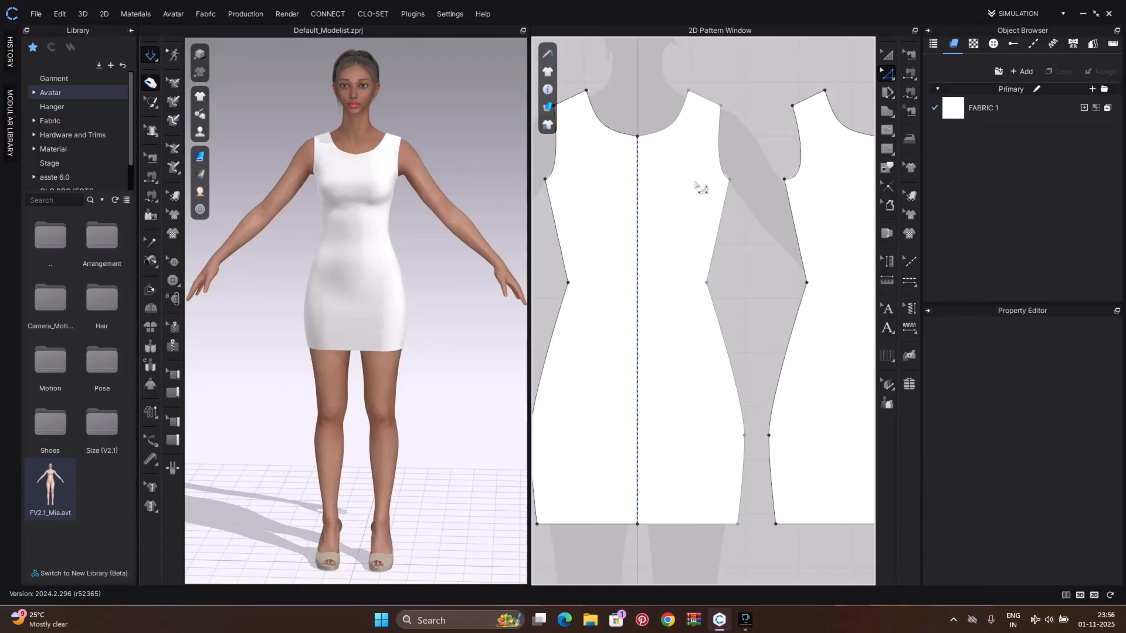
{"action": "left_click", "coordinate": [546, 179]}
{"action": "key", "text": "g"}
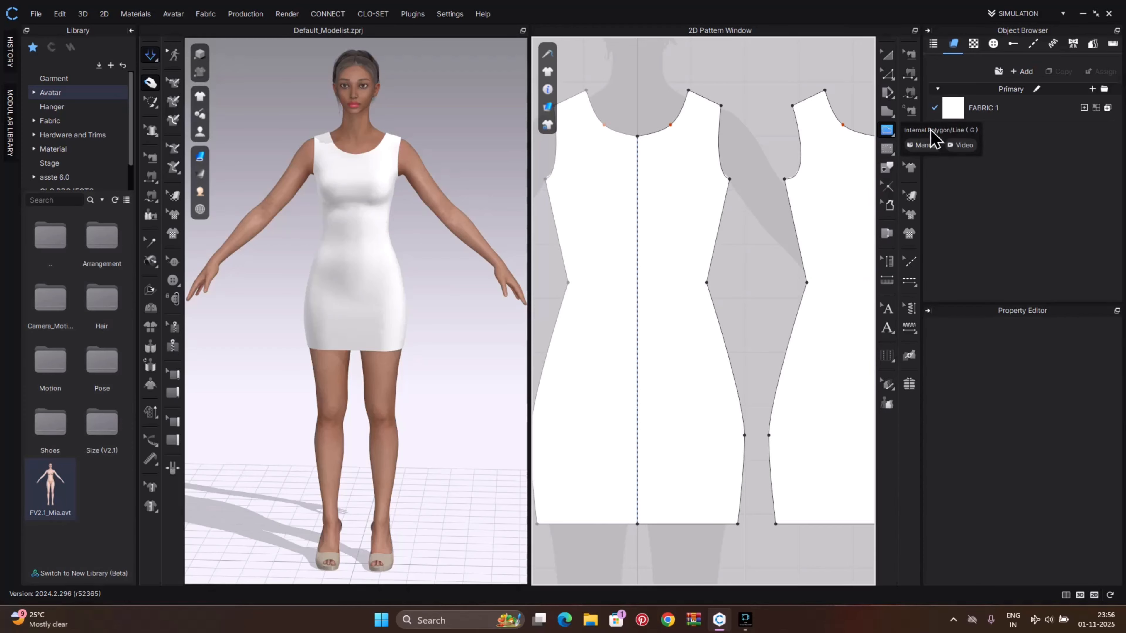
{"action": "left_click", "coordinate": [545, 179]}
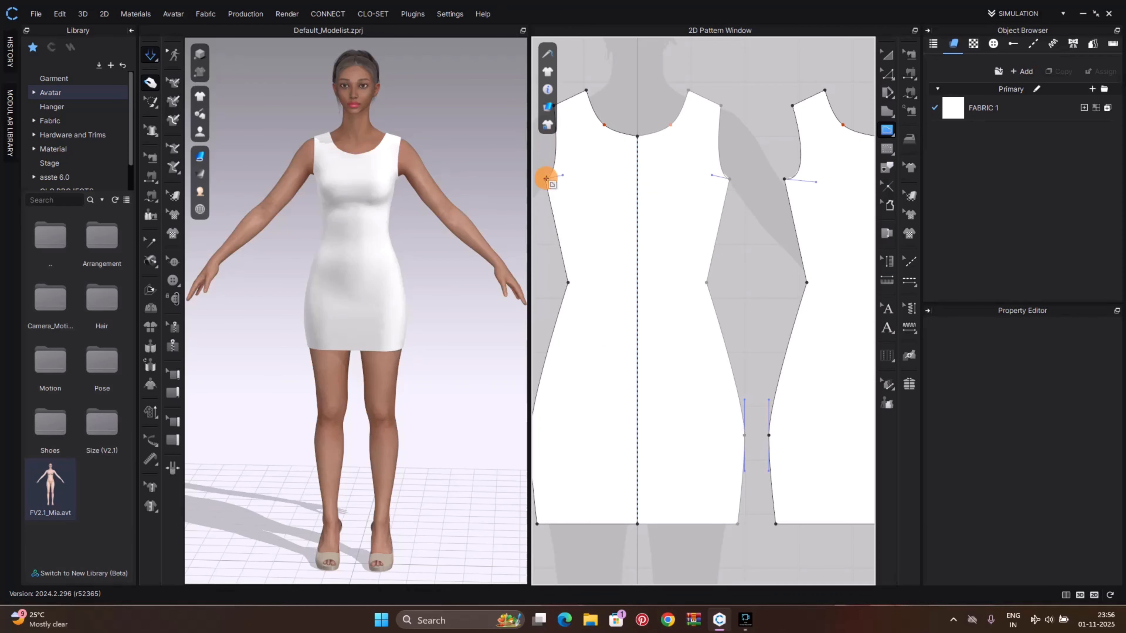
{"action": "double_click", "coordinate": [639, 179]}
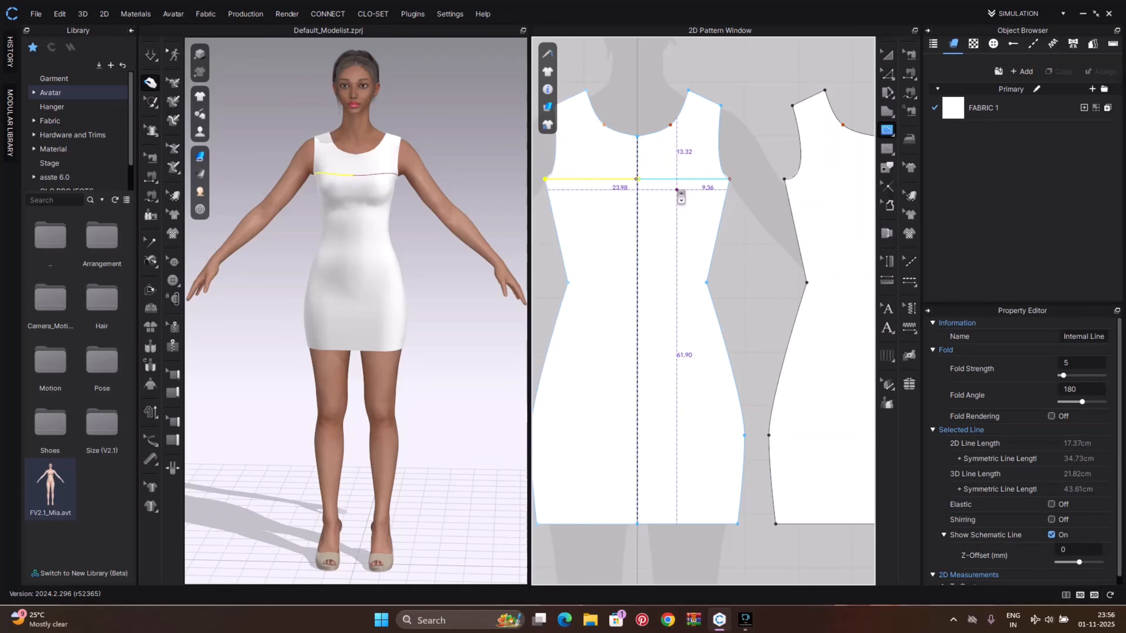
{"action": "scroll", "coordinate": [677, 189], "scroll_direction": "up", "scroll_amount": 4}
{"action": "scroll", "coordinate": [677, 190], "scroll_direction": "up", "scroll_amount": 4}
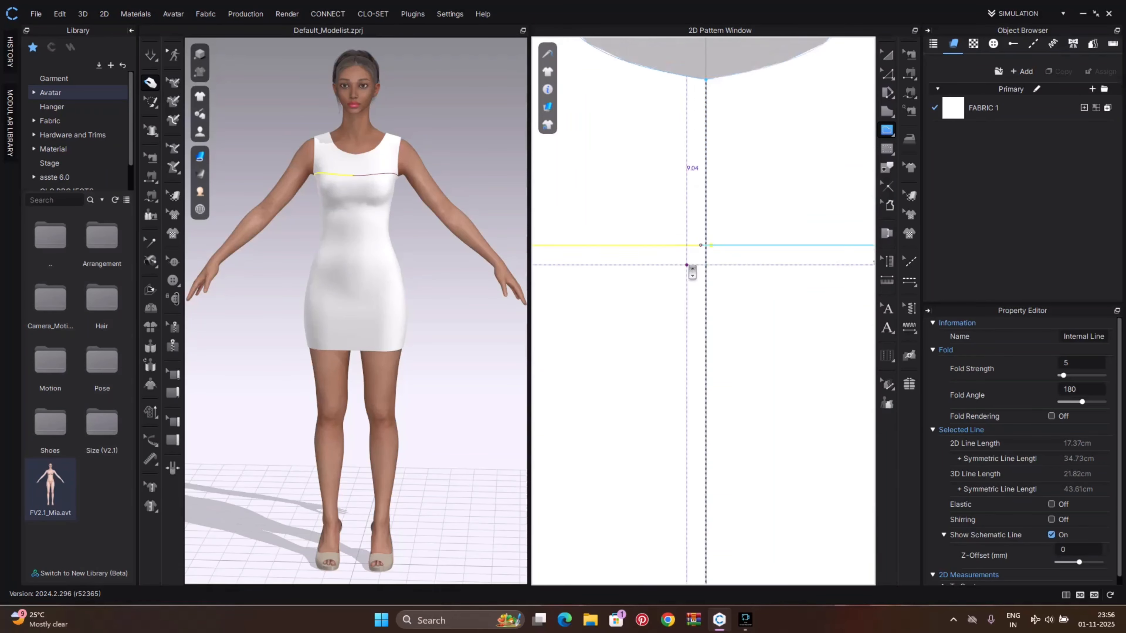
{"action": "key", "text": "z"}
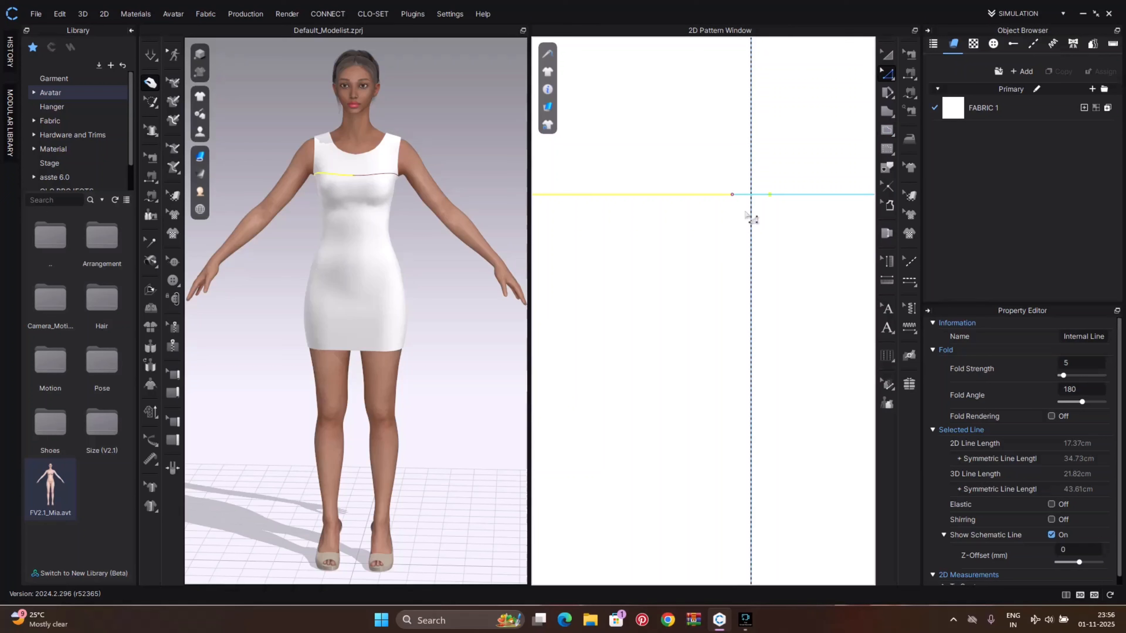
{"action": "left_click", "coordinate": [717, 170]}
{"action": "left_click_drag", "start_coordinate": [732, 194], "coordinate": [753, 195]}
{"action": "scroll", "coordinate": [754, 220], "scroll_direction": "down", "scroll_amount": 5}
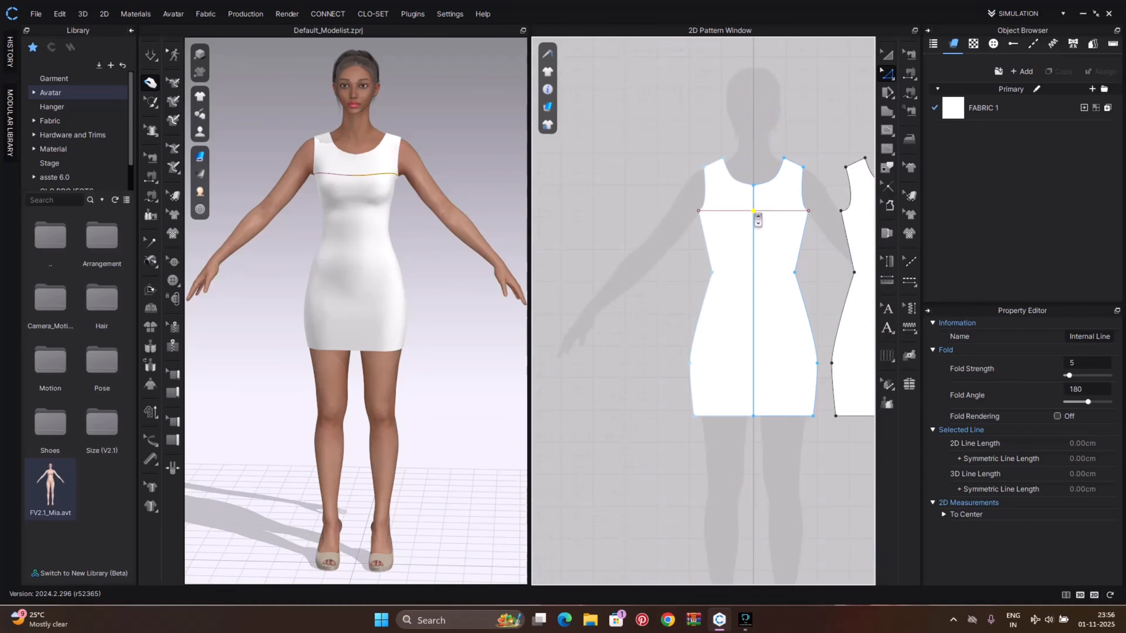
Draw a horizontal internal line across the back piece from the armhole to the center fold line
{"action": "left_click", "coordinate": [641, 311]}
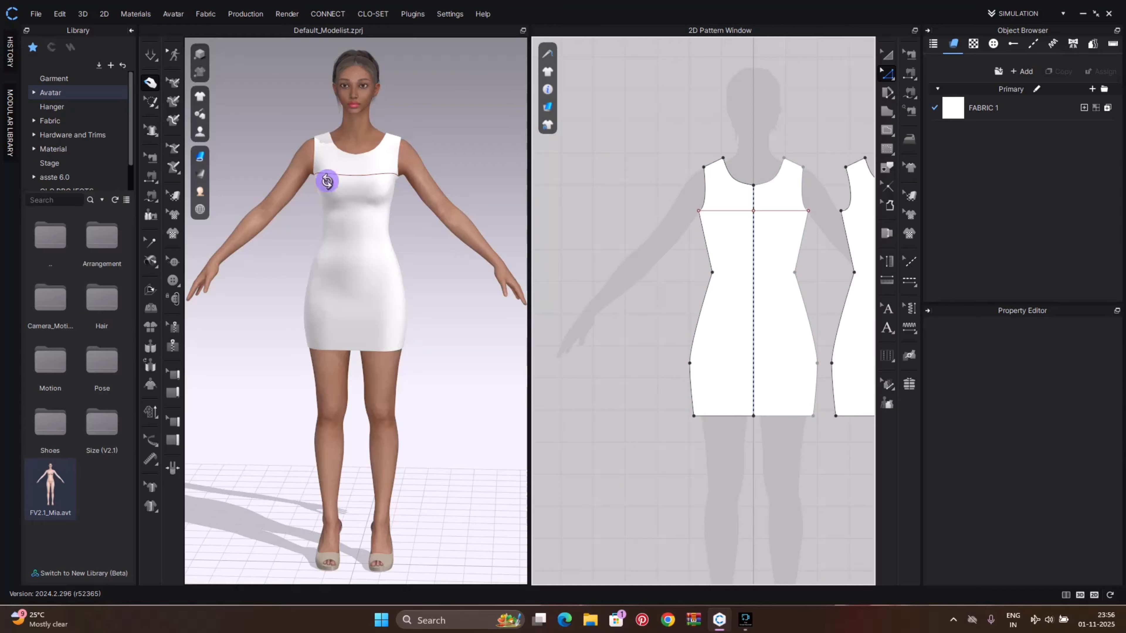
{"action": "mouse_move", "coordinate": [327, 181]}
{"action": "right_mouse_down"}
{"action": "mouse_move", "coordinate": [435, 178]}
{"action": "mouse_move", "coordinate": [372, 191]}
{"action": "mouse_move", "coordinate": [346, 182]}
{"action": "right_mouse_up"}
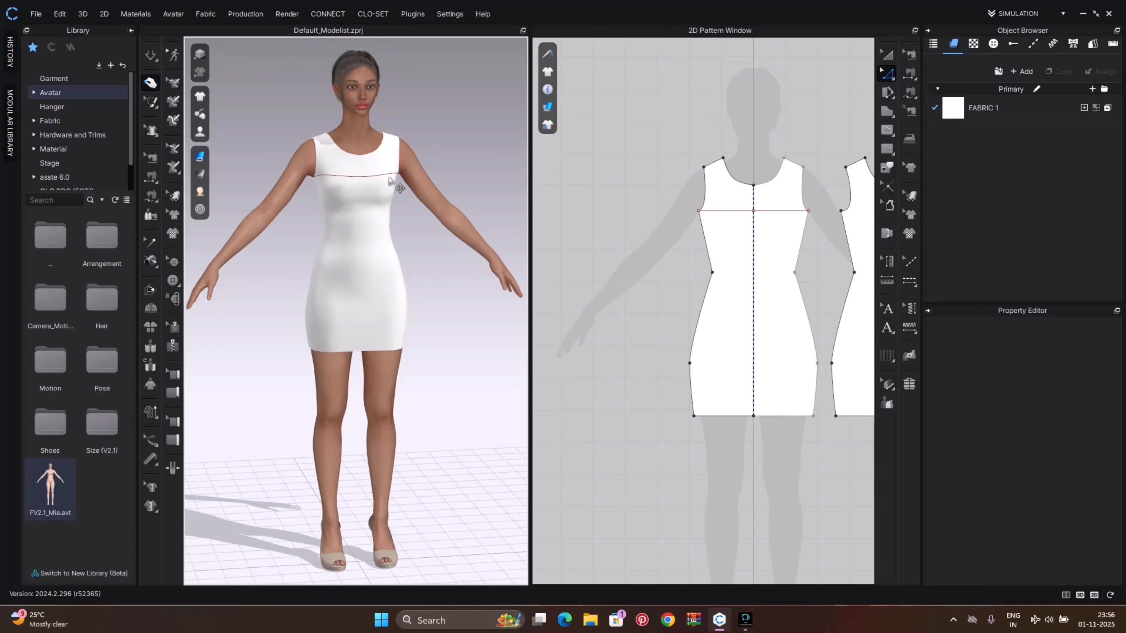
{"action": "right_click_drag", "start_coordinate": [720, 220], "coordinate": [603, 221]}
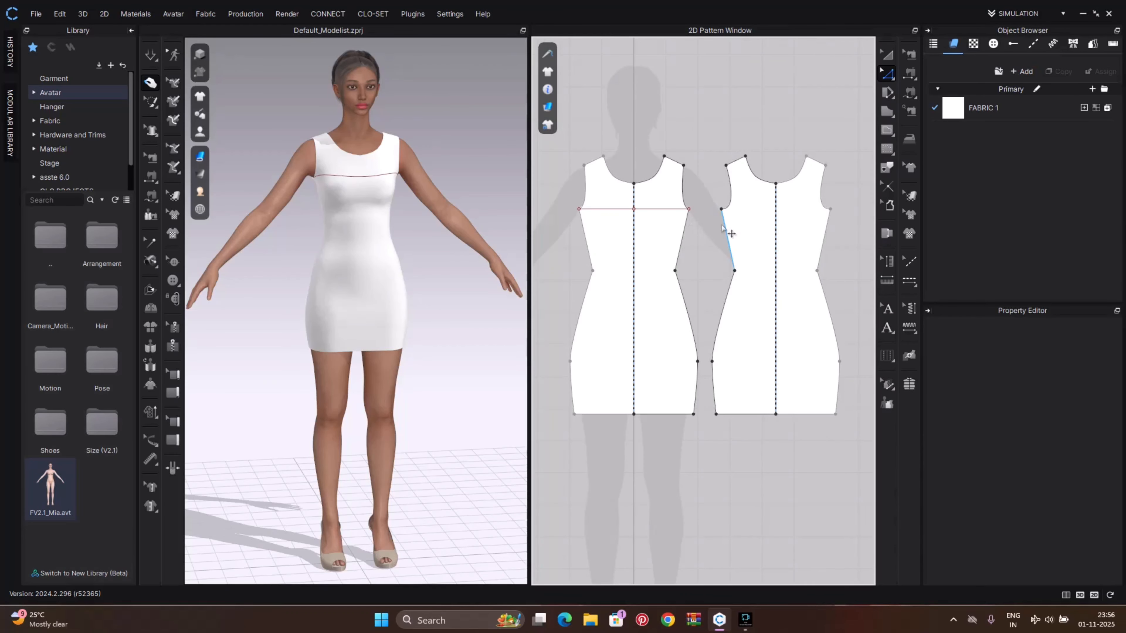
{"action": "key", "text": "s"}
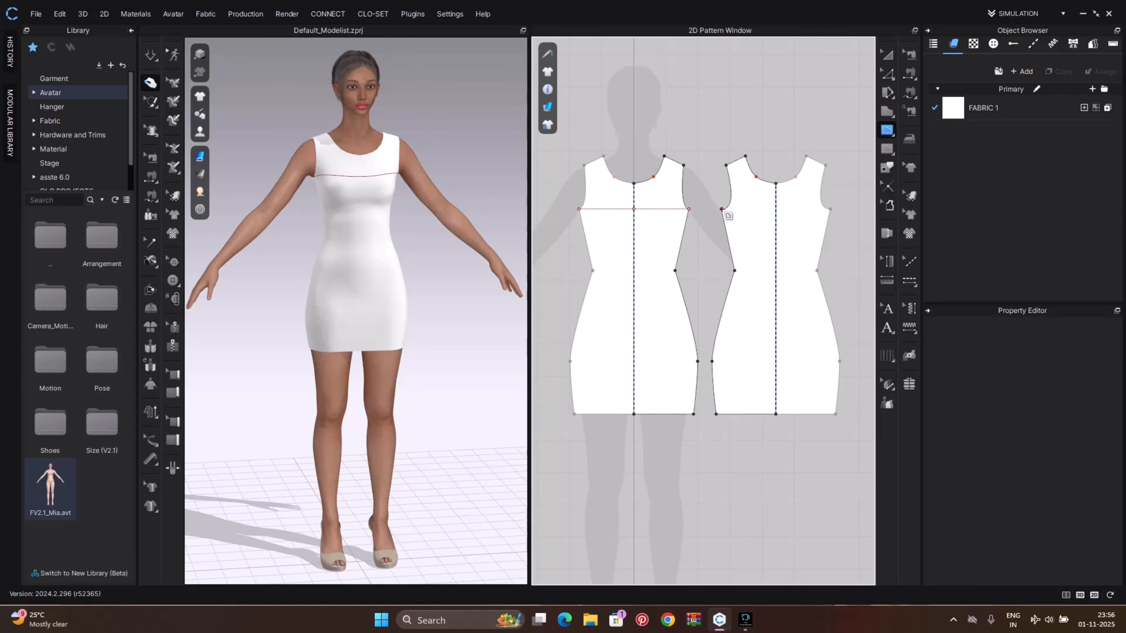
{"action": "left_click", "coordinate": [721, 209]}
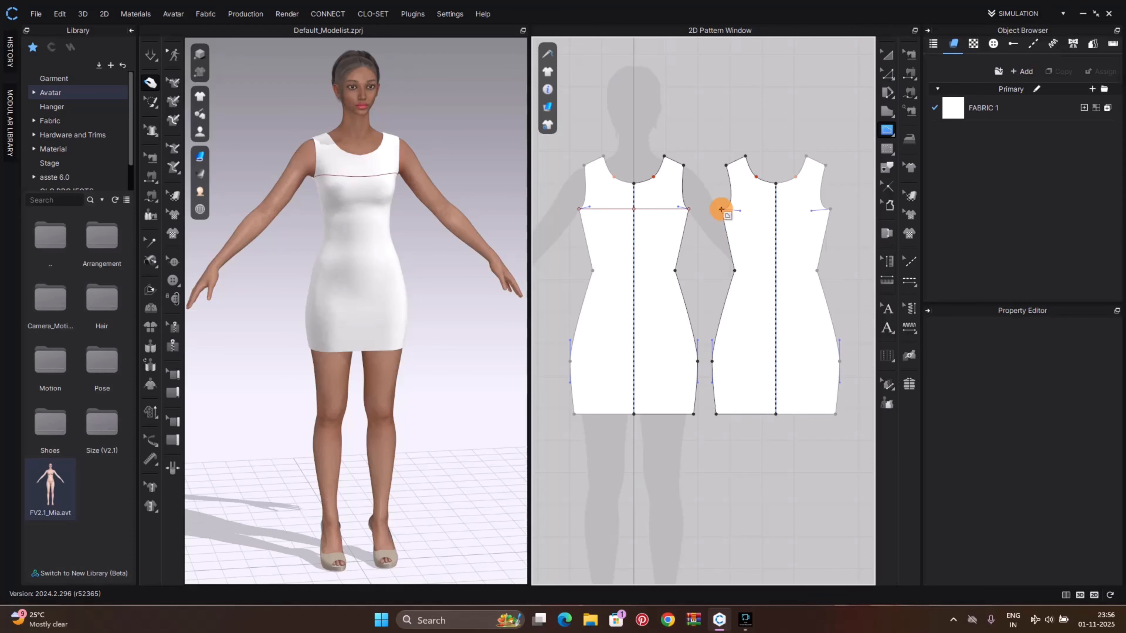
{"action": "double_click", "coordinate": [774, 212]}
Move the chest internal line's endpoint so it meets the center fold line
{"action": "scroll", "coordinate": [804, 217], "scroll_direction": "up", "scroll_amount": 5}
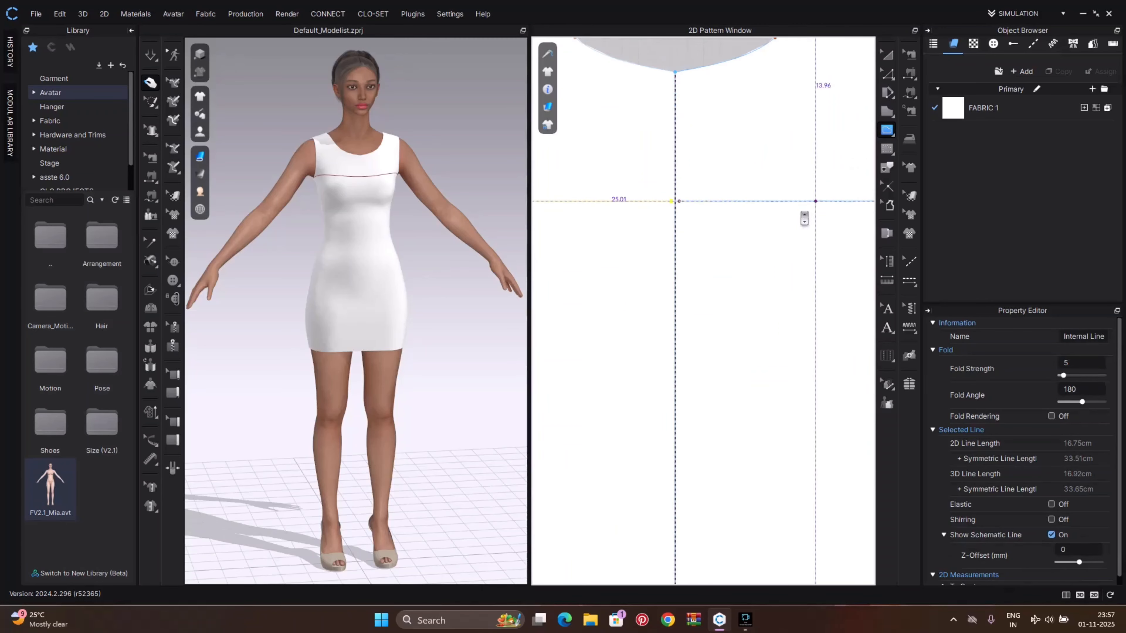
{"action": "scroll", "coordinate": [804, 218], "scroll_direction": "up", "scroll_amount": 3}
{"action": "middle_click_drag", "start_coordinate": [661, 224], "coordinate": [738, 251]}
{"action": "key", "text": "z"}
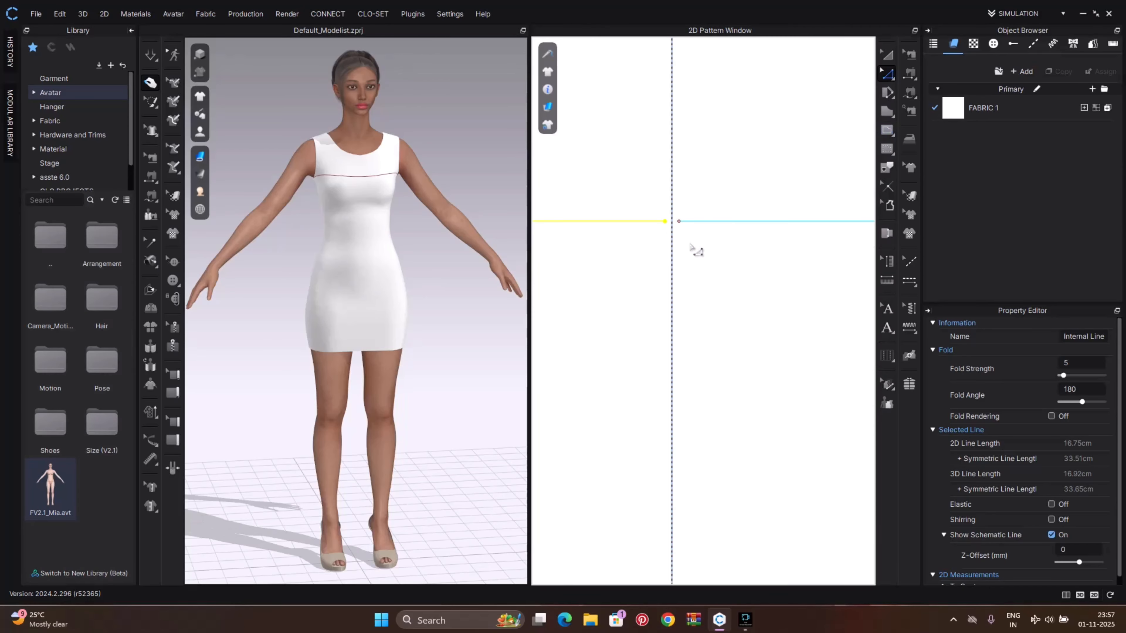
{"action": "scroll", "coordinate": [683, 232], "scroll_direction": "down", "scroll_amount": 5}
{"action": "scroll", "coordinate": [682, 232], "scroll_direction": "up", "scroll_amount": 5}
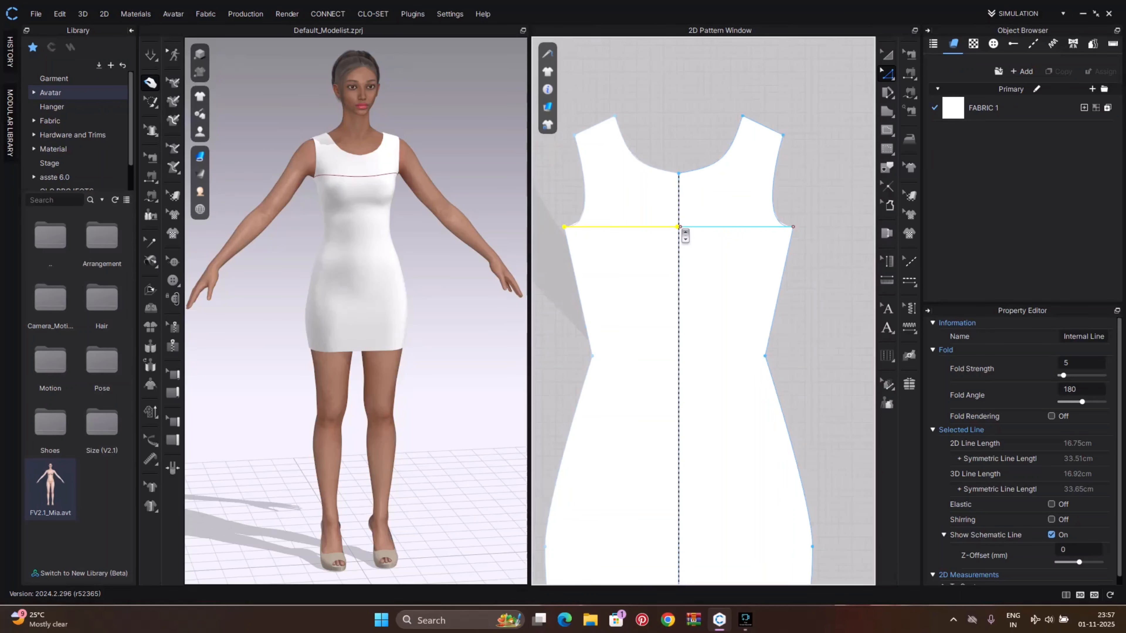
{"action": "scroll", "coordinate": [682, 232], "scroll_direction": "up", "scroll_amount": 3}
{"action": "left_click", "coordinate": [637, 191]}
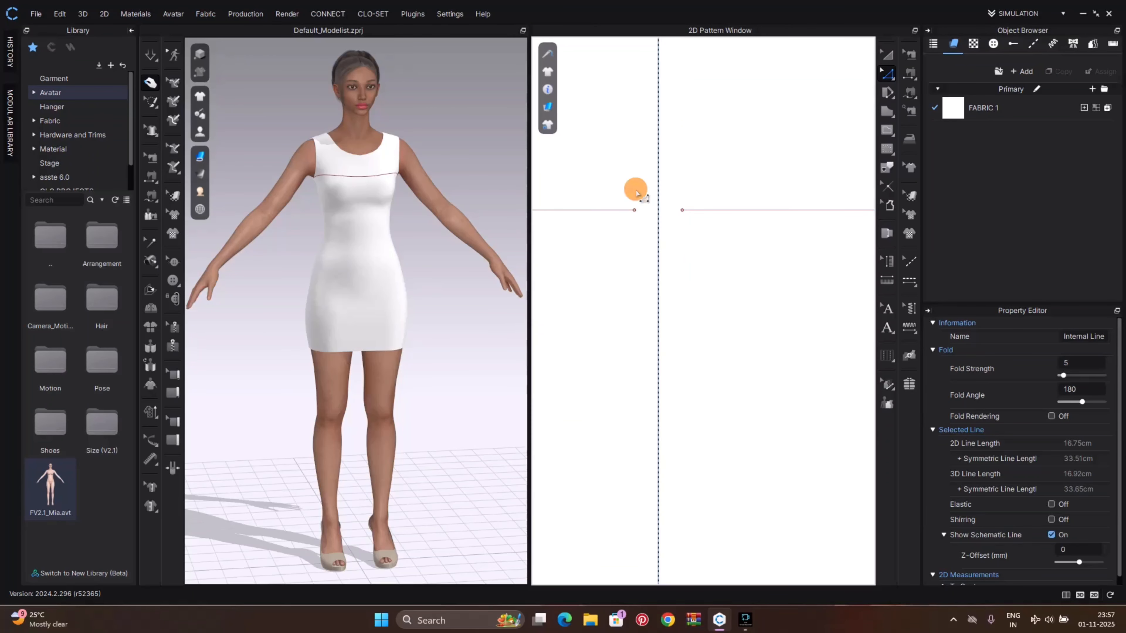
{"action": "left_click", "coordinate": [634, 210]}
{"action": "left_click_drag", "start_coordinate": [635, 211], "coordinate": [657, 208]}
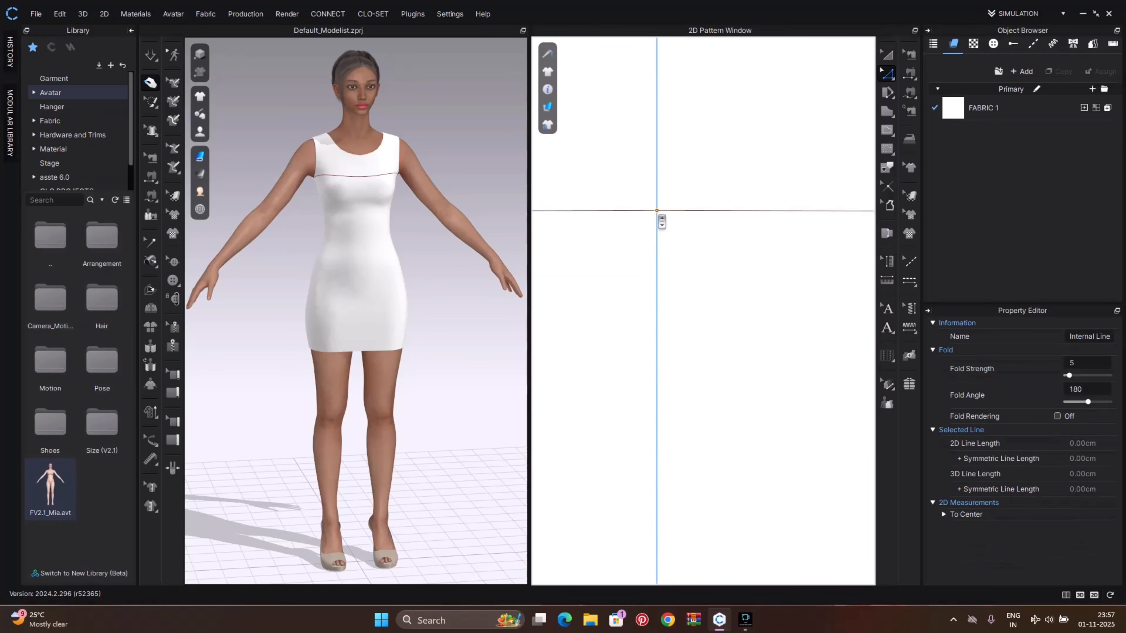
Select the chest internal lines on the front and back pieces and apply Cut & Sew
{"action": "scroll", "coordinate": [661, 220], "scroll_direction": "down", "scroll_amount": 6}
{"action": "right_click_drag", "start_coordinate": [625, 229], "coordinate": [660, 236]}
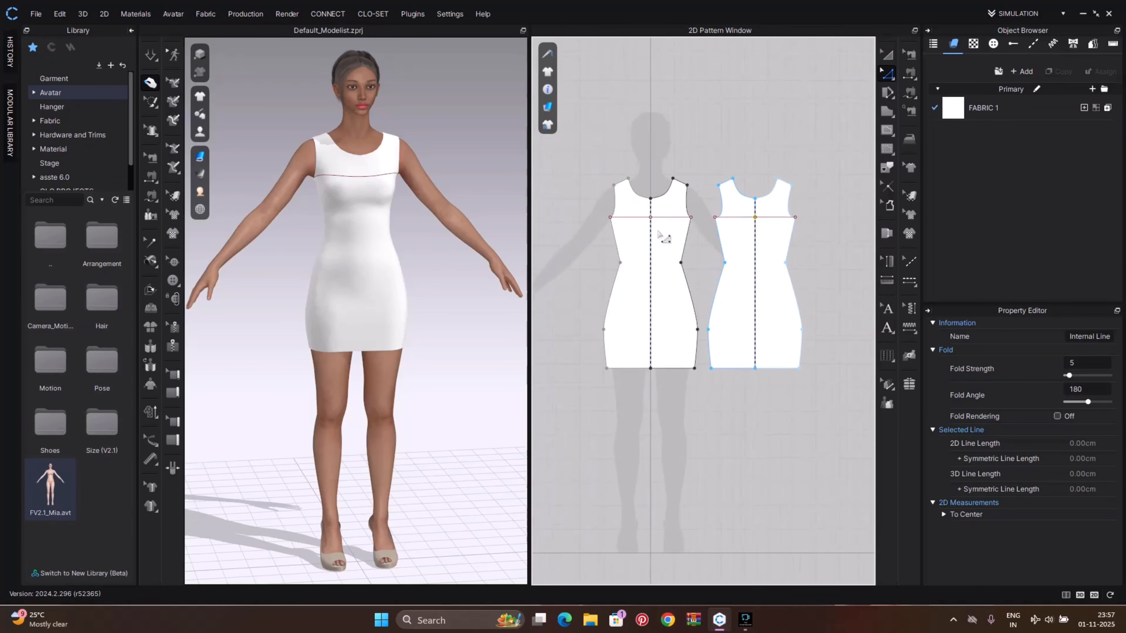
{"action": "left_click", "coordinate": [640, 217]}
{"action": "left_click", "coordinate": [641, 217]}
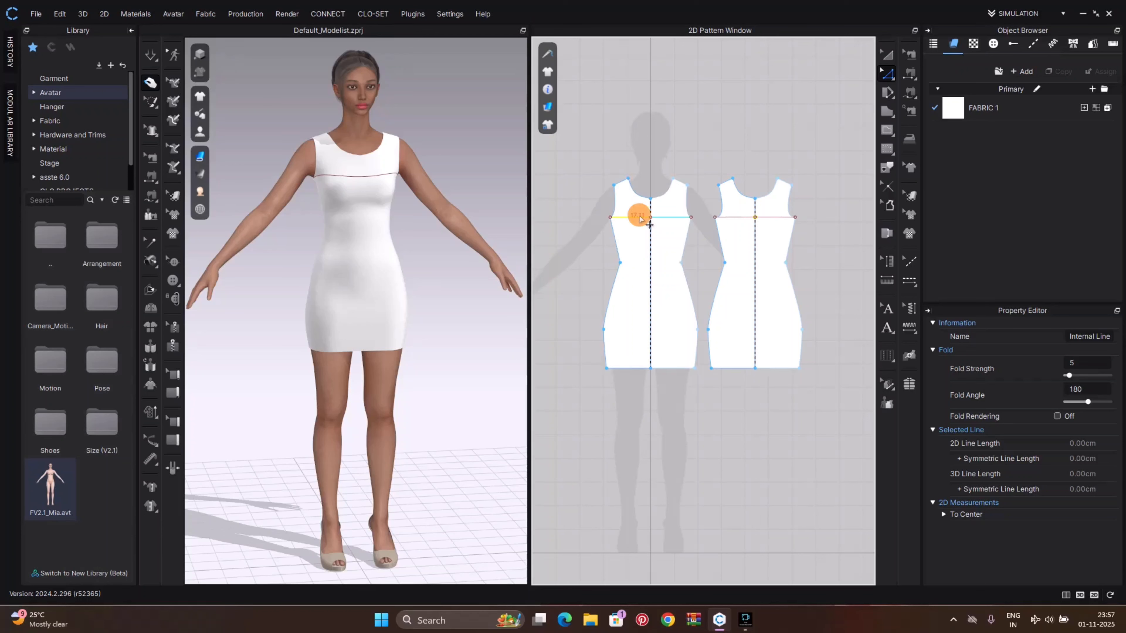
{"action": "left_click", "coordinate": [728, 217]}
{"action": "right_click", "coordinate": [729, 222]}
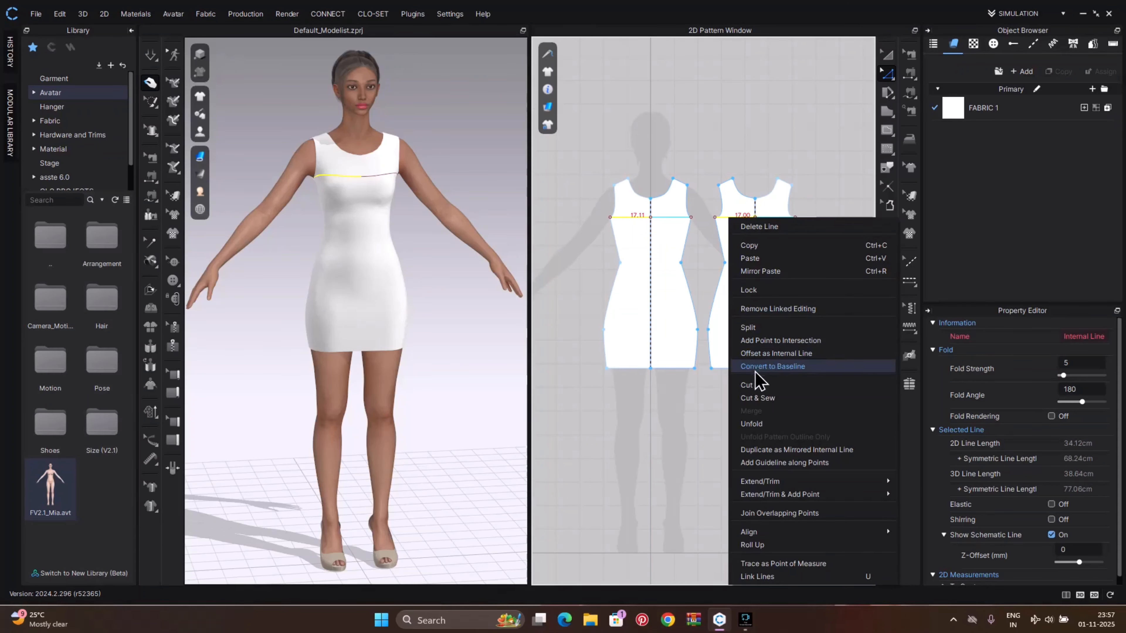
{"action": "left_click", "coordinate": [758, 397]}
Run the simulation and tug the lower front fabric into place on the avatar
{"action": "key", "text": "space"}
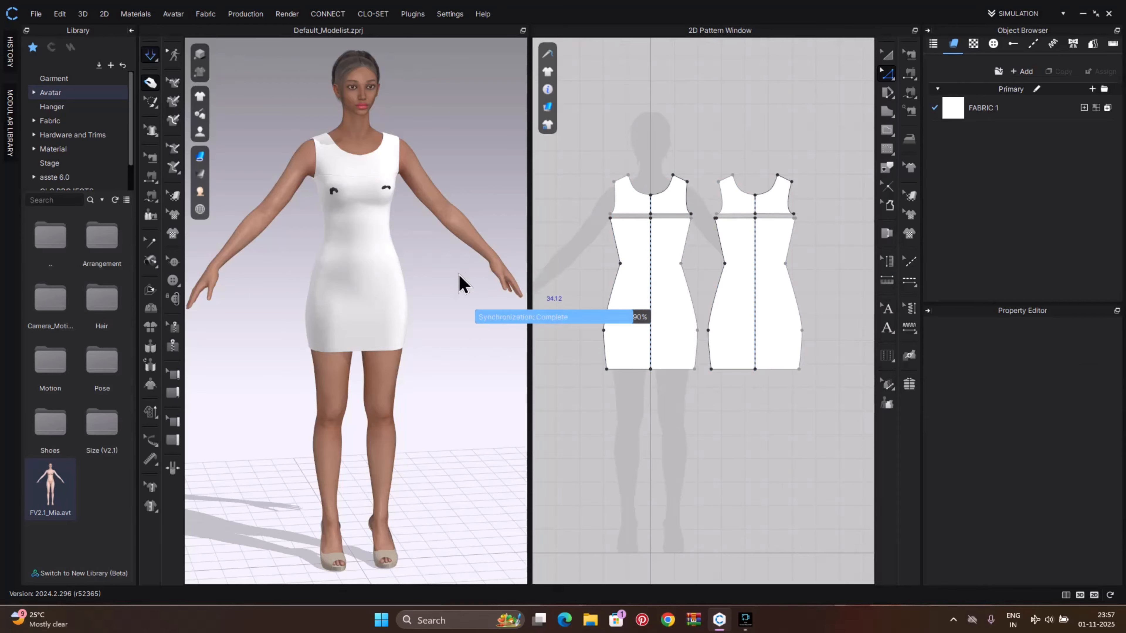
{"action": "scroll", "coordinate": [351, 288], "scroll_direction": "up", "scroll_amount": 4}
{"action": "left_click", "coordinate": [360, 292]}
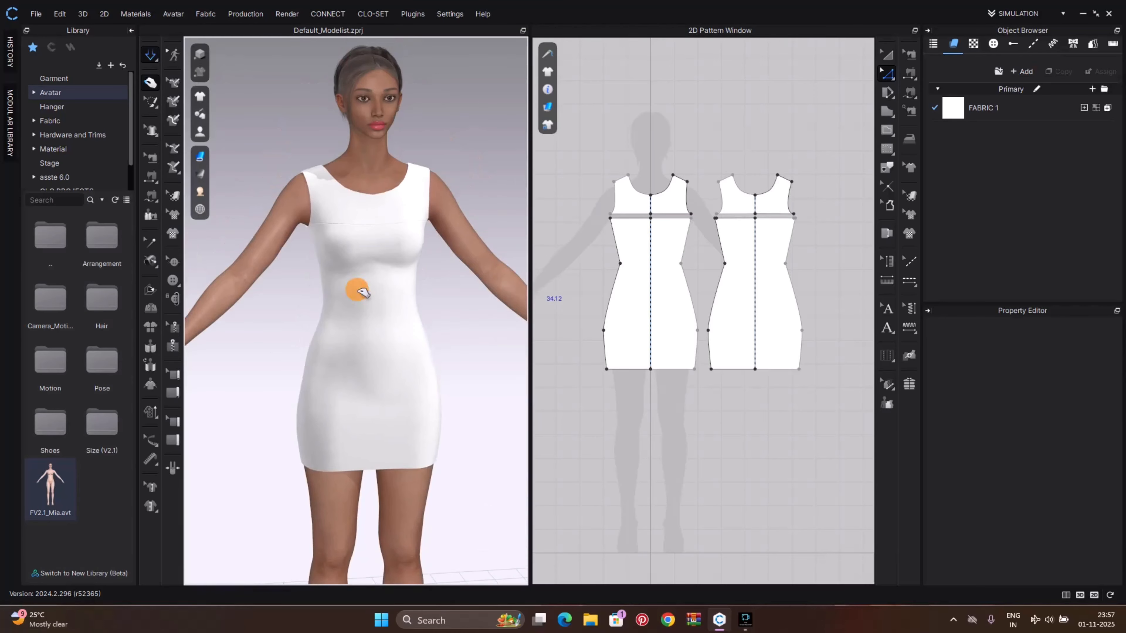
{"action": "left_click", "coordinate": [483, 364]}
{"action": "right_click_drag", "start_coordinate": [483, 364], "coordinate": [440, 374]}
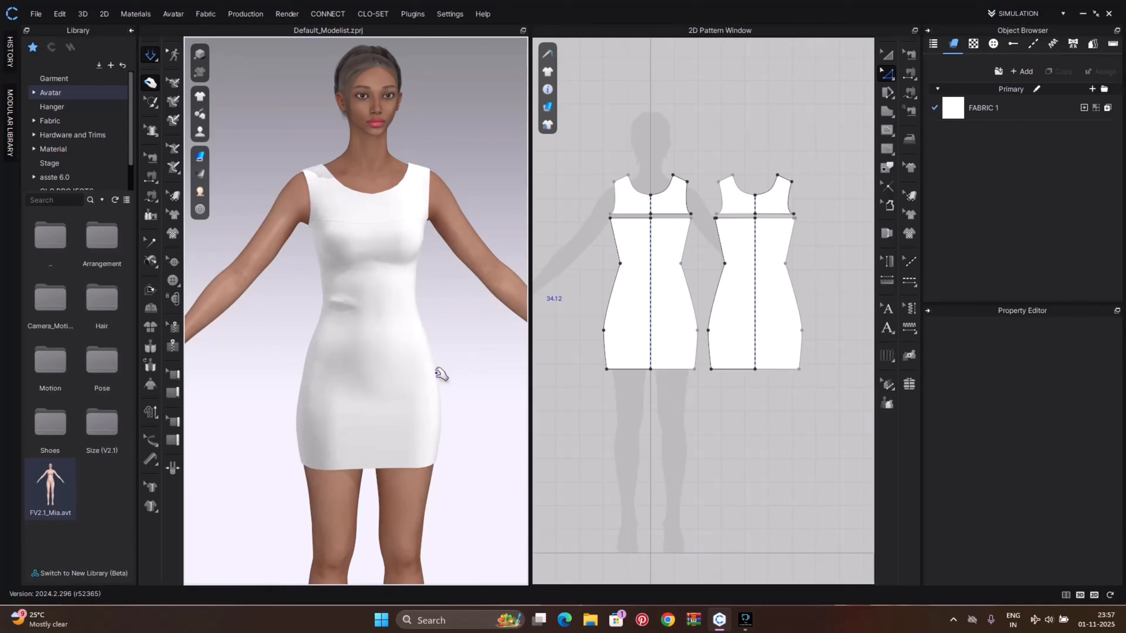
{"action": "left_click", "coordinate": [342, 370]}
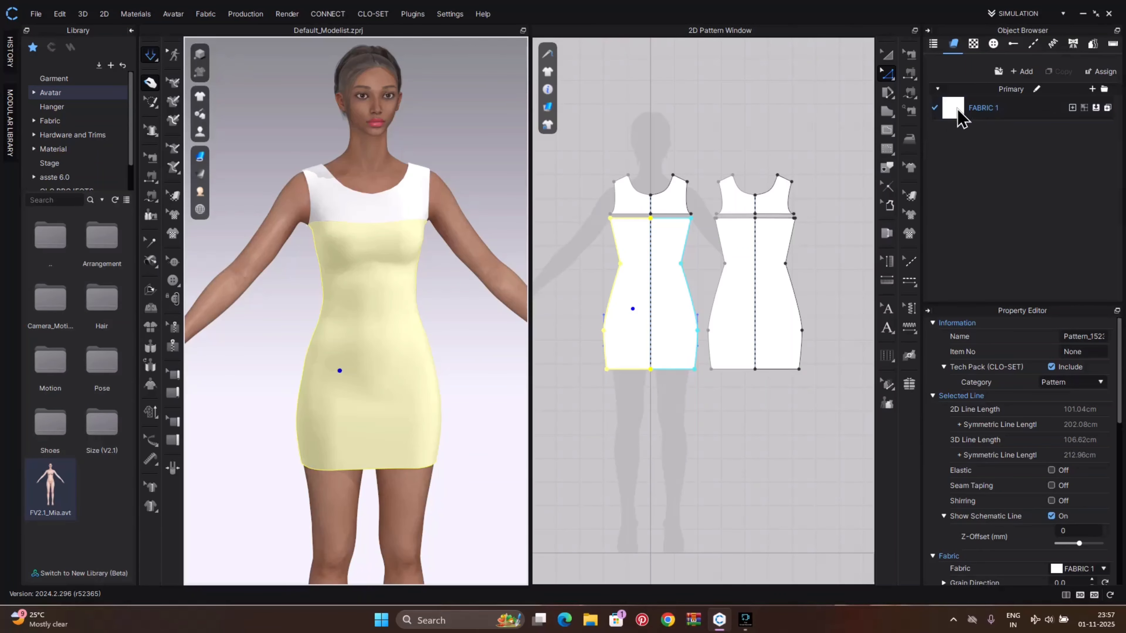
Add a new fabric and set its opacity to 0
{"action": "left_click", "coordinate": [952, 114]}
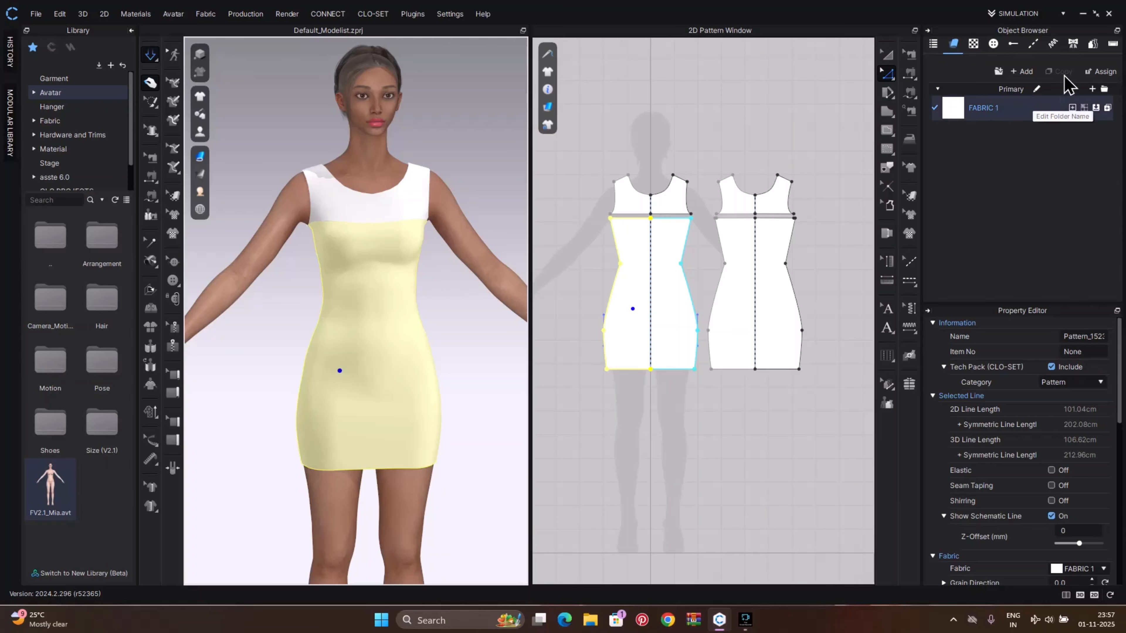
{"action": "left_click", "coordinate": [1093, 90]}
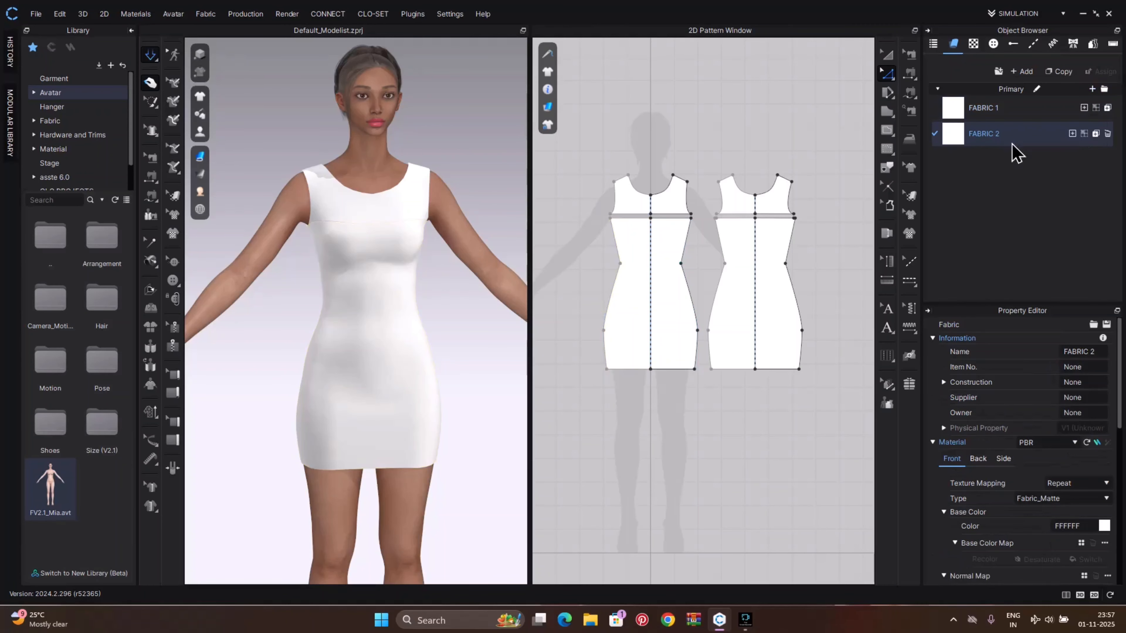
{"action": "scroll", "coordinate": [1017, 483], "scroll_direction": "down", "scroll_amount": 4}
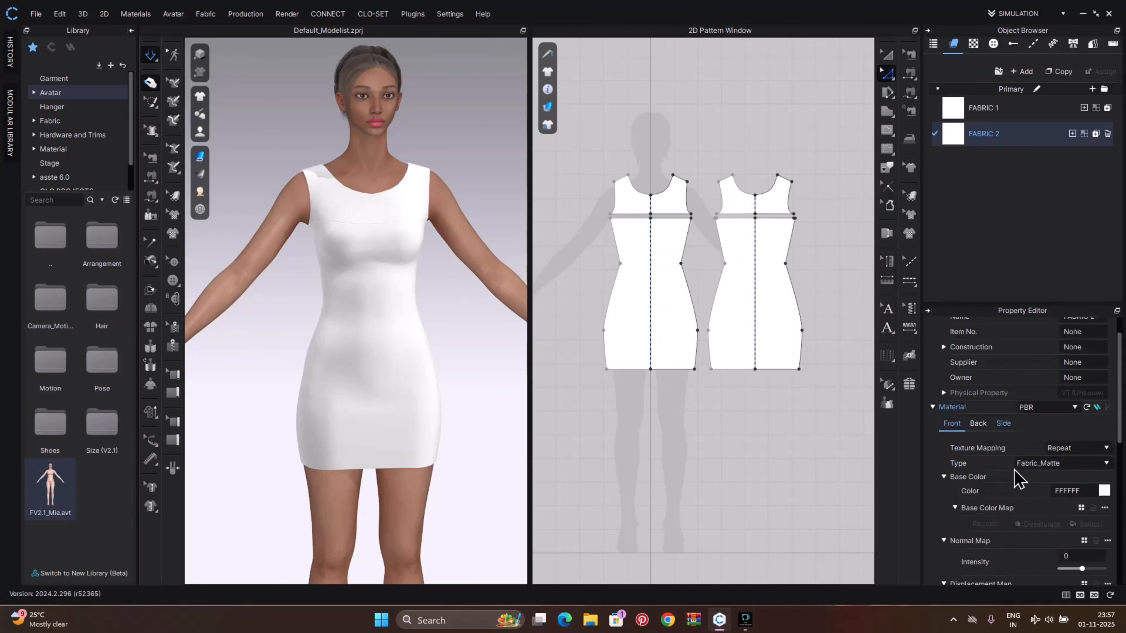
{"action": "scroll", "coordinate": [1068, 455], "scroll_direction": "down", "scroll_amount": 3}
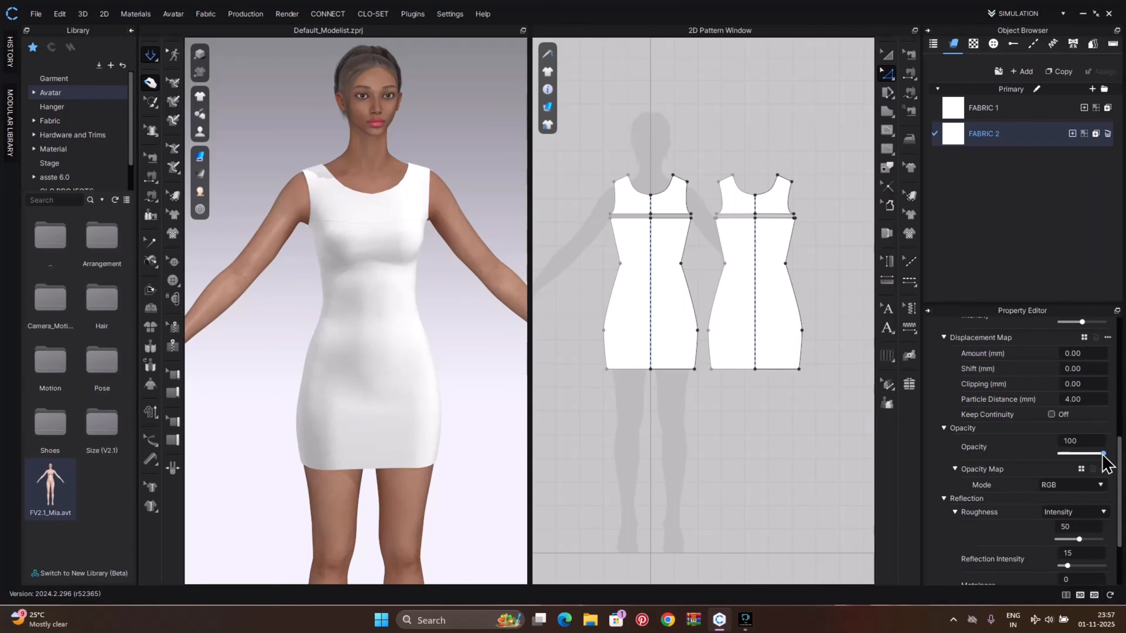
{"action": "left_click_drag", "start_coordinate": [1102, 454], "coordinate": [1047, 462]}
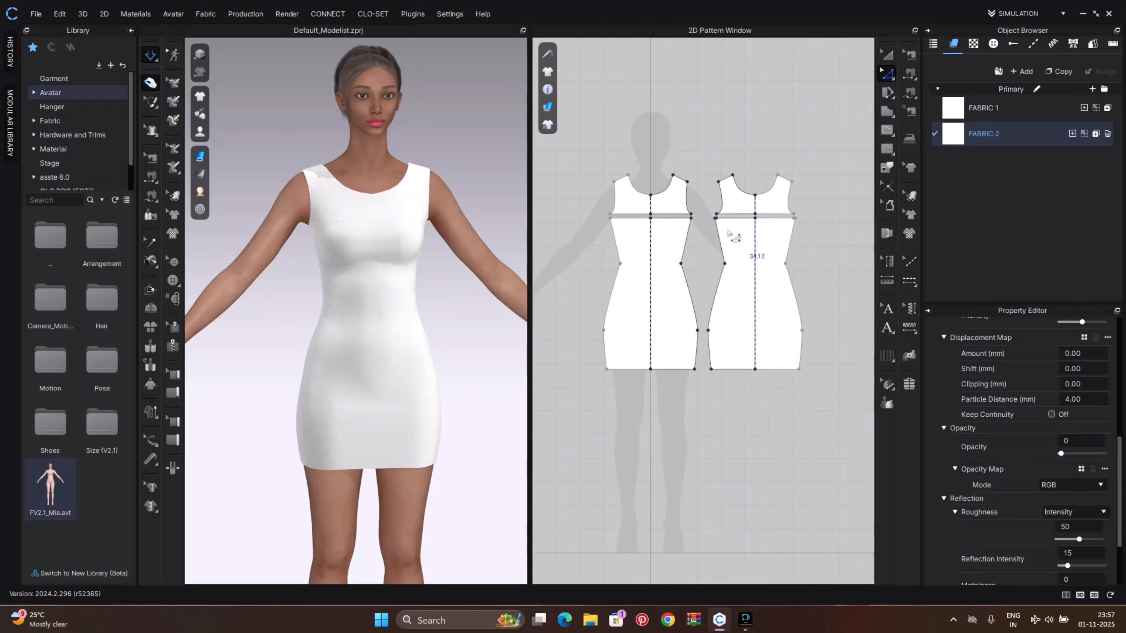
Apply FABRIC 2 to the back piece's upper section above the chest cut
{"action": "left_click_drag", "start_coordinate": [957, 137], "coordinate": [780, 205]}
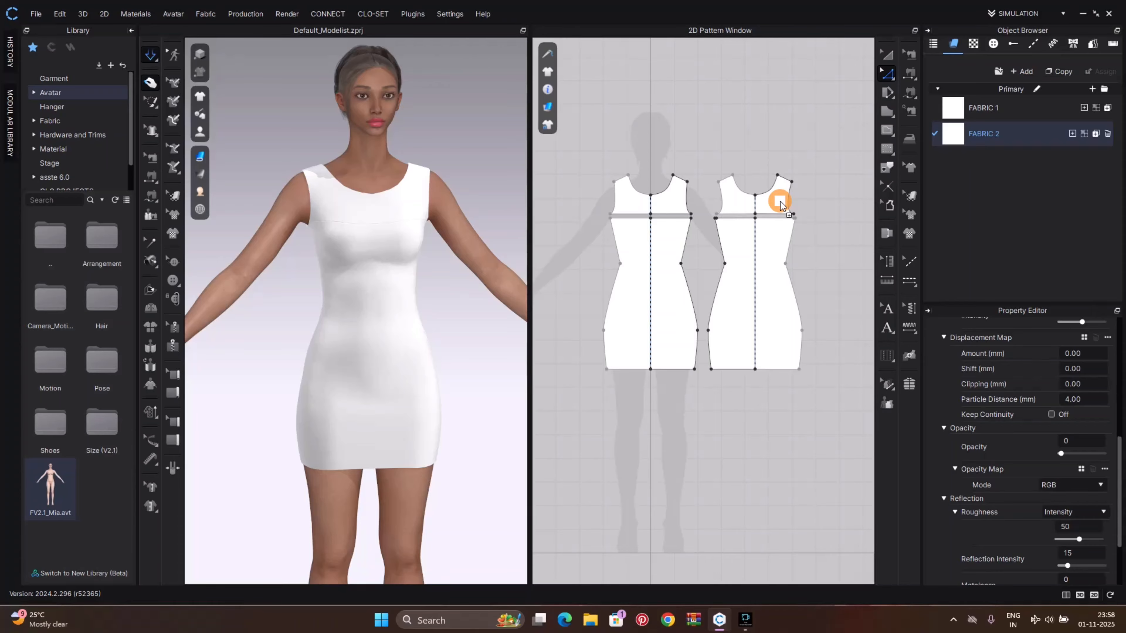
{"action": "left_click_drag", "start_coordinate": [780, 205], "coordinate": [780, 205]}
{"action": "scroll", "coordinate": [645, 201], "scroll_direction": "up", "scroll_amount": 5}
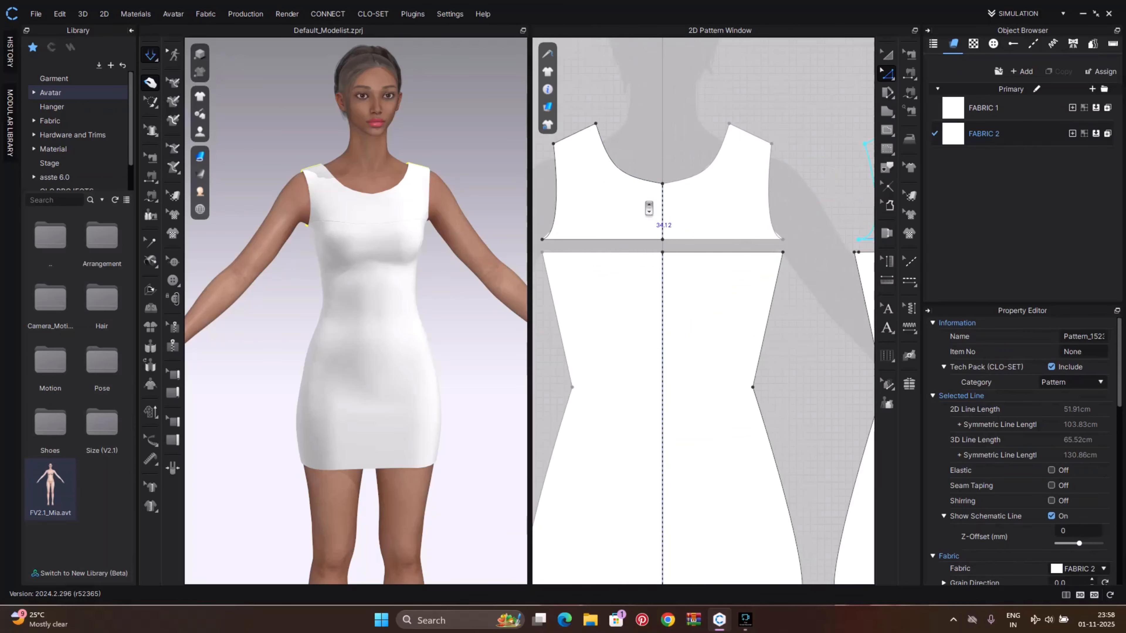
Apply FABRIC 2 to the front piece's upper section above the chest cut
{"action": "right_click_drag", "start_coordinate": [453, 263], "coordinate": [718, 262]}
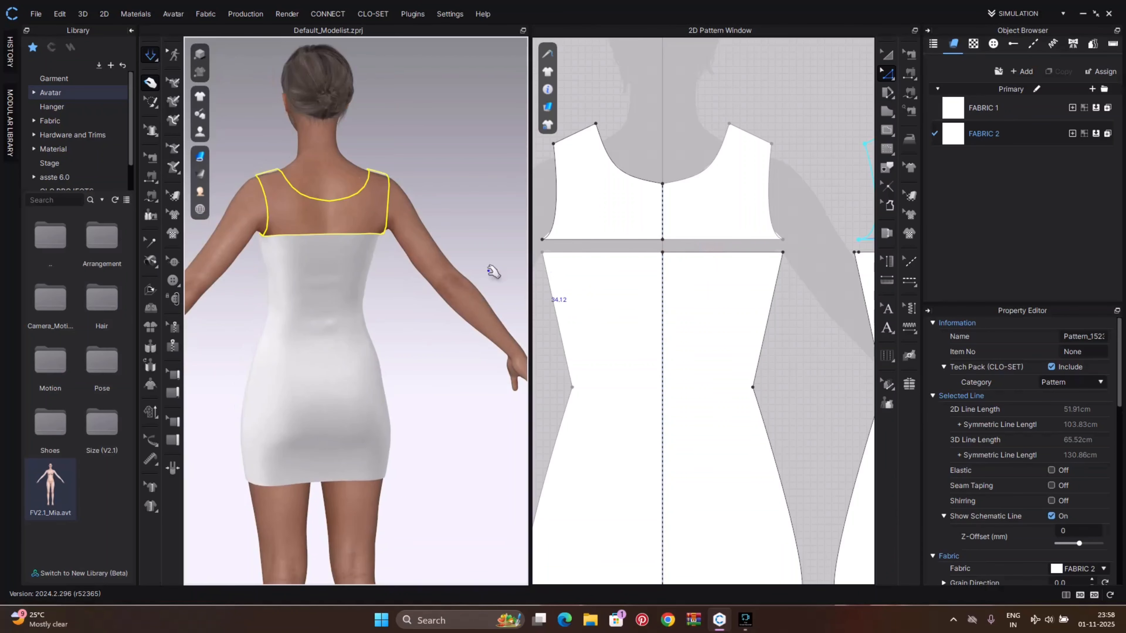
{"action": "left_click", "coordinate": [338, 242]}
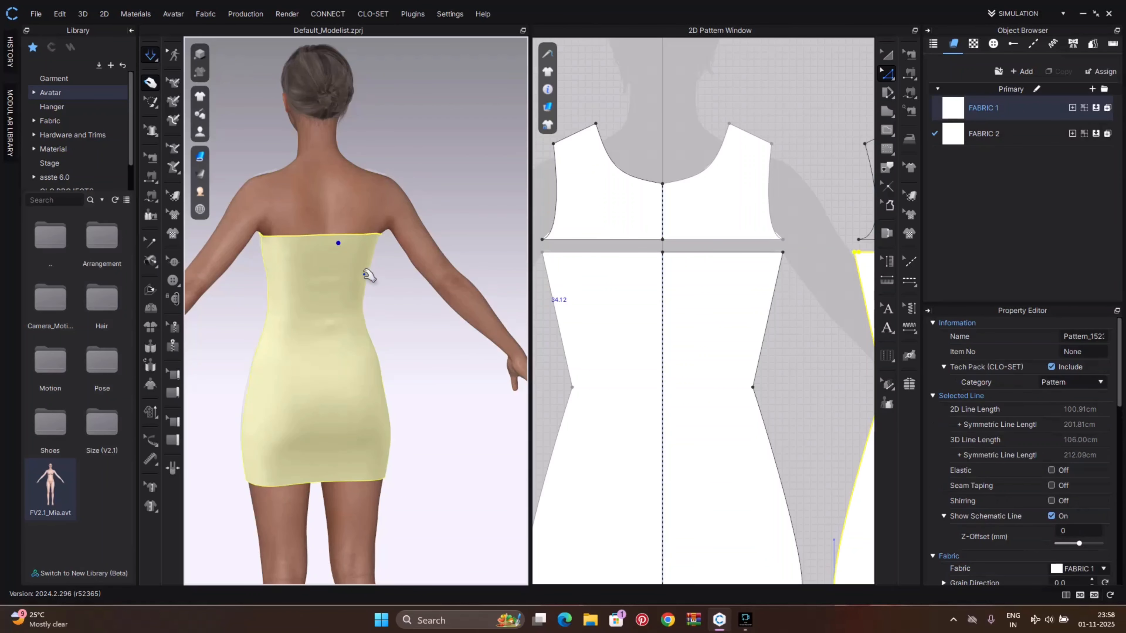
{"action": "left_click", "coordinate": [413, 328]}
{"action": "right_click_drag", "start_coordinate": [415, 329], "coordinate": [202, 335]}
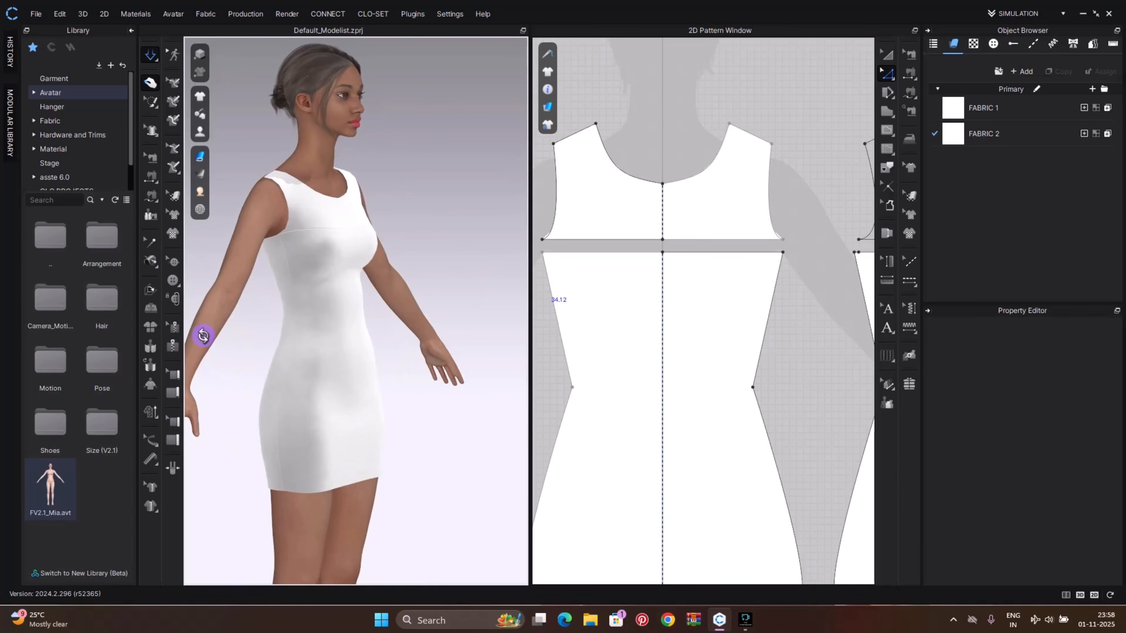
{"action": "left_click", "coordinate": [334, 209]}
{"action": "left_click", "coordinate": [407, 336]}
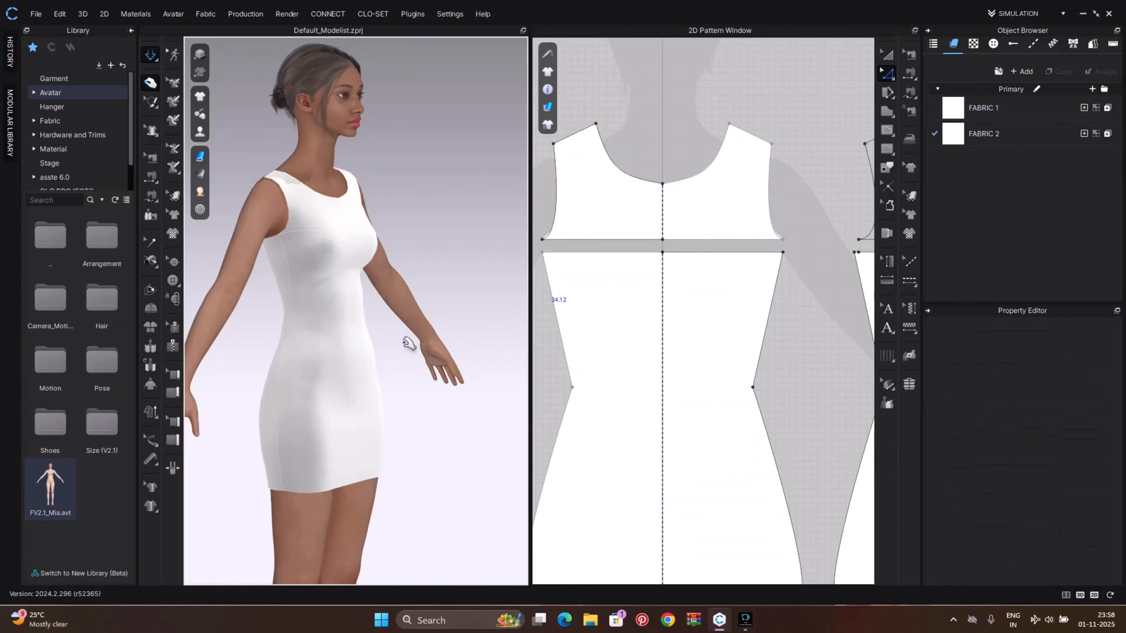
{"action": "mouse_move", "coordinate": [409, 342]}
{"action": "right_mouse_down"}
{"action": "mouse_move", "coordinate": [322, 352]}
{"action": "mouse_move", "coordinate": [351, 338]}
{"action": "mouse_move", "coordinate": [393, 340]}
{"action": "right_mouse_up"}
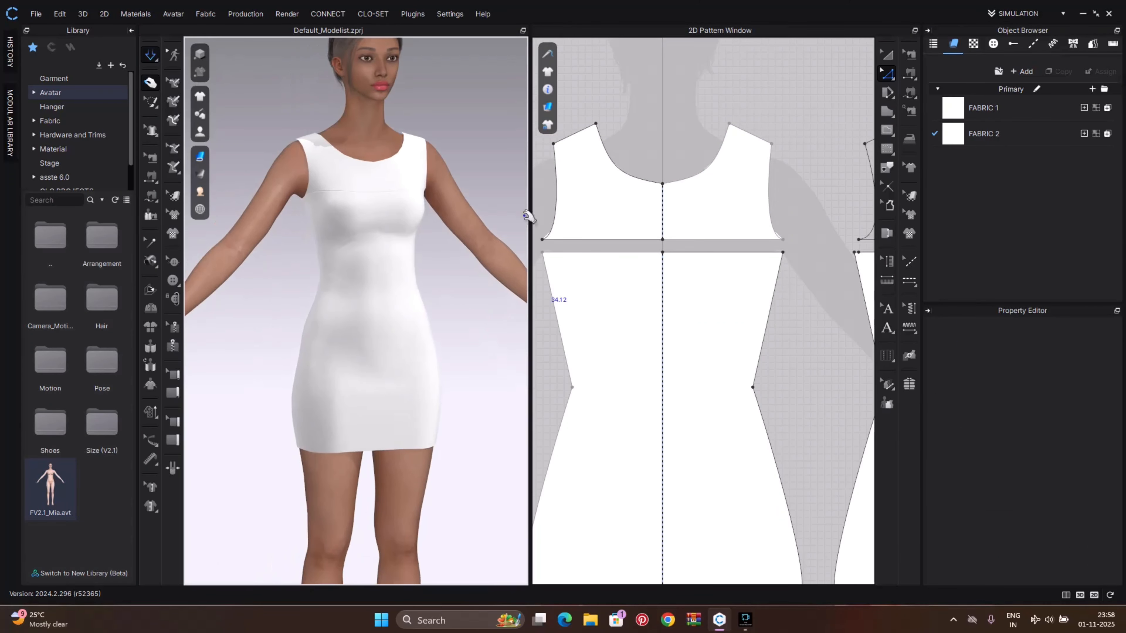
{"action": "left_click_drag", "start_coordinate": [962, 142], "coordinate": [731, 202]}
{"action": "left_click", "coordinate": [645, 113]}
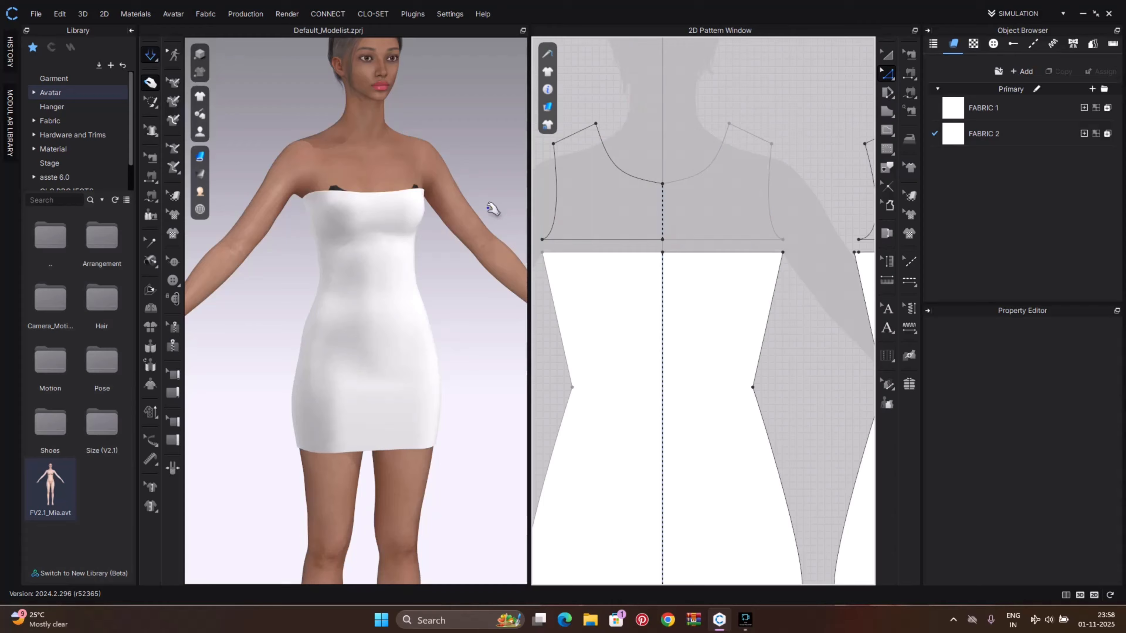
Set the avatar's skin style underwear to Nude in the Style Configurator
{"action": "left_click", "coordinate": [372, 176]}
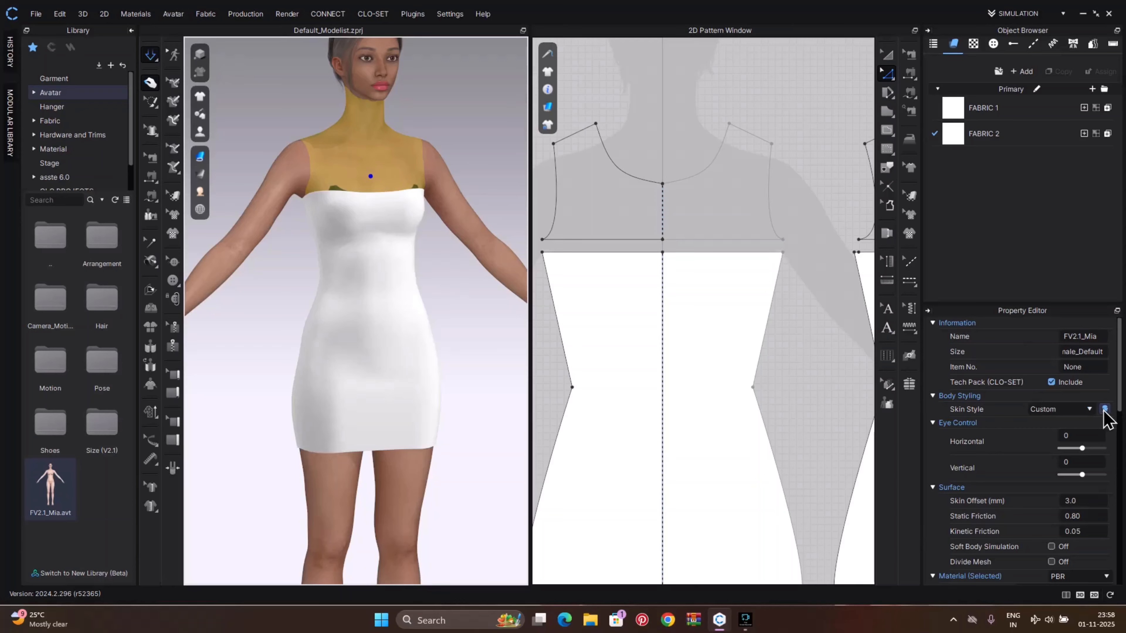
{"action": "left_click", "coordinate": [1104, 408]}
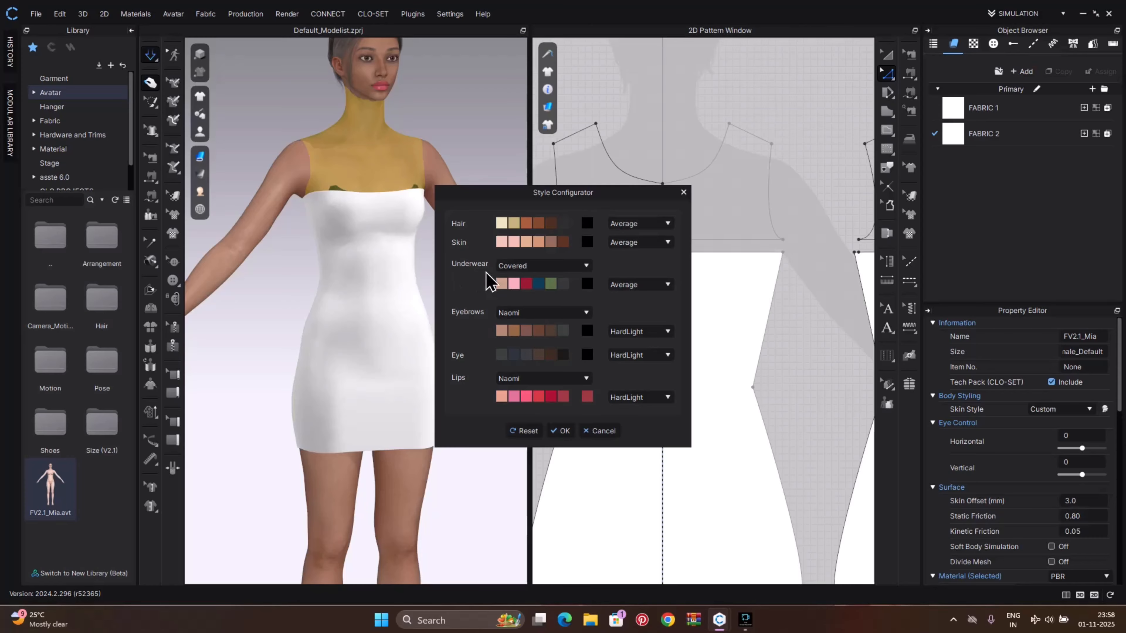
{"action": "left_click", "coordinate": [549, 268]}
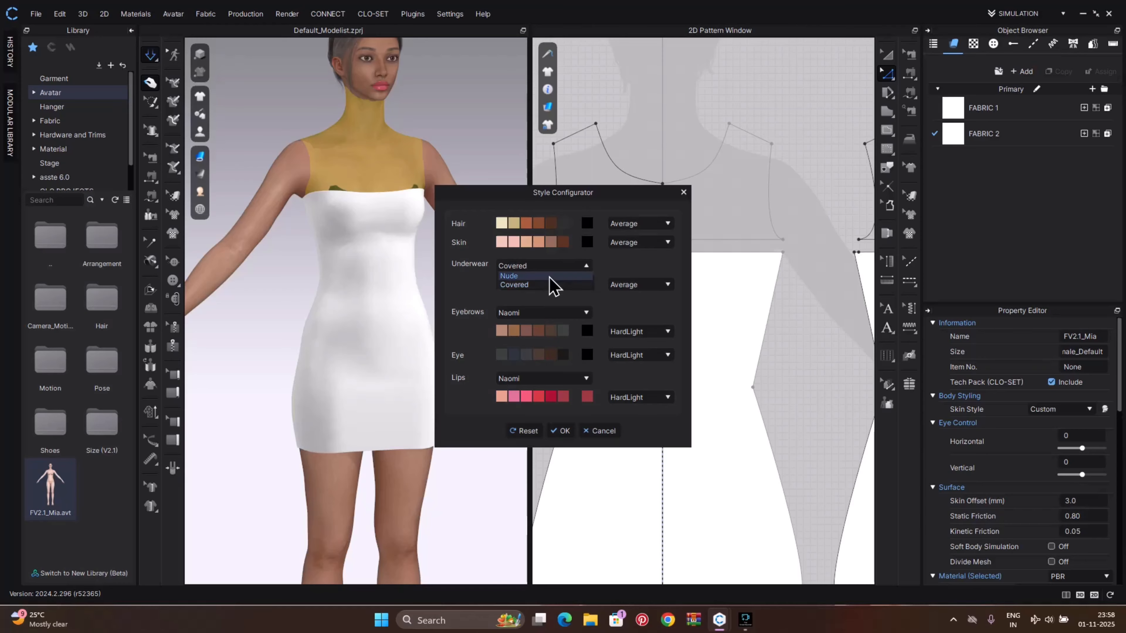
{"action": "left_click", "coordinate": [549, 276]}
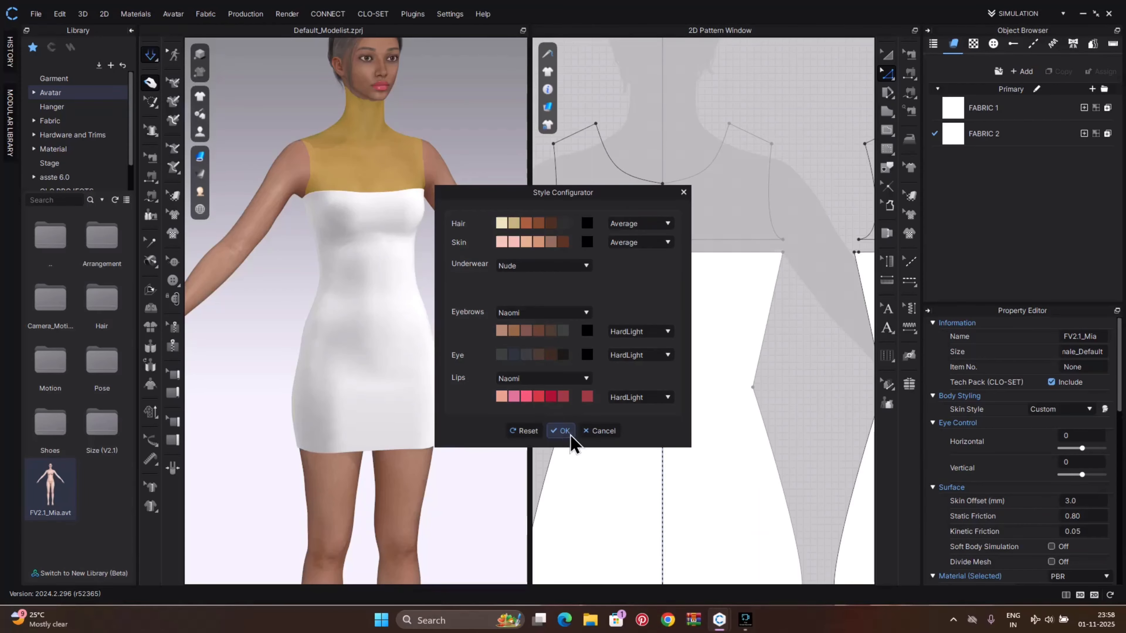
{"action": "left_click", "coordinate": [559, 430]}
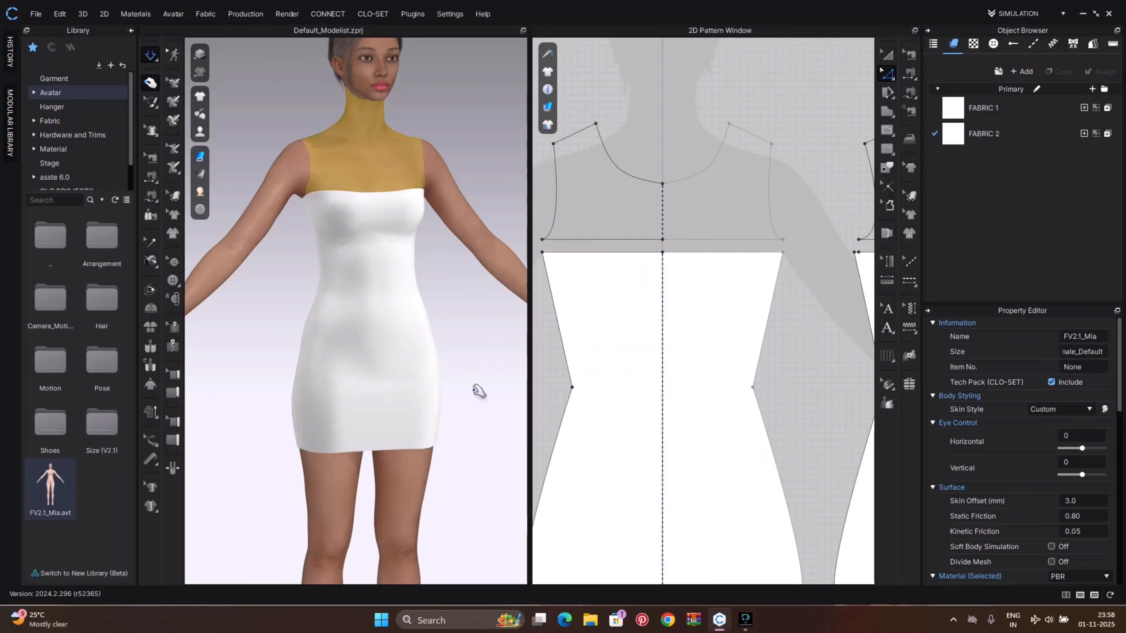
{"action": "right_click_drag", "start_coordinate": [452, 295], "coordinate": [423, 295]}
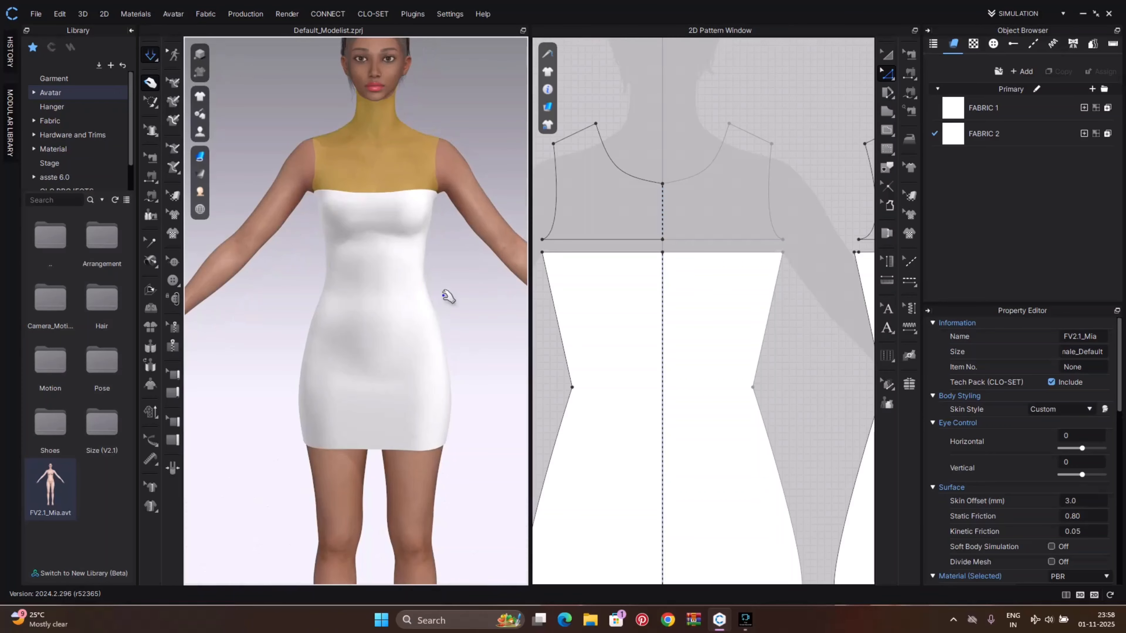
Select the dress, the avatar and FABRIC 1 in turn to inspect their properties
{"action": "left_click", "coordinate": [433, 204]}
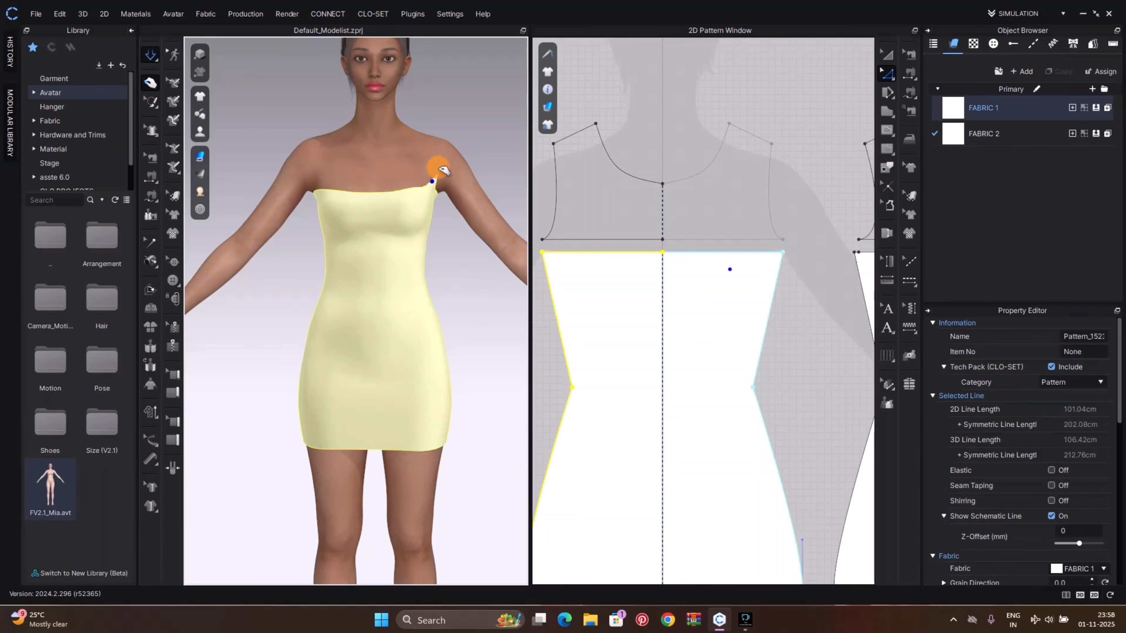
{"action": "left_click", "coordinate": [339, 189]}
{"action": "left_click", "coordinate": [498, 261]}
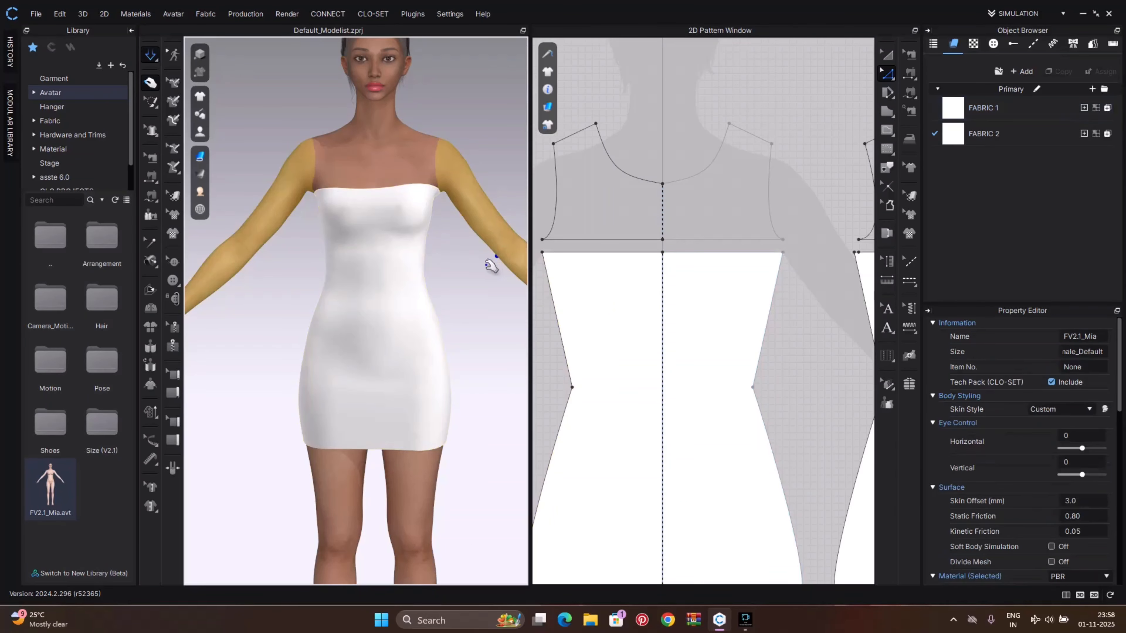
{"action": "left_click", "coordinate": [422, 216]}
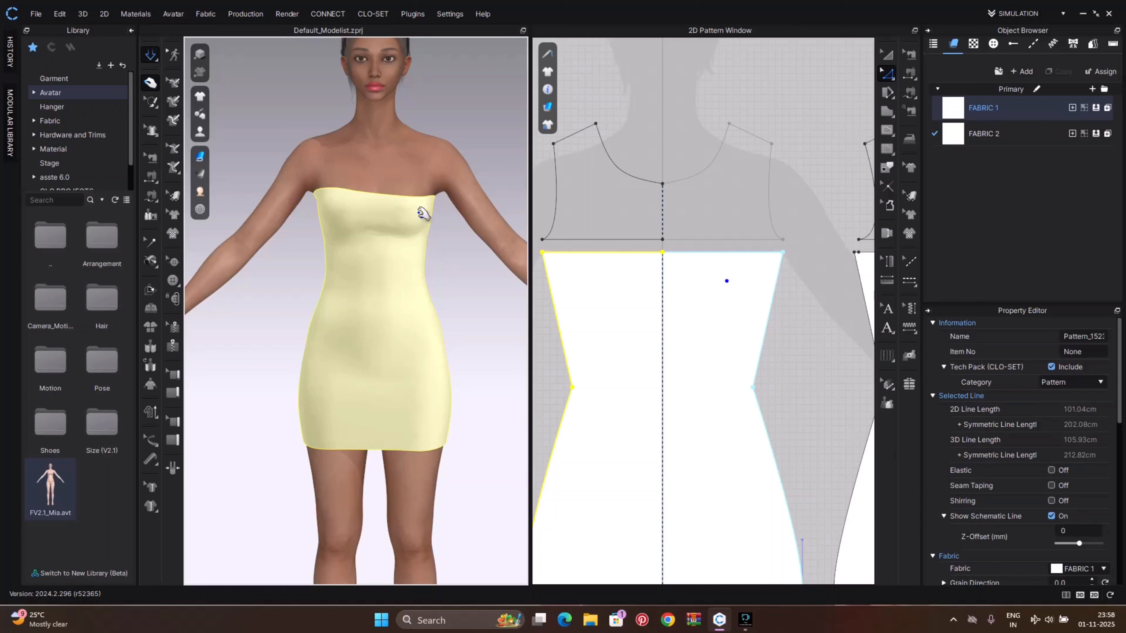
{"action": "left_click", "coordinate": [465, 251]}
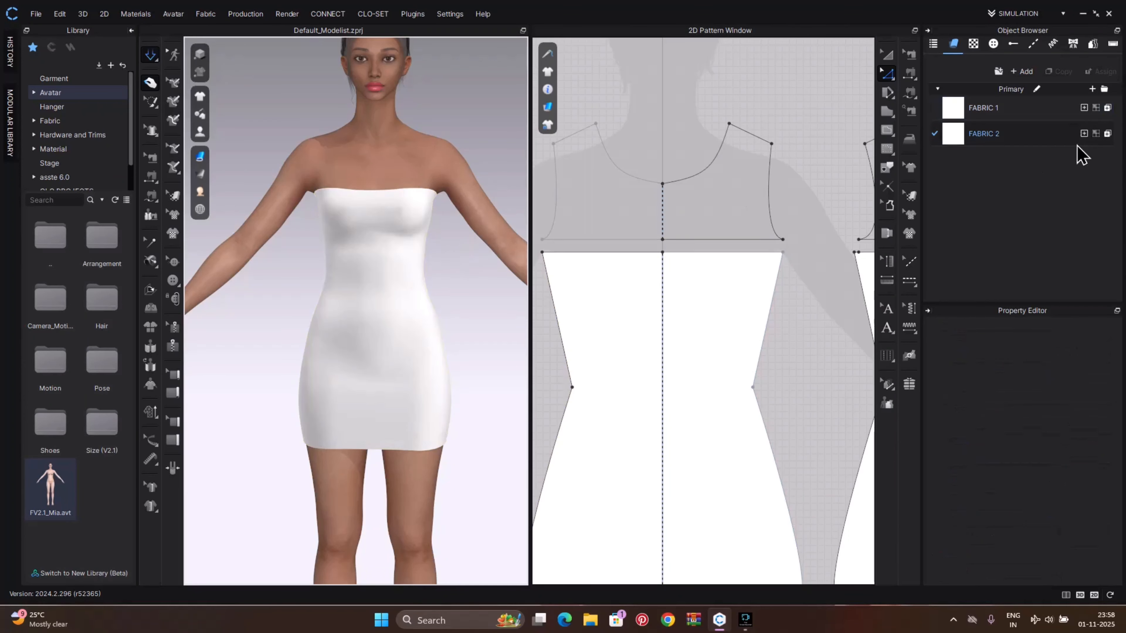
{"action": "left_click", "coordinate": [1027, 117]}
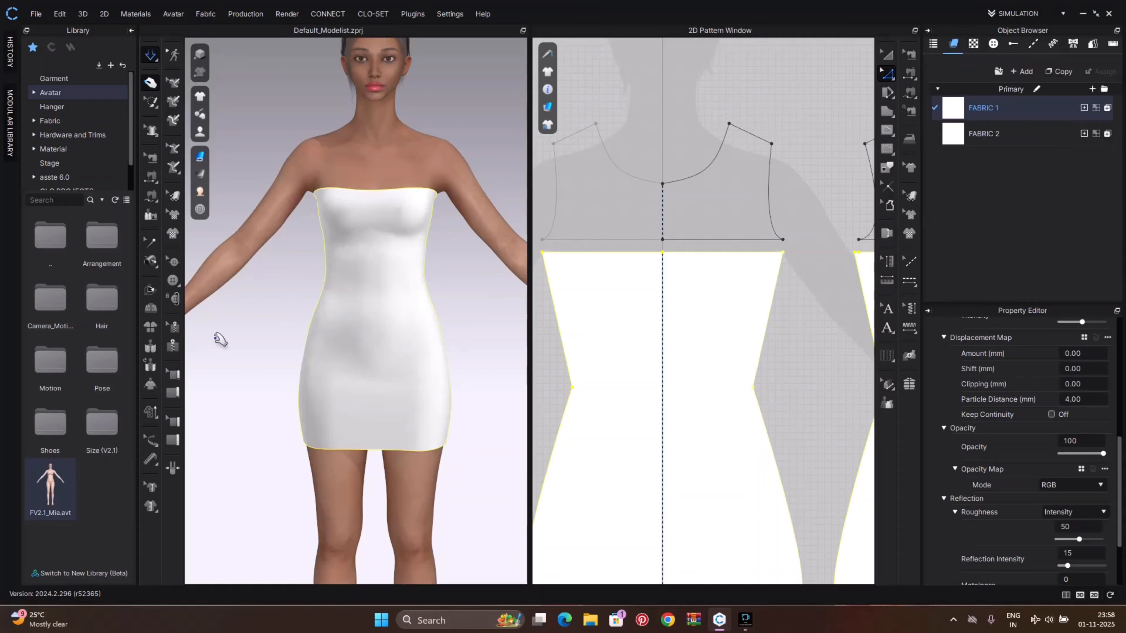
{"action": "mouse_move", "coordinate": [473, 382]}
{"action": "right_mouse_down"}
{"action": "mouse_move", "coordinate": [414, 374]}
{"action": "mouse_move", "coordinate": [259, 392]}
{"action": "mouse_move", "coordinate": [451, 385]}
{"action": "right_mouse_up"}
{"action": "scroll", "coordinate": [649, 335], "scroll_direction": "down", "scroll_amount": 5}
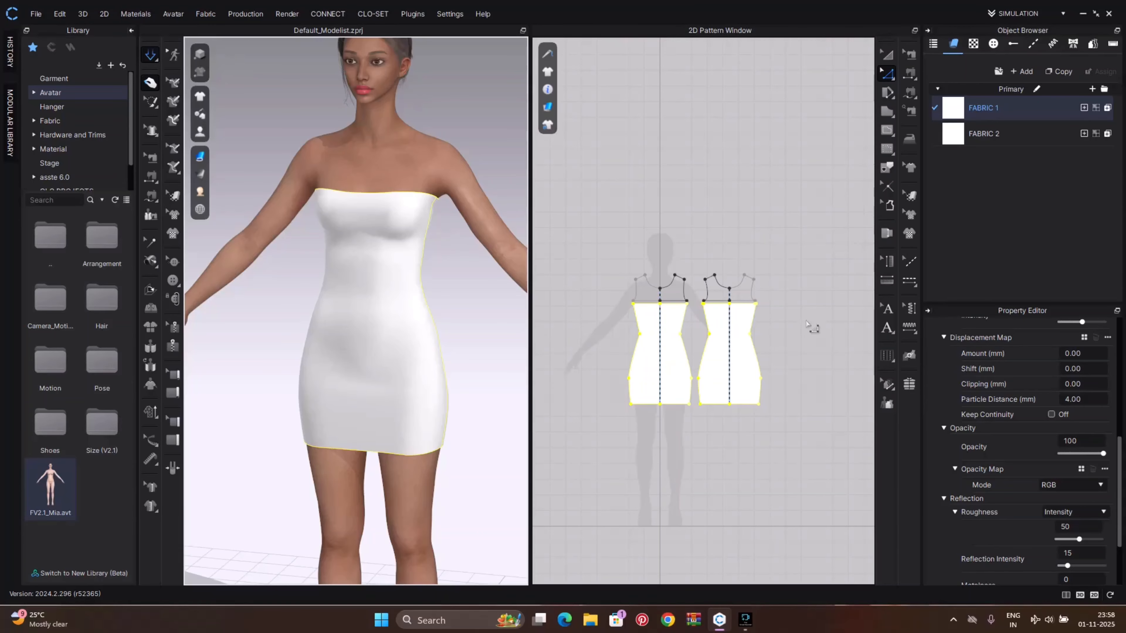
Select both lower dress pattern pieces and set their particle distance to 10 mm, then run the simulation
{"action": "left_click", "coordinate": [785, 381]}
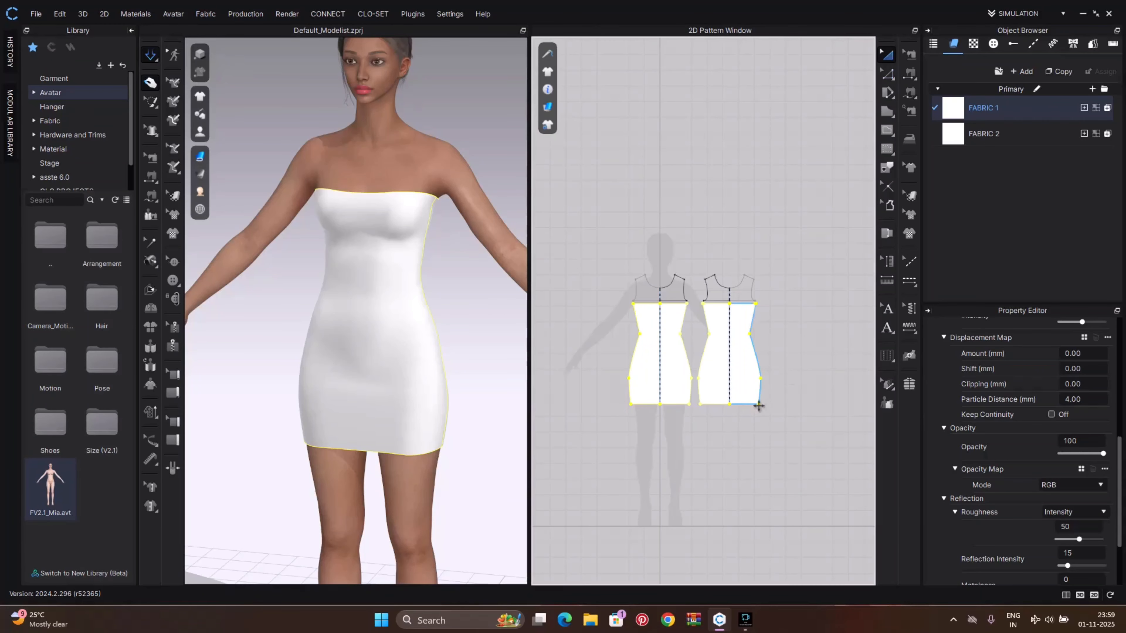
{"action": "left_click", "coordinate": [675, 371]}
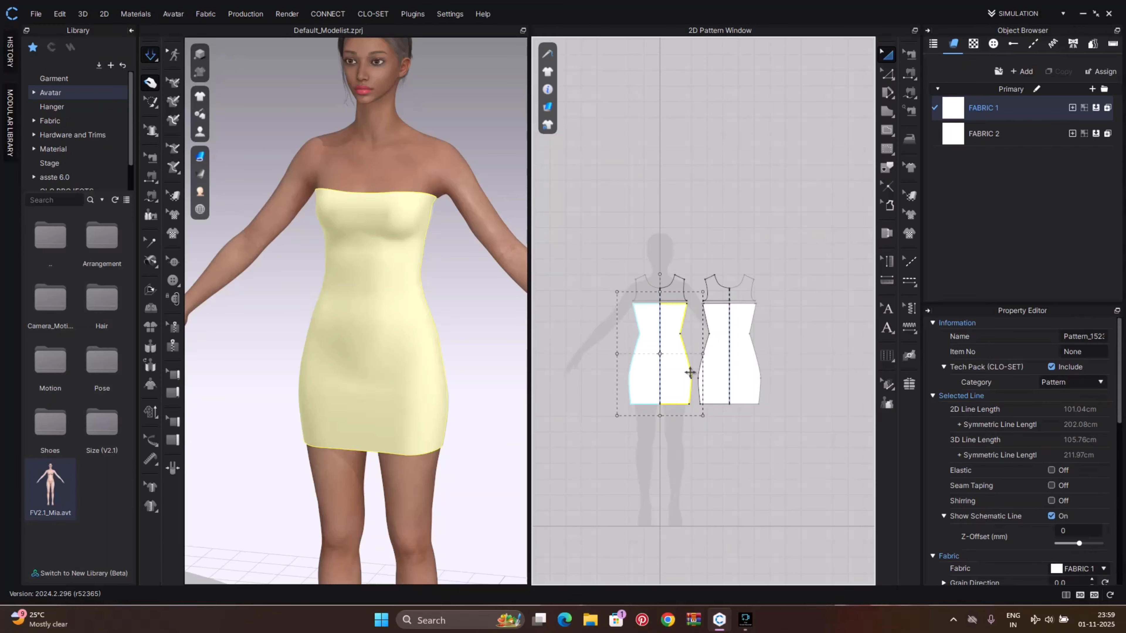
{"action": "left_click", "coordinate": [744, 375], "text": "shift"}
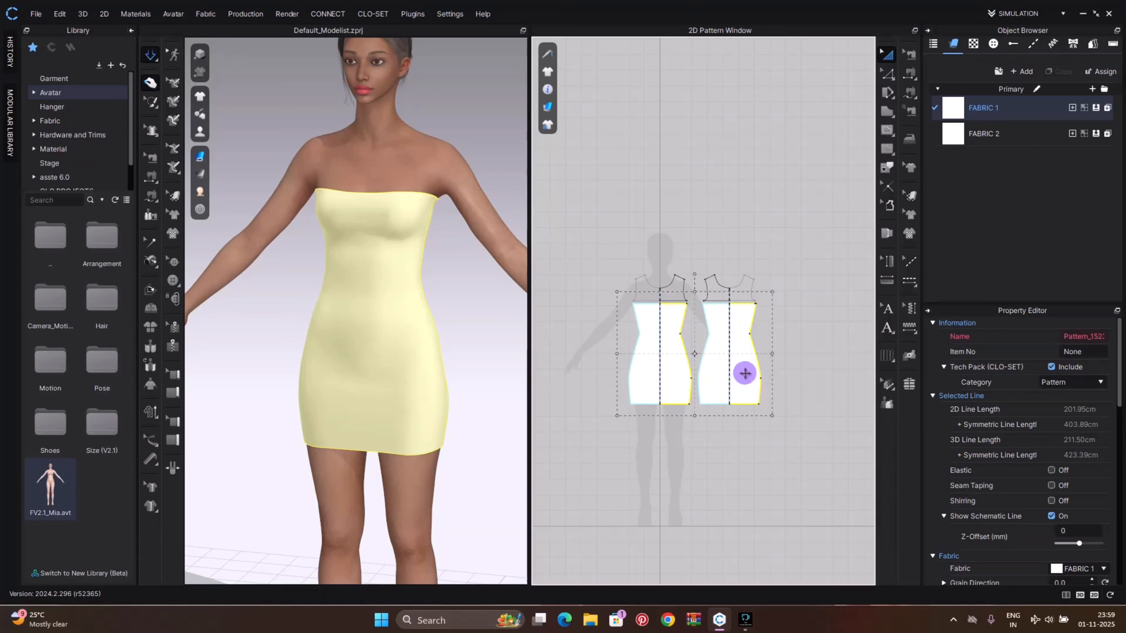
{"action": "right_click", "coordinate": [744, 374]}
{"action": "left_click", "coordinate": [673, 460]}
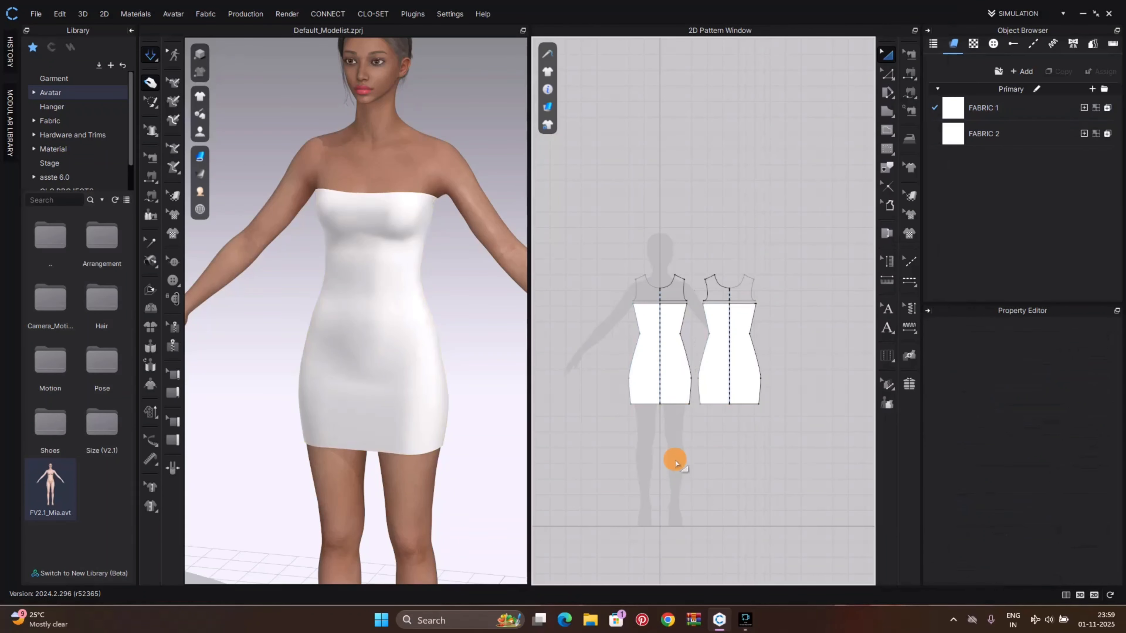
{"action": "left_click", "coordinate": [683, 372]}
{"action": "left_click", "coordinate": [741, 368], "text": "shift"}
{"action": "scroll", "coordinate": [1077, 452], "scroll_direction": "down", "scroll_amount": 5}
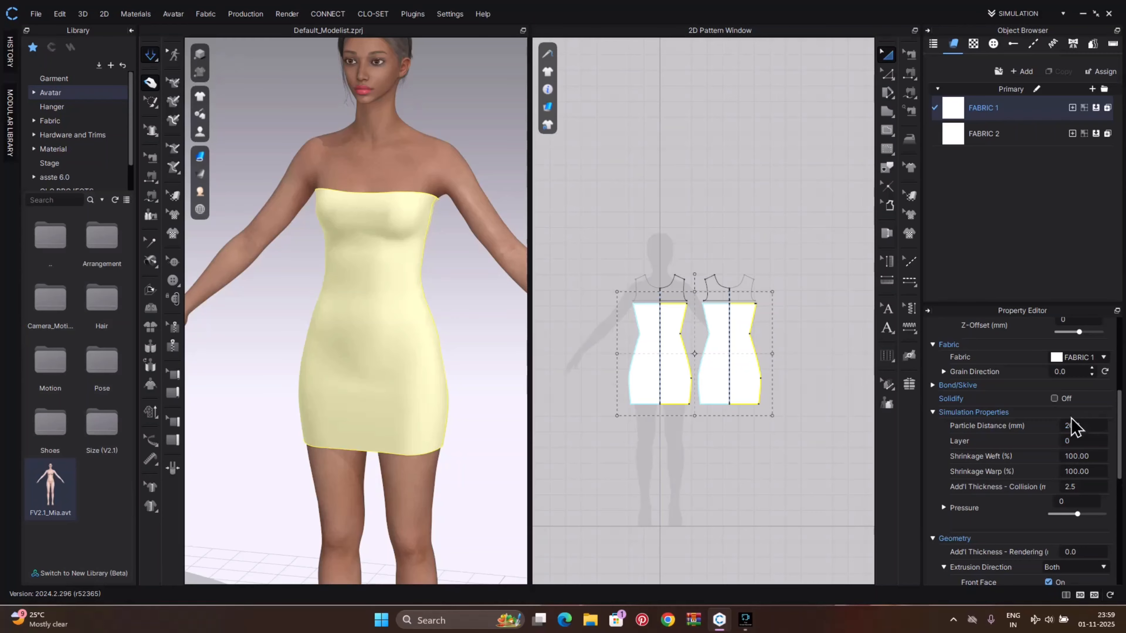
{"action": "left_click", "coordinate": [1078, 426]}
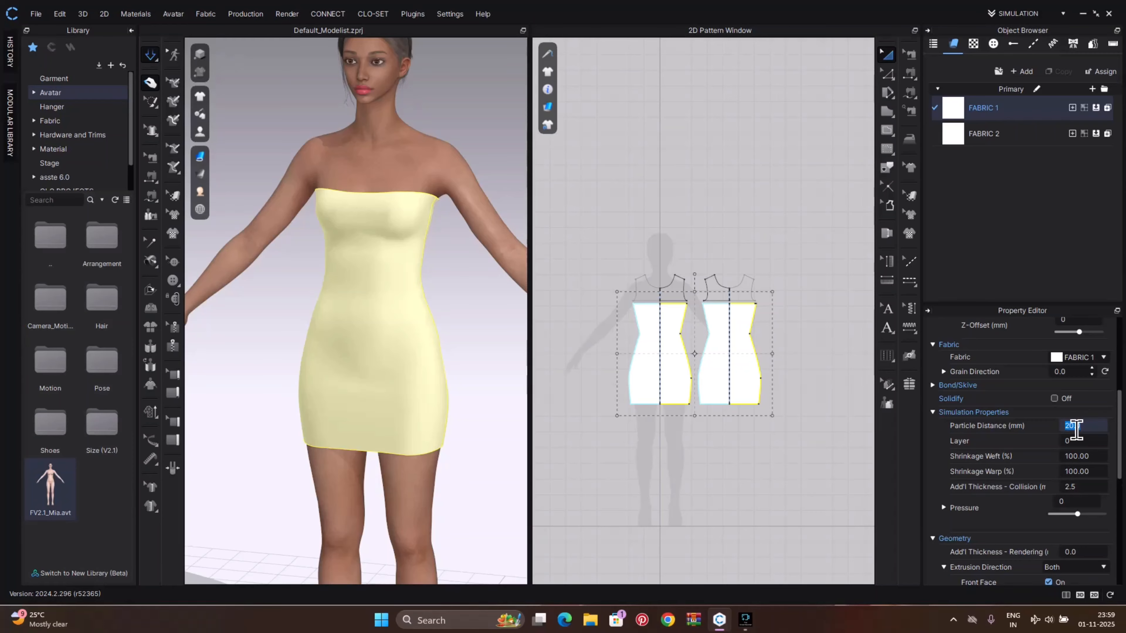
{"action": "key", "text": "Return"}
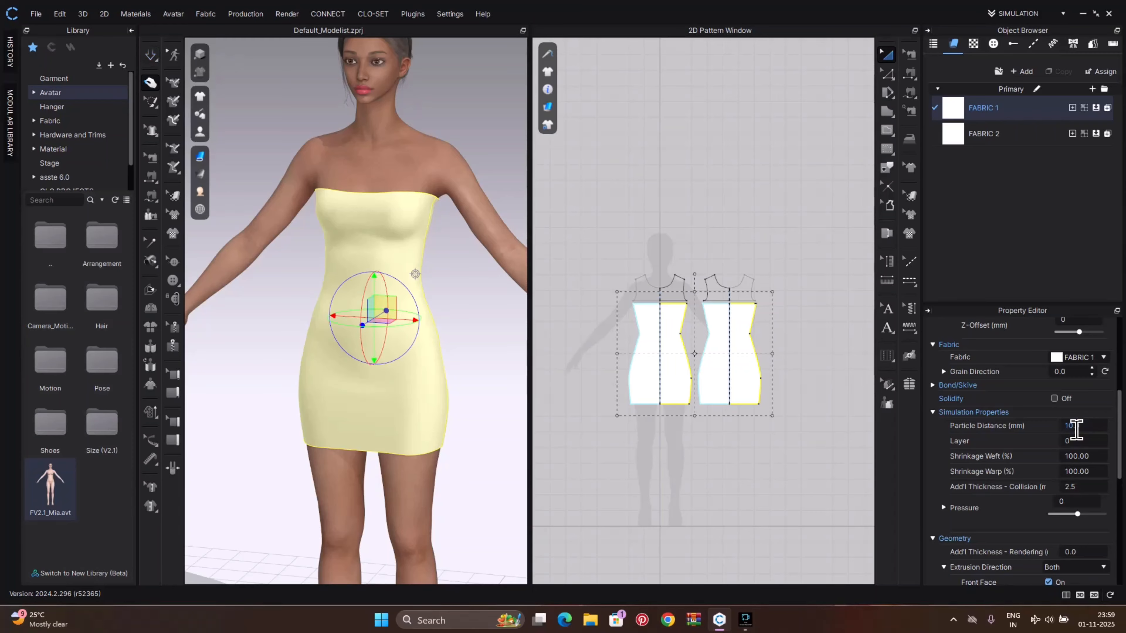
{"action": "key", "text": "space"}
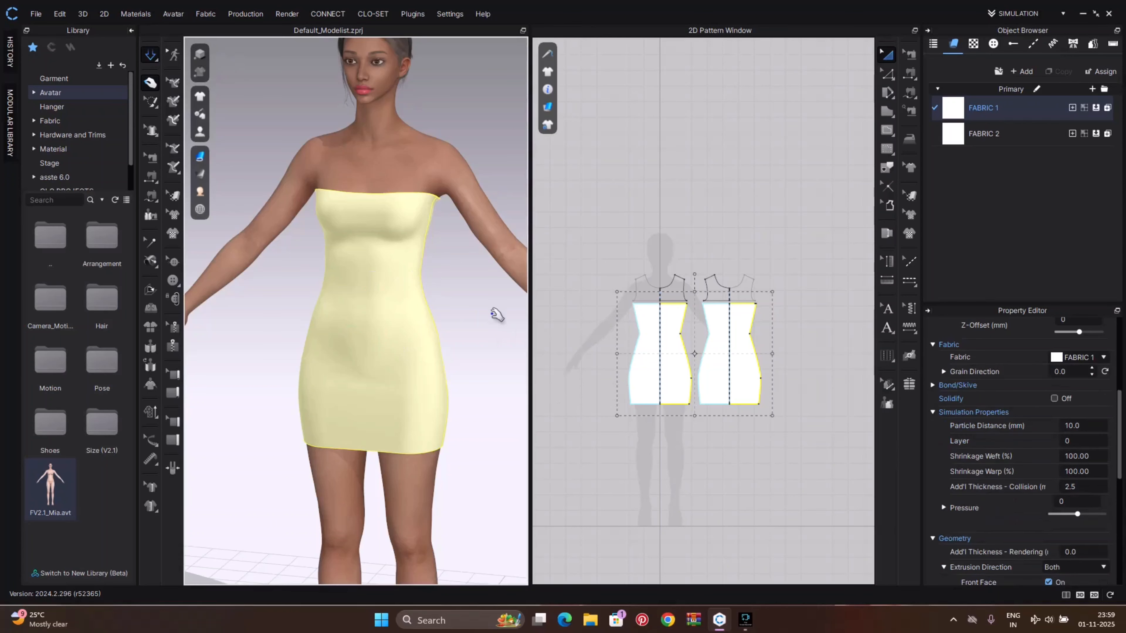
Apply the V1_Leather_Full_Grain_Leather physical property preset to FABRIC 1
{"action": "right_click_drag", "start_coordinate": [465, 338], "coordinate": [494, 327]}
{"action": "scroll", "coordinate": [471, 364], "scroll_direction": "down", "scroll_amount": 5}
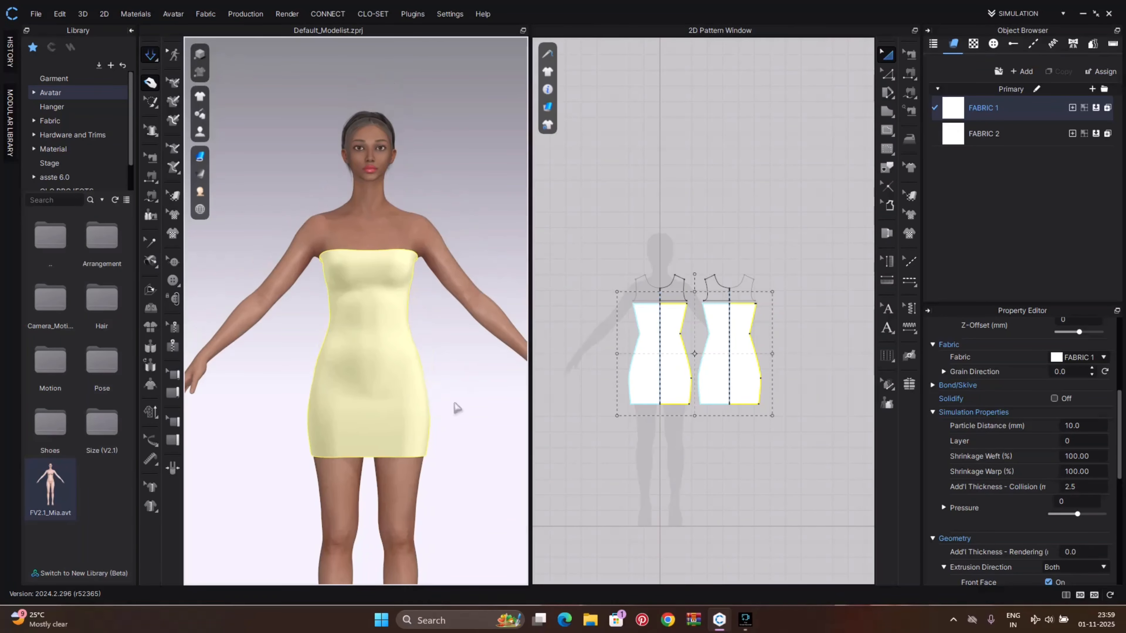
{"action": "left_click_drag", "start_coordinate": [374, 291], "coordinate": [337, 505]}
{"action": "left_click_drag", "start_coordinate": [354, 379], "coordinate": [376, 449]}
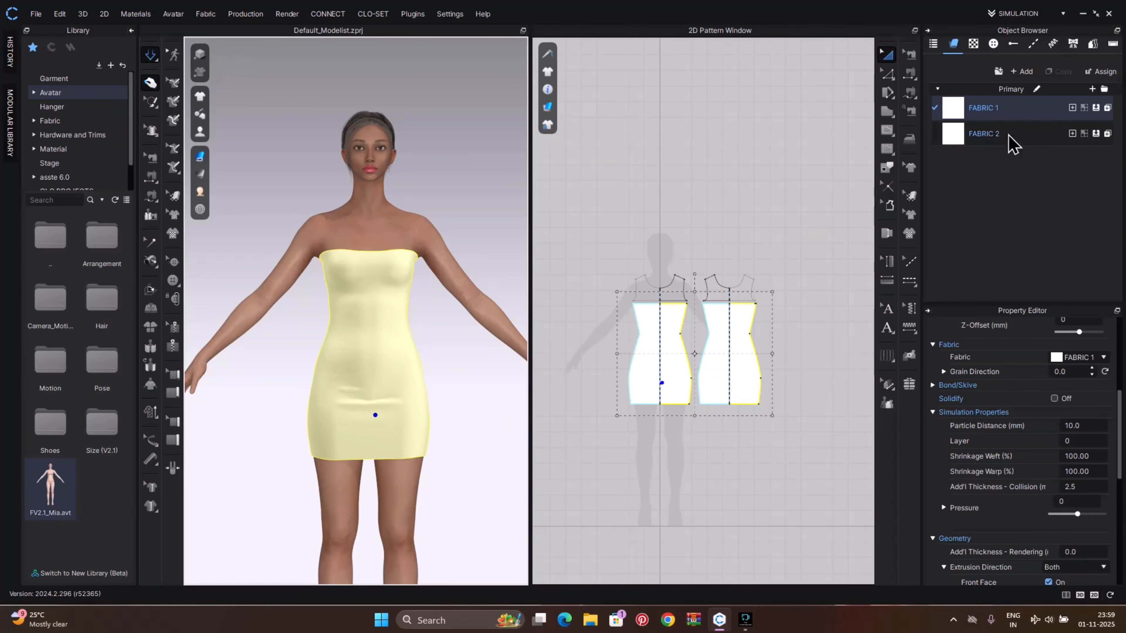
{"action": "left_click", "coordinate": [1005, 106]}
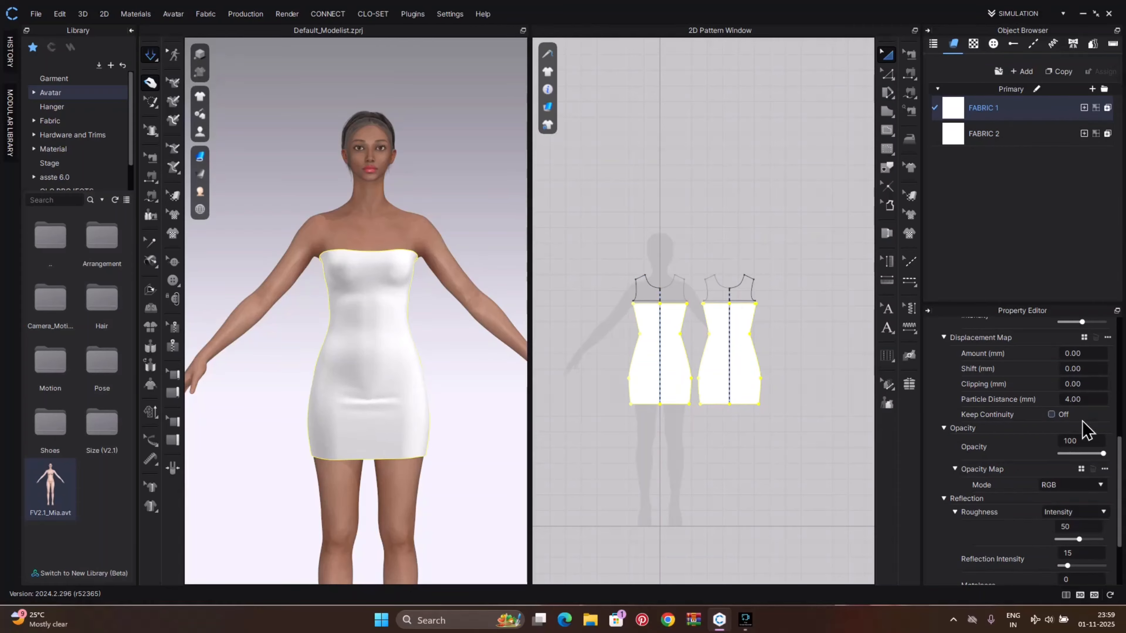
{"action": "scroll", "coordinate": [1090, 444], "scroll_direction": "down", "scroll_amount": 3}
{"action": "left_click", "coordinate": [1064, 554]}
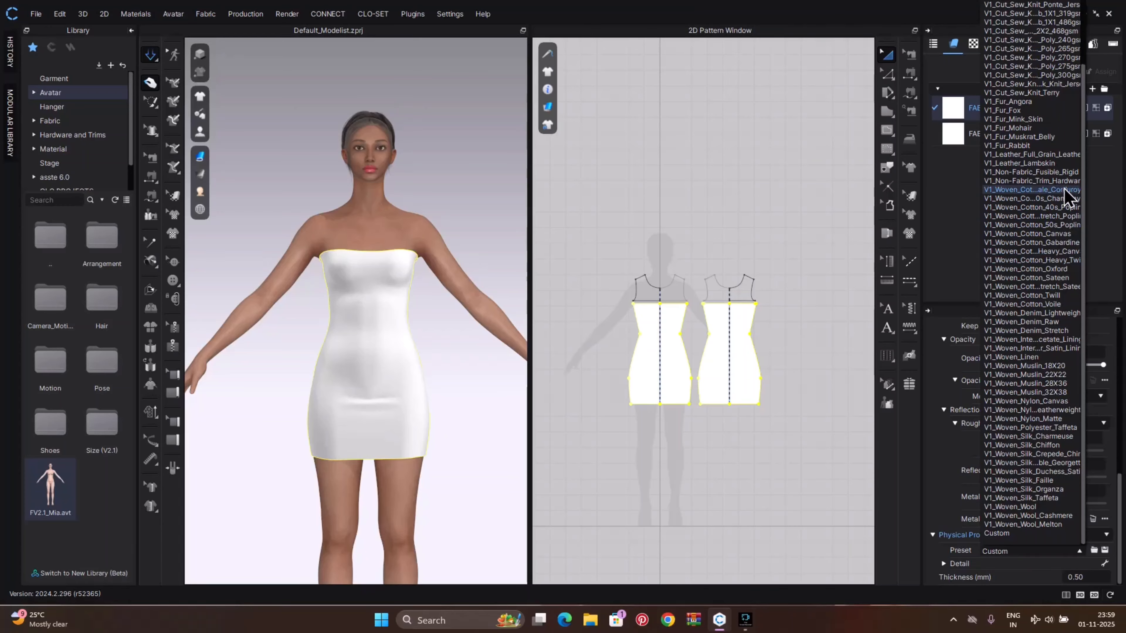
{"action": "left_click", "coordinate": [1059, 155]}
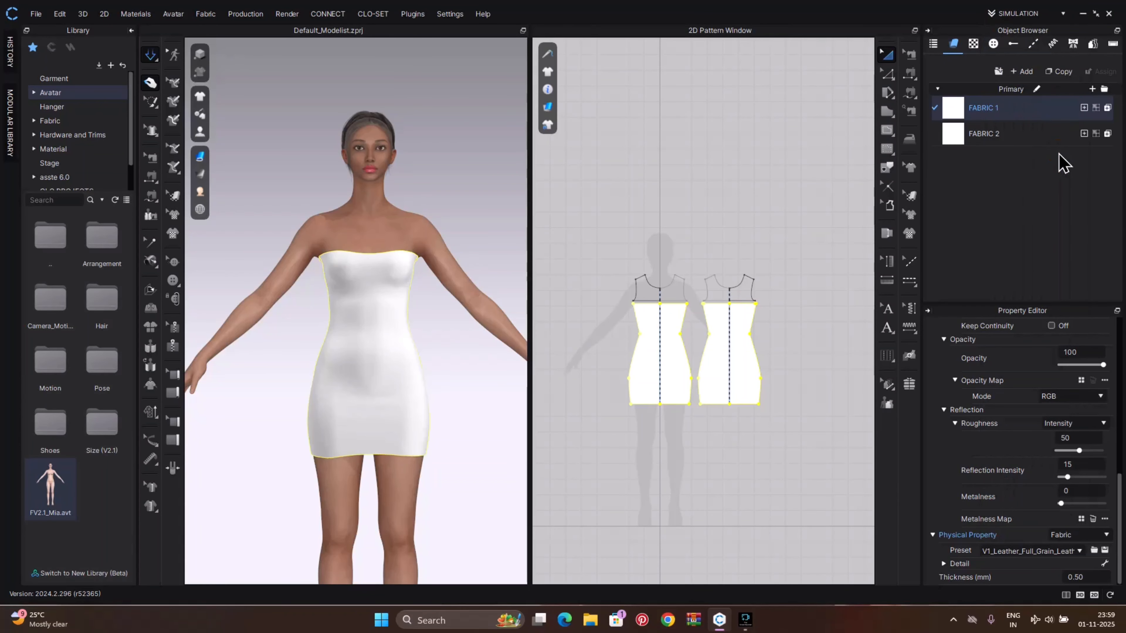
Apply the V1_Leather_Full_Grain_Leather physical property preset to FABRIC 2
{"action": "scroll", "coordinate": [379, 307], "scroll_direction": "up", "scroll_amount": 3}
{"action": "mouse_move", "coordinate": [380, 307]}
{"action": "right_mouse_down"}
{"action": "mouse_move", "coordinate": [487, 307]}
{"action": "mouse_move", "coordinate": [395, 312]}
{"action": "right_mouse_up"}
{"action": "left_click_drag", "start_coordinate": [428, 320], "coordinate": [478, 335]}
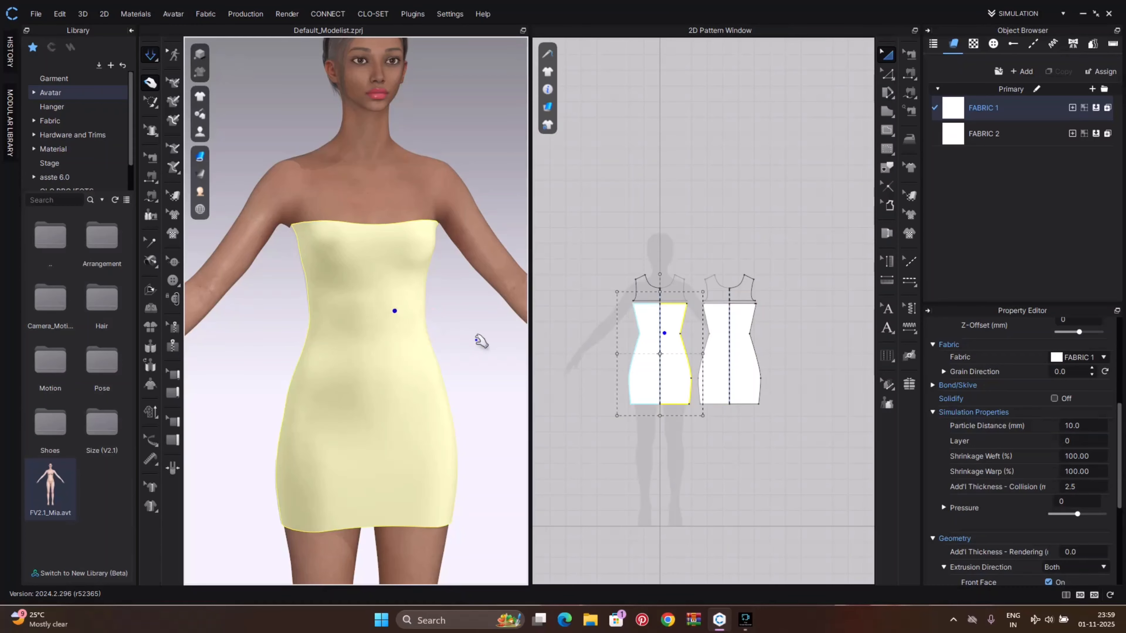
{"action": "left_click", "coordinate": [496, 339]}
{"action": "mouse_move", "coordinate": [496, 340]}
{"action": "right_mouse_down"}
{"action": "mouse_move", "coordinate": [337, 360]}
{"action": "mouse_move", "coordinate": [498, 346]}
{"action": "right_mouse_up"}
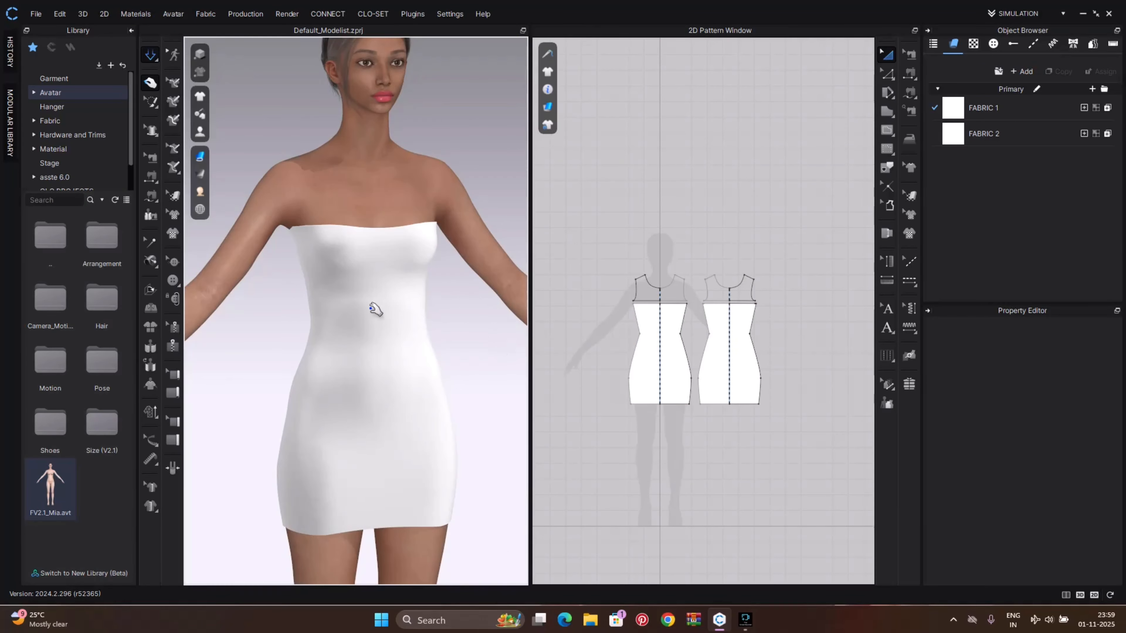
{"action": "scroll", "coordinate": [375, 314], "scroll_direction": "up", "scroll_amount": 3}
{"action": "right_click_drag", "start_coordinate": [362, 339], "coordinate": [333, 329]}
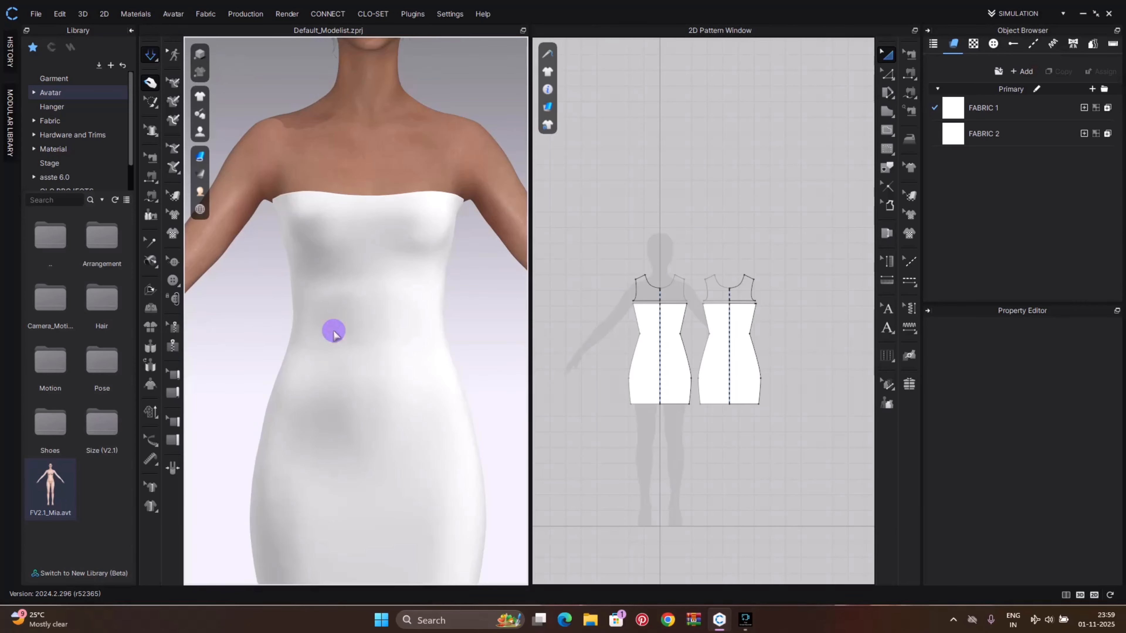
{"action": "left_click", "coordinate": [966, 142]}
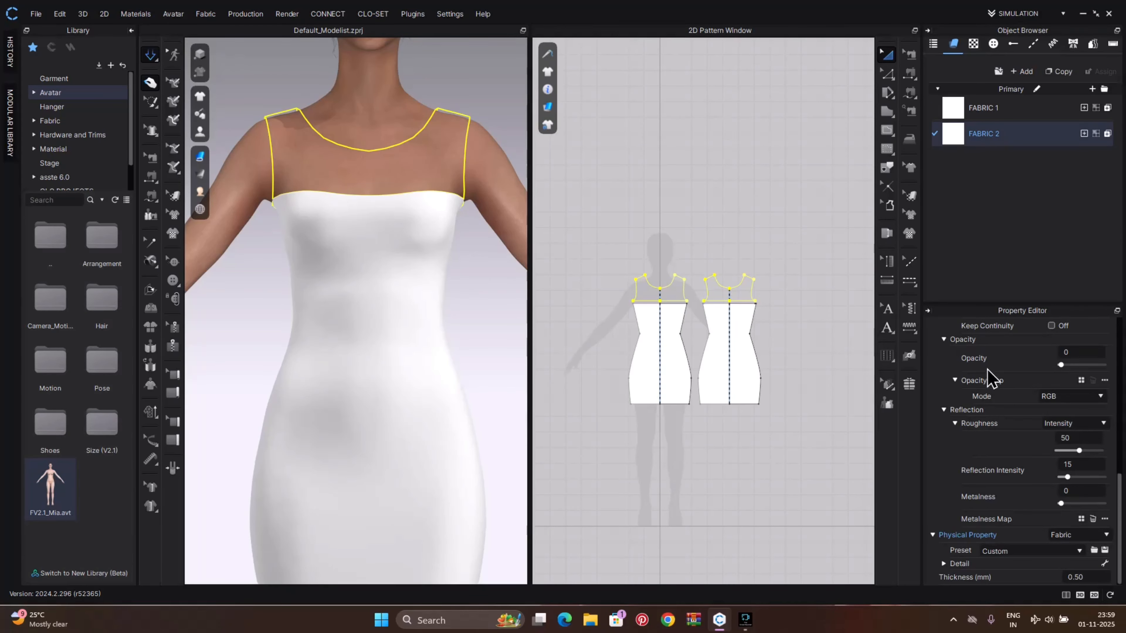
{"action": "left_click", "coordinate": [1058, 551]}
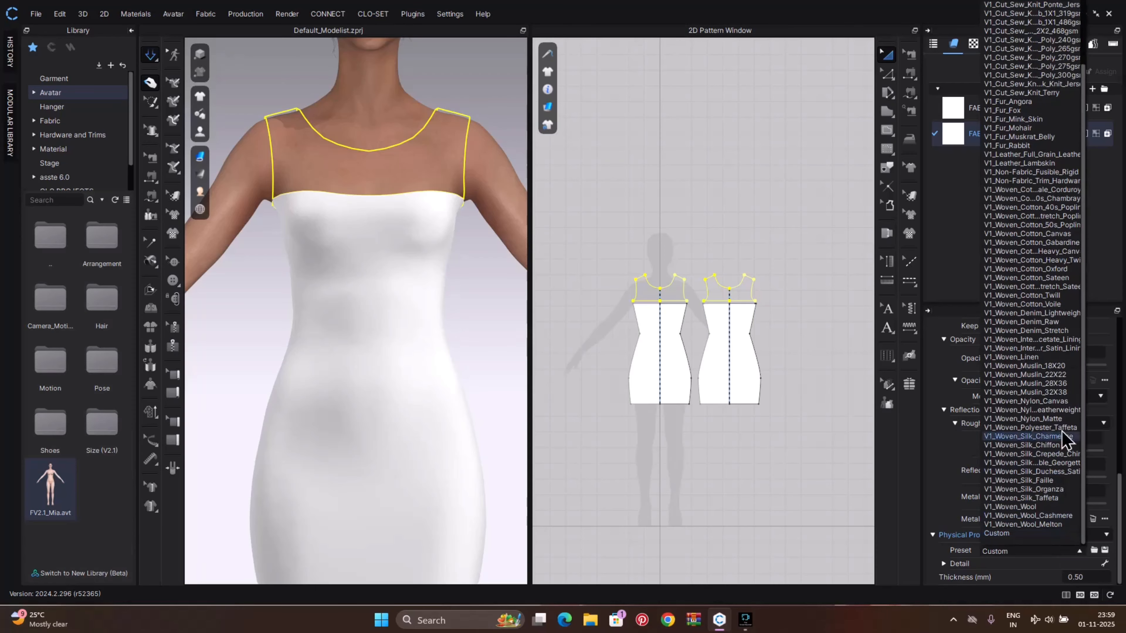
{"action": "left_click", "coordinate": [1033, 154]}
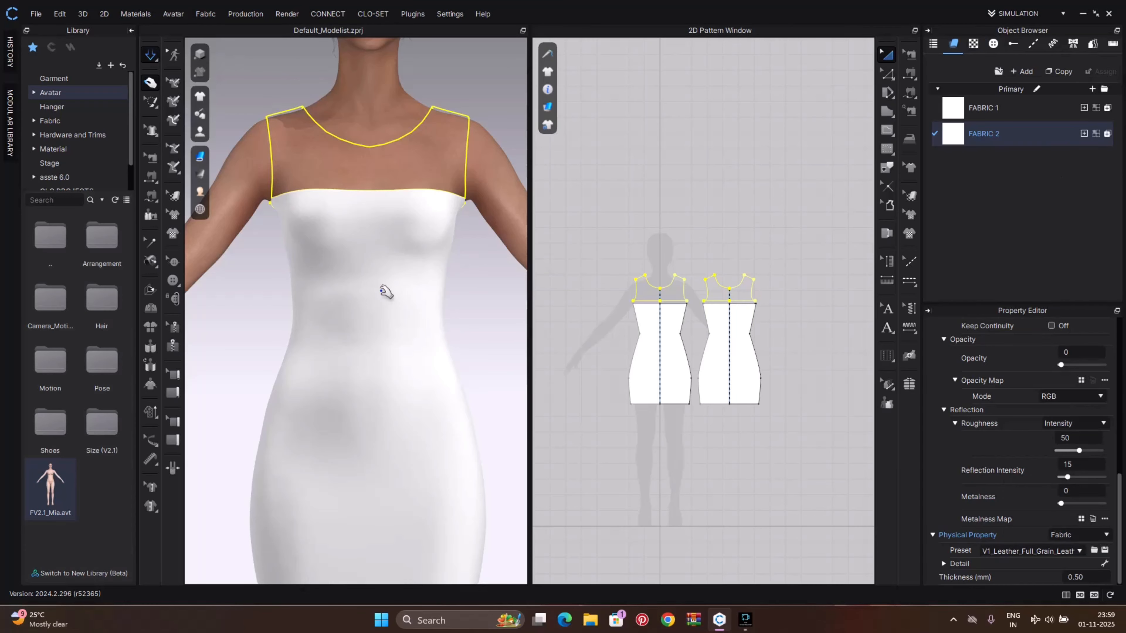
Open FABRIC 1's physical property details and examine its stretch, shear, bending and buckling values
{"action": "scroll", "coordinate": [382, 291], "scroll_direction": "down", "scroll_amount": 3}
{"action": "left_click", "coordinate": [455, 322]}
{"action": "right_click_drag", "start_coordinate": [455, 322], "coordinate": [501, 345]}
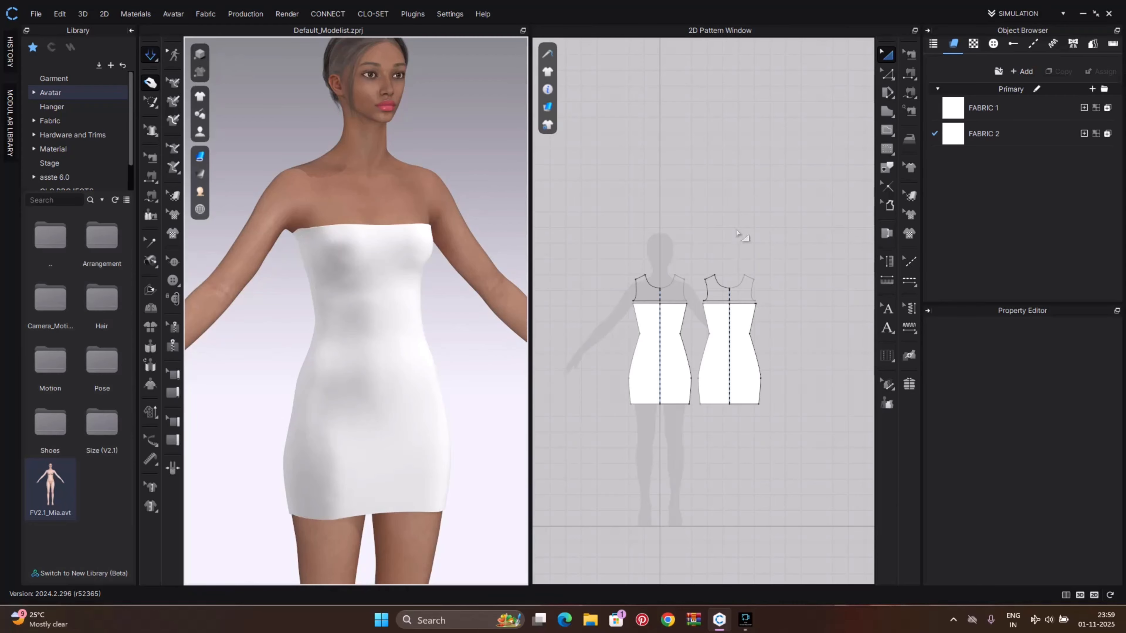
{"action": "left_click", "coordinate": [984, 108]}
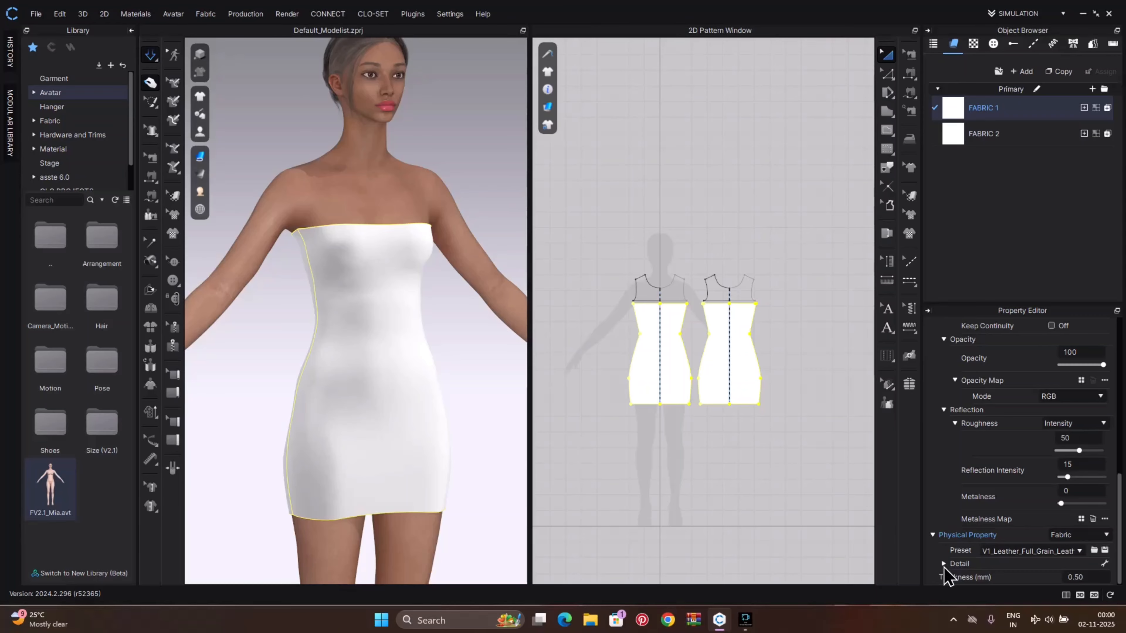
{"action": "scroll", "coordinate": [1025, 544], "scroll_direction": "up", "scroll_amount": 10}
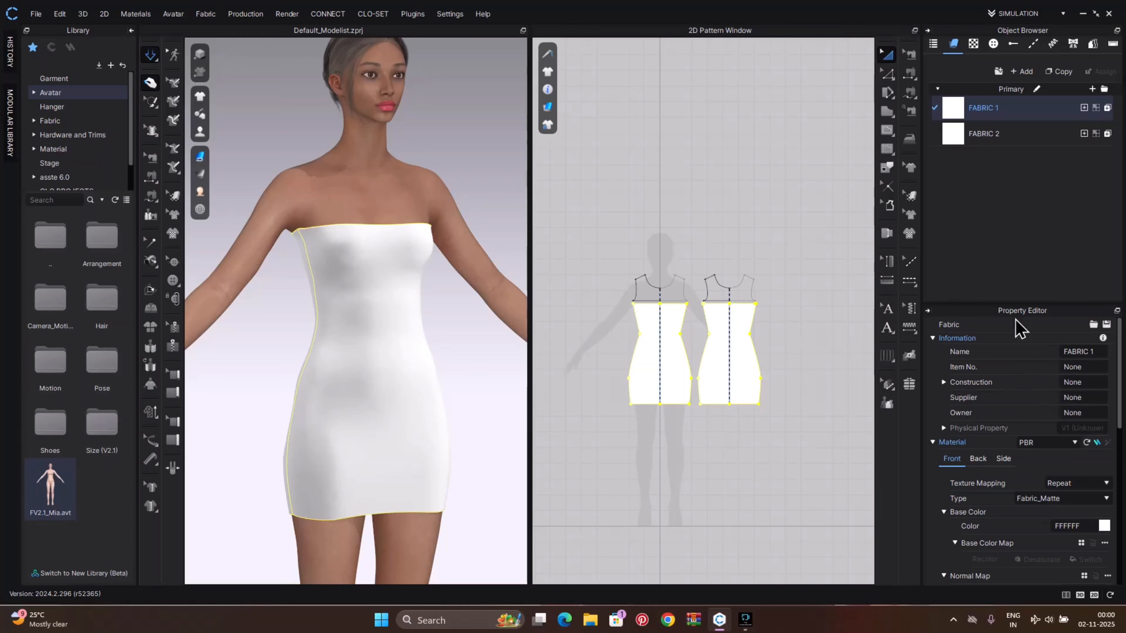
{"action": "left_click_drag", "start_coordinate": [1011, 302], "coordinate": [1015, 220]}
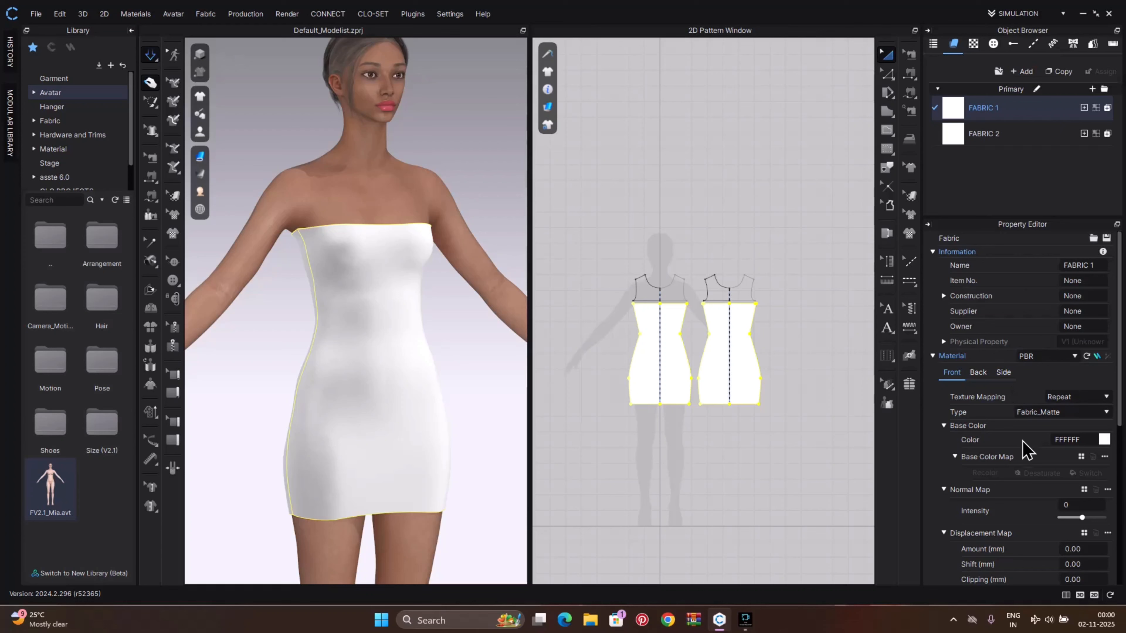
{"action": "scroll", "coordinate": [1022, 442], "scroll_direction": "down", "scroll_amount": 8}
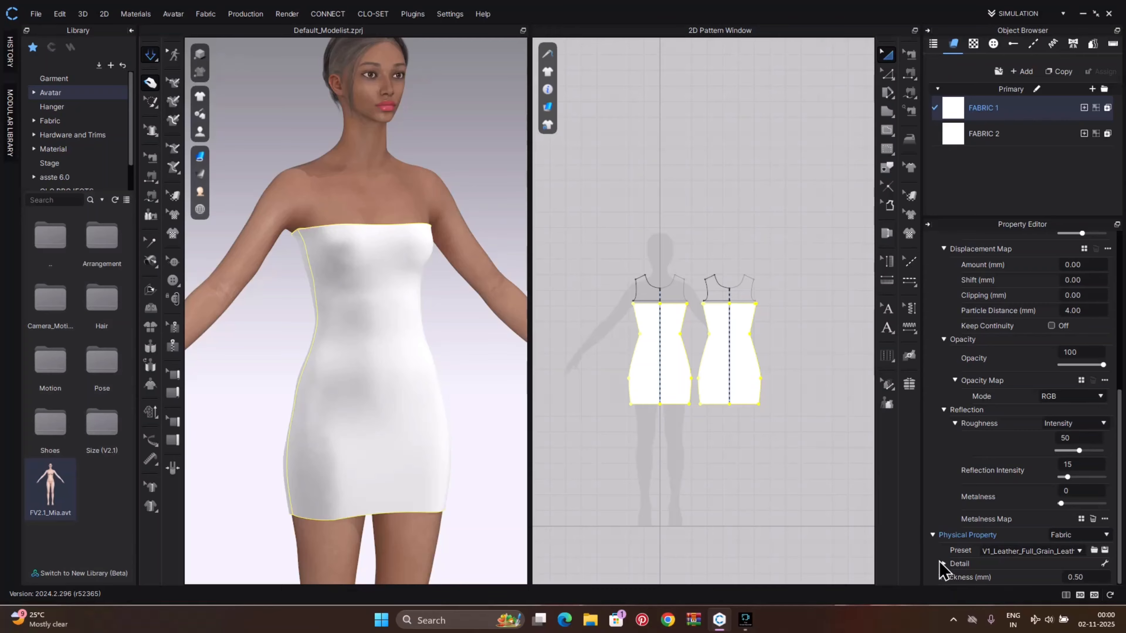
{"action": "left_click", "coordinate": [943, 564]}
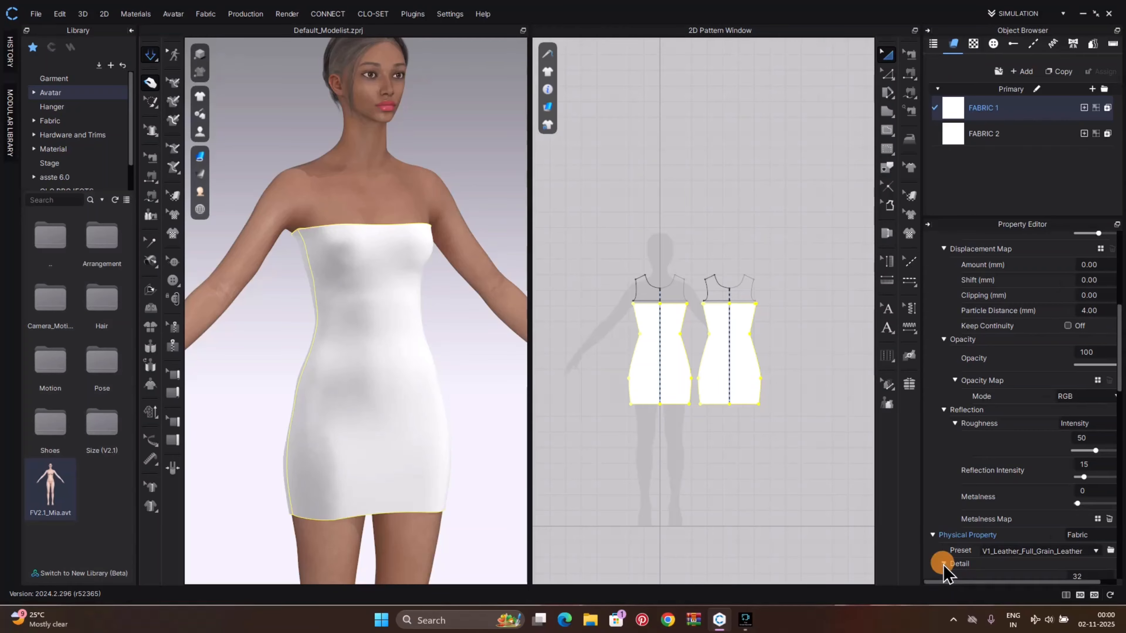
{"action": "scroll", "coordinate": [1048, 534], "scroll_direction": "down", "scroll_amount": 4}
{"action": "scroll", "coordinate": [1039, 537], "scroll_direction": "down", "scroll_amount": 3}
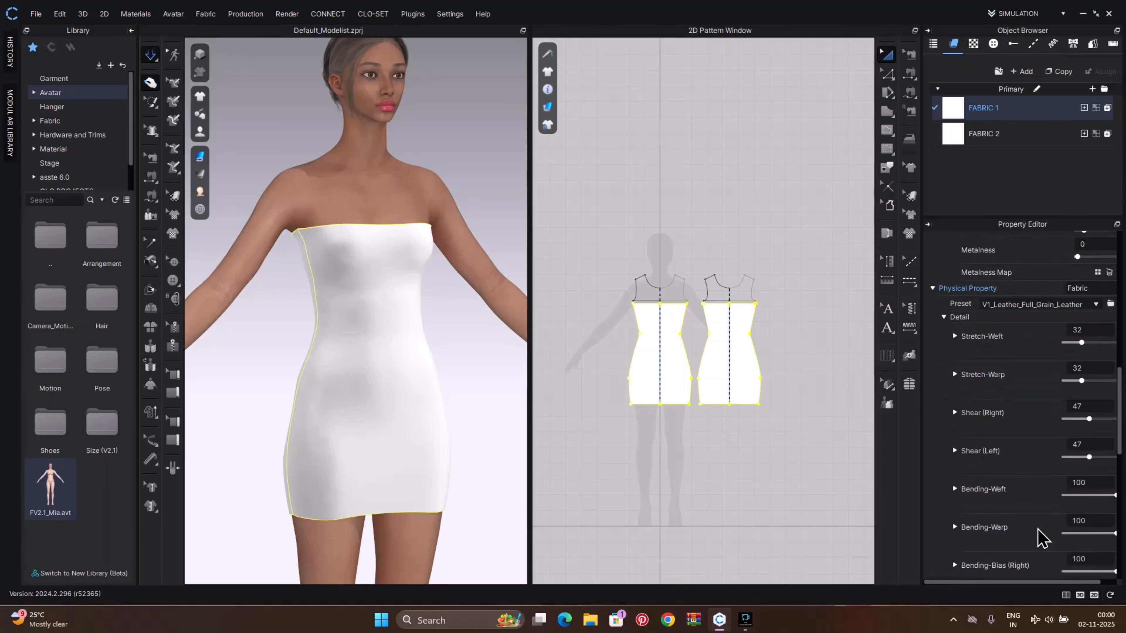
{"action": "scroll", "coordinate": [1050, 481], "scroll_direction": "down", "scroll_amount": 6}
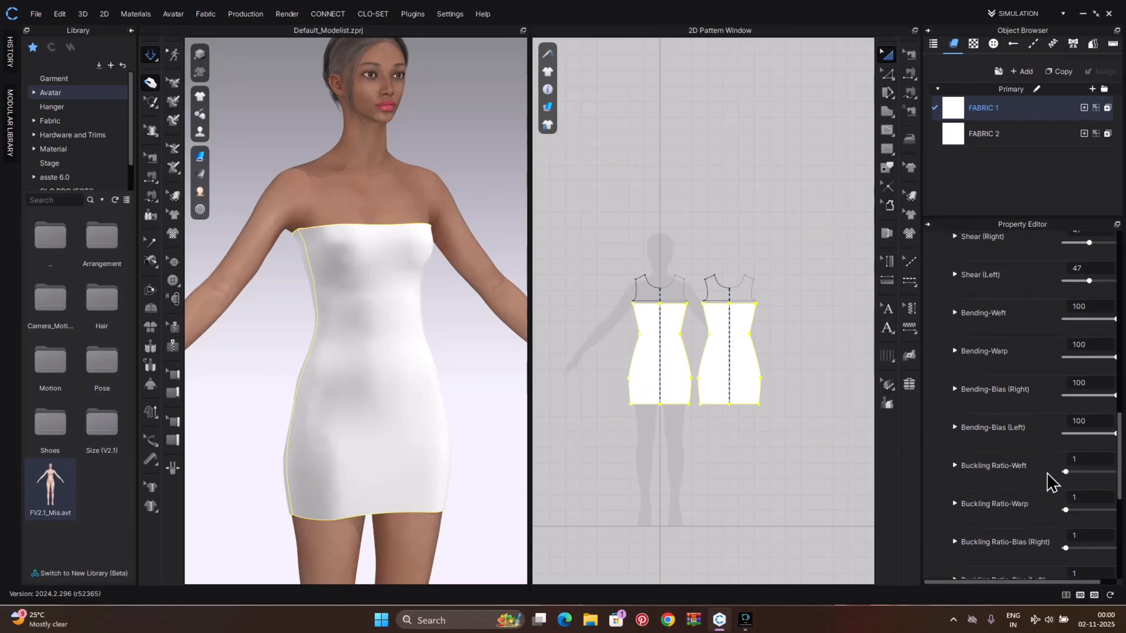
{"action": "scroll", "coordinate": [1050, 481], "scroll_direction": "down", "scroll_amount": 2}
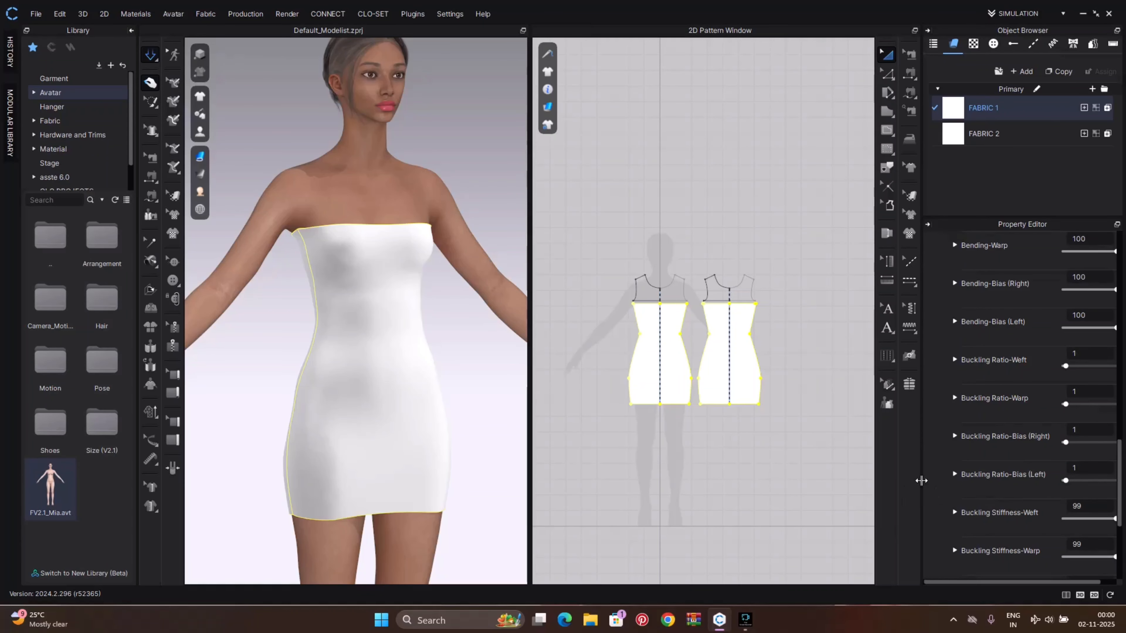
{"action": "left_click_drag", "start_coordinate": [921, 480], "coordinate": [875, 480]}
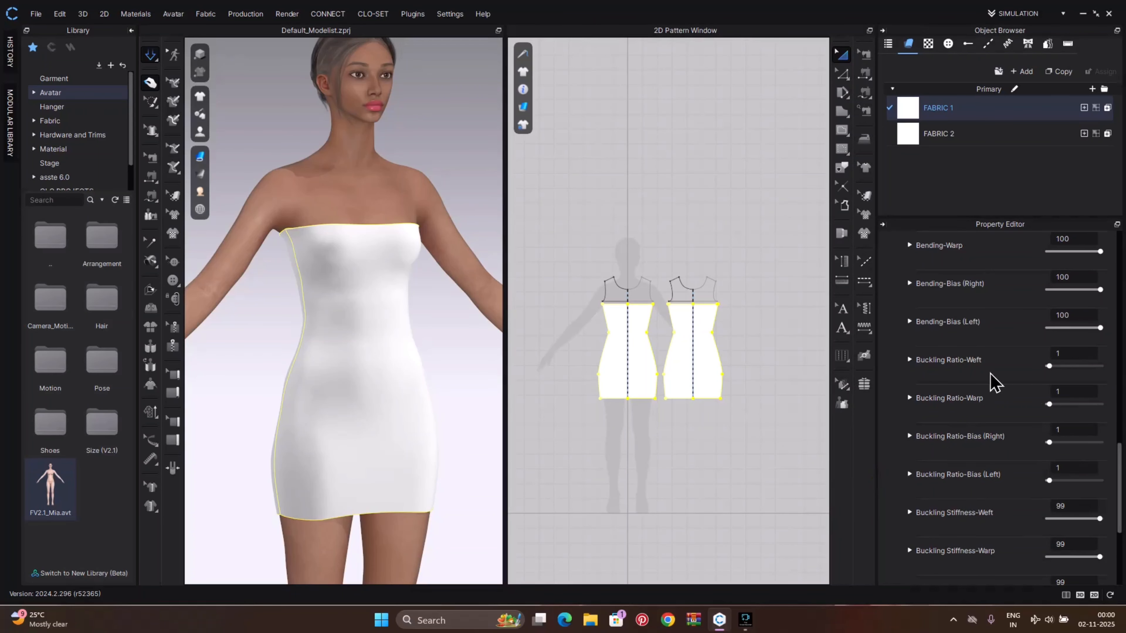
Raise FABRIC 1's Stretch-Weft physical property to 100
{"action": "scroll", "coordinate": [968, 461], "scroll_direction": "up", "scroll_amount": 10}
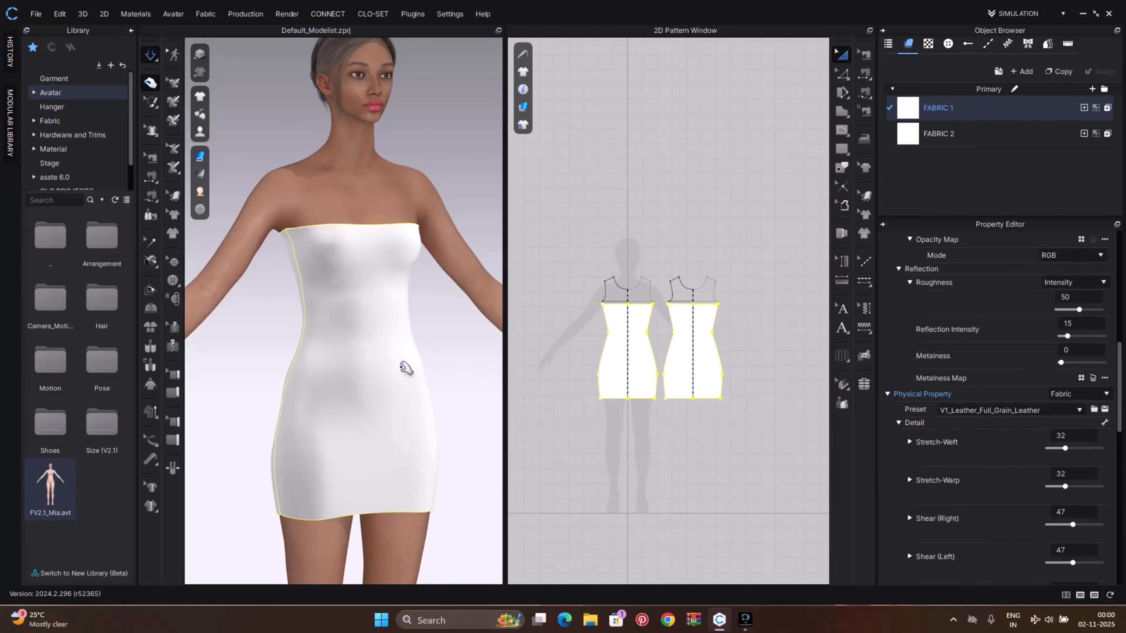
{"action": "left_click_drag", "start_coordinate": [405, 368], "coordinate": [514, 397]}
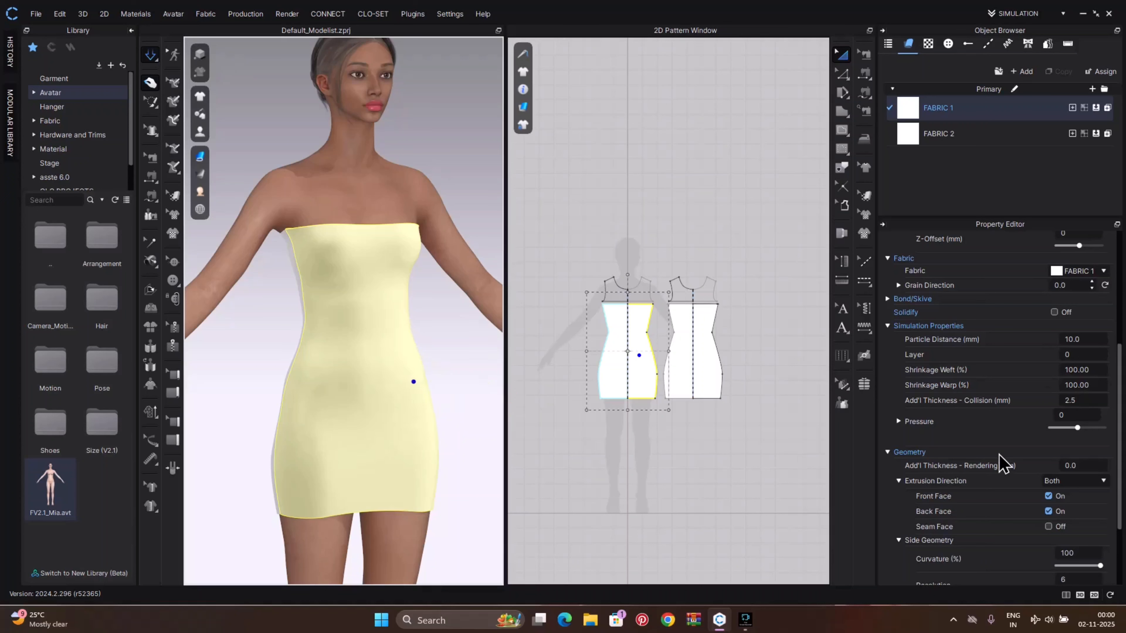
{"action": "left_click", "coordinate": [973, 116]}
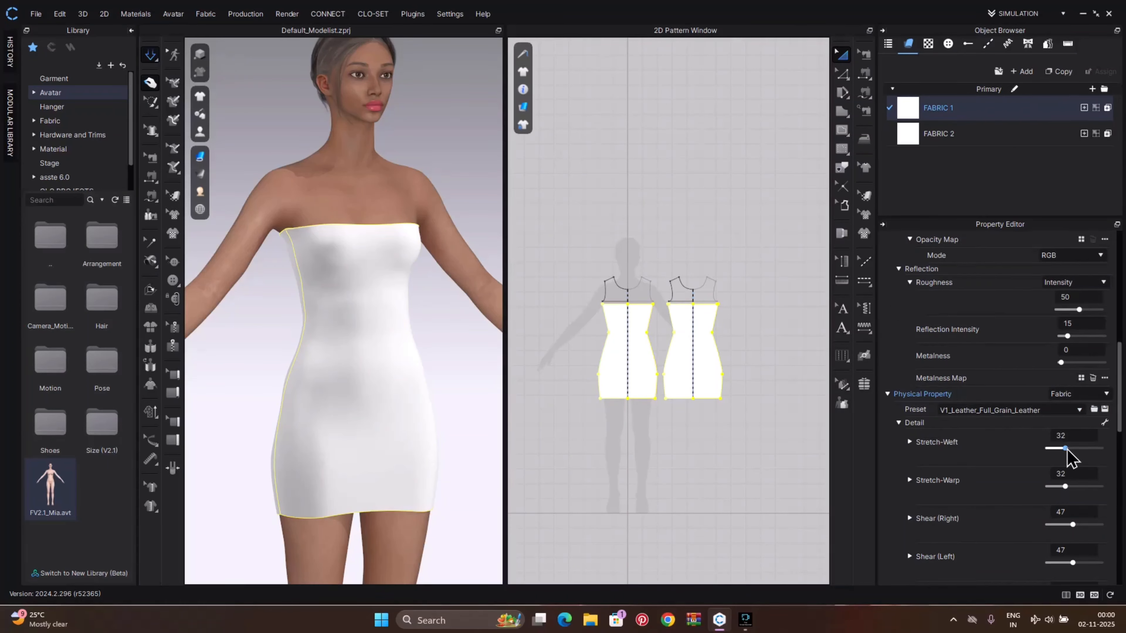
{"action": "left_click_drag", "start_coordinate": [1066, 448], "coordinate": [1118, 448]}
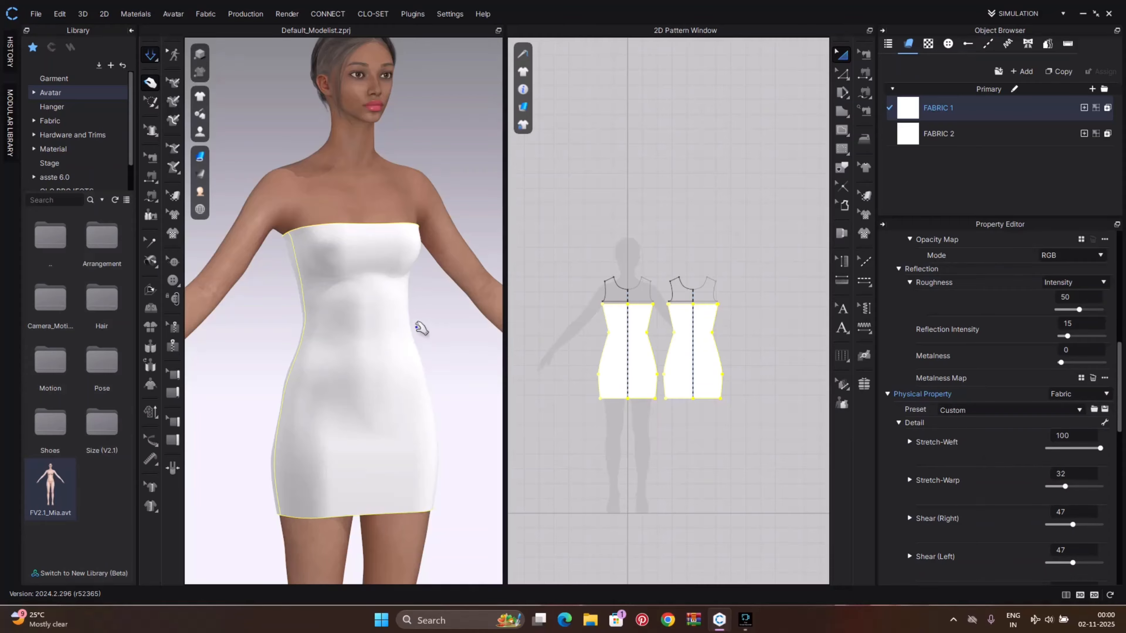
{"action": "left_click", "coordinate": [389, 347]}
{"action": "left_click", "coordinate": [463, 359]}
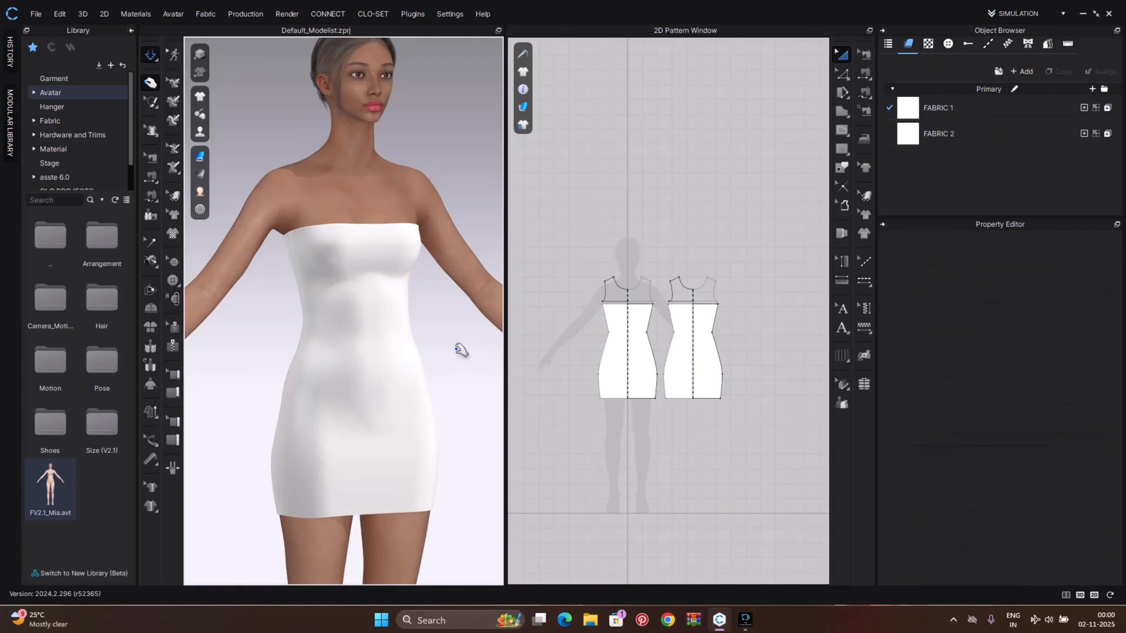
{"action": "right_click_drag", "start_coordinate": [461, 350], "coordinate": [633, 294]}
{"action": "left_click", "coordinate": [361, 347]}
{"action": "left_click", "coordinate": [457, 361]}
Set FABRIC 1's Stretch-Warp, Shear (Right) and Shear (Left) values to 100
{"action": "left_click", "coordinate": [939, 111]}
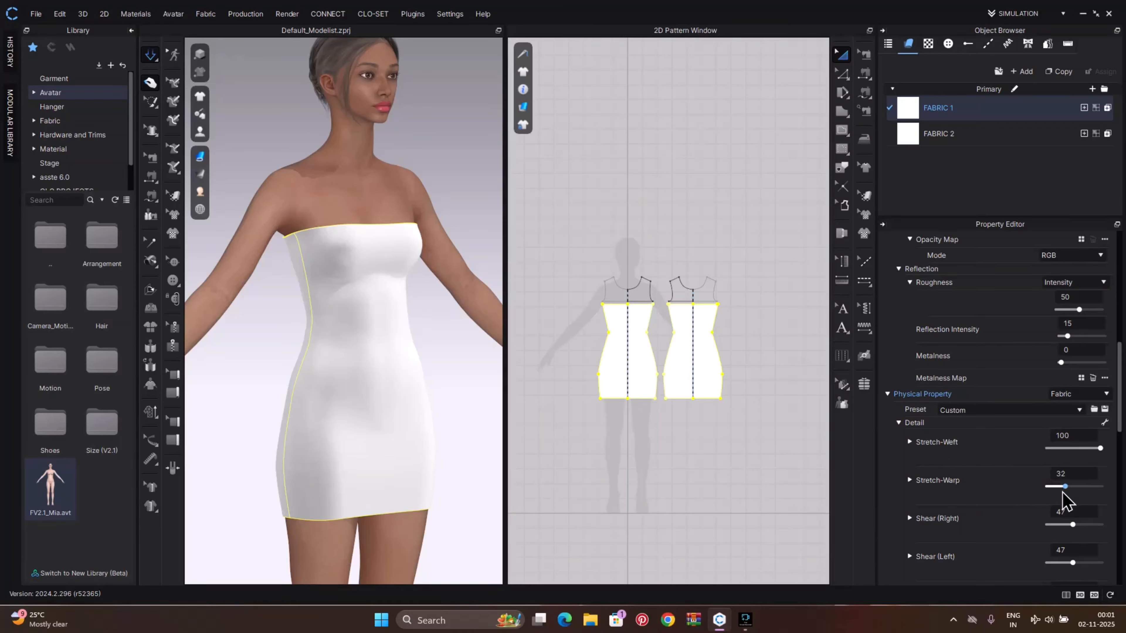
{"action": "left_click_drag", "start_coordinate": [1062, 493], "coordinate": [1121, 485]}
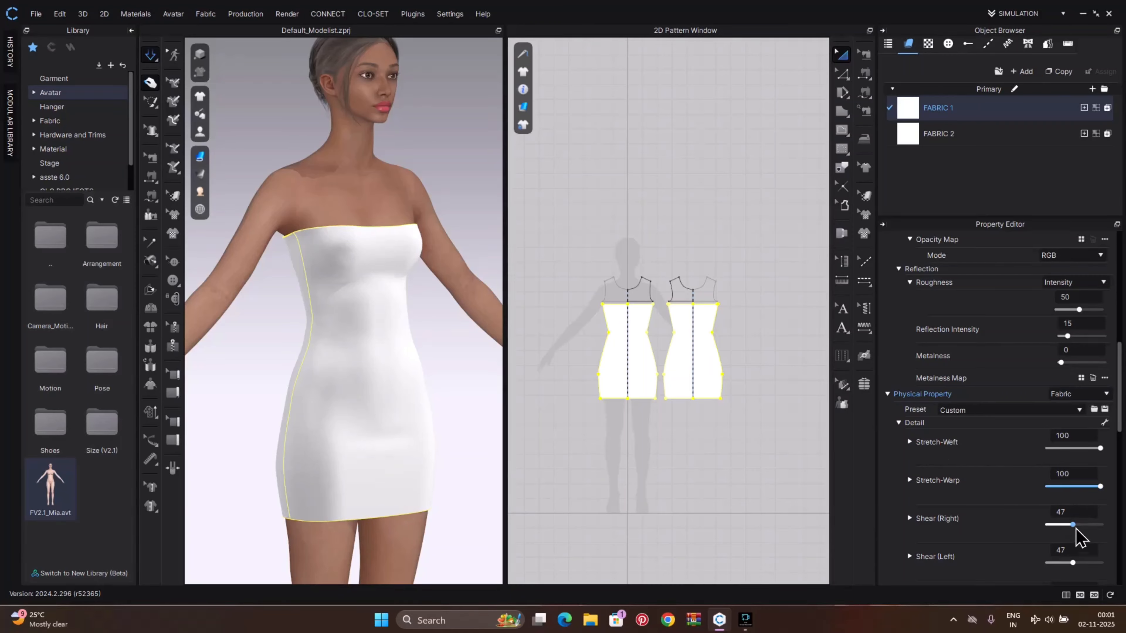
{"action": "left_click_drag", "start_coordinate": [1077, 525], "coordinate": [1124, 529]}
{"action": "scroll", "coordinate": [1057, 488], "scroll_direction": "down", "scroll_amount": 3}
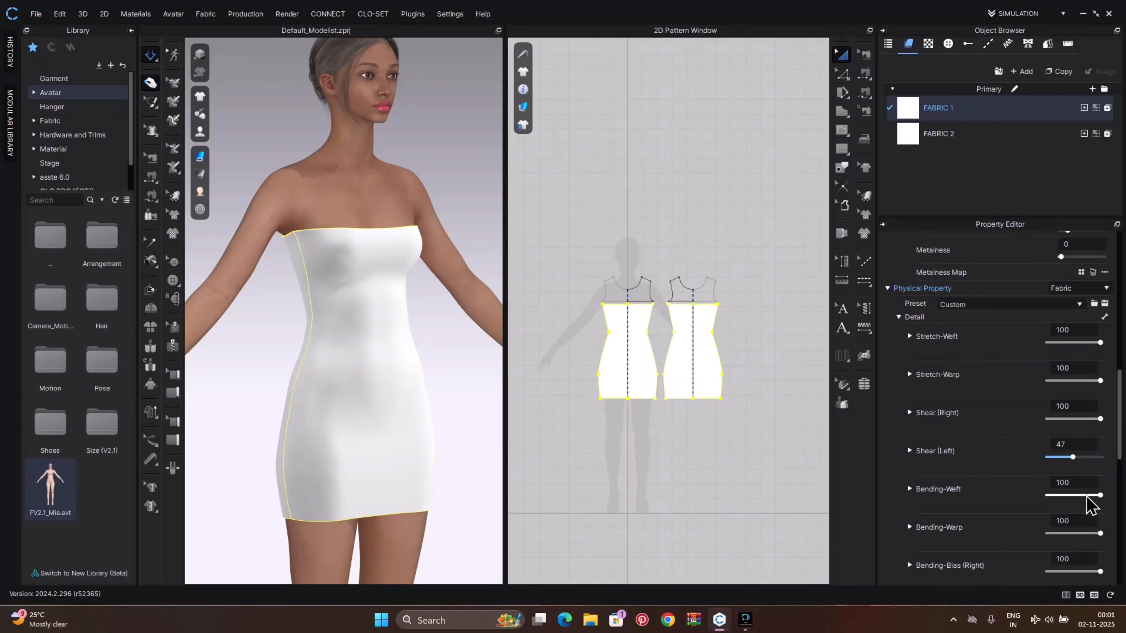
{"action": "left_click_drag", "start_coordinate": [1073, 459], "coordinate": [1114, 460]}
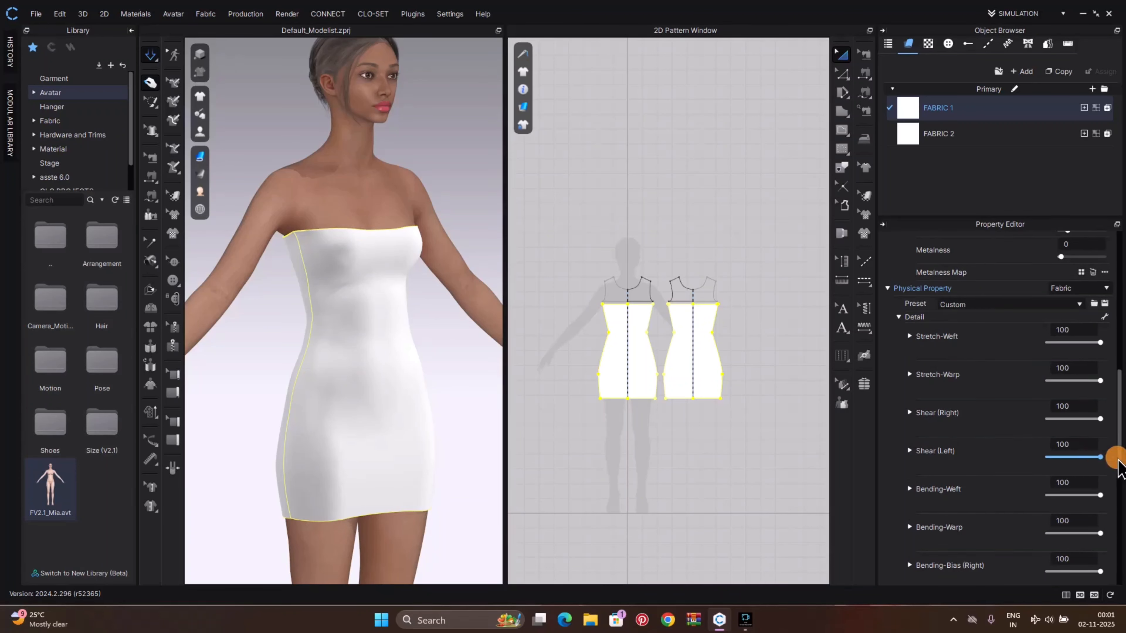
Set FABRIC 1's Bending-Bias (Right) and Bending-Bias (Left) values to 50
{"action": "scroll", "coordinate": [997, 550], "scroll_direction": "down", "scroll_amount": 1}
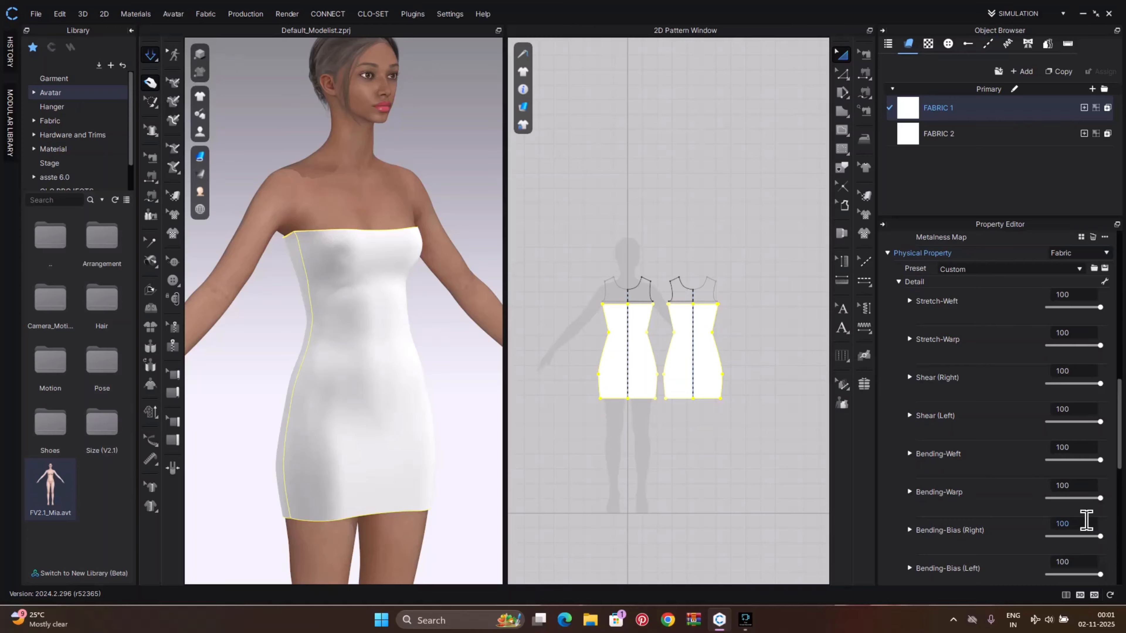
{"action": "left_click", "coordinate": [1082, 522]}
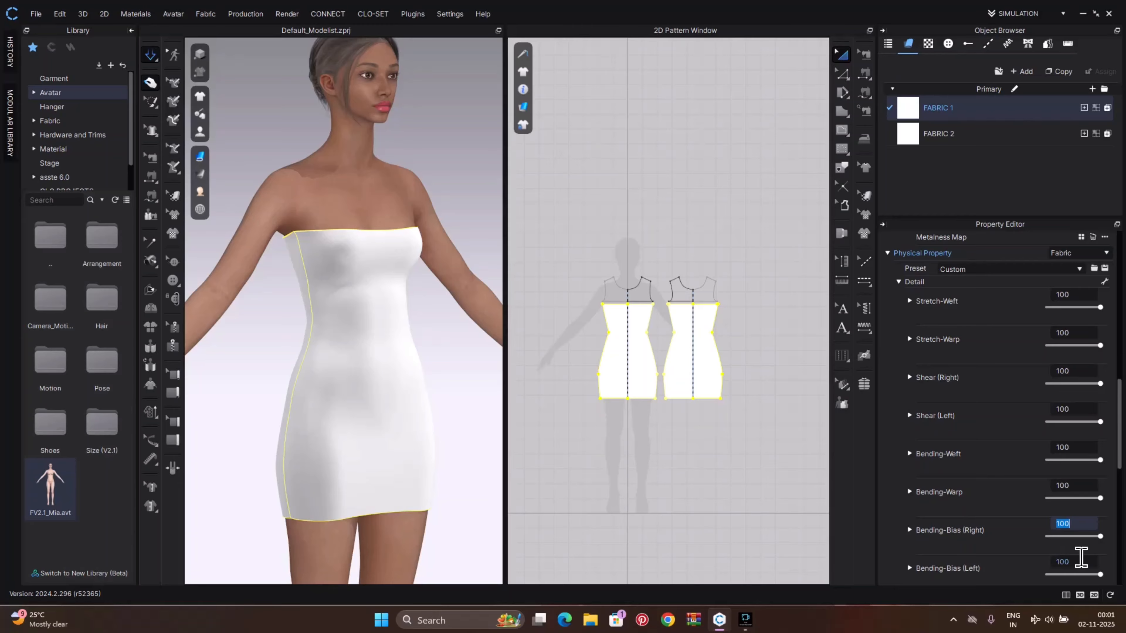
{"action": "key", "text": "Tab"}
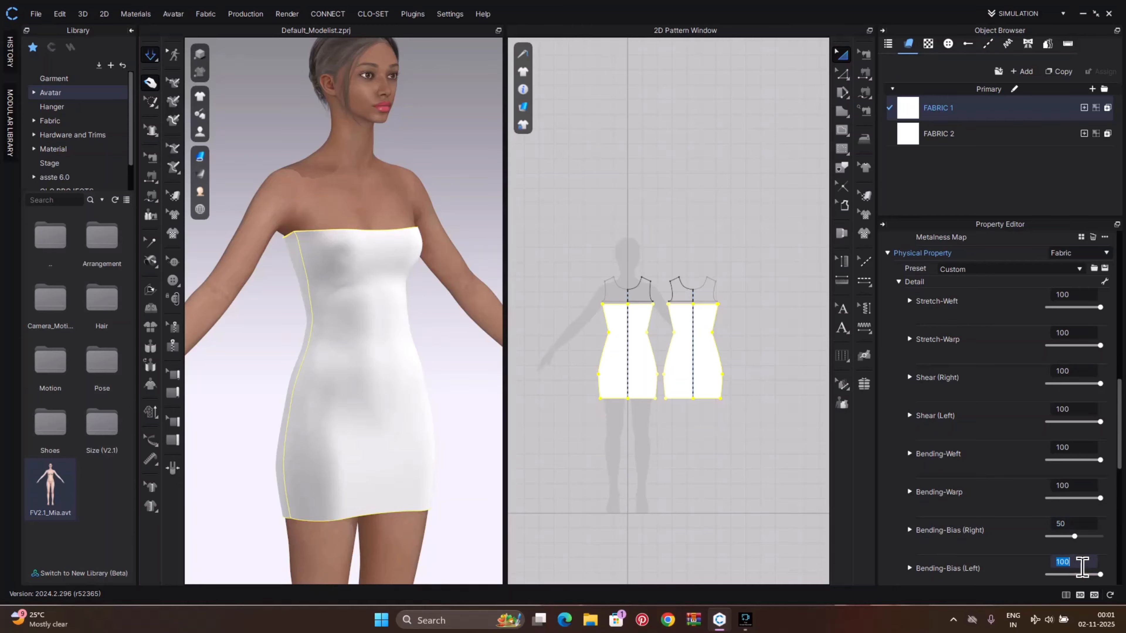
{"action": "type", "text": "50"}
{"action": "key", "text": "Return"}
{"action": "left_click", "coordinate": [402, 390]}
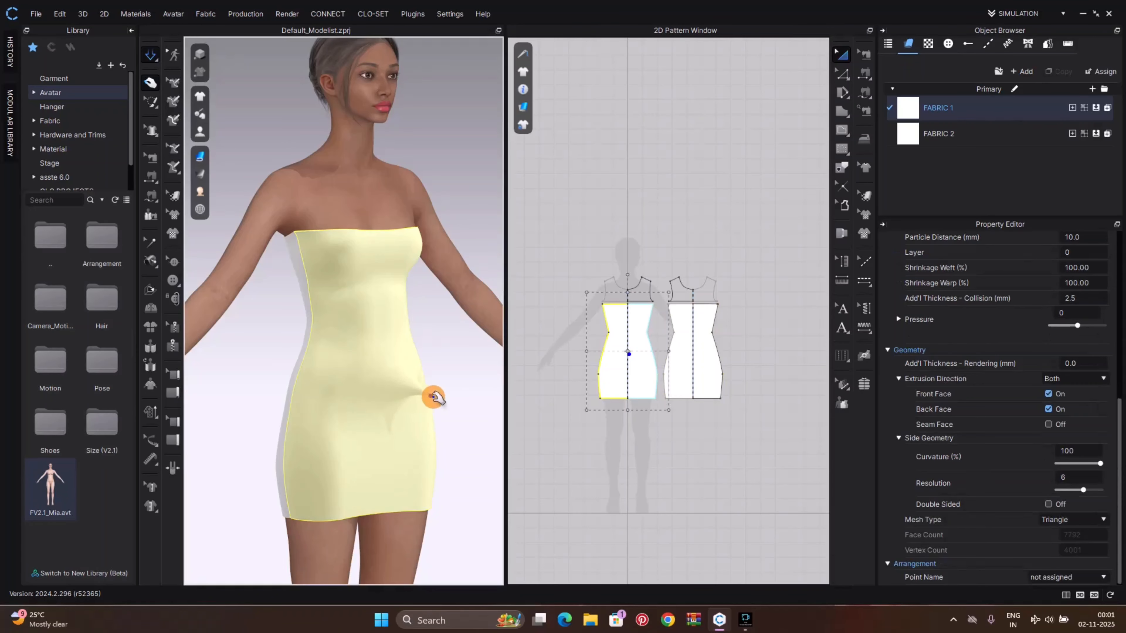
{"action": "left_click", "coordinate": [460, 383]}
{"action": "right_click_drag", "start_coordinate": [460, 382], "coordinate": [372, 381]}
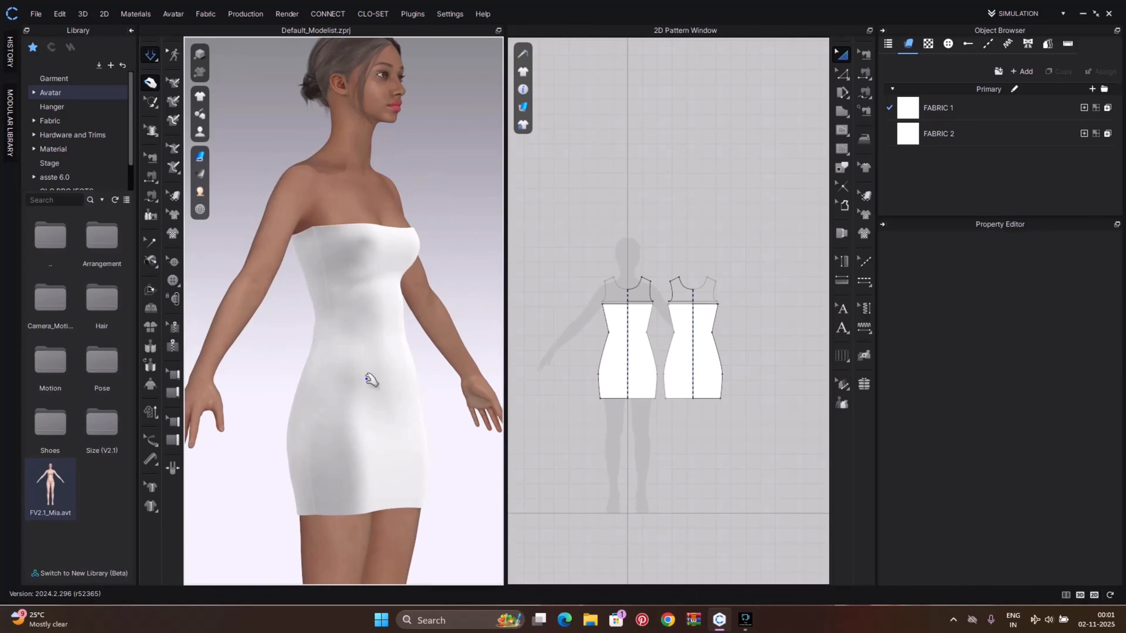
{"action": "left_click", "coordinate": [368, 377]}
{"action": "left_click", "coordinate": [459, 382]}
{"action": "right_click_drag", "start_coordinate": [456, 382], "coordinate": [377, 379]}
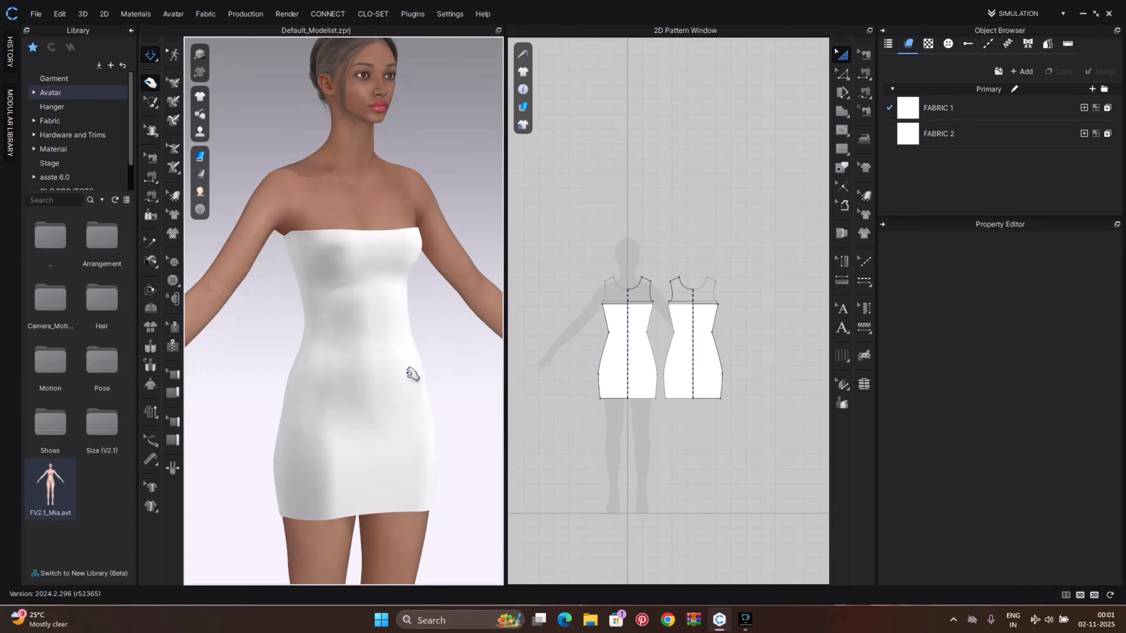
{"action": "left_click", "coordinate": [398, 353]}
{"action": "left_click", "coordinate": [455, 377]}
{"action": "left_click", "coordinate": [415, 364]}
{"action": "left_click", "coordinate": [476, 399]}
{"action": "right_click_drag", "start_coordinate": [478, 397], "coordinate": [407, 437]}
{"action": "left_click", "coordinate": [364, 464]}
{"action": "scroll", "coordinate": [437, 432], "scroll_direction": "down", "scroll_amount": 3}
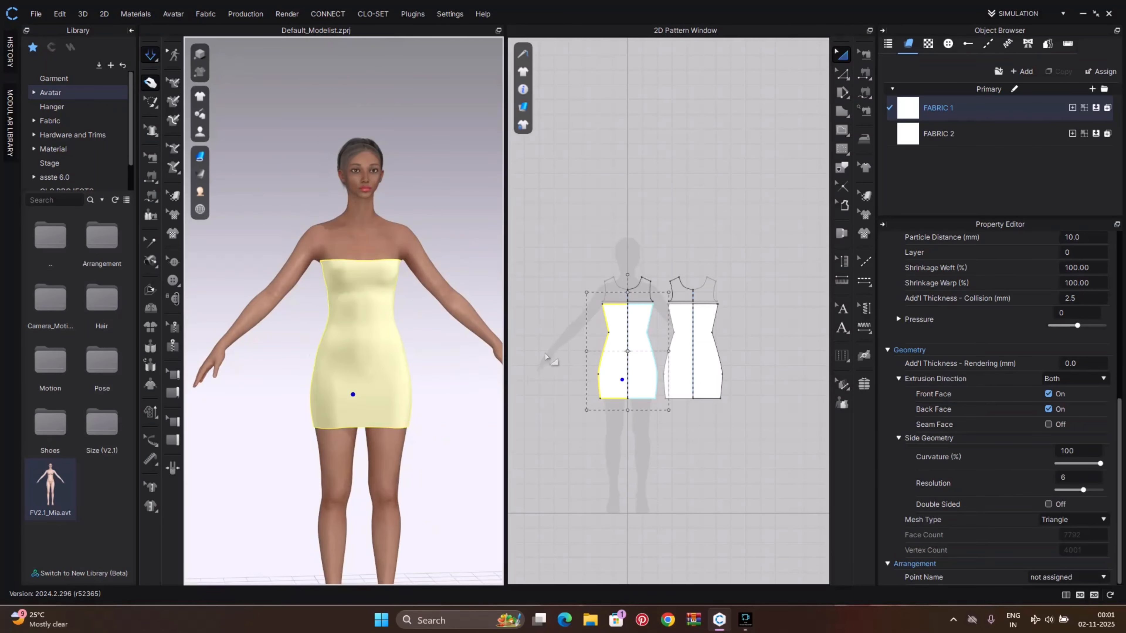
Draw a small rectangle pattern beside the front dress panel in the 2D pattern window
{"action": "scroll", "coordinate": [458, 342], "scroll_direction": "up", "scroll_amount": 5}
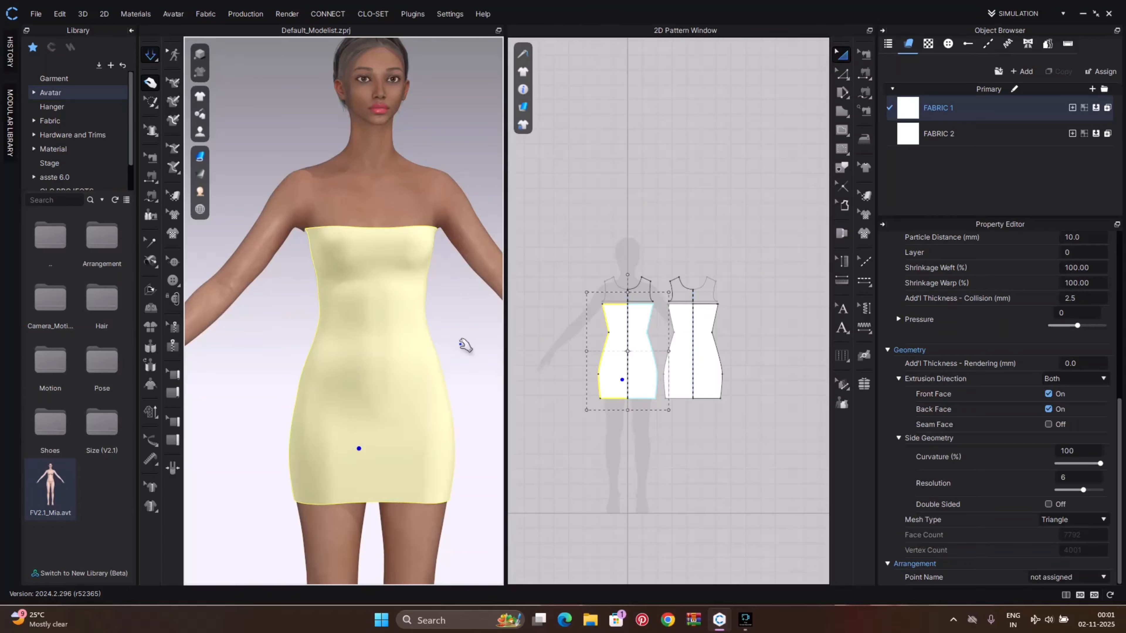
{"action": "scroll", "coordinate": [553, 329], "scroll_direction": "up", "scroll_amount": 5}
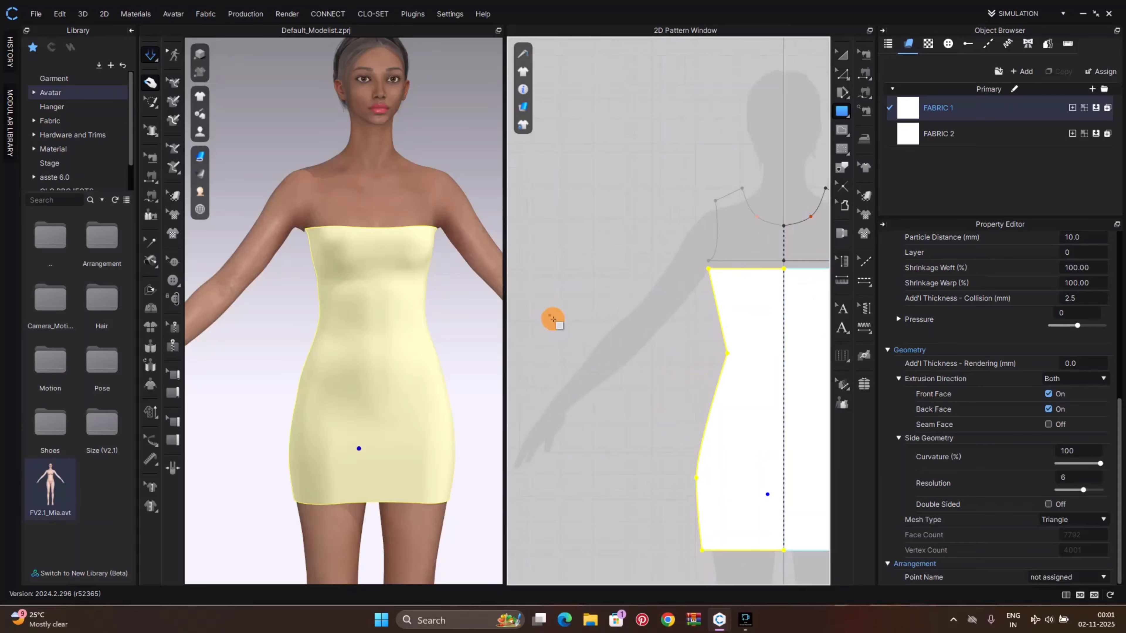
{"action": "left_click_drag", "start_coordinate": [550, 315], "coordinate": [585, 365]}
Place the rectangle patch onto the front of the dress in the 3D view
{"action": "scroll", "coordinate": [301, 383], "scroll_direction": "down", "scroll_amount": 3}
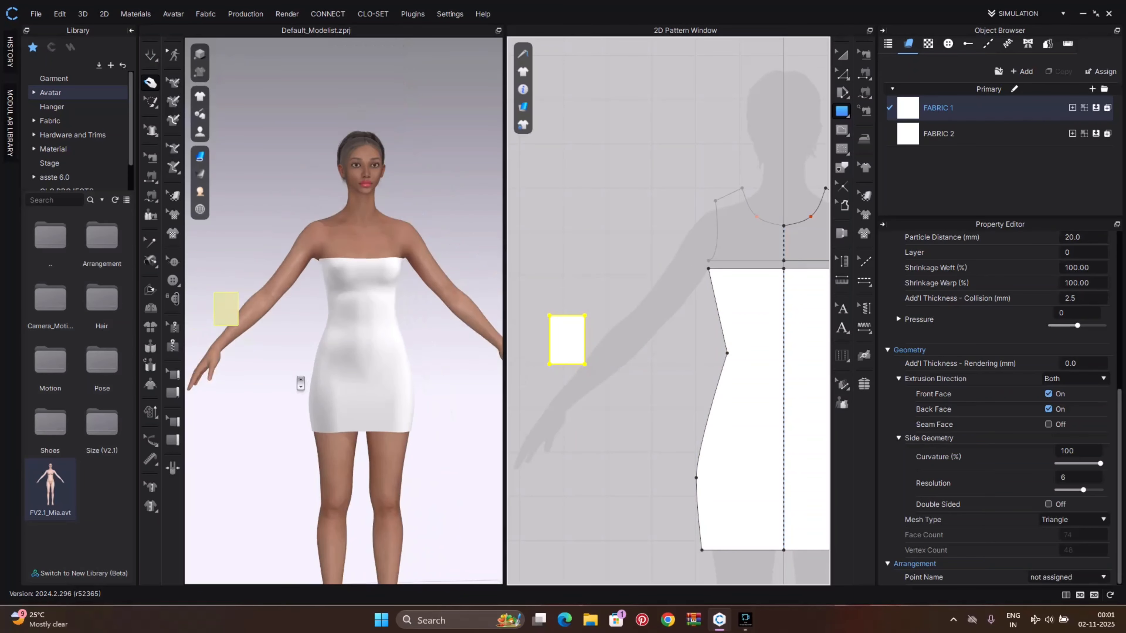
{"action": "scroll", "coordinate": [301, 382], "scroll_direction": "down", "scroll_amount": 3}
{"action": "left_click_drag", "start_coordinate": [261, 301], "coordinate": [368, 318]}
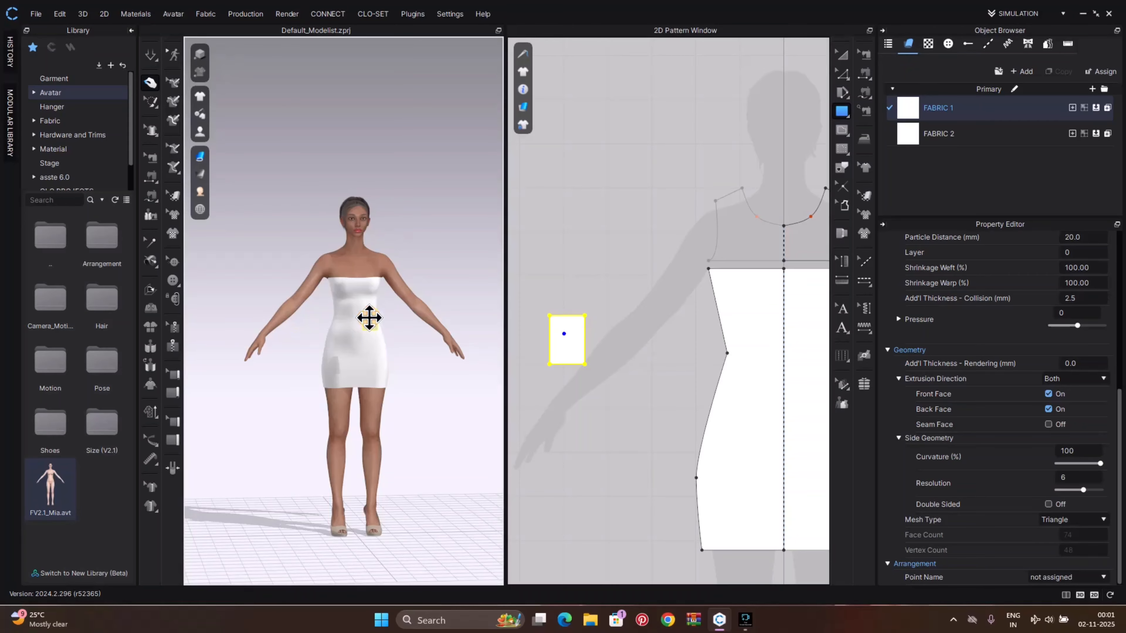
{"action": "scroll", "coordinate": [369, 318], "scroll_direction": "up", "scroll_amount": 5}
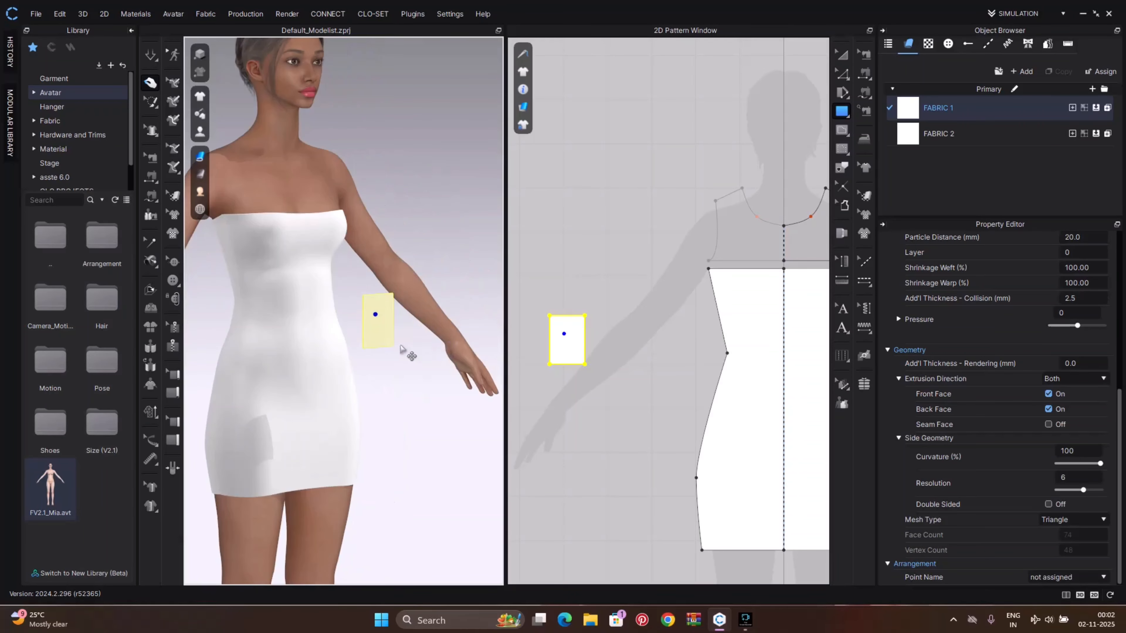
{"action": "middle_click_drag", "start_coordinate": [344, 349], "coordinate": [386, 357]}
{"action": "scroll", "coordinate": [387, 358], "scroll_direction": "up", "scroll_amount": 3}
{"action": "right_click_drag", "start_coordinate": [388, 360], "coordinate": [306, 385]}
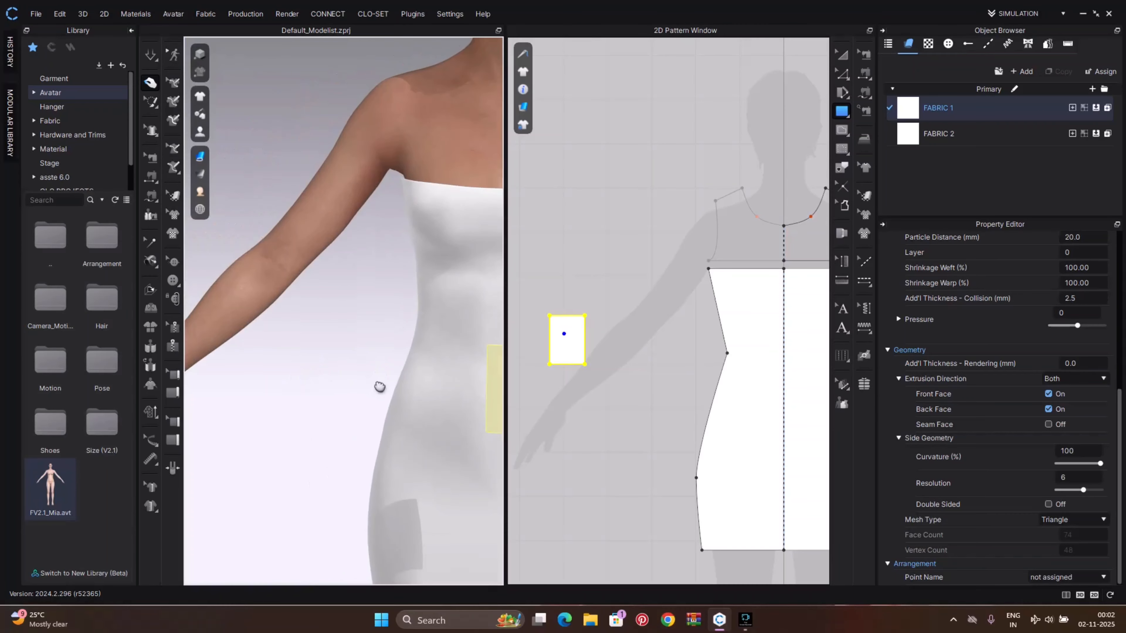
{"action": "middle_click_drag", "start_coordinate": [380, 387], "coordinate": [289, 356]}
{"action": "right_click", "coordinate": [282, 349]}
{"action": "left_click", "coordinate": [316, 280]}
{"action": "scroll", "coordinate": [371, 360], "scroll_direction": "down", "scroll_amount": 4}
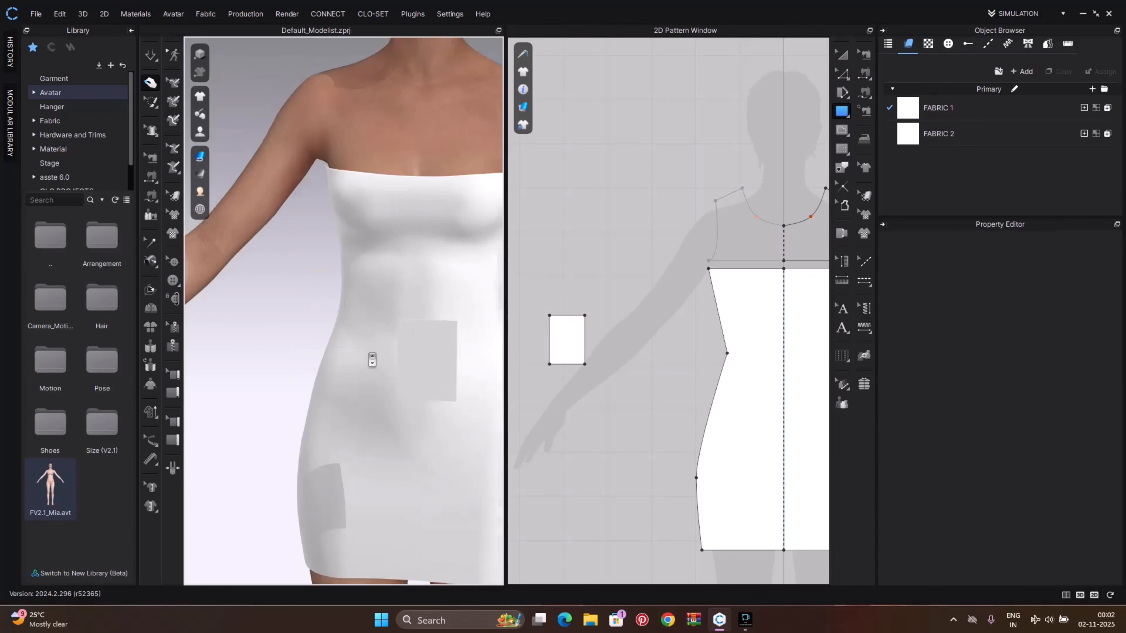
Tack the rectangle patch to the avatar's waist using the Tack on Avatar tool
{"action": "right_click_drag", "start_coordinate": [398, 351], "coordinate": [299, 363]}
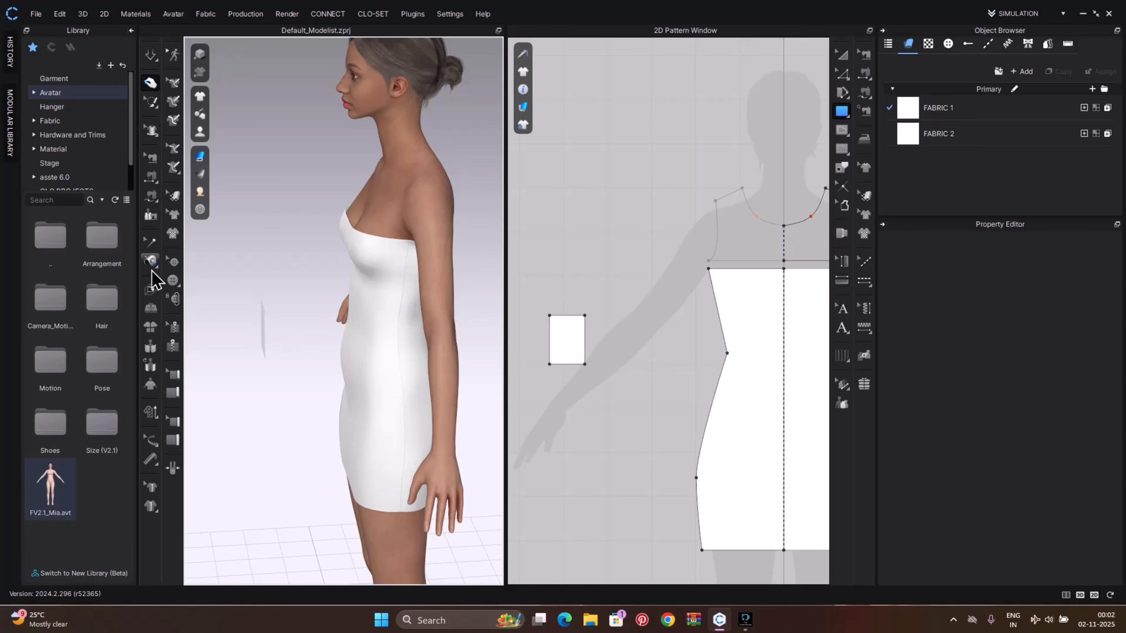
{"action": "left_click", "coordinate": [155, 264]}
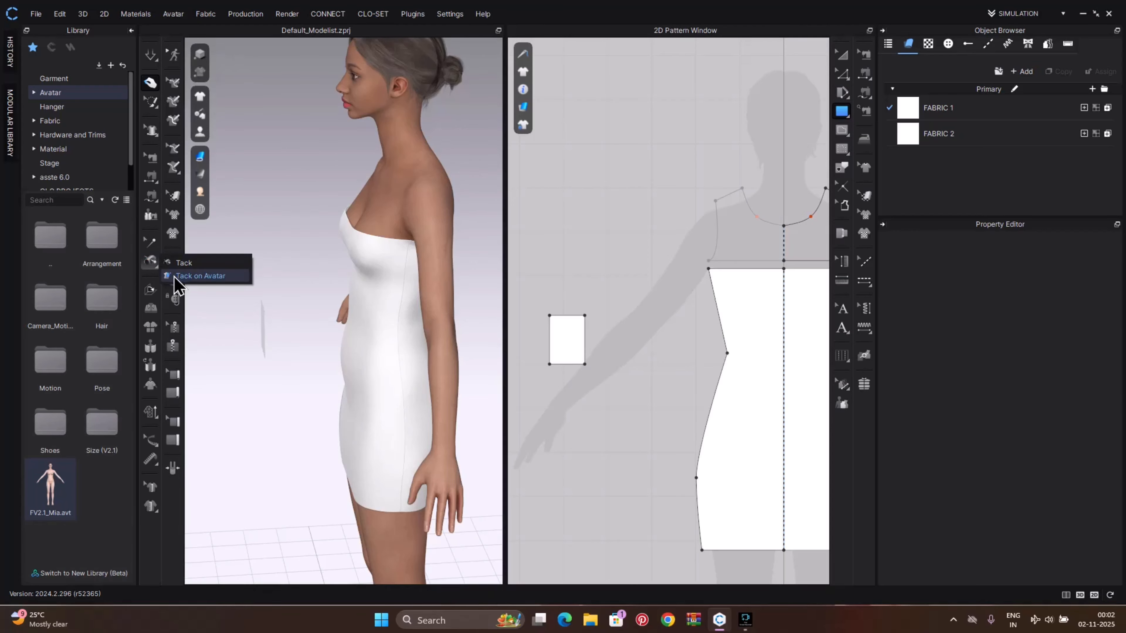
{"action": "left_click", "coordinate": [177, 277]}
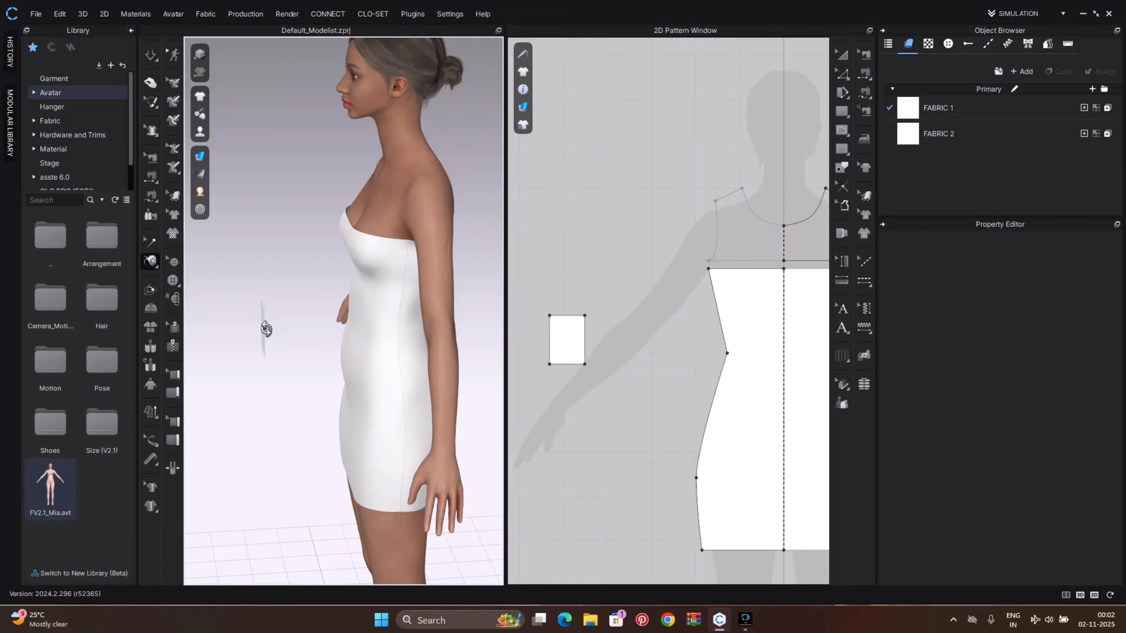
{"action": "right_click_drag", "start_coordinate": [266, 328], "coordinate": [389, 304]}
{"action": "left_click", "coordinate": [280, 299]}
{"action": "left_click", "coordinate": [374, 330]}
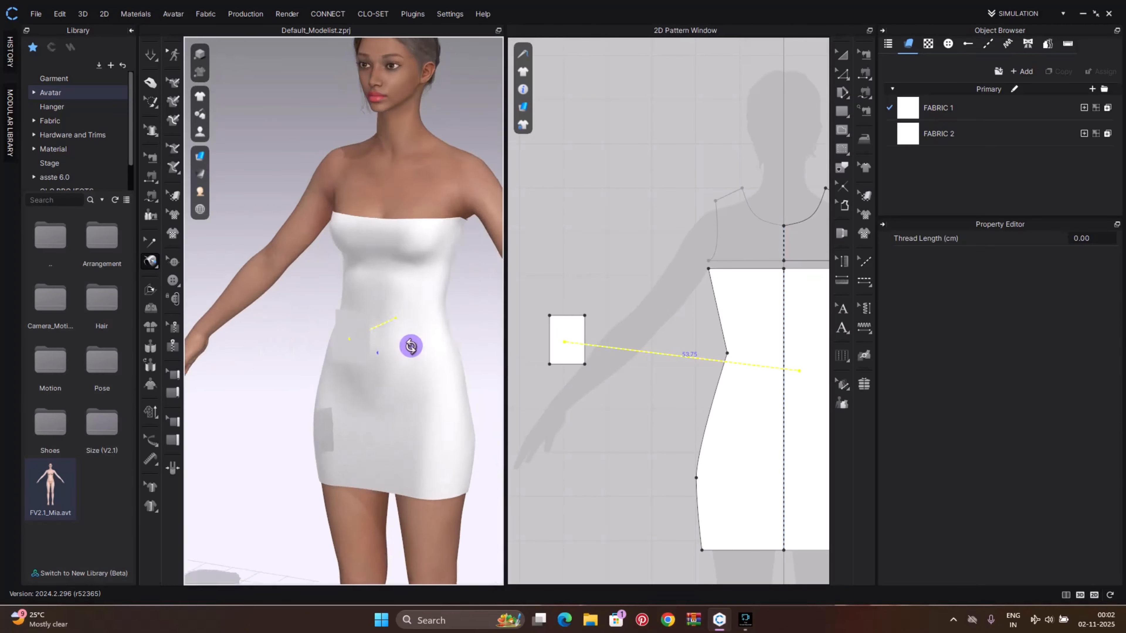
{"action": "right_click_drag", "start_coordinate": [410, 346], "coordinate": [445, 337]}
{"action": "key", "text": "Escape"}
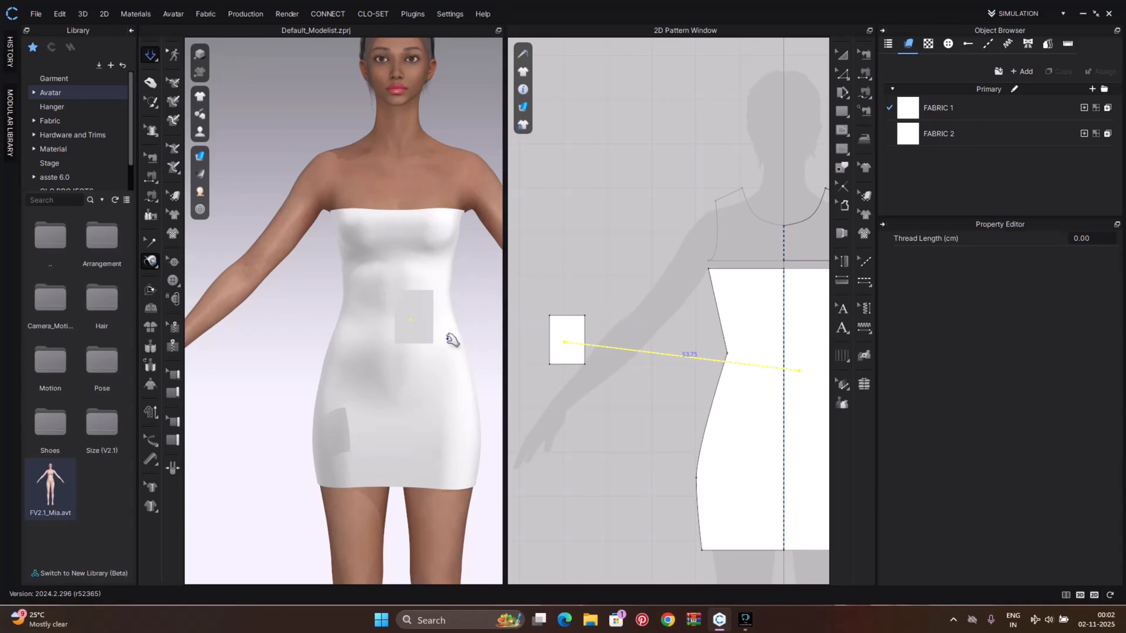
Add a new fabric and apply it to the rectangle patch
{"action": "left_click", "coordinate": [420, 312]}
{"action": "mouse_move", "coordinate": [420, 311]}
{"action": "left_mouse_down"}
{"action": "mouse_move", "coordinate": [456, 329]}
{"action": "mouse_move", "coordinate": [427, 316]}
{"action": "mouse_move", "coordinate": [457, 343]}
{"action": "mouse_move", "coordinate": [424, 320]}
{"action": "left_mouse_up"}
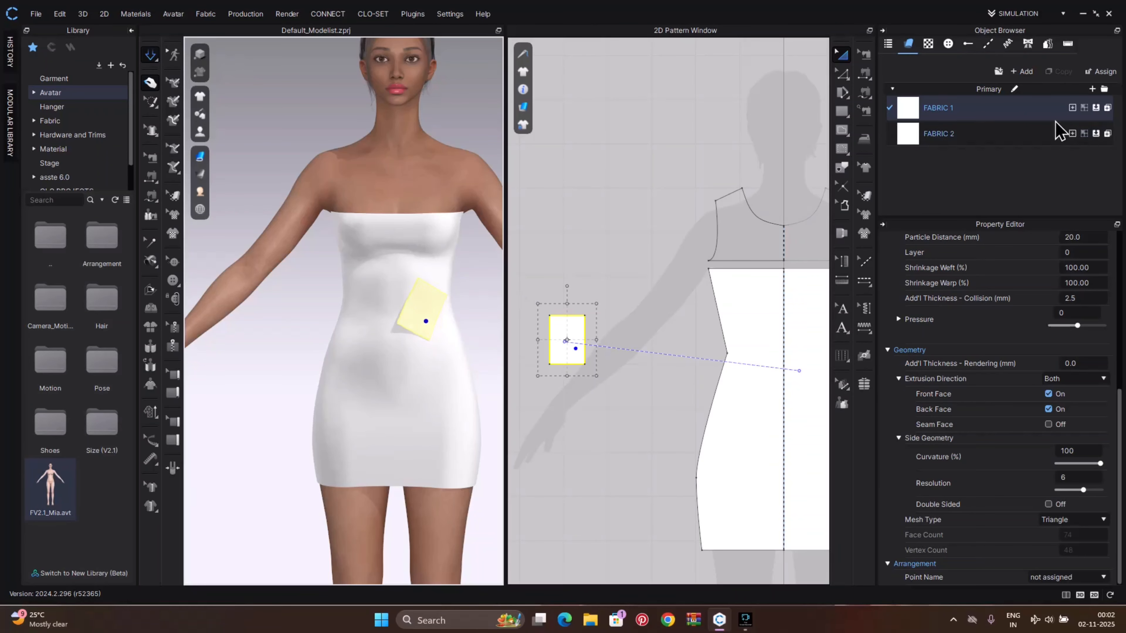
{"action": "left_click", "coordinate": [1092, 89]}
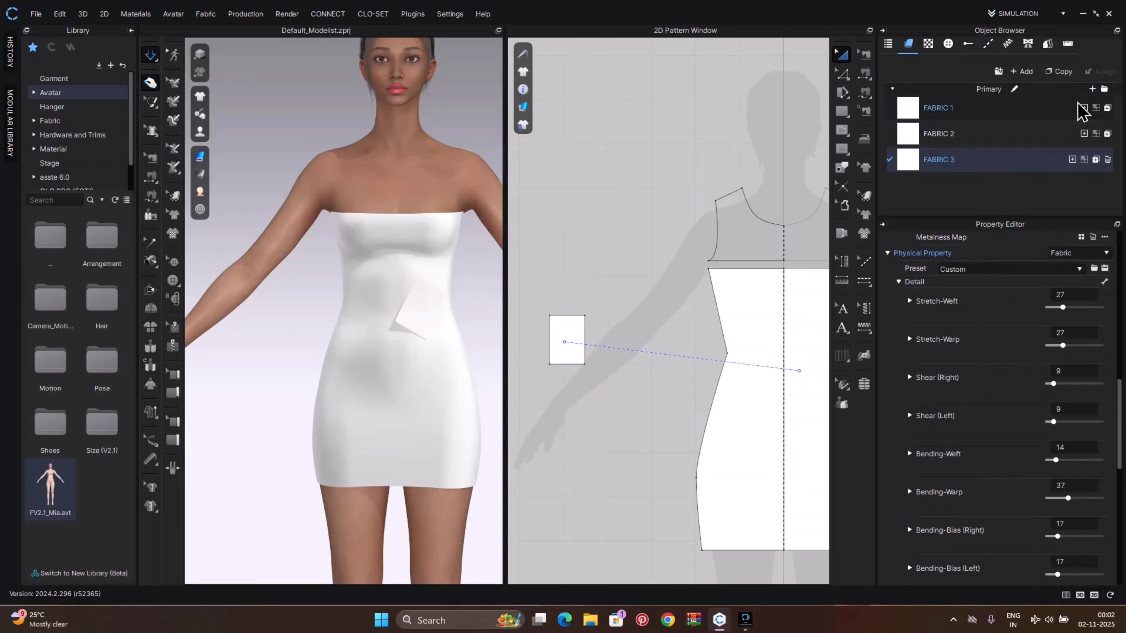
{"action": "left_click_drag", "start_coordinate": [918, 167], "coordinate": [569, 339]}
{"action": "left_click_drag", "start_coordinate": [415, 309], "coordinate": [472, 328]}
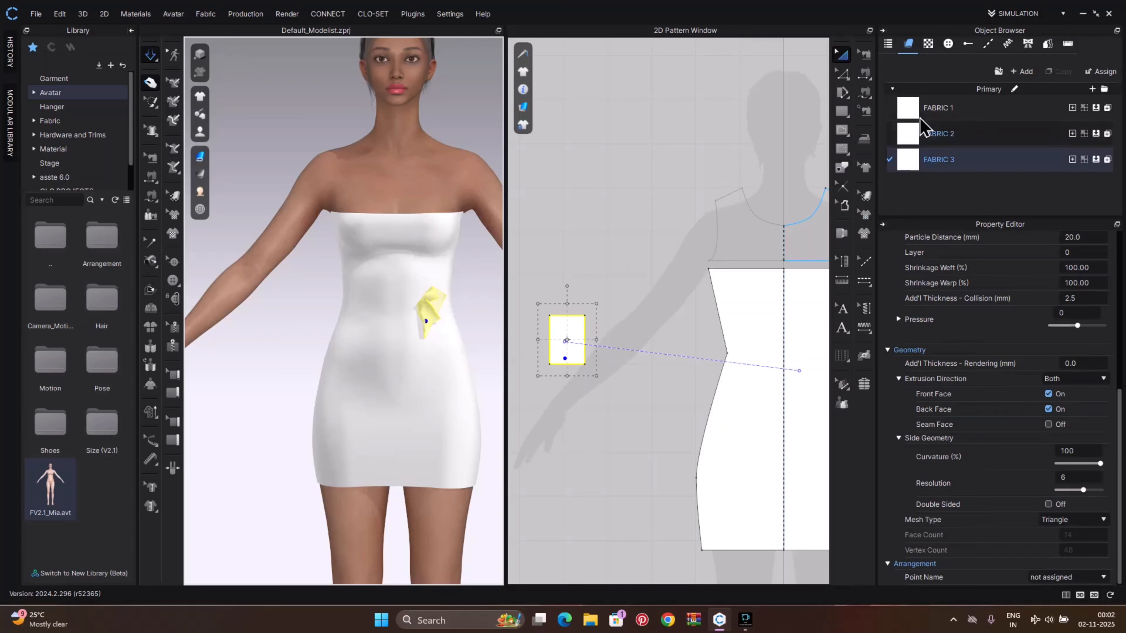
Apply FABRIC 1 to the rectangle patch and drag it flat onto the dress's right front
{"action": "left_click_drag", "start_coordinate": [908, 108], "coordinate": [574, 333]}
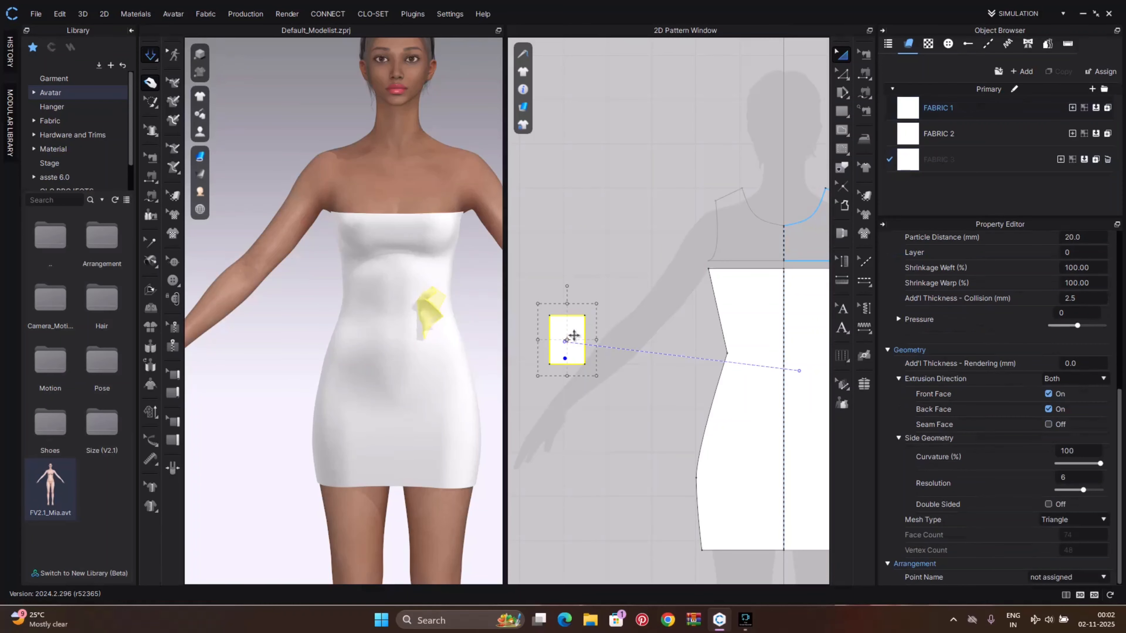
{"action": "mouse_move", "coordinate": [432, 307]}
{"action": "left_mouse_down"}
{"action": "mouse_move", "coordinate": [448, 297]}
{"action": "mouse_move", "coordinate": [432, 304]}
{"action": "mouse_move", "coordinate": [484, 324]}
{"action": "left_mouse_up"}
{"action": "left_click_drag", "start_coordinate": [407, 315], "coordinate": [448, 327]}
{"action": "right_click_drag", "start_coordinate": [429, 331], "coordinate": [402, 329]}
{"action": "left_click_drag", "start_coordinate": [429, 300], "coordinate": [456, 309]}
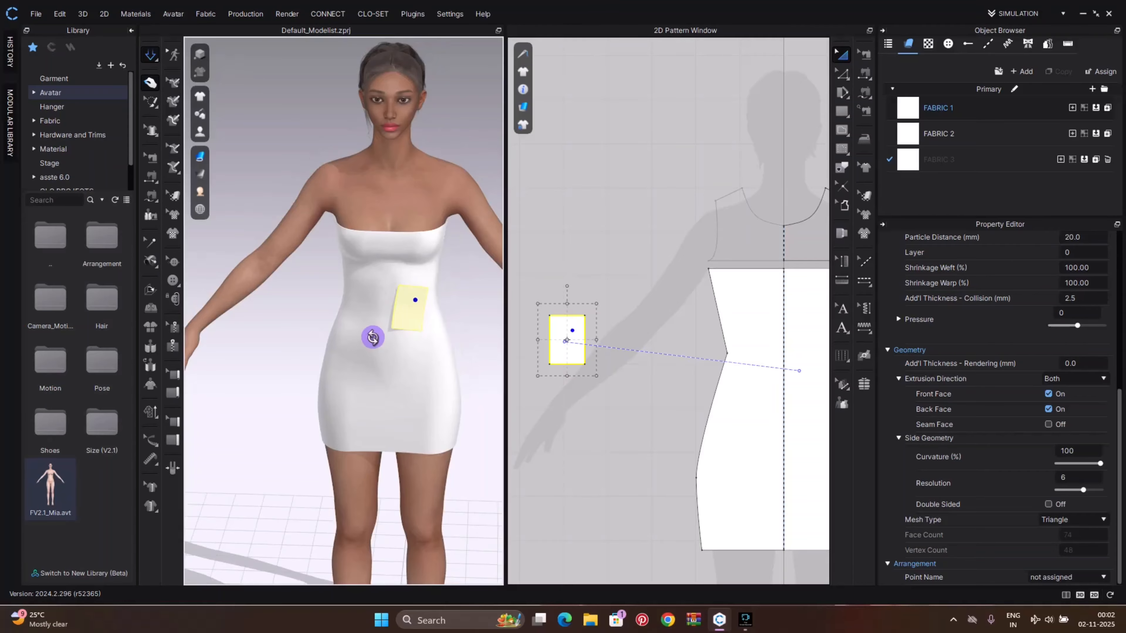
{"action": "right_click_drag", "start_coordinate": [372, 334], "coordinate": [412, 332]}
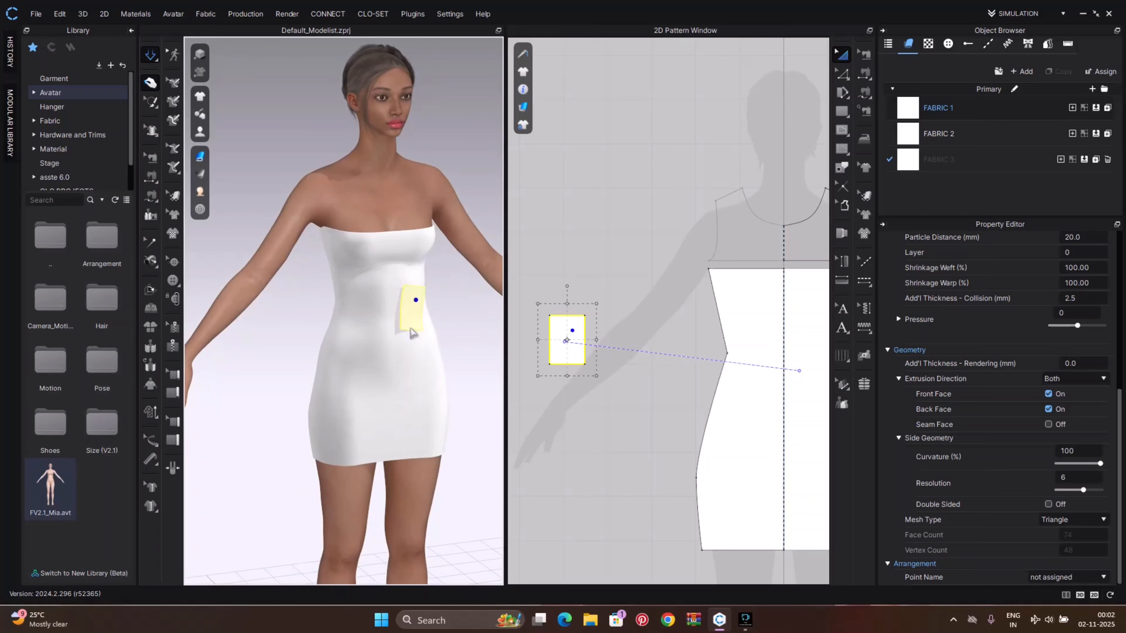
{"action": "scroll", "coordinate": [452, 366], "scroll_direction": "up", "scroll_amount": 2}
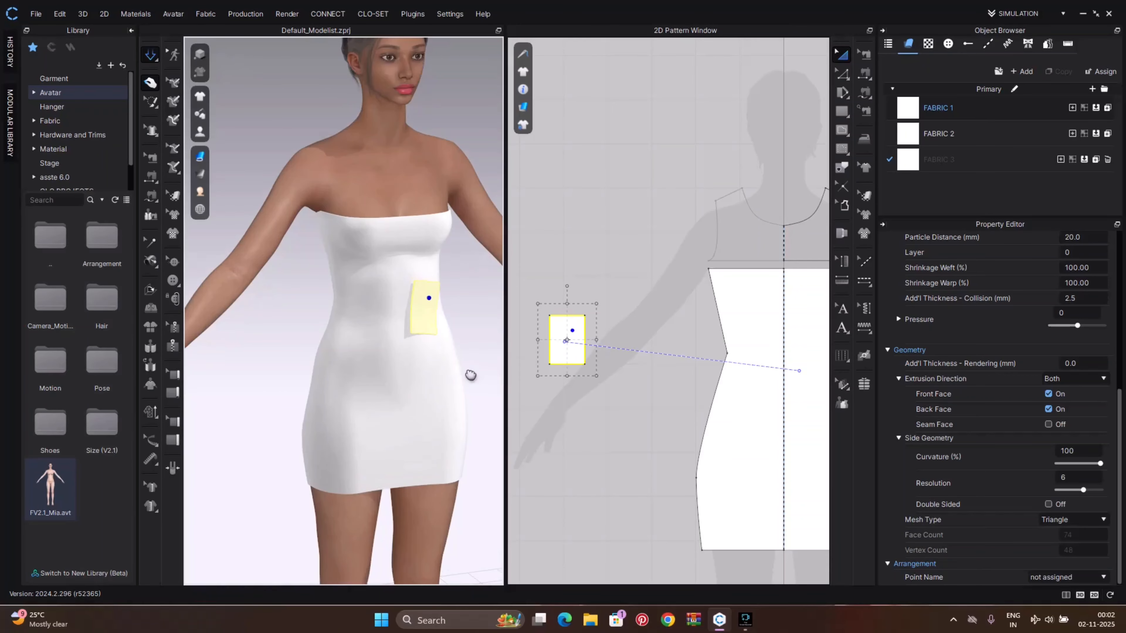
Delete the rectangle patch from the front of the dress
{"action": "mouse_move", "coordinate": [470, 376]}
{"action": "right_mouse_down"}
{"action": "mouse_move", "coordinate": [448, 396]}
{"action": "mouse_move", "coordinate": [459, 405]}
{"action": "mouse_move", "coordinate": [437, 377]}
{"action": "mouse_move", "coordinate": [454, 385]}
{"action": "right_mouse_up"}
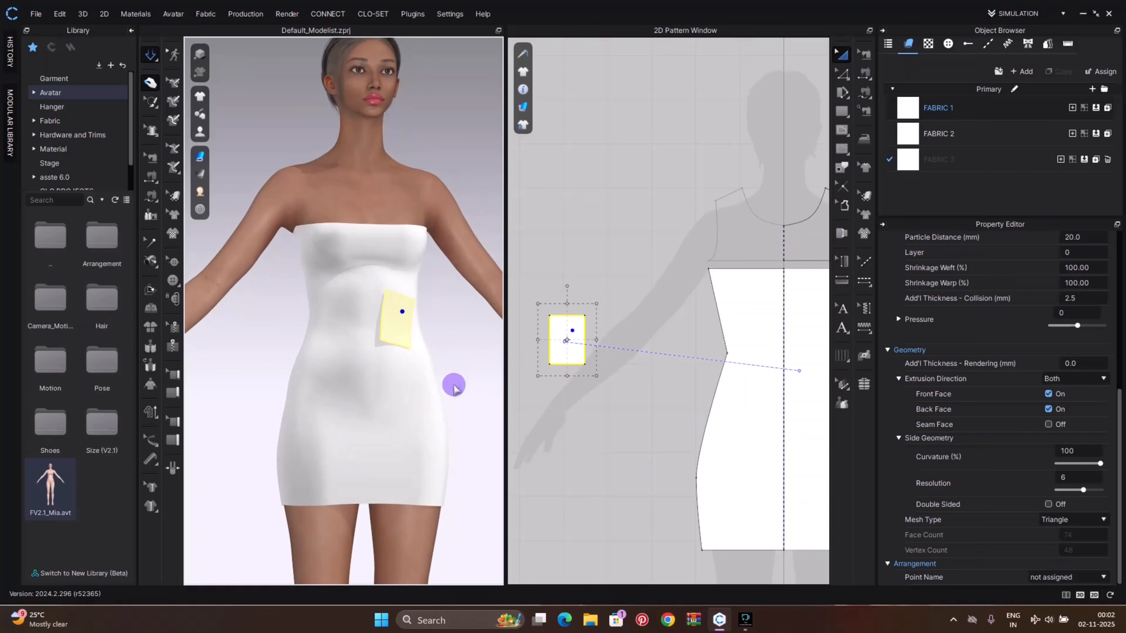
{"action": "scroll", "coordinate": [436, 358], "scroll_direction": "down", "scroll_amount": 2}
{"action": "right_click_drag", "start_coordinate": [428, 322], "coordinate": [438, 351]}
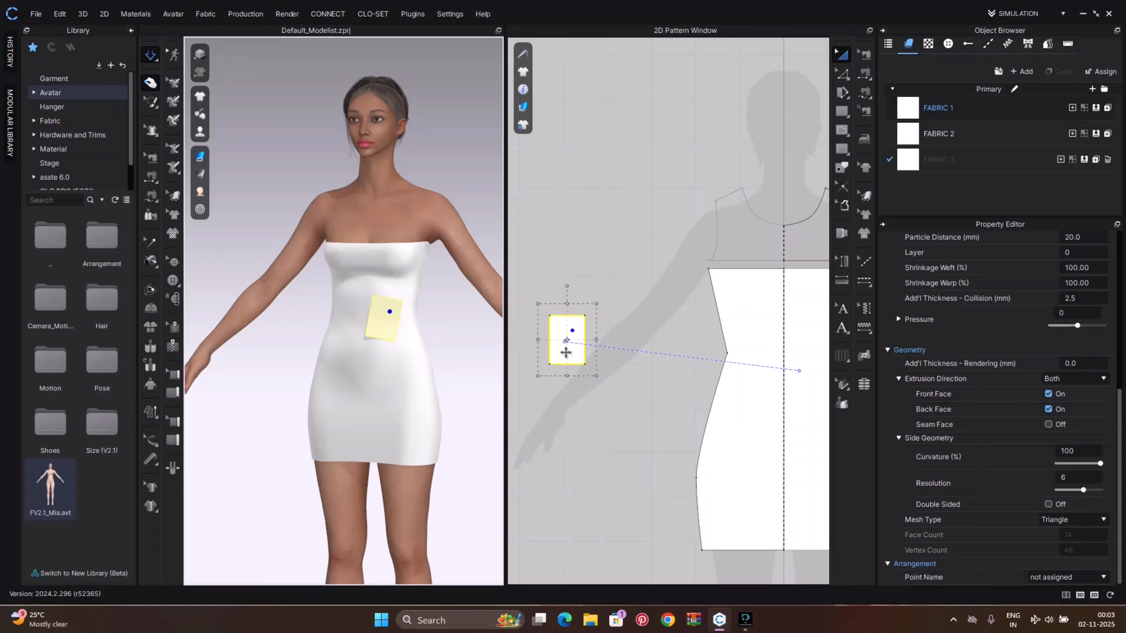
{"action": "key", "text": "Delete"}
{"action": "right_click_drag", "start_coordinate": [389, 272], "coordinate": [415, 276]}
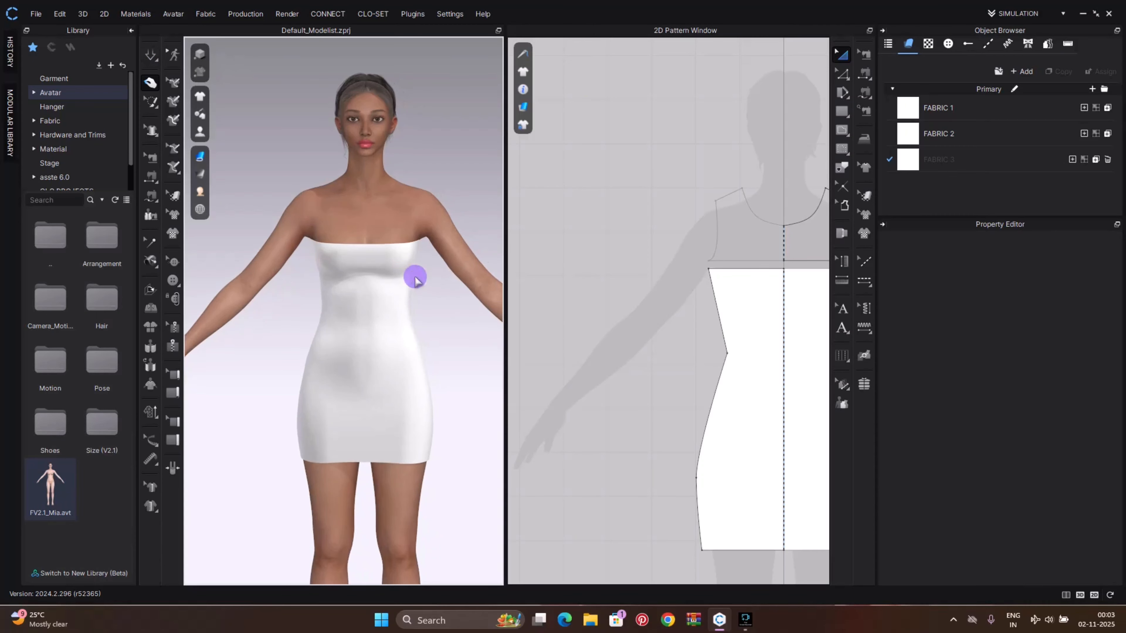
Set FABRIC 2's Stretch-Weft, Stretch-Warp, Shear (Right), Shear (Left) and Weight physical properties to 100
{"action": "left_click", "coordinate": [965, 135]}
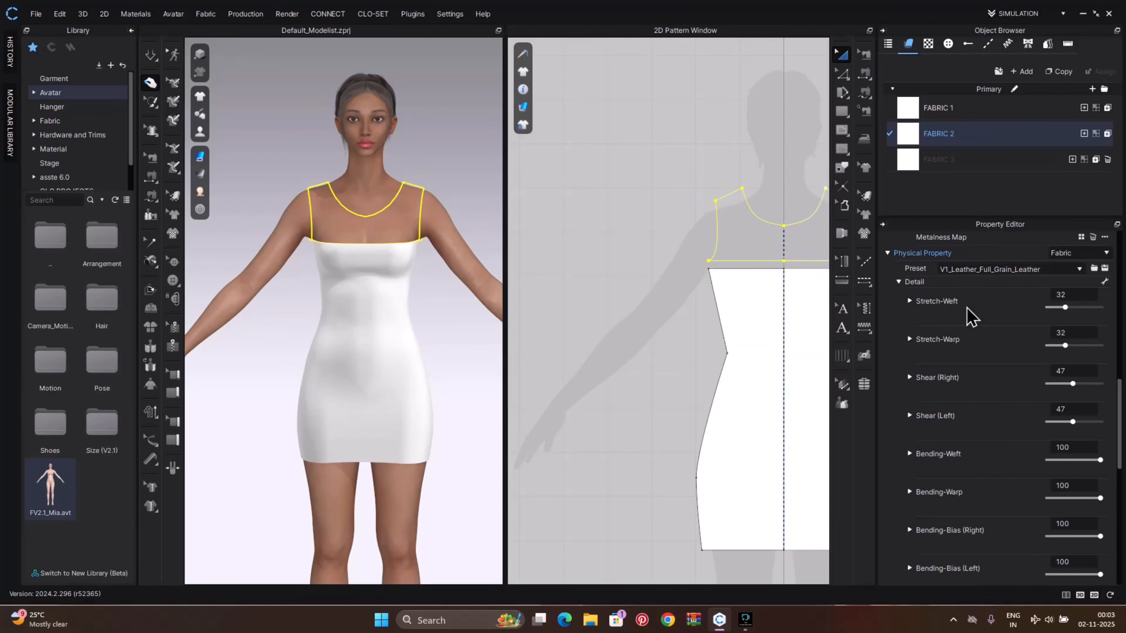
{"action": "left_click_drag", "start_coordinate": [1069, 307], "coordinate": [1103, 309]}
{"action": "left_click_drag", "start_coordinate": [1064, 345], "coordinate": [1114, 347]}
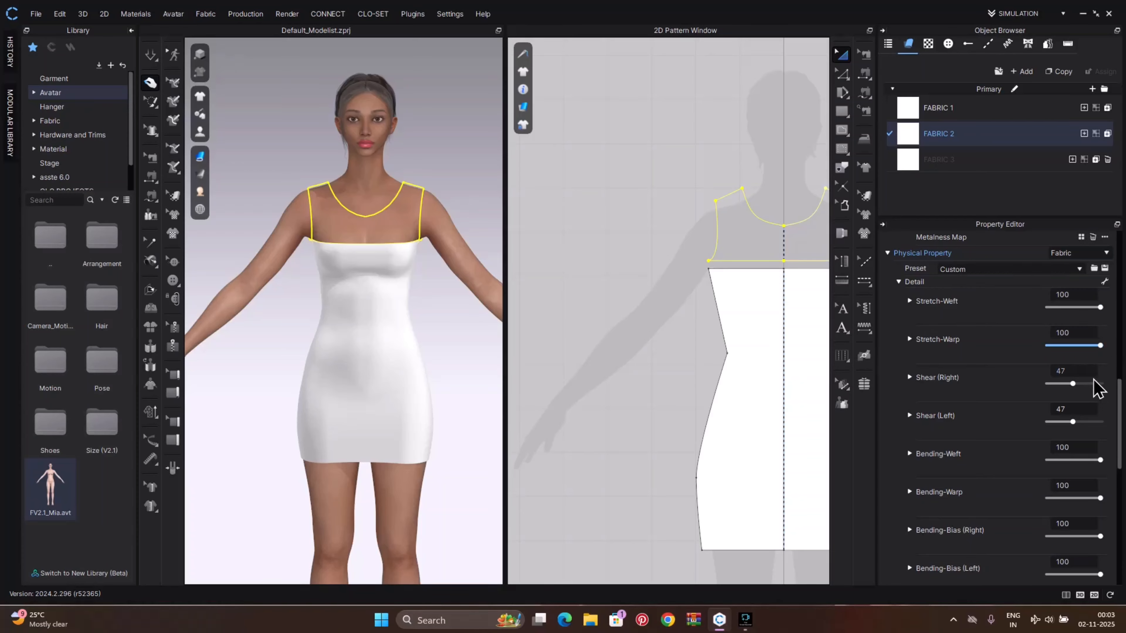
{"action": "left_click_drag", "start_coordinate": [1073, 383], "coordinate": [1121, 380]}
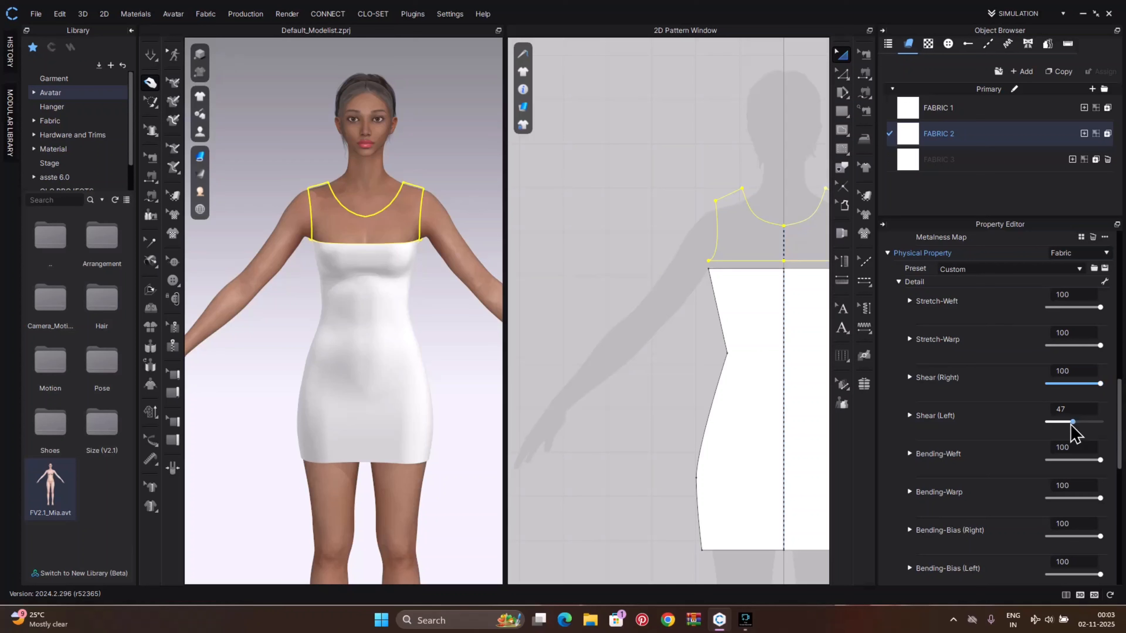
{"action": "left_click_drag", "start_coordinate": [1072, 421], "coordinate": [1119, 422]}
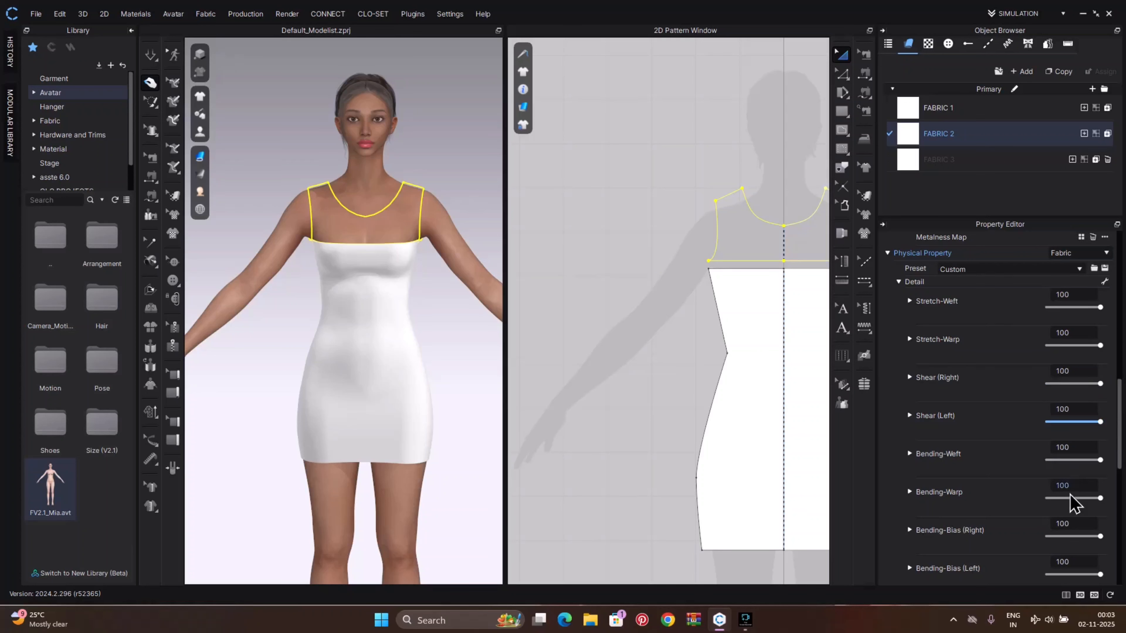
{"action": "scroll", "coordinate": [1055, 519], "scroll_direction": "down", "scroll_amount": 5}
{"action": "scroll", "coordinate": [1054, 525], "scroll_direction": "down", "scroll_amount": 6}
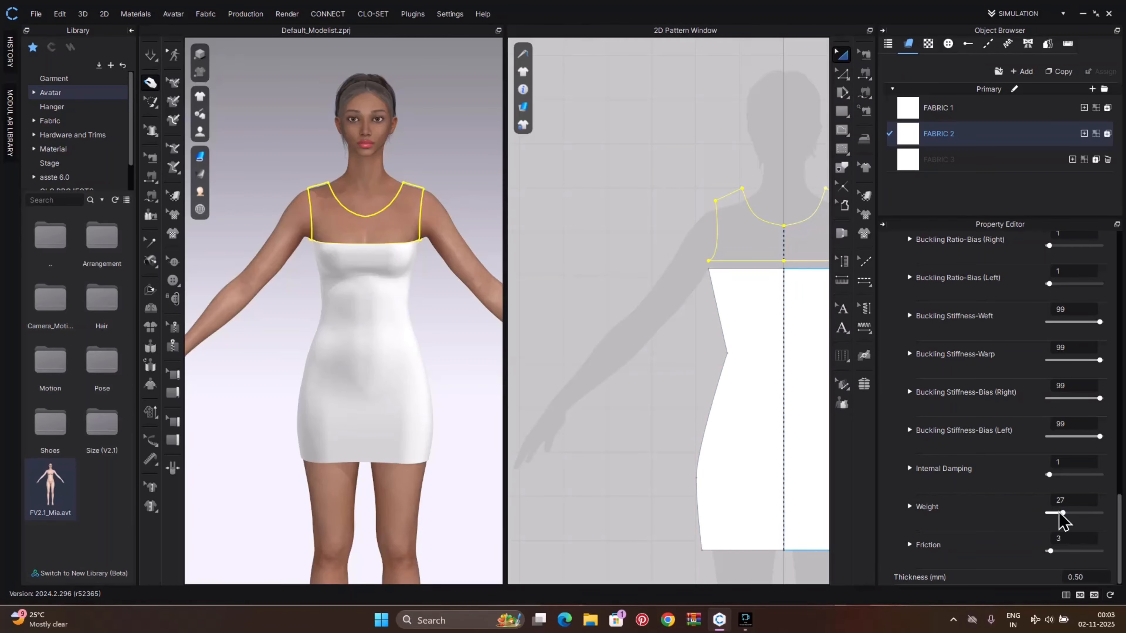
{"action": "left_click_drag", "start_coordinate": [1061, 513], "coordinate": [1121, 504]}
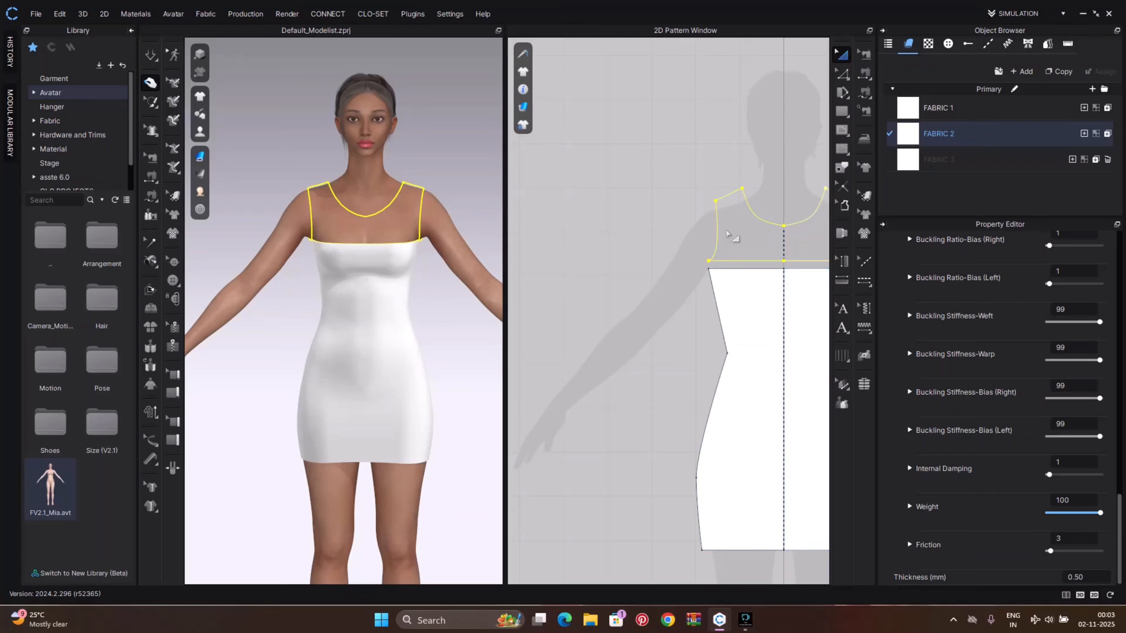
Set FABRIC 2's material opacity to 100 so the upper dress piece shows
{"action": "left_click", "coordinate": [764, 233]}
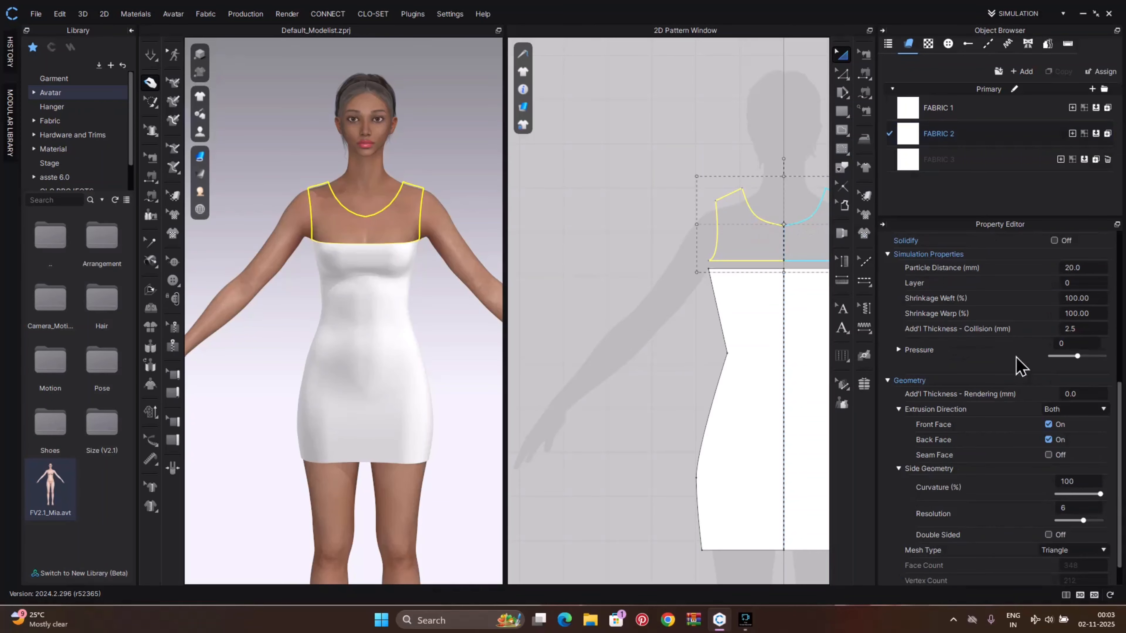
{"action": "scroll", "coordinate": [998, 399], "scroll_direction": "up", "scroll_amount": 8}
{"action": "scroll", "coordinate": [999, 399], "scroll_direction": "down", "scroll_amount": 1}
{"action": "scroll", "coordinate": [999, 399], "scroll_direction": "up", "scroll_amount": 1}
{"action": "left_click", "coordinate": [947, 159]}
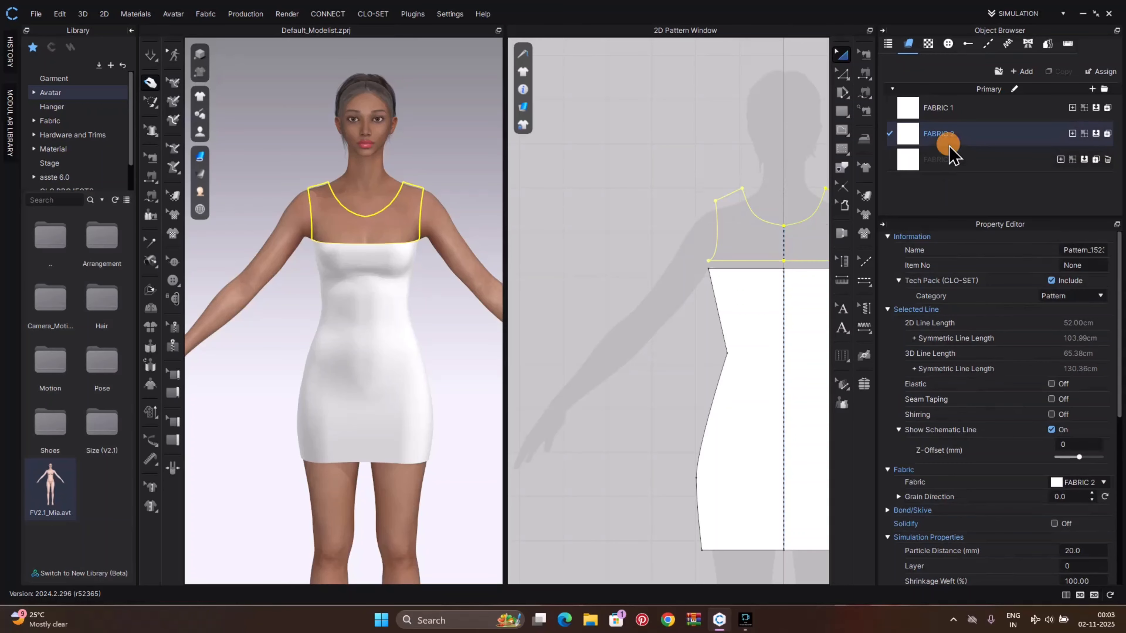
{"action": "scroll", "coordinate": [997, 462], "scroll_direction": "up", "scroll_amount": 5}
{"action": "scroll", "coordinate": [1052, 463], "scroll_direction": "up", "scroll_amount": 5}
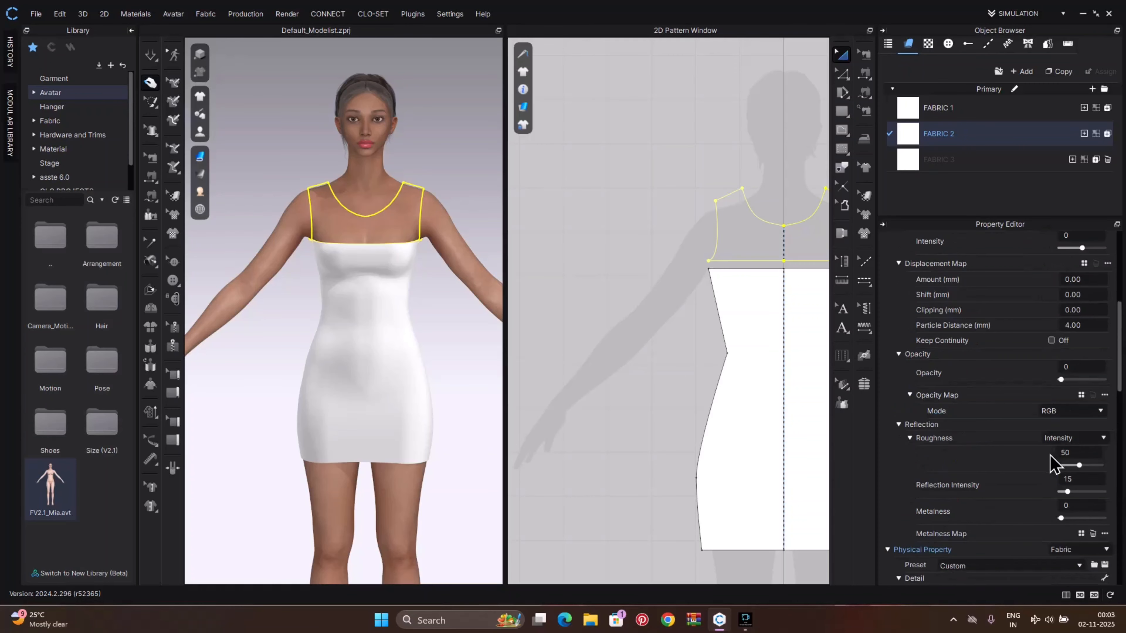
{"action": "scroll", "coordinate": [1063, 370], "scroll_direction": "up", "scroll_amount": 4}
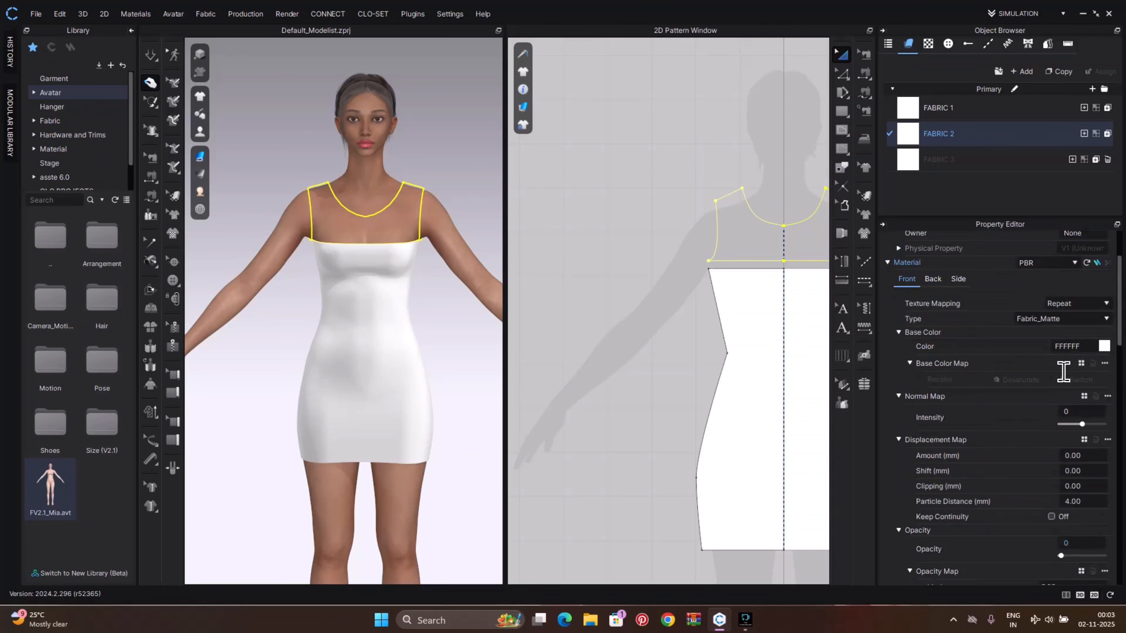
{"action": "scroll", "coordinate": [1063, 370], "scroll_direction": "down", "scroll_amount": 5}
{"action": "scroll", "coordinate": [1059, 421], "scroll_direction": "up", "scroll_amount": 2}
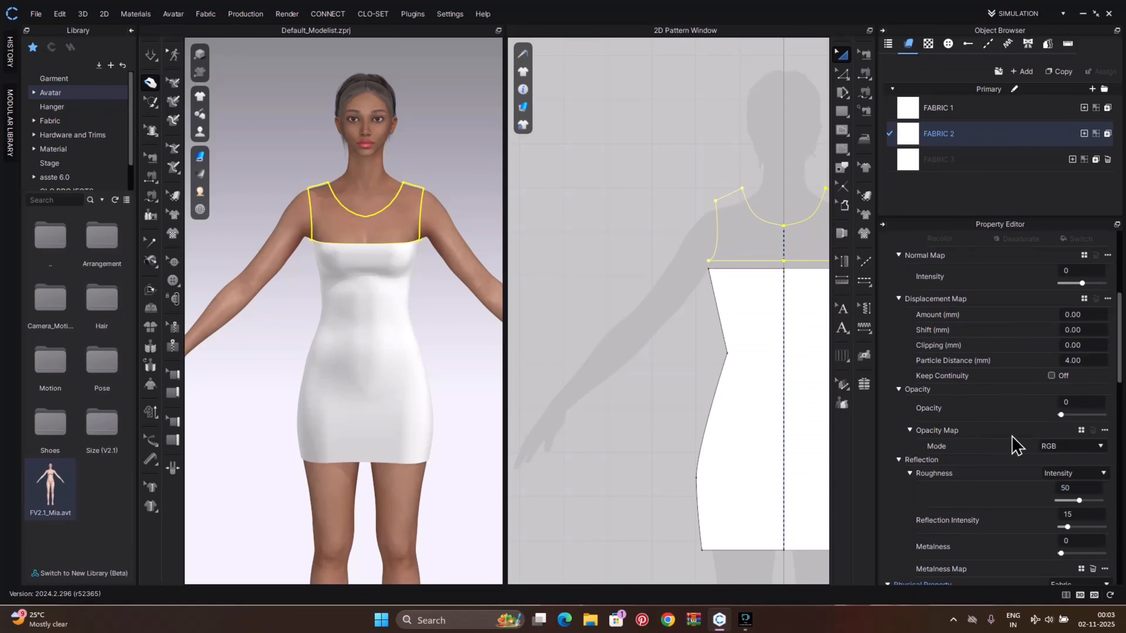
{"action": "scroll", "coordinate": [1038, 448], "scroll_direction": "up", "scroll_amount": 8}
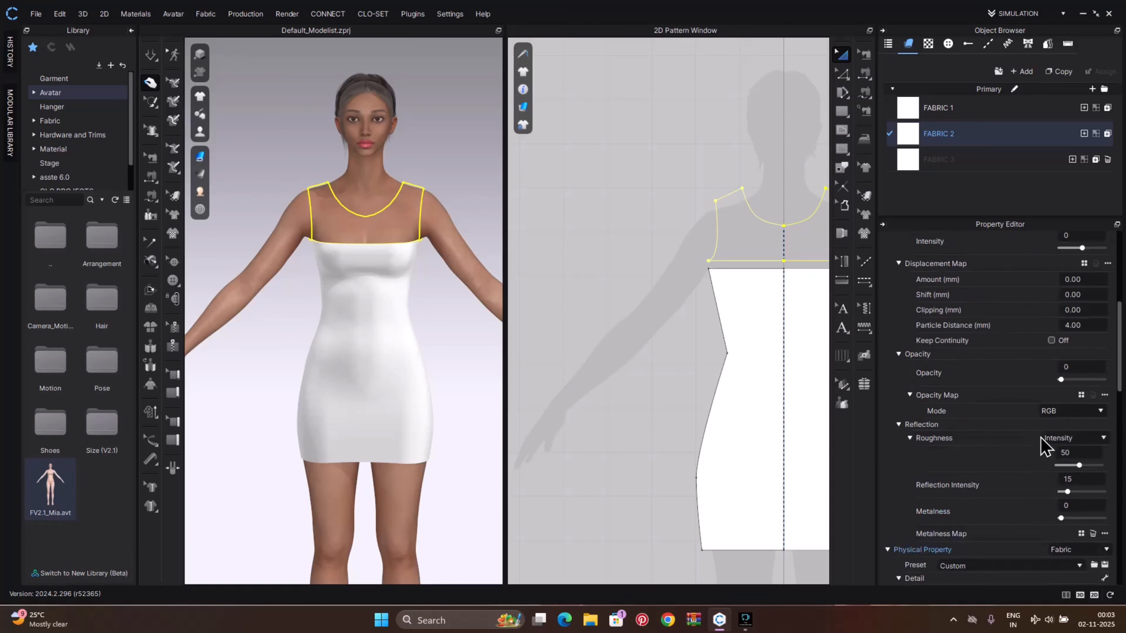
{"action": "scroll", "coordinate": [1011, 417], "scroll_direction": "down", "scroll_amount": 4}
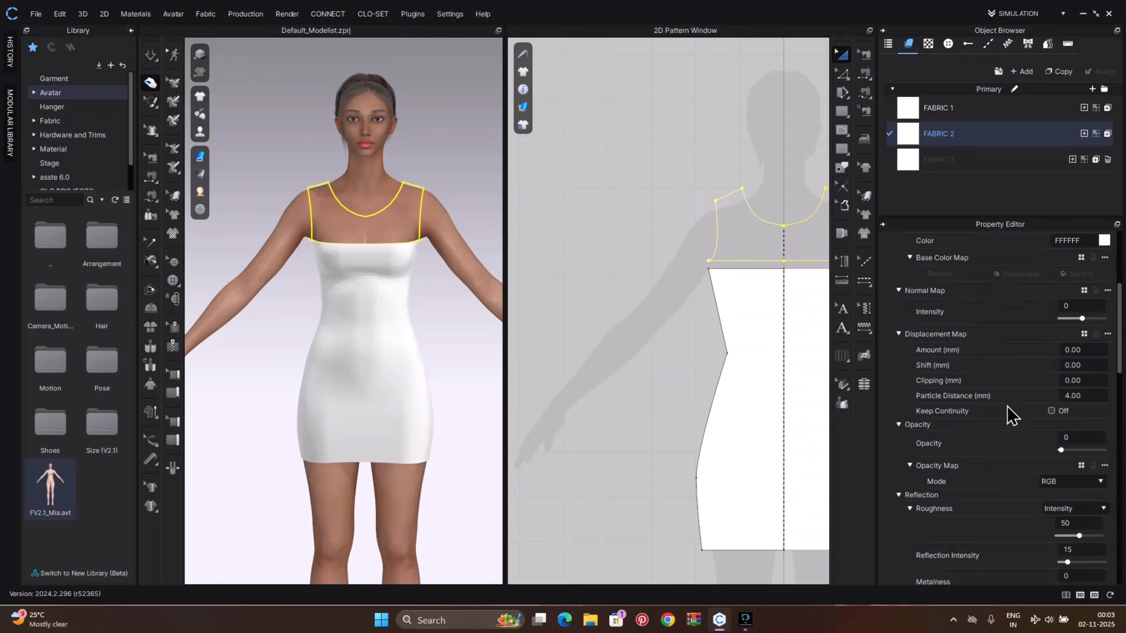
{"action": "scroll", "coordinate": [1011, 417], "scroll_direction": "up", "scroll_amount": 10}
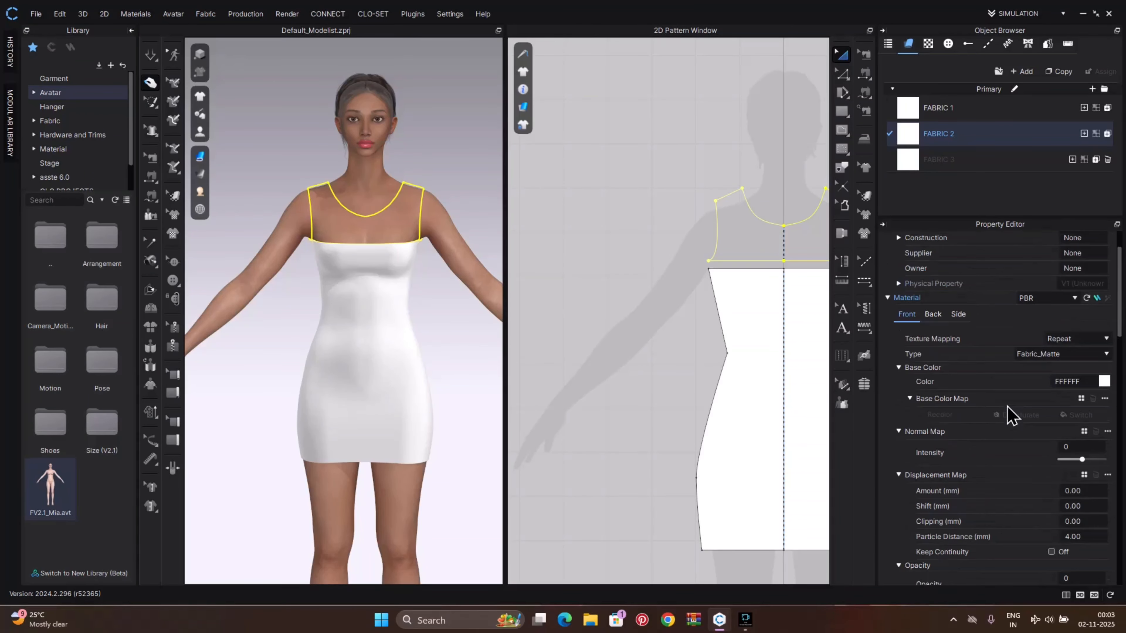
{"action": "scroll", "coordinate": [1010, 416], "scroll_direction": "down", "scroll_amount": 13}
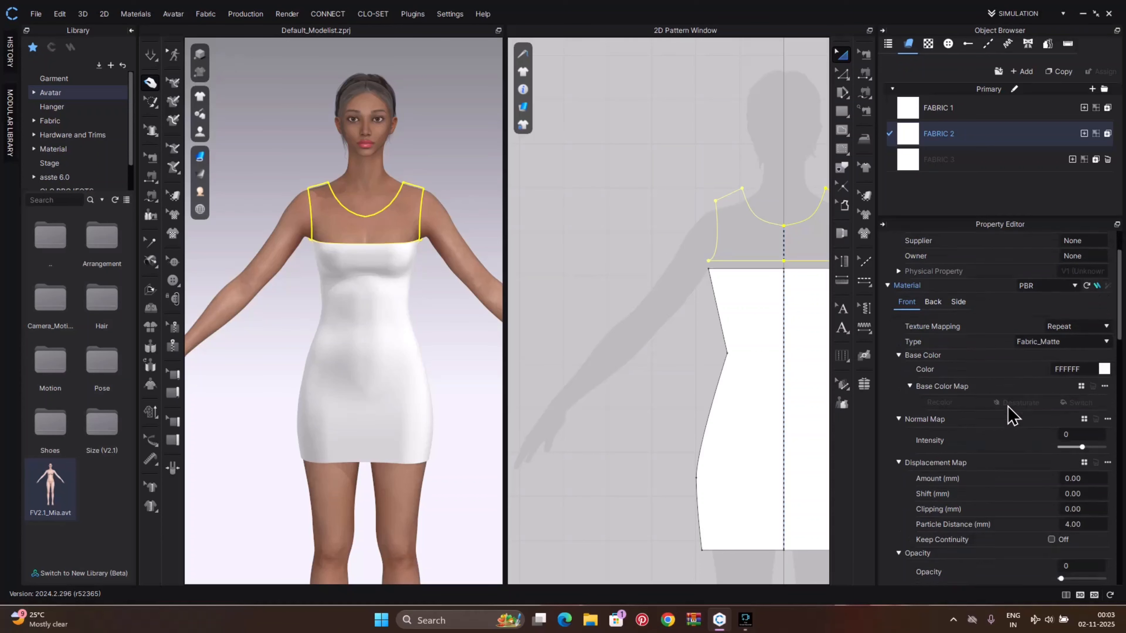
{"action": "scroll", "coordinate": [1012, 416], "scroll_direction": "down", "scroll_amount": 2}
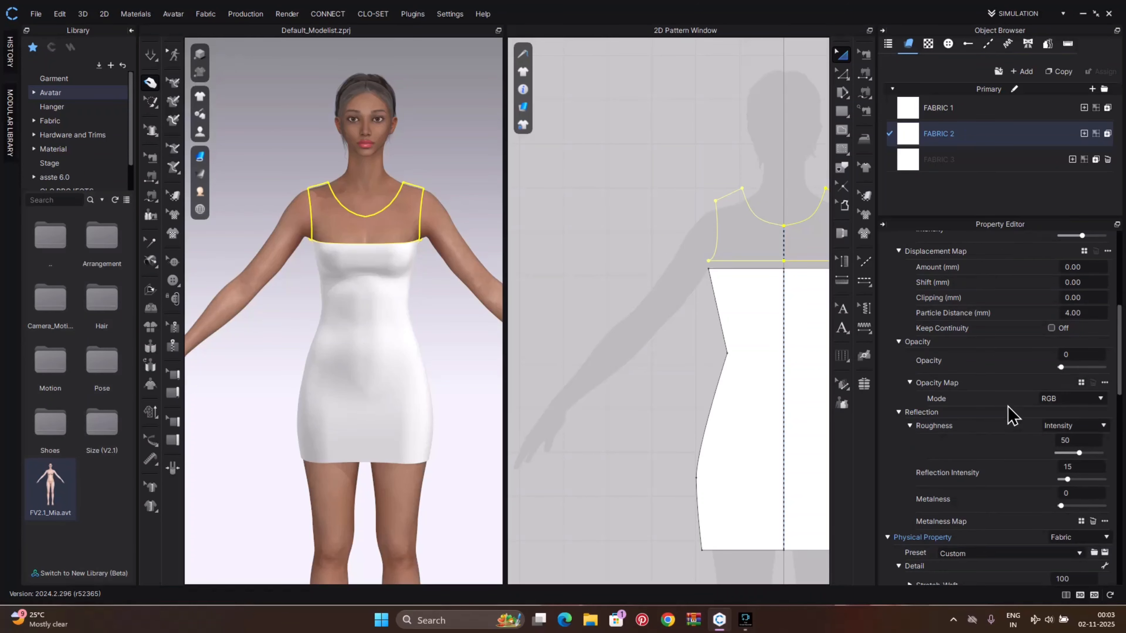
{"action": "left_click_drag", "start_coordinate": [1060, 367], "coordinate": [1113, 367]}
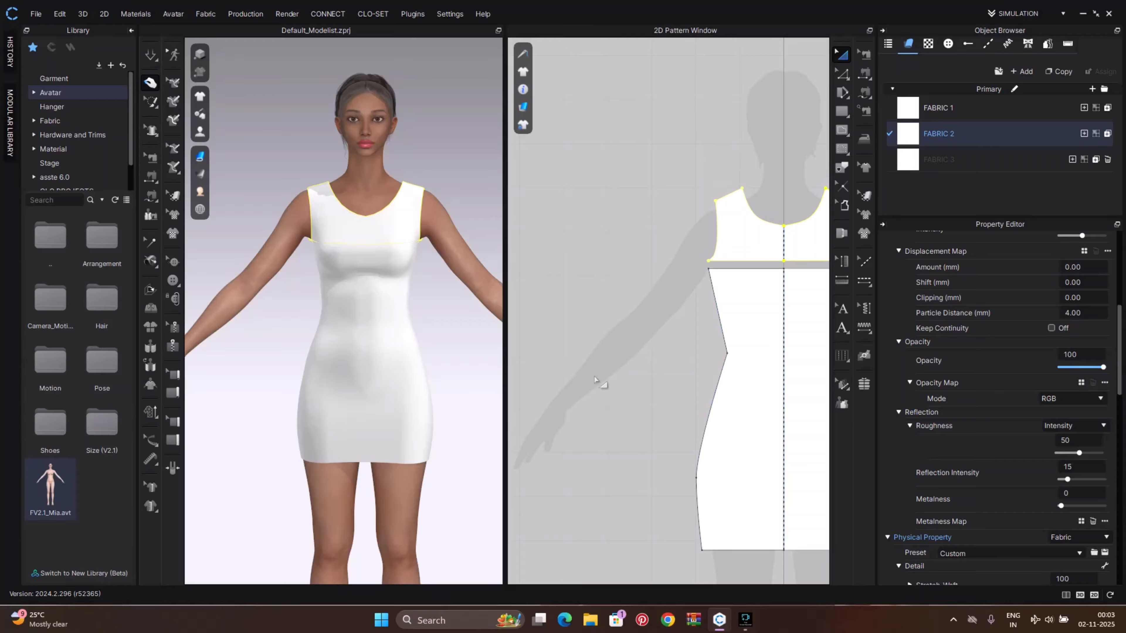
Orbit around the dress in the 3D view to inspect it from the side and back
{"action": "left_click", "coordinate": [454, 334]}
{"action": "right_click_drag", "start_coordinate": [450, 333], "coordinate": [476, 335]}
{"action": "key", "text": "q"}
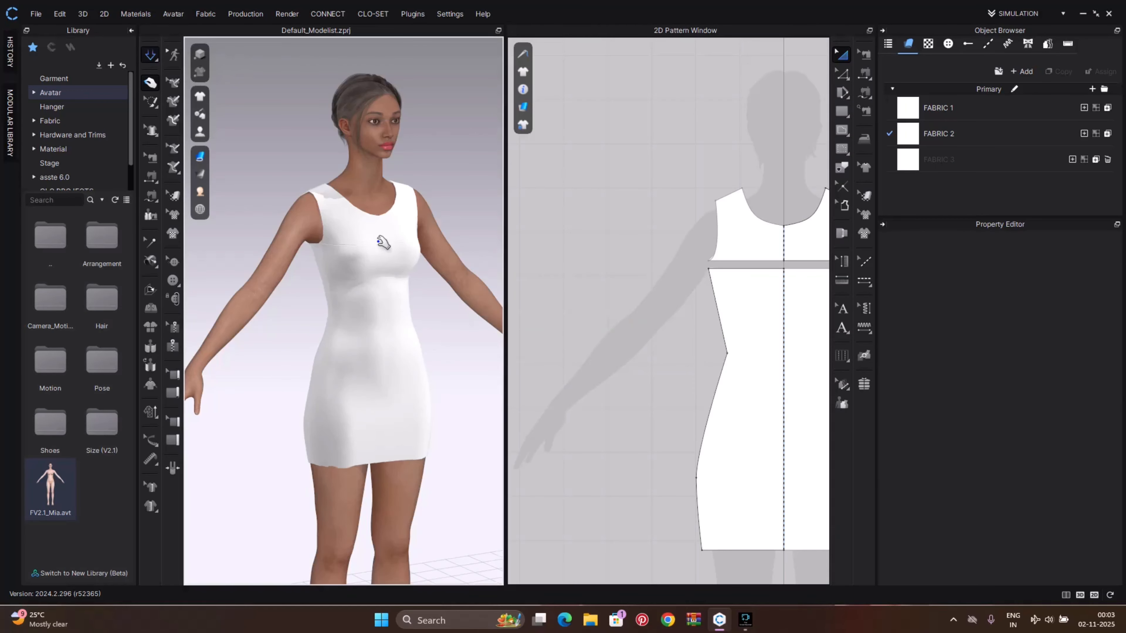
{"action": "left_click", "coordinate": [401, 235]}
{"action": "left_click_drag", "start_coordinate": [401, 235], "coordinate": [454, 207]}
{"action": "left_click", "coordinate": [461, 325]}
{"action": "right_click_drag", "start_coordinate": [461, 324], "coordinate": [369, 264]}
{"action": "left_click", "coordinate": [422, 280]}
{"action": "left_click", "coordinate": [465, 335]}
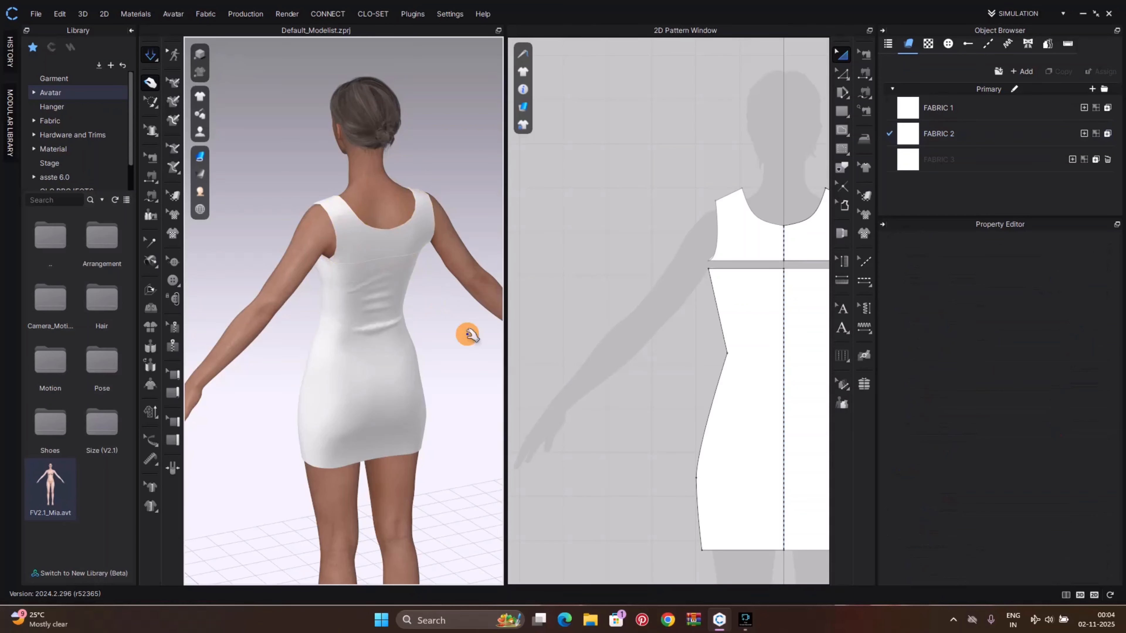
Select the front and back lower dress pieces and inspect how they fit from several angles
{"action": "left_click", "coordinate": [395, 327]}
{"action": "left_click_drag", "start_coordinate": [395, 395], "coordinate": [383, 479]}
{"action": "left_click", "coordinate": [501, 451]}
{"action": "right_click_drag", "start_coordinate": [465, 440], "coordinate": [669, 432]}
{"action": "left_click_drag", "start_coordinate": [414, 440], "coordinate": [407, 470]}
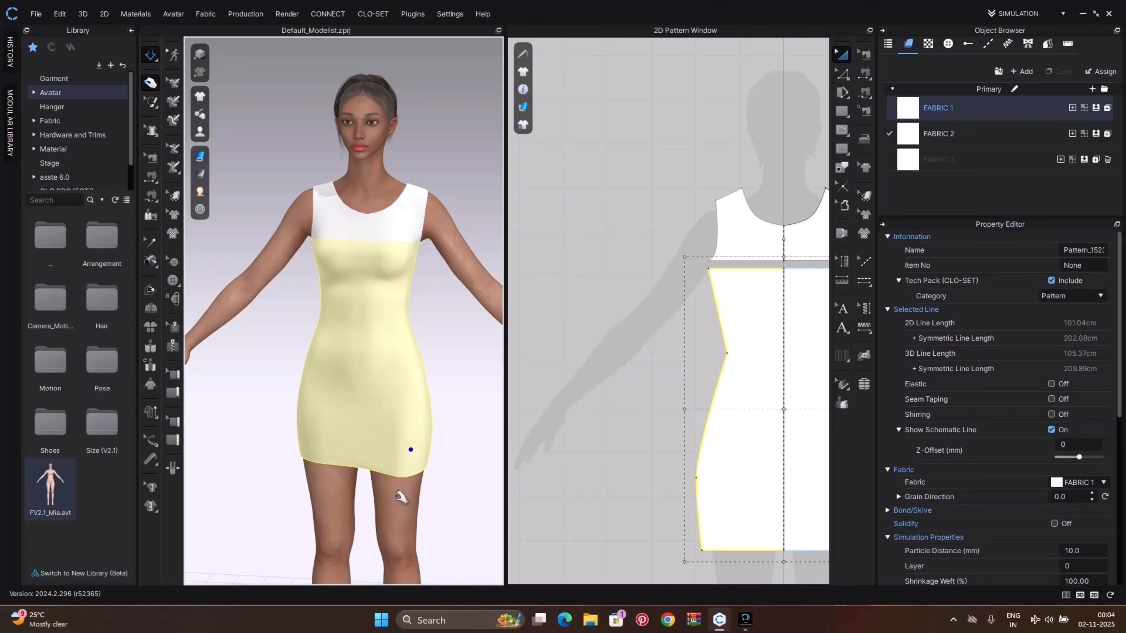
{"action": "left_click_drag", "start_coordinate": [310, 445], "coordinate": [303, 563]}
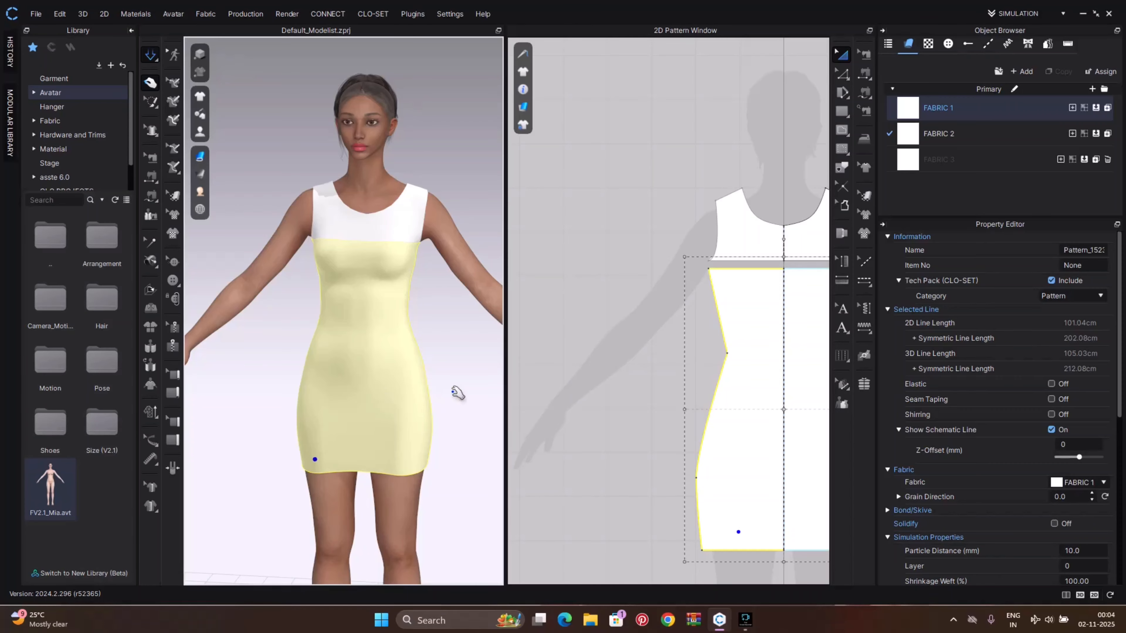
{"action": "left_click", "coordinate": [456, 394]}
{"action": "right_click_drag", "start_coordinate": [455, 397], "coordinate": [235, 405]}
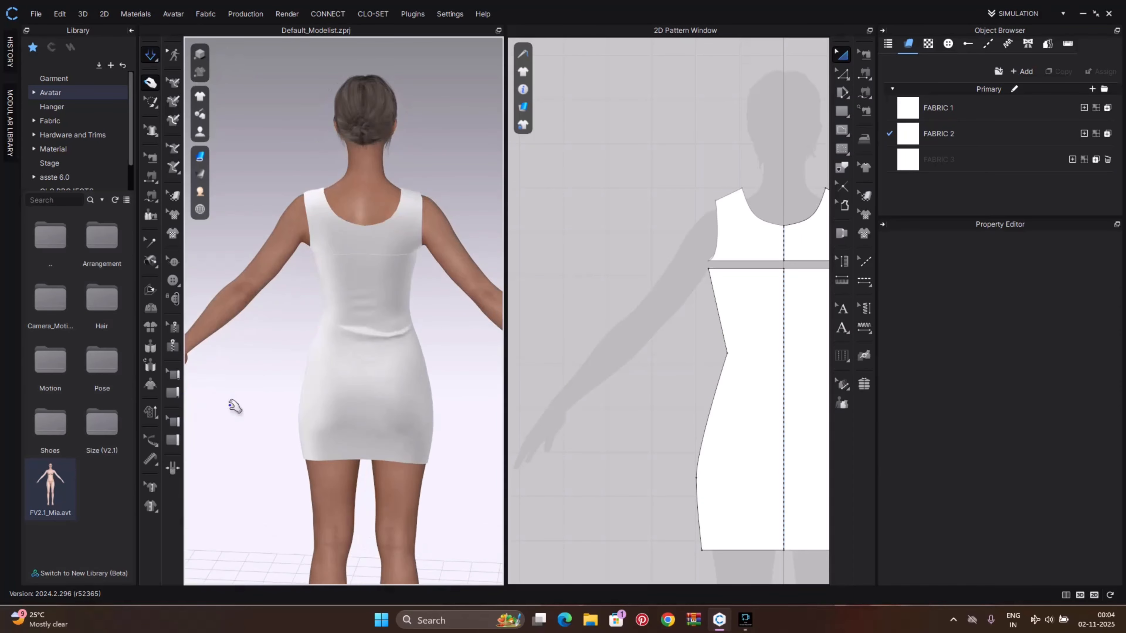
{"action": "left_click", "coordinate": [365, 440]}
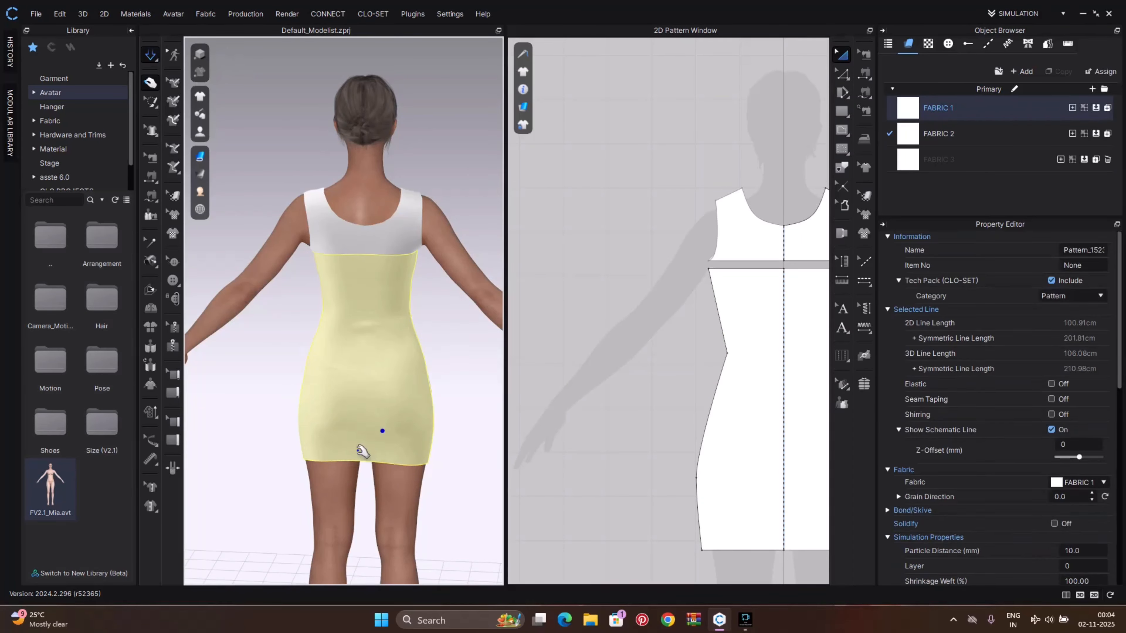
{"action": "left_click", "coordinate": [483, 426]}
{"action": "right_click_drag", "start_coordinate": [483, 425], "coordinate": [218, 407]}
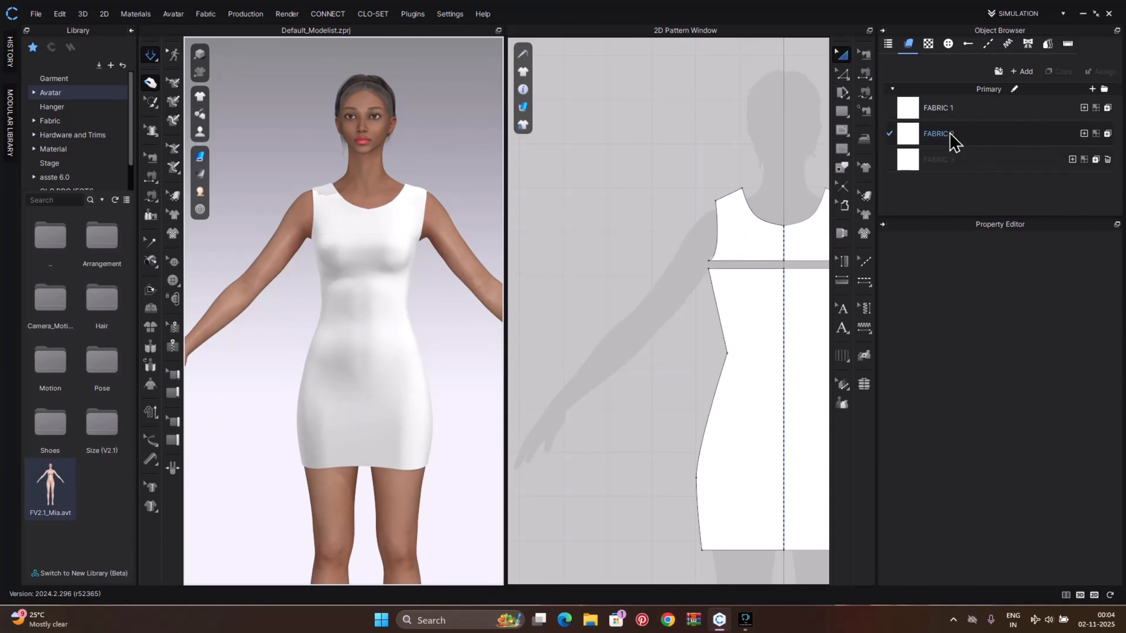
Set FABRIC 2's opacity to 0 to hide the upper dress piece again
{"action": "left_click", "coordinate": [978, 143]}
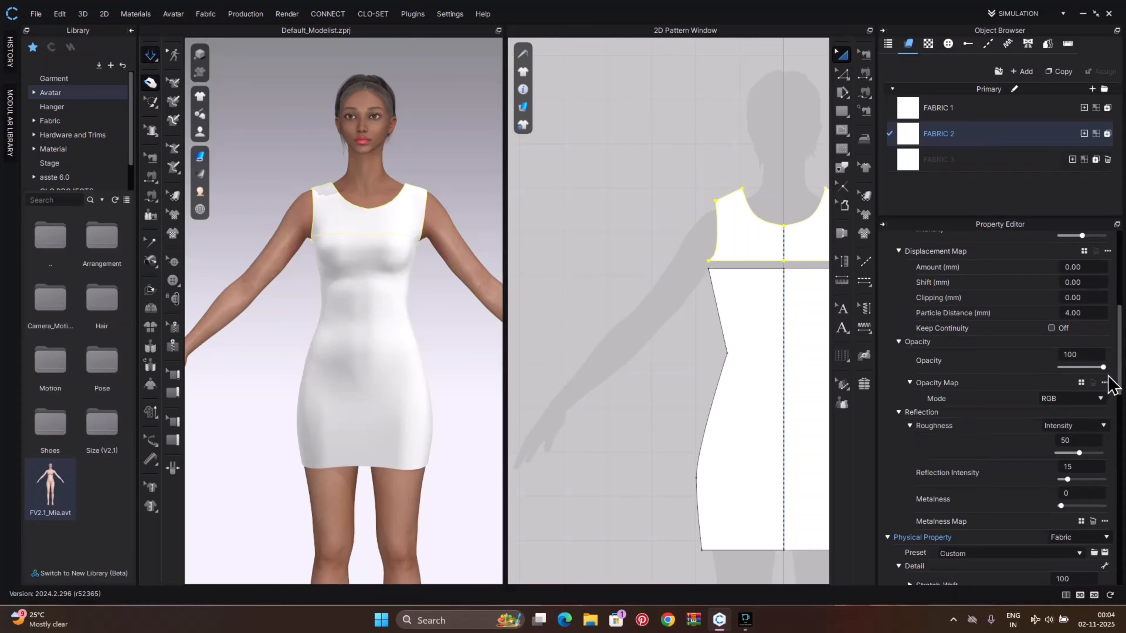
{"action": "left_click_drag", "start_coordinate": [1103, 367], "coordinate": [1040, 364]}
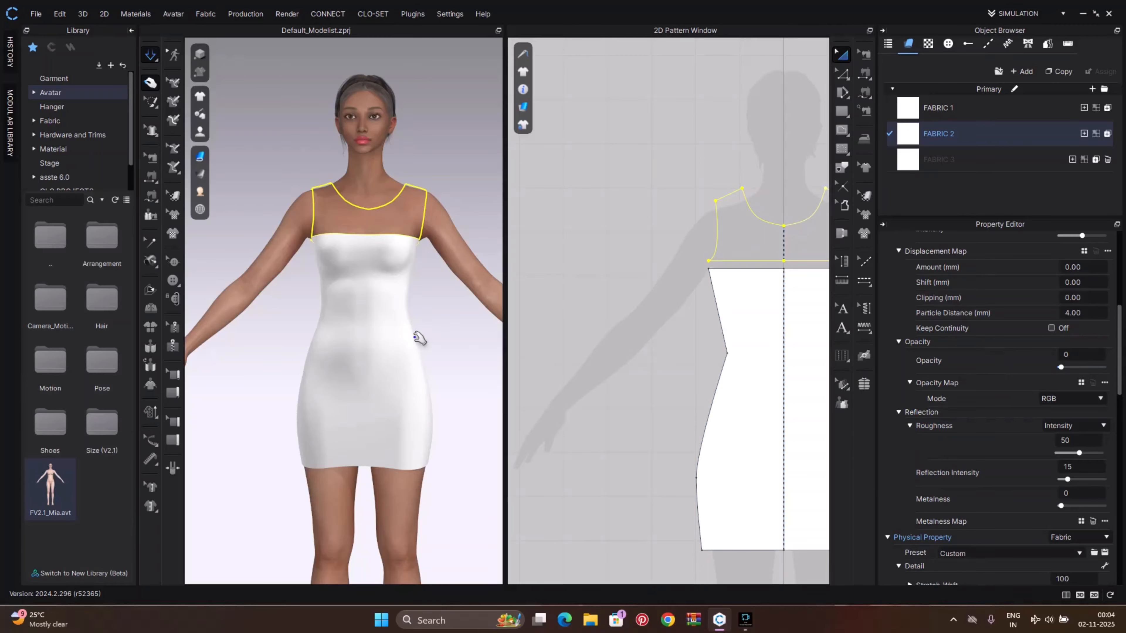
{"action": "left_click", "coordinate": [455, 328]}
{"action": "mouse_move", "coordinate": [452, 327]}
{"action": "right_mouse_down"}
{"action": "mouse_move", "coordinate": [440, 327]}
{"action": "mouse_move", "coordinate": [493, 322]}
{"action": "mouse_move", "coordinate": [463, 325]}
{"action": "right_mouse_up"}
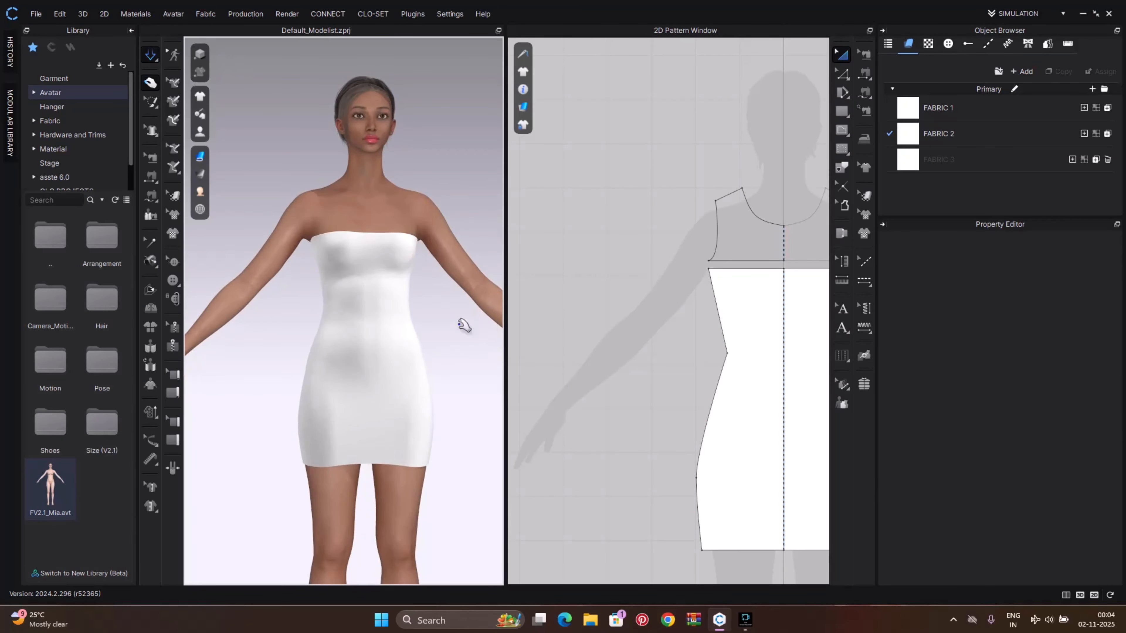
Remove linked editing from the front dress piece's center line with the Edit Pattern tool
{"action": "right_click_drag", "start_coordinate": [725, 332], "coordinate": [630, 302]}
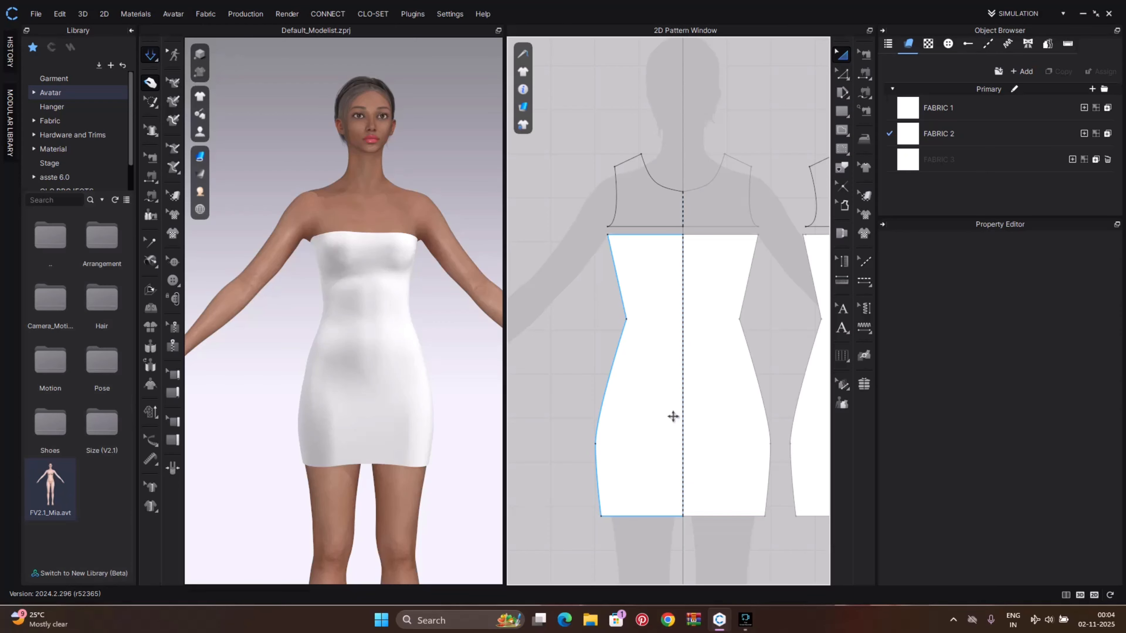
{"action": "key", "text": "z"}
{"action": "right_click", "coordinate": [683, 420]}
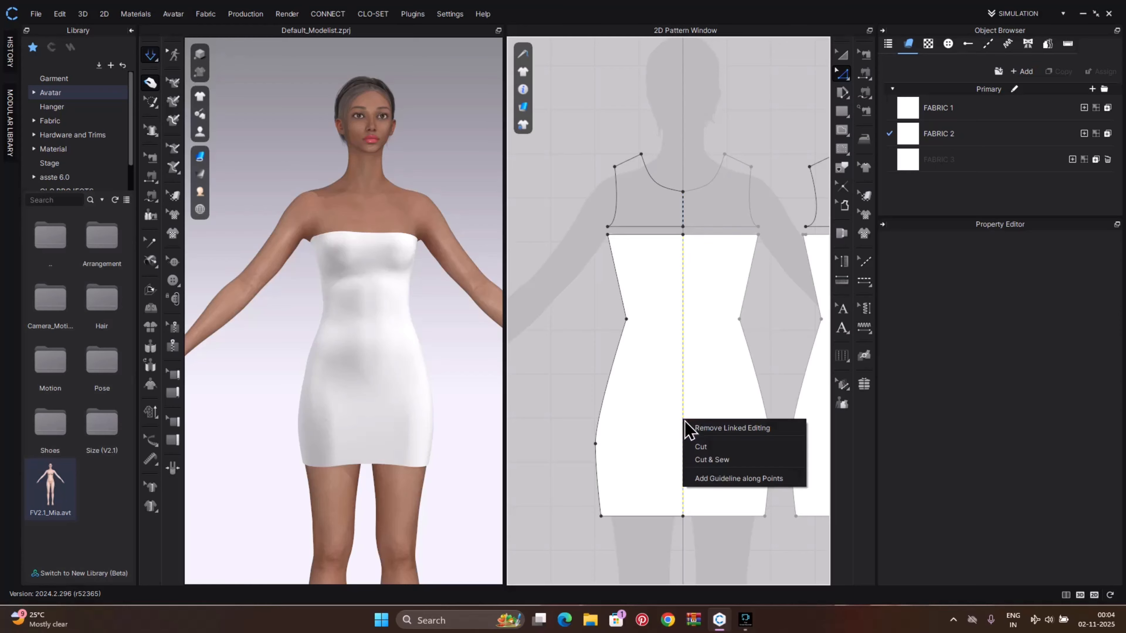
{"action": "left_click", "coordinate": [696, 429]}
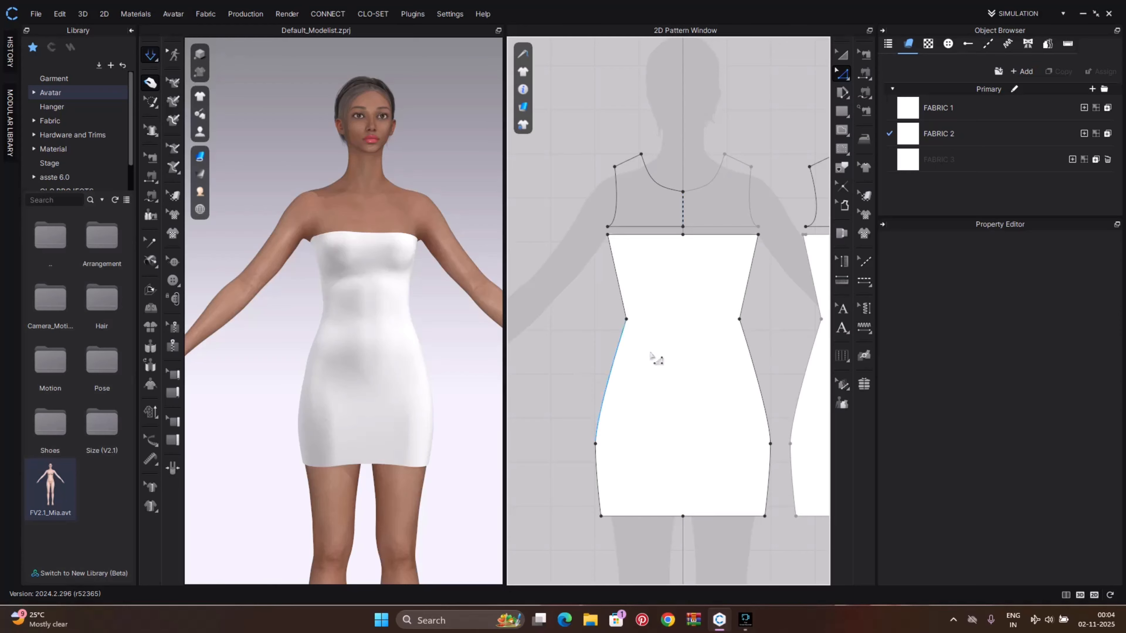
{"action": "key", "text": "8"}
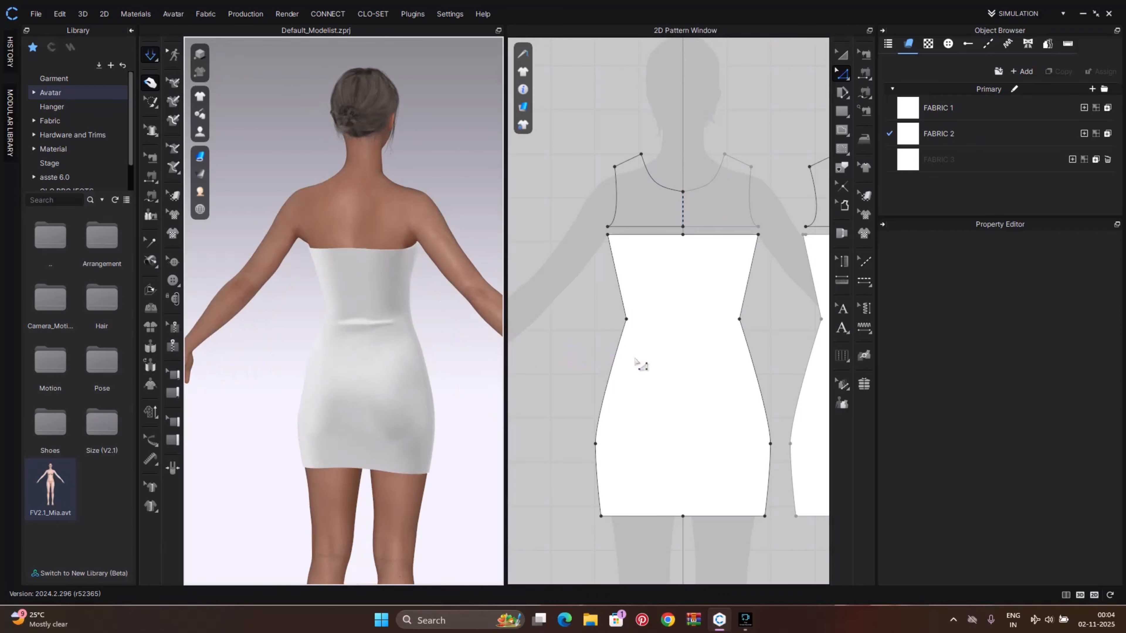
{"action": "scroll", "coordinate": [709, 394], "scroll_direction": "down", "scroll_amount": 3}
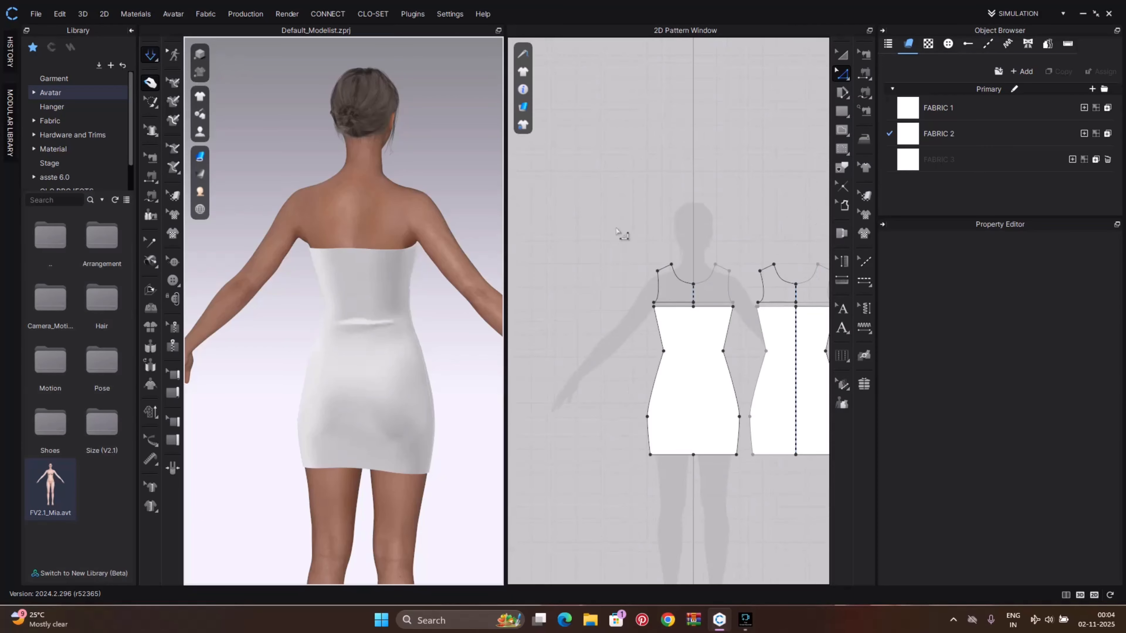
Draw a spiral internal line about 95 cm long on the upper part of the front dress piece
{"action": "scroll", "coordinate": [669, 379], "scroll_direction": "down", "scroll_amount": 1}
{"action": "middle_click_drag", "start_coordinate": [615, 402], "coordinate": [631, 389]}
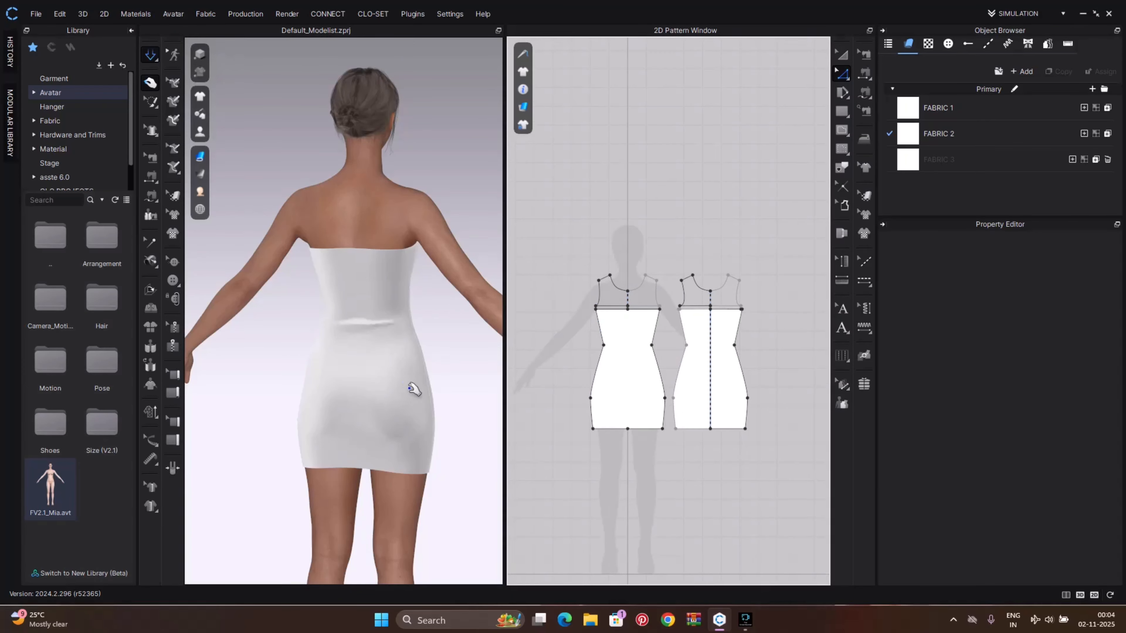
{"action": "right_click_drag", "start_coordinate": [424, 388], "coordinate": [239, 374]}
{"action": "scroll", "coordinate": [622, 360], "scroll_direction": "up", "scroll_amount": 5}
{"action": "middle_click_drag", "start_coordinate": [625, 359], "coordinate": [657, 421]}
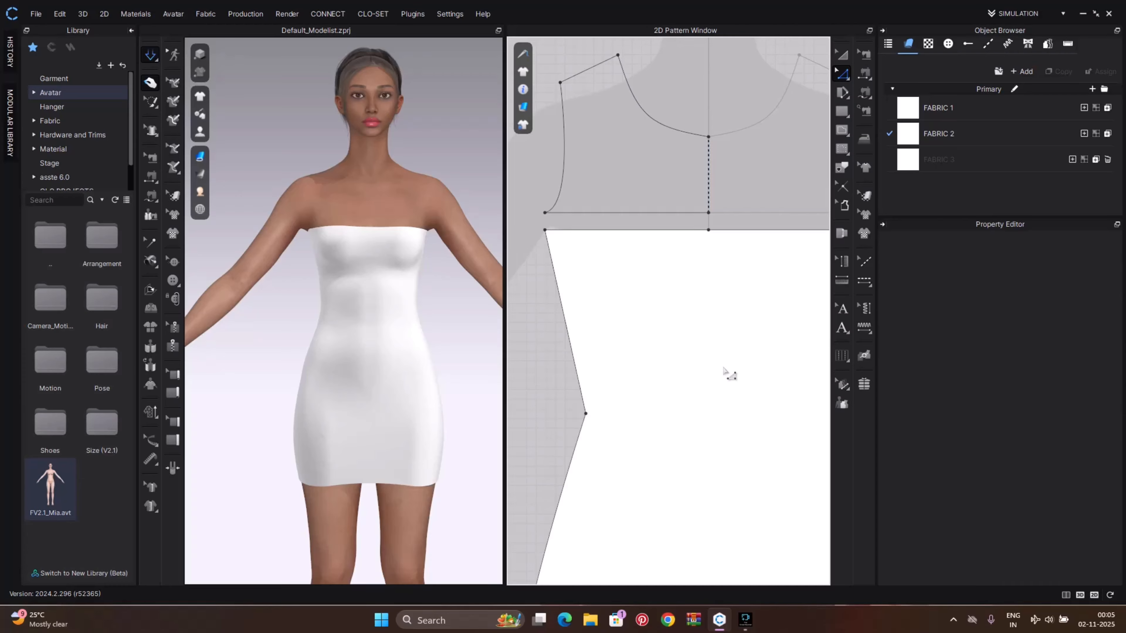
{"action": "key", "text": "s"}
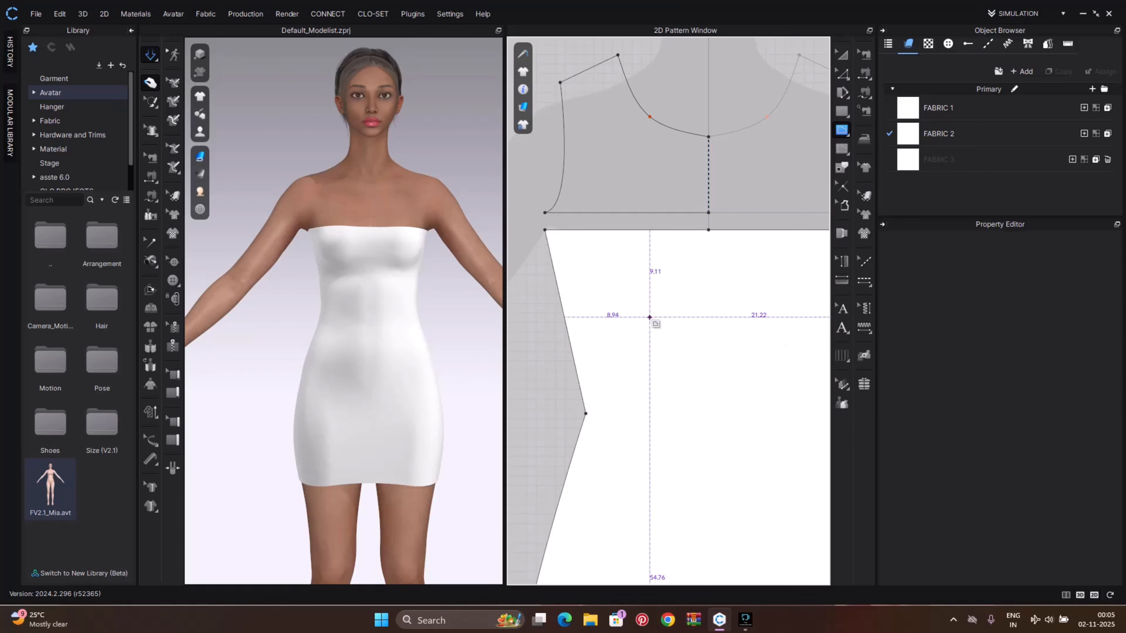
{"action": "left_click", "coordinate": [645, 327]}
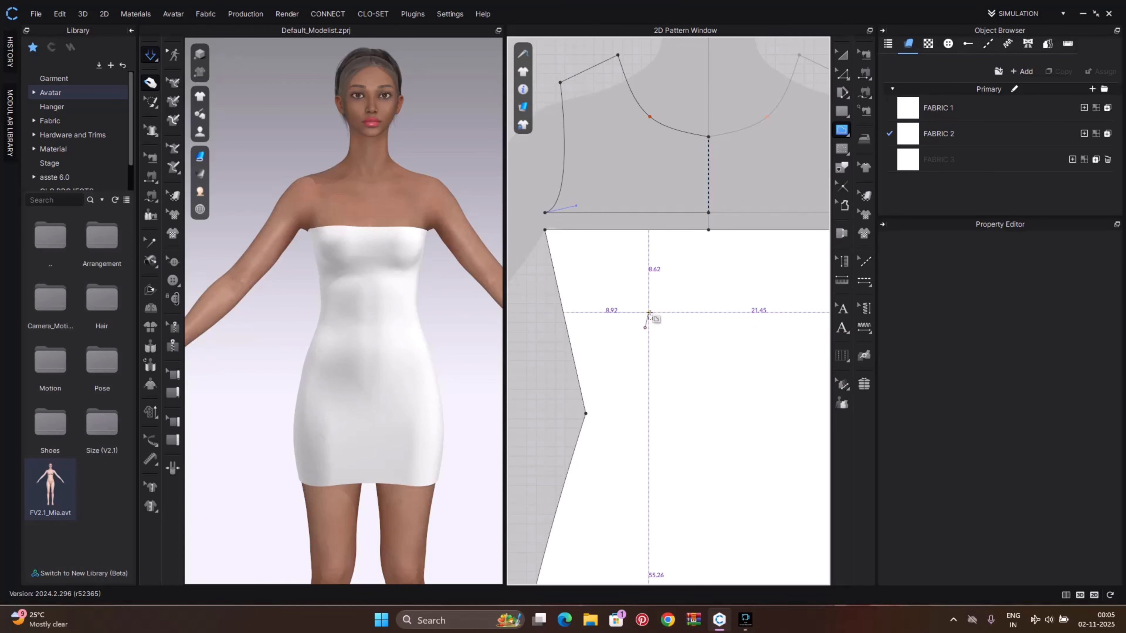
{"action": "left_click", "coordinate": [675, 328]}
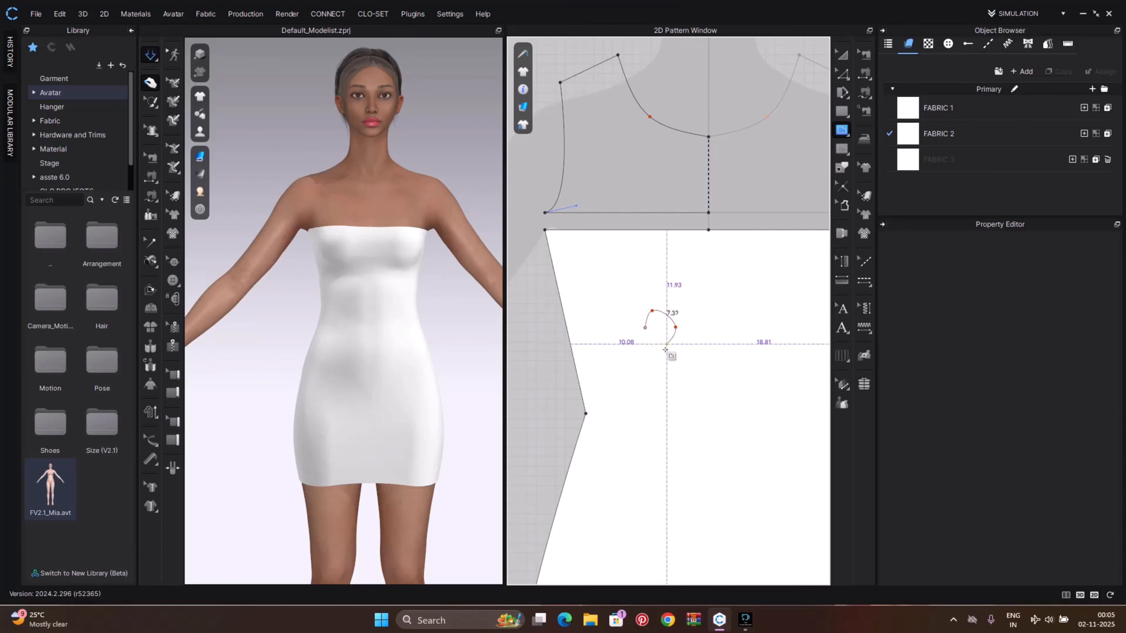
{"action": "left_click", "coordinate": [638, 343]}
{"action": "left_click", "coordinate": [633, 298]}
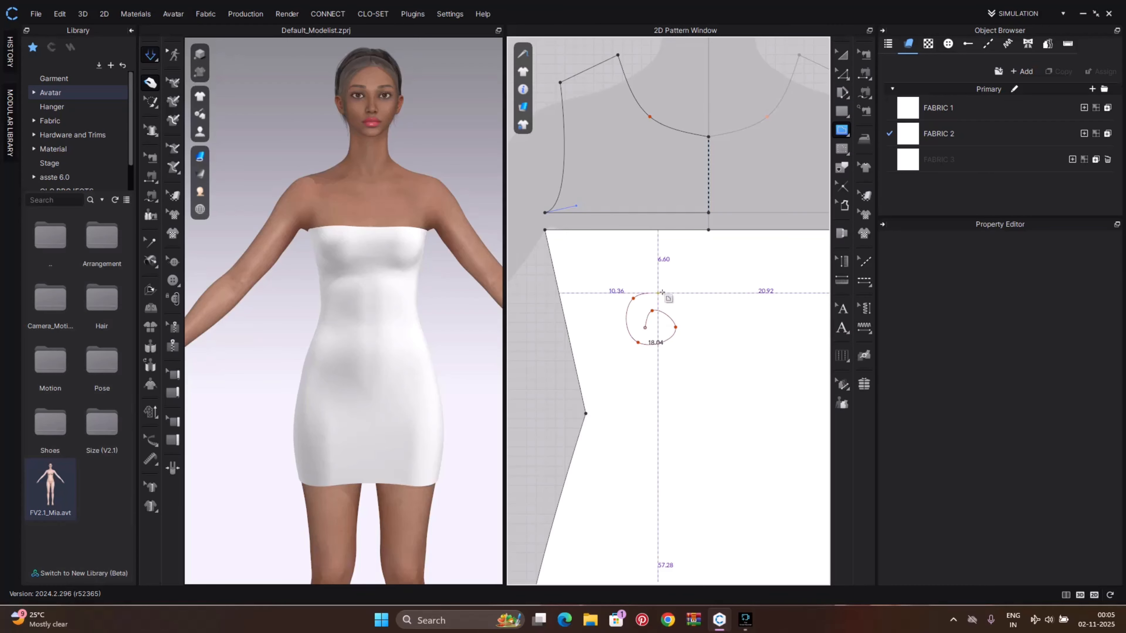
{"action": "left_click", "coordinate": [677, 297]}
{"action": "left_click", "coordinate": [687, 328]}
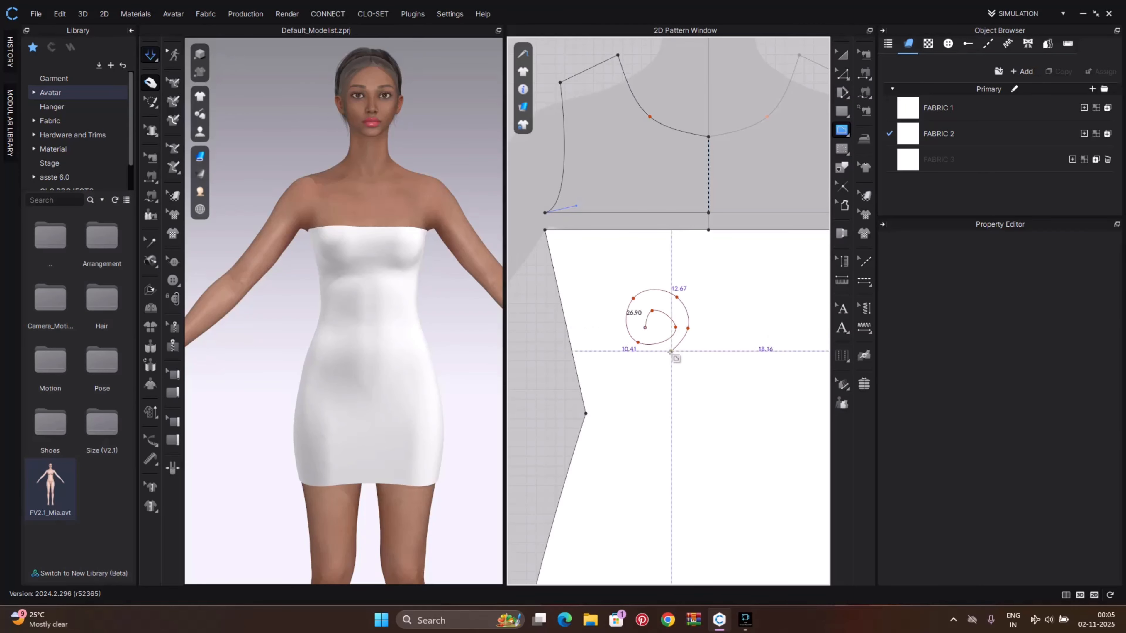
{"action": "left_click", "coordinate": [662, 355]}
{"action": "left_click", "coordinate": [622, 345]}
{"action": "left_click", "coordinate": [616, 313]}
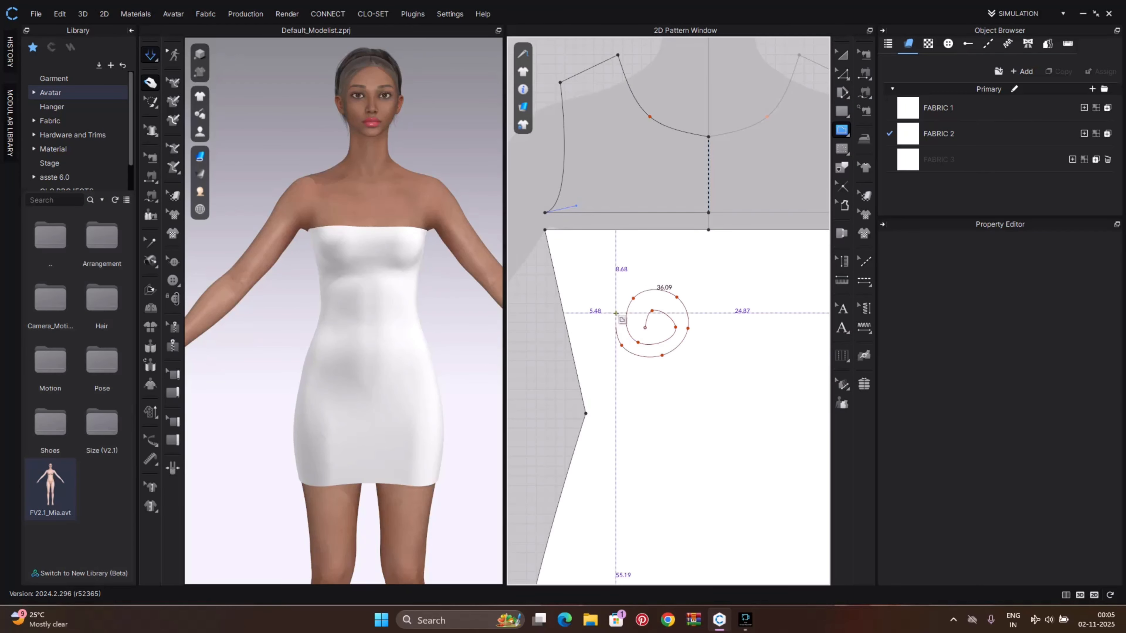
{"action": "left_click", "coordinate": [643, 280]}
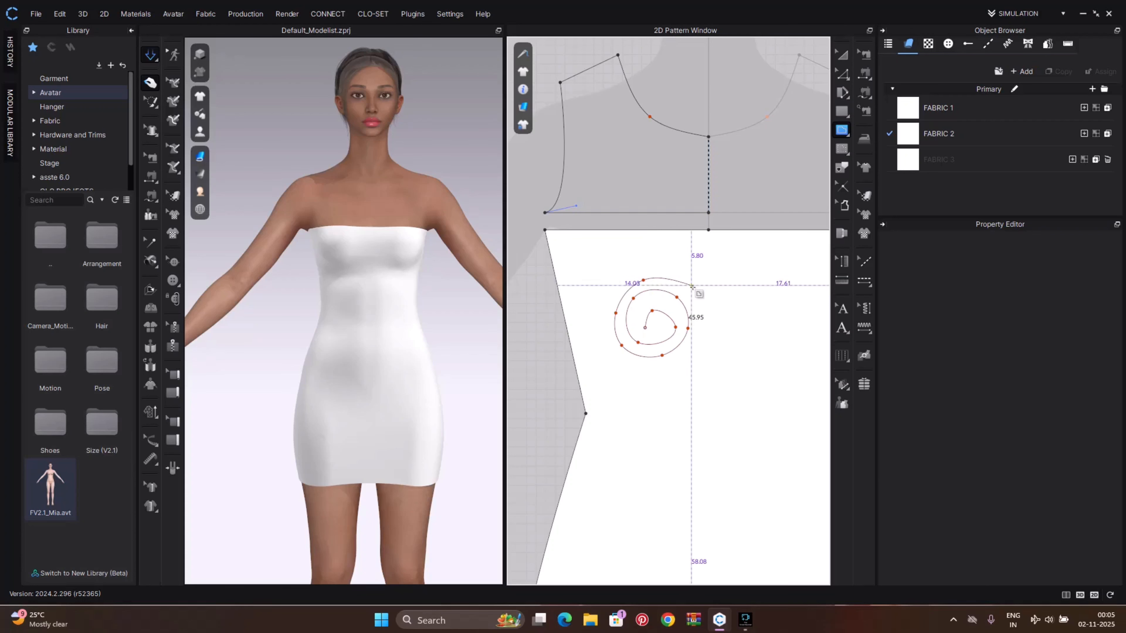
{"action": "left_click", "coordinate": [697, 295]}
{"action": "left_click", "coordinate": [696, 345]}
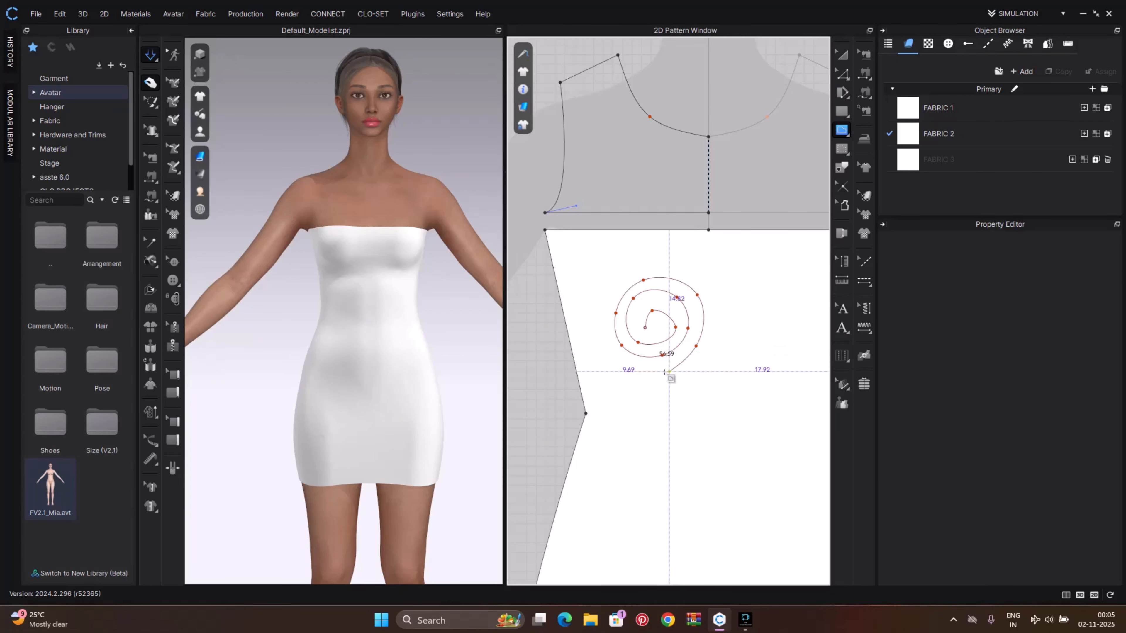
{"action": "left_click", "coordinate": [651, 372]}
{"action": "left_click", "coordinate": [600, 340]}
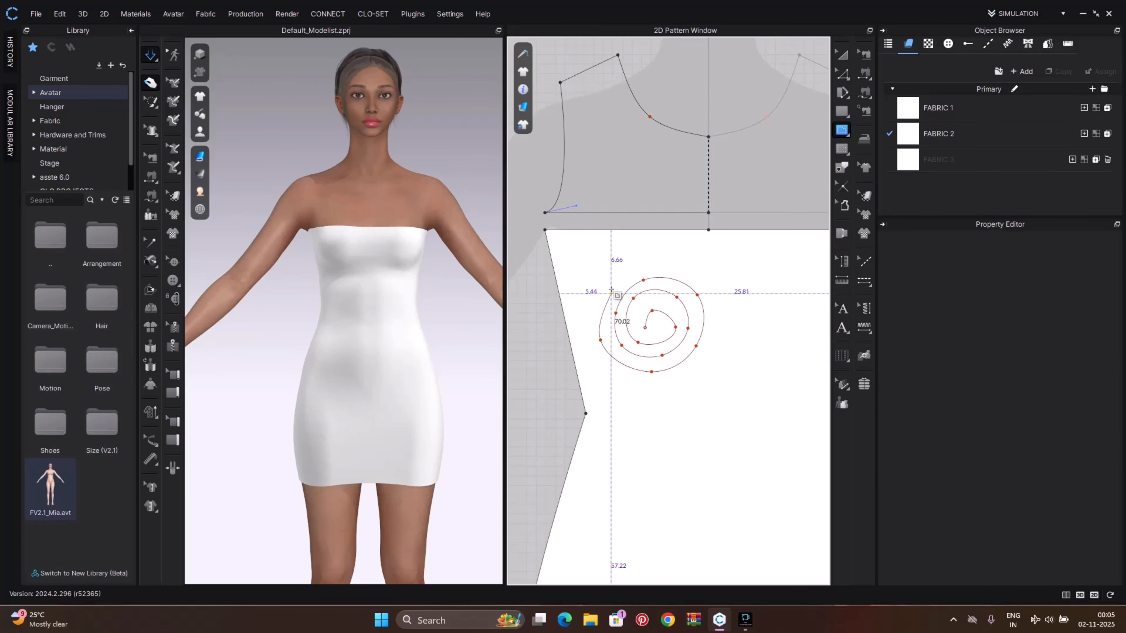
{"action": "left_click", "coordinate": [619, 271]}
{"action": "left_click", "coordinate": [675, 265]}
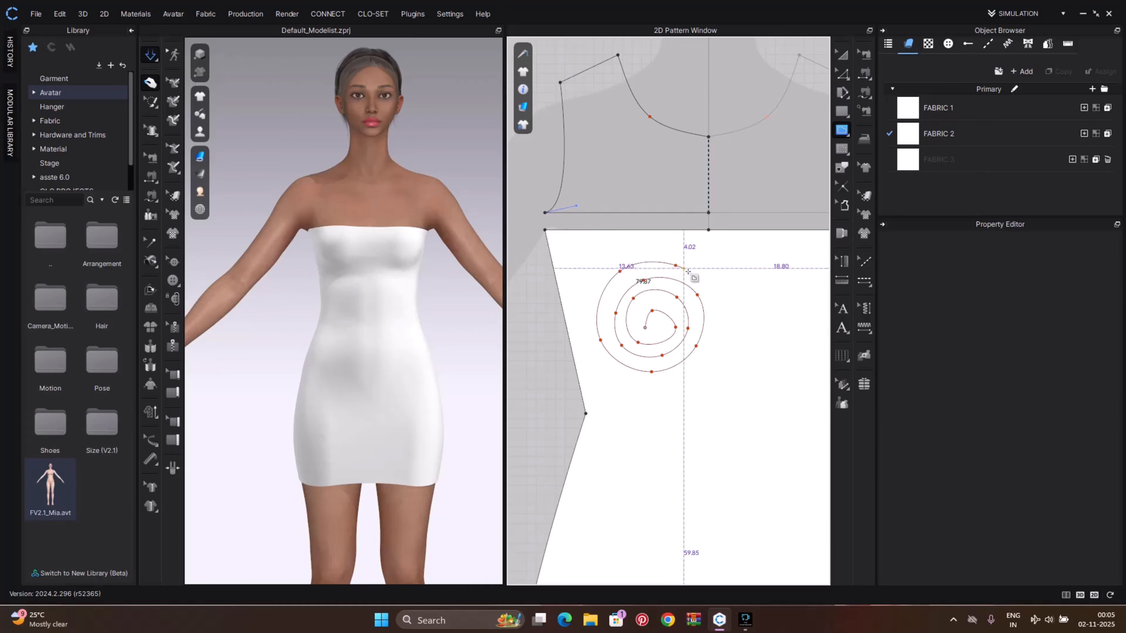
{"action": "left_click", "coordinate": [713, 292]}
{"action": "left_click", "coordinate": [706, 348]}
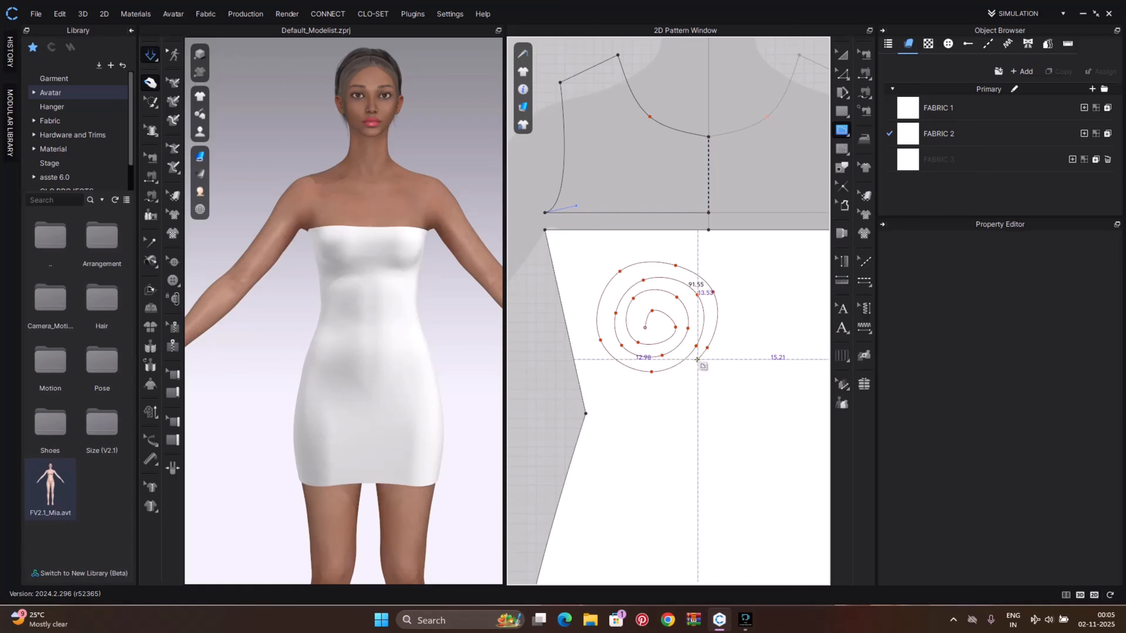
{"action": "left_click", "coordinate": [671, 368]}
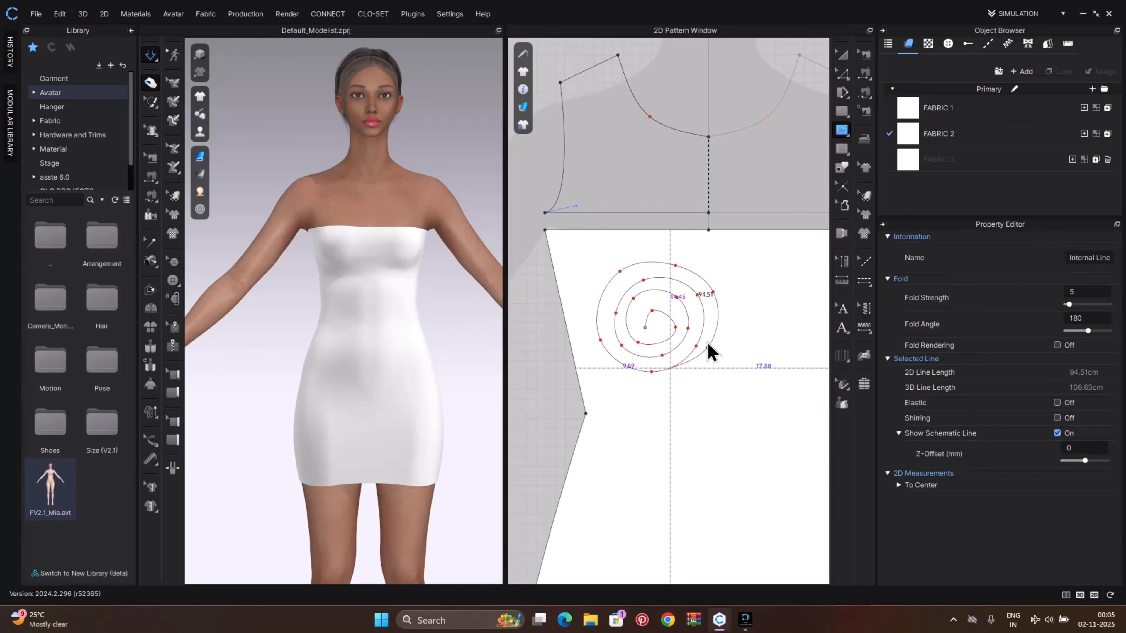
Scale the spiral internal line down to about 43 cm long with the Transform Pattern tool
{"action": "left_click", "coordinate": [718, 326]}
{"action": "scroll", "coordinate": [721, 322], "scroll_direction": "down", "scroll_amount": 2}
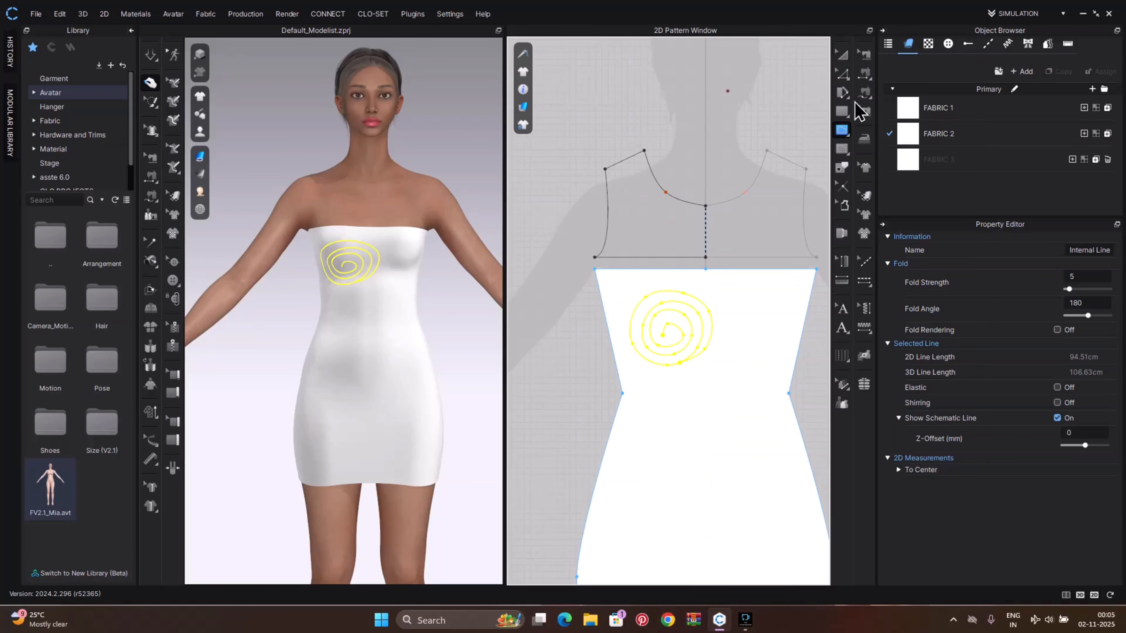
{"action": "key", "text": "a"}
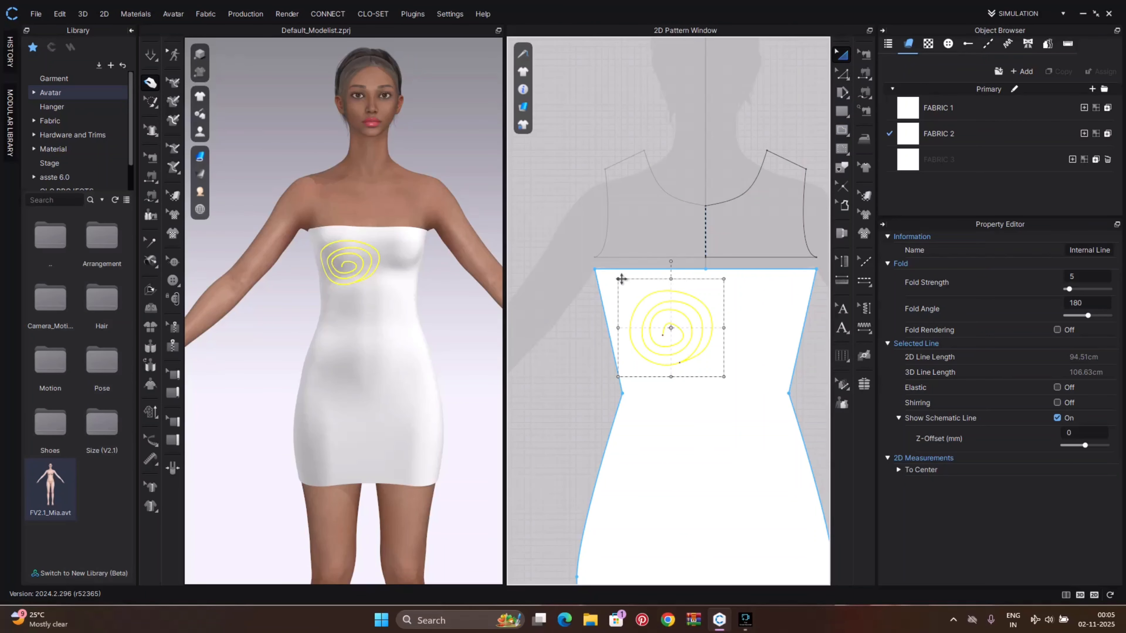
{"action": "left_click_drag", "start_coordinate": [621, 278], "coordinate": [669, 304]}
{"action": "scroll", "coordinate": [716, 346], "scroll_direction": "up", "scroll_amount": 3}
{"action": "left_click_drag", "start_coordinate": [690, 373], "coordinate": [561, 299]}
{"action": "scroll", "coordinate": [619, 299], "scroll_direction": "down", "scroll_amount": 3}
{"action": "scroll", "coordinate": [622, 304], "scroll_direction": "down", "scroll_amount": 1}
{"action": "middle_click_drag", "start_coordinate": [622, 303], "coordinate": [717, 305]}
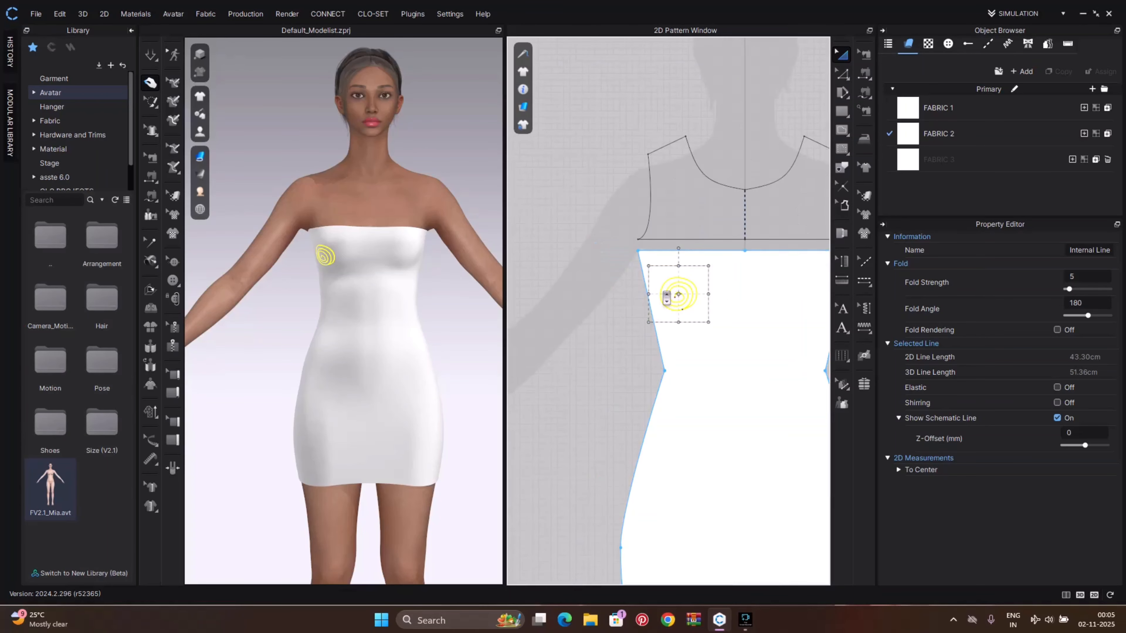
{"action": "scroll", "coordinate": [666, 296], "scroll_direction": "up", "scroll_amount": 3}
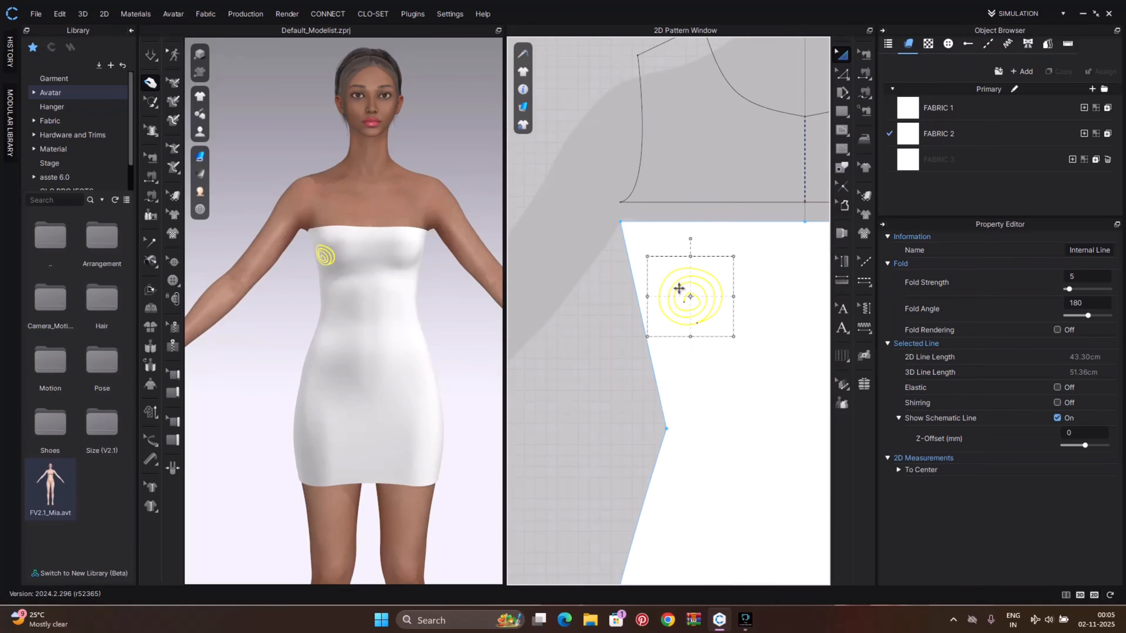
Start creating a new rectangle pattern in the empty area beside the dress patterns
{"action": "key", "text": "z"}
{"action": "left_click", "coordinate": [689, 332]}
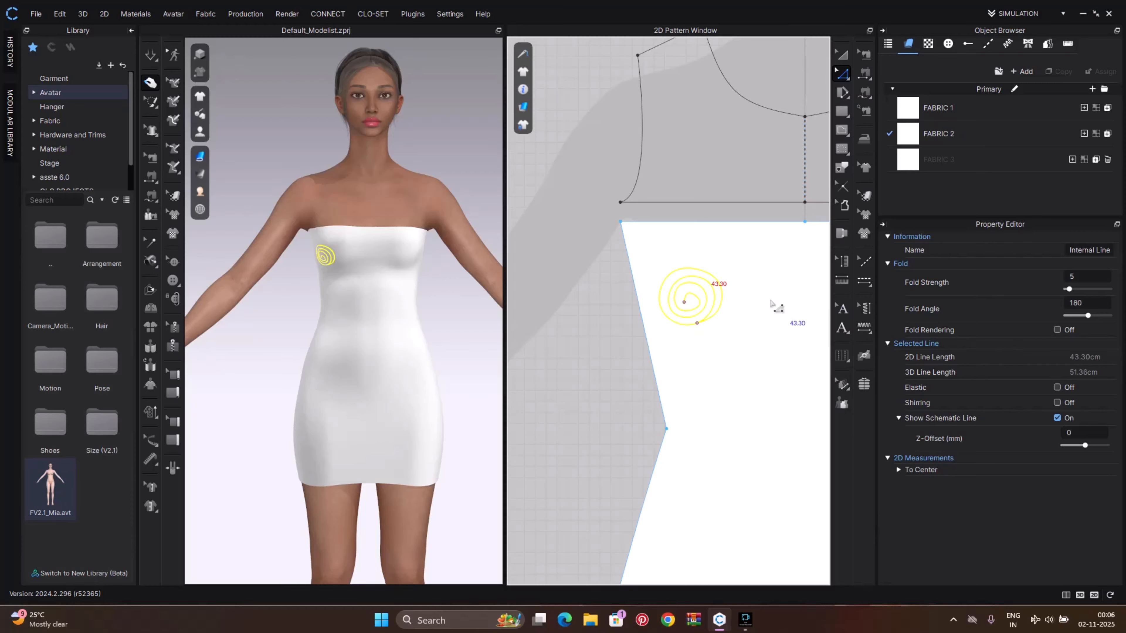
{"action": "scroll", "coordinate": [674, 302], "scroll_direction": "down", "scroll_amount": 2}
{"action": "scroll", "coordinate": [672, 303], "scroll_direction": "down", "scroll_amount": 1}
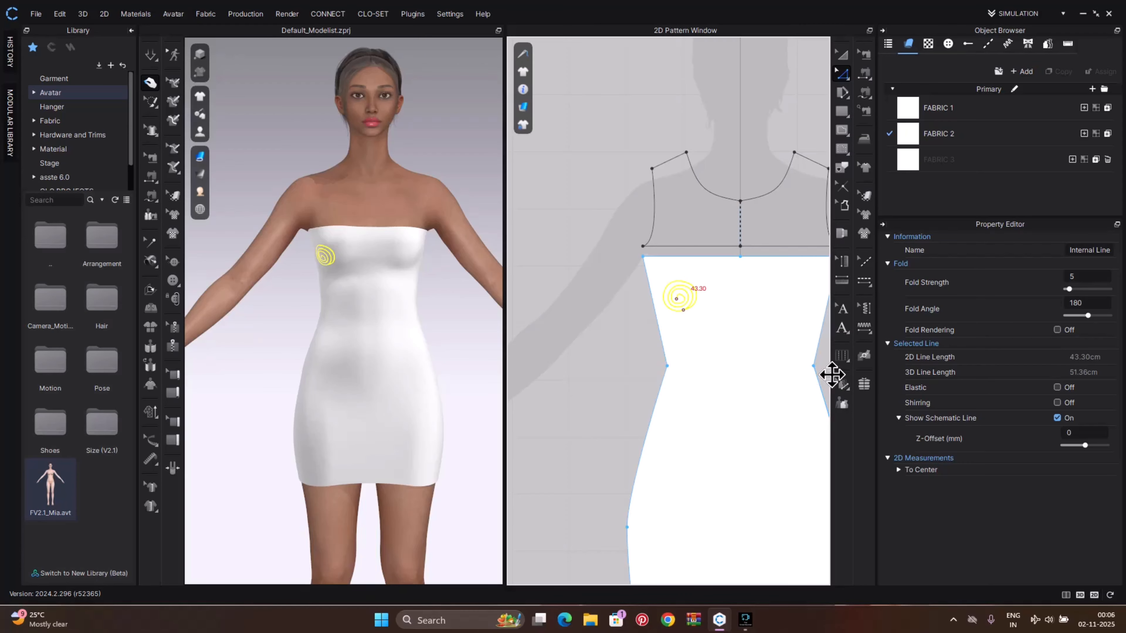
{"action": "scroll", "coordinate": [785, 336], "scroll_direction": "down", "scroll_amount": 5}
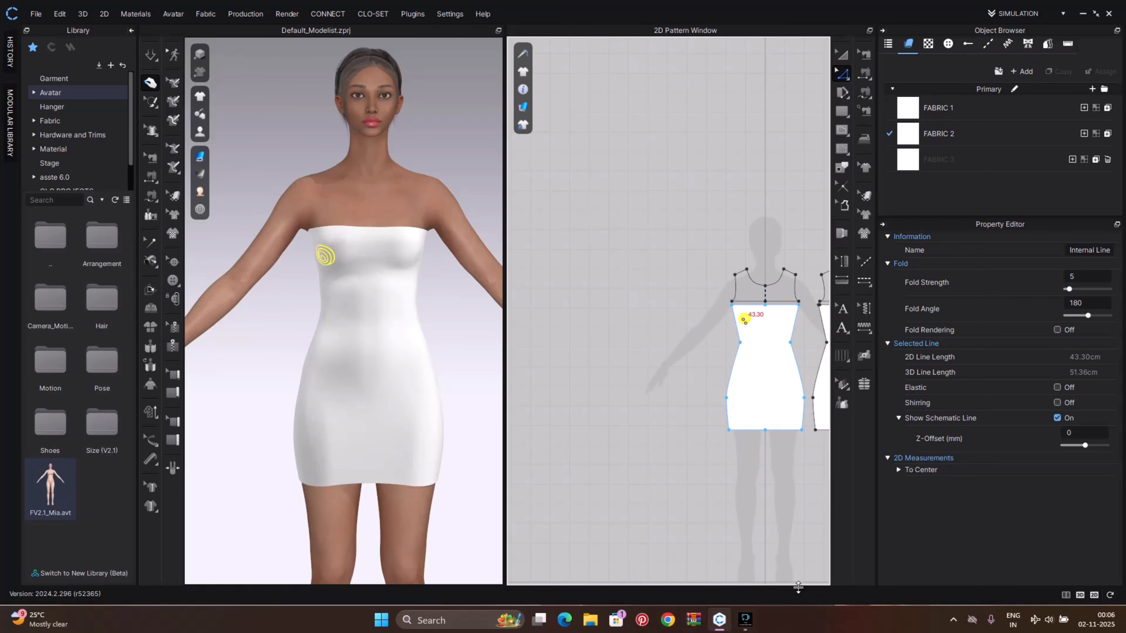
{"action": "right_click_drag", "start_coordinate": [709, 419], "coordinate": [603, 360]}
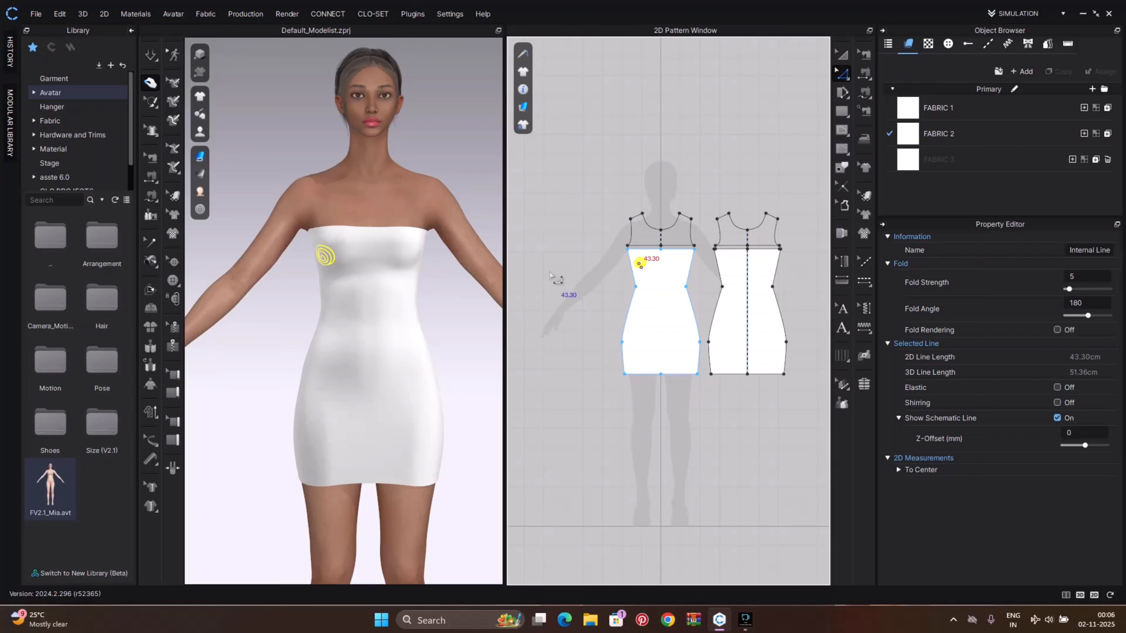
{"action": "right_click_drag", "start_coordinate": [556, 277], "coordinate": [633, 390]}
{"action": "scroll", "coordinate": [584, 359], "scroll_direction": "up", "scroll_amount": 5}
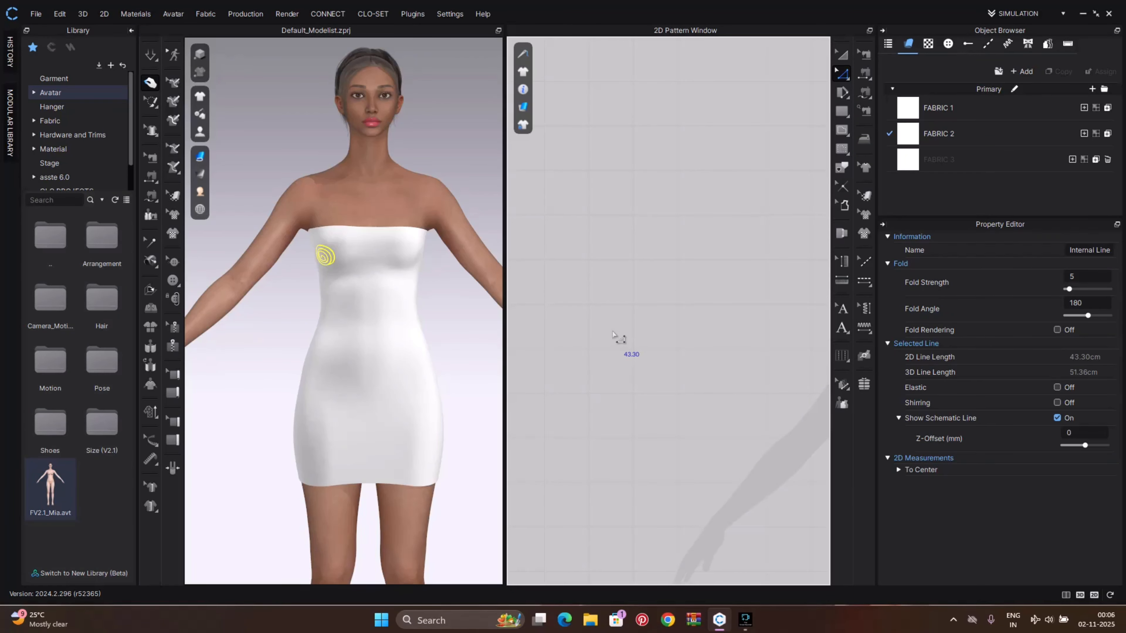
{"action": "key", "text": "s"}
{"action": "left_click", "coordinate": [630, 320]}
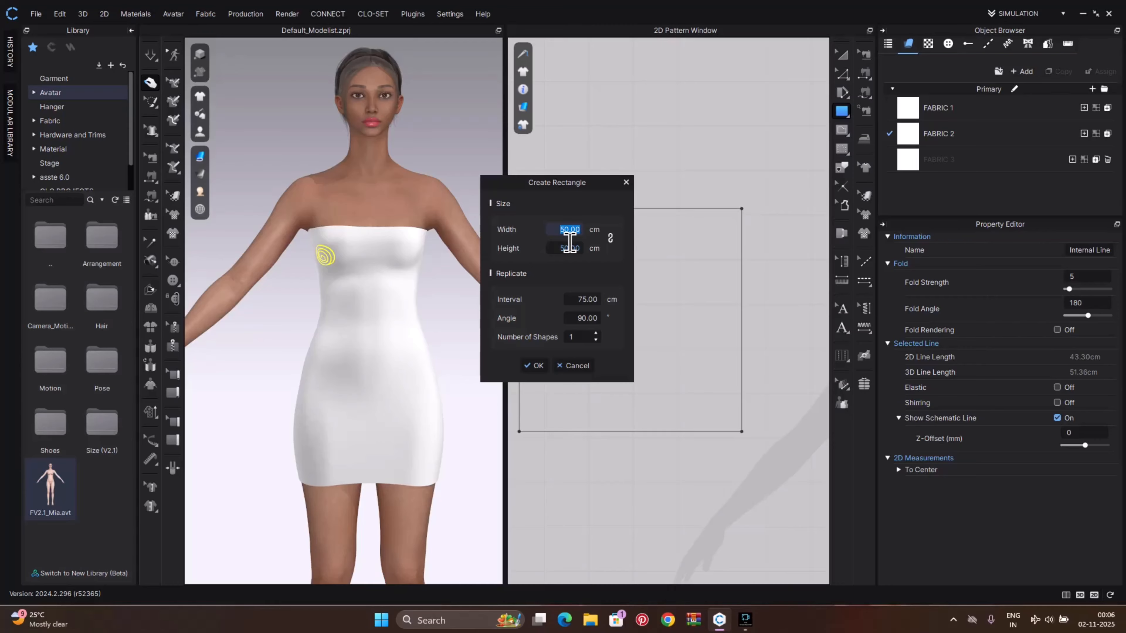
Create a rectangle pattern 86 cm wide and 2 cm high
{"action": "key", "text": "Tab"}
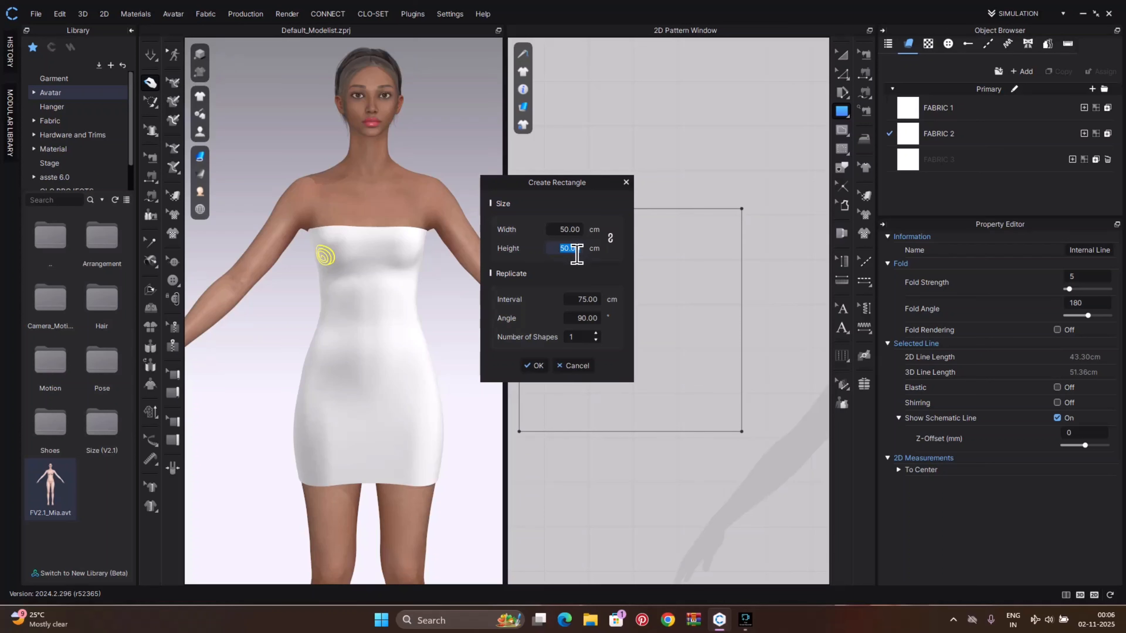
{"action": "type", "text": "2"}
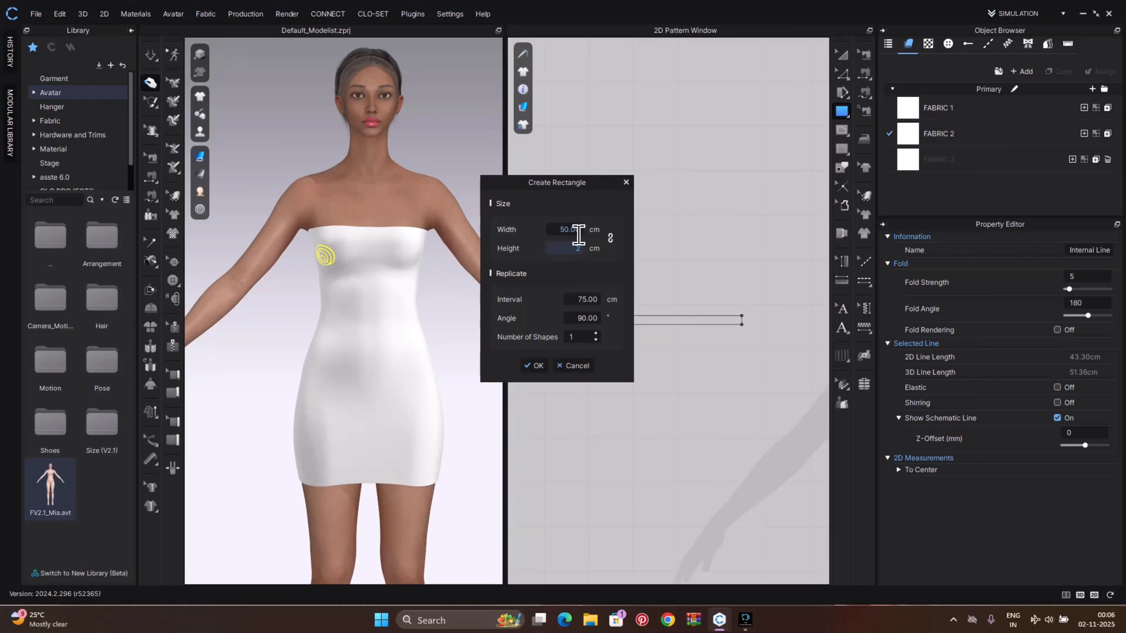
{"action": "left_click", "coordinate": [578, 230]}
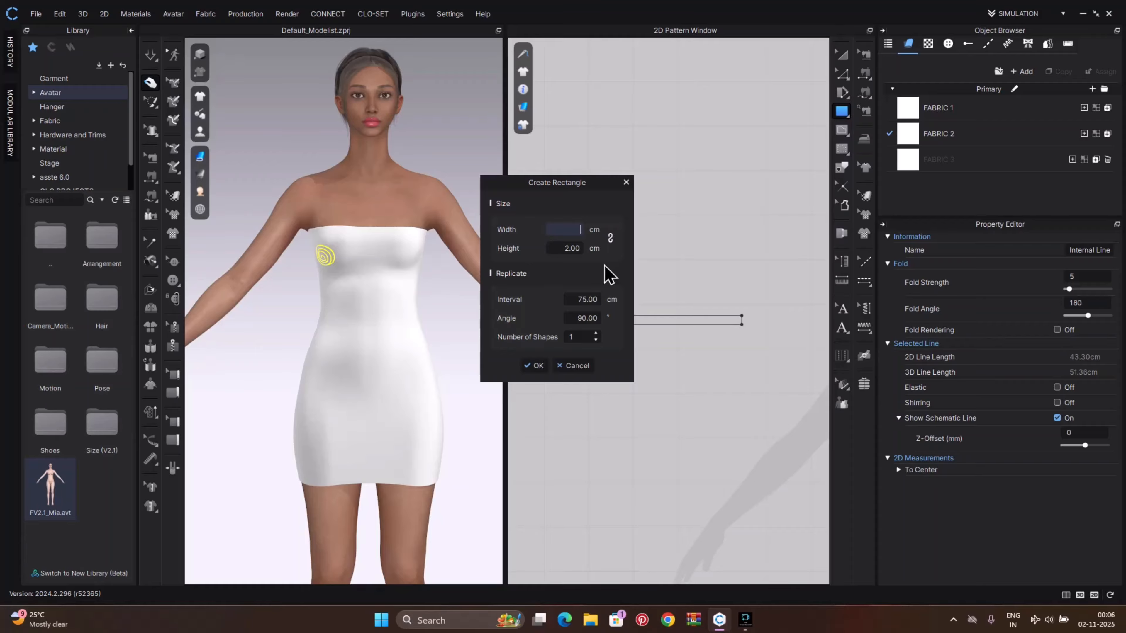
{"action": "type", "text": "86"}
{"action": "left_click", "coordinate": [535, 366]}
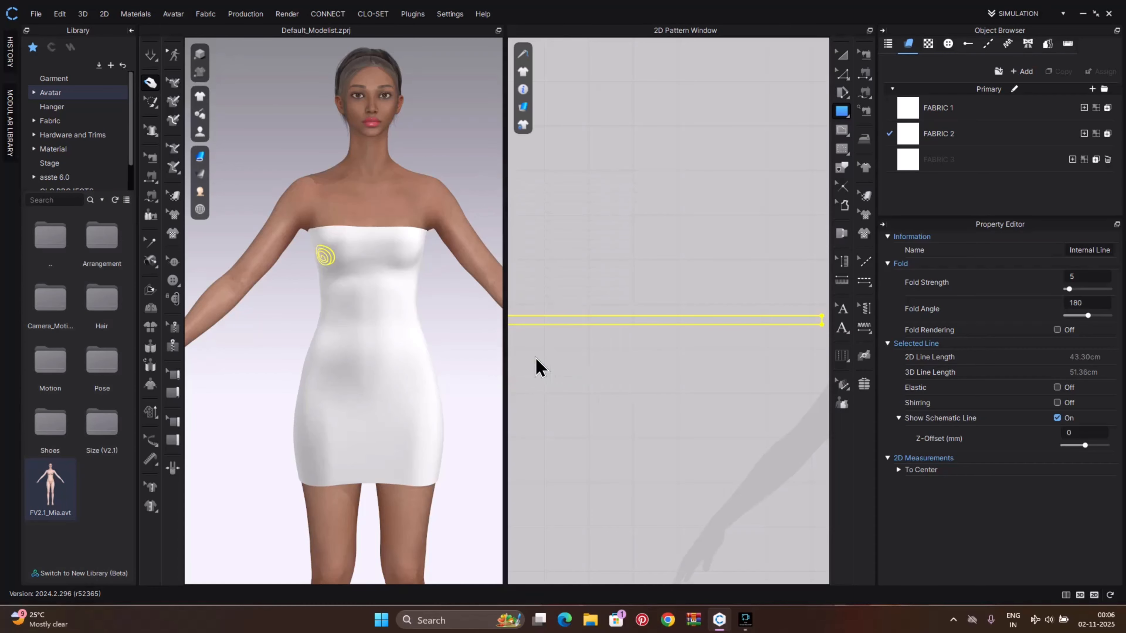
Assign FABRIC 3 to the new rectangle strip pattern
{"action": "scroll", "coordinate": [603, 296], "scroll_direction": "up", "scroll_amount": 5}
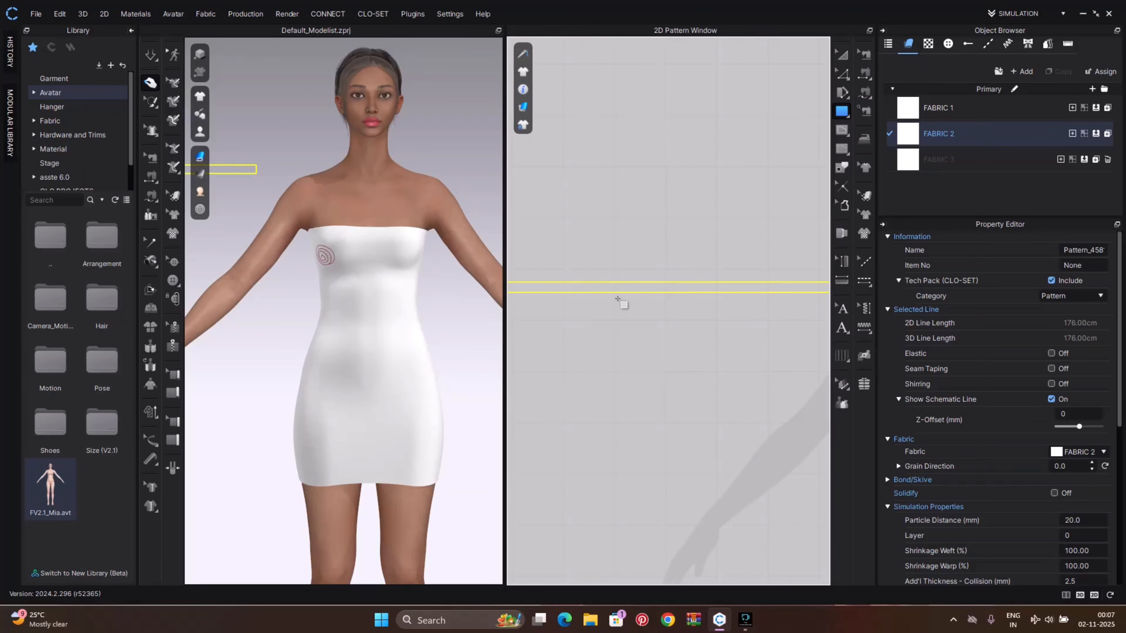
{"action": "left_click", "coordinate": [896, 166]}
{"action": "left_click_drag", "start_coordinate": [902, 162], "coordinate": [728, 286]}
{"action": "scroll", "coordinate": [671, 305], "scroll_direction": "down", "scroll_amount": 5}
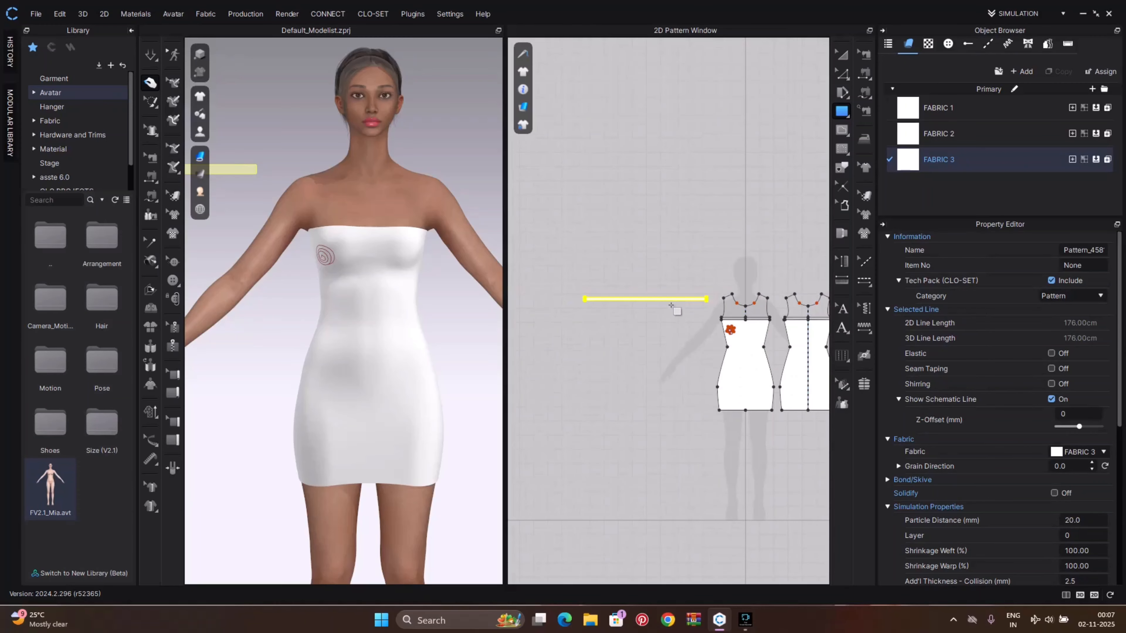
{"action": "scroll", "coordinate": [288, 209], "scroll_direction": "down", "scroll_amount": 4}
Sew the strip's long edge to the spiral internal line on the front dress with Free Sewing
{"action": "left_click_drag", "start_coordinate": [233, 224], "coordinate": [388, 256]}
{"action": "scroll", "coordinate": [332, 284], "scroll_direction": "up", "scroll_amount": 4}
{"action": "right_click_drag", "start_coordinate": [325, 269], "coordinate": [372, 272]}
{"action": "middle_click_drag", "start_coordinate": [325, 267], "coordinate": [454, 284]}
{"action": "scroll", "coordinate": [388, 251], "scroll_direction": "up", "scroll_amount": 5}
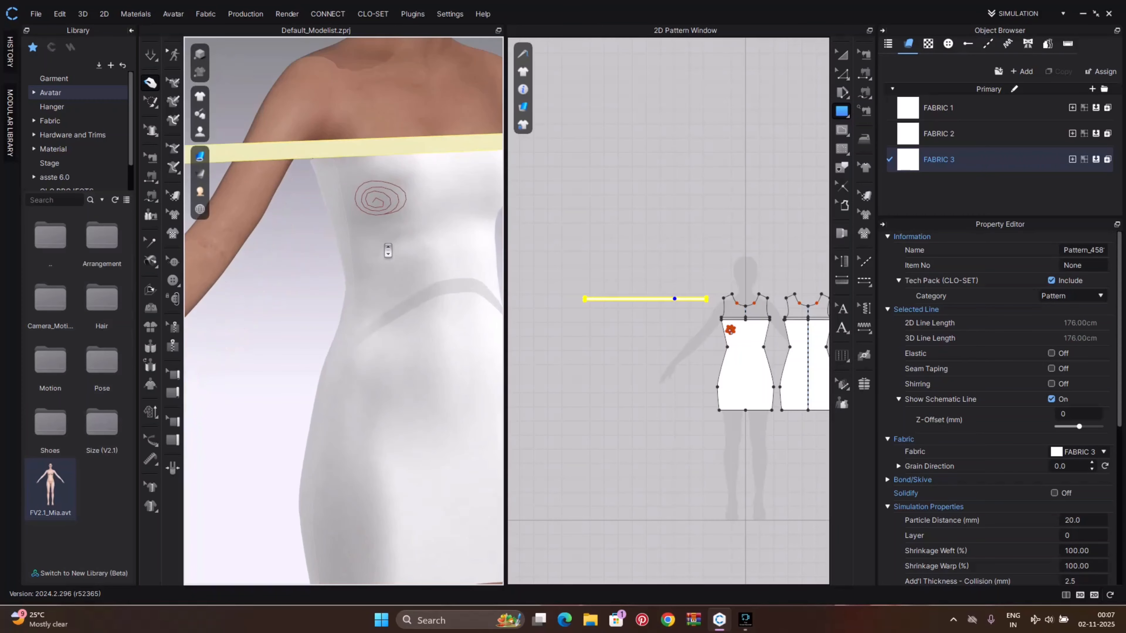
{"action": "key", "text": "n"}
{"action": "left_click", "coordinate": [411, 153]}
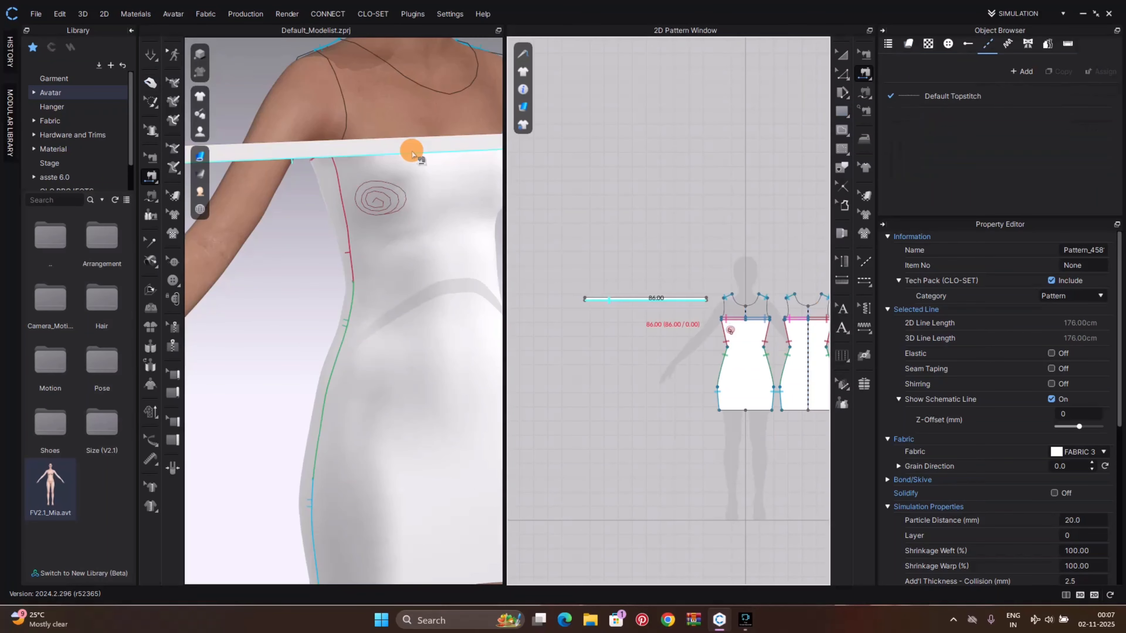
{"action": "left_click", "coordinate": [361, 199]}
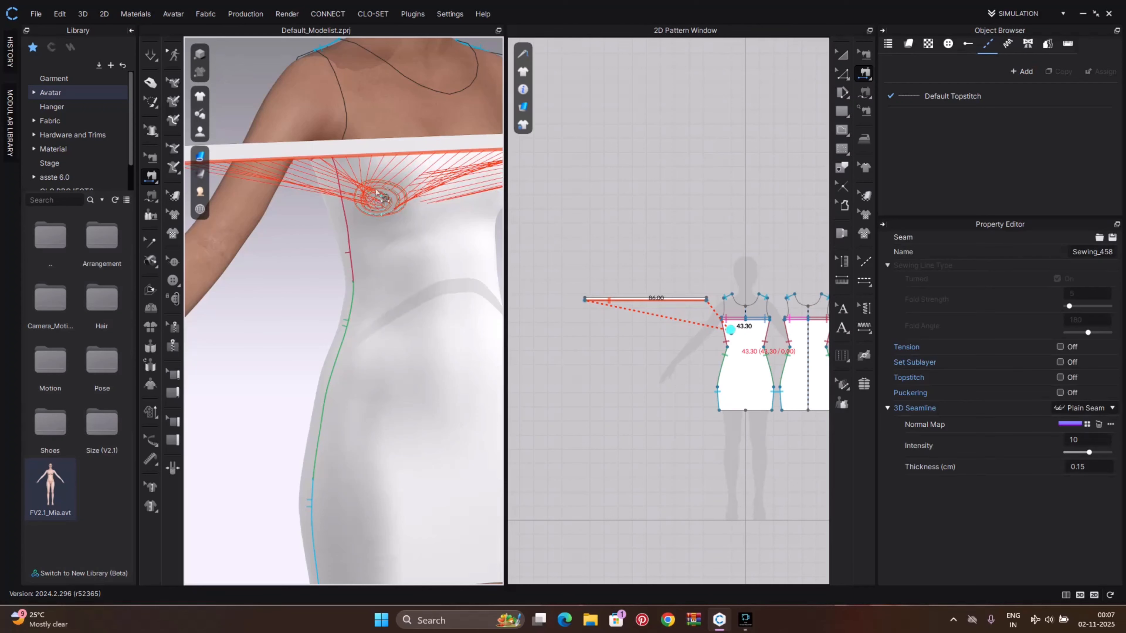
Refresh the 3D textures and examine the new seam around the bust
{"action": "scroll", "coordinate": [381, 194], "scroll_direction": "up", "scroll_amount": 2}
{"action": "scroll", "coordinate": [381, 194], "scroll_direction": "down", "scroll_amount": 5}
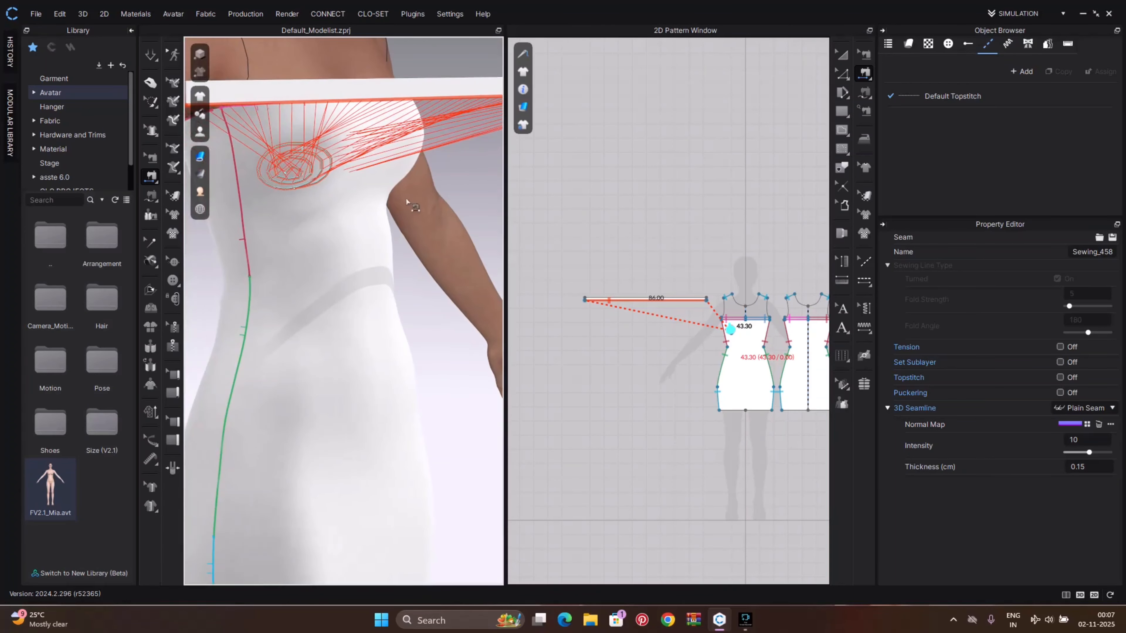
{"action": "right_click", "coordinate": [449, 217]}
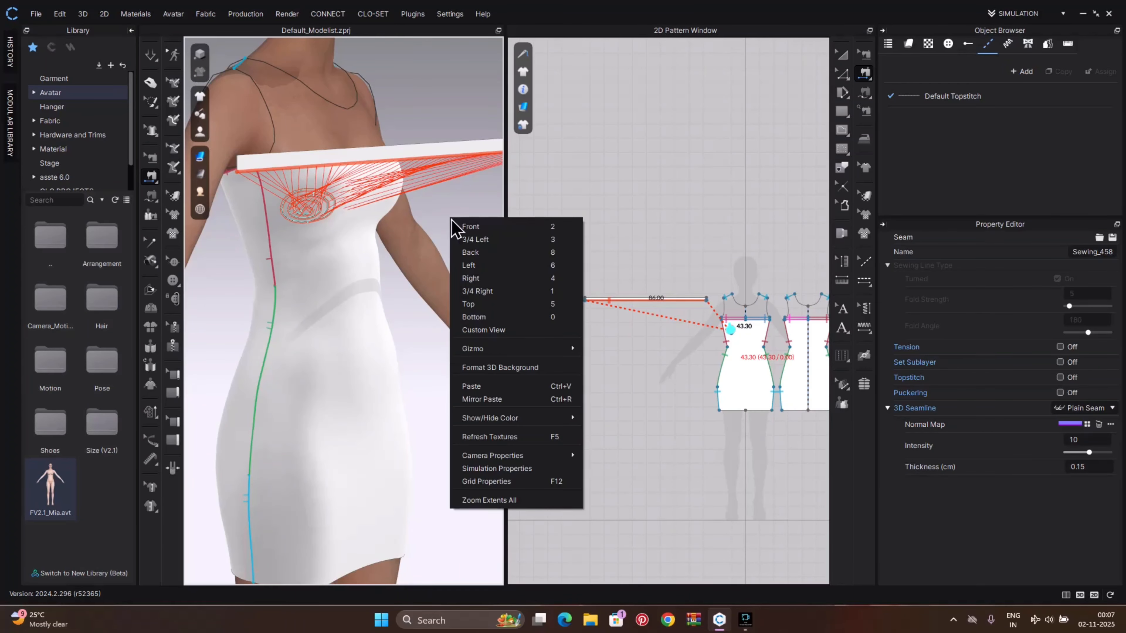
{"action": "left_click", "coordinate": [488, 438]}
{"action": "scroll", "coordinate": [296, 240], "scroll_direction": "down", "scroll_amount": 2}
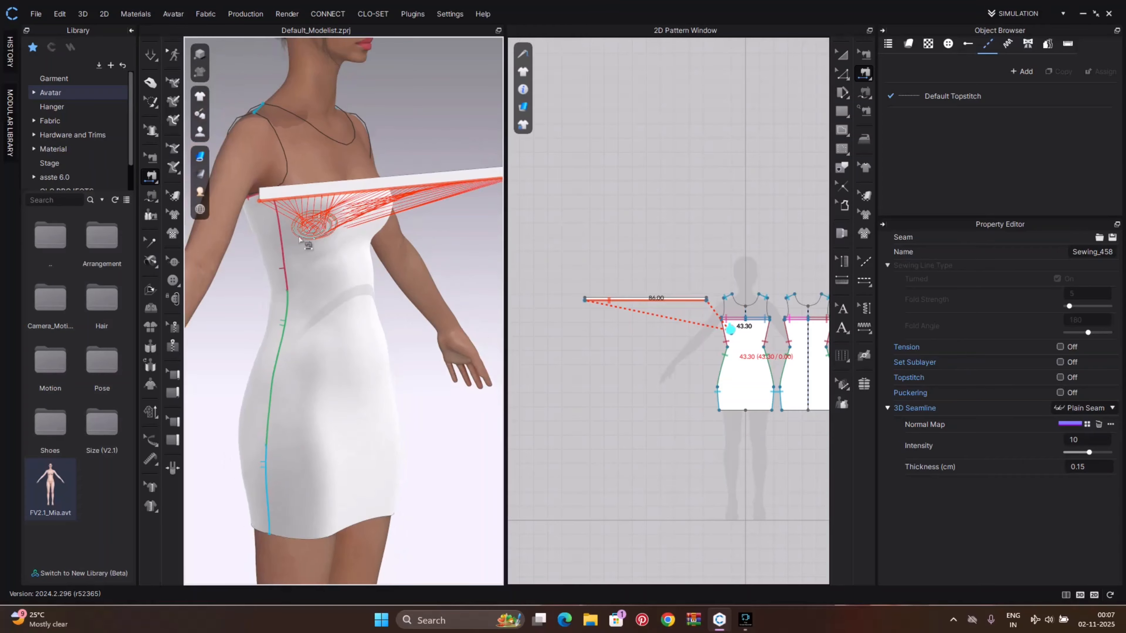
{"action": "right_click_drag", "start_coordinate": [296, 239], "coordinate": [415, 231]}
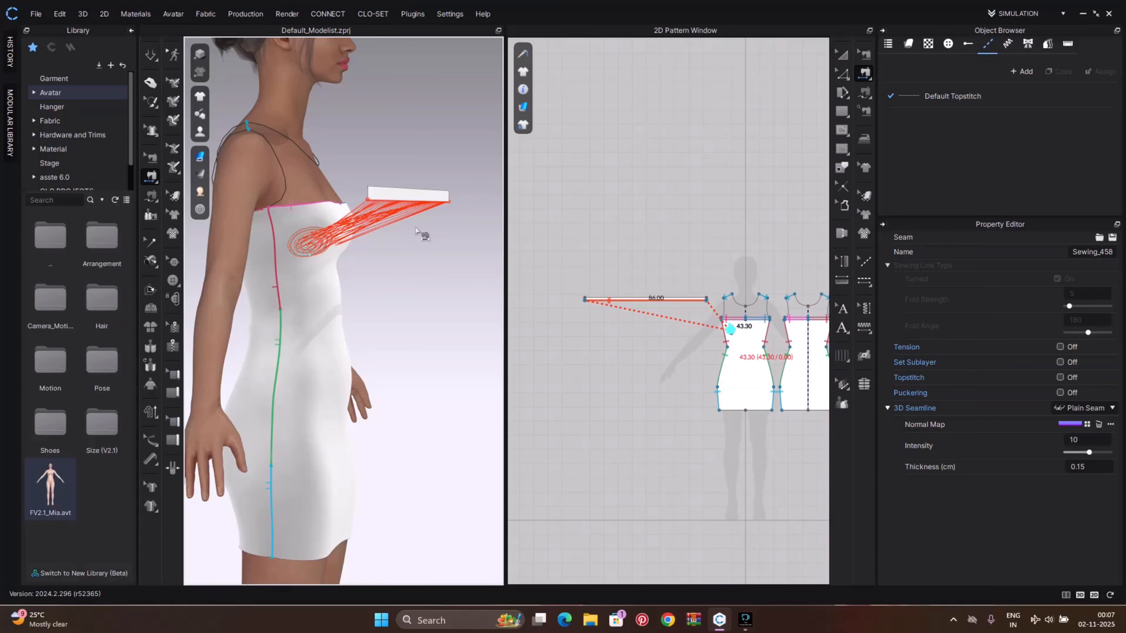
Reverse the sewing direction between the strip and the spiral internal line
{"action": "key", "text": "q"}
{"action": "left_click", "coordinate": [337, 245]}
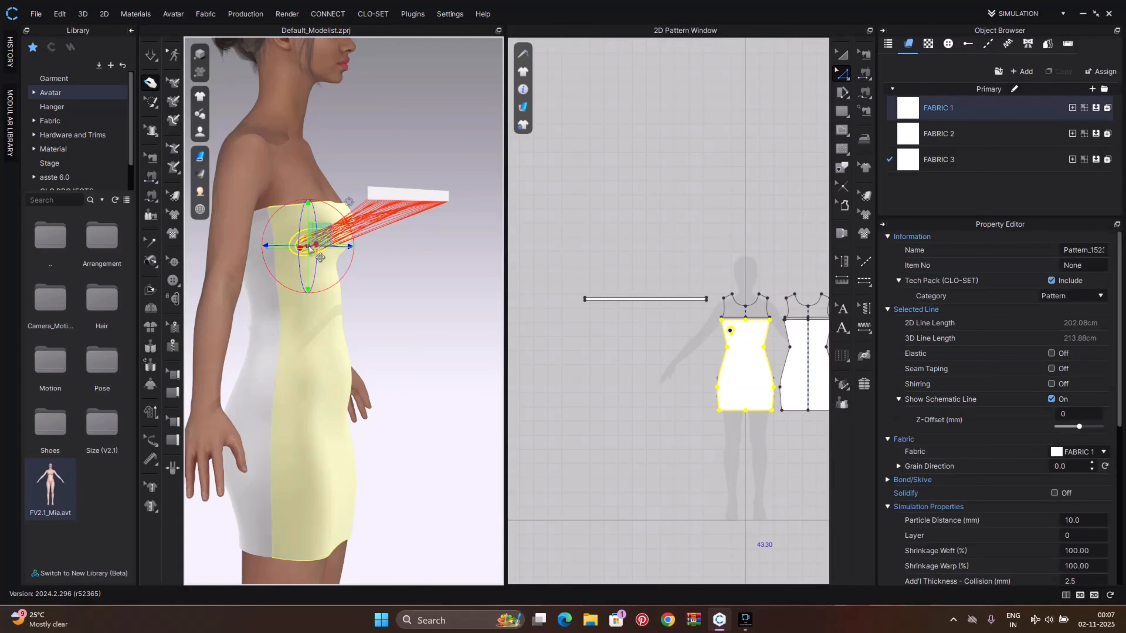
{"action": "left_click", "coordinate": [390, 271]}
{"action": "scroll", "coordinate": [733, 332], "scroll_direction": "up", "scroll_amount": 5}
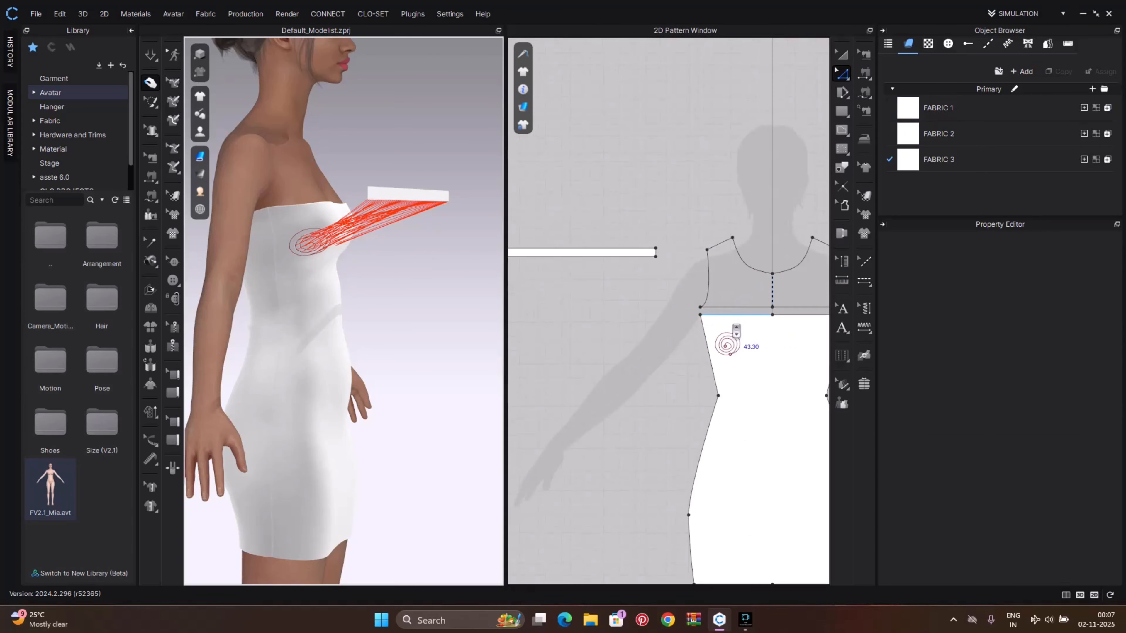
{"action": "key", "text": "b"}
{"action": "left_click", "coordinate": [727, 343]}
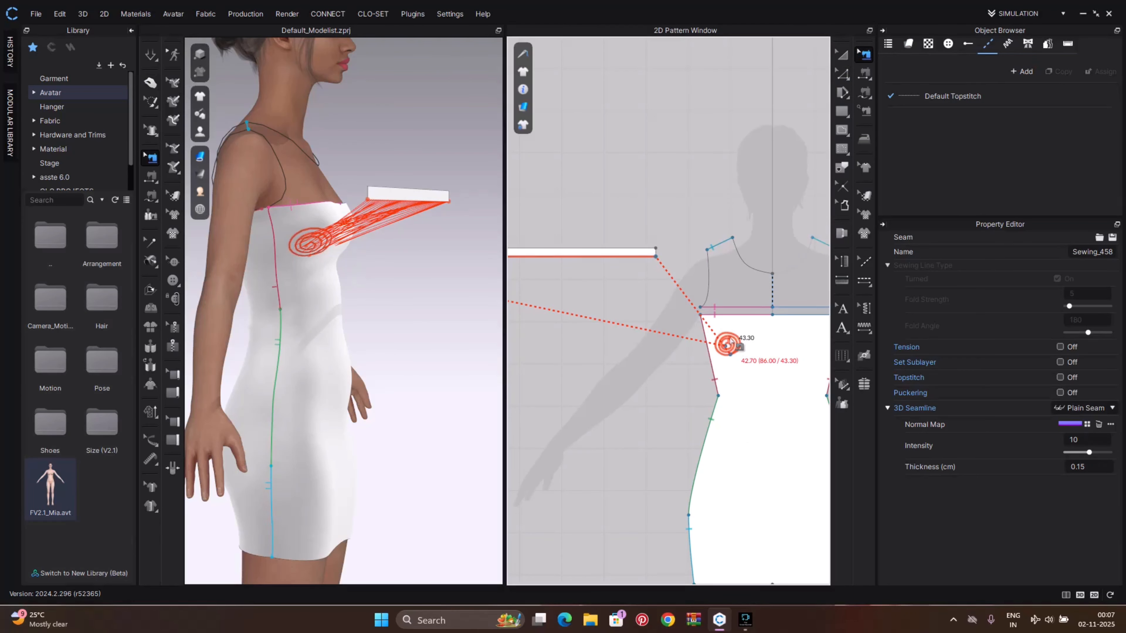
{"action": "left_click", "coordinate": [730, 341]}
{"action": "right_click", "coordinate": [729, 342]}
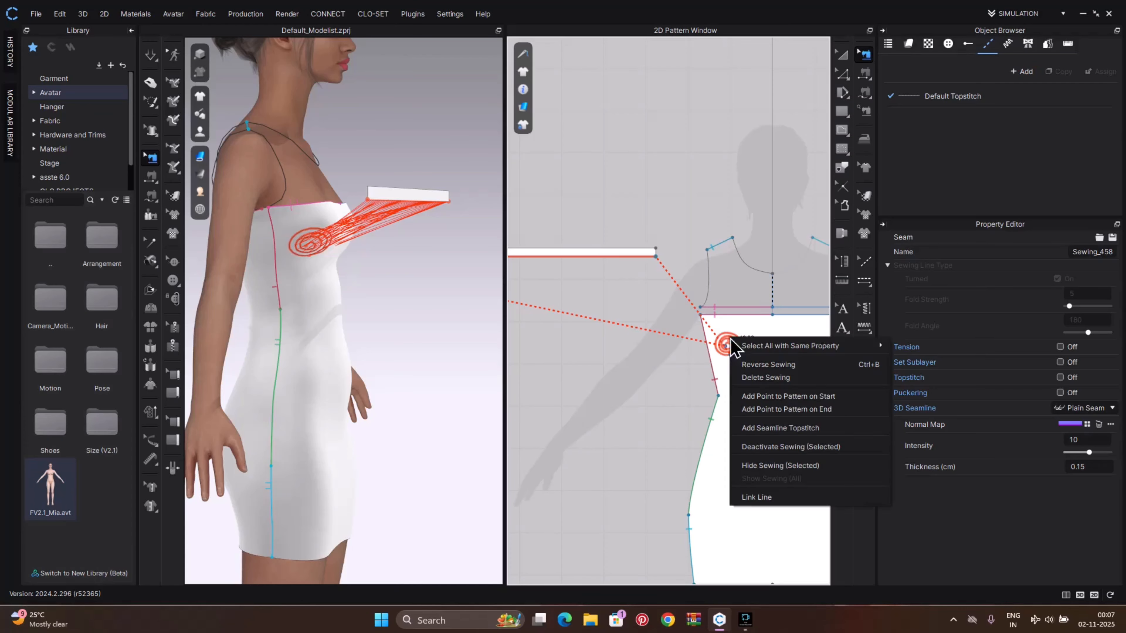
{"action": "left_click", "coordinate": [758, 363]}
Simulate the garment so the sewn strip gathers into a rose on the bodice
{"action": "right_click_drag", "start_coordinate": [426, 307], "coordinate": [345, 301]}
{"action": "key", "text": "space"}
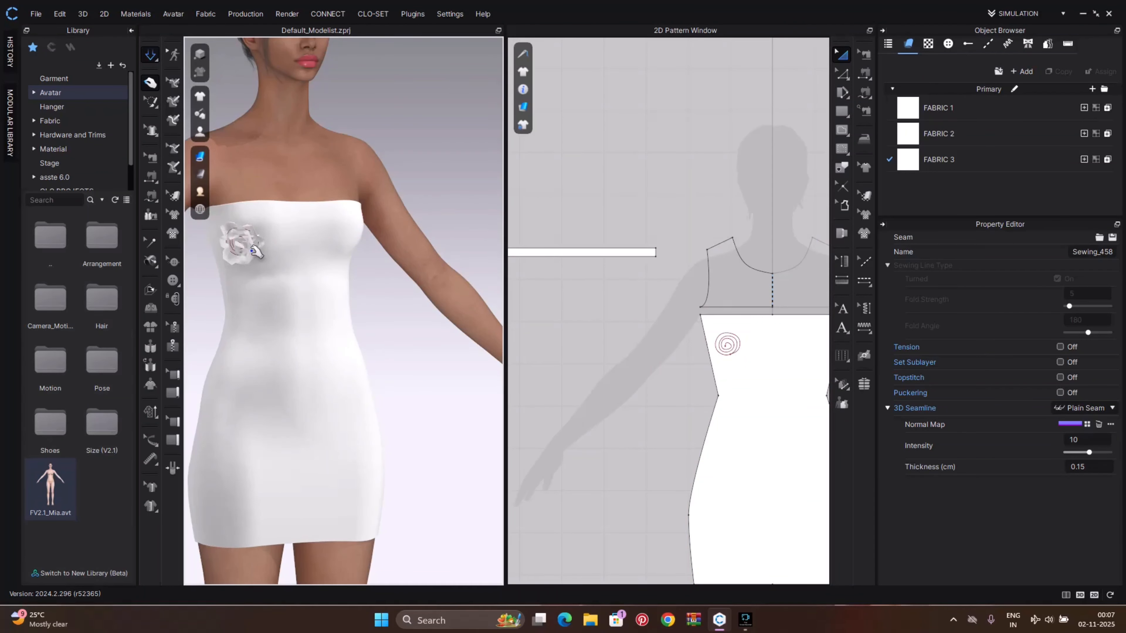
{"action": "scroll", "coordinate": [252, 251], "scroll_direction": "up", "scroll_amount": 3}
{"action": "middle_click_drag", "start_coordinate": [361, 287], "coordinate": [417, 322]}
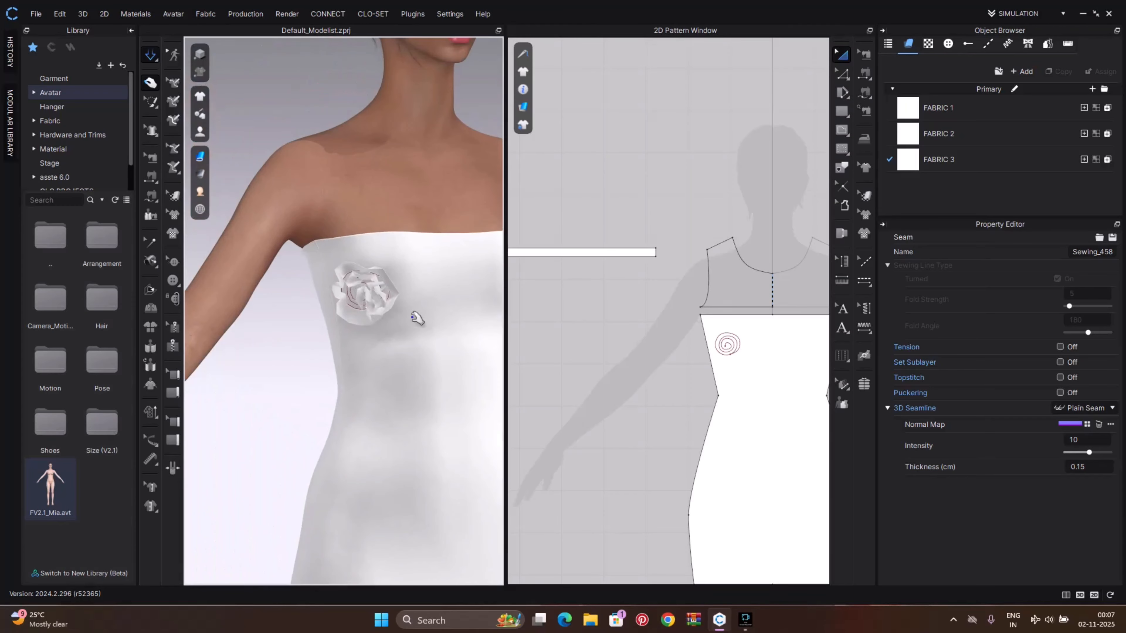
{"action": "left_click_drag", "start_coordinate": [366, 296], "coordinate": [278, 280]}
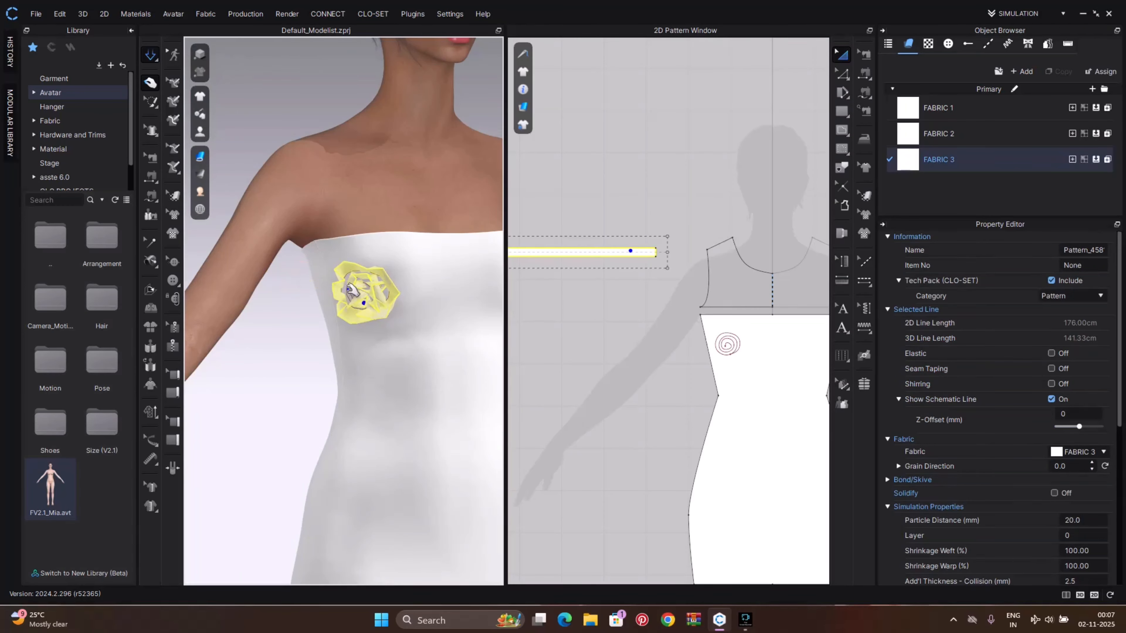
Move the strip pattern in the 2D window and stretch its height to about 4 cm
{"action": "middle_click_drag", "start_coordinate": [548, 253], "coordinate": [669, 300]}
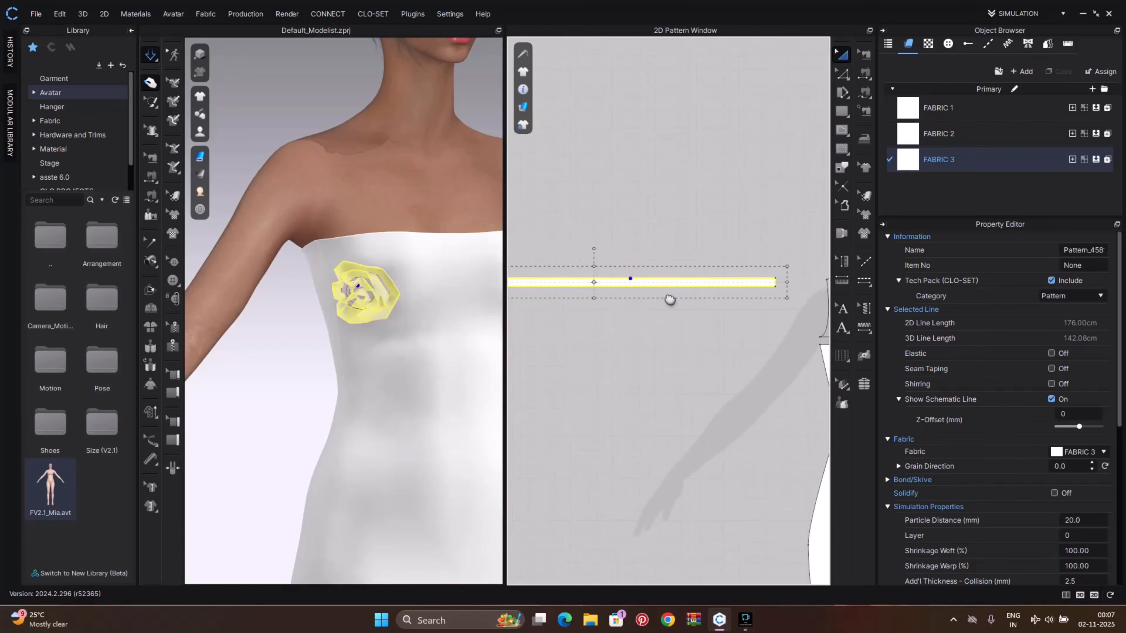
{"action": "left_click", "coordinate": [594, 272]}
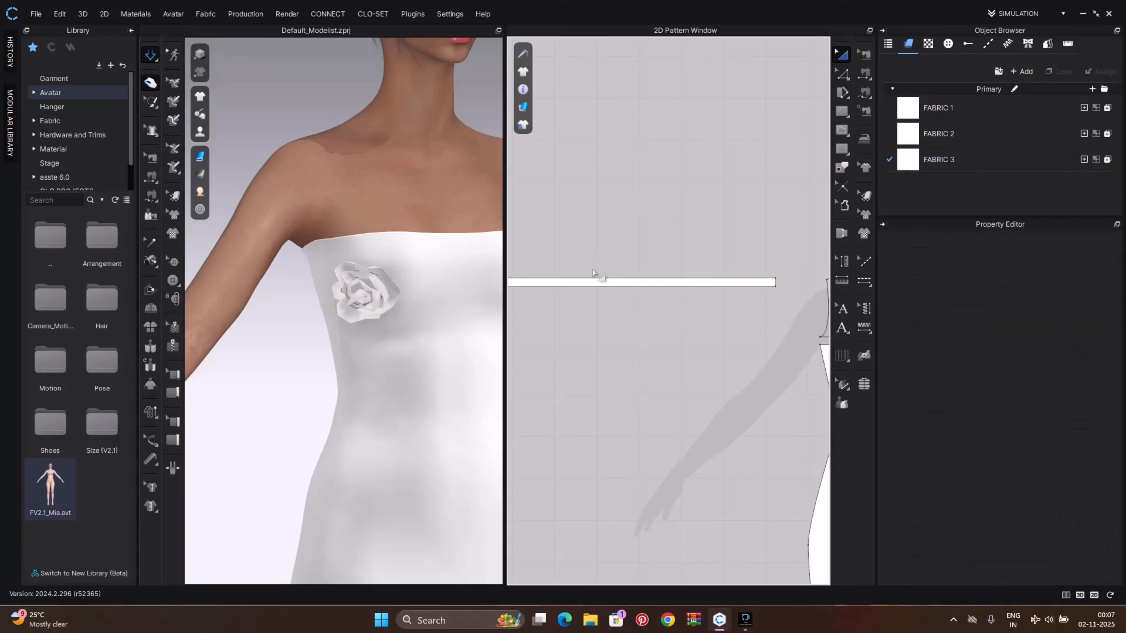
{"action": "left_click", "coordinate": [590, 278]}
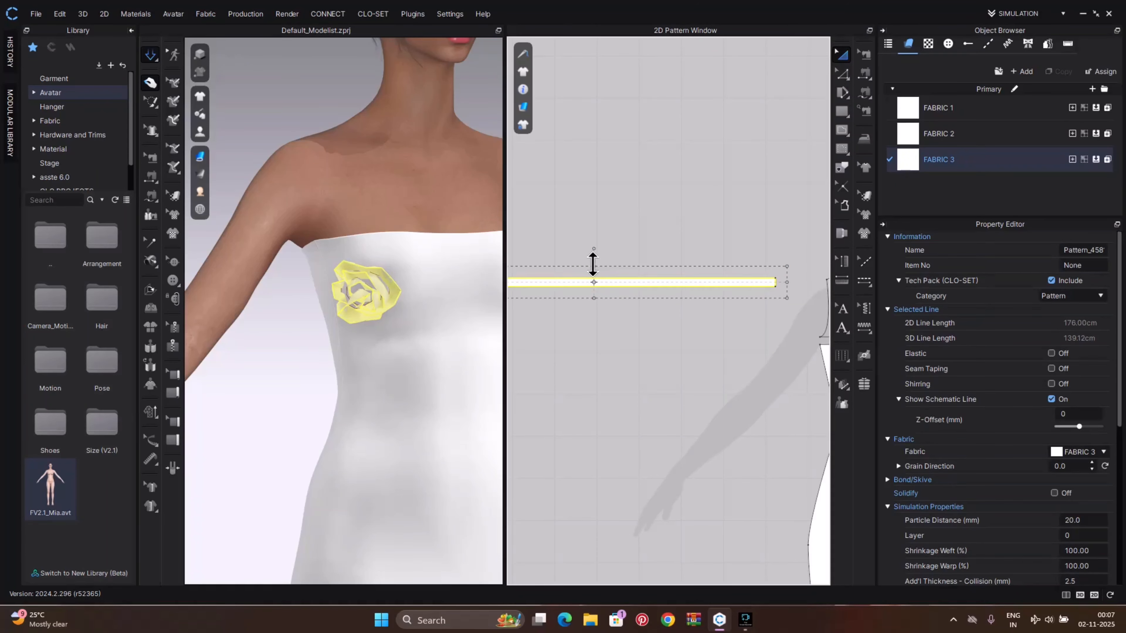
{"action": "left_click_drag", "start_coordinate": [593, 265], "coordinate": [594, 255]}
Sew the strip's other long edge to the rose on the avatar with Free Sewing and simulate
{"action": "key", "text": "n"}
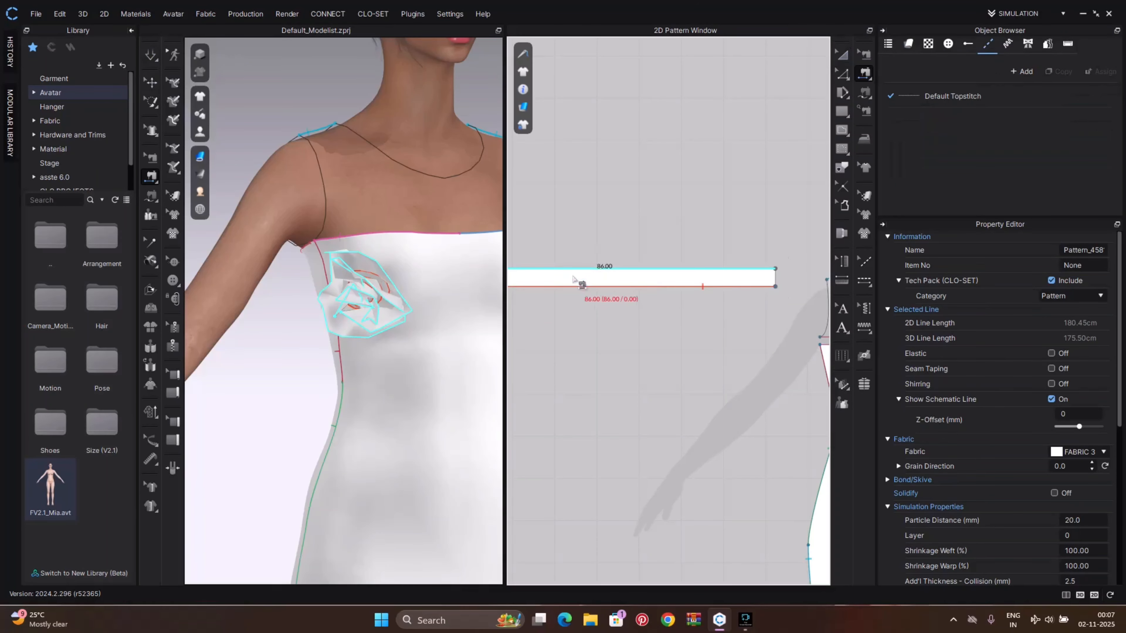
{"action": "left_click", "coordinate": [573, 279]}
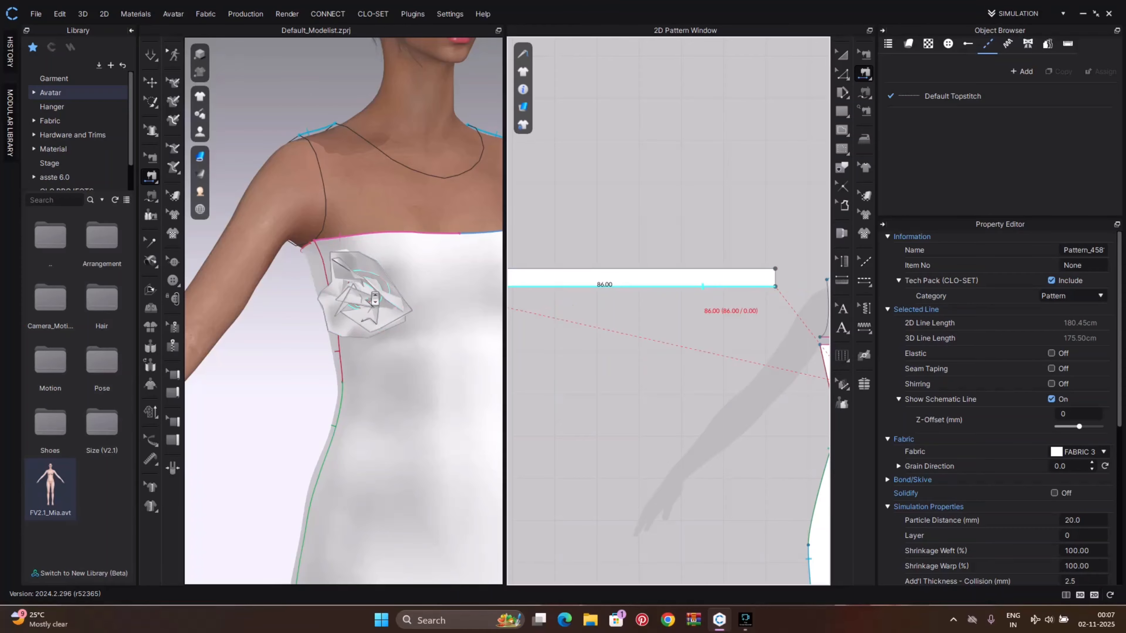
{"action": "left_click", "coordinate": [439, 296]}
{"action": "key", "text": "space"}
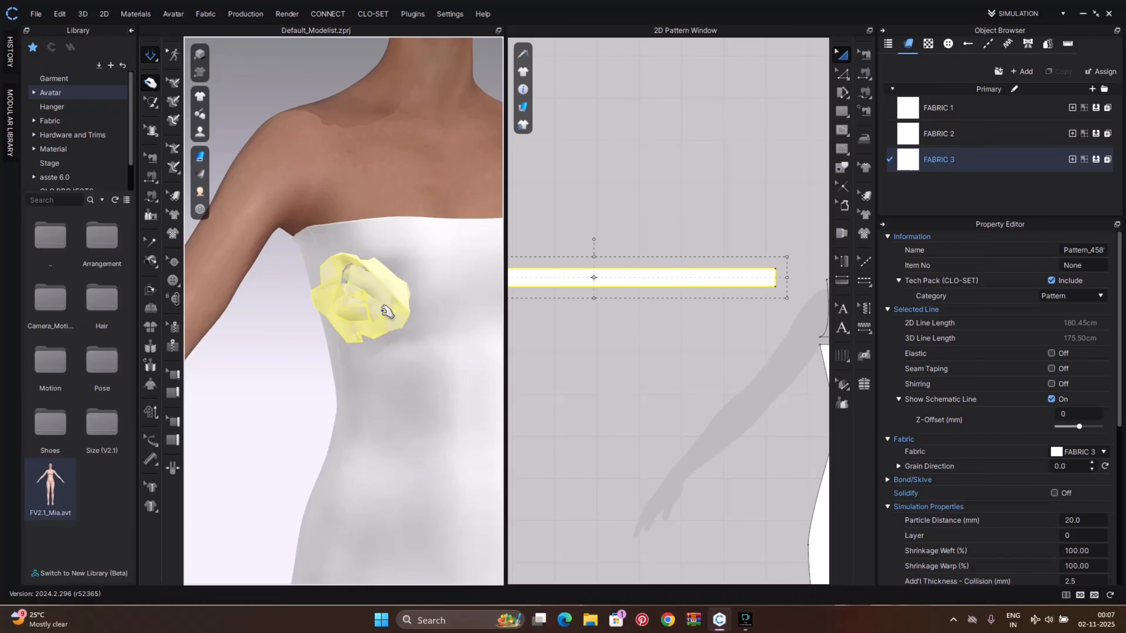
Set the strip pattern's particle distance to 10 mm
{"action": "right_click_drag", "start_coordinate": [397, 312], "coordinate": [470, 301]}
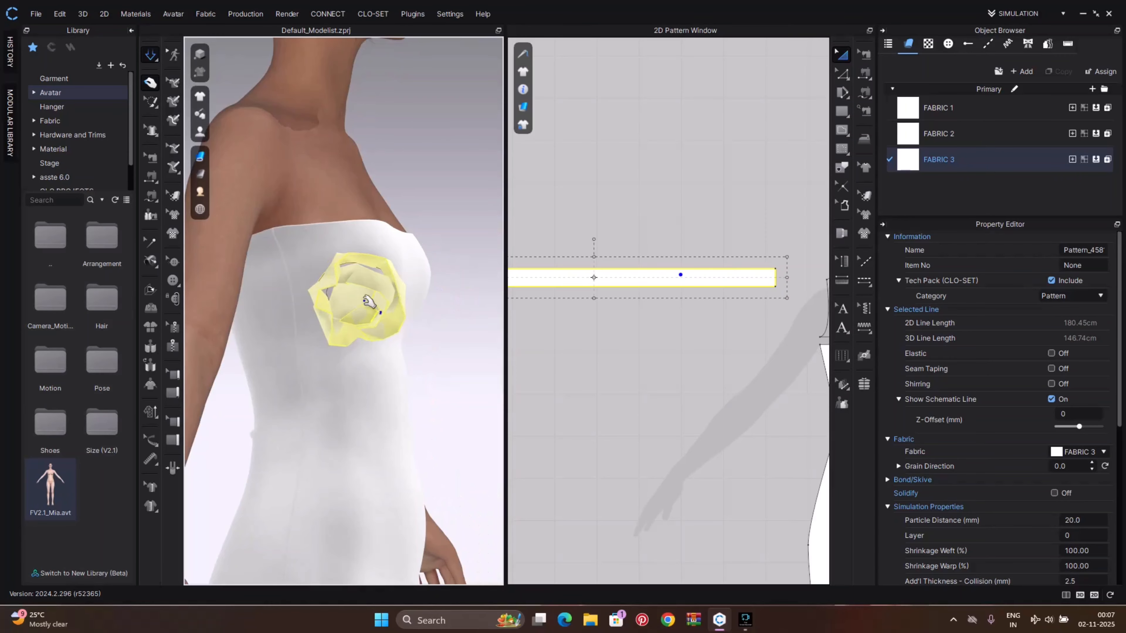
{"action": "scroll", "coordinate": [664, 269], "scroll_direction": "down", "scroll_amount": 4}
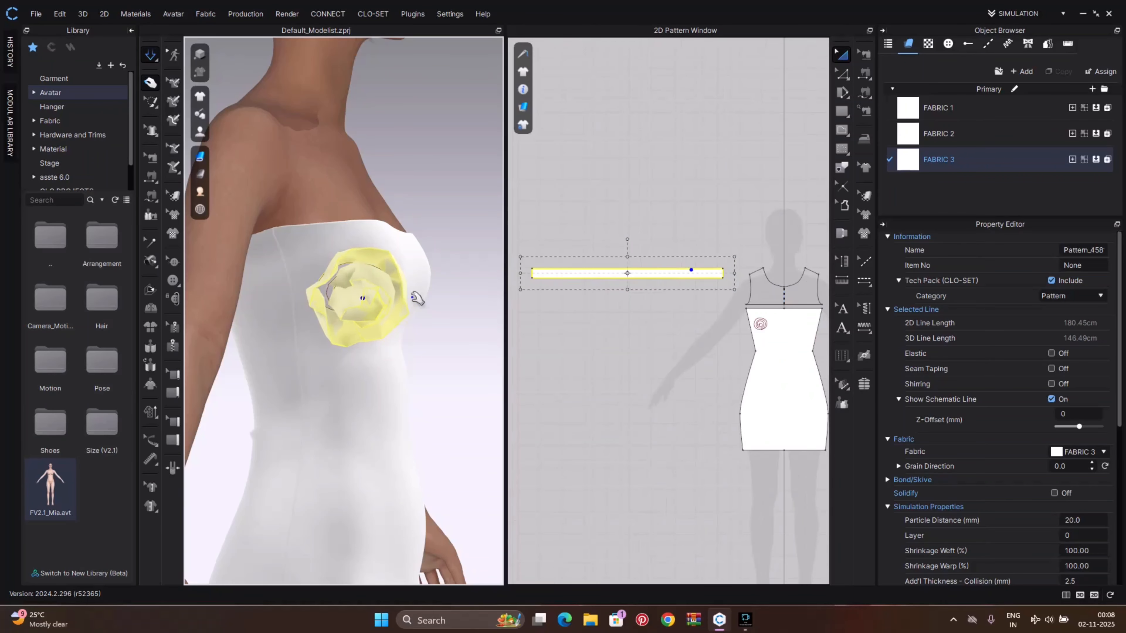
{"action": "right_click_drag", "start_coordinate": [421, 296], "coordinate": [348, 305]}
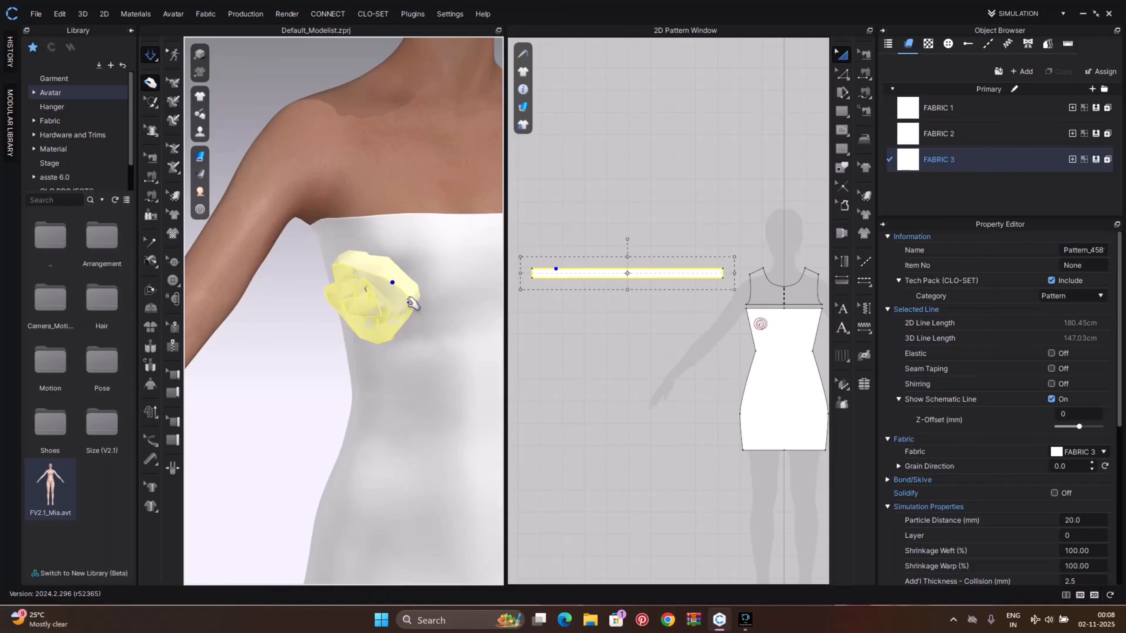
{"action": "scroll", "coordinate": [426, 337], "scroll_direction": "down", "scroll_amount": 5}
{"action": "right_click_drag", "start_coordinate": [477, 350], "coordinate": [499, 303]}
{"action": "scroll", "coordinate": [1060, 394], "scroll_direction": "down", "scroll_amount": 5}
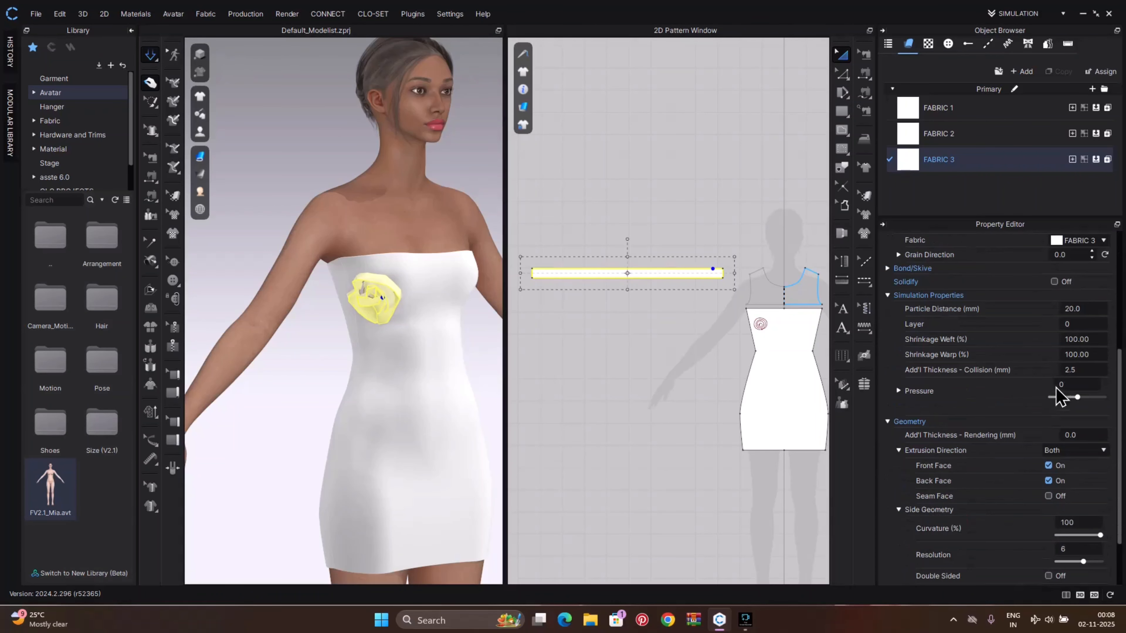
{"action": "left_click", "coordinate": [1094, 308]}
{"action": "type", "text": "1"}
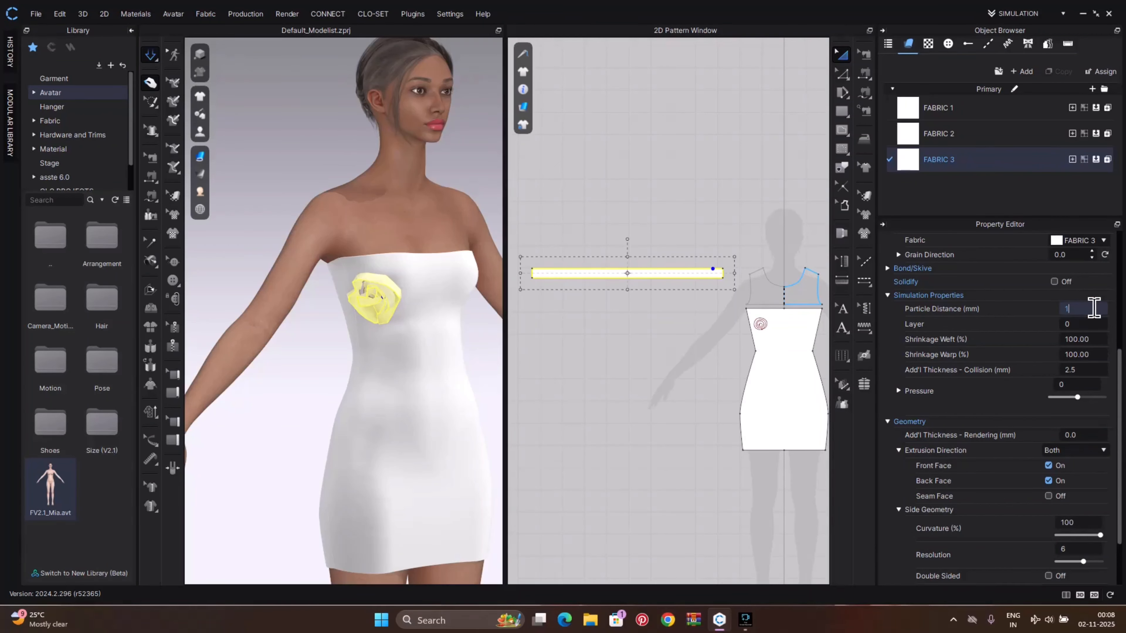
{"action": "type", "text": "0"}
{"action": "key", "text": "Return"}
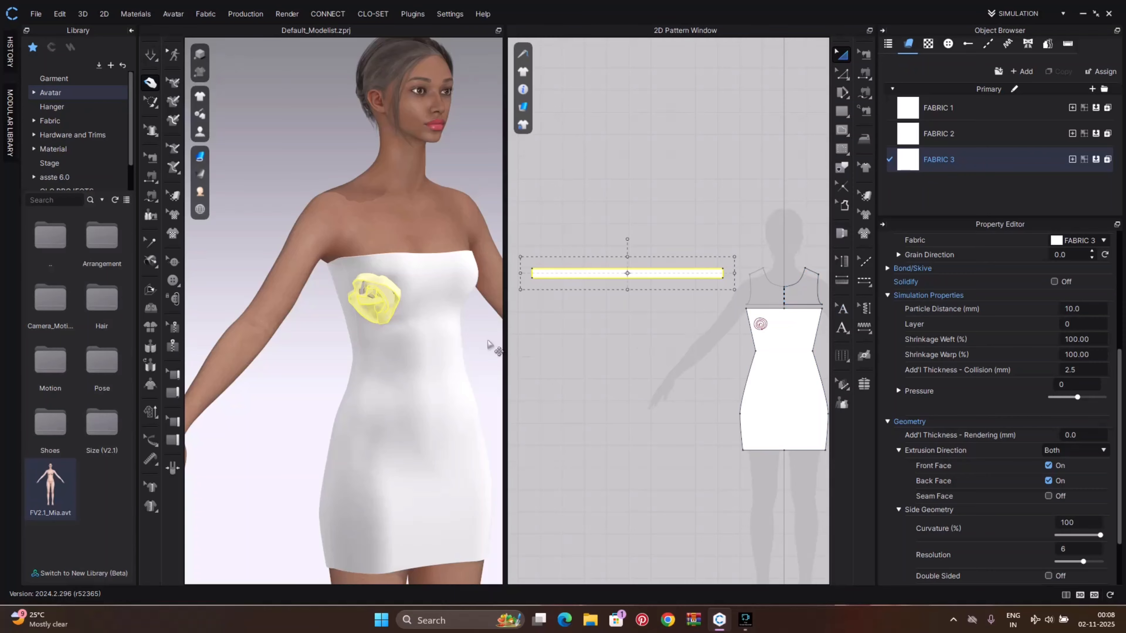
Simulate and pull the rose into shape on the bodice
{"action": "key", "text": "space"}
{"action": "scroll", "coordinate": [405, 308], "scroll_direction": "up", "scroll_amount": 5}
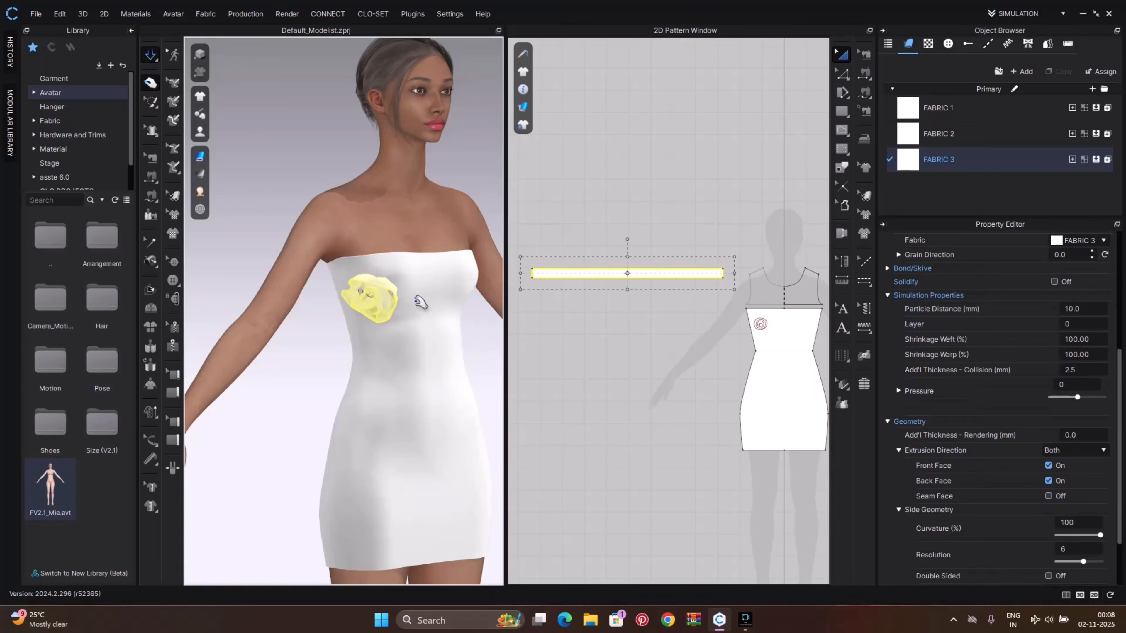
{"action": "right_click_drag", "start_coordinate": [405, 307], "coordinate": [392, 297]}
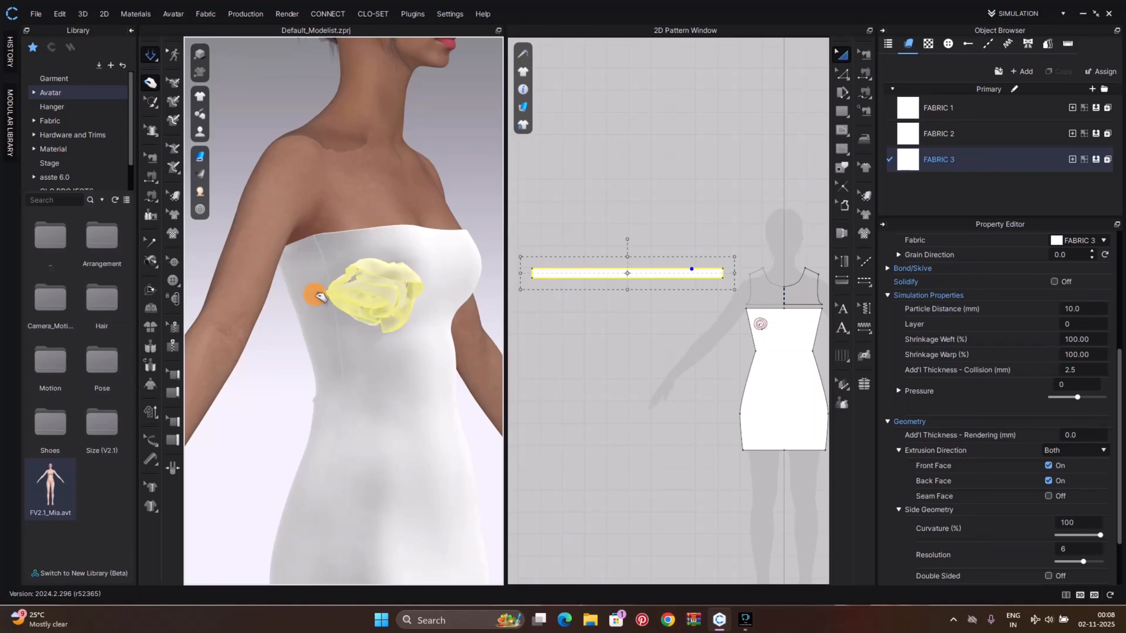
{"action": "mouse_move", "coordinate": [379, 282]}
{"action": "left_mouse_down"}
{"action": "mouse_move", "coordinate": [298, 290]}
{"action": "mouse_move", "coordinate": [341, 300]}
{"action": "left_mouse_up"}
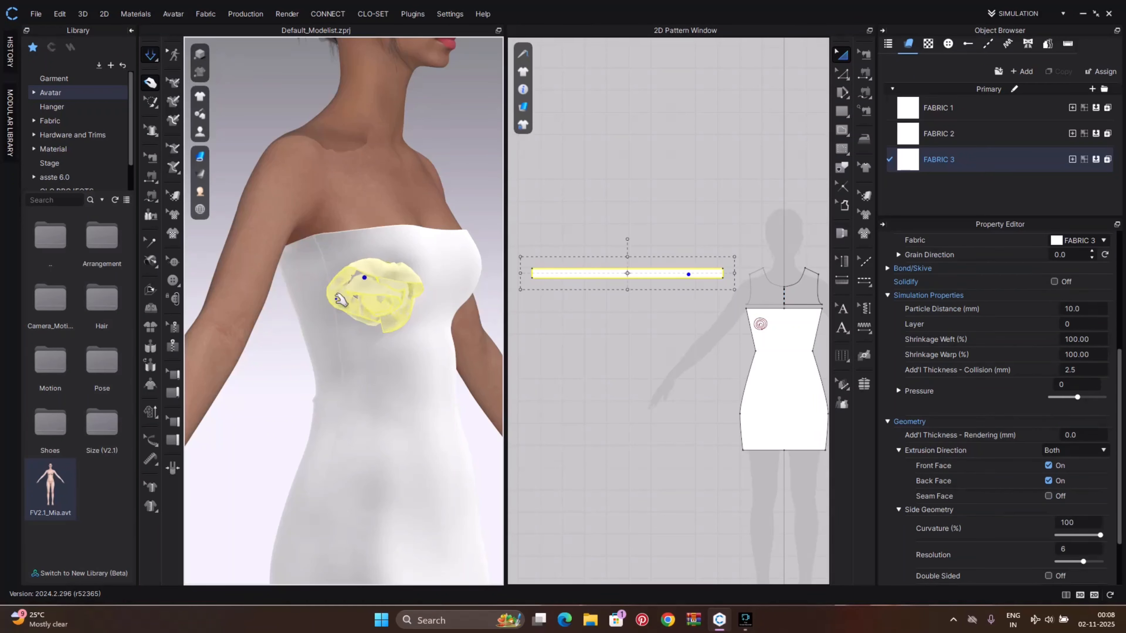
Keep pulling the rose's petals on the bodice into a rounder, fuller shape
{"action": "right_click_drag", "start_coordinate": [387, 287], "coordinate": [421, 288]}
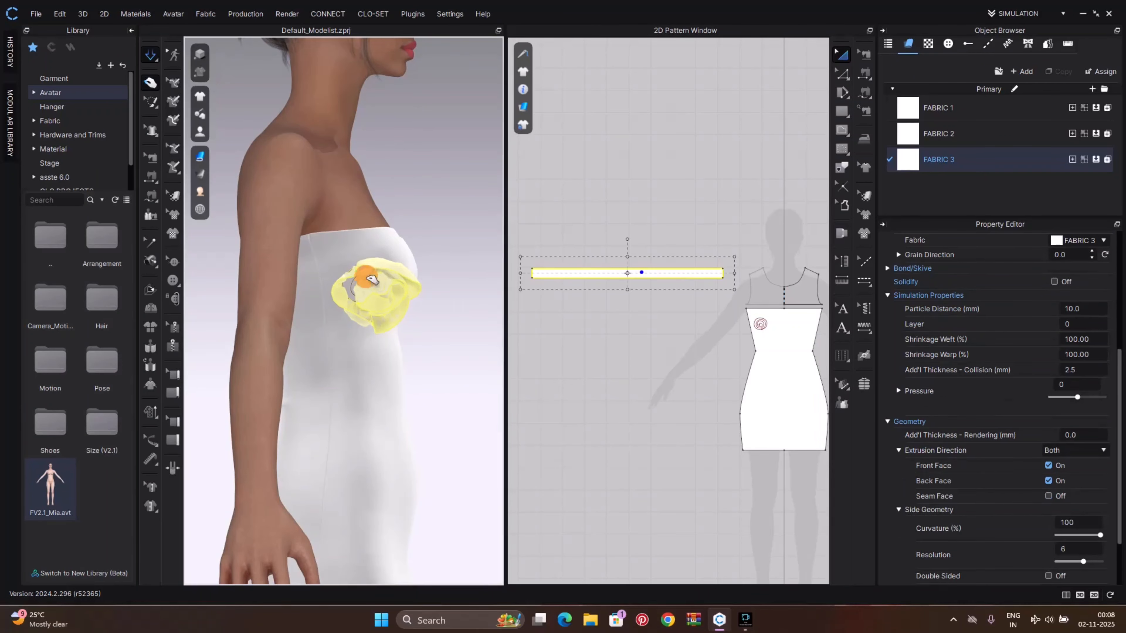
{"action": "mouse_move", "coordinate": [310, 296]}
{"action": "left_mouse_down"}
{"action": "mouse_move", "coordinate": [263, 335]}
{"action": "mouse_move", "coordinate": [269, 346]}
{"action": "mouse_move", "coordinate": [338, 333]}
{"action": "left_mouse_up"}
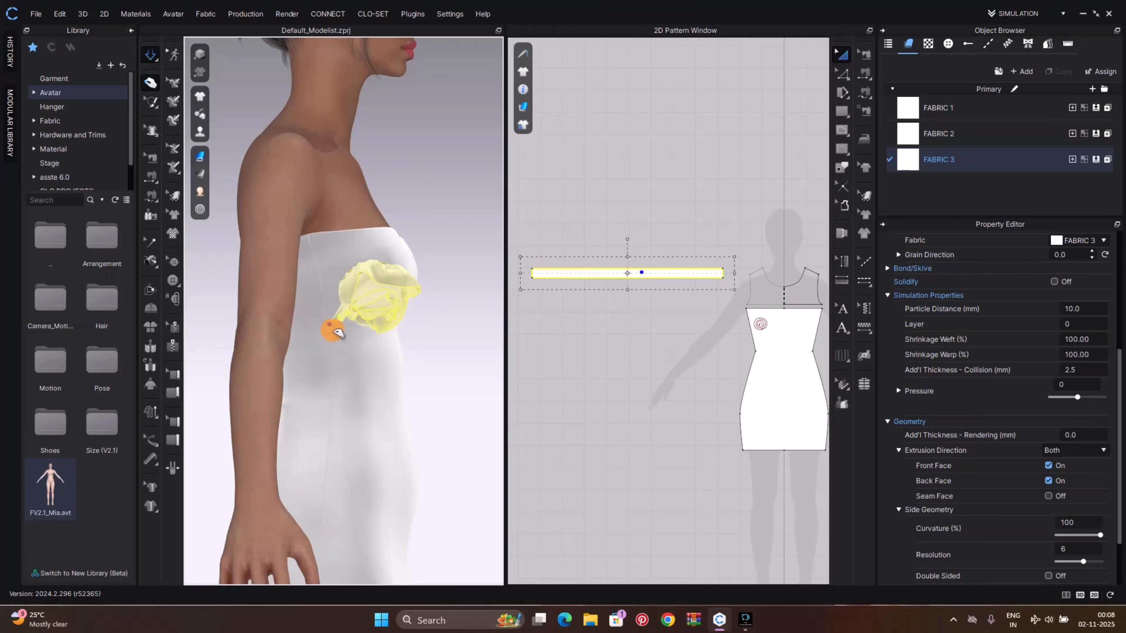
{"action": "right_click_drag", "start_coordinate": [377, 306], "coordinate": [359, 297]}
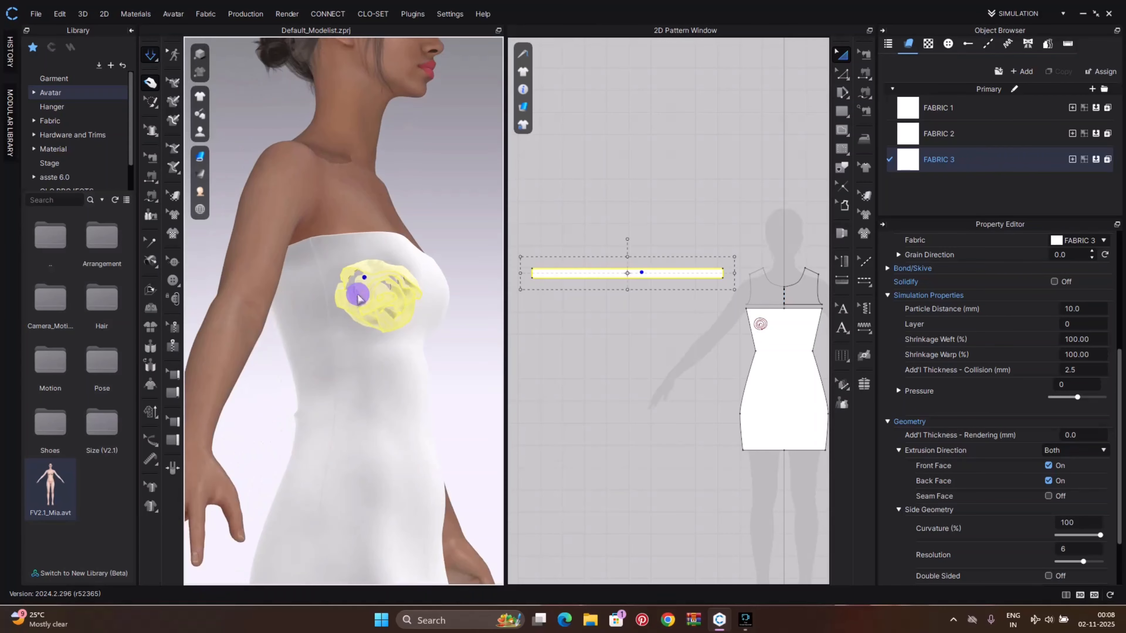
{"action": "left_click_drag", "start_coordinate": [364, 305], "coordinate": [320, 339]}
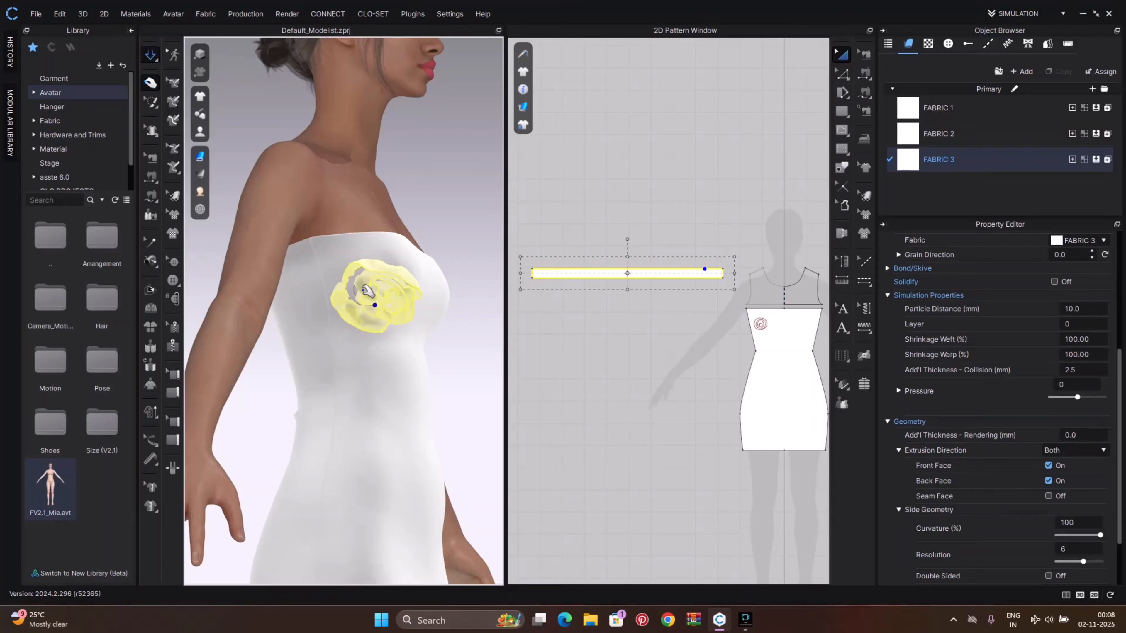
{"action": "mouse_move", "coordinate": [312, 341]}
{"action": "left_mouse_down"}
{"action": "mouse_move", "coordinate": [286, 359]}
{"action": "mouse_move", "coordinate": [350, 327]}
{"action": "left_mouse_up"}
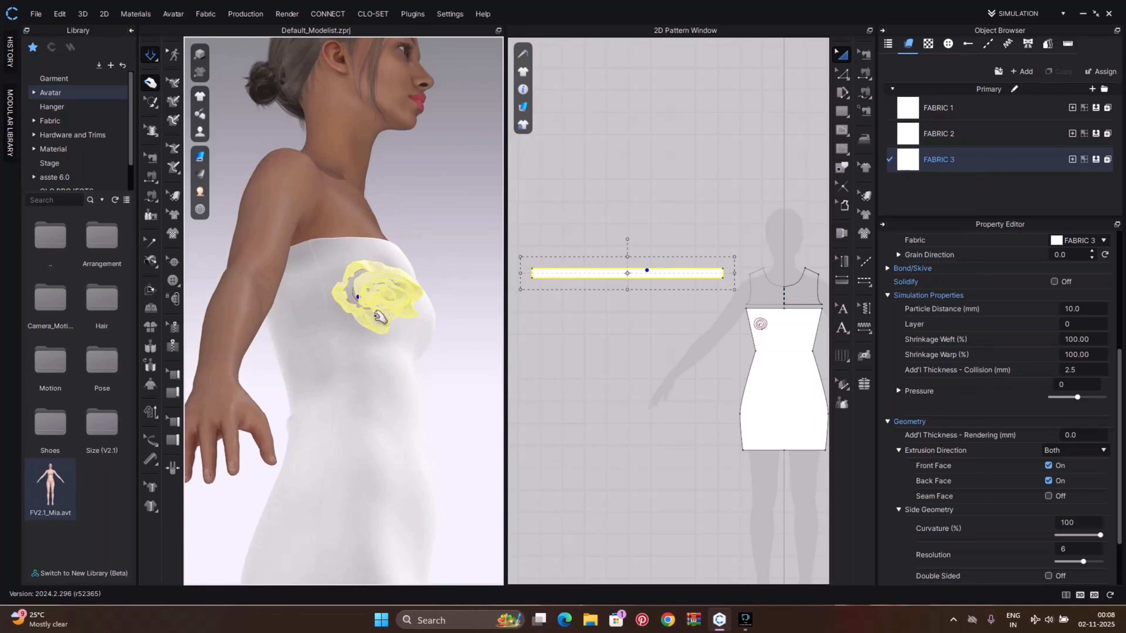
Reset the 3D arrangement of the selected rose strip pattern
{"action": "scroll", "coordinate": [394, 307], "scroll_direction": "up", "scroll_amount": 5}
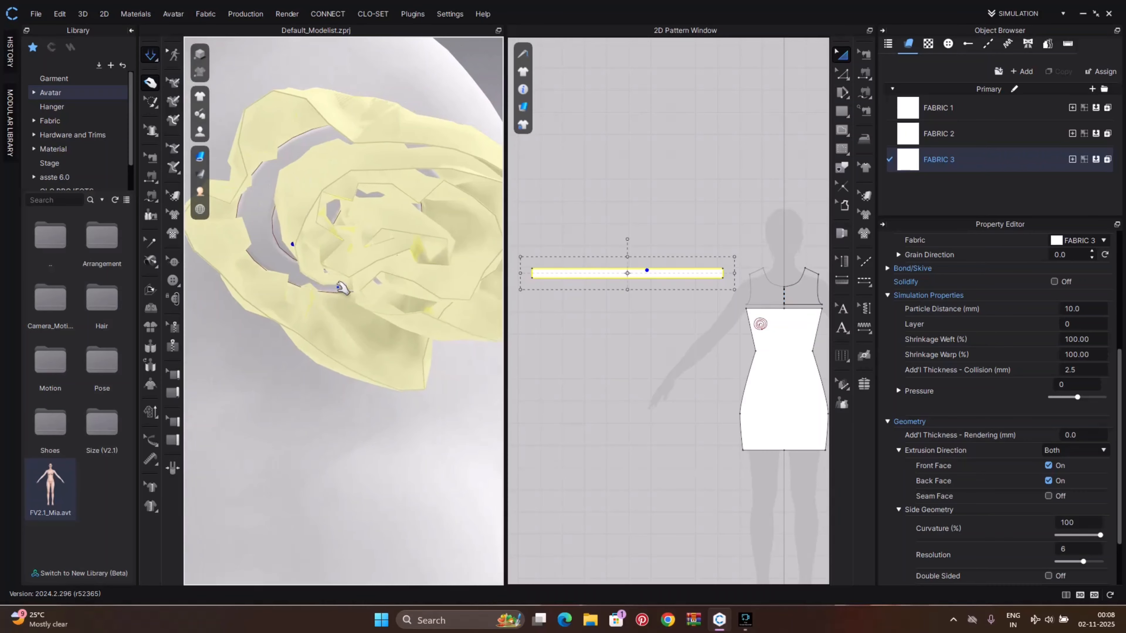
{"action": "left_click", "coordinate": [326, 301]}
{"action": "left_click", "coordinate": [281, 327]}
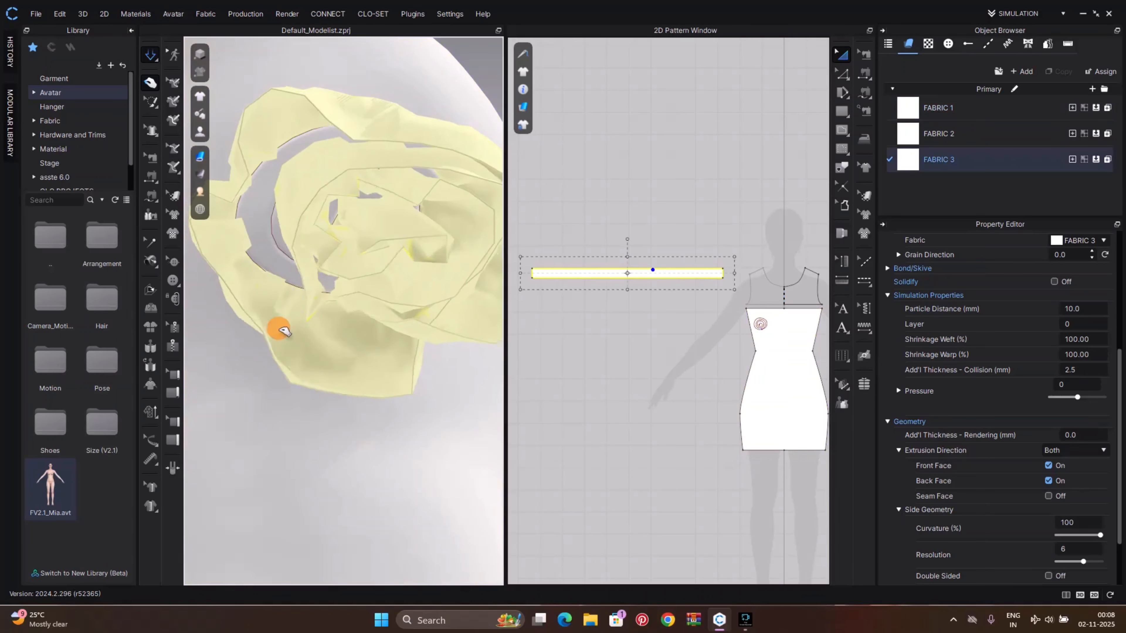
{"action": "scroll", "coordinate": [352, 301], "scroll_direction": "down", "scroll_amount": 5}
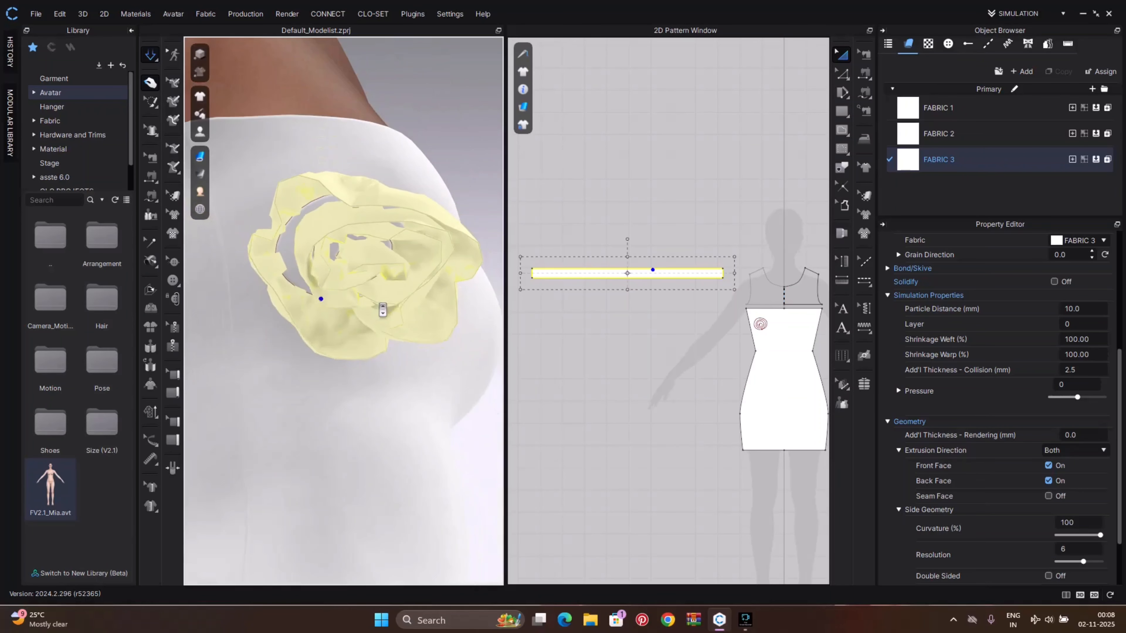
{"action": "right_click", "coordinate": [368, 311]}
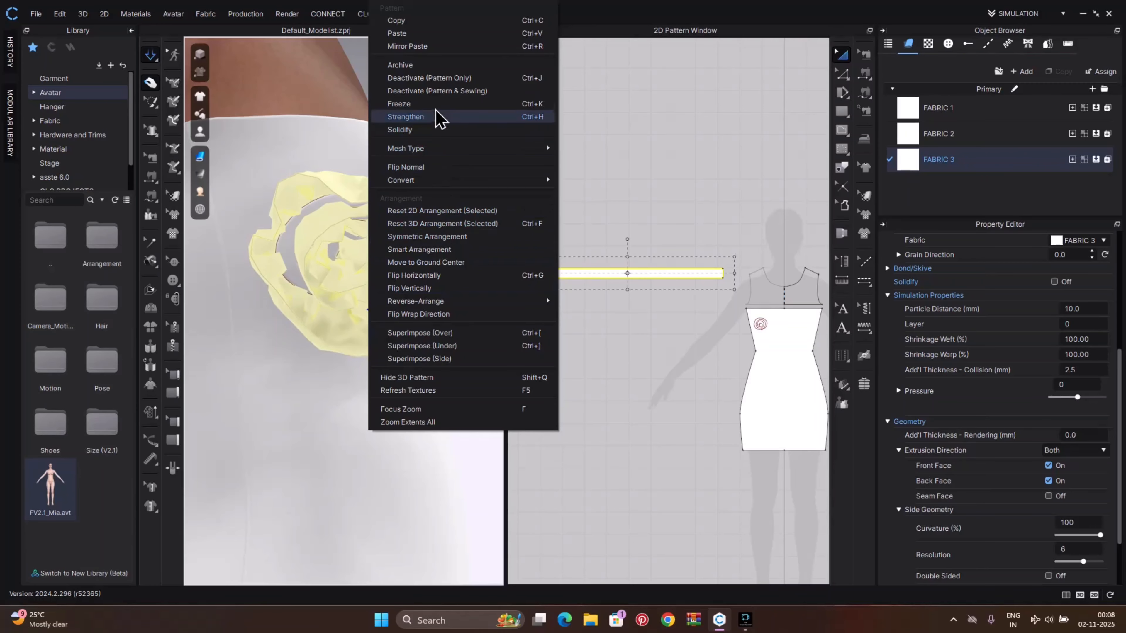
{"action": "left_click", "coordinate": [425, 223]}
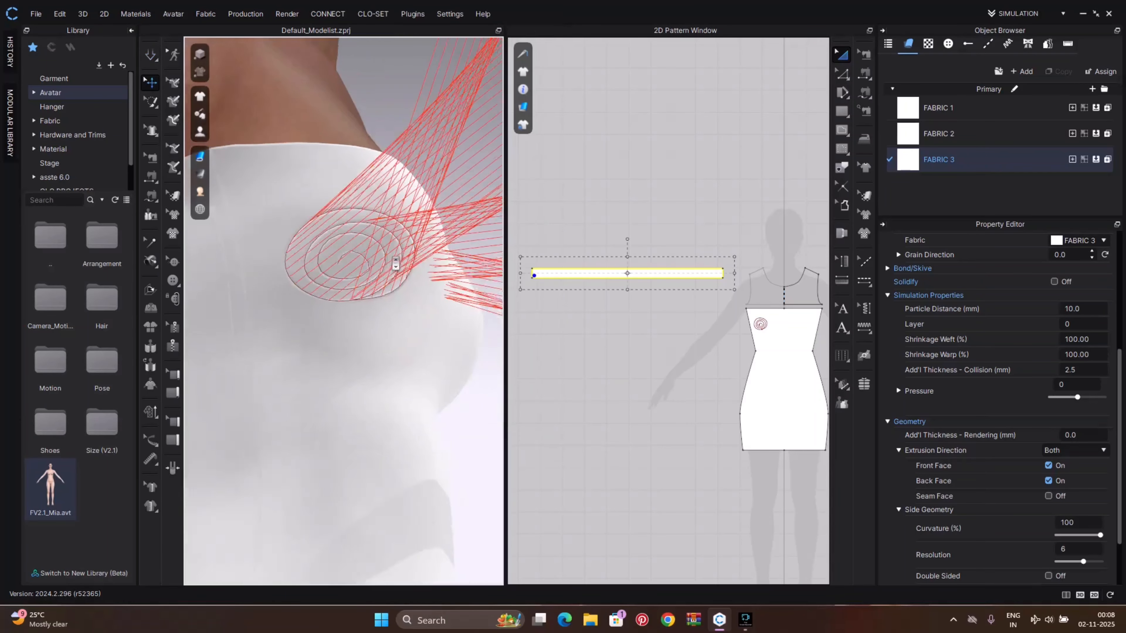
Strengthen the strip pattern and run the simulation so the rose re-forms on the bodice
{"action": "scroll", "coordinate": [381, 262], "scroll_direction": "down", "scroll_amount": 4}
{"action": "right_click_drag", "start_coordinate": [379, 259], "coordinate": [339, 293]}
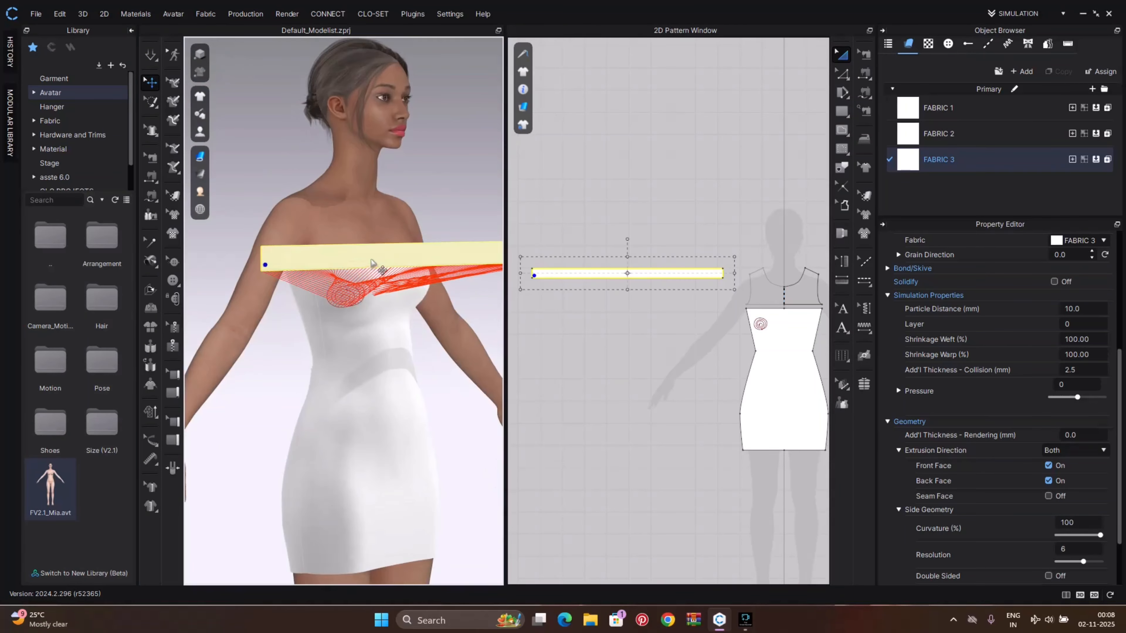
{"action": "right_click", "coordinate": [374, 269]}
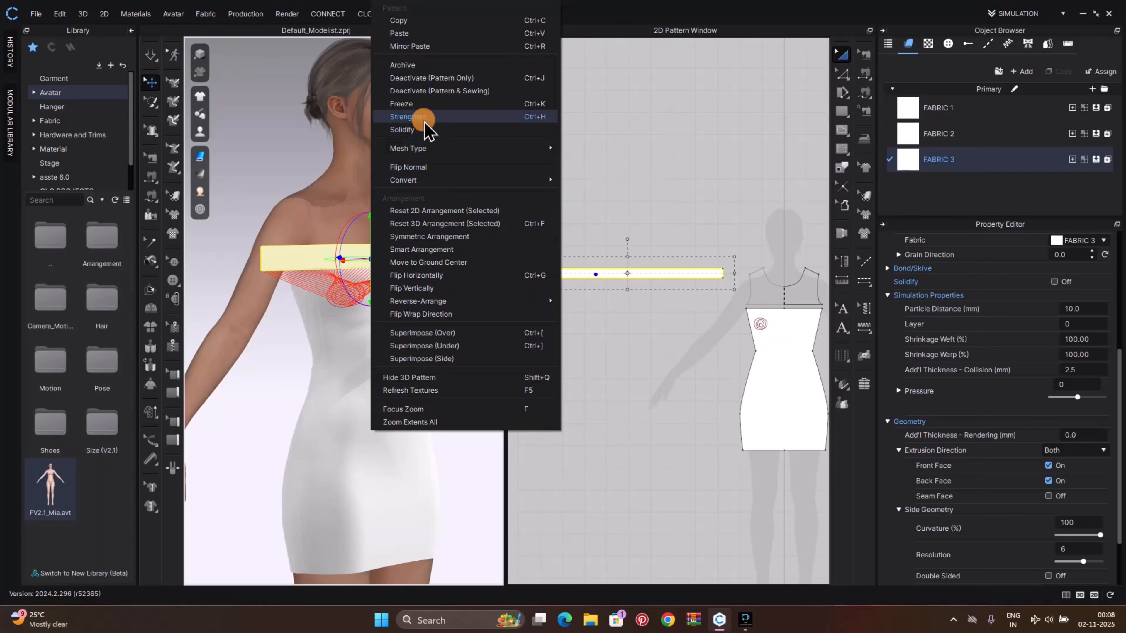
{"action": "left_click", "coordinate": [423, 114]}
{"action": "key", "text": "space"}
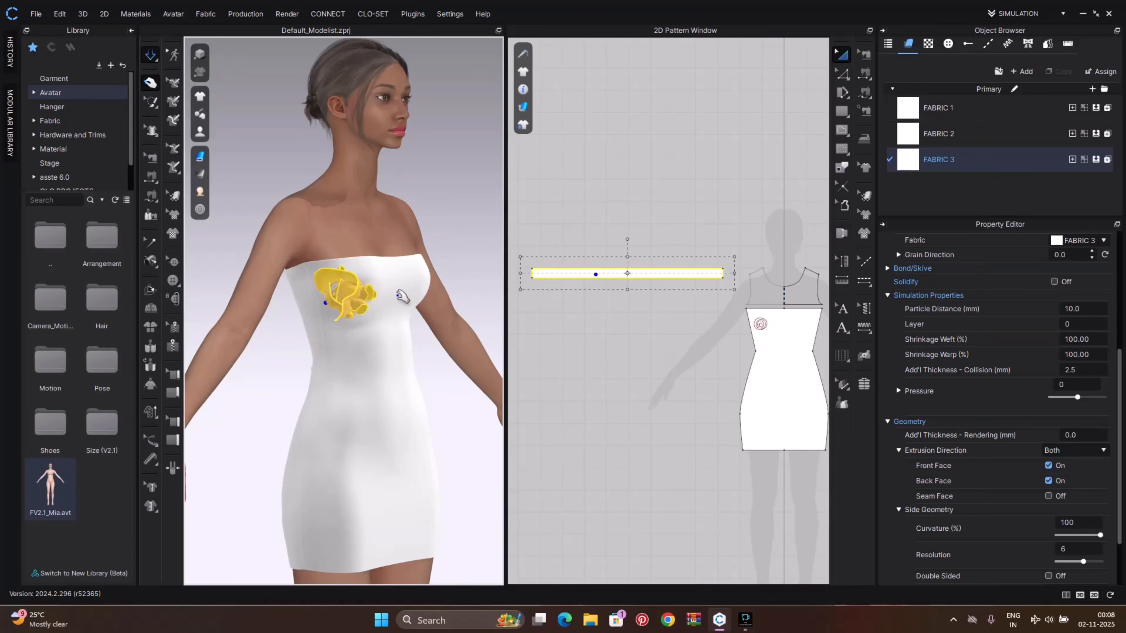
Pull the strengthened rose into position on the bodice
{"action": "mouse_move", "coordinate": [380, 318]}
{"action": "left_mouse_down"}
{"action": "mouse_move", "coordinate": [516, 355]}
{"action": "mouse_move", "coordinate": [356, 308]}
{"action": "mouse_move", "coordinate": [475, 286]}
{"action": "mouse_move", "coordinate": [345, 286]}
{"action": "mouse_move", "coordinate": [502, 311]}
{"action": "mouse_move", "coordinate": [365, 311]}
{"action": "left_mouse_up"}
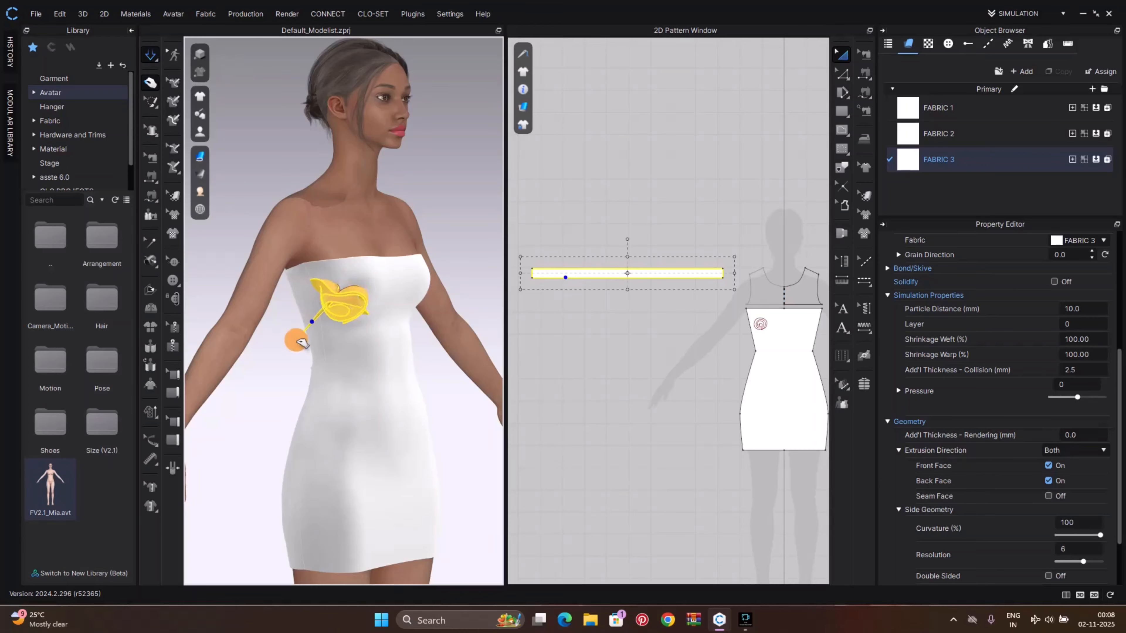
{"action": "left_click_drag", "start_coordinate": [354, 273], "coordinate": [415, 411]}
{"action": "scroll", "coordinate": [357, 292], "scroll_direction": "up", "scroll_amount": 6}
{"action": "scroll", "coordinate": [356, 295], "scroll_direction": "up", "scroll_amount": 2}
{"action": "scroll", "coordinate": [391, 329], "scroll_direction": "down", "scroll_amount": 4}
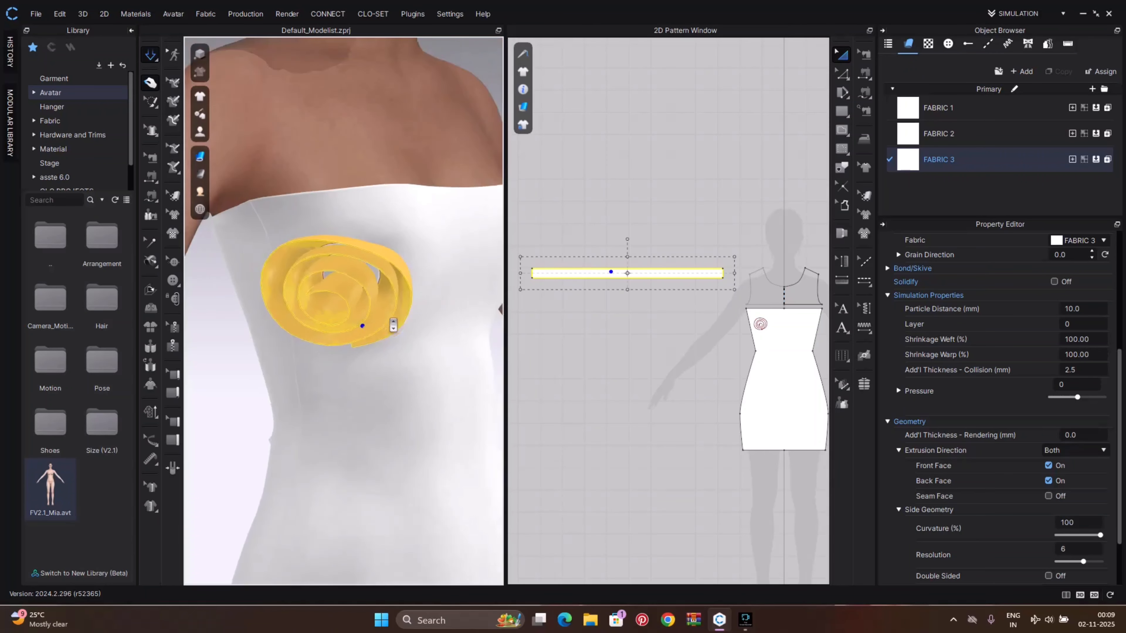
Unstrengthen the rose pattern and deselect it
{"action": "right_click", "coordinate": [378, 292]}
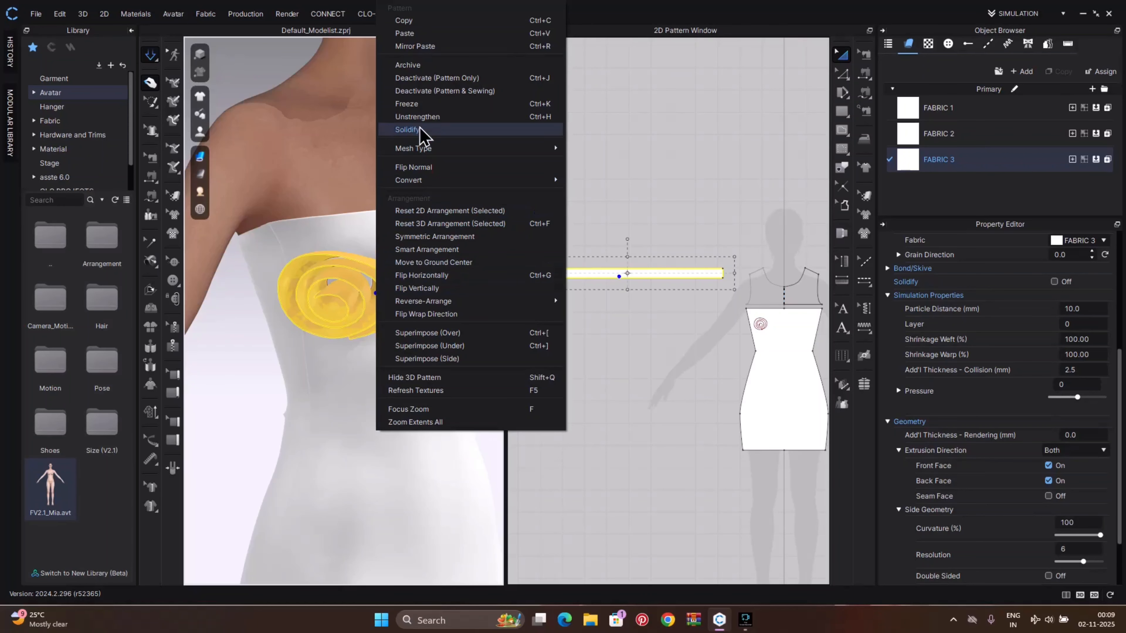
{"action": "left_click", "coordinate": [421, 118]}
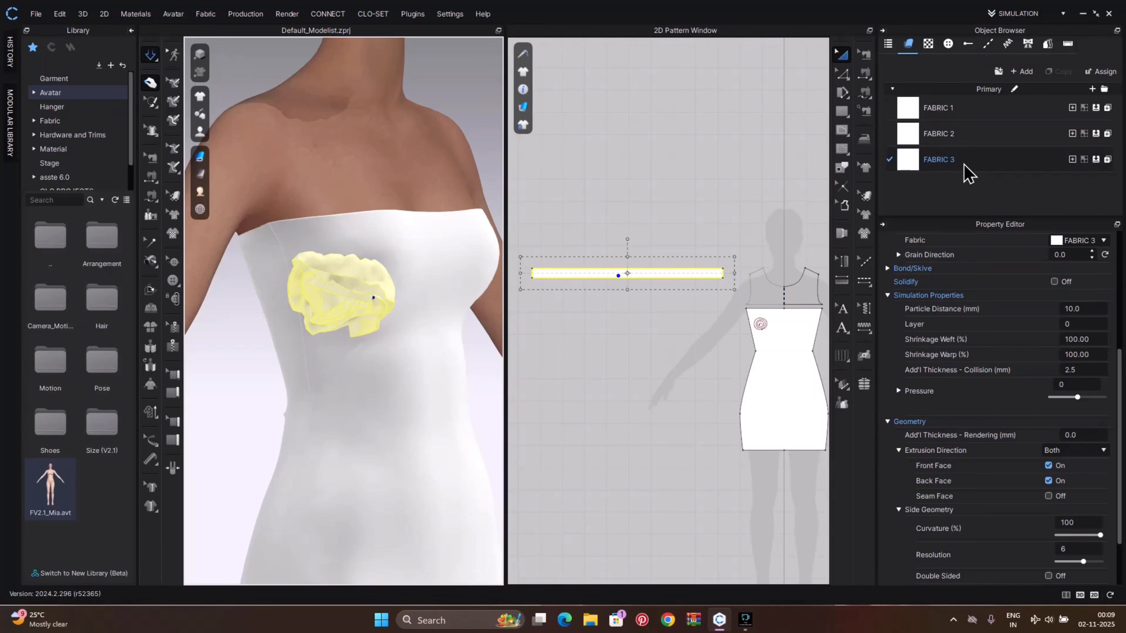
{"action": "right_click", "coordinate": [698, 248]}
{"action": "left_click", "coordinate": [631, 294]}
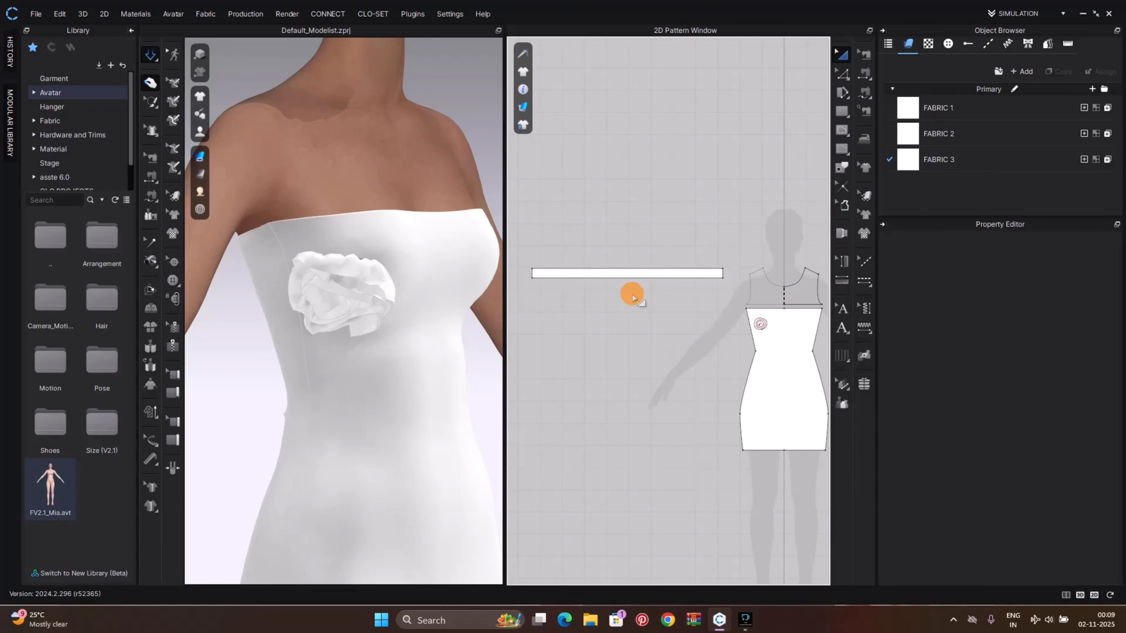
Select the strip's top edge with Edit Pattern and make it elastic with a slightly higher ratio
{"action": "key", "text": "z"}
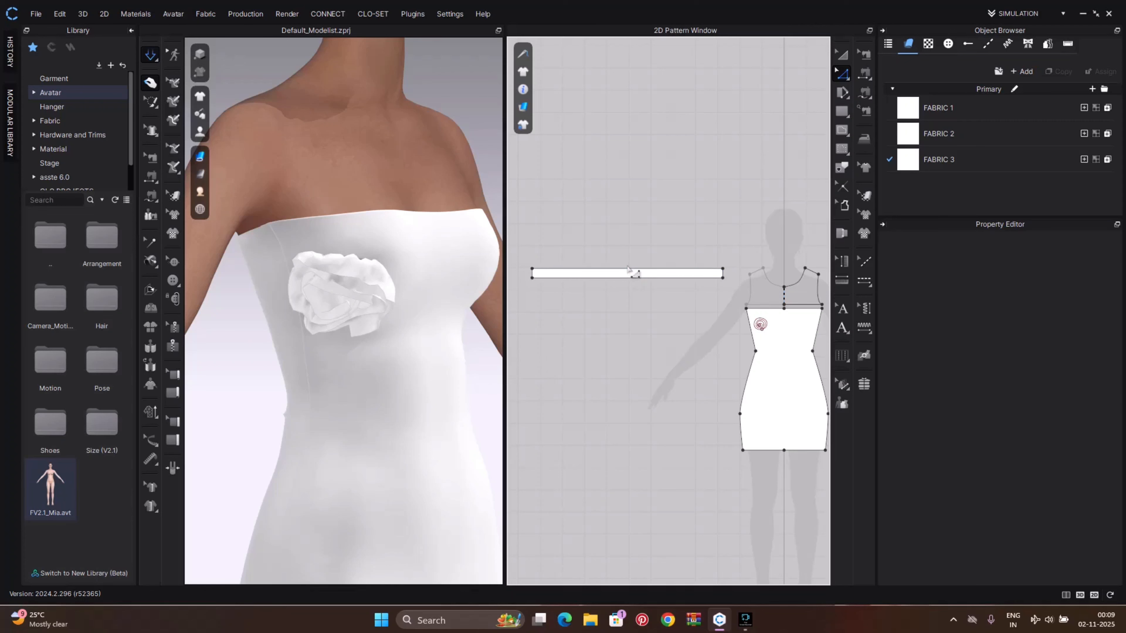
{"action": "scroll", "coordinate": [628, 267], "scroll_direction": "up", "scroll_amount": 4}
{"action": "scroll", "coordinate": [647, 288], "scroll_direction": "down", "scroll_amount": 3}
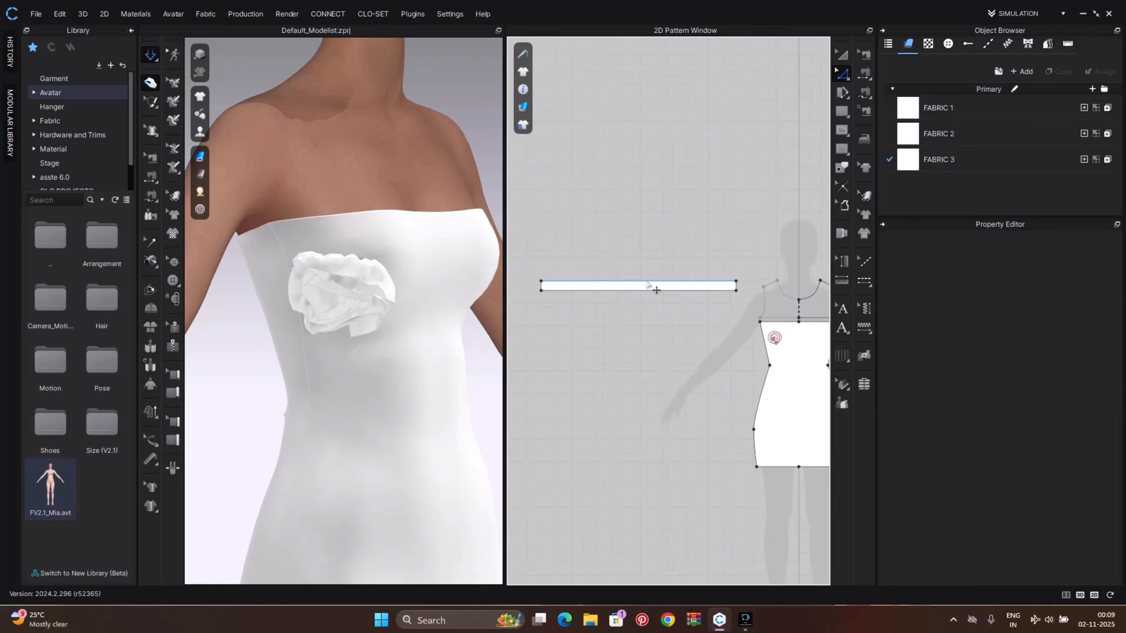
{"action": "left_click", "coordinate": [646, 284]}
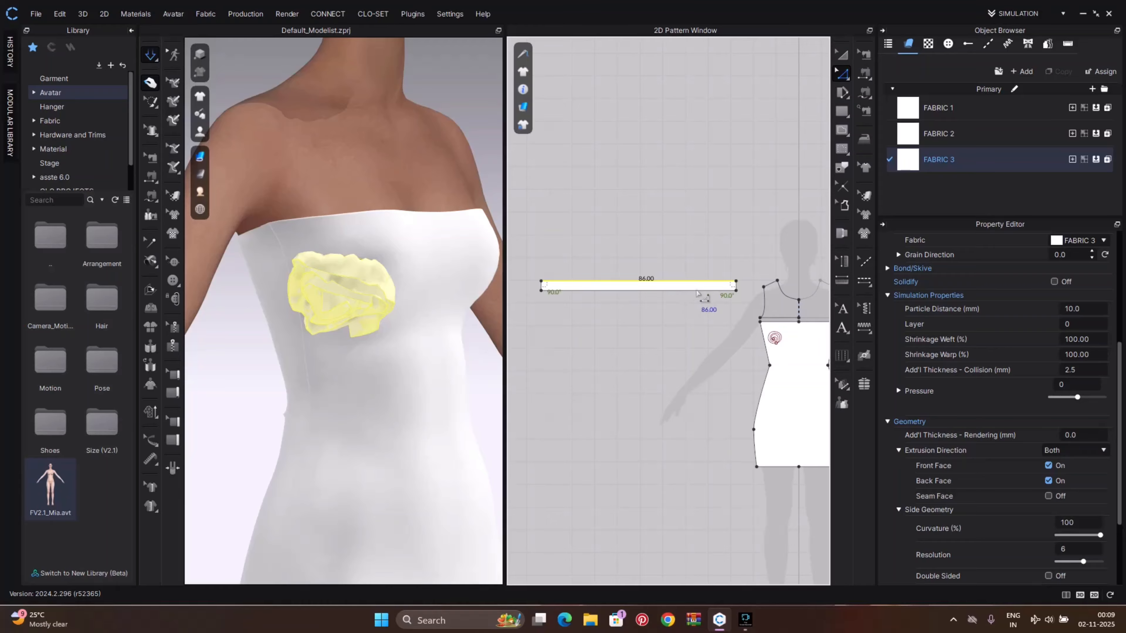
{"action": "scroll", "coordinate": [1007, 364], "scroll_direction": "down", "scroll_amount": 3}
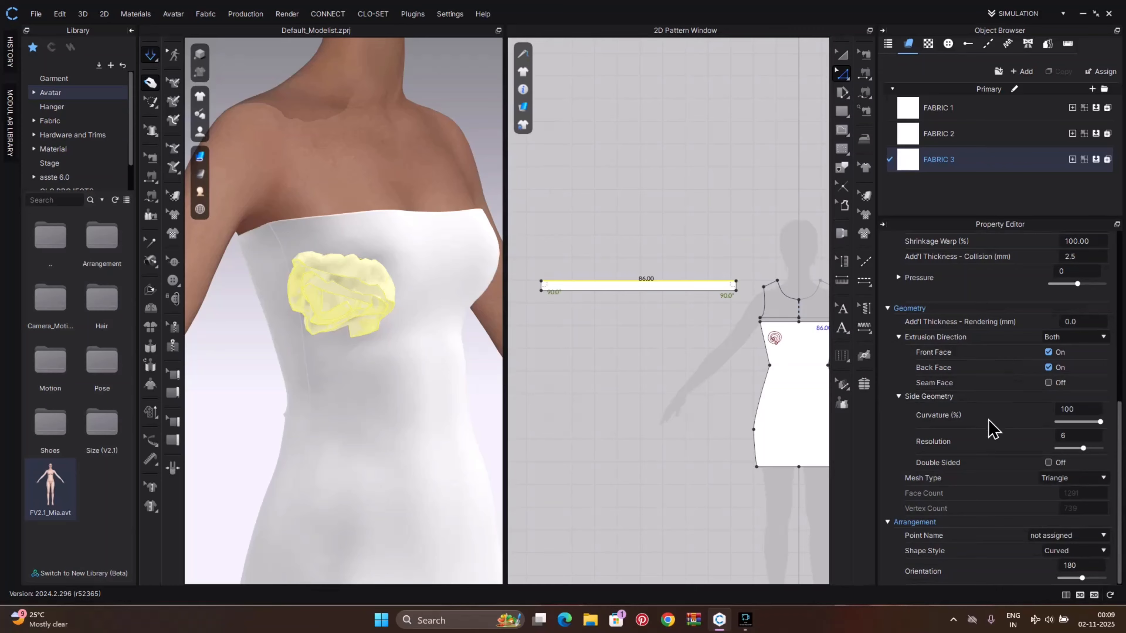
{"action": "scroll", "coordinate": [995, 428], "scroll_direction": "up", "scroll_amount": 4}
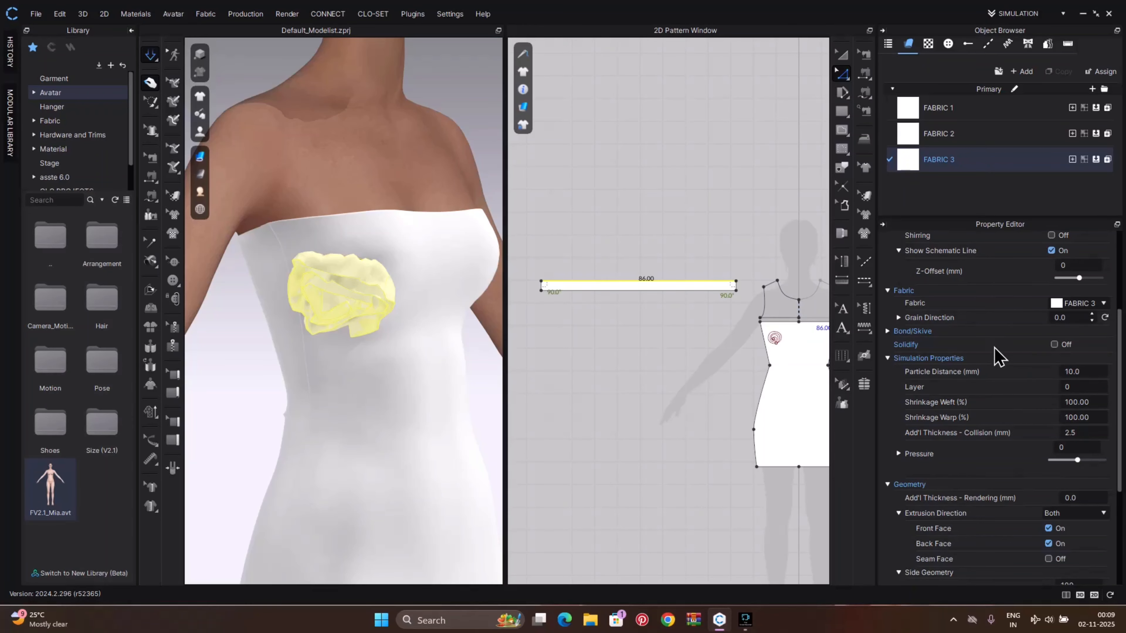
{"action": "scroll", "coordinate": [995, 355], "scroll_direction": "up", "scroll_amount": 3}
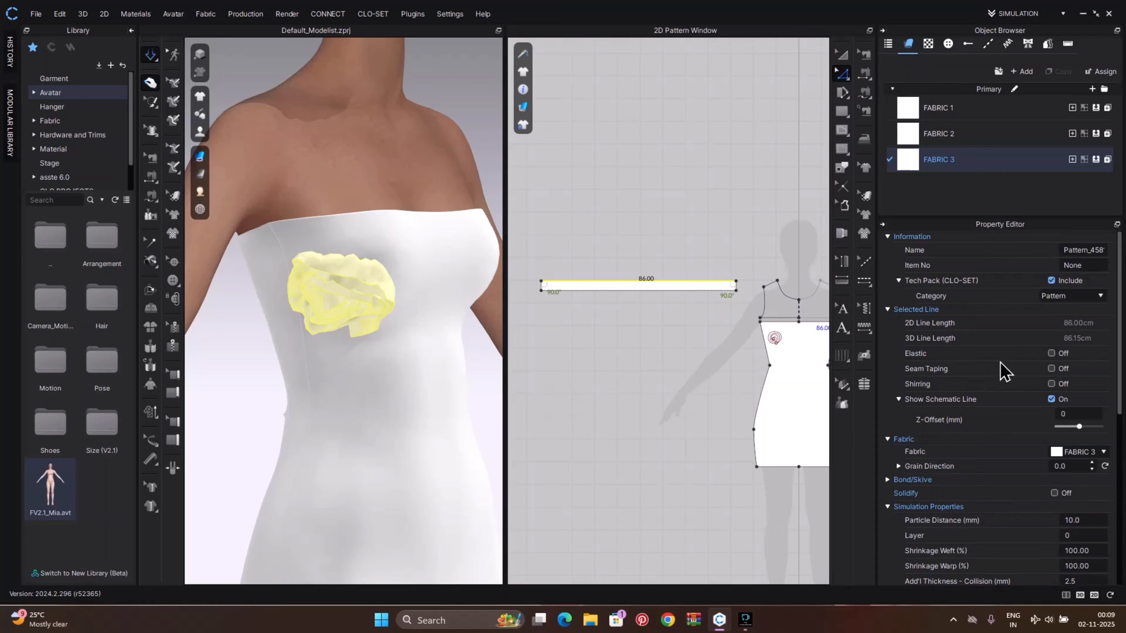
{"action": "left_click", "coordinate": [1051, 353]}
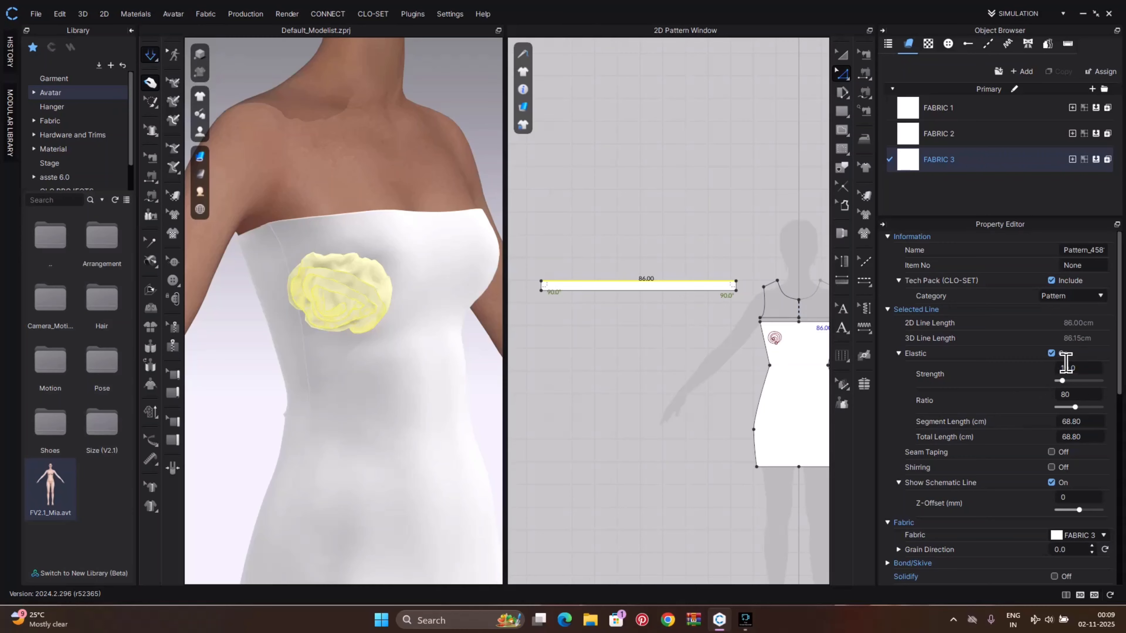
{"action": "left_click_drag", "start_coordinate": [1075, 407], "coordinate": [1083, 407]}
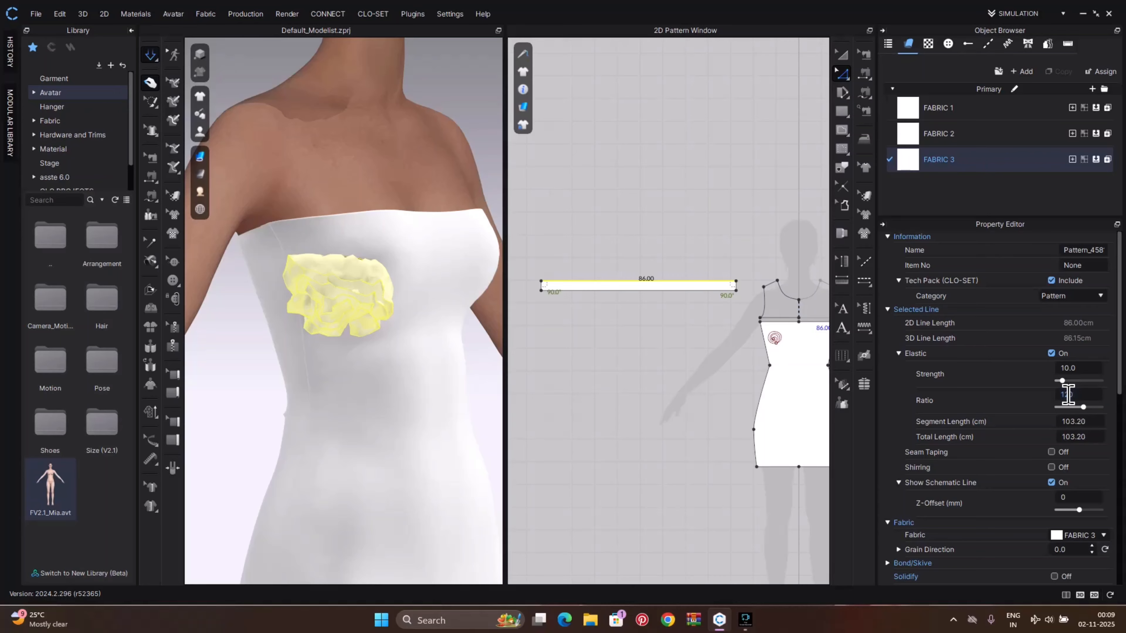
Pull and reshape the elasticated rose on the bodice while simulating
{"action": "scroll", "coordinate": [388, 300], "scroll_direction": "up", "scroll_amount": 4}
{"action": "left_click_drag", "start_coordinate": [369, 269], "coordinate": [388, 259]}
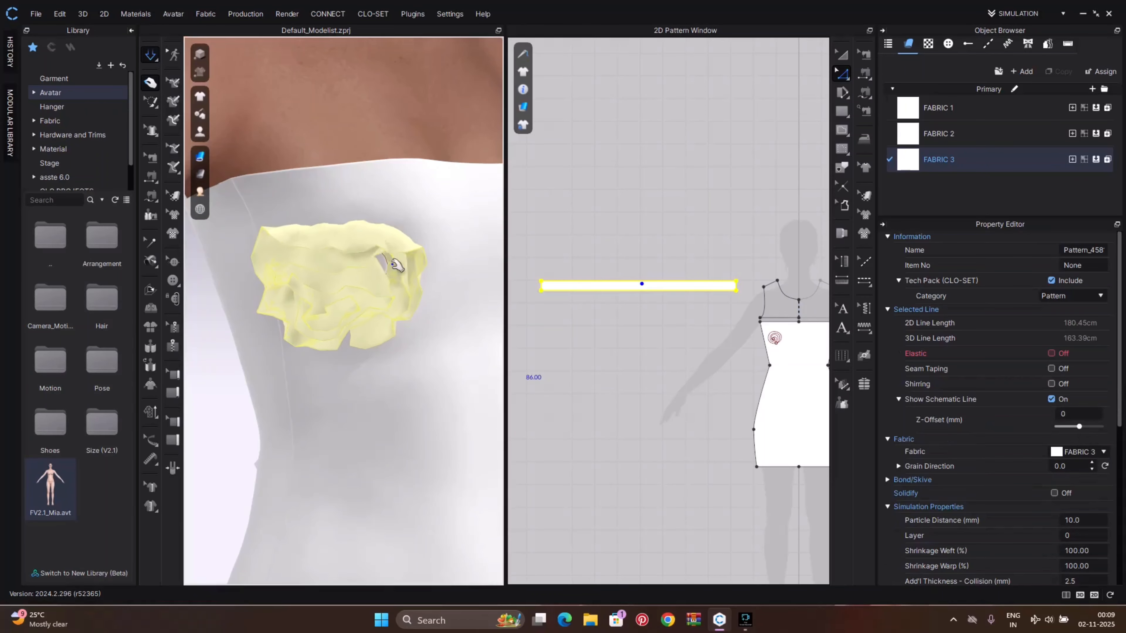
{"action": "left_click", "coordinate": [371, 298]}
{"action": "scroll", "coordinate": [409, 307], "scroll_direction": "down", "scroll_amount": 4}
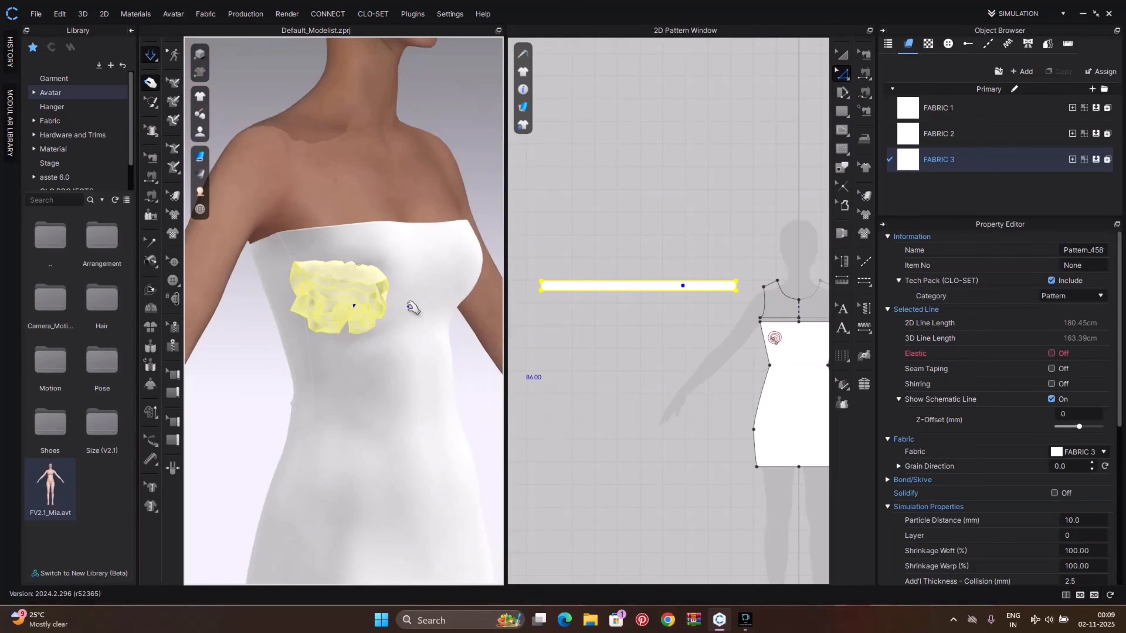
{"action": "right_click_drag", "start_coordinate": [409, 307], "coordinate": [379, 322]}
{"action": "mouse_move", "coordinate": [336, 276]}
{"action": "left_mouse_down"}
{"action": "mouse_move", "coordinate": [333, 239]}
{"action": "mouse_move", "coordinate": [369, 270]}
{"action": "left_mouse_up"}
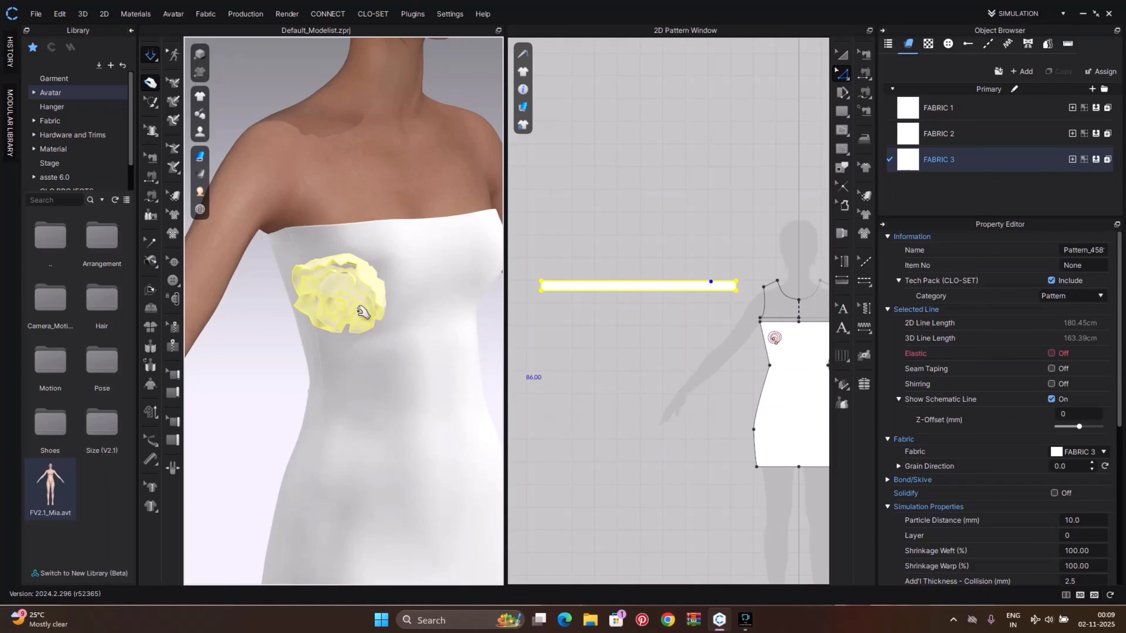
{"action": "right_click_drag", "start_coordinate": [363, 313], "coordinate": [376, 300]}
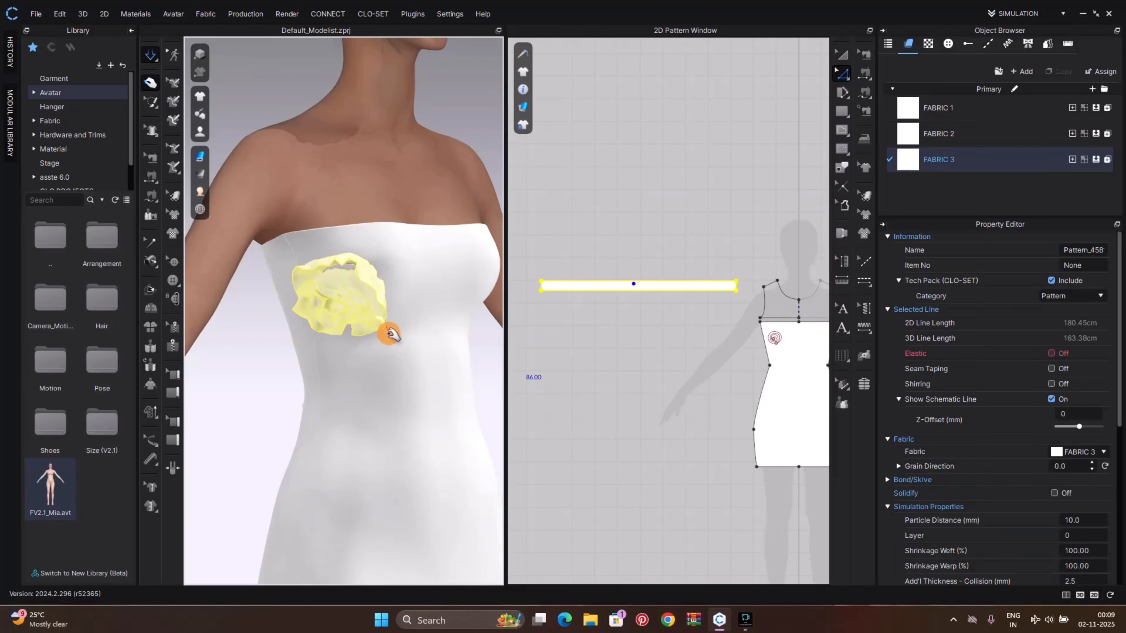
{"action": "left_click_drag", "start_coordinate": [375, 316], "coordinate": [354, 362]}
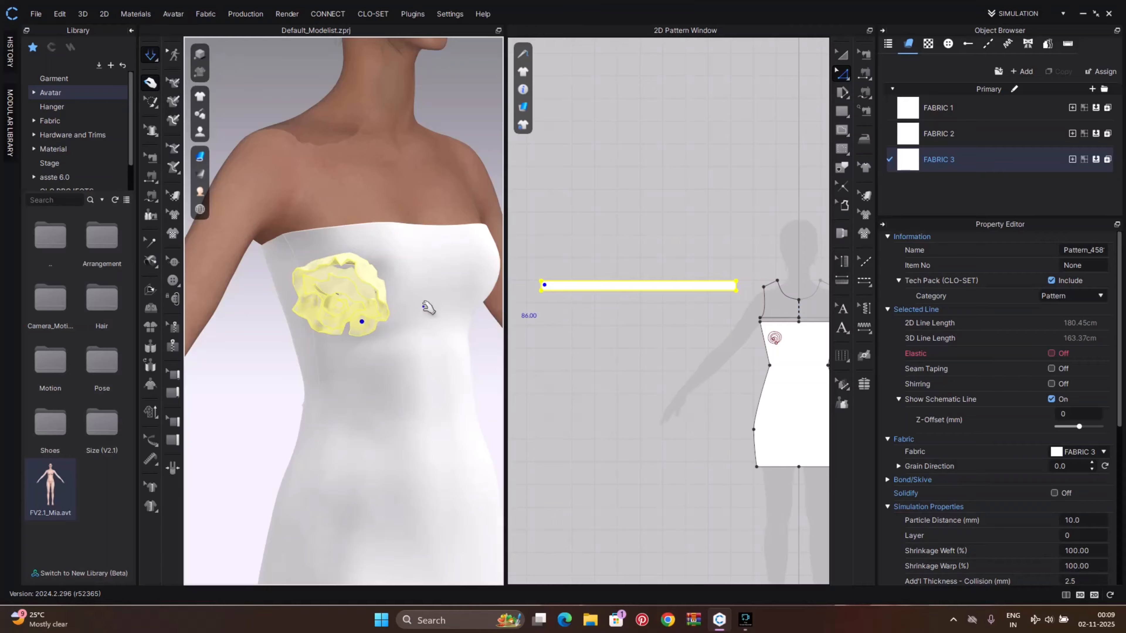
{"action": "right_click_drag", "start_coordinate": [370, 323], "coordinate": [377, 256]}
Draw a vertical internal line about 4.22 cm across the width of the rose strip
{"action": "scroll", "coordinate": [348, 307], "scroll_direction": "up", "scroll_amount": 5}
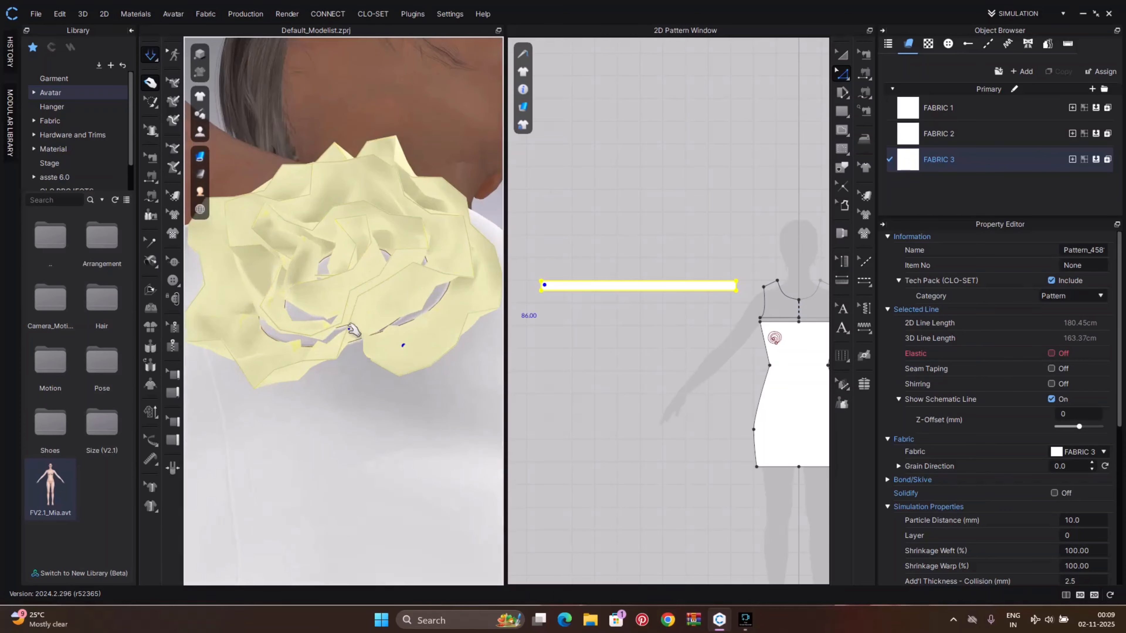
{"action": "right_click_drag", "start_coordinate": [352, 331], "coordinate": [275, 378]}
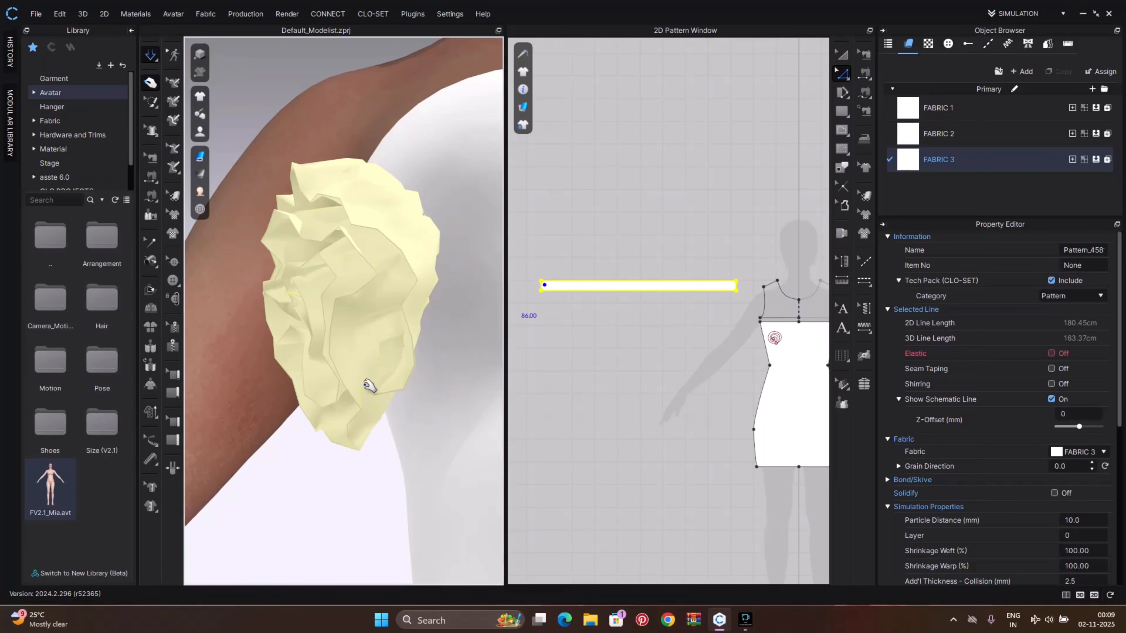
{"action": "scroll", "coordinate": [623, 312], "scroll_direction": "up", "scroll_amount": 5}
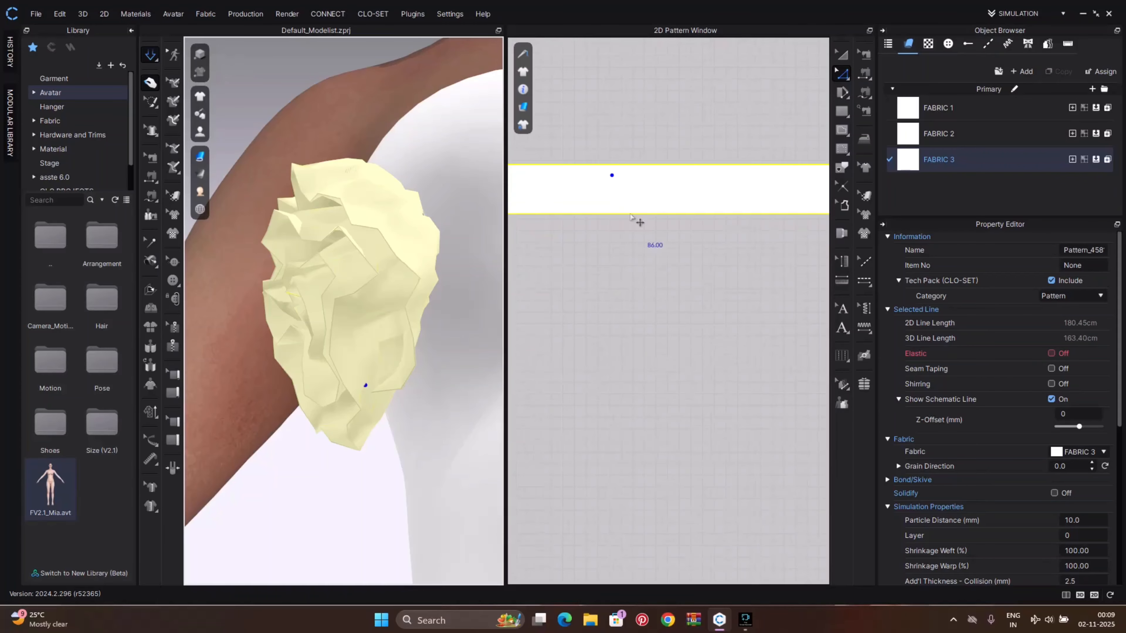
{"action": "middle_click_drag", "start_coordinate": [624, 212], "coordinate": [657, 343]}
{"action": "key", "text": "x"}
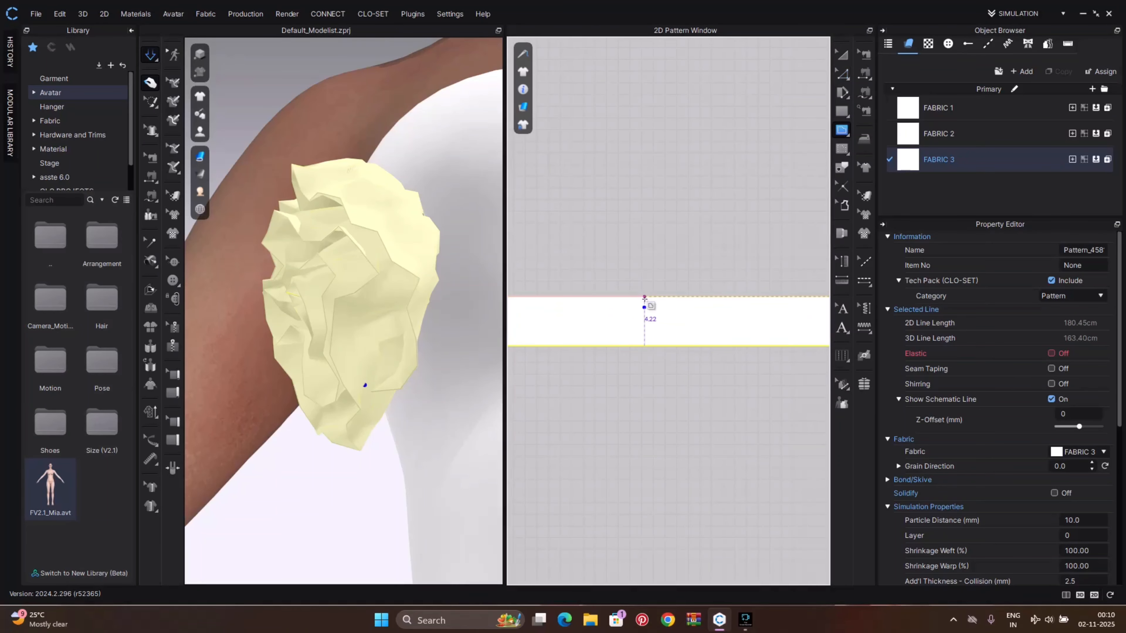
{"action": "left_click", "coordinate": [644, 299]}
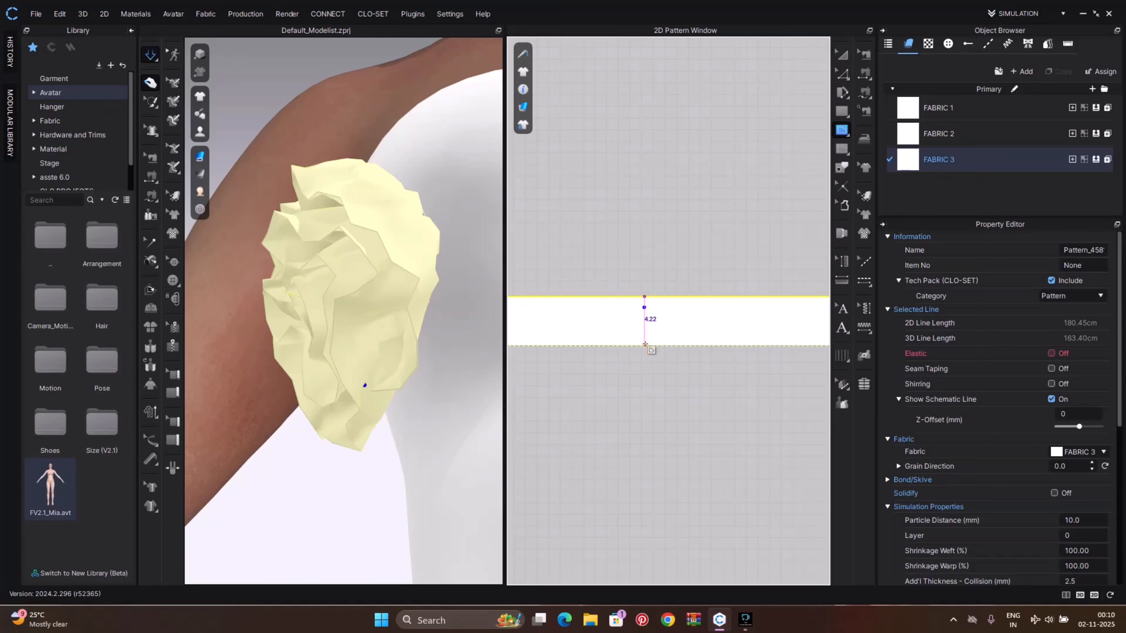
{"action": "left_click", "coordinate": [645, 344]}
Sew the new internal line to the strip's short end edge with Segment Sewing
{"action": "right_click_drag", "start_coordinate": [360, 395], "coordinate": [429, 367]}
{"action": "key", "text": "n"}
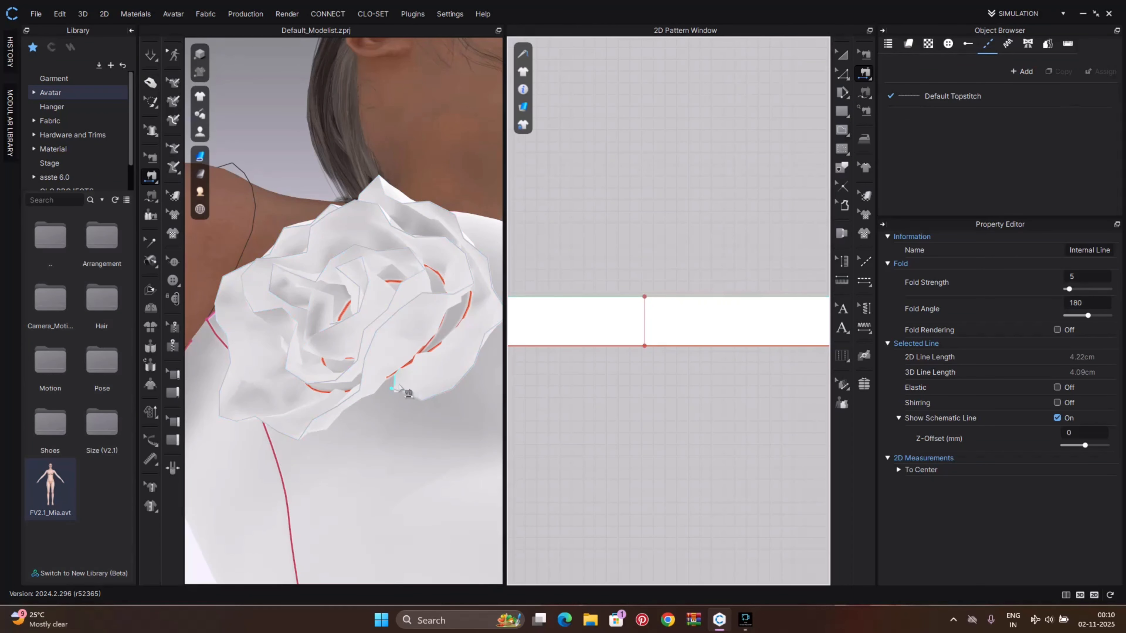
{"action": "left_click", "coordinate": [398, 387]}
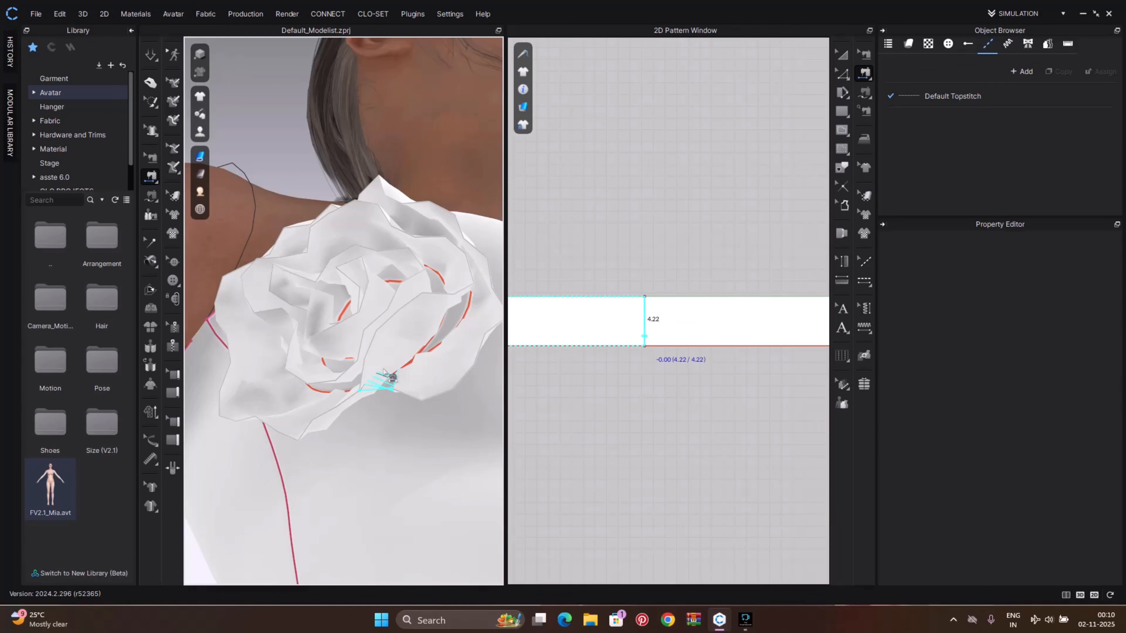
{"action": "scroll", "coordinate": [815, 355], "scroll_direction": "down", "scroll_amount": 3}
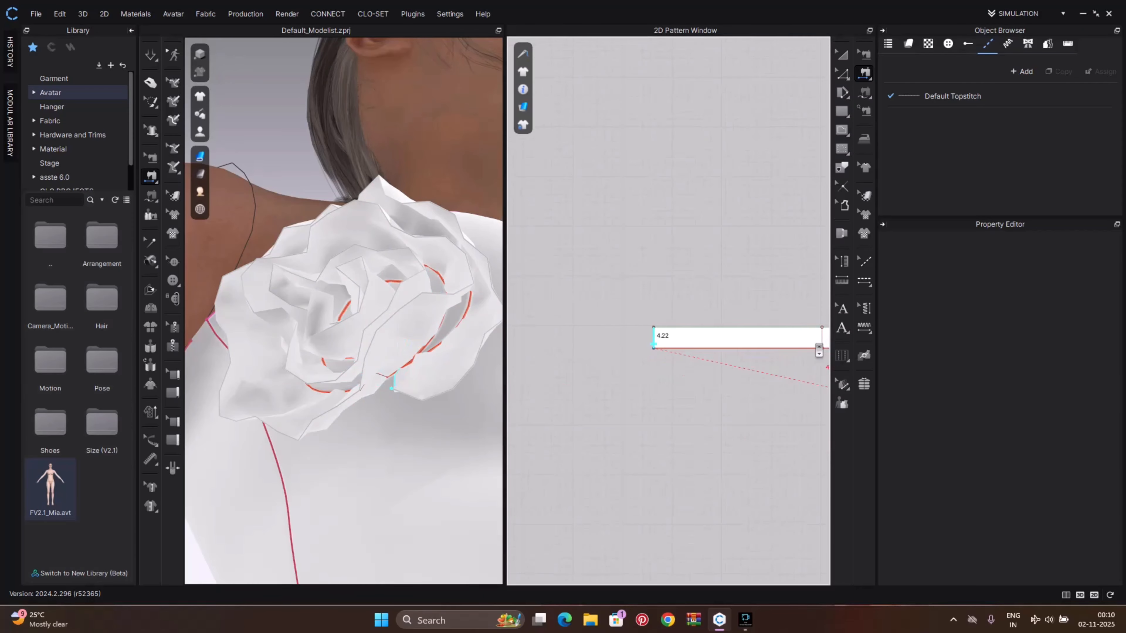
{"action": "left_click", "coordinate": [822, 342]}
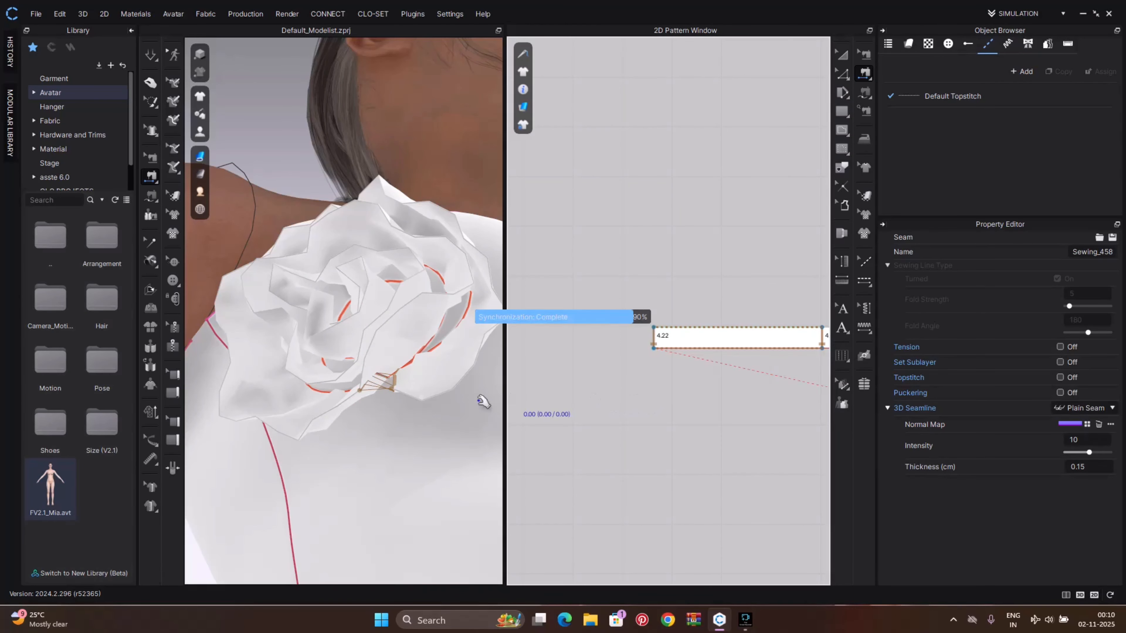
Simulate and pull the rose back into position on the bodice
{"action": "key", "text": "space"}
{"action": "scroll", "coordinate": [428, 394], "scroll_direction": "down", "scroll_amount": 5}
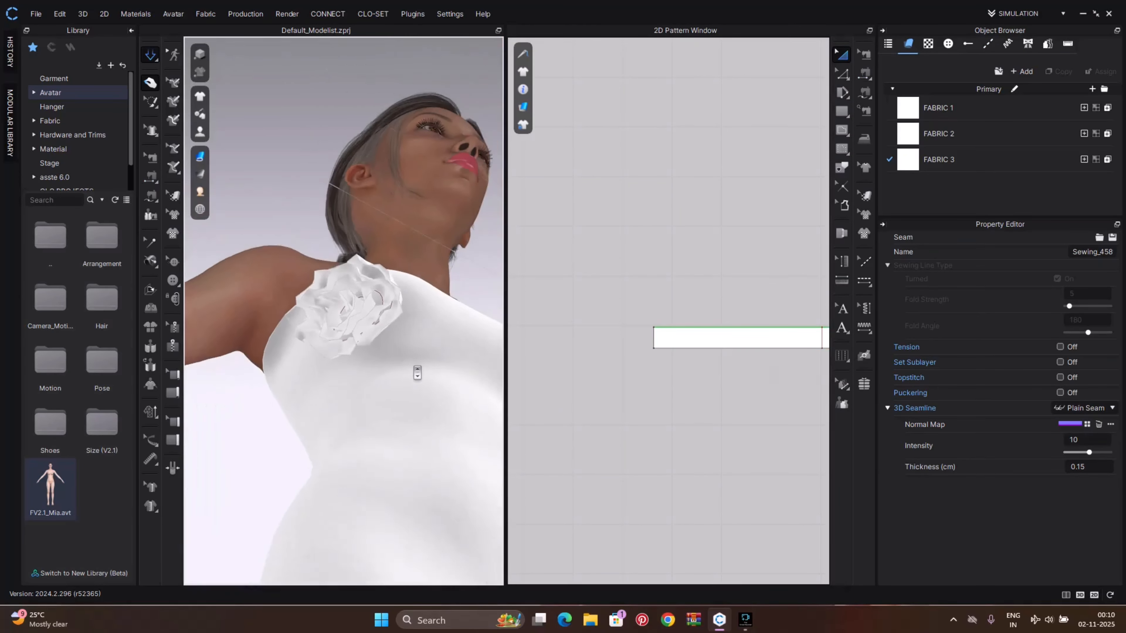
{"action": "right_click_drag", "start_coordinate": [359, 263], "coordinate": [421, 439]}
{"action": "left_click", "coordinate": [377, 286]}
{"action": "left_click_drag", "start_coordinate": [378, 285], "coordinate": [339, 203]}
{"action": "left_click_drag", "start_coordinate": [384, 265], "coordinate": [395, 254]}
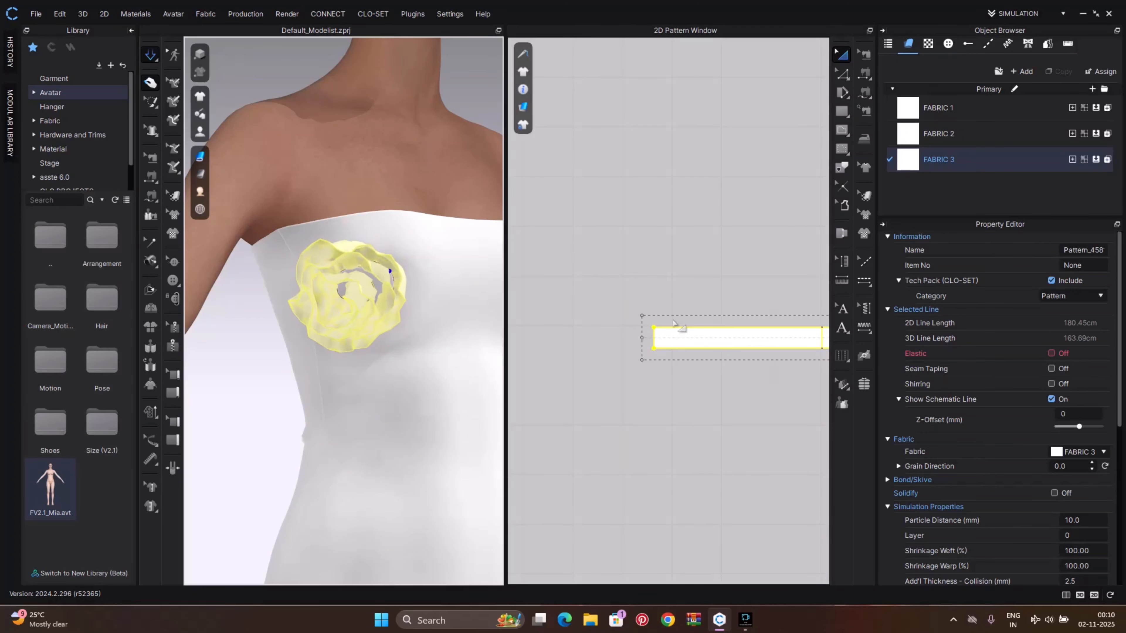
Layer Clone (Over) the rose strip and place the copy above the original
{"action": "scroll", "coordinate": [677, 325], "scroll_direction": "down", "scroll_amount": 6}
{"action": "middle_click_drag", "start_coordinate": [676, 324], "coordinate": [611, 306]}
{"action": "scroll", "coordinate": [664, 301], "scroll_direction": "up", "scroll_amount": 3}
{"action": "scroll", "coordinate": [663, 301], "scroll_direction": "up", "scroll_amount": 3}
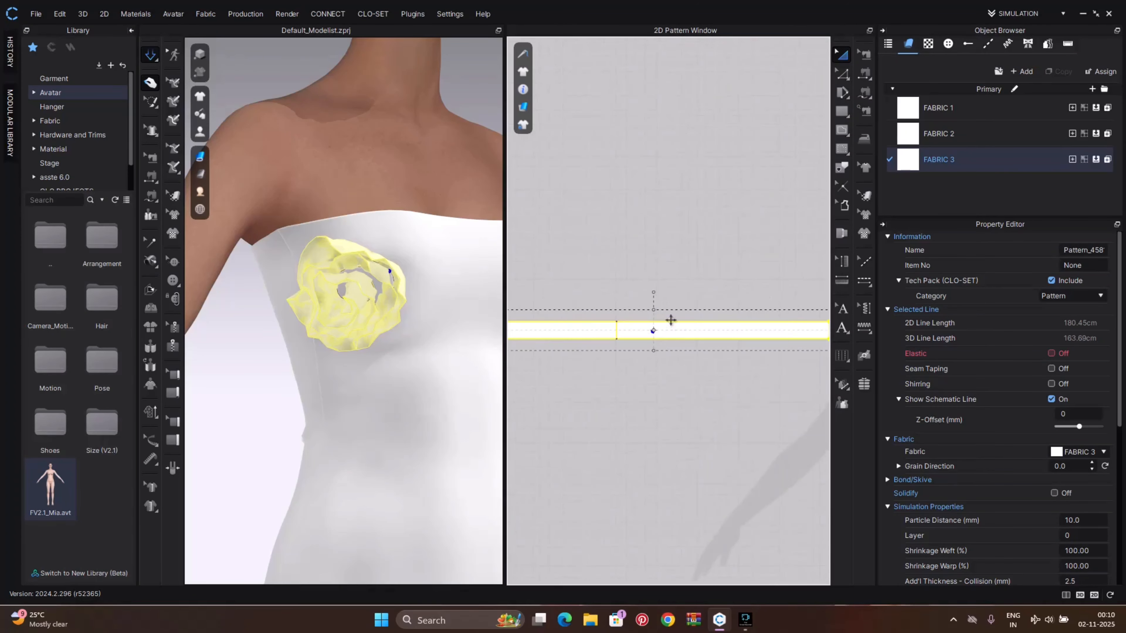
{"action": "right_click", "coordinate": [672, 332]}
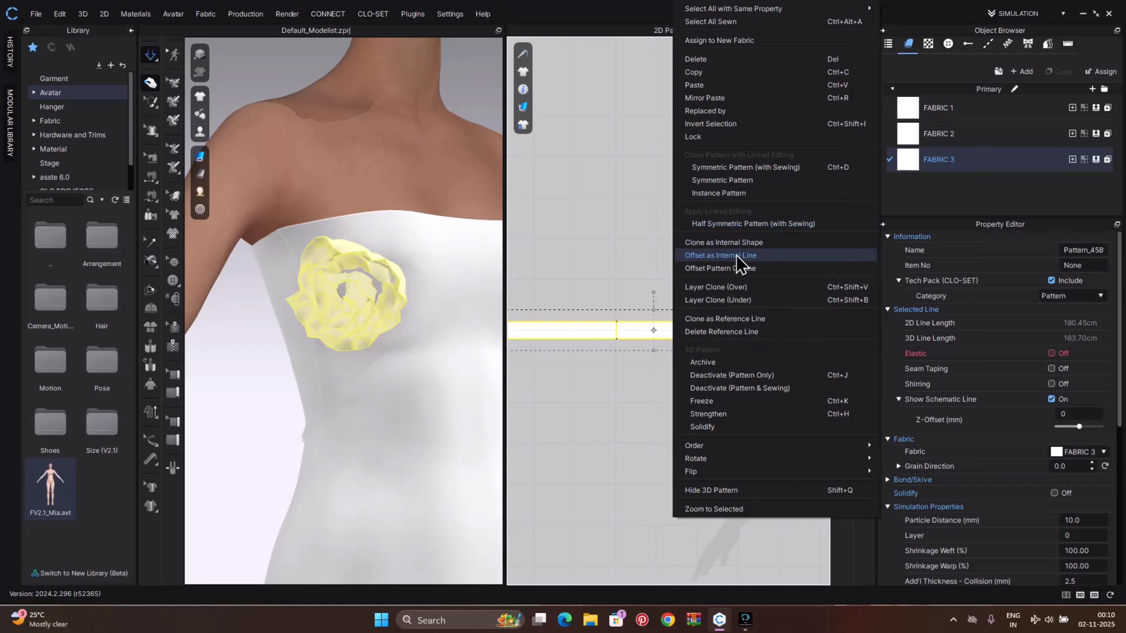
{"action": "left_click", "coordinate": [739, 287]}
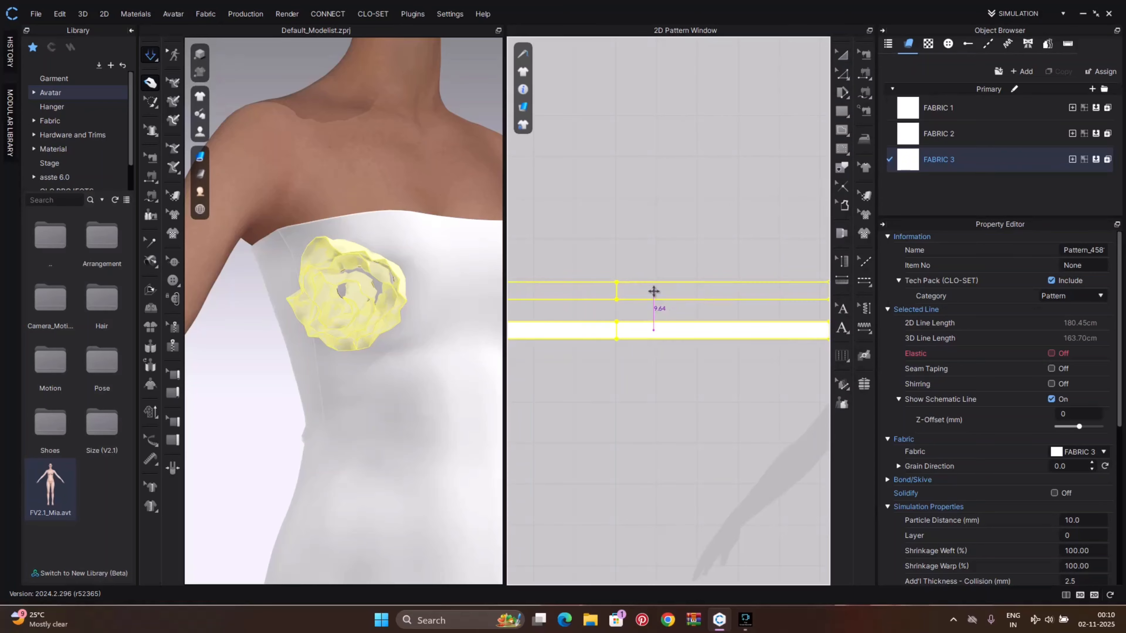
{"action": "left_click", "coordinate": [653, 292]}
Simulate the layered rose on the bodice and deselect it
{"action": "key", "text": "space"}
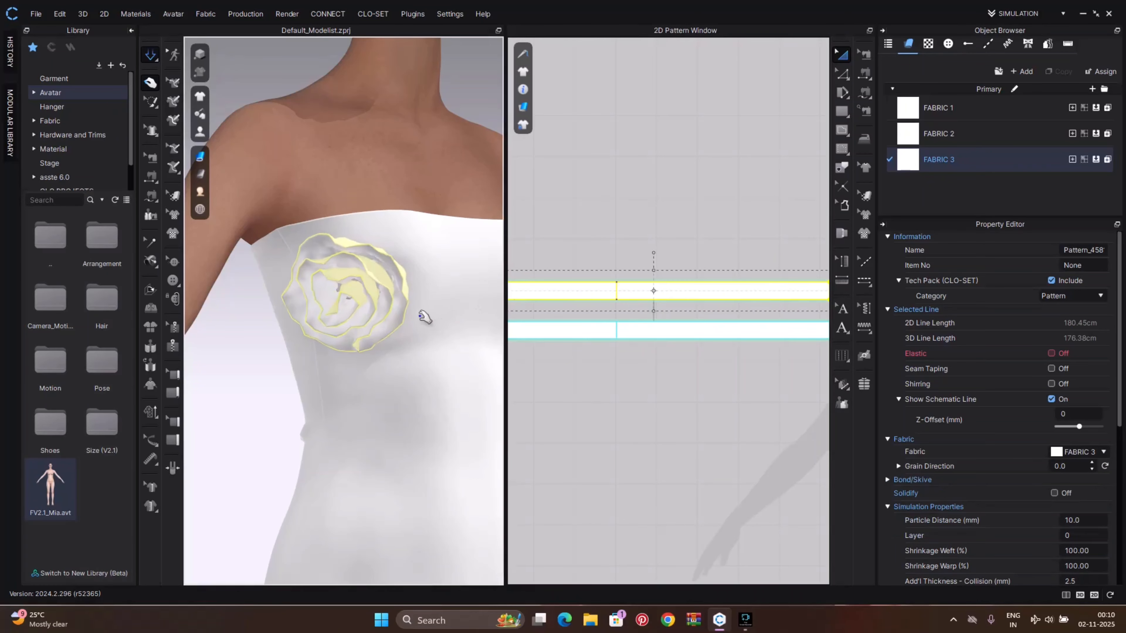
{"action": "scroll", "coordinate": [395, 324], "scroll_direction": "down", "scroll_amount": 5}
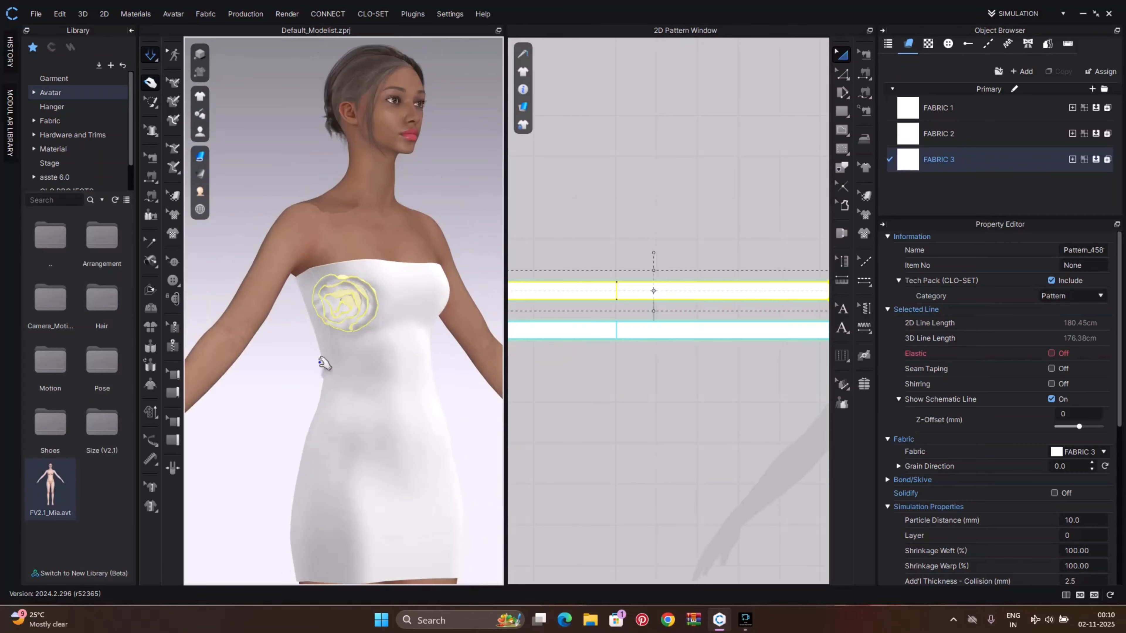
{"action": "left_click", "coordinate": [265, 377]}
{"action": "scroll", "coordinate": [344, 340], "scroll_direction": "up", "scroll_amount": 5}
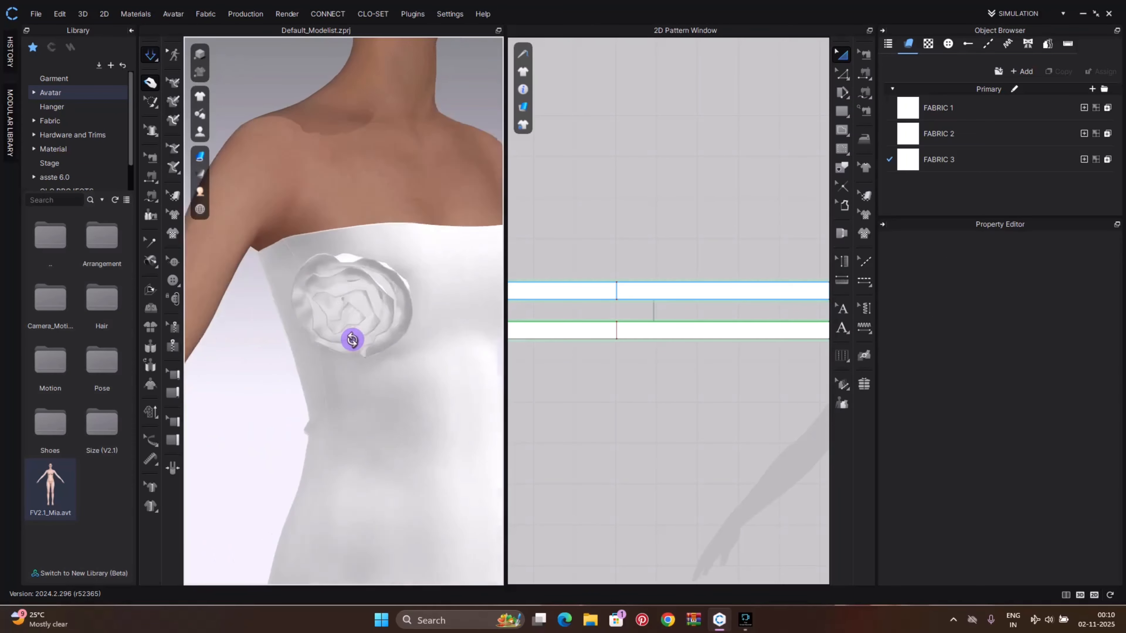
Switch the garment rendering style to Textured Surface
{"action": "mouse_move", "coordinate": [202, 155]}
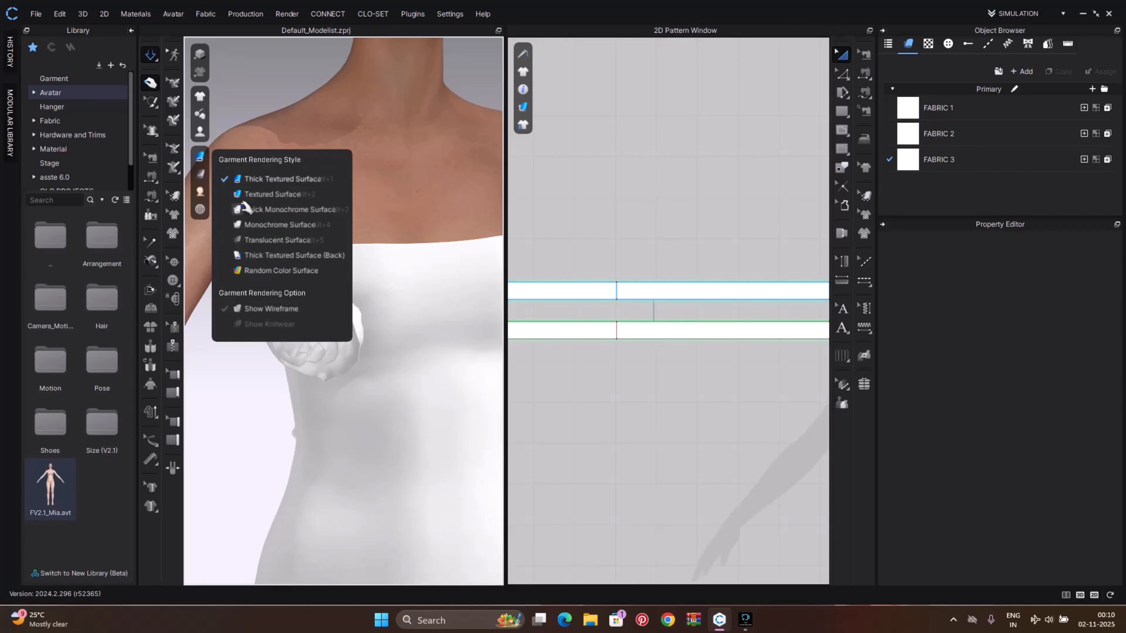
{"action": "left_click", "coordinate": [235, 195]}
{"action": "scroll", "coordinate": [382, 385], "scroll_direction": "down", "scroll_amount": 3}
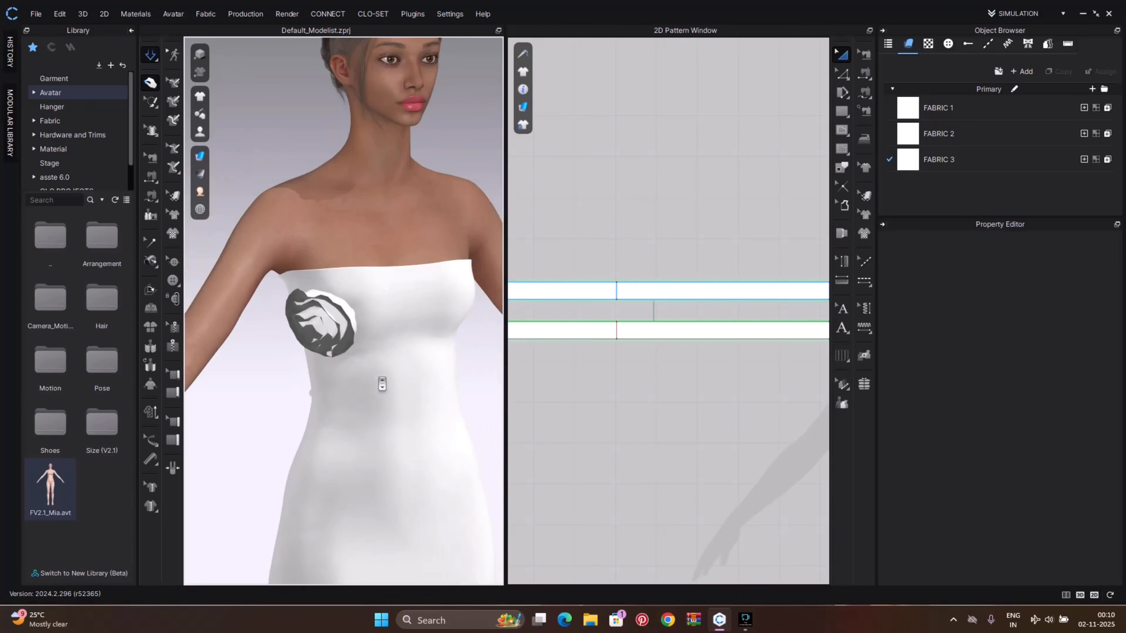
{"action": "mouse_move", "coordinate": [382, 384]}
{"action": "right_mouse_down"}
{"action": "mouse_move", "coordinate": [363, 385]}
{"action": "mouse_move", "coordinate": [432, 368]}
{"action": "mouse_move", "coordinate": [384, 364]}
{"action": "right_mouse_up"}
{"action": "scroll", "coordinate": [380, 334], "scroll_direction": "up", "scroll_amount": 6}
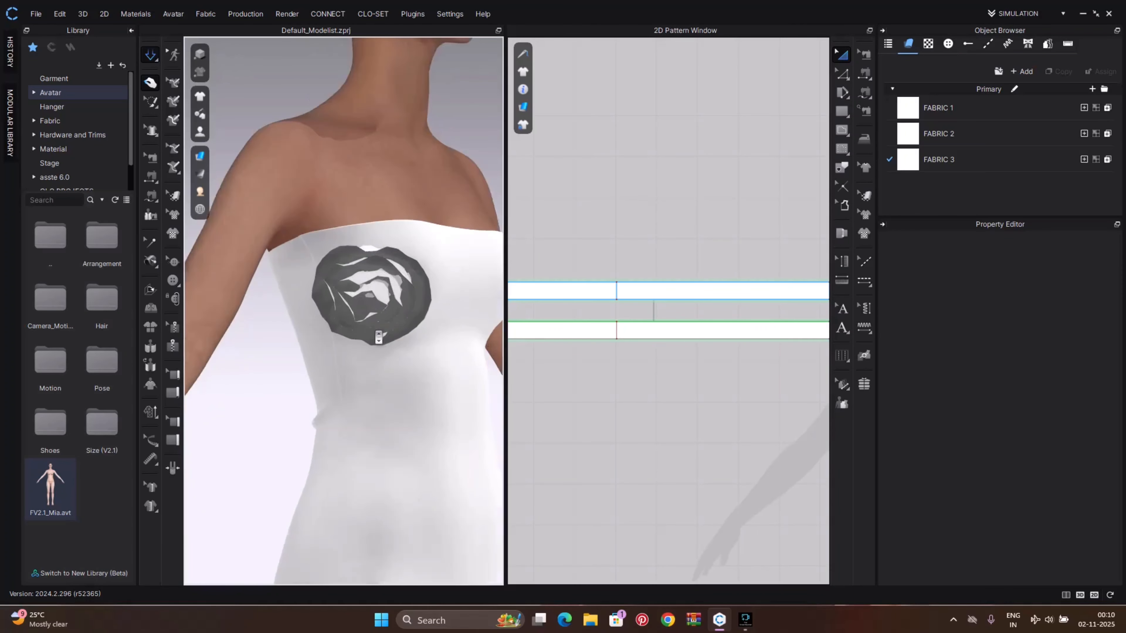
{"action": "scroll", "coordinate": [380, 333], "scroll_direction": "up", "scroll_amount": 2}
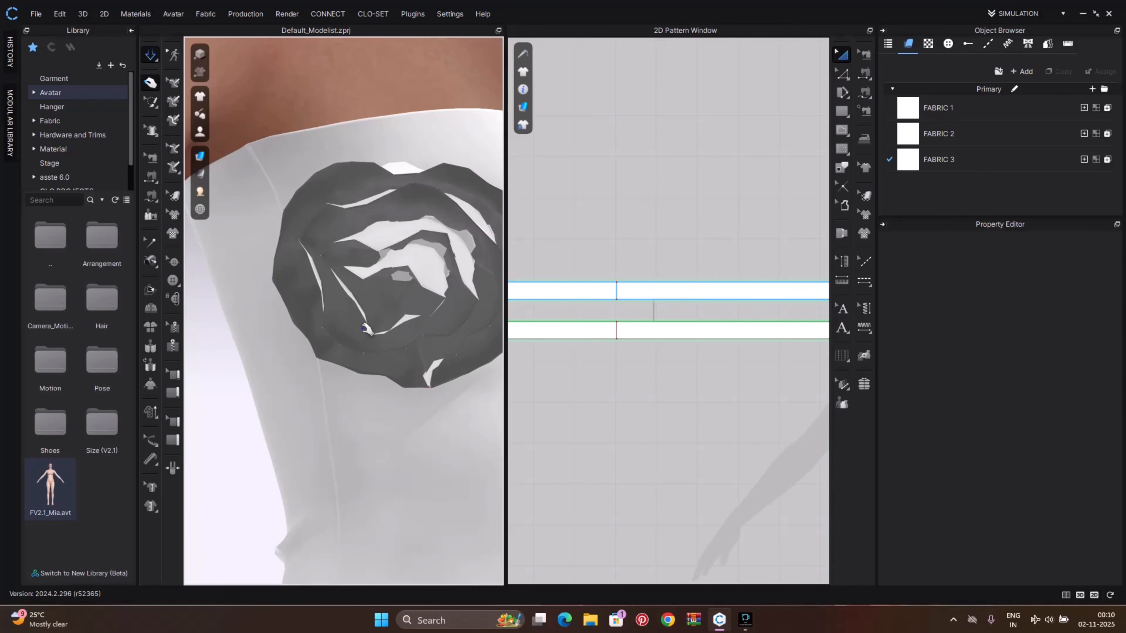
Flip the normals of the rose layers from the 3D view
{"action": "left_click", "coordinate": [360, 338]}
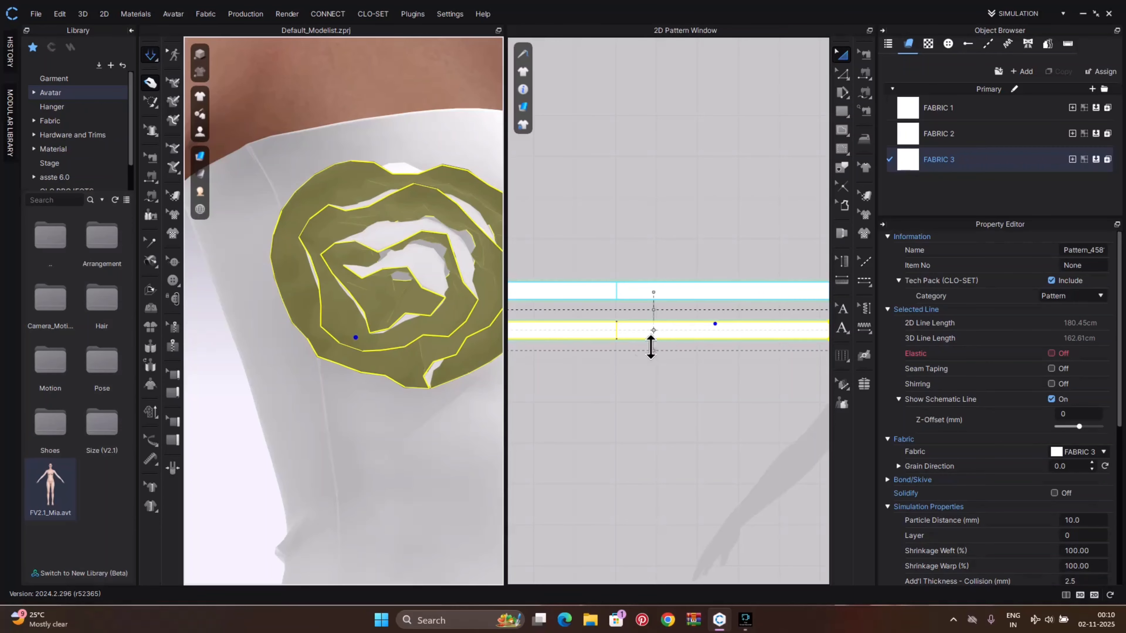
{"action": "left_click", "coordinate": [575, 377]}
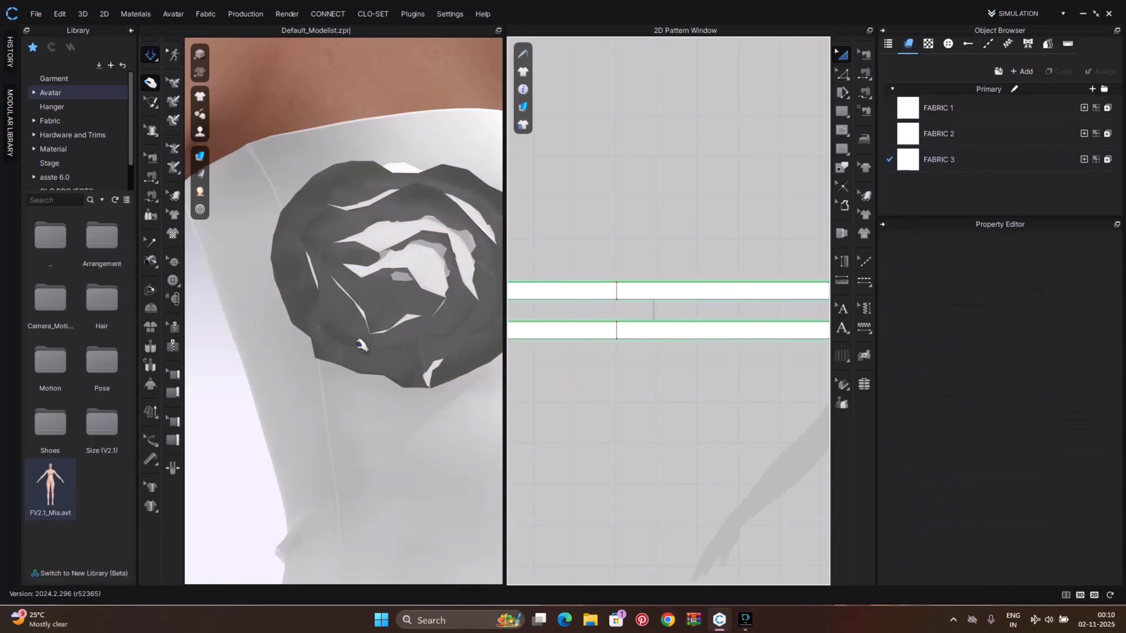
{"action": "left_click", "coordinate": [339, 326]}
{"action": "right_click", "coordinate": [341, 327]}
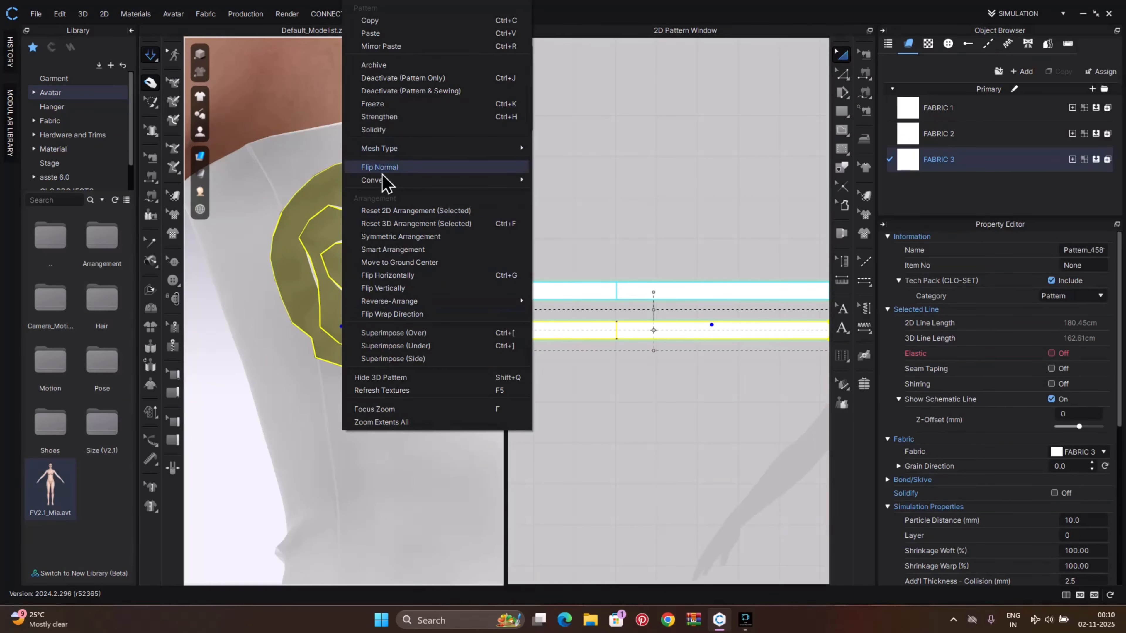
{"action": "left_click", "coordinate": [390, 166]}
{"action": "scroll", "coordinate": [413, 320], "scroll_direction": "down", "scroll_amount": 2}
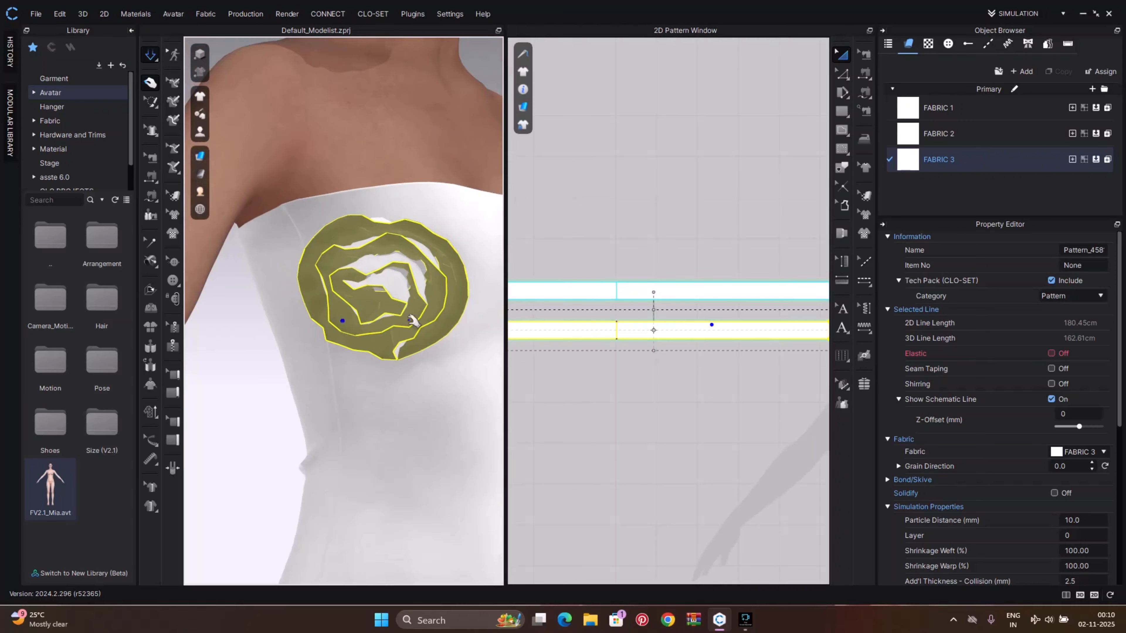
{"action": "right_click", "coordinate": [369, 346]}
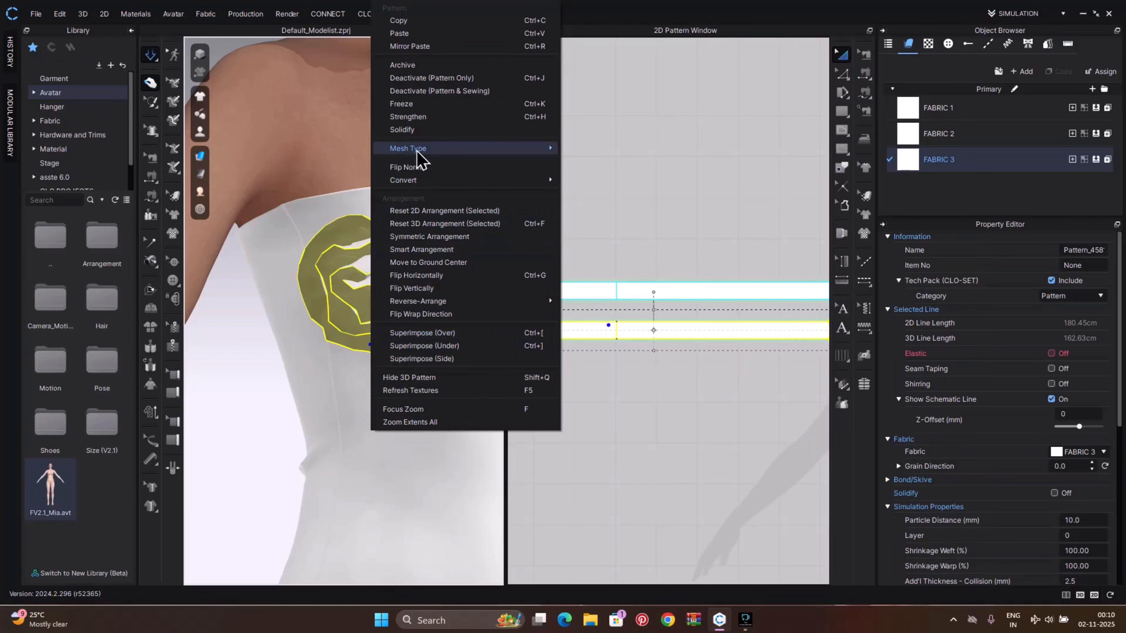
{"action": "left_click", "coordinate": [421, 161]}
{"action": "scroll", "coordinate": [439, 304], "scroll_direction": "down", "scroll_amount": 3}
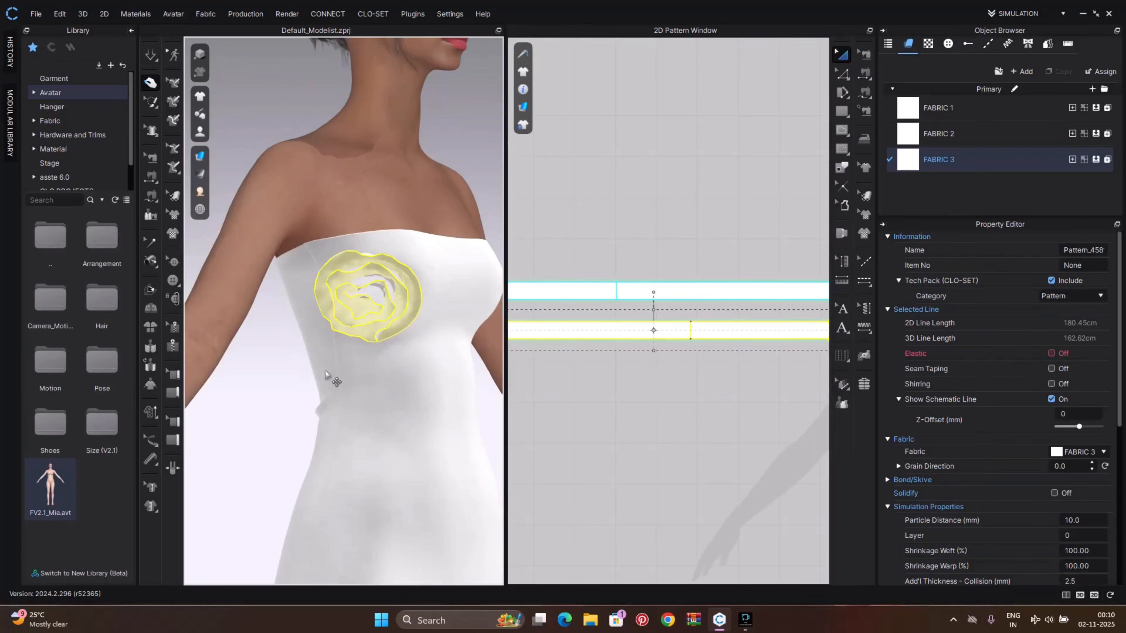
Simulate and pull the rose into shape on the bodice
{"action": "left_click", "coordinate": [285, 381]}
{"action": "mouse_move", "coordinate": [315, 376]}
{"action": "right_mouse_down"}
{"action": "mouse_move", "coordinate": [210, 422]}
{"action": "mouse_move", "coordinate": [311, 387]}
{"action": "right_mouse_up"}
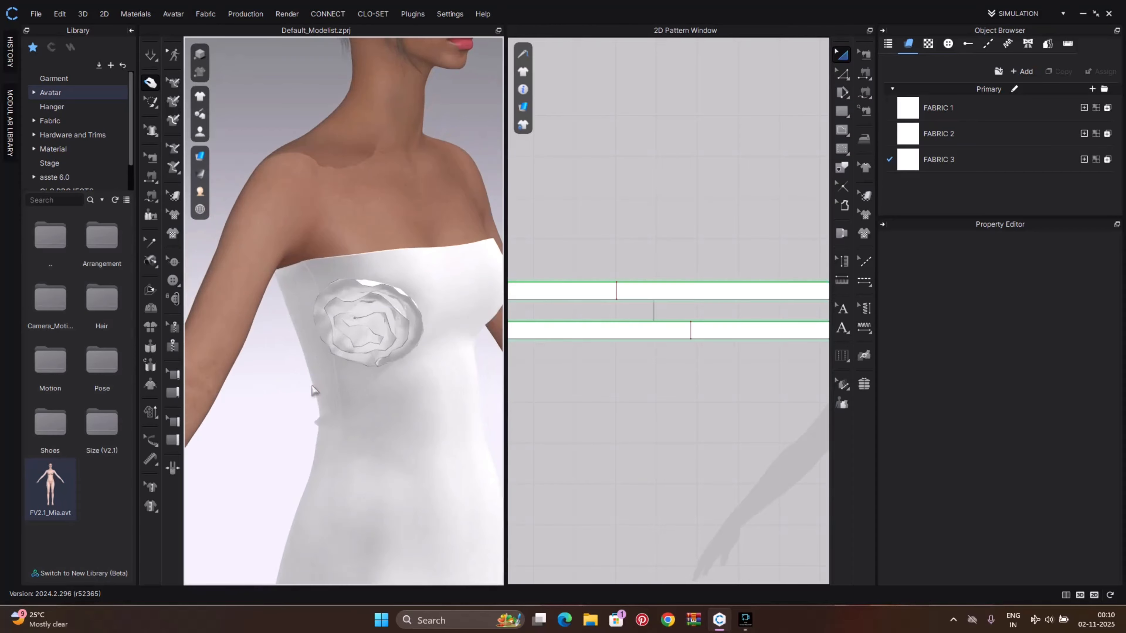
{"action": "key", "text": "space"}
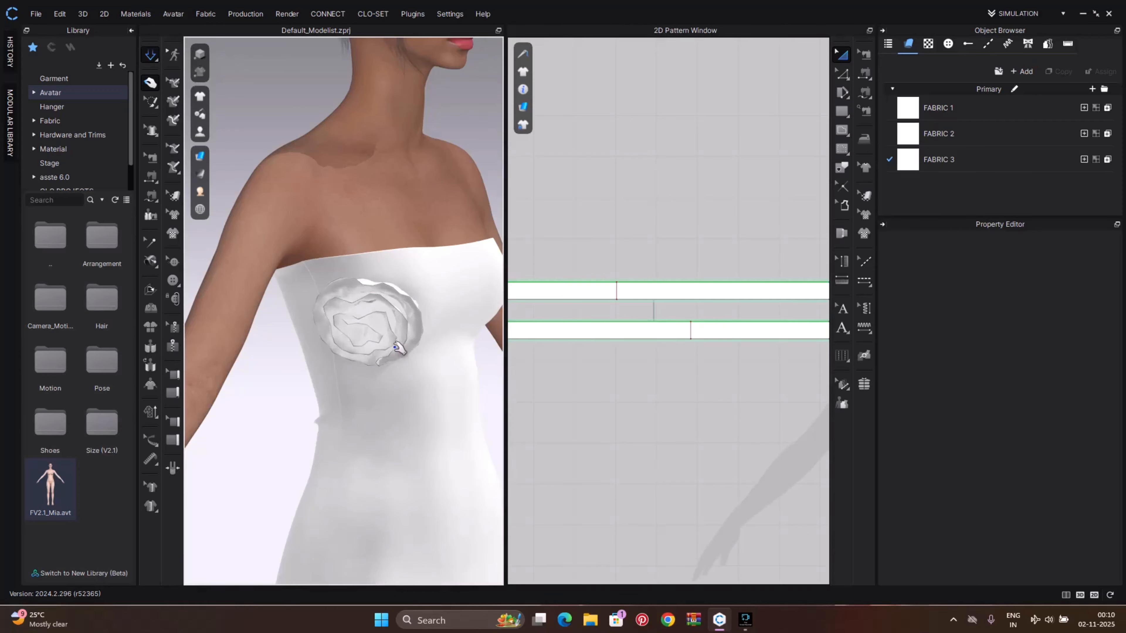
{"action": "scroll", "coordinate": [399, 357], "scroll_direction": "down", "scroll_amount": 3}
{"action": "right_click_drag", "start_coordinate": [400, 356], "coordinate": [364, 339]}
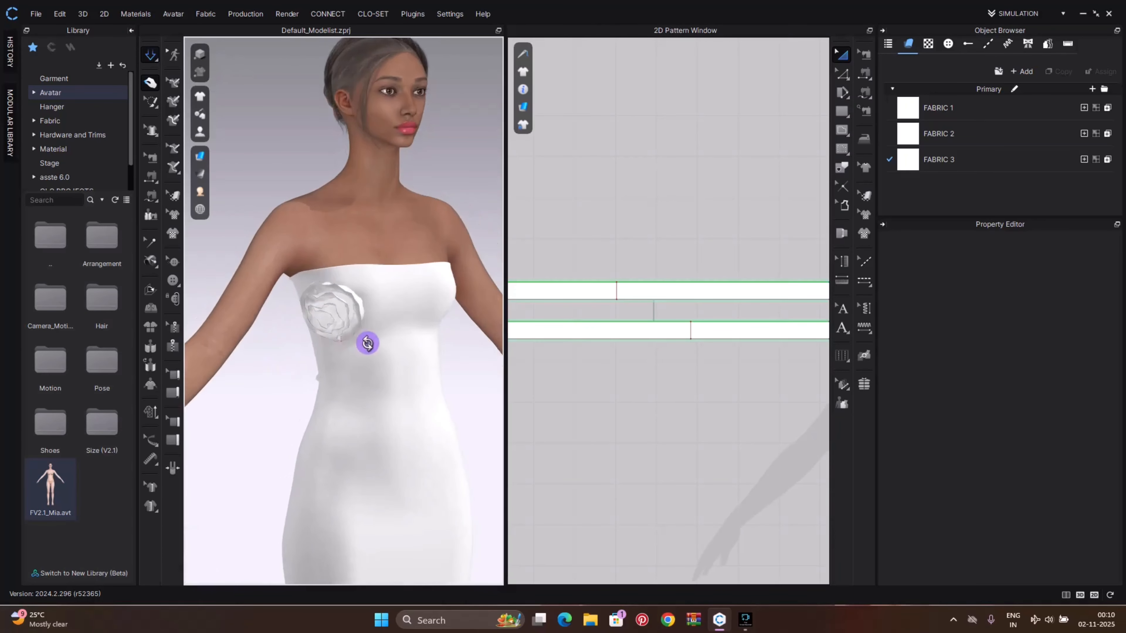
{"action": "scroll", "coordinate": [355, 331], "scroll_direction": "up", "scroll_amount": 5}
Select both rose strips and set their particle distance to 6 mm
{"action": "left_click", "coordinate": [354, 332]}
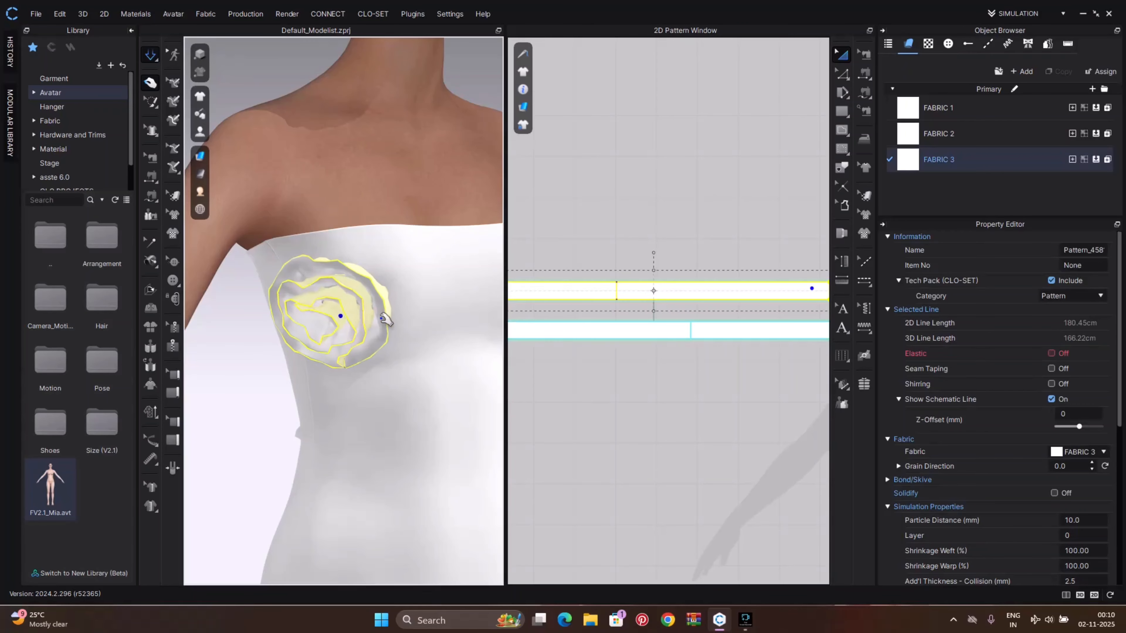
{"action": "scroll", "coordinate": [447, 390], "scroll_direction": "down", "scroll_amount": 4}
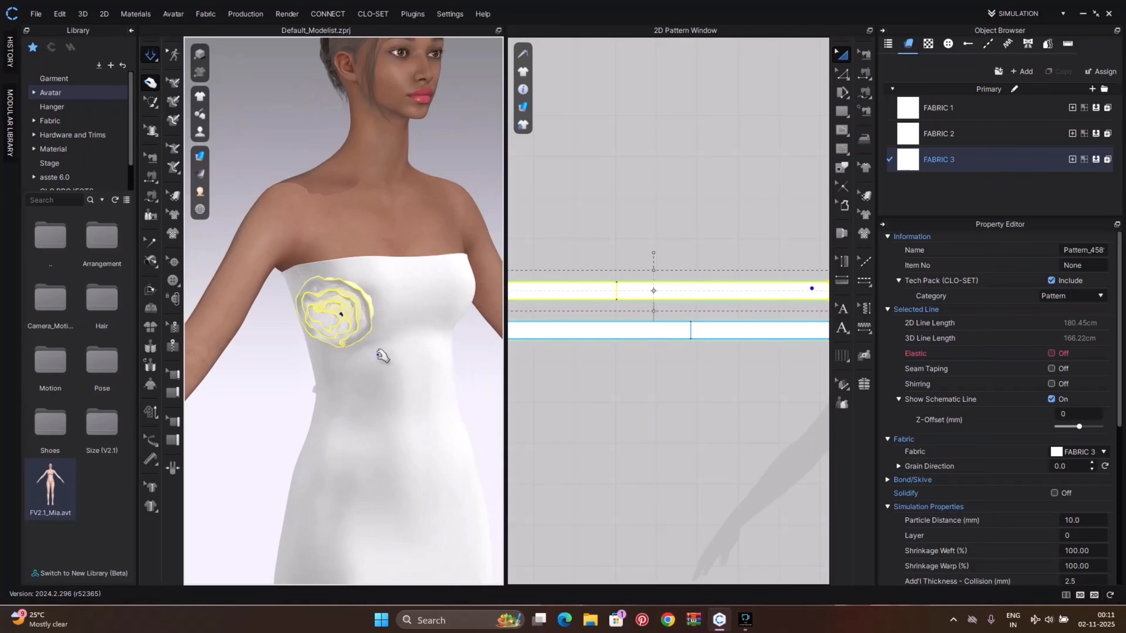
{"action": "scroll", "coordinate": [656, 328], "scroll_direction": "down", "scroll_amount": 5}
{"action": "left_click_drag", "start_coordinate": [577, 304], "coordinate": [715, 340]}
{"action": "scroll", "coordinate": [1103, 501], "scroll_direction": "down", "scroll_amount": 1}
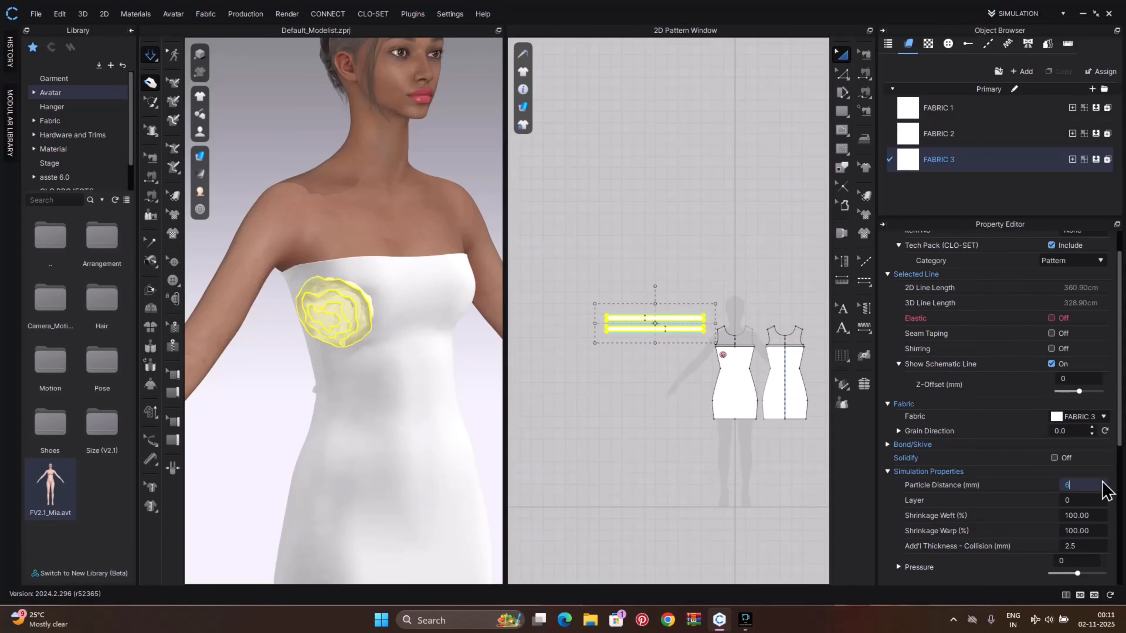
{"action": "key", "text": "Return"}
Simulate the refined rose and pull it into place on the bodice
{"action": "scroll", "coordinate": [359, 365], "scroll_direction": "up", "scroll_amount": 3}
{"action": "key", "text": "space"}
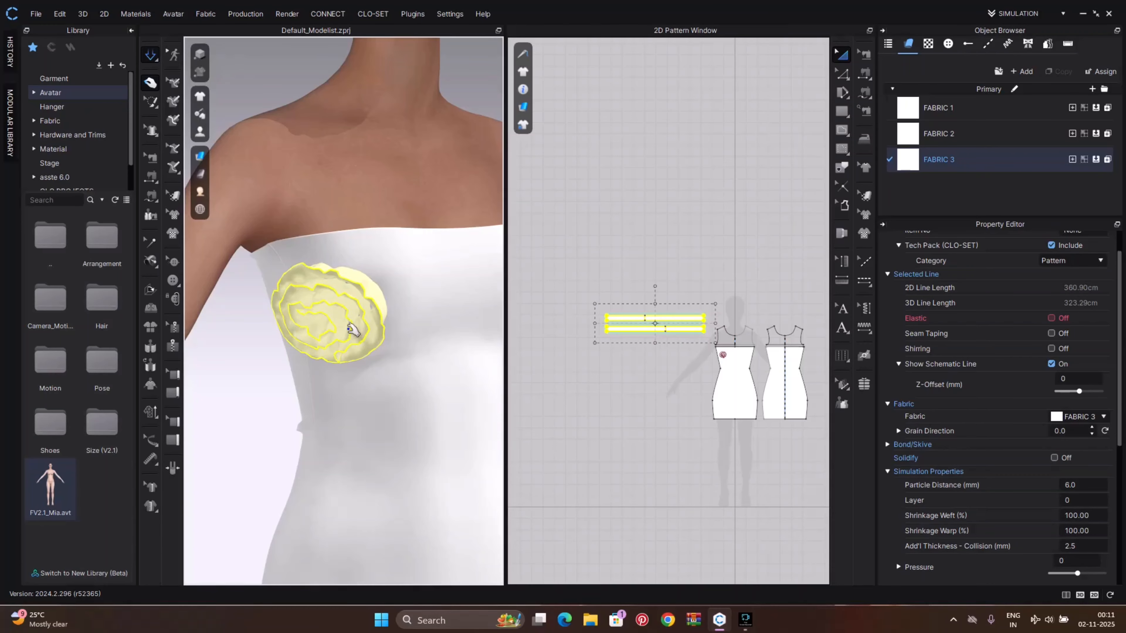
{"action": "scroll", "coordinate": [349, 329], "scroll_direction": "down", "scroll_amount": 2}
{"action": "left_click", "coordinate": [277, 355]}
{"action": "right_click_drag", "start_coordinate": [340, 331], "coordinate": [380, 326]}
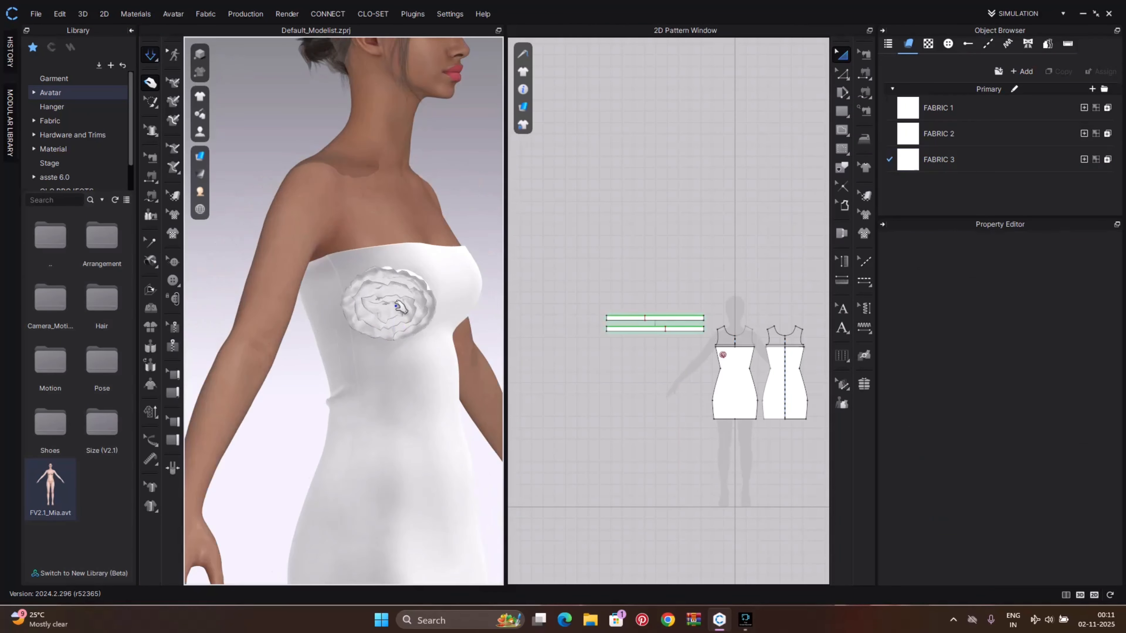
Nudge the spiral guide line on the bodice slightly upward and run the simulation on the rose
{"action": "left_click", "coordinate": [401, 306]}
{"action": "right_click_drag", "start_coordinate": [485, 335], "coordinate": [407, 346]}
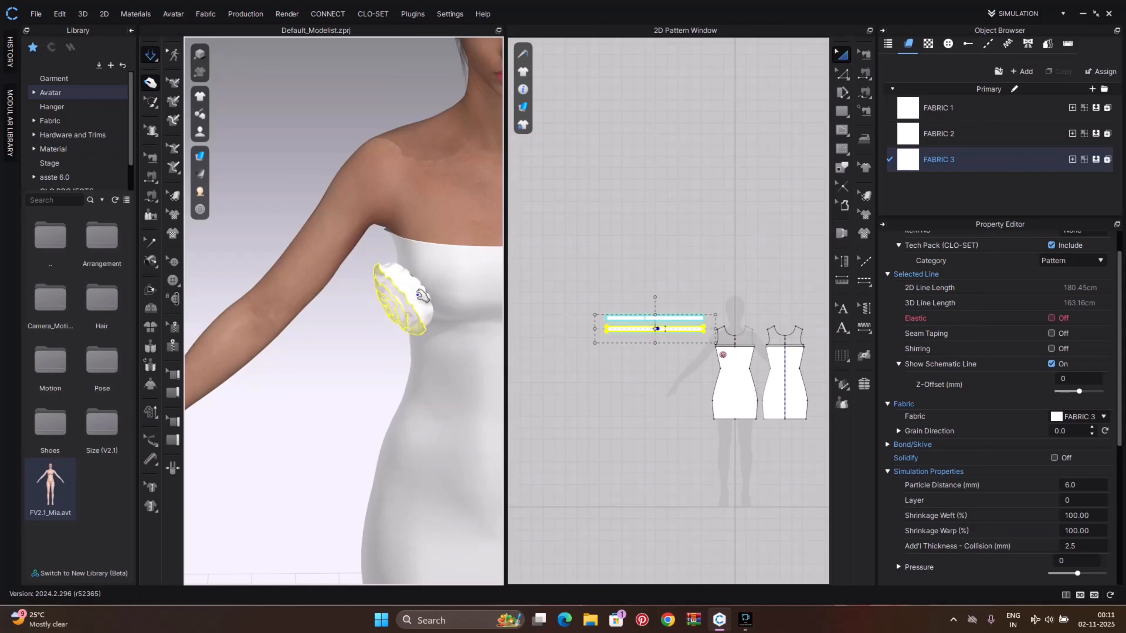
{"action": "scroll", "coordinate": [691, 364], "scroll_direction": "up", "scroll_amount": 8}
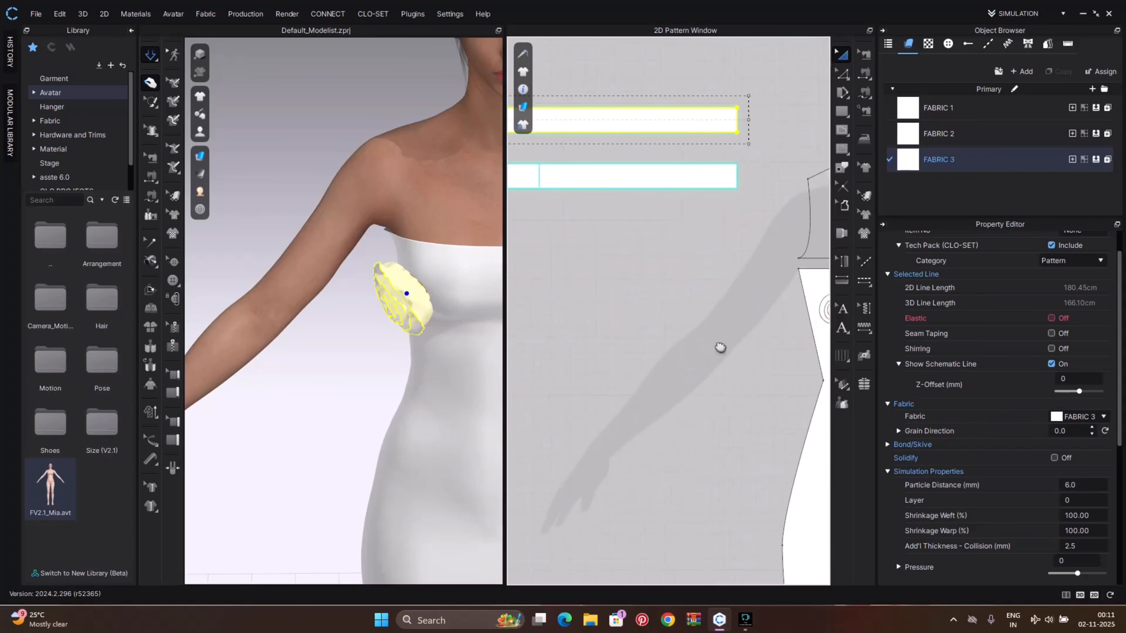
{"action": "left_click", "coordinate": [658, 350]}
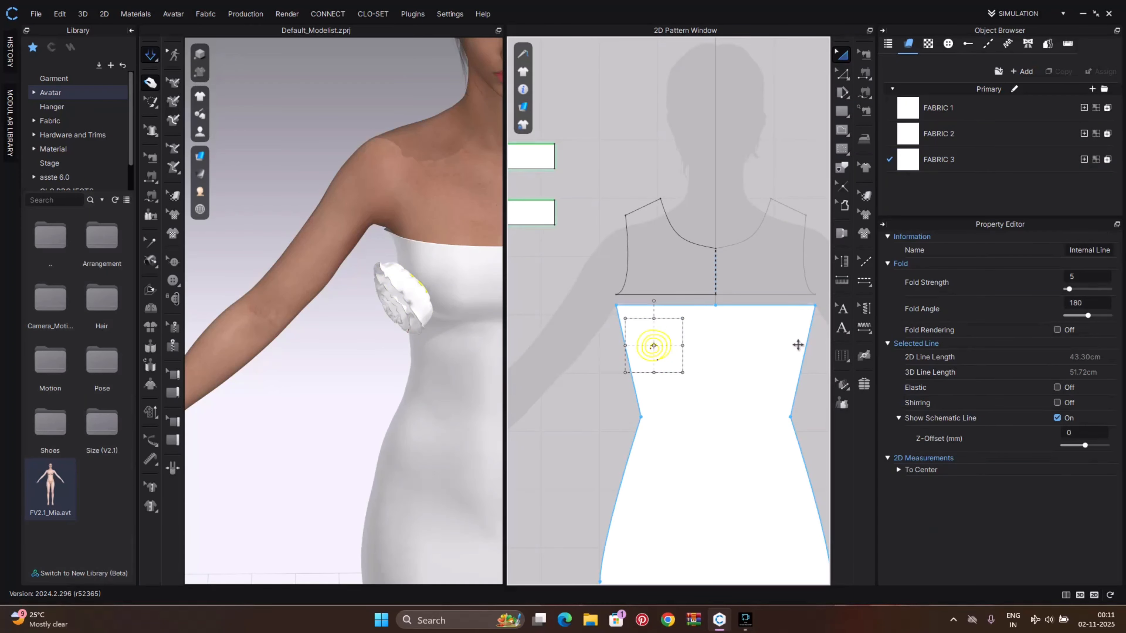
{"action": "key", "text": "Up"}
{"action": "key", "text": "Up"}
{"action": "key", "text": "Up"}
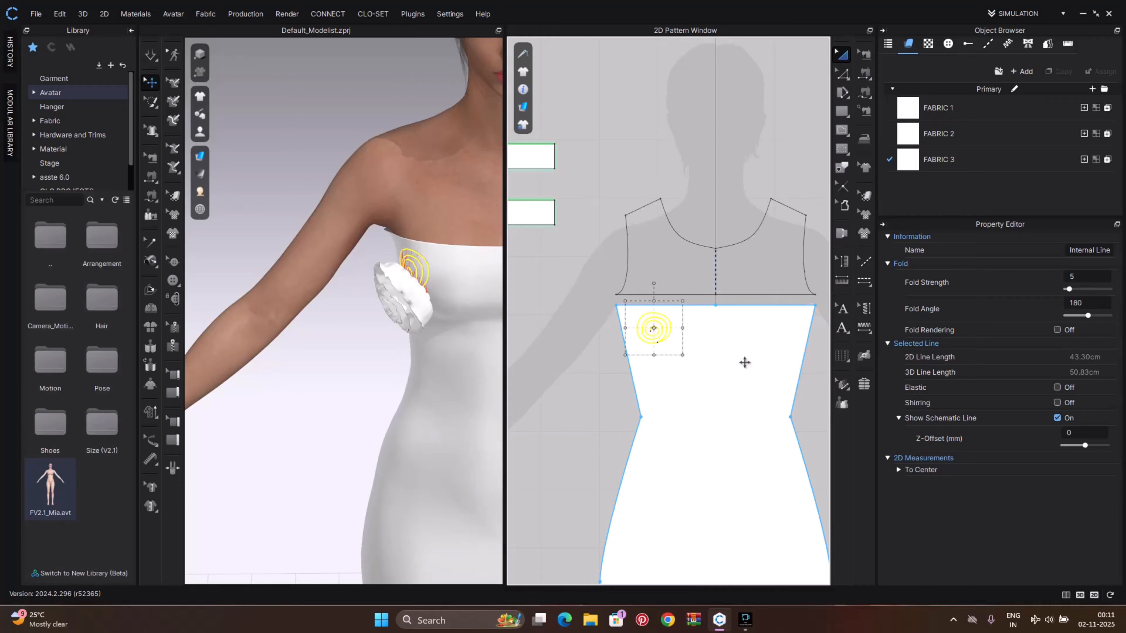
{"action": "key", "text": "Down"}
{"action": "key", "text": "space"}
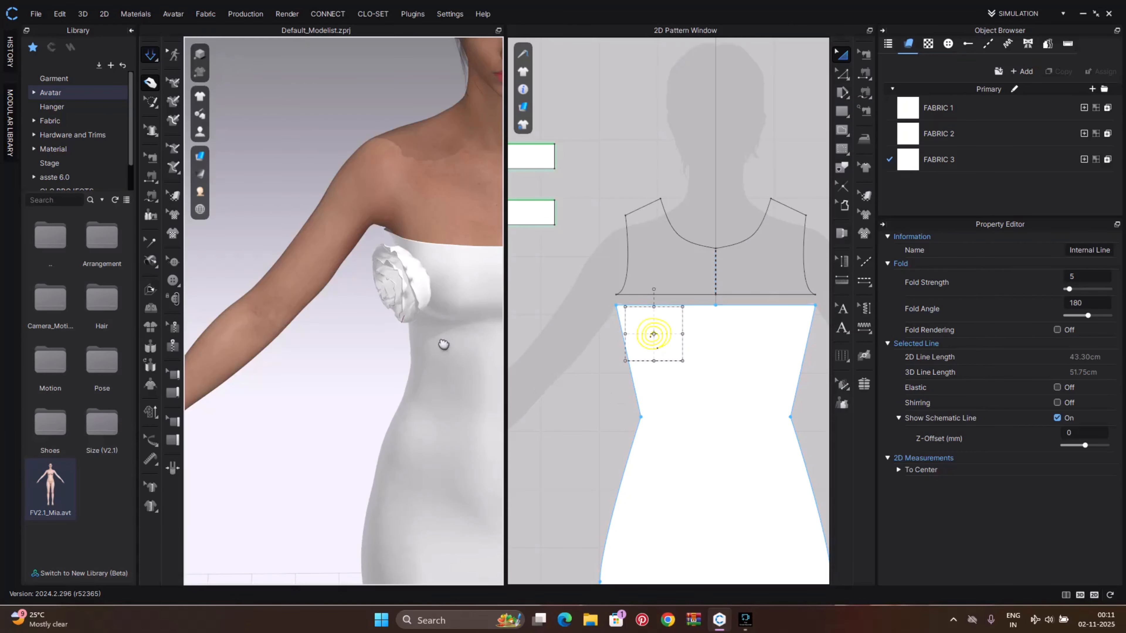
Move the spiral guide line further up and to the left and resimulate the rose on the bodice
{"action": "right_click_drag", "start_coordinate": [443, 344], "coordinate": [406, 346]}
{"action": "scroll", "coordinate": [667, 341], "scroll_direction": "up", "scroll_amount": 5}
{"action": "left_click_drag", "start_coordinate": [650, 335], "coordinate": [621, 307]}
{"action": "key", "text": "space"}
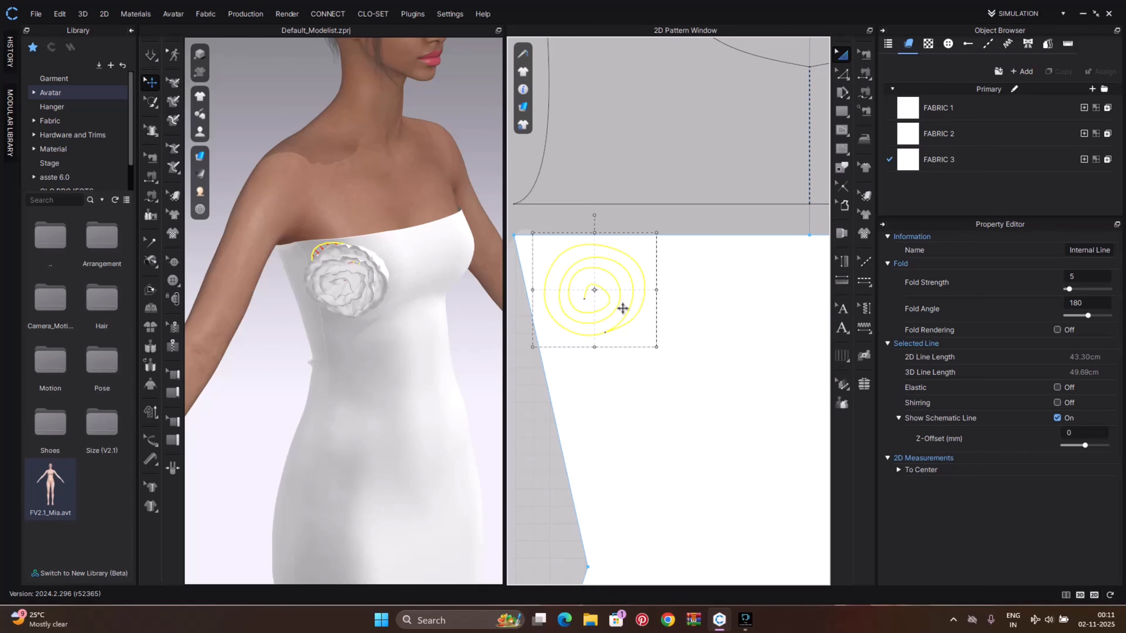
{"action": "key", "text": "space"}
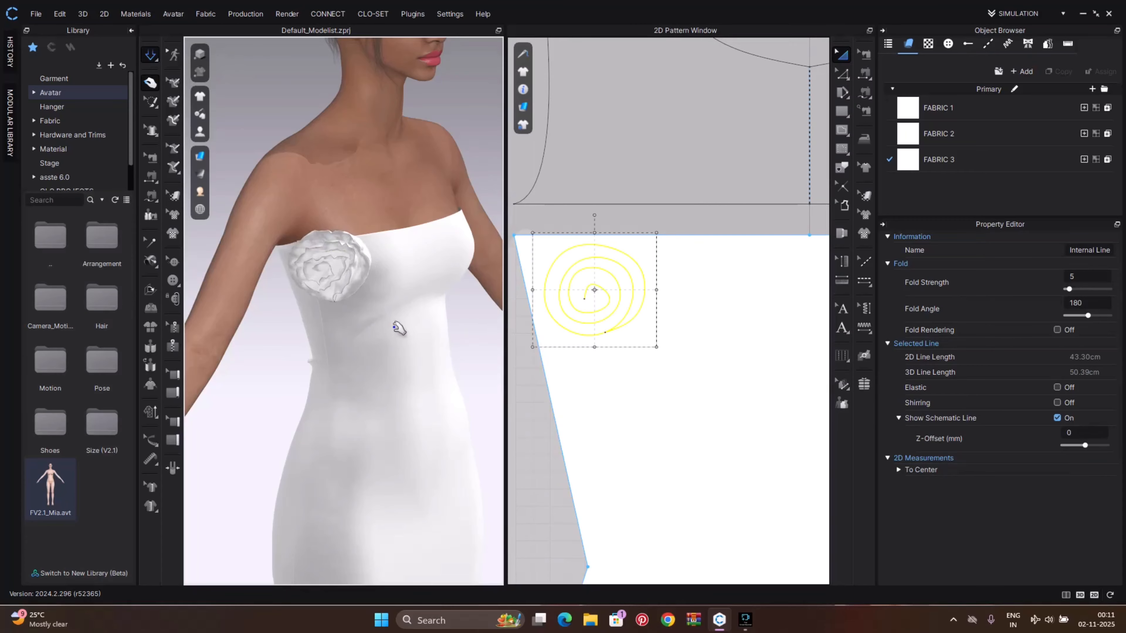
{"action": "right_click_drag", "start_coordinate": [398, 328], "coordinate": [506, 301]}
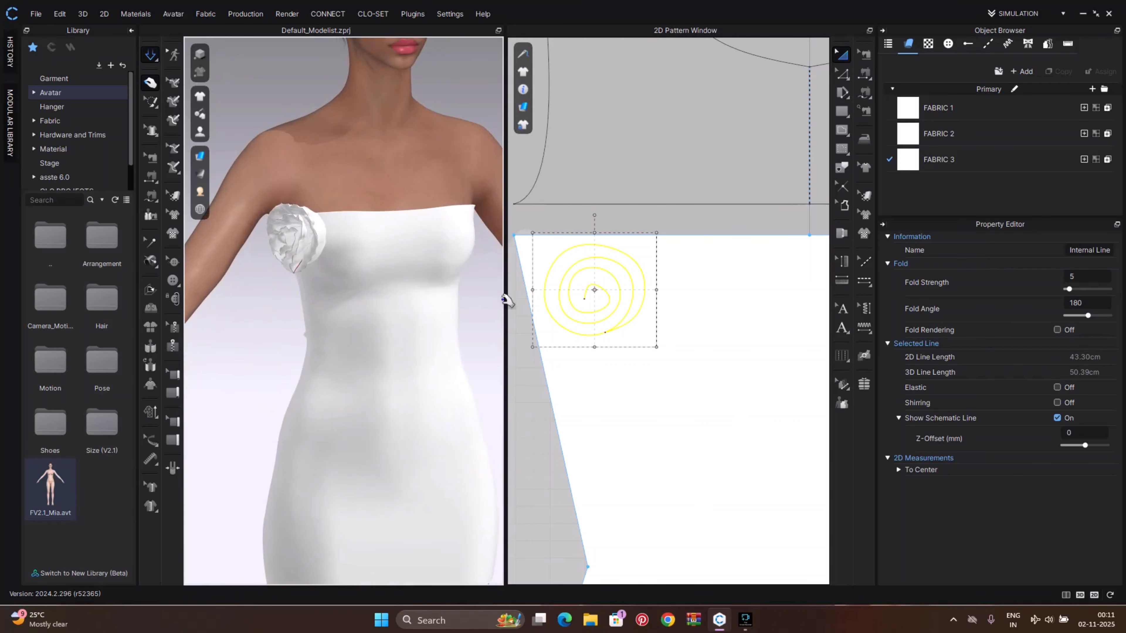
{"action": "scroll", "coordinate": [628, 288], "scroll_direction": "down", "scroll_amount": 6}
Duplicate the spiral internal line and place the copy beside it on the front bodice
{"action": "left_click", "coordinate": [636, 289]}
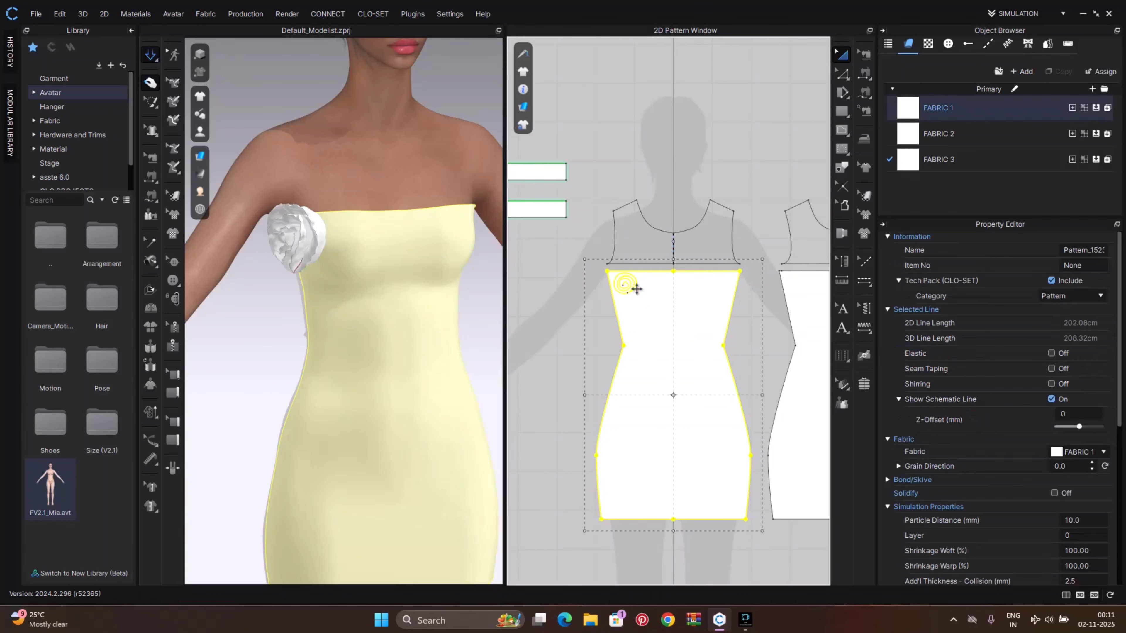
{"action": "left_click", "coordinate": [625, 284]}
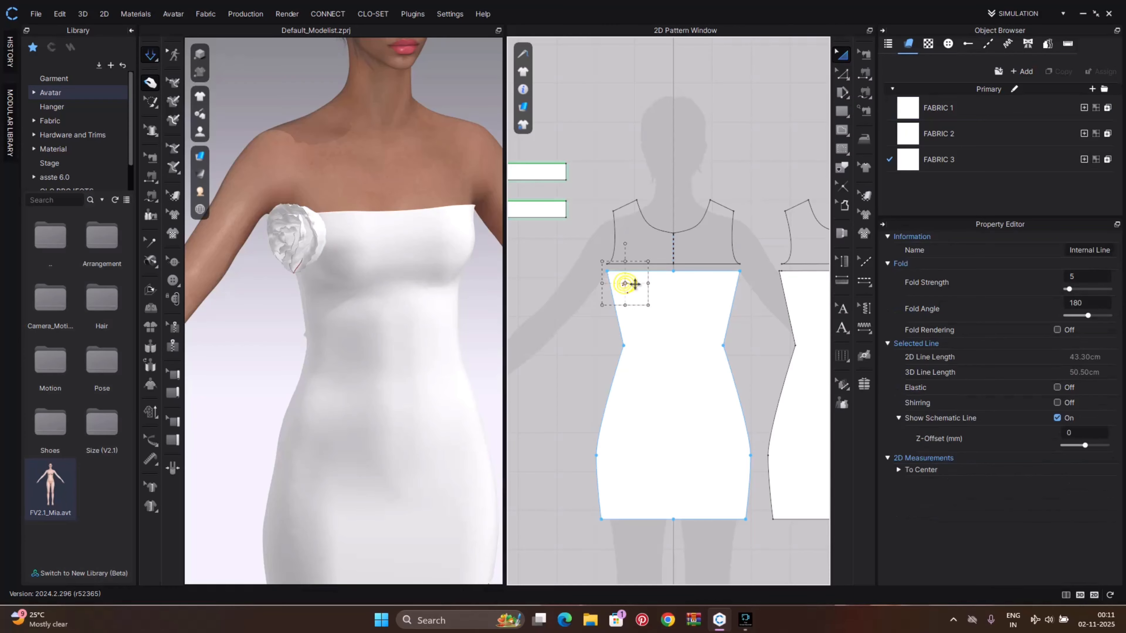
{"action": "key", "text": "z"}
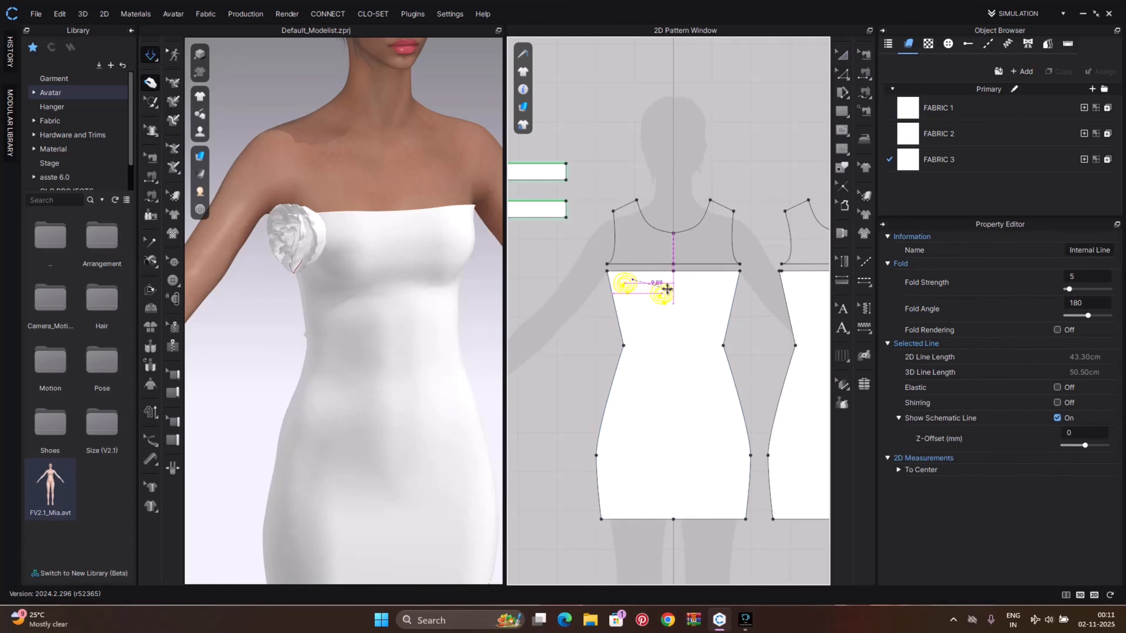
{"action": "scroll", "coordinate": [664, 283], "scroll_direction": "up", "scroll_amount": 4}
{"action": "key", "text": "a"}
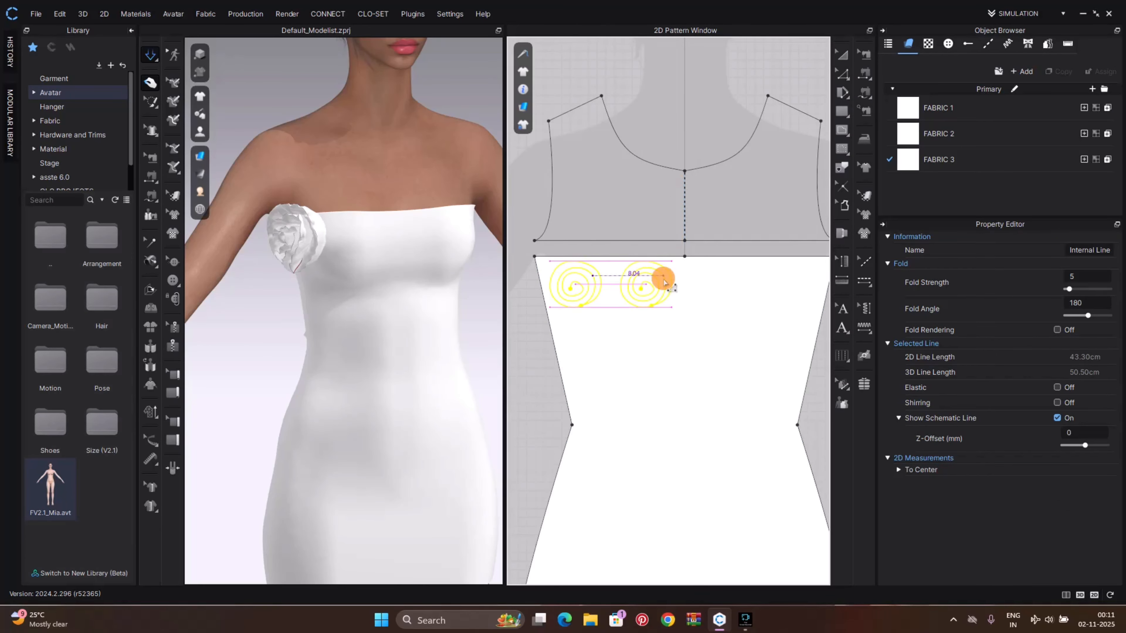
{"action": "scroll", "coordinate": [669, 294], "scroll_direction": "down", "scroll_amount": 8}
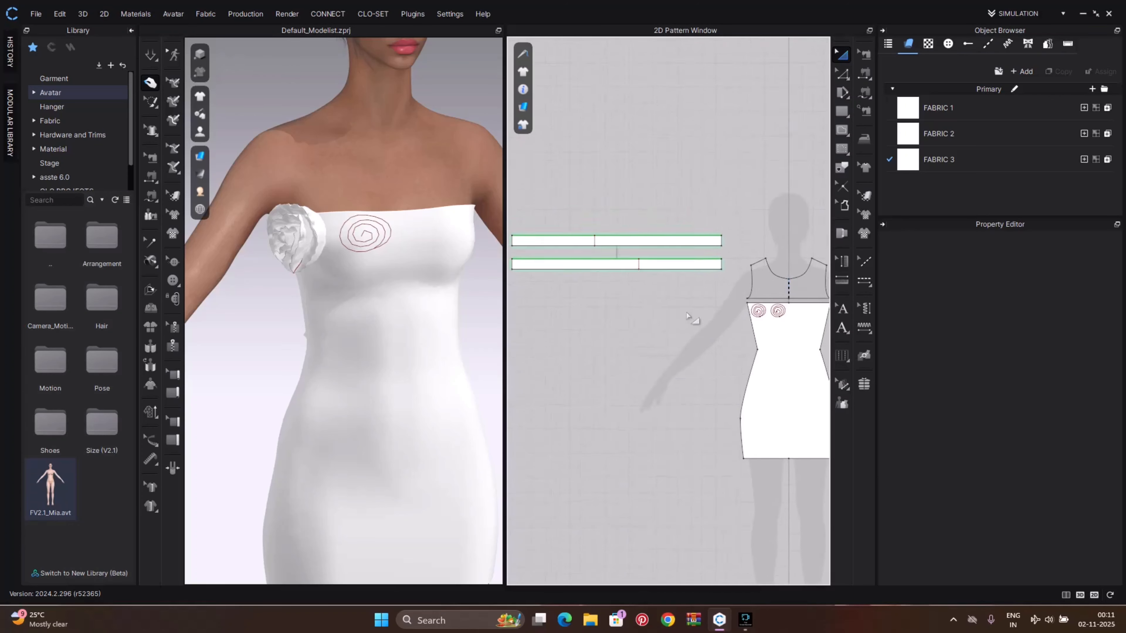
Copy the two rose strips and position the duplicate rose over the second spiral on the bodice
{"action": "left_click_drag", "start_coordinate": [590, 265], "coordinate": [715, 307]}
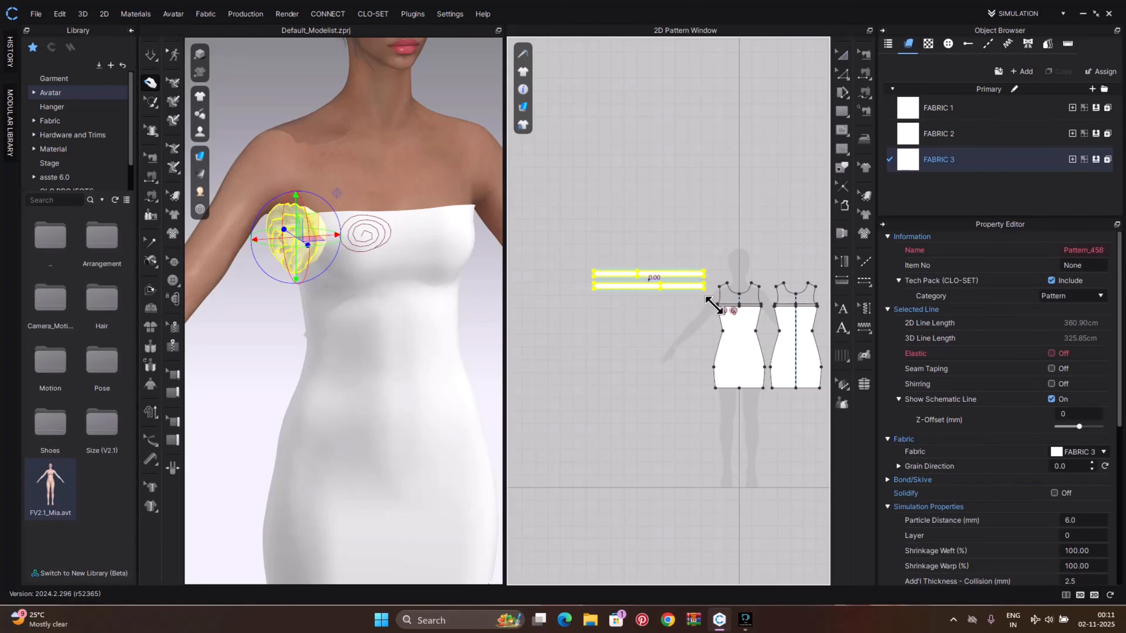
{"action": "left_click_drag", "start_coordinate": [648, 285], "coordinate": [648, 316]}
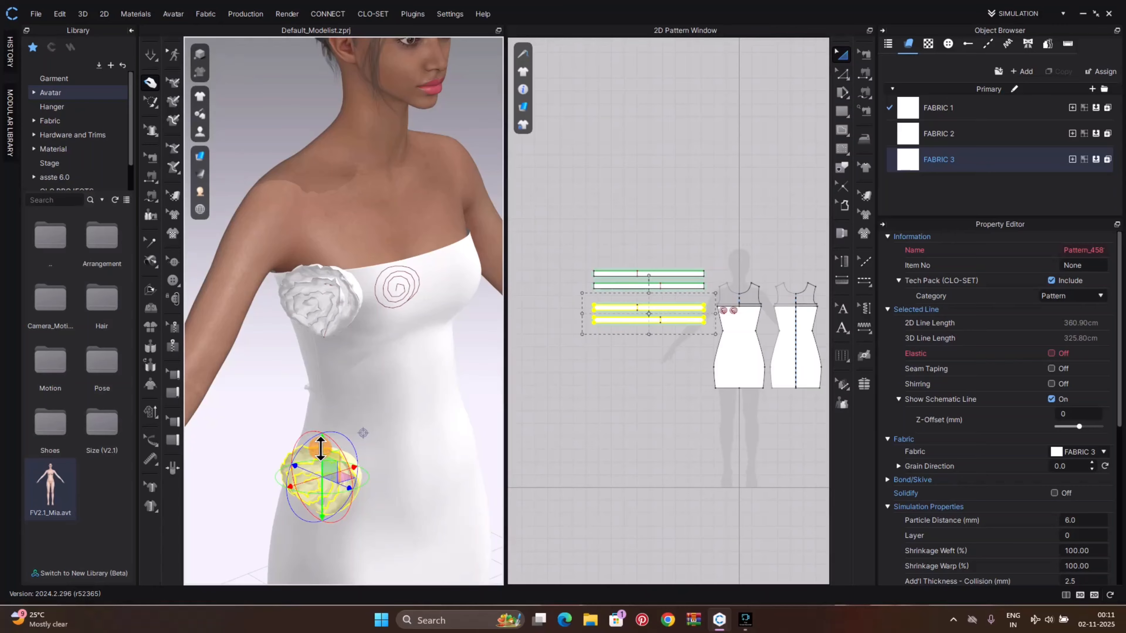
{"action": "left_click_drag", "start_coordinate": [320, 448], "coordinate": [375, 339]}
{"action": "left_click_drag", "start_coordinate": [314, 383], "coordinate": [430, 260]}
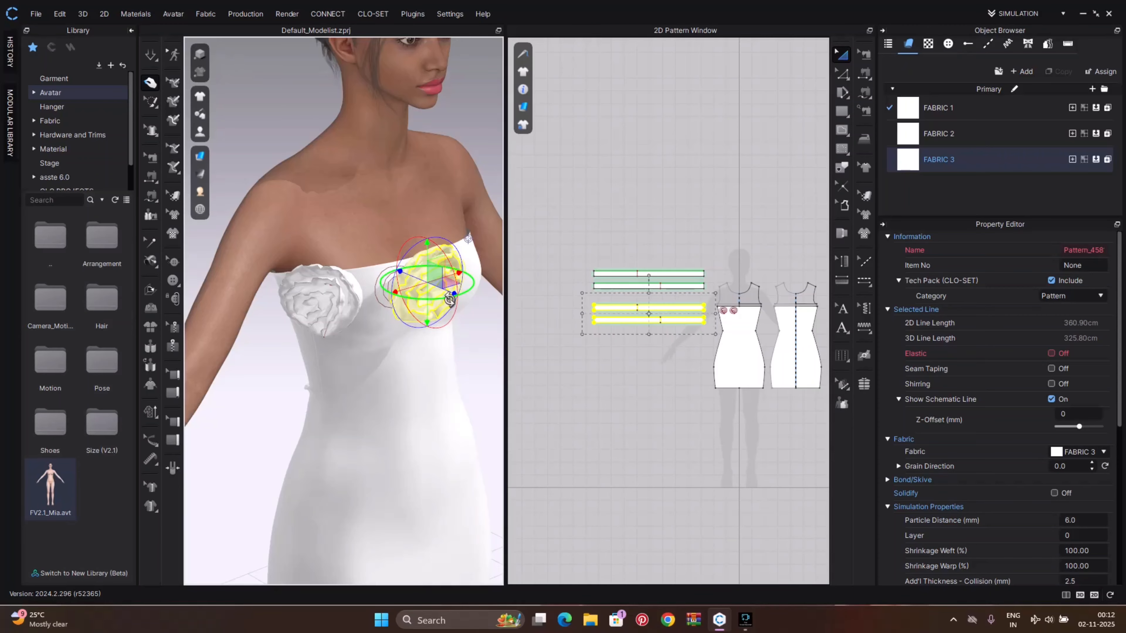
{"action": "right_click_drag", "start_coordinate": [450, 299], "coordinate": [306, 312]}
{"action": "left_click_drag", "start_coordinate": [397, 298], "coordinate": [371, 307]}
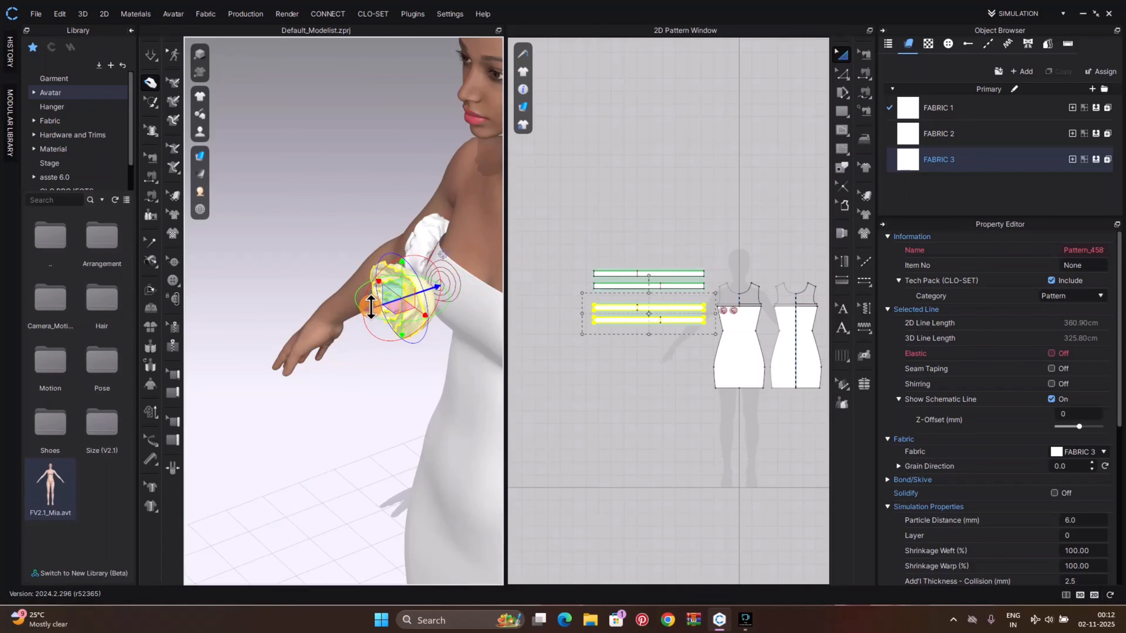
{"action": "right_click_drag", "start_coordinate": [442, 254], "coordinate": [410, 317]}
Sew the copied rose's edge to the second spiral line and simulate it into shape on the bodice
{"action": "key", "text": "n"}
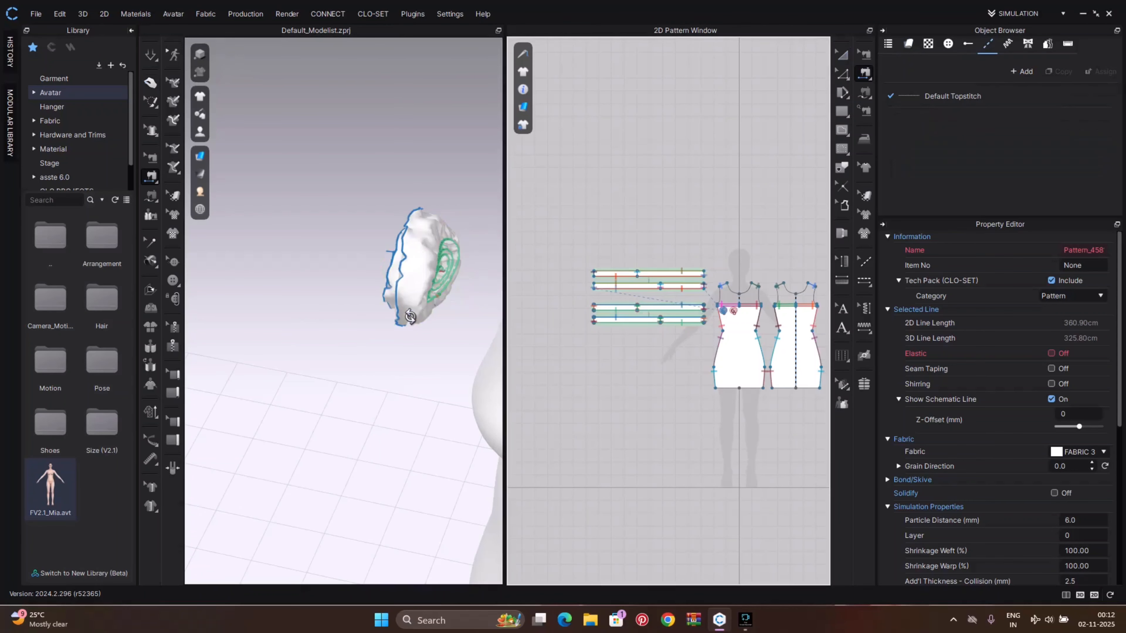
{"action": "left_click", "coordinate": [433, 293]}
{"action": "right_click_drag", "start_coordinate": [453, 287], "coordinate": [505, 279]}
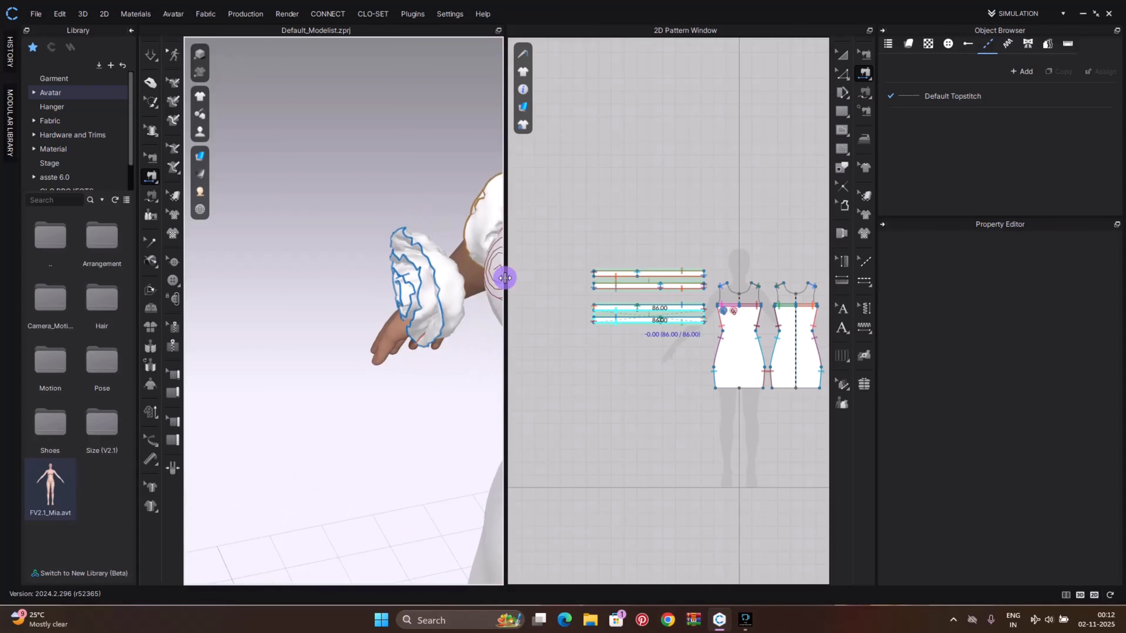
{"action": "middle_click_drag", "start_coordinate": [501, 282], "coordinate": [364, 296]}
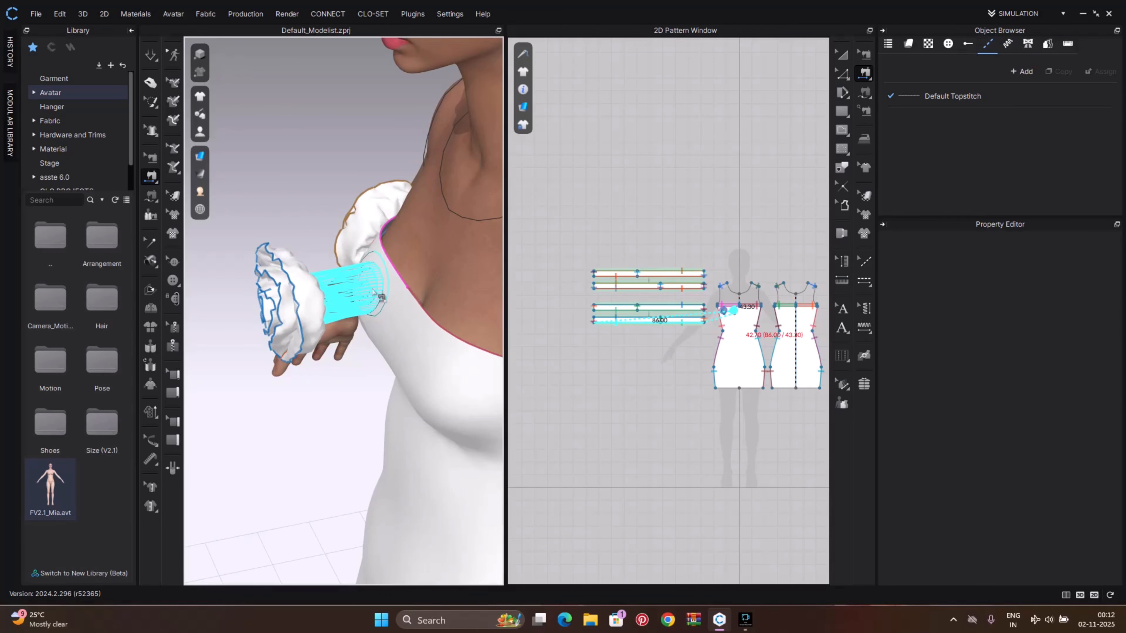
{"action": "left_click", "coordinate": [371, 289]}
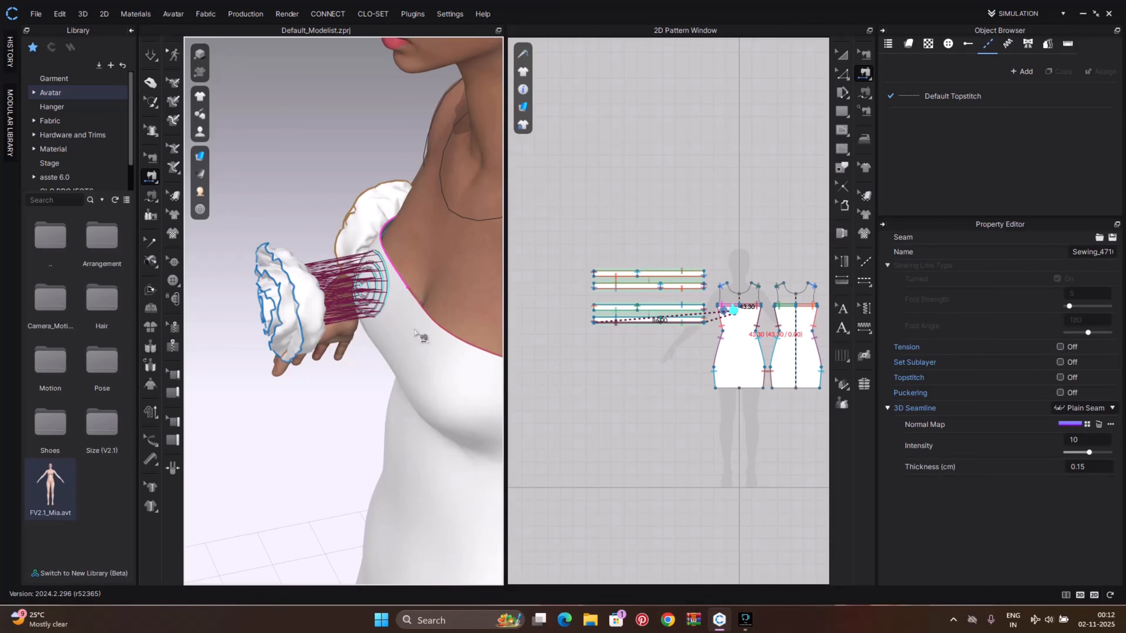
{"action": "key", "text": "q"}
{"action": "key", "text": "space"}
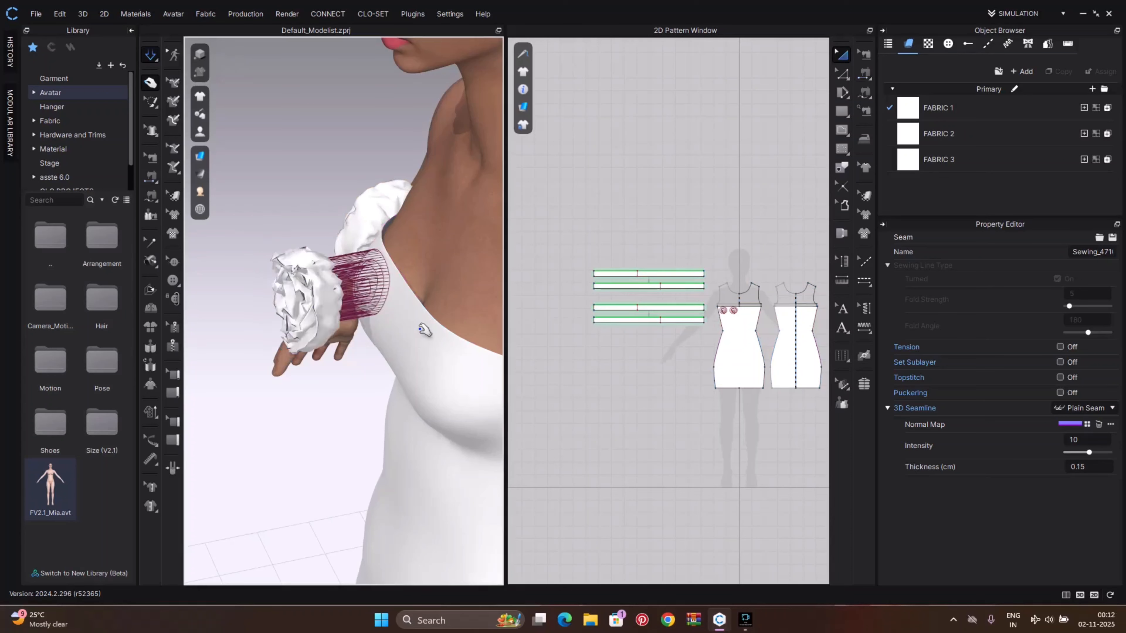
{"action": "right_click_drag", "start_coordinate": [418, 333], "coordinate": [497, 318]}
{"action": "middle_click_drag", "start_coordinate": [361, 318], "coordinate": [460, 324]}
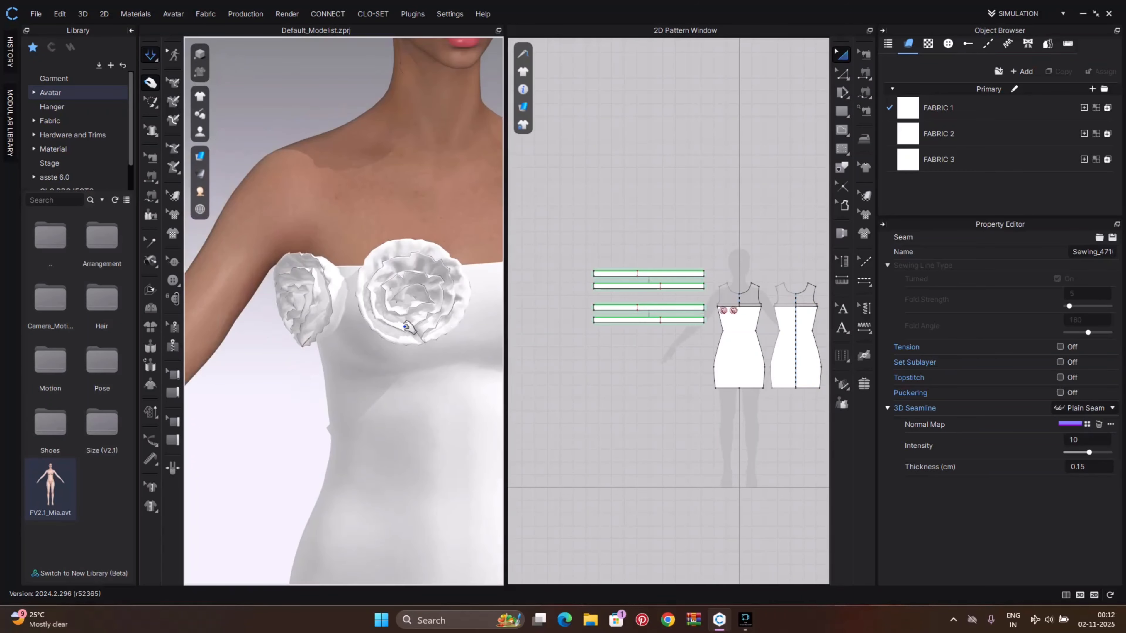
{"action": "mouse_move", "coordinate": [406, 327]}
{"action": "right_mouse_down"}
{"action": "mouse_move", "coordinate": [465, 319]}
{"action": "mouse_move", "coordinate": [402, 327]}
{"action": "mouse_move", "coordinate": [418, 325]}
{"action": "right_mouse_up"}
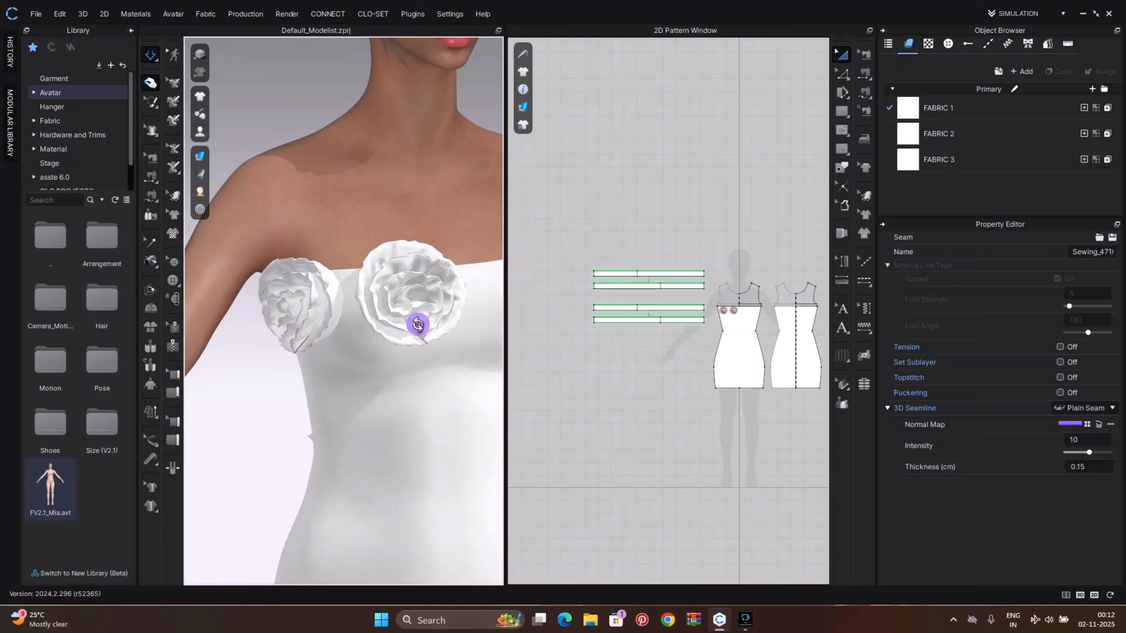
Shift the second spiral line slightly left and resimulate both roses
{"action": "left_click", "coordinate": [360, 301]}
{"action": "scroll", "coordinate": [756, 317], "scroll_direction": "up", "scroll_amount": 5}
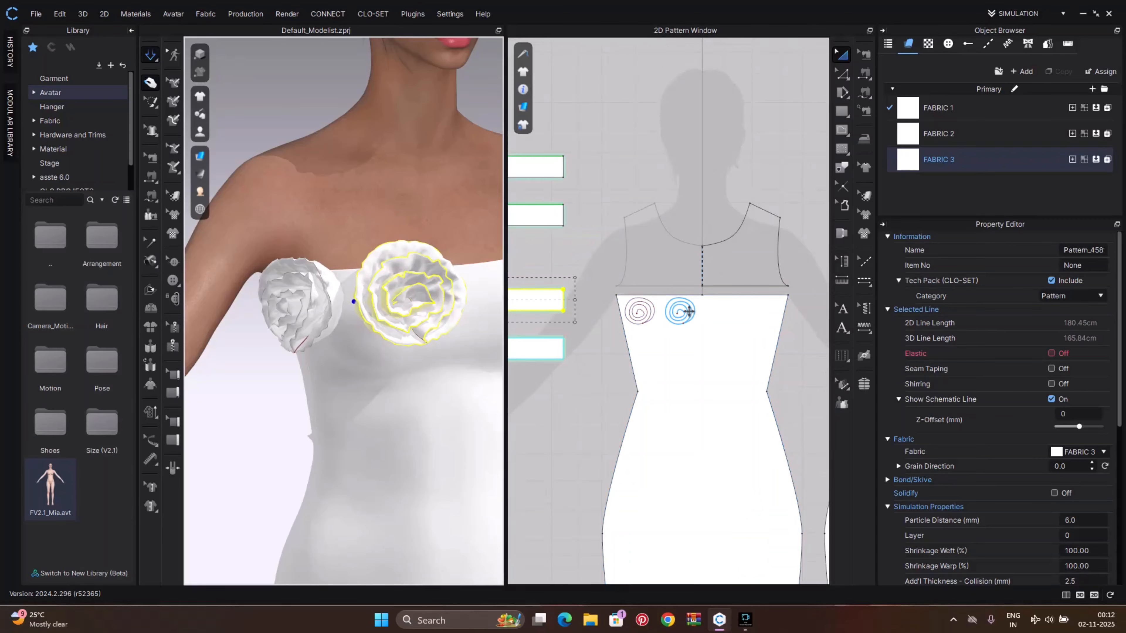
{"action": "left_click_drag", "start_coordinate": [688, 312], "coordinate": [681, 309]}
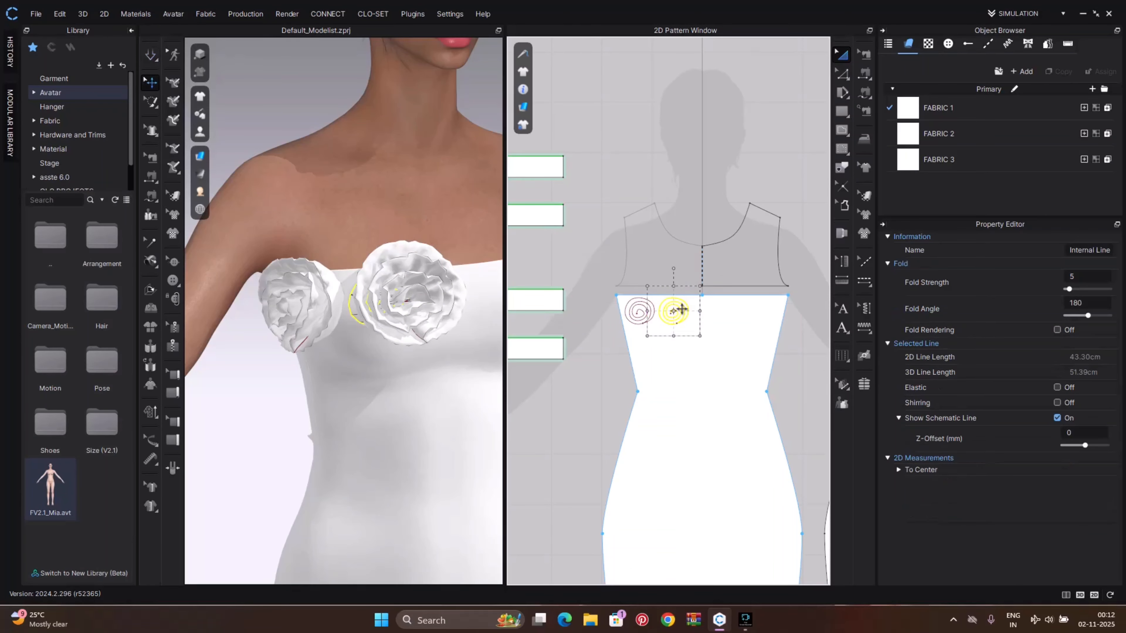
{"action": "key", "text": "space"}
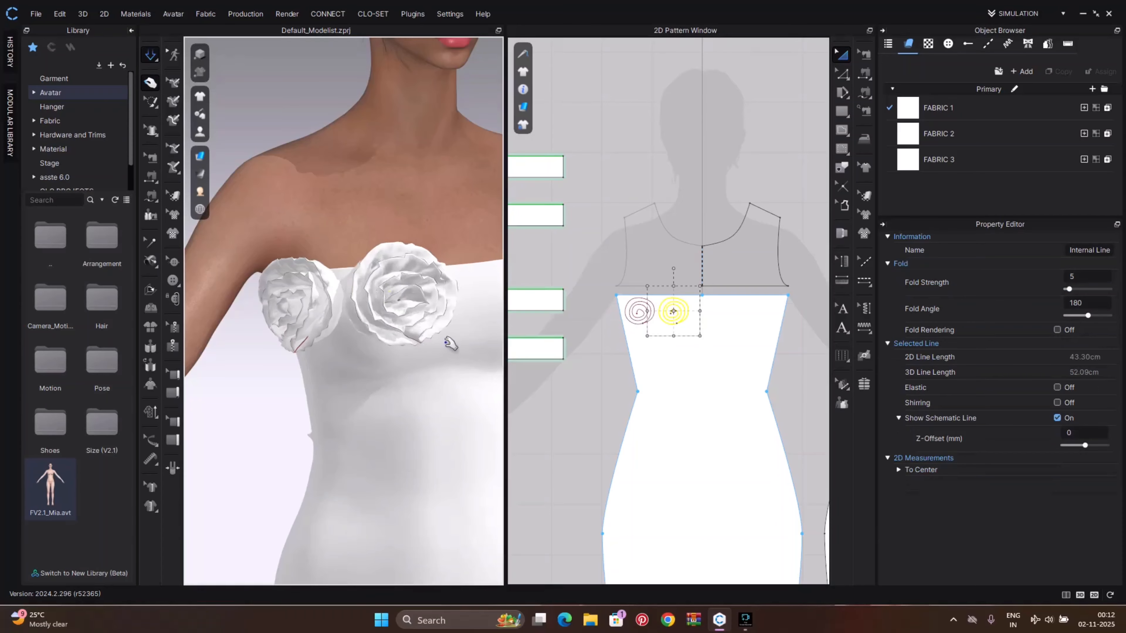
{"action": "scroll", "coordinate": [408, 340], "scroll_direction": "down", "scroll_amount": 3}
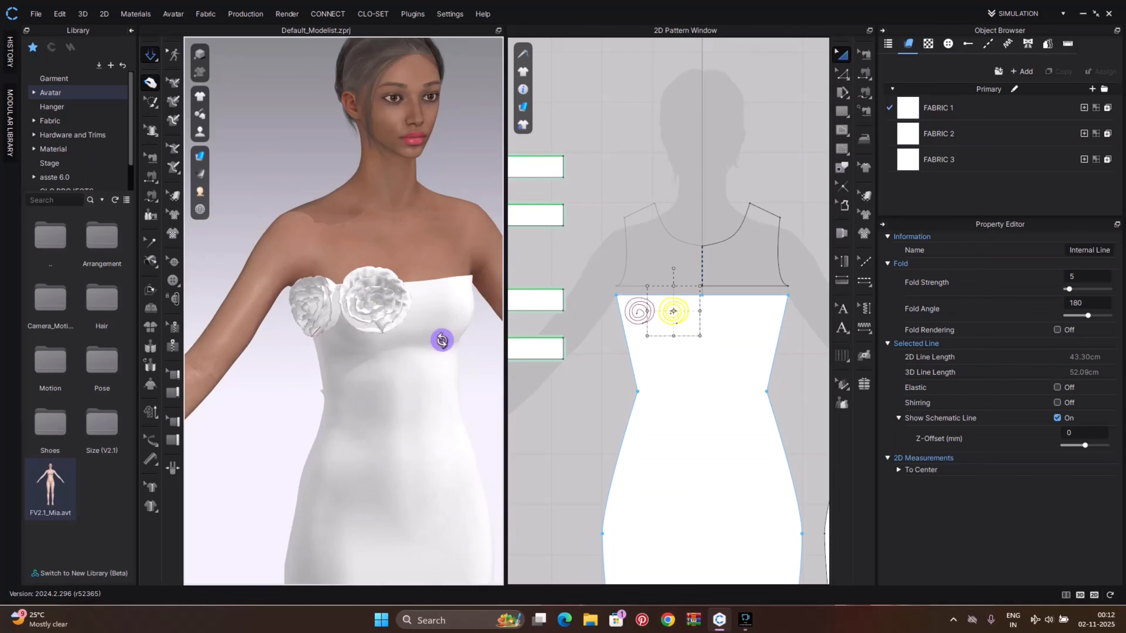
{"action": "mouse_move", "coordinate": [442, 340]}
{"action": "right_mouse_down"}
{"action": "mouse_move", "coordinate": [306, 345]}
{"action": "mouse_move", "coordinate": [432, 344]}
{"action": "right_mouse_up"}
{"action": "middle_click_drag", "start_coordinate": [432, 345], "coordinate": [388, 379]}
{"action": "mouse_move", "coordinate": [447, 399]}
{"action": "right_mouse_down"}
{"action": "mouse_move", "coordinate": [525, 387]}
{"action": "mouse_move", "coordinate": [432, 387]}
{"action": "mouse_move", "coordinate": [359, 427]}
{"action": "mouse_move", "coordinate": [447, 390]}
{"action": "right_mouse_up"}
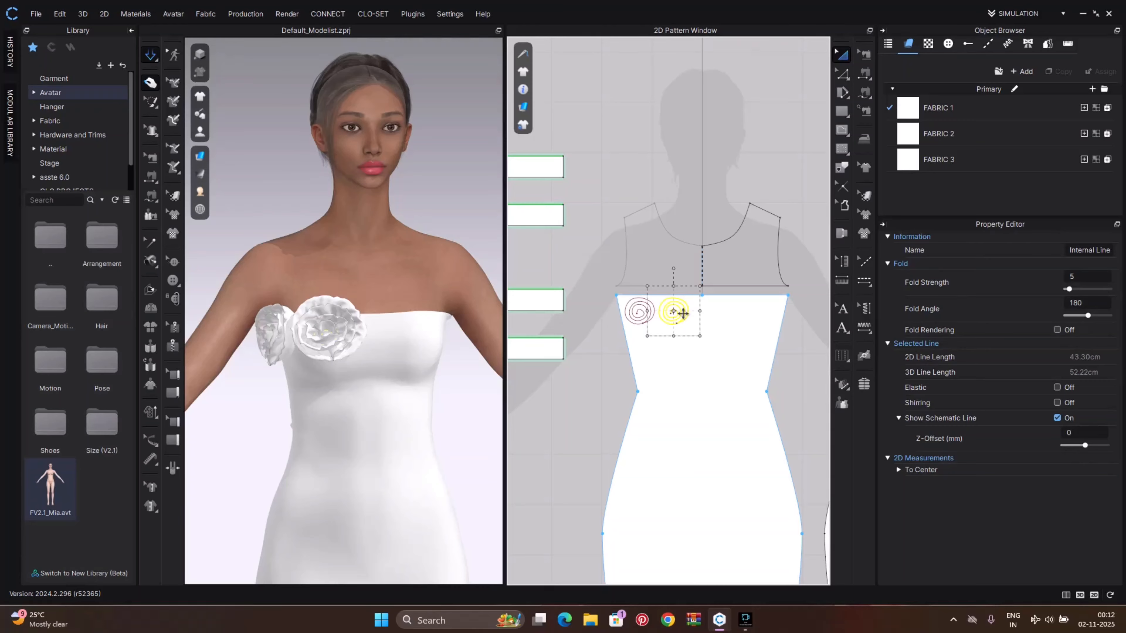
Add a third copy of the spiral line to the right of the second one and adjust its position
{"action": "left_click_drag", "start_coordinate": [683, 313], "coordinate": [721, 309]}
{"action": "key", "text": "a"}
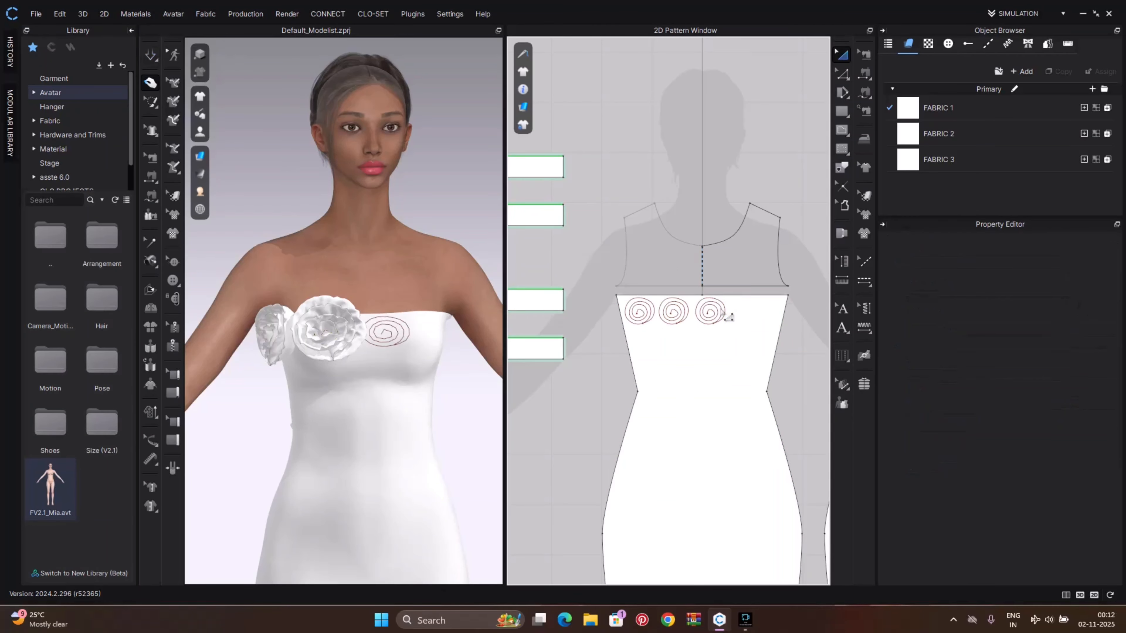
{"action": "scroll", "coordinate": [377, 360], "scroll_direction": "up", "scroll_amount": 2}
{"action": "right_click_drag", "start_coordinate": [365, 359], "coordinate": [326, 366]}
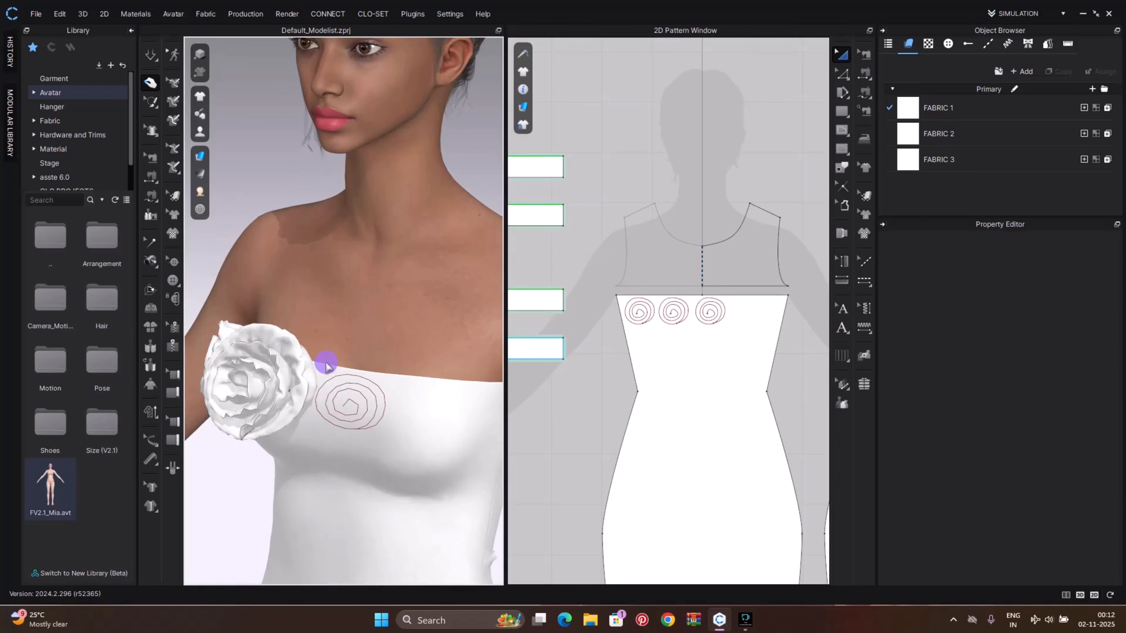
{"action": "right_click_drag", "start_coordinate": [335, 417], "coordinate": [355, 412]}
{"action": "scroll", "coordinate": [629, 326], "scroll_direction": "up", "scroll_amount": 5}
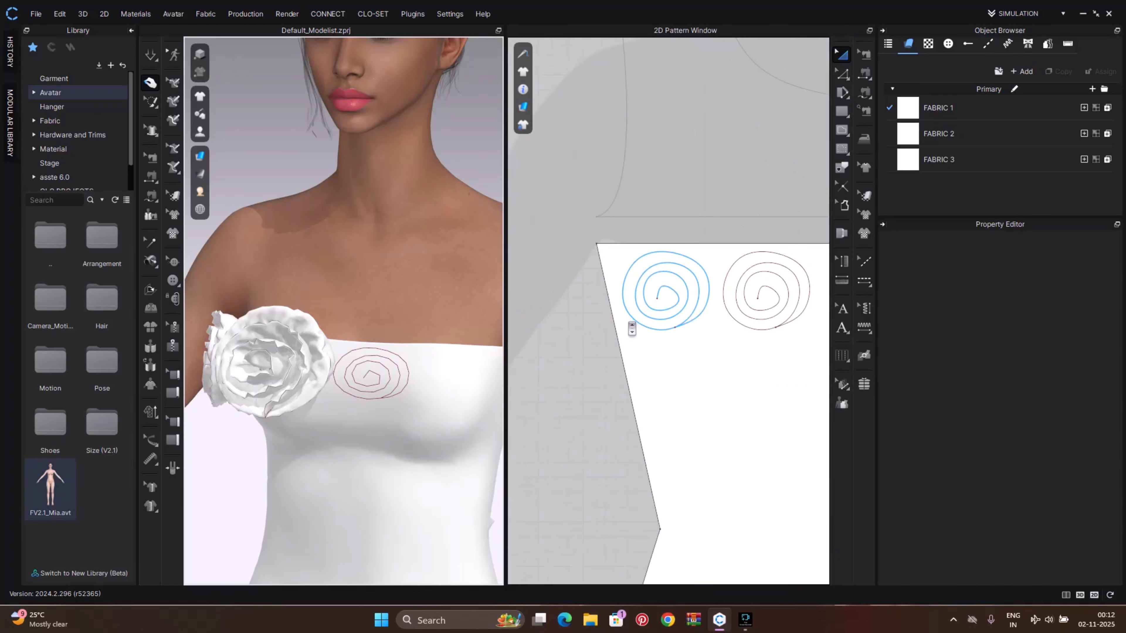
{"action": "middle_click_drag", "start_coordinate": [704, 327], "coordinate": [588, 325]}
{"action": "left_click", "coordinate": [749, 311]}
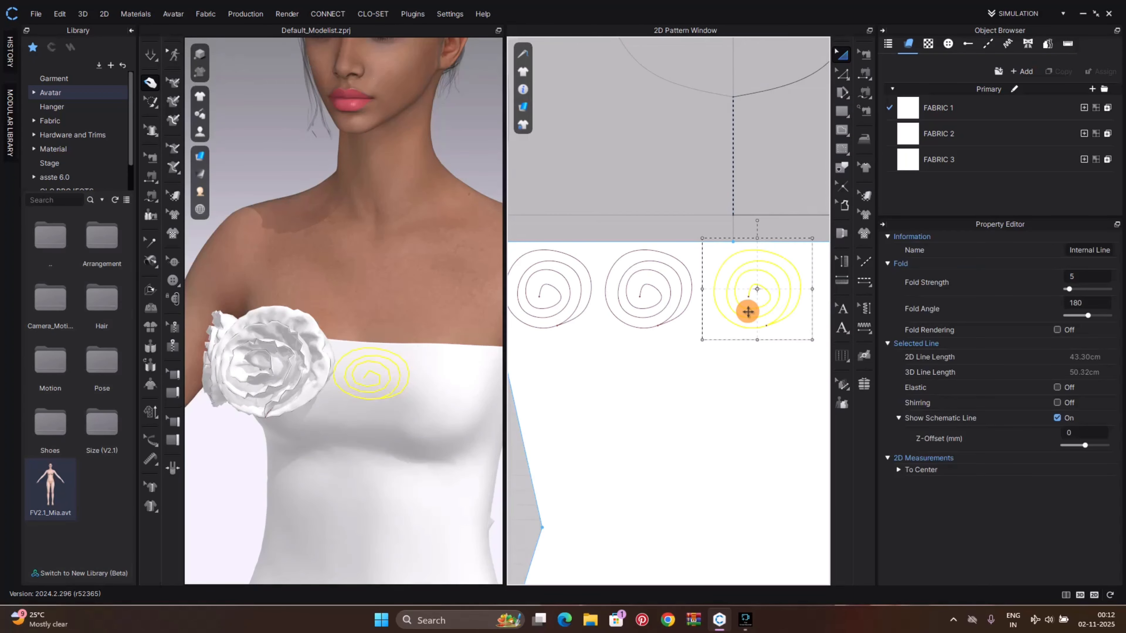
{"action": "left_click_drag", "start_coordinate": [749, 312], "coordinate": [739, 311]}
{"action": "scroll", "coordinate": [738, 322], "scroll_direction": "down", "scroll_amount": 2}
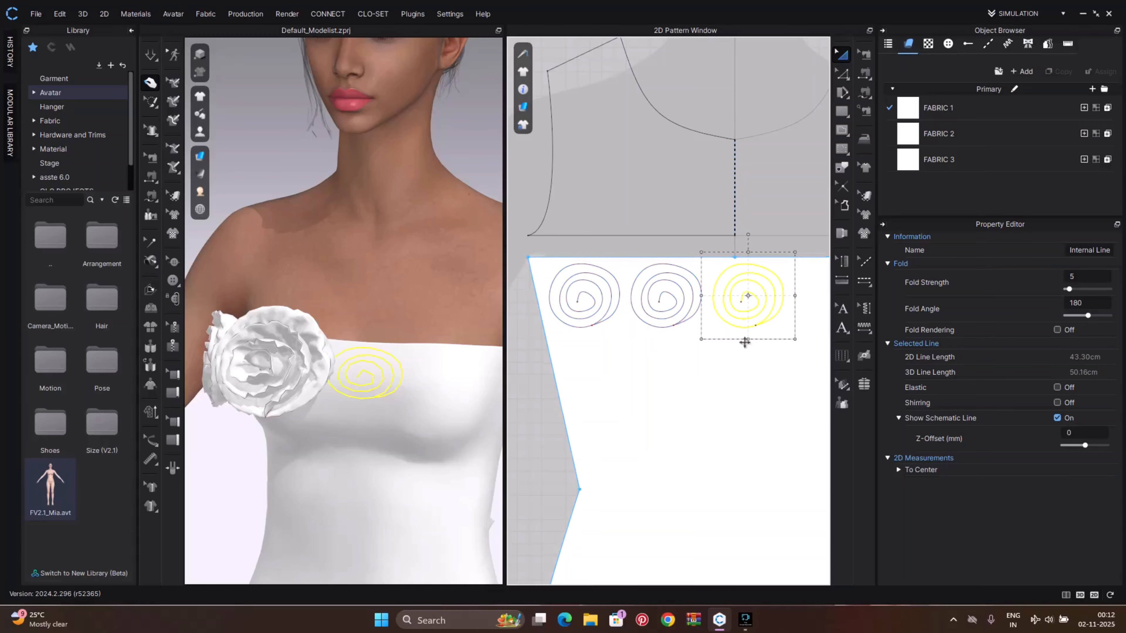
{"action": "scroll", "coordinate": [443, 340], "scroll_direction": "down", "scroll_amount": 4}
{"action": "scroll", "coordinate": [670, 339], "scroll_direction": "down", "scroll_amount": 6}
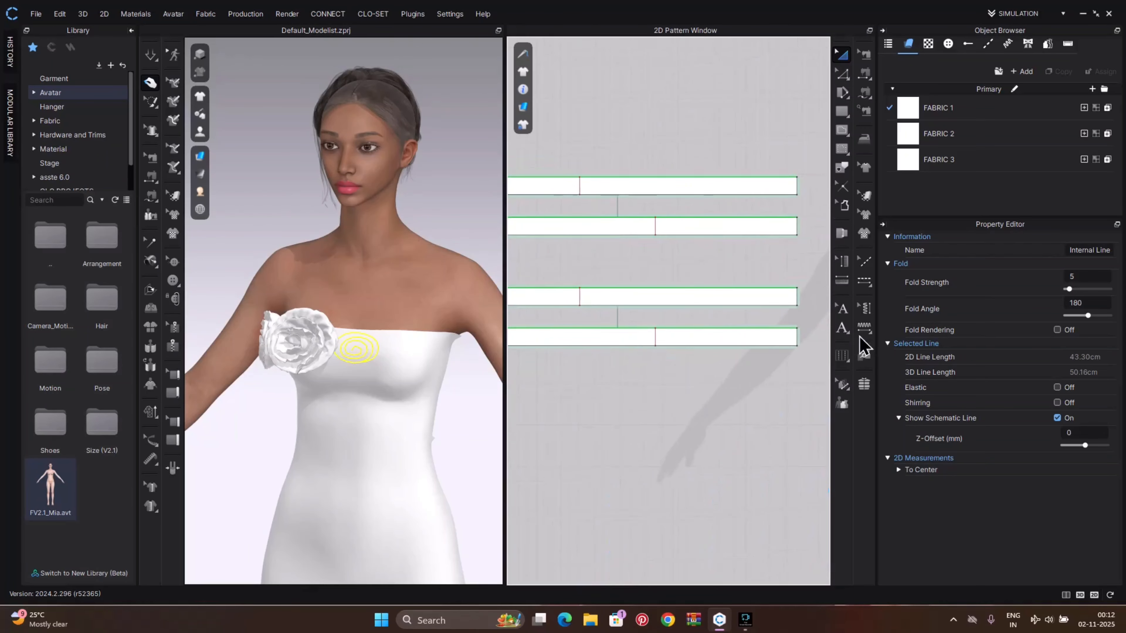
Paste a third copy of the rose strips and move the duplicate rose over the third spiral on the bodice
{"action": "left_click_drag", "start_coordinate": [589, 327], "coordinate": [767, 390]}
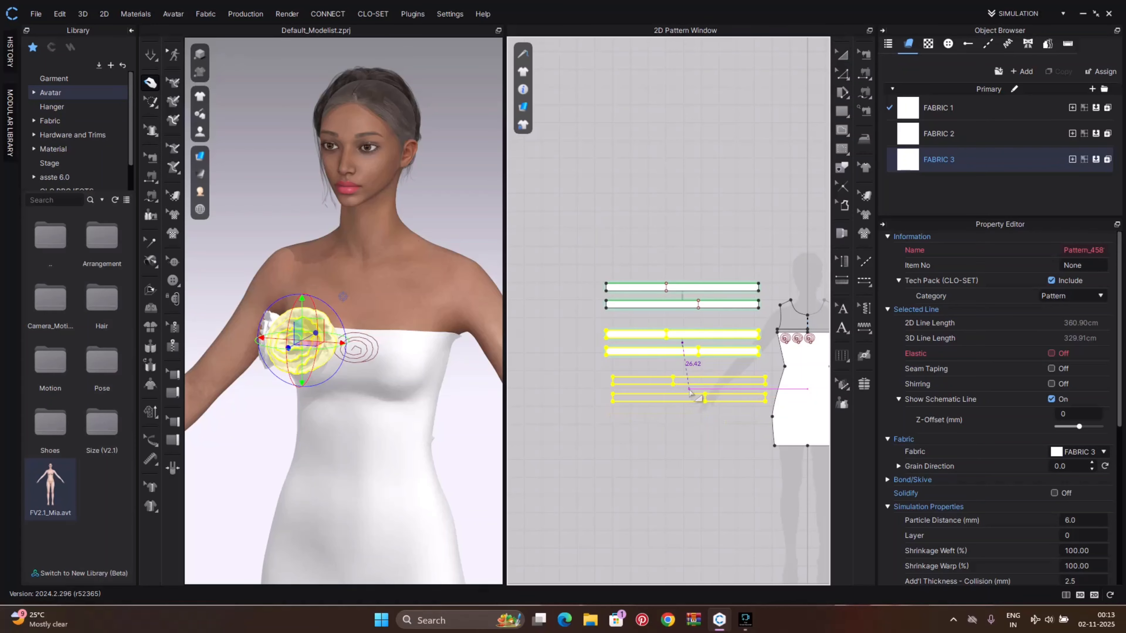
{"action": "left_click", "coordinate": [678, 393]}
{"action": "scroll", "coordinate": [382, 397], "scroll_direction": "down", "scroll_amount": 3}
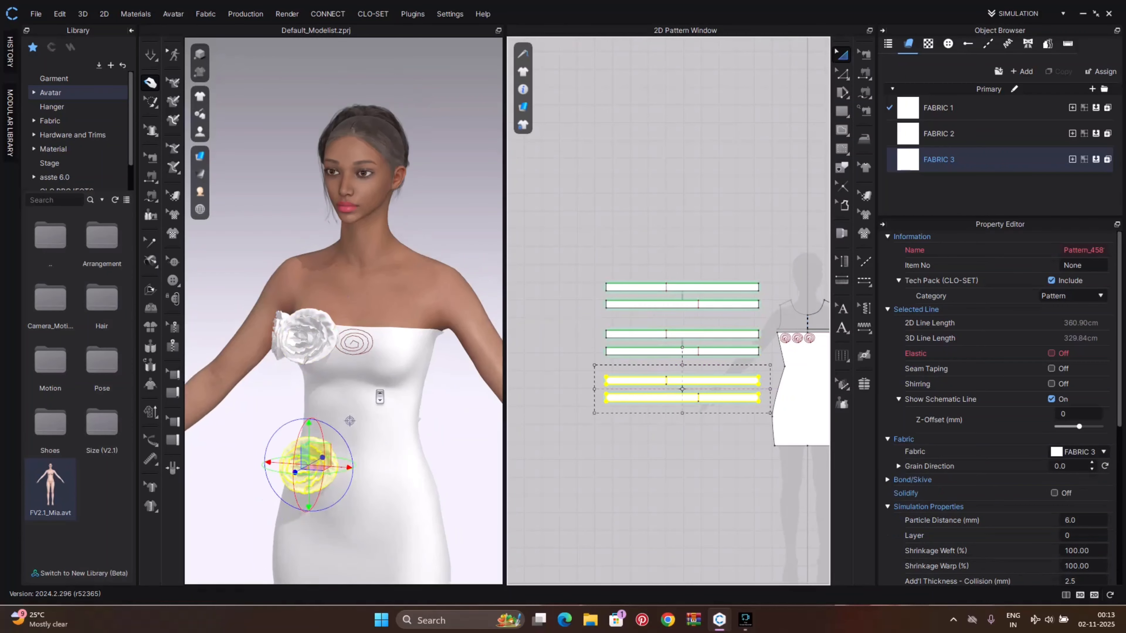
{"action": "right_click_drag", "start_coordinate": [350, 426], "coordinate": [314, 430]}
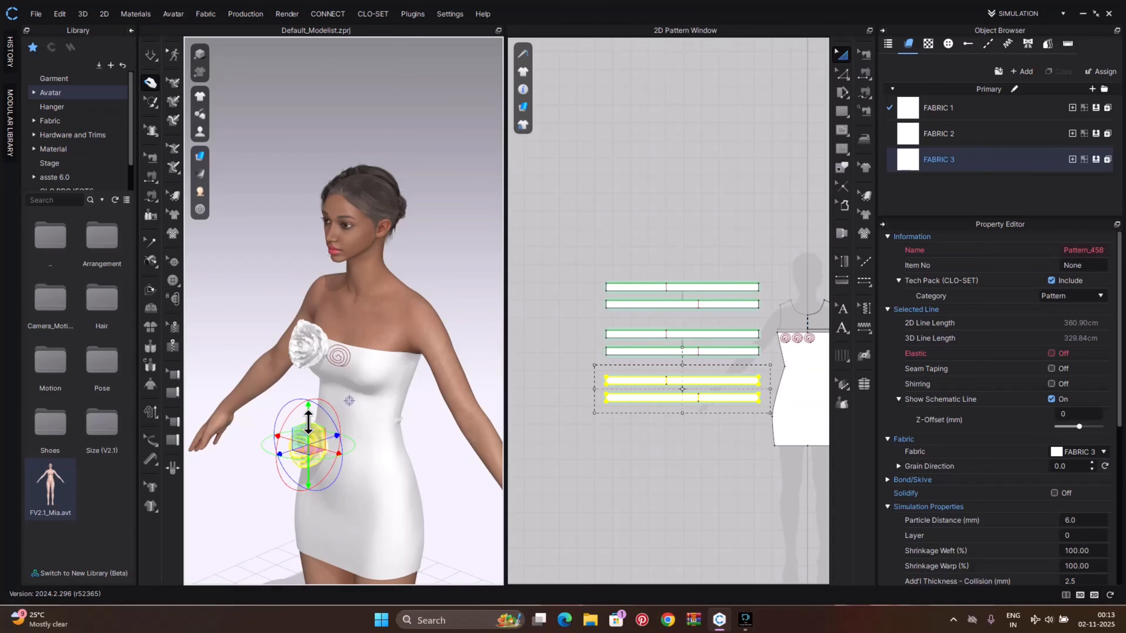
{"action": "left_click_drag", "start_coordinate": [308, 423], "coordinate": [338, 334]}
{"action": "scroll", "coordinate": [768, 415], "scroll_direction": "up", "scroll_amount": 4}
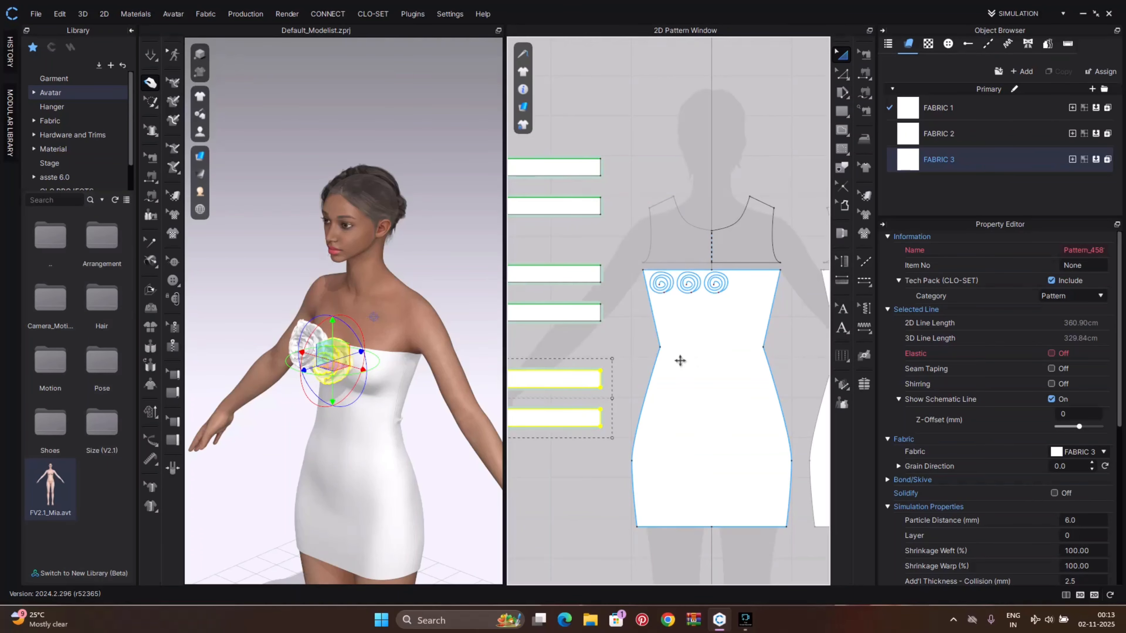
{"action": "scroll", "coordinate": [343, 368], "scroll_direction": "up", "scroll_amount": 4}
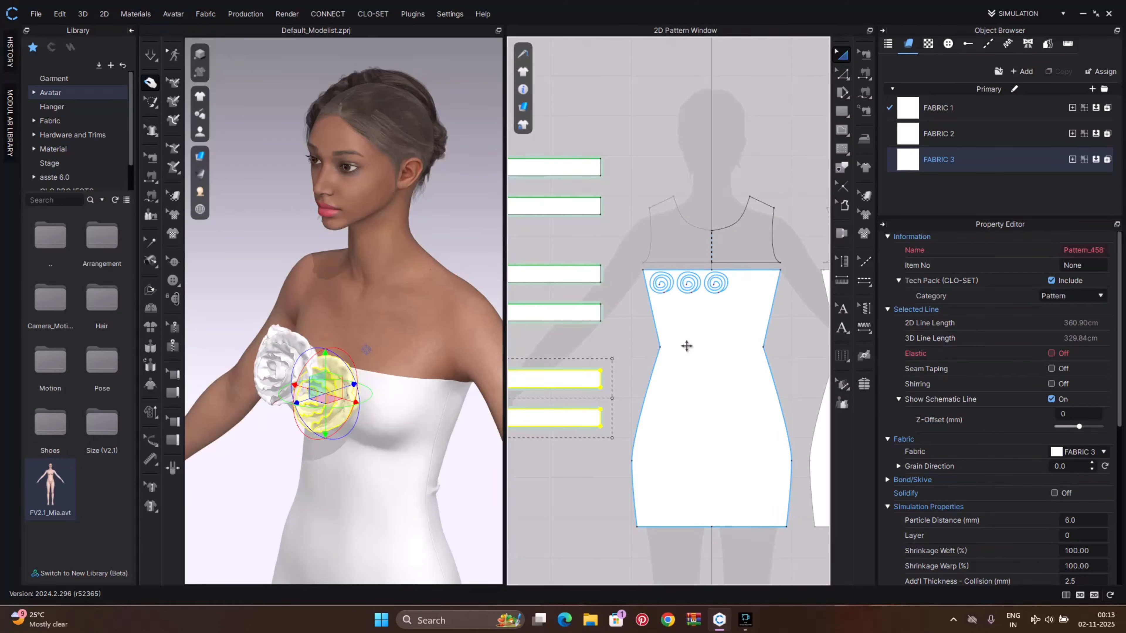
{"action": "scroll", "coordinate": [385, 394], "scroll_direction": "up", "scroll_amount": 2}
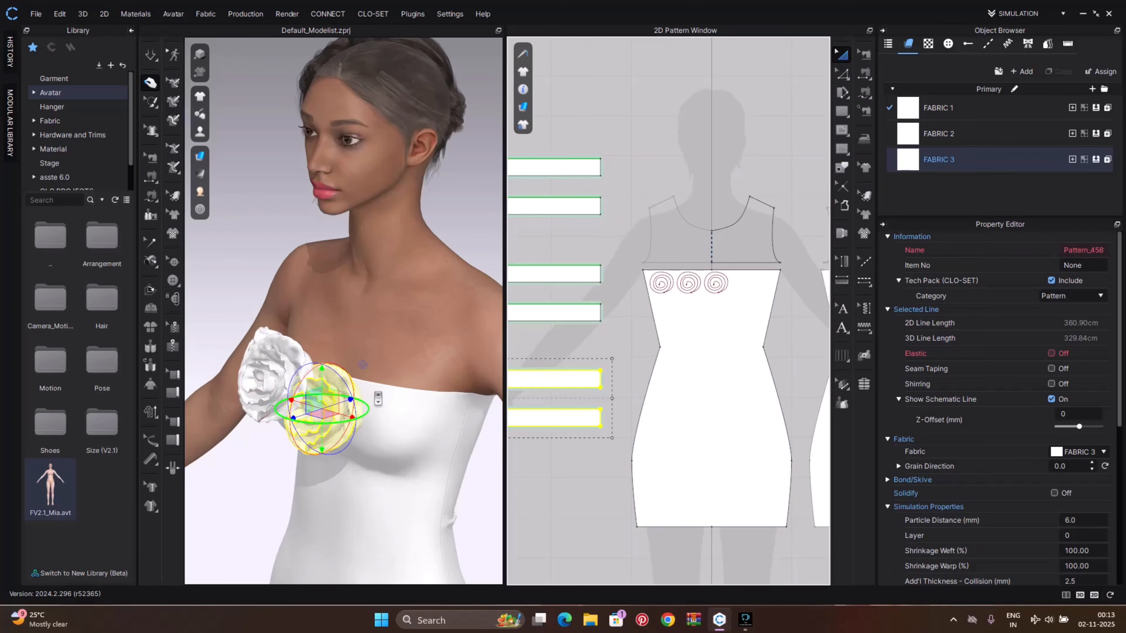
{"action": "left_click_drag", "start_coordinate": [307, 415], "coordinate": [287, 422]}
{"action": "right_click_drag", "start_coordinate": [346, 409], "coordinate": [294, 276]}
{"action": "scroll", "coordinate": [306, 423], "scroll_direction": "up", "scroll_amount": 4}
Sew the third rose's edge to the third spiral line and simulate it into shape on the bodice
{"action": "key", "text": "n"}
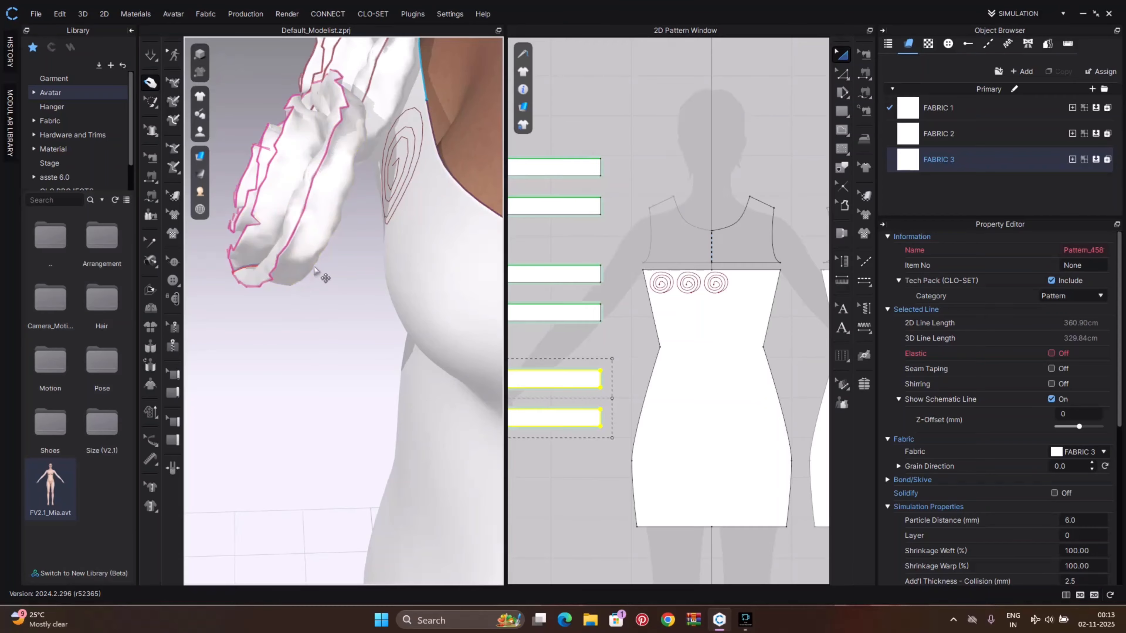
{"action": "right_click_drag", "start_coordinate": [347, 250], "coordinate": [432, 210]}
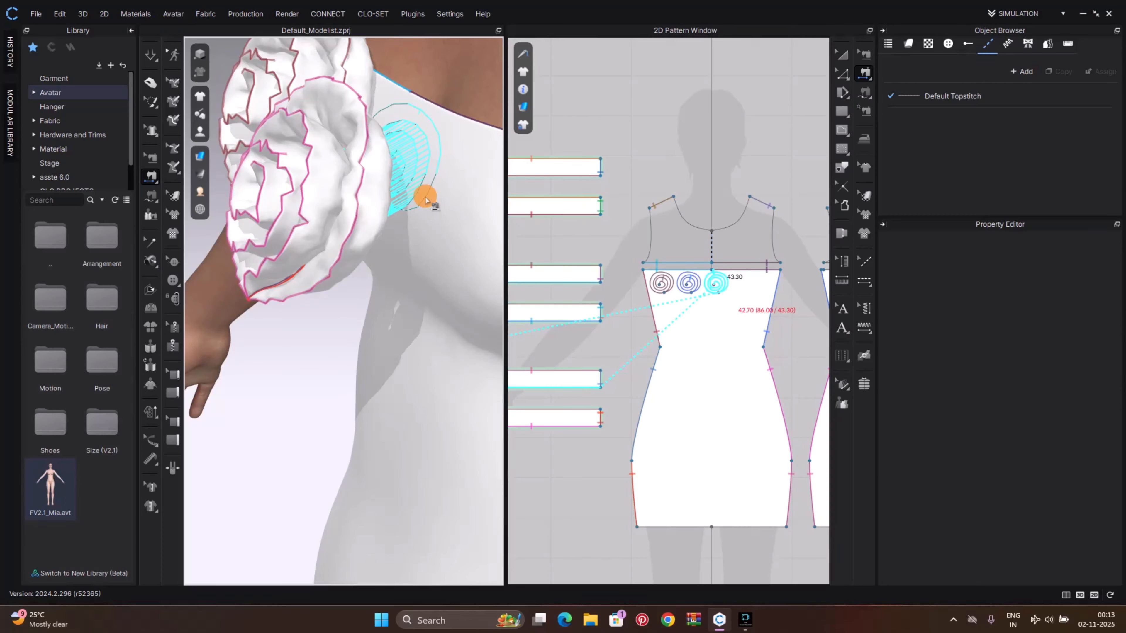
{"action": "left_click", "coordinate": [425, 200]}
{"action": "key", "text": "q"}
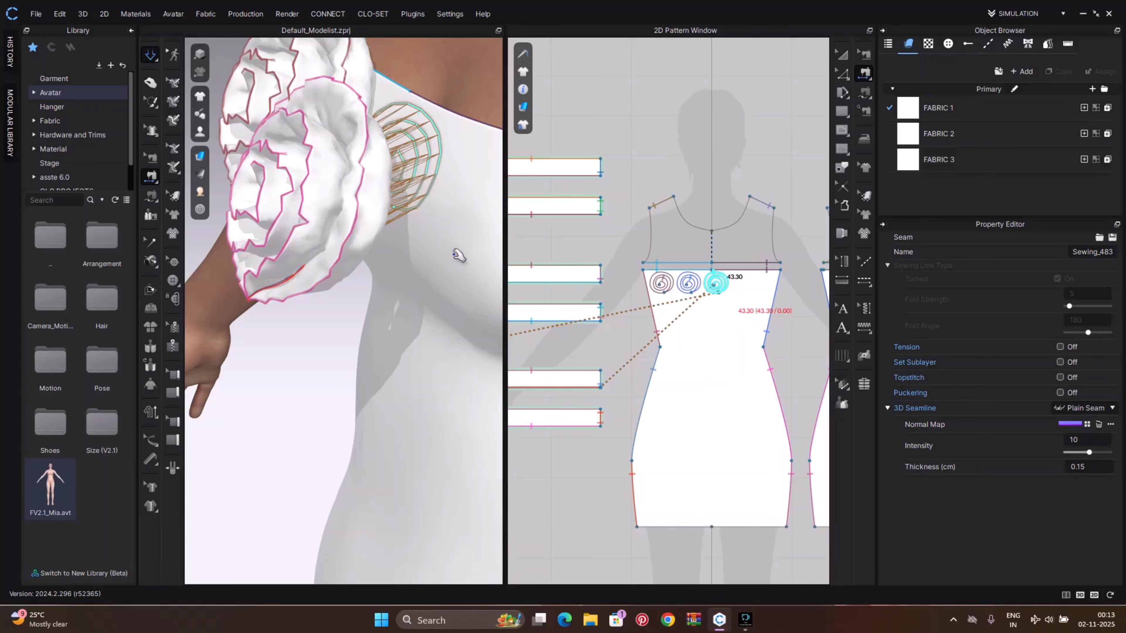
{"action": "right_click_drag", "start_coordinate": [458, 256], "coordinate": [460, 343]}
{"action": "left_click", "coordinate": [350, 286]}
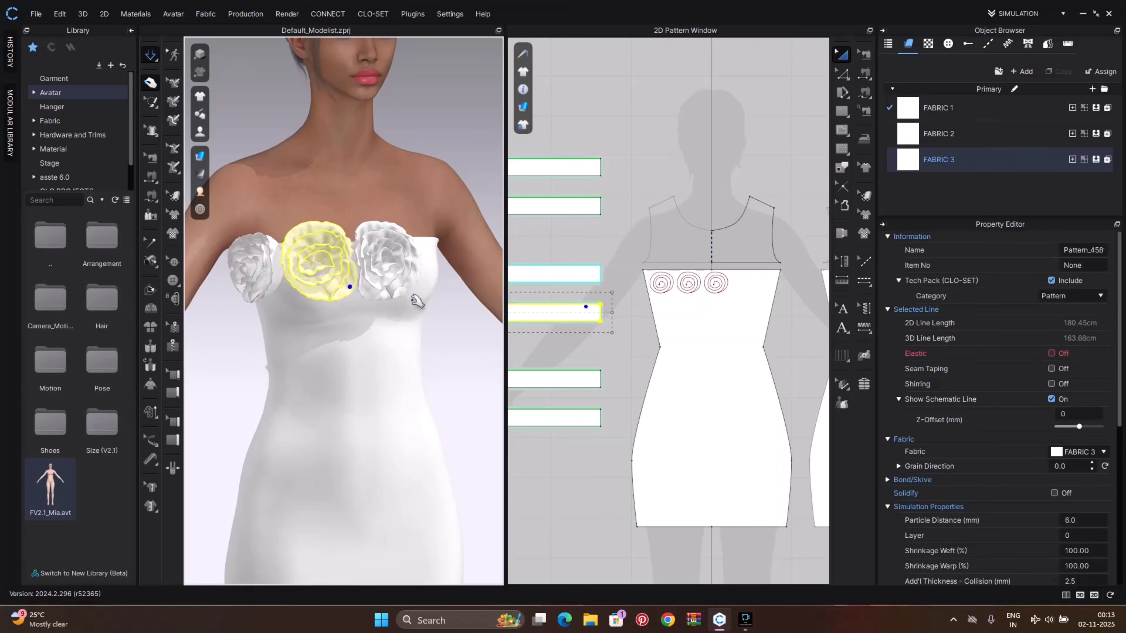
Set FABRIC 3's material type to Fabric_Silk/Satin and its base colour to Red 4
{"action": "left_click", "coordinate": [966, 167]}
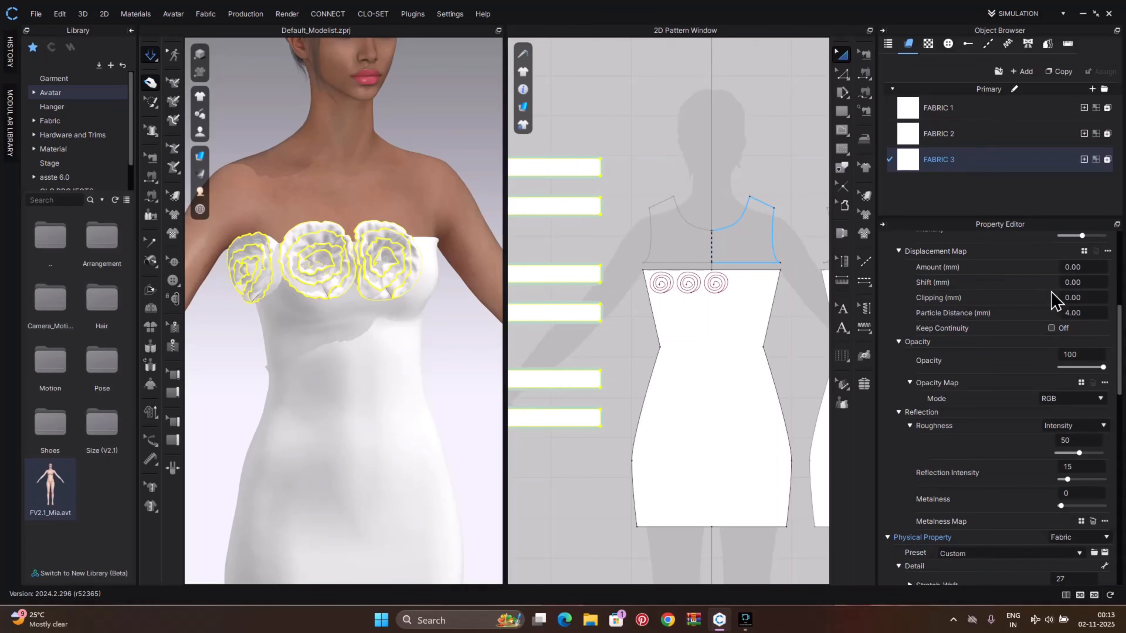
{"action": "scroll", "coordinate": [1054, 391], "scroll_direction": "up", "scroll_amount": 5}
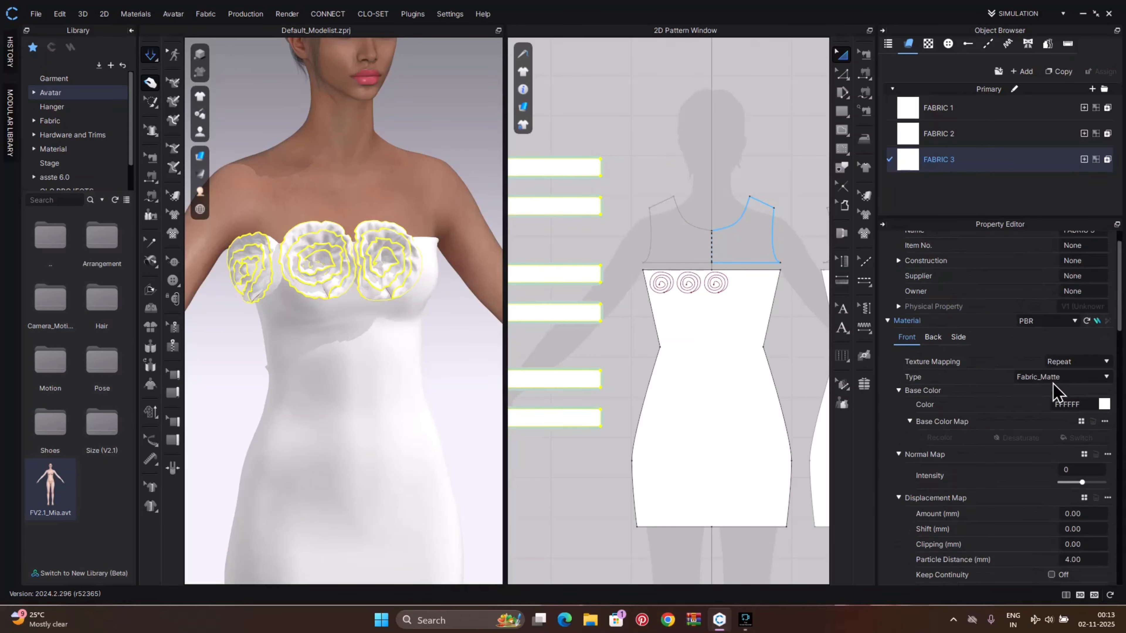
{"action": "left_click", "coordinate": [1093, 383]}
{"action": "left_click", "coordinate": [1015, 417]}
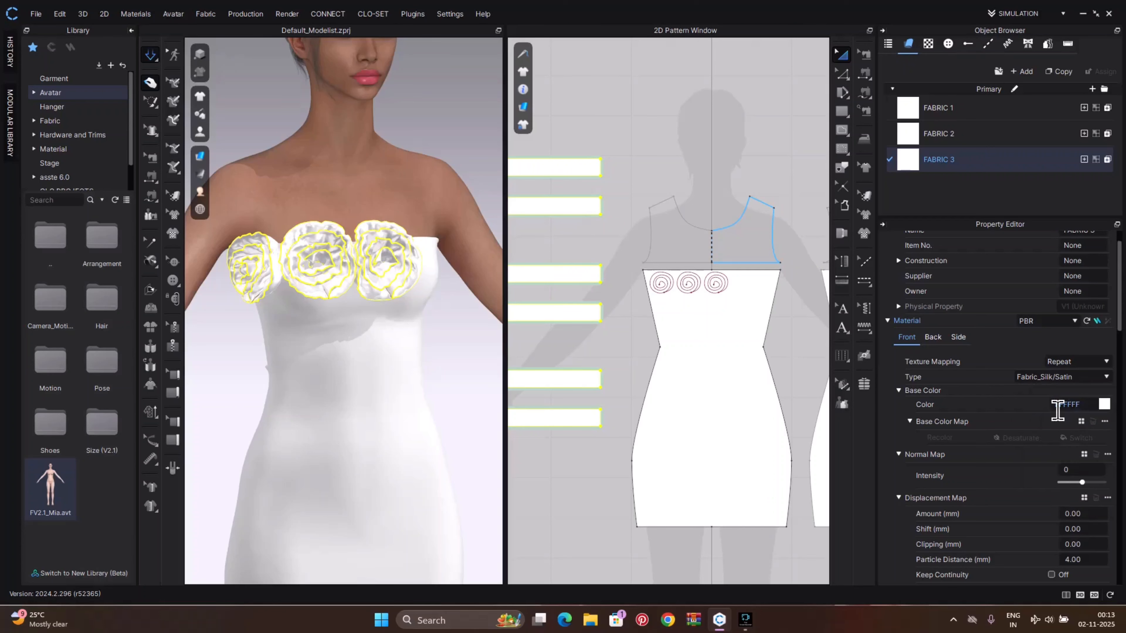
{"action": "left_click", "coordinate": [1103, 403]}
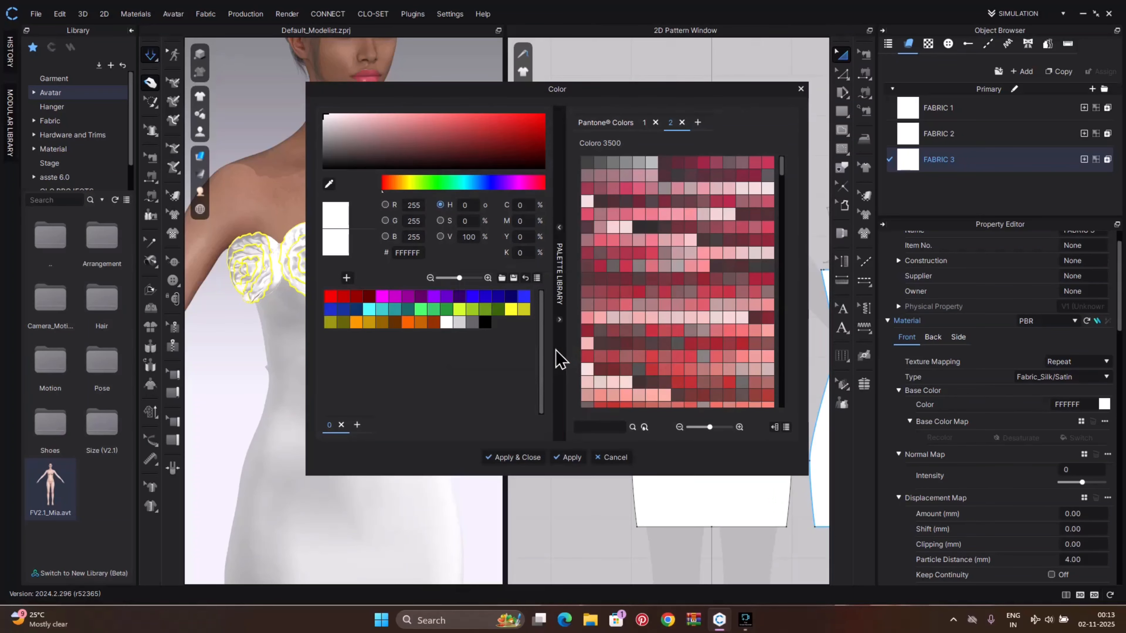
{"action": "left_click", "coordinate": [370, 296]}
{"action": "left_click", "coordinate": [496, 457]}
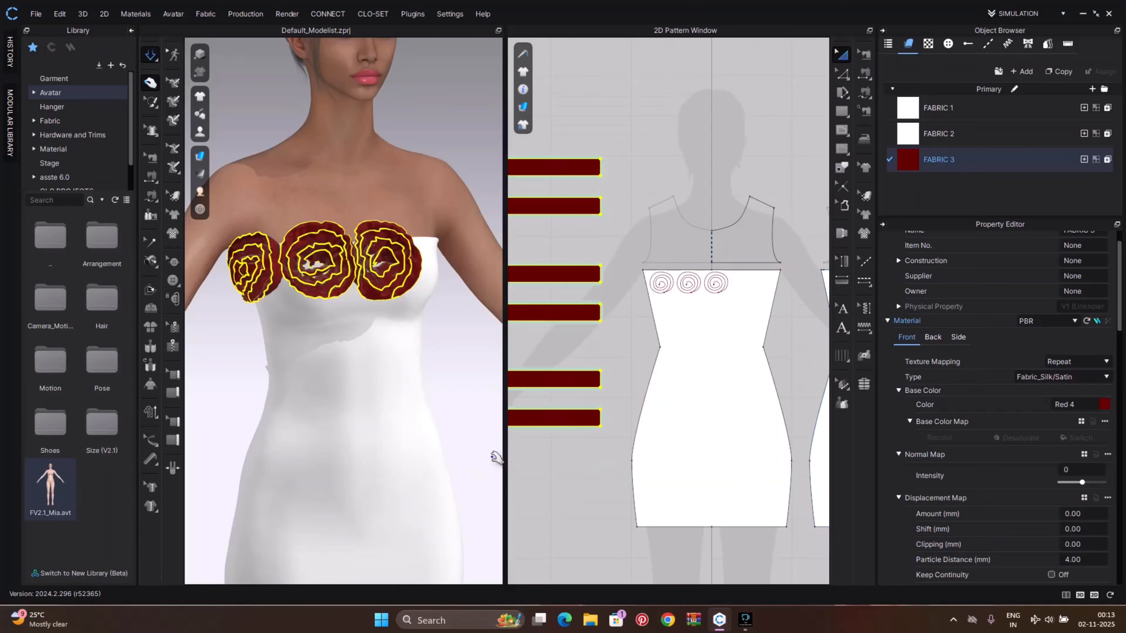
Set FABRIC 1's material type to Fabric_Silk/Satin and its base colour to Red 4
{"action": "left_click", "coordinate": [474, 367]}
{"action": "right_click_drag", "start_coordinate": [470, 367], "coordinate": [446, 362]}
{"action": "left_click", "coordinate": [984, 110]}
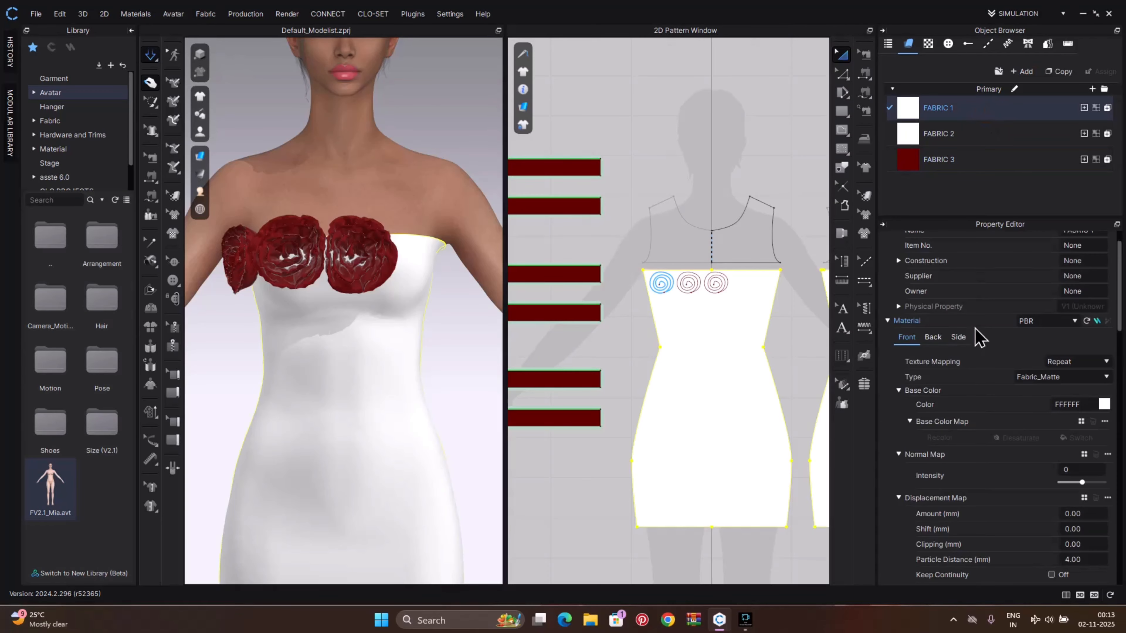
{"action": "left_click", "coordinate": [1069, 379]}
{"action": "left_click", "coordinate": [1045, 405]}
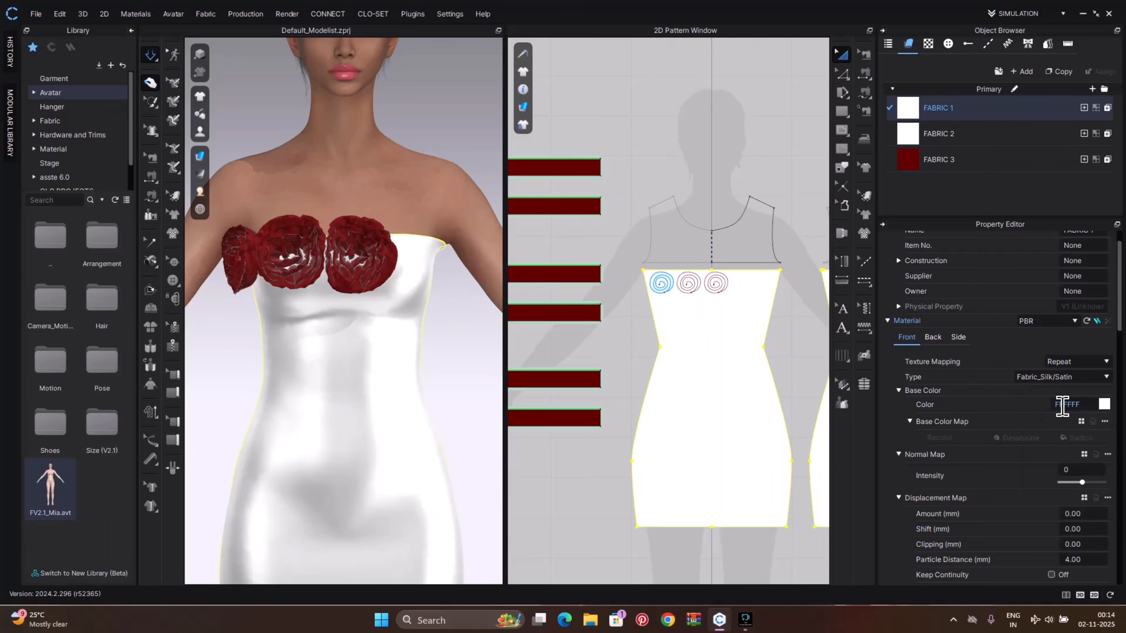
{"action": "left_click", "coordinate": [1104, 404]}
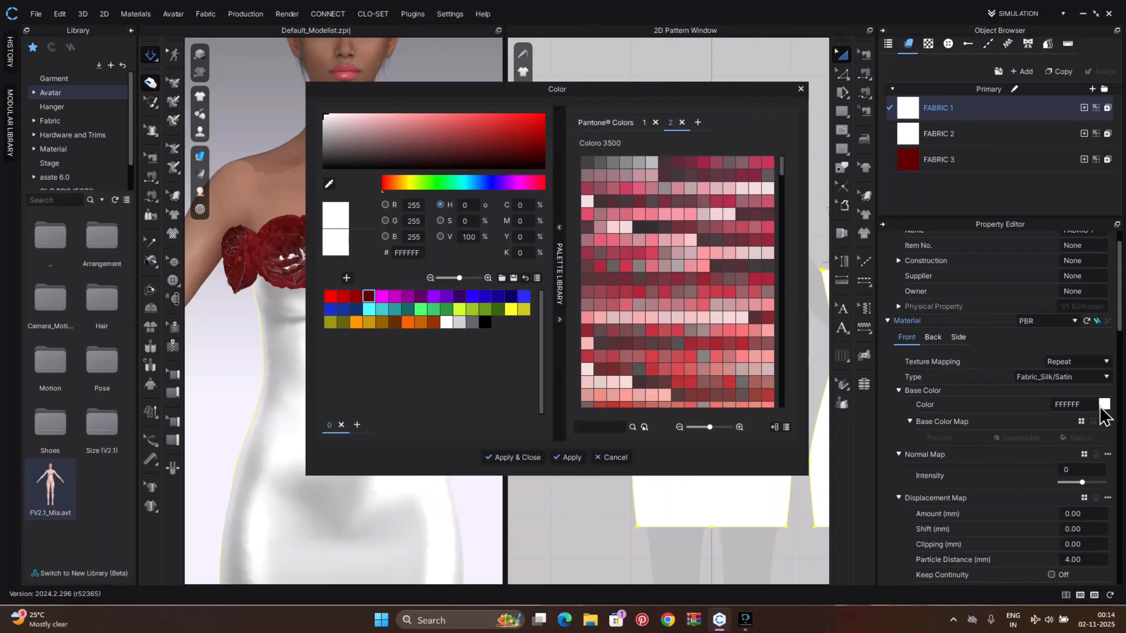
{"action": "left_click", "coordinate": [371, 297]}
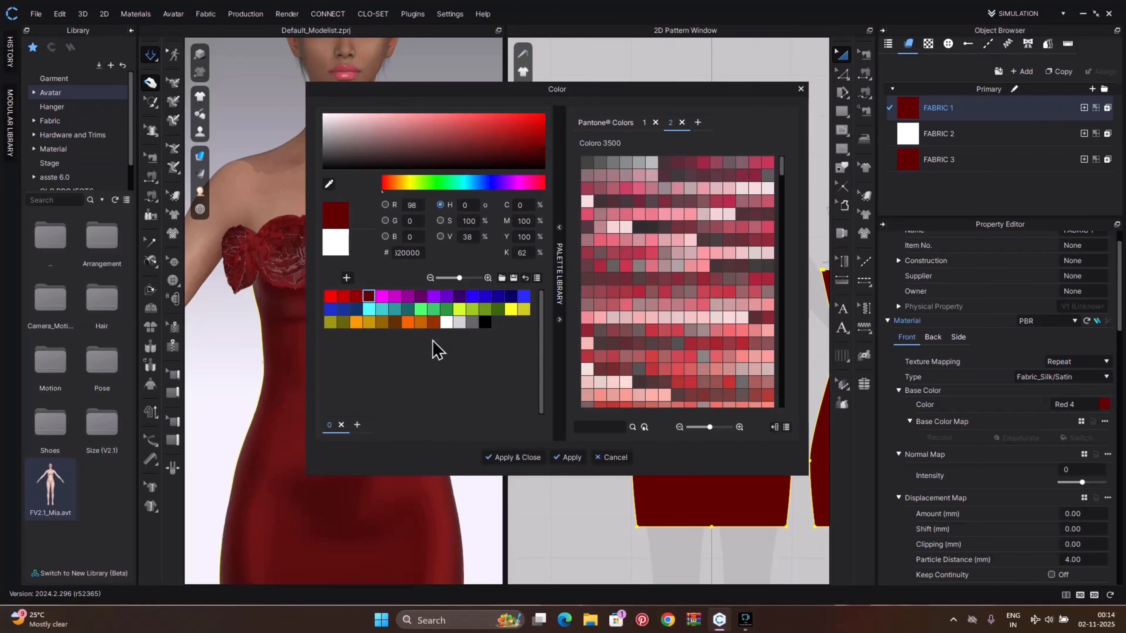
{"action": "left_click", "coordinate": [496, 457]}
Paste a fourth spiral line to the right of the third one along the bodice neckline
{"action": "mouse_move", "coordinate": [460, 382]}
{"action": "right_mouse_down"}
{"action": "mouse_move", "coordinate": [394, 384]}
{"action": "mouse_move", "coordinate": [500, 400]}
{"action": "mouse_move", "coordinate": [627, 396]}
{"action": "mouse_move", "coordinate": [442, 376]}
{"action": "right_mouse_up"}
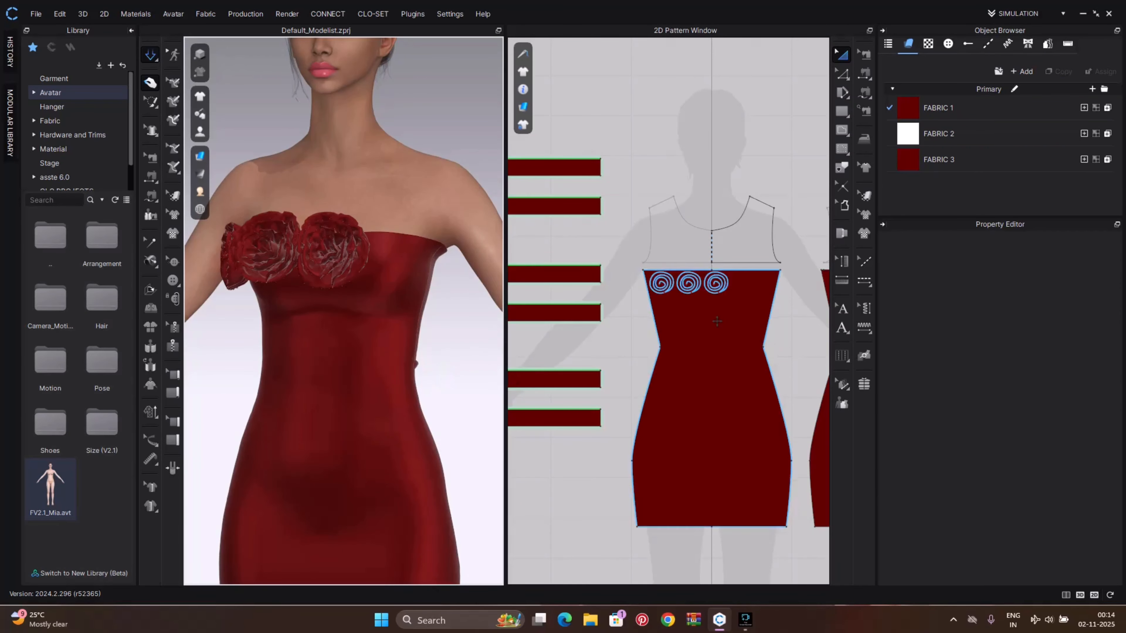
{"action": "scroll", "coordinate": [718, 320], "scroll_direction": "up", "scroll_amount": 3}
{"action": "left_click", "coordinate": [722, 290]}
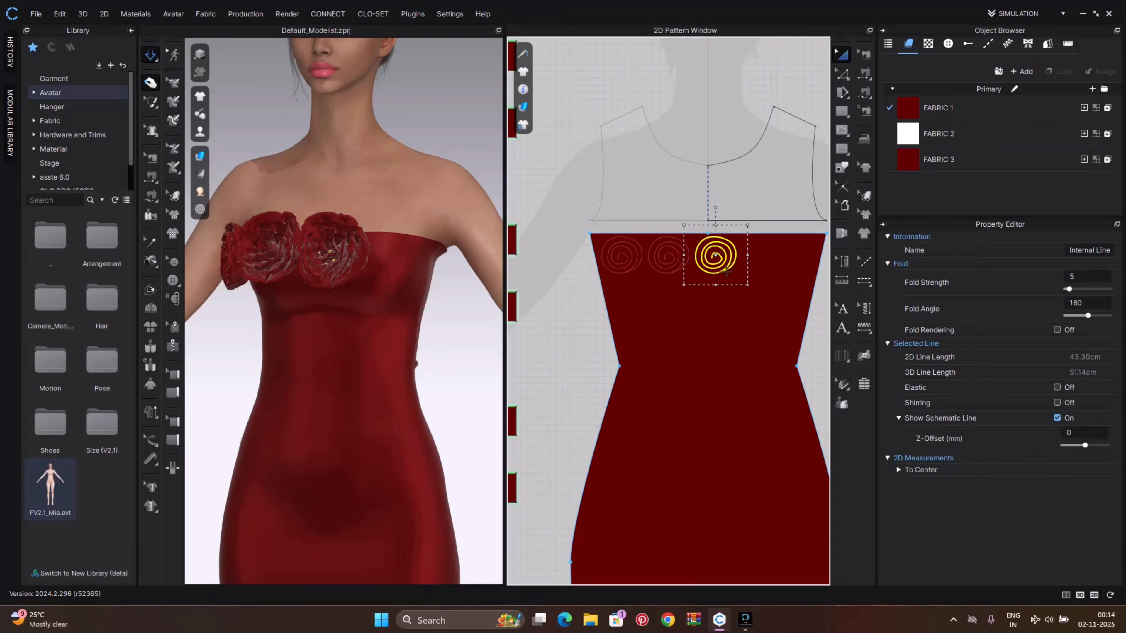
{"action": "key", "text": "ctrl+v"}
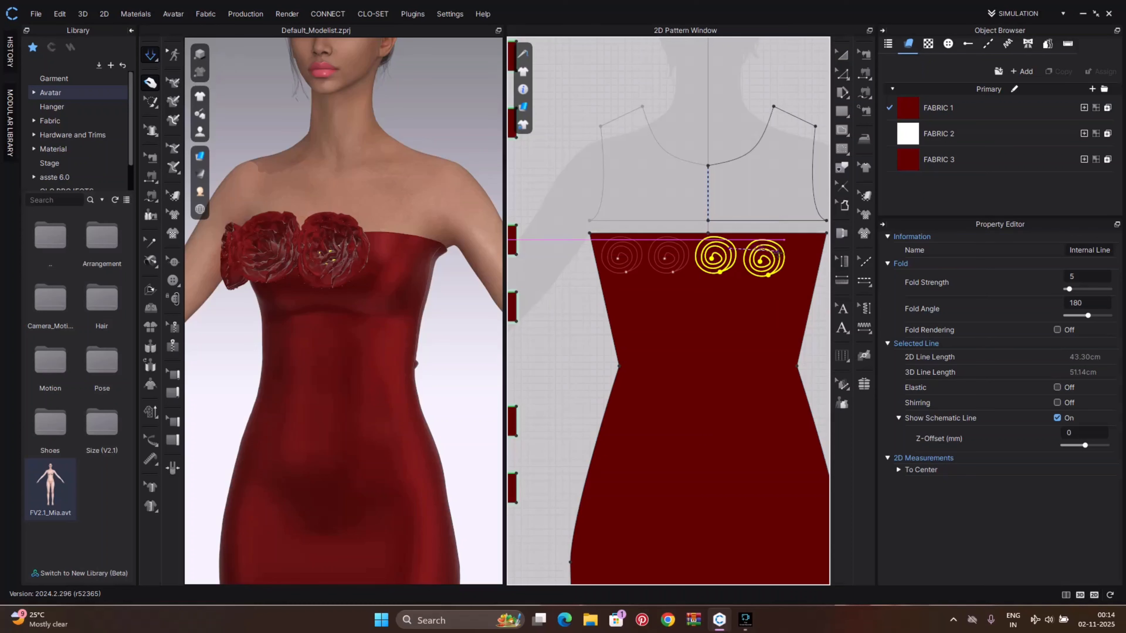
{"action": "left_click", "coordinate": [778, 254]}
Paste a fourth copy of the rose strips and move the duplicate rose over the fourth spiral on the bodice
{"action": "scroll", "coordinate": [532, 324], "scroll_direction": "down", "scroll_amount": 5}
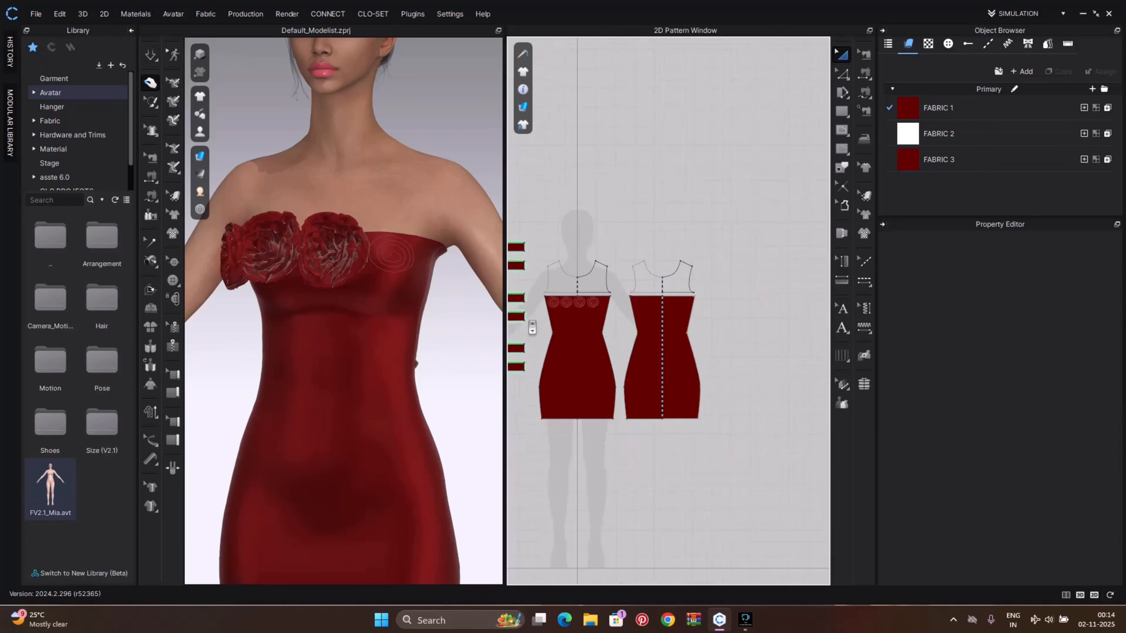
{"action": "middle_click_drag", "start_coordinate": [535, 326], "coordinate": [746, 296]}
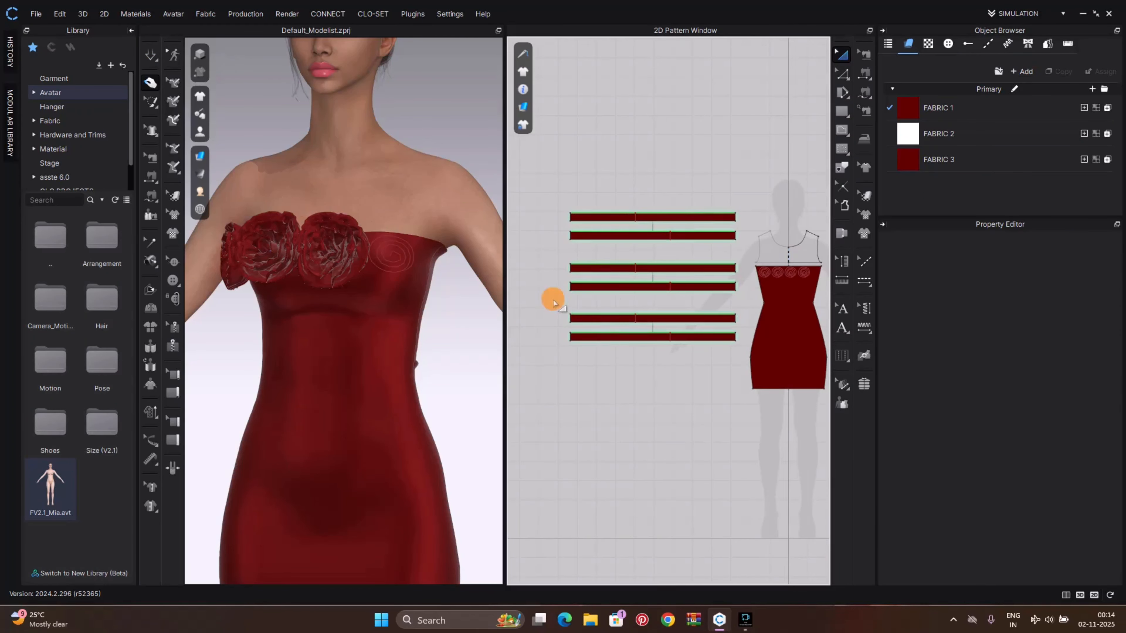
{"action": "left_click_drag", "start_coordinate": [553, 301], "coordinate": [745, 368]}
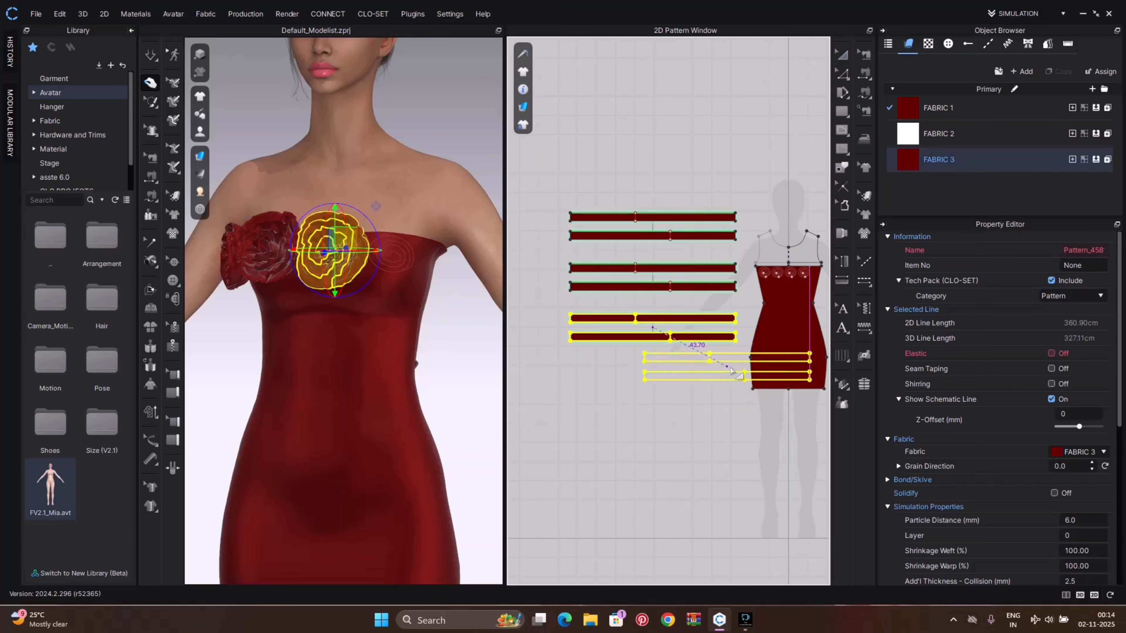
{"action": "left_click", "coordinate": [654, 373]}
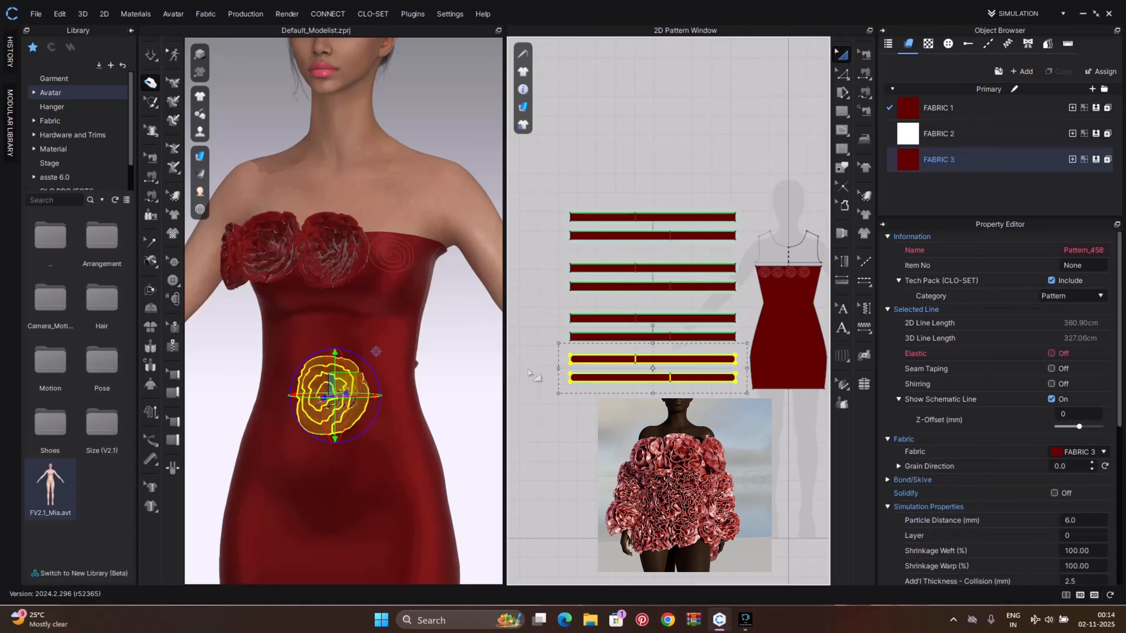
{"action": "right_click_drag", "start_coordinate": [394, 381], "coordinate": [342, 407]}
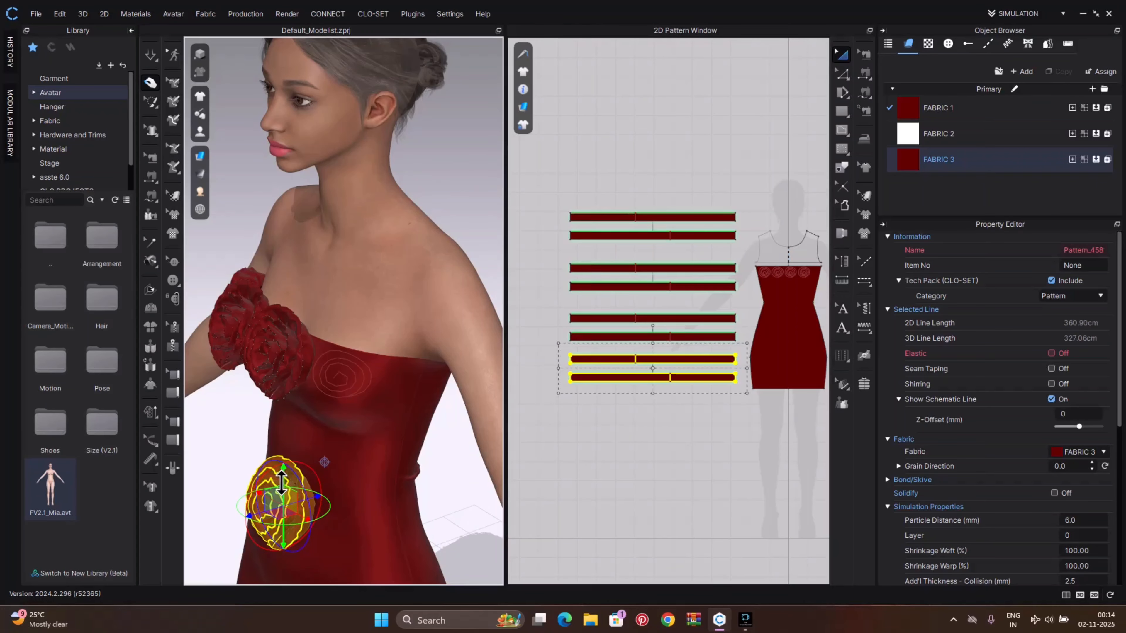
{"action": "left_click_drag", "start_coordinate": [281, 479], "coordinate": [272, 391]}
{"action": "mouse_move", "coordinate": [304, 426]}
{"action": "right_mouse_down"}
{"action": "mouse_move", "coordinate": [409, 432]}
{"action": "mouse_move", "coordinate": [302, 436]}
{"action": "mouse_move", "coordinate": [302, 424]}
{"action": "right_mouse_up"}
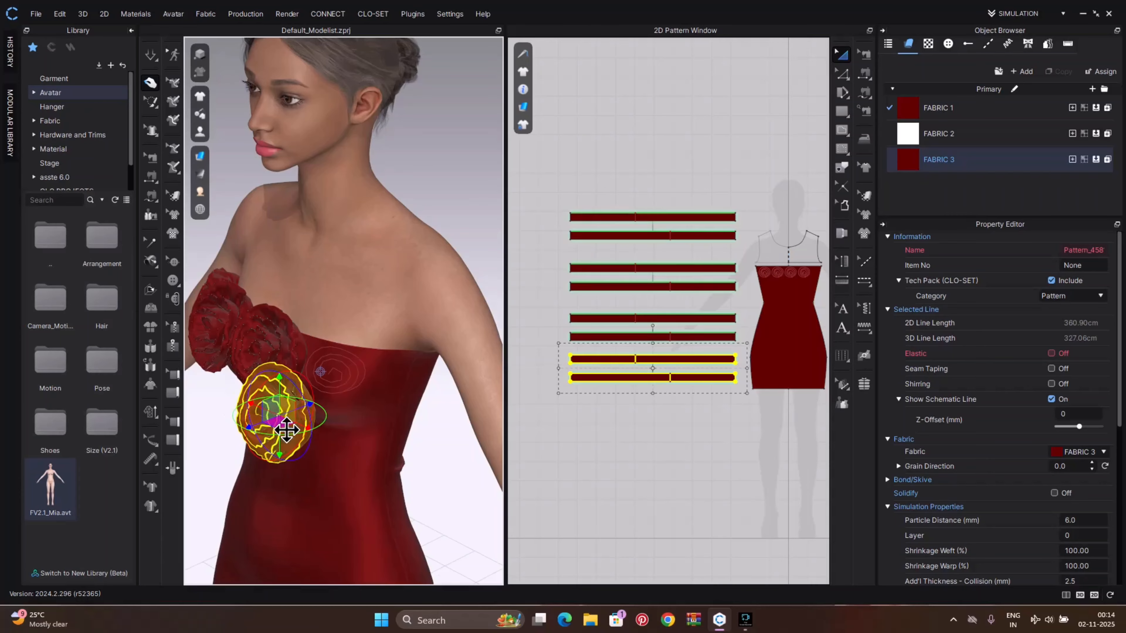
{"action": "mouse_move", "coordinate": [284, 437]}
{"action": "right_mouse_down"}
{"action": "mouse_move", "coordinate": [334, 433]}
{"action": "mouse_move", "coordinate": [292, 440]}
{"action": "right_mouse_up"}
{"action": "right_click_drag", "start_coordinate": [321, 372], "coordinate": [255, 410]}
Sew the fourth rose's edge to the fourth spiral line and simulate it into shape on the bodice
{"action": "key", "text": "y"}
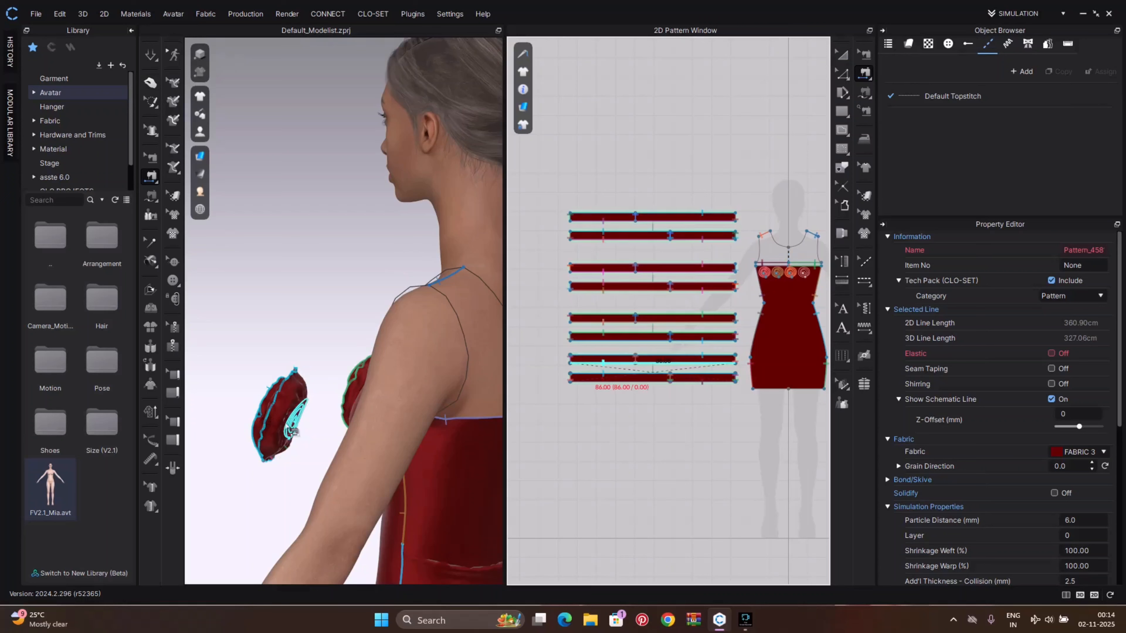
{"action": "left_click", "coordinate": [287, 424]}
{"action": "right_click_drag", "start_coordinate": [315, 437], "coordinate": [392, 453]}
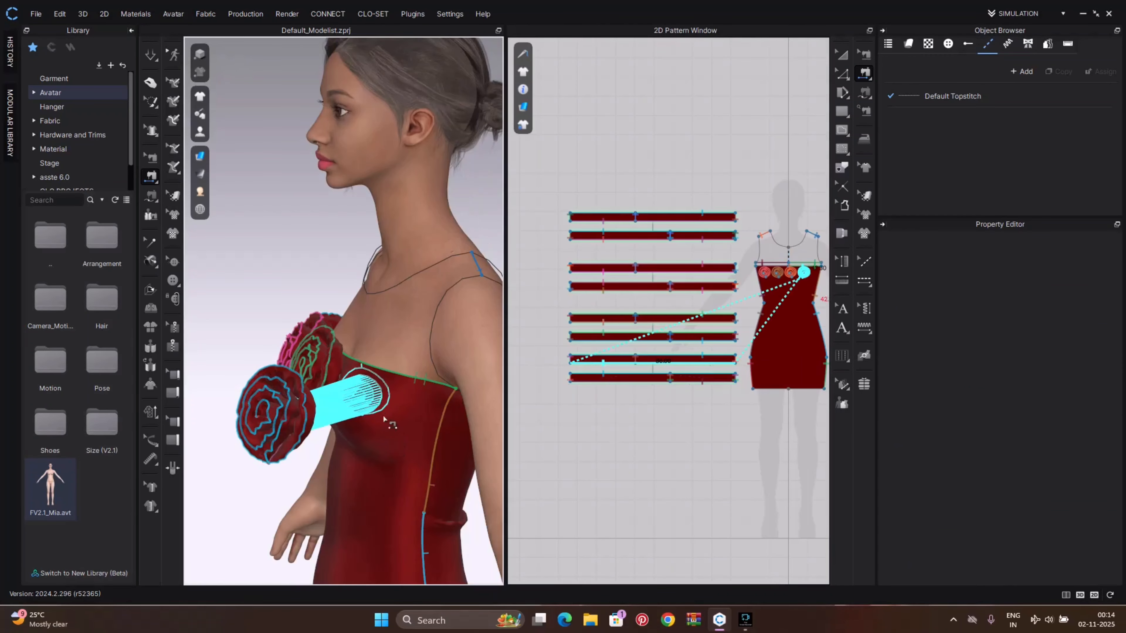
{"action": "left_click", "coordinate": [378, 412]}
{"action": "right_click_drag", "start_coordinate": [377, 414], "coordinate": [447, 430]}
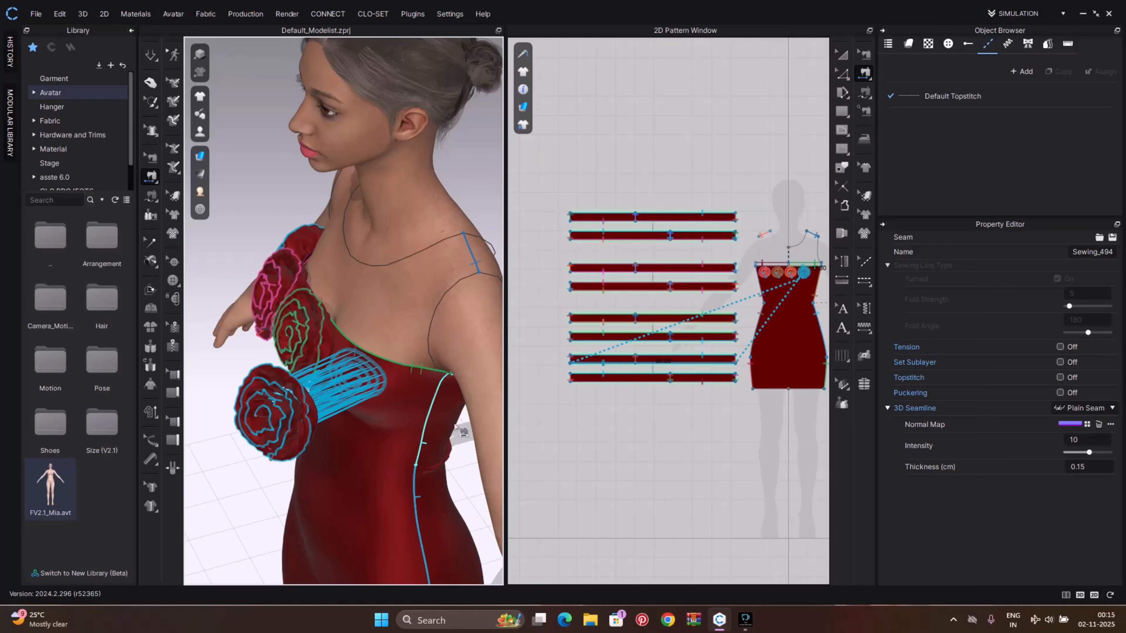
{"action": "key", "text": "space"}
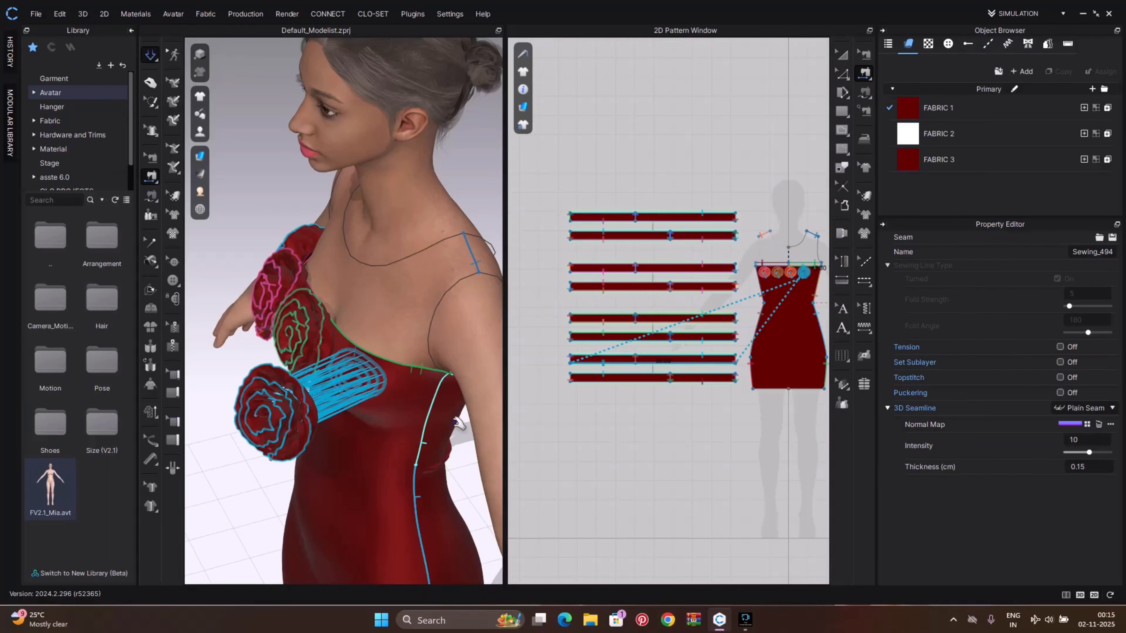
Inspect the row of roses along the neckline from the front and side
{"action": "right_click_drag", "start_coordinate": [398, 402], "coordinate": [434, 385]}
{"action": "scroll", "coordinate": [433, 383], "scroll_direction": "down", "scroll_amount": 5}
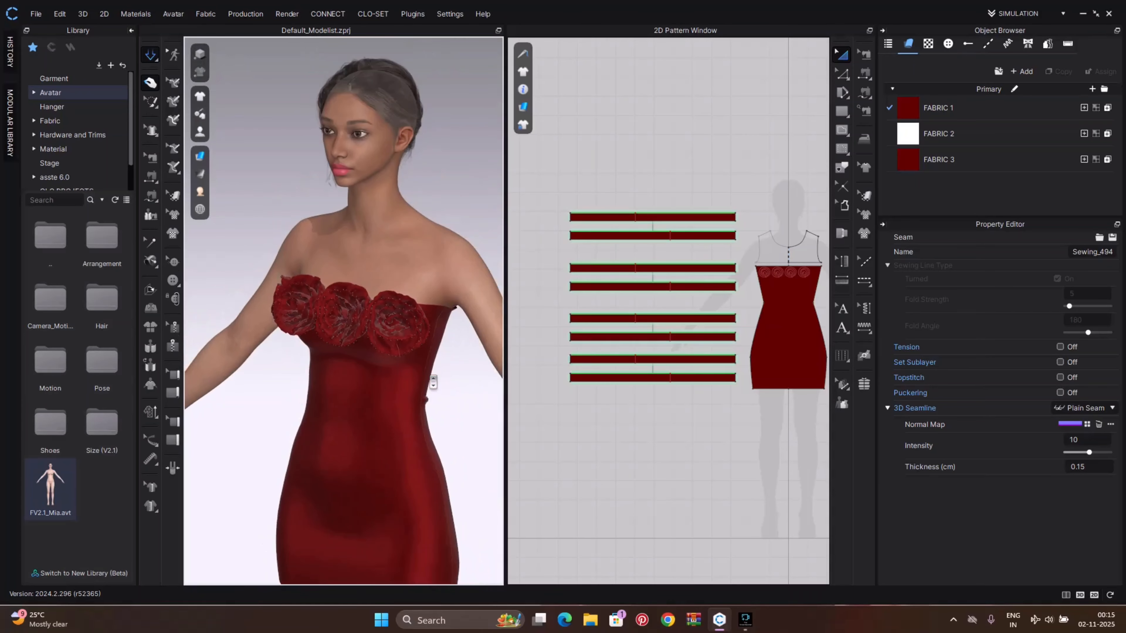
{"action": "right_click_drag", "start_coordinate": [388, 437], "coordinate": [314, 422]}
{"action": "scroll", "coordinate": [415, 425], "scroll_direction": "up", "scroll_amount": 1}
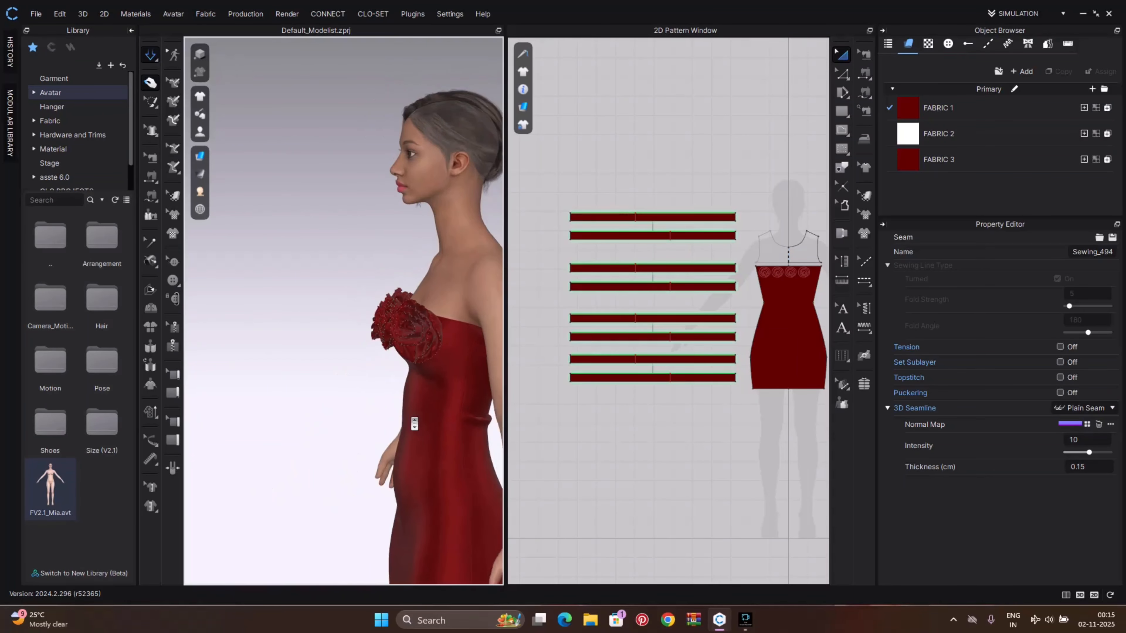
{"action": "middle_click_drag", "start_coordinate": [415, 425], "coordinate": [345, 385]}
{"action": "scroll", "coordinate": [393, 345], "scroll_direction": "up", "scroll_amount": 3}
{"action": "scroll", "coordinate": [392, 345], "scroll_direction": "up", "scroll_amount": 2}
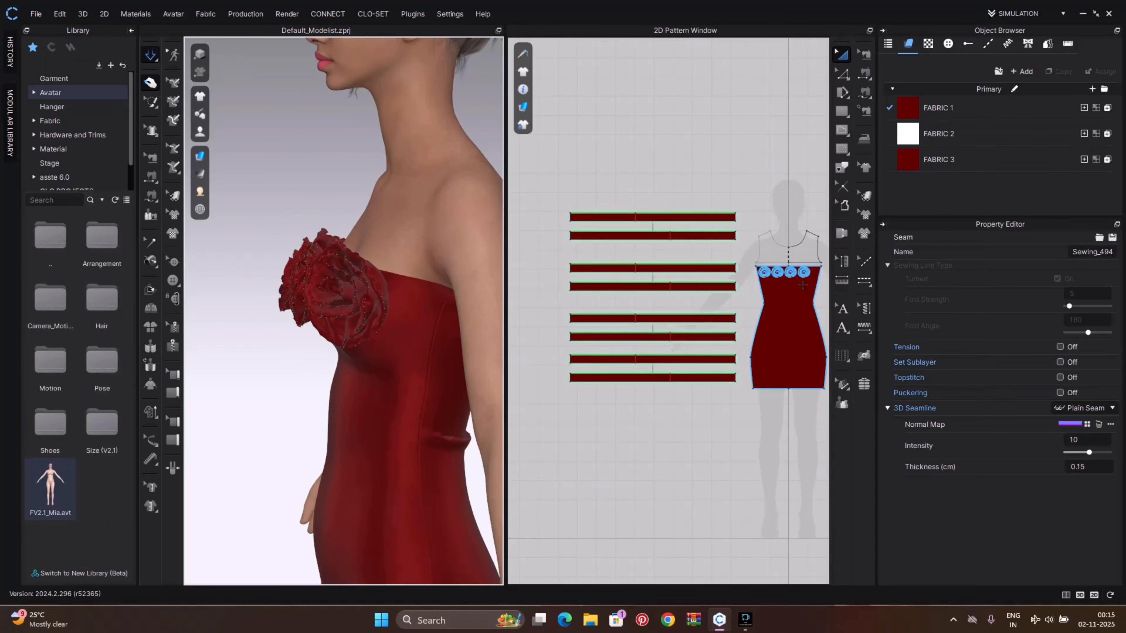
Paste a fifth spiral line to the right of the fourth one along the bodice neckline
{"action": "scroll", "coordinate": [801, 284], "scroll_direction": "up", "scroll_amount": 5}
{"action": "middle_click_drag", "start_coordinate": [816, 285], "coordinate": [733, 303]}
{"action": "left_click", "coordinate": [724, 268]}
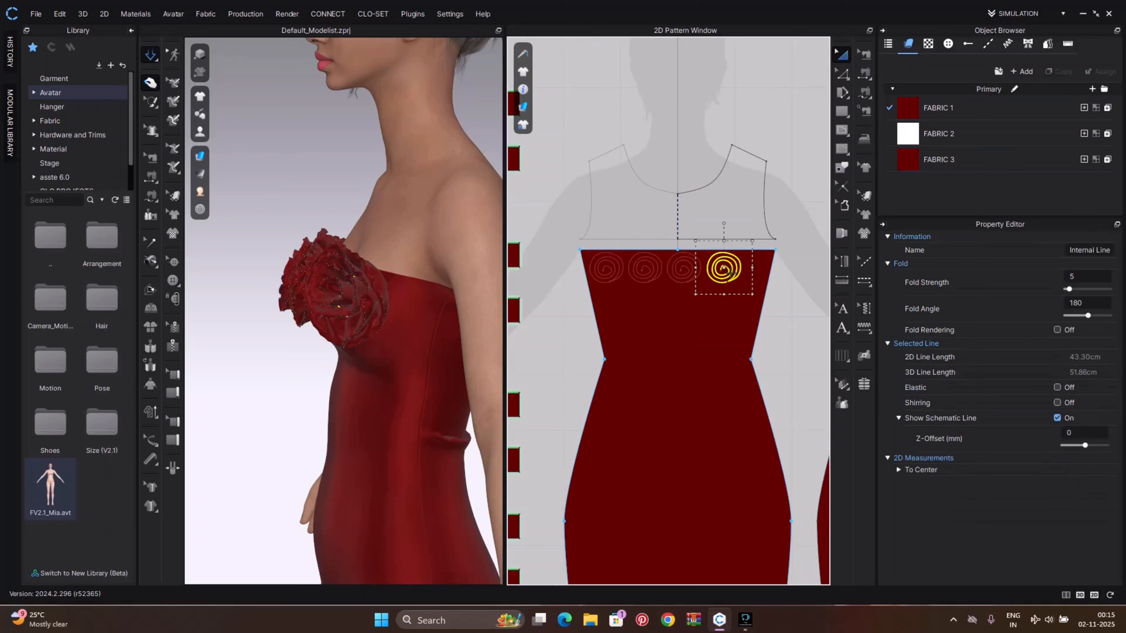
{"action": "key", "text": "ctrl+v"}
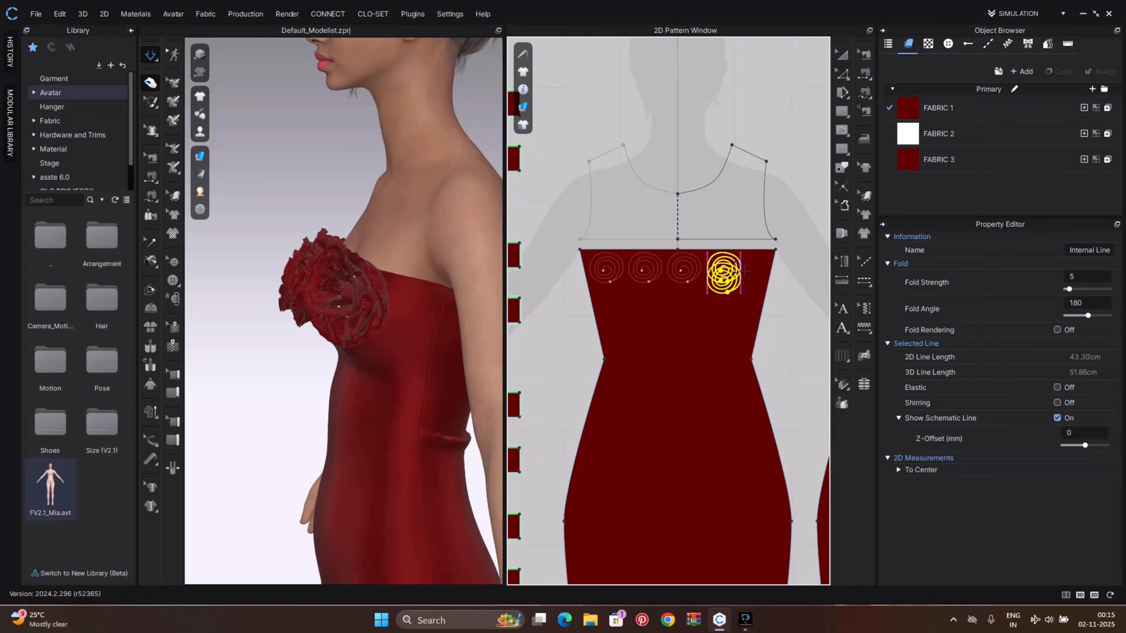
{"action": "left_click", "coordinate": [771, 265]}
{"action": "scroll", "coordinate": [766, 269], "scroll_direction": "up", "scroll_amount": 5}
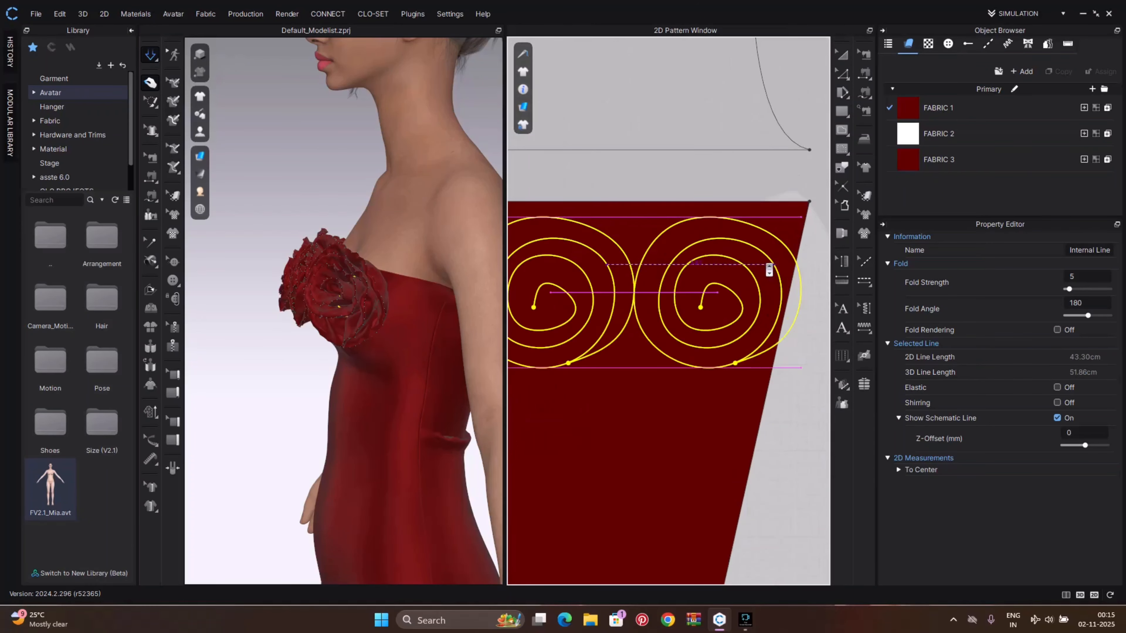
Reposition the fifth spiral line so it sits beside the fourth at the right end of the neckline
{"action": "left_click", "coordinate": [685, 277]}
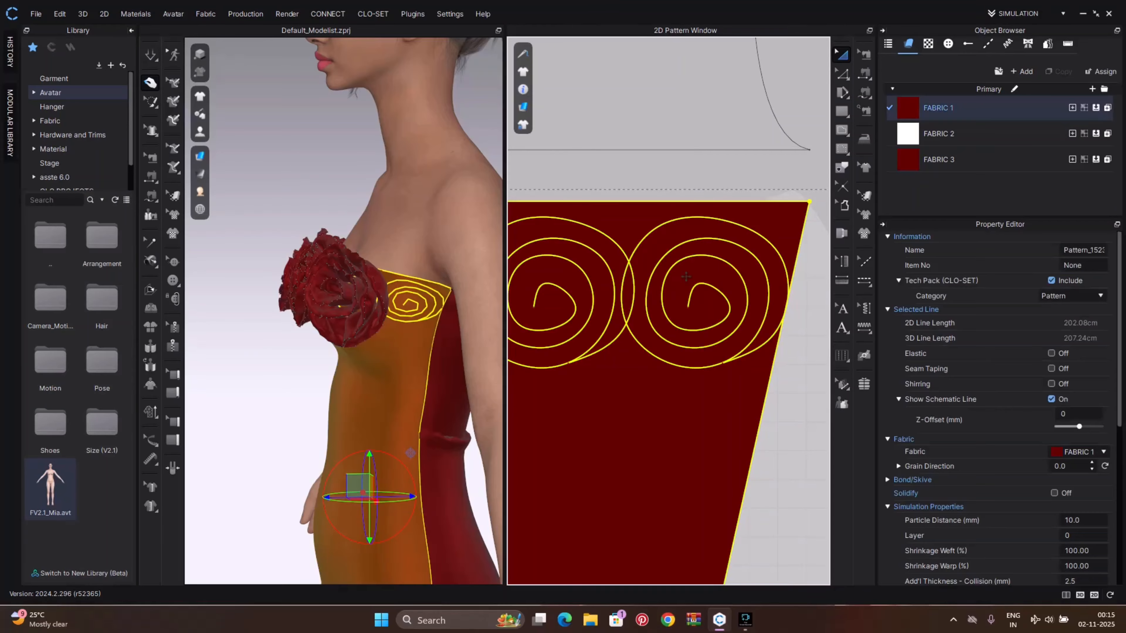
{"action": "left_click", "coordinate": [810, 155]}
{"action": "left_click", "coordinate": [754, 233]}
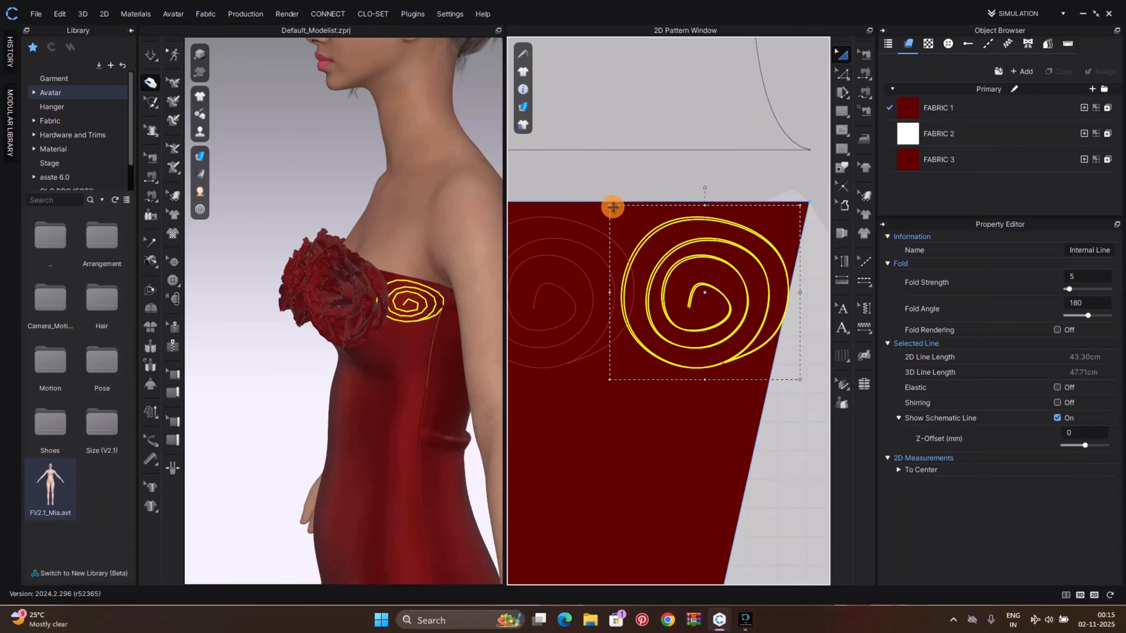
{"action": "left_click_drag", "start_coordinate": [611, 206], "coordinate": [635, 228]}
{"action": "scroll", "coordinate": [724, 333], "scroll_direction": "down", "scroll_amount": 5}
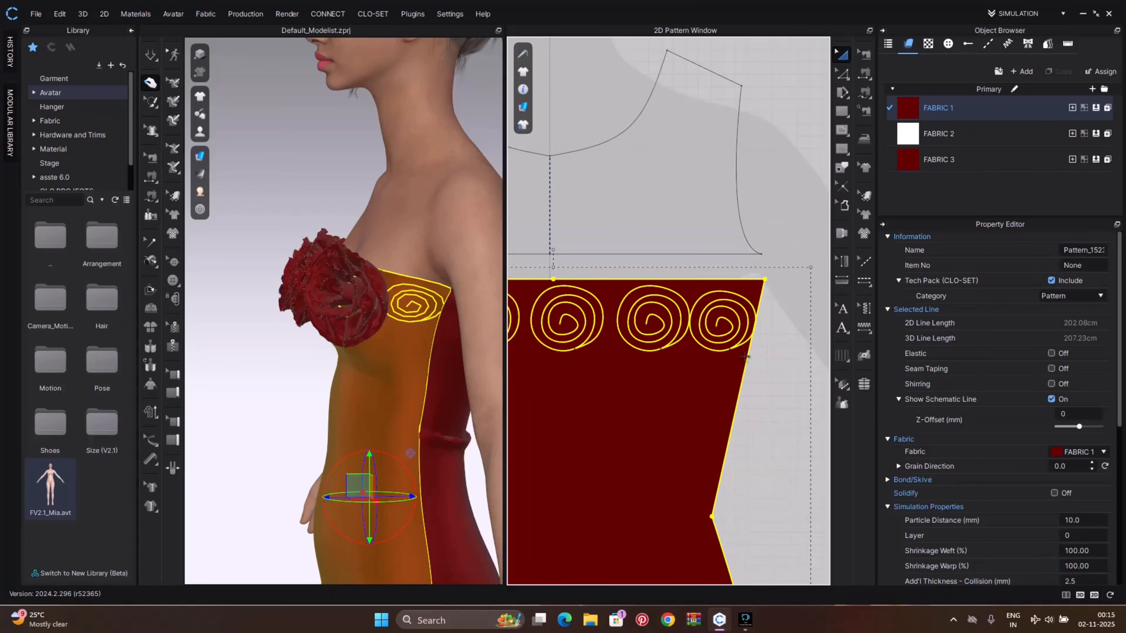
{"action": "left_click", "coordinate": [772, 379]}
{"action": "left_click_drag", "start_coordinate": [656, 332], "coordinate": [640, 331]}
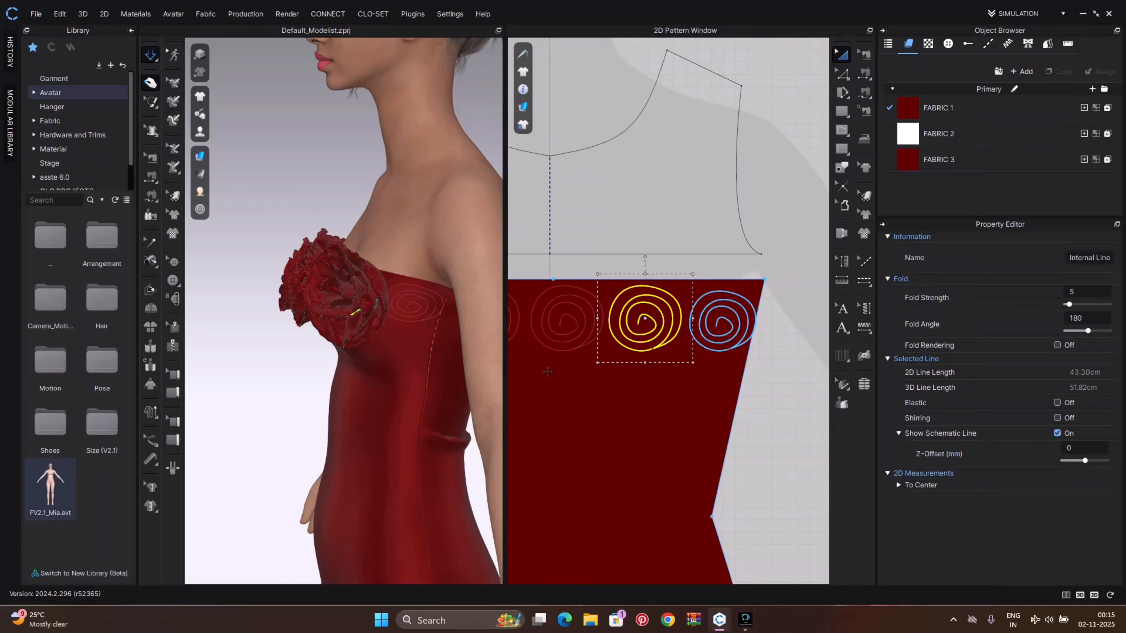
{"action": "mouse_move", "coordinate": [427, 345]}
{"action": "right_mouse_down"}
{"action": "mouse_move", "coordinate": [411, 345]}
{"action": "mouse_move", "coordinate": [533, 337]}
{"action": "mouse_move", "coordinate": [392, 344]}
{"action": "mouse_move", "coordinate": [416, 330]}
{"action": "right_mouse_up"}
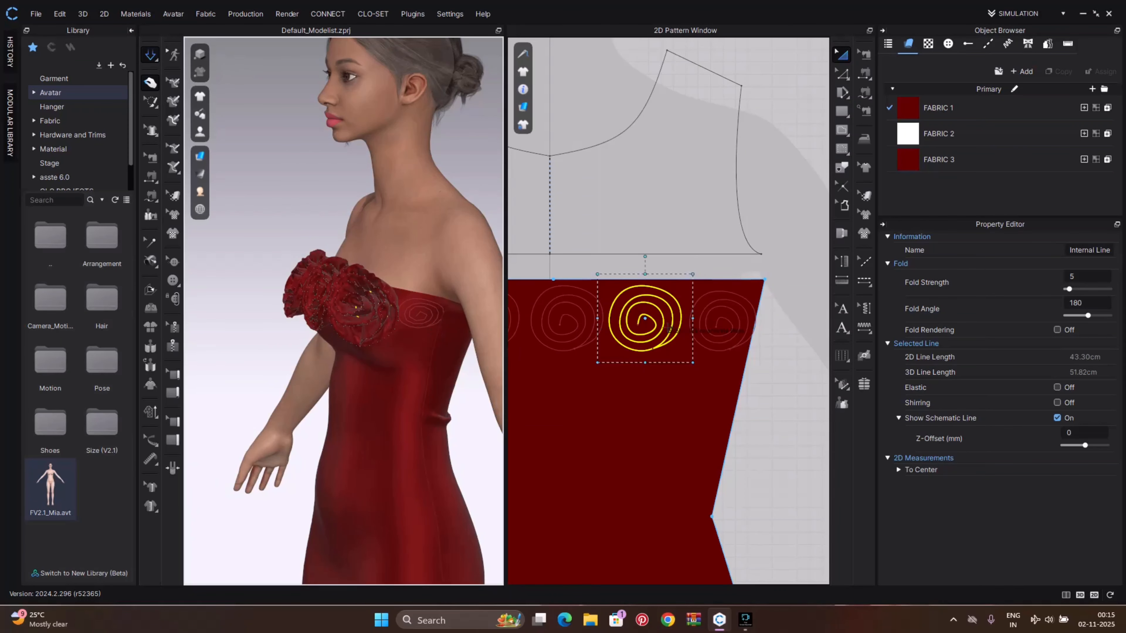
Check the spacing of the five spiral lines along the bodice neckline
{"action": "double_click", "coordinate": [702, 332]}
{"action": "left_click_drag", "start_coordinate": [702, 331], "coordinate": [700, 331]}
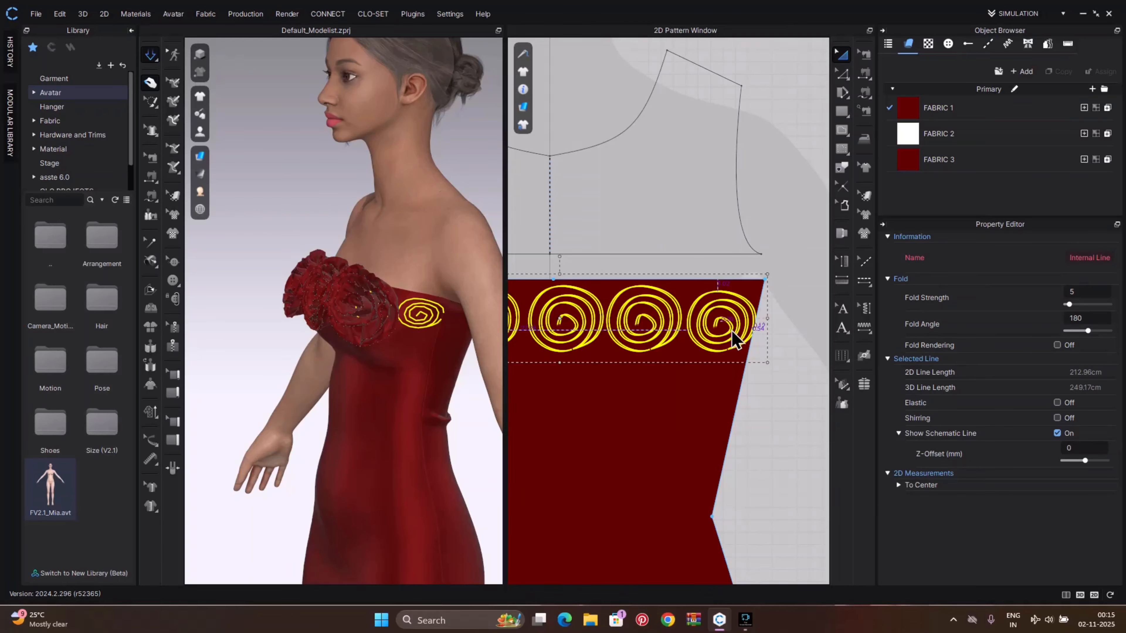
{"action": "key", "text": "space"}
{"action": "scroll", "coordinate": [731, 366], "scroll_direction": "down", "scroll_amount": 4}
{"action": "scroll", "coordinate": [699, 365], "scroll_direction": "up", "scroll_amount": 5}
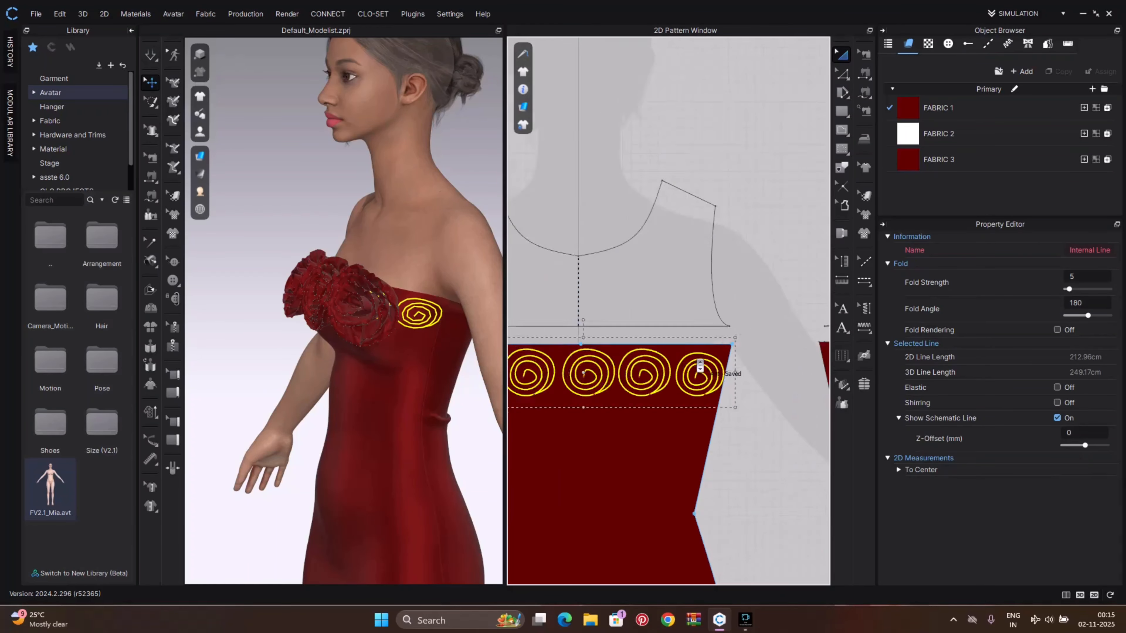
{"action": "left_click", "coordinate": [778, 426]}
{"action": "left_click", "coordinate": [723, 400]}
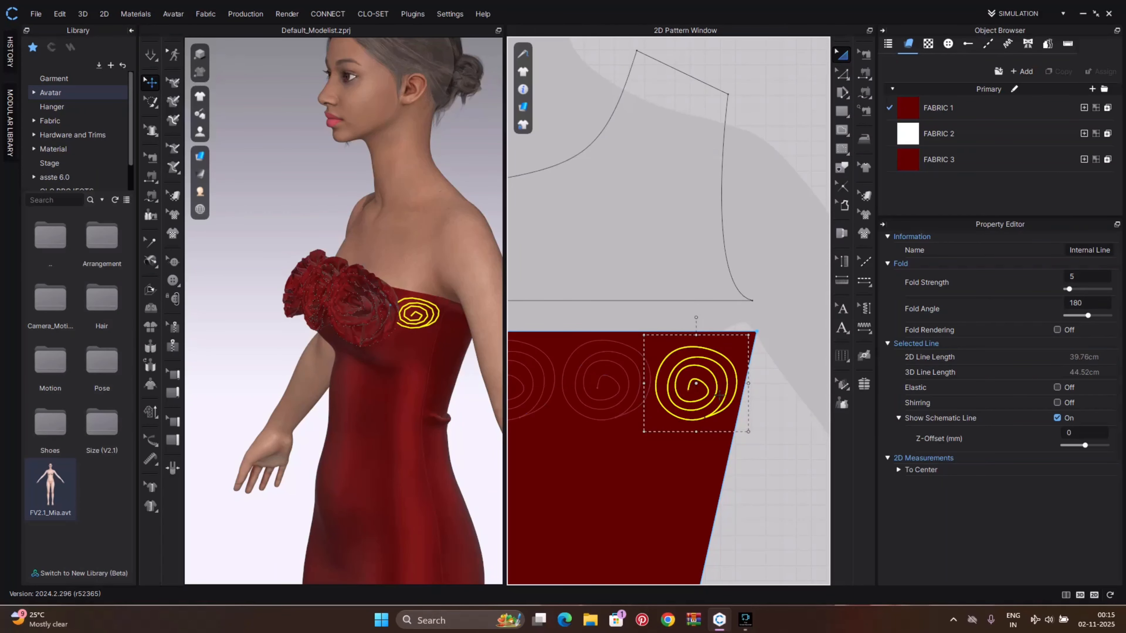
{"action": "left_click", "coordinate": [762, 427]}
{"action": "scroll", "coordinate": [749, 452], "scroll_direction": "down", "scroll_amount": 6}
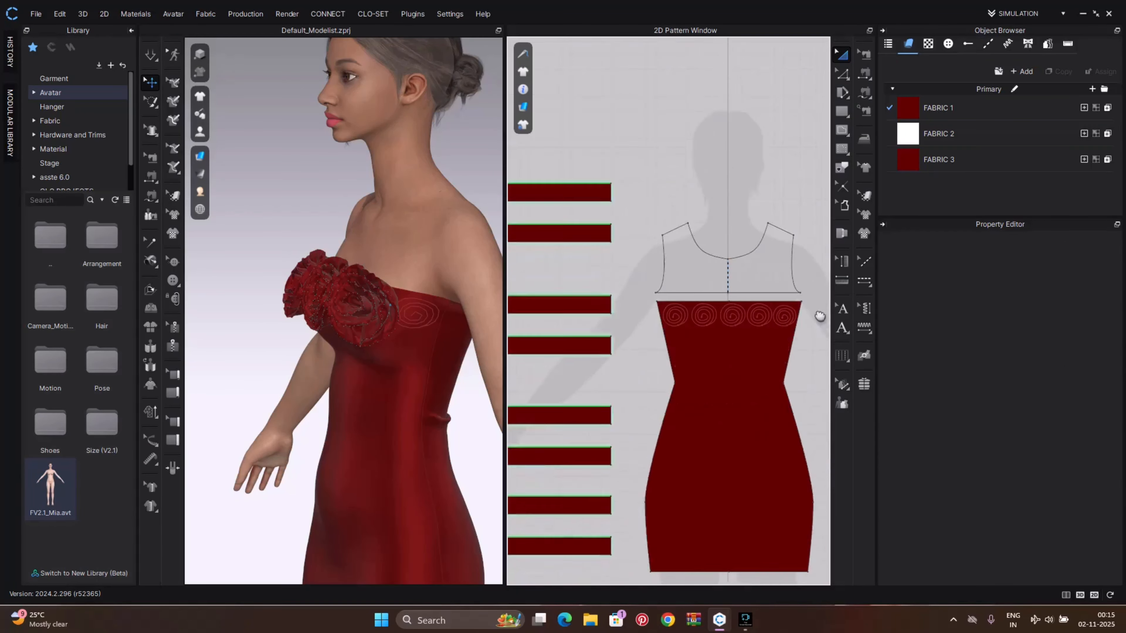
Paste a fifth copy of the rose strips and move the duplicate rose up toward the right end of the neckline
{"action": "middle_click_drag", "start_coordinate": [820, 316], "coordinate": [814, 278]}
{"action": "scroll", "coordinate": [813, 279], "scroll_direction": "down", "scroll_amount": 4}
{"action": "middle_click_drag", "start_coordinate": [706, 406], "coordinate": [782, 373]}
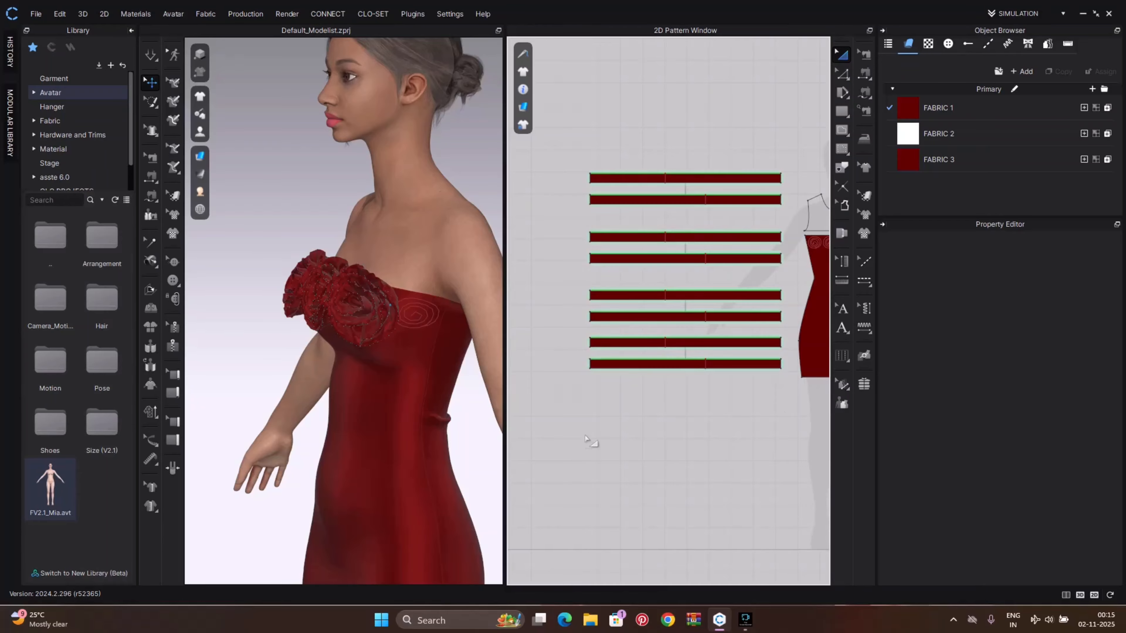
{"action": "left_click_drag", "start_coordinate": [579, 327], "coordinate": [785, 412]}
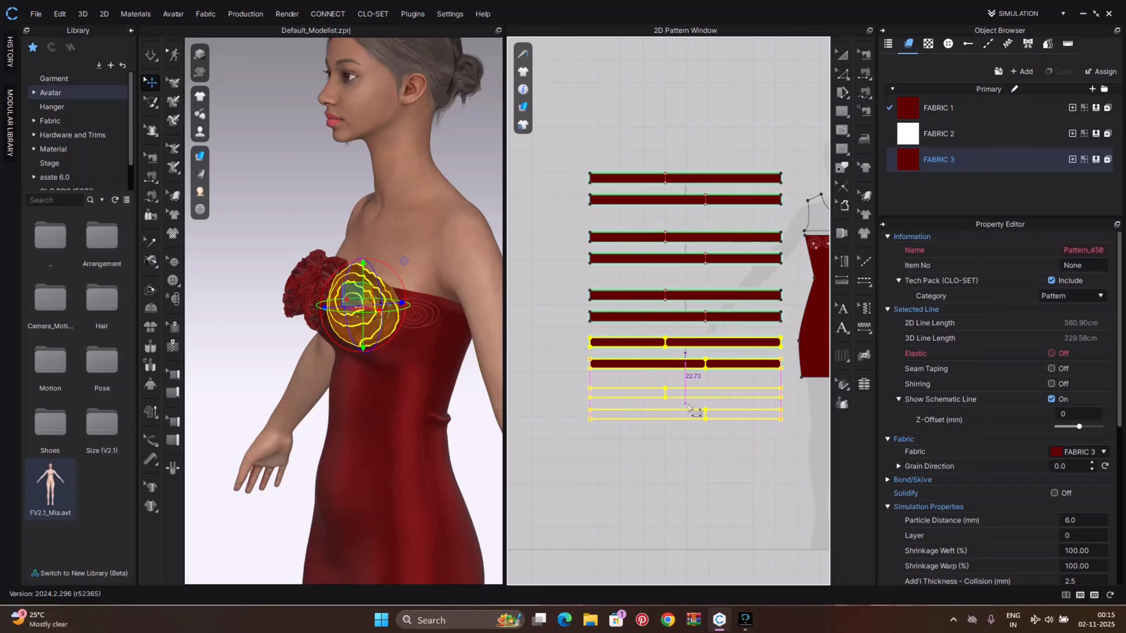
{"action": "left_click", "coordinate": [688, 404]}
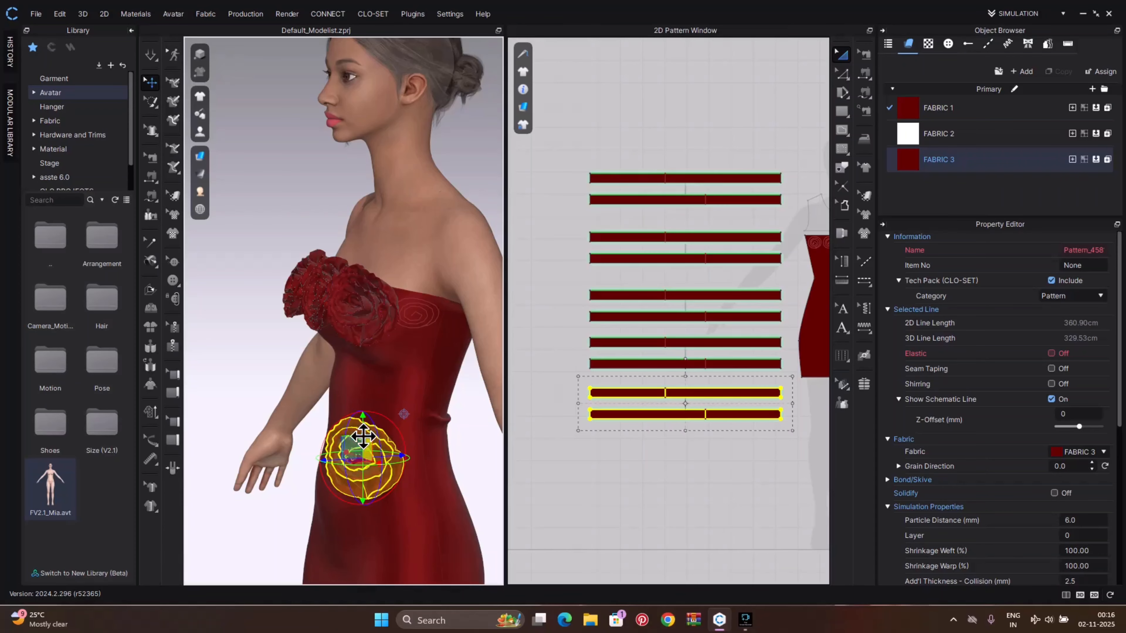
{"action": "left_click_drag", "start_coordinate": [364, 431], "coordinate": [365, 344]}
{"action": "right_click_drag", "start_coordinate": [375, 379], "coordinate": [376, 417]}
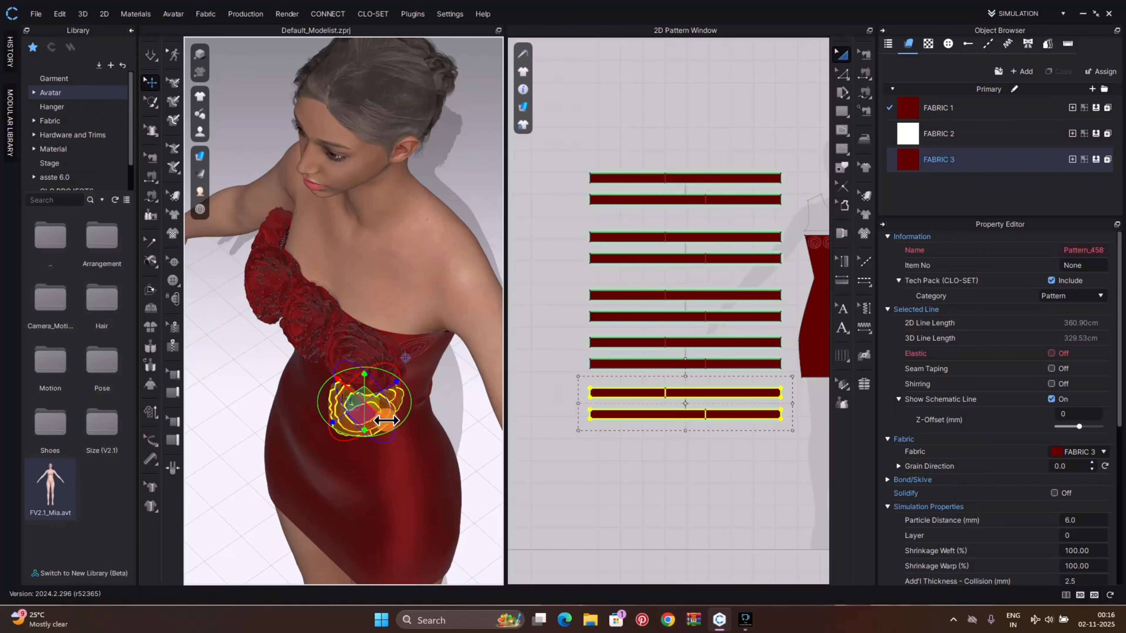
{"action": "left_click_drag", "start_coordinate": [386, 420], "coordinate": [409, 427]}
{"action": "scroll", "coordinate": [464, 443], "scroll_direction": "up", "scroll_amount": 3}
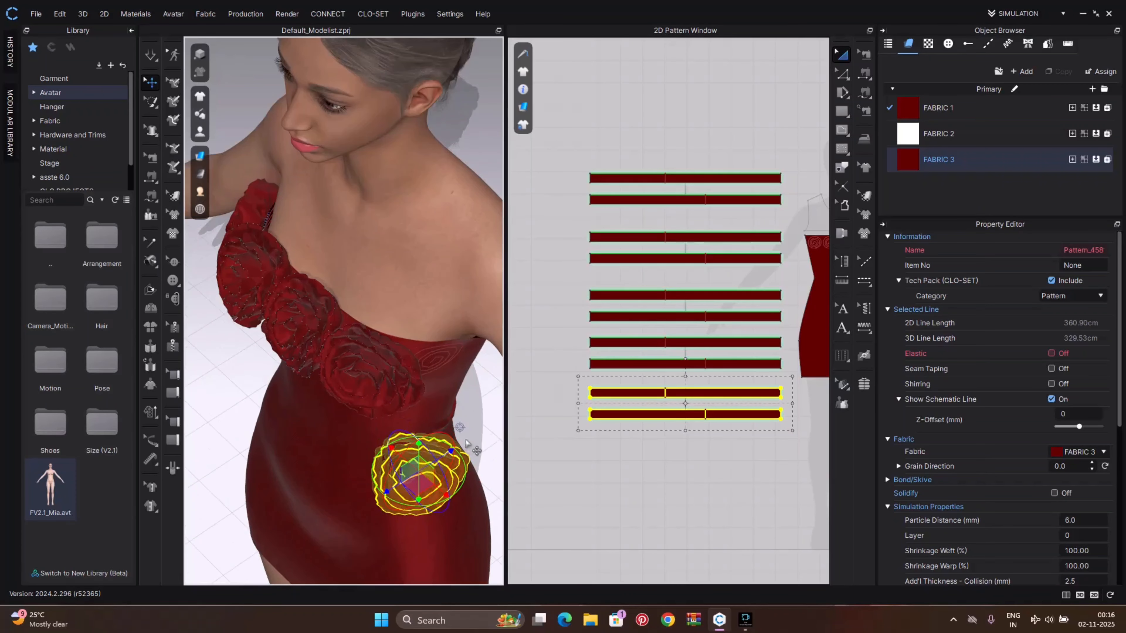
{"action": "right_click_drag", "start_coordinate": [463, 444], "coordinate": [279, 387]}
Sew the fifth rose's edge to the fifth spiral line and simulate it into shape on the bodice
{"action": "key", "text": "n"}
{"action": "left_click", "coordinate": [309, 430]}
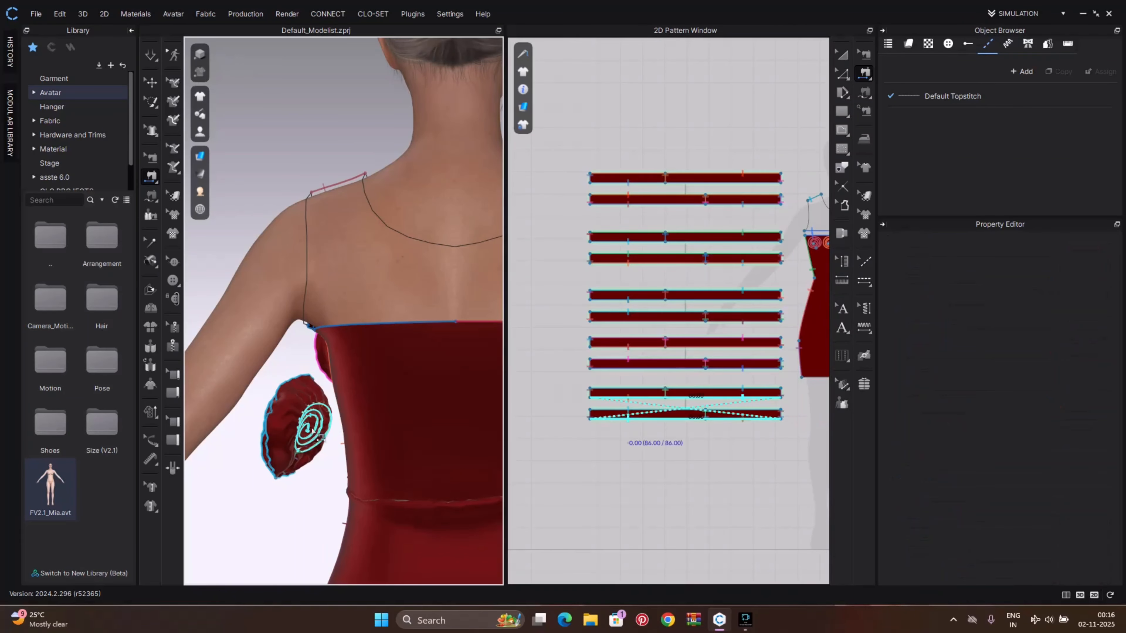
{"action": "right_click_drag", "start_coordinate": [318, 429], "coordinate": [469, 453]}
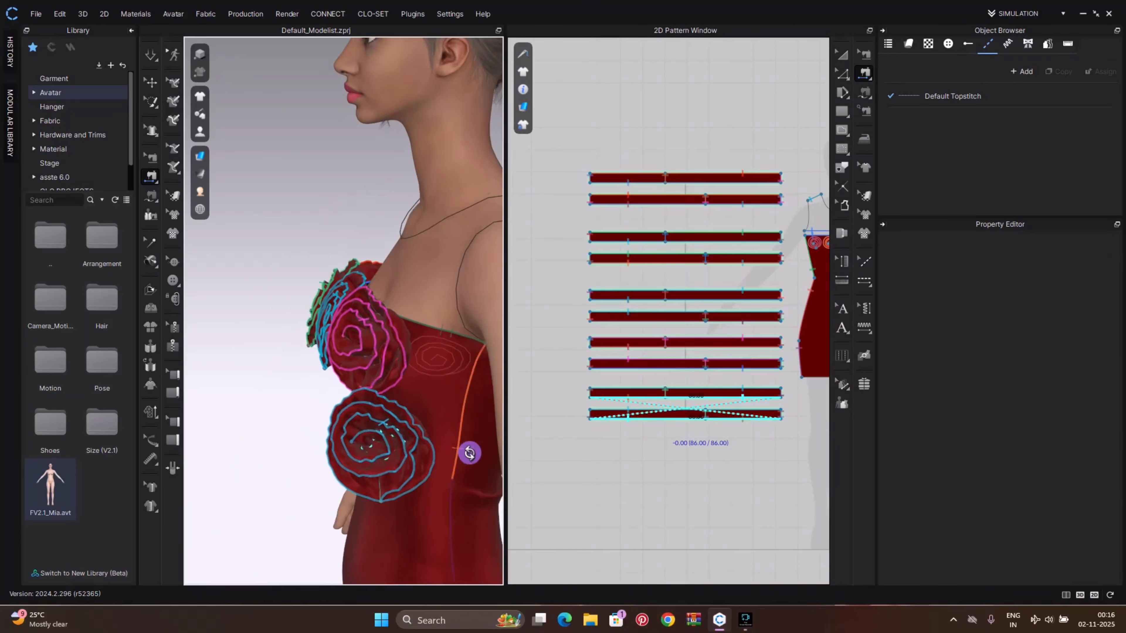
{"action": "left_click", "coordinate": [450, 364]}
{"action": "key", "text": "q"}
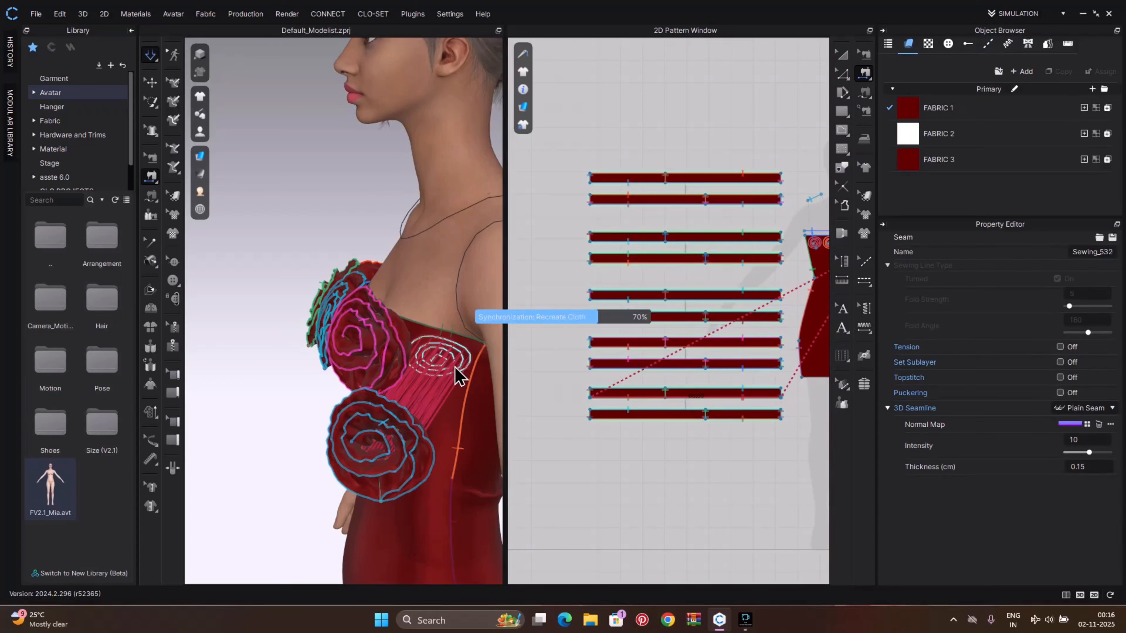
{"action": "key", "text": "q"}
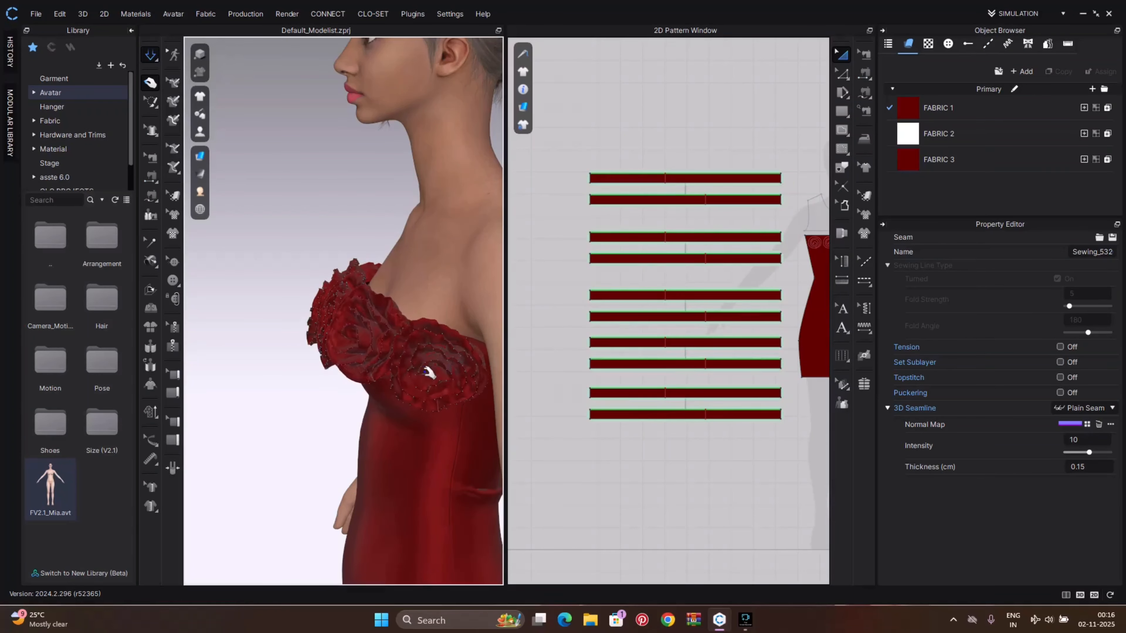
Pull the fifth rose into place beside the other roses on the bodice during simulation
{"action": "left_click", "coordinate": [401, 333]}
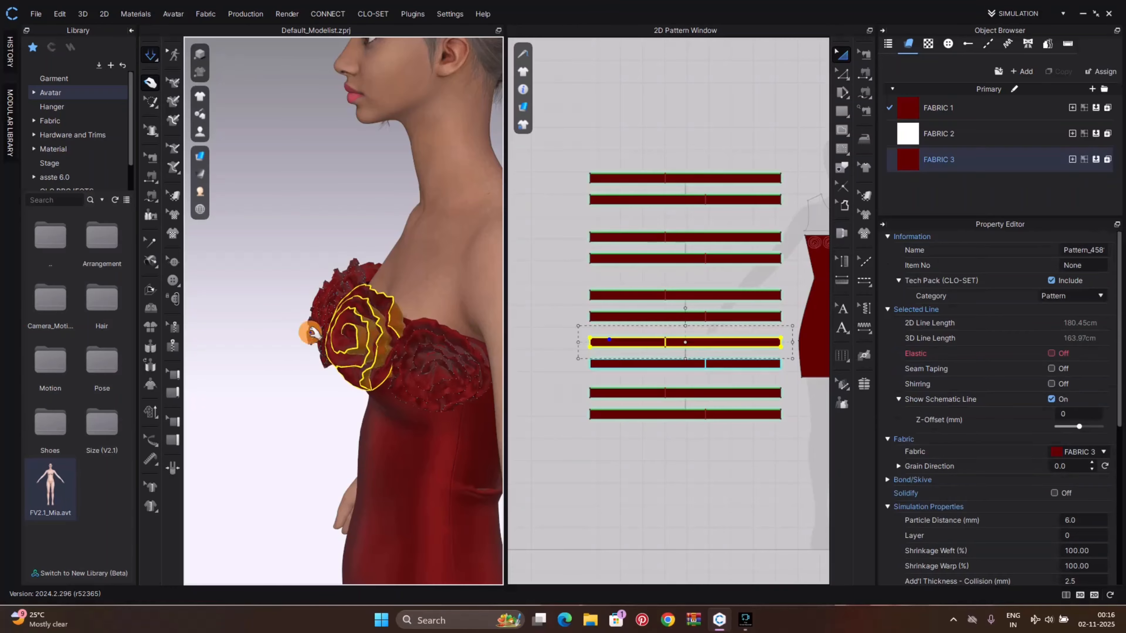
{"action": "left_click", "coordinate": [350, 379]}
{"action": "scroll", "coordinate": [390, 390], "scroll_direction": "down", "scroll_amount": 5}
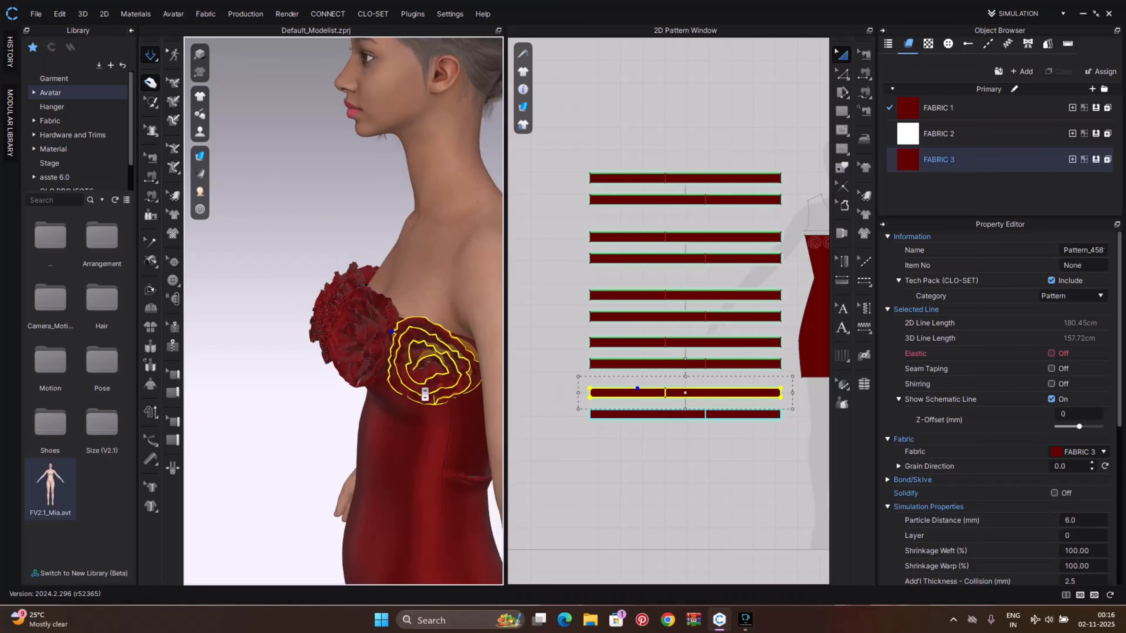
{"action": "right_click_drag", "start_coordinate": [399, 402], "coordinate": [446, 388]}
{"action": "scroll", "coordinate": [446, 388], "scroll_direction": "down", "scroll_amount": 2}
{"action": "left_click", "coordinate": [427, 403]}
{"action": "left_click_drag", "start_coordinate": [382, 381], "coordinate": [384, 445]}
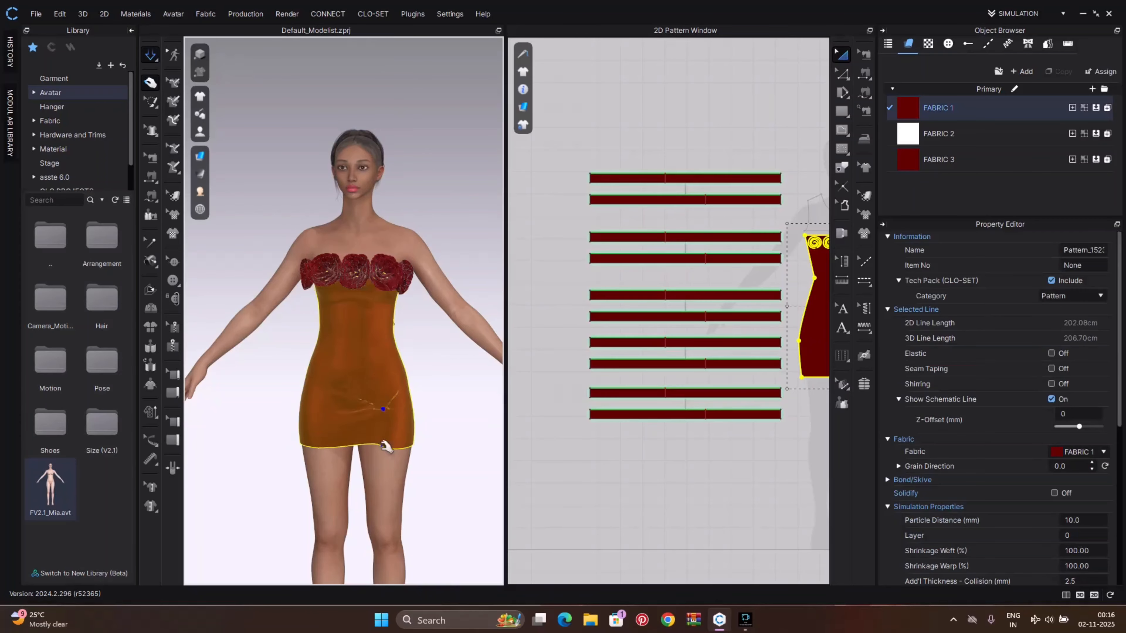
Inspect the finished row of roses along the neckline from the front
{"action": "mouse_move", "coordinate": [360, 340]}
{"action": "left_mouse_down"}
{"action": "mouse_move", "coordinate": [372, 464]}
{"action": "mouse_move", "coordinate": [414, 519]}
{"action": "left_mouse_up"}
{"action": "left_click_drag", "start_coordinate": [310, 443], "coordinate": [295, 557]}
{"action": "left_click_drag", "start_coordinate": [353, 348], "coordinate": [336, 425]}
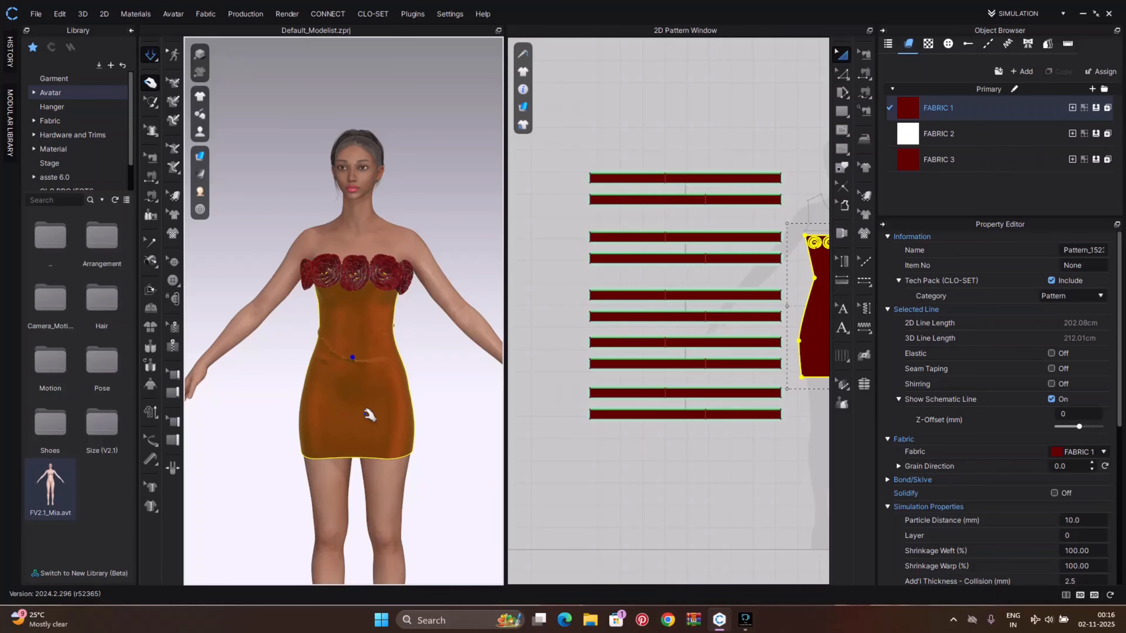
{"action": "right_click_drag", "start_coordinate": [452, 433], "coordinate": [282, 310]}
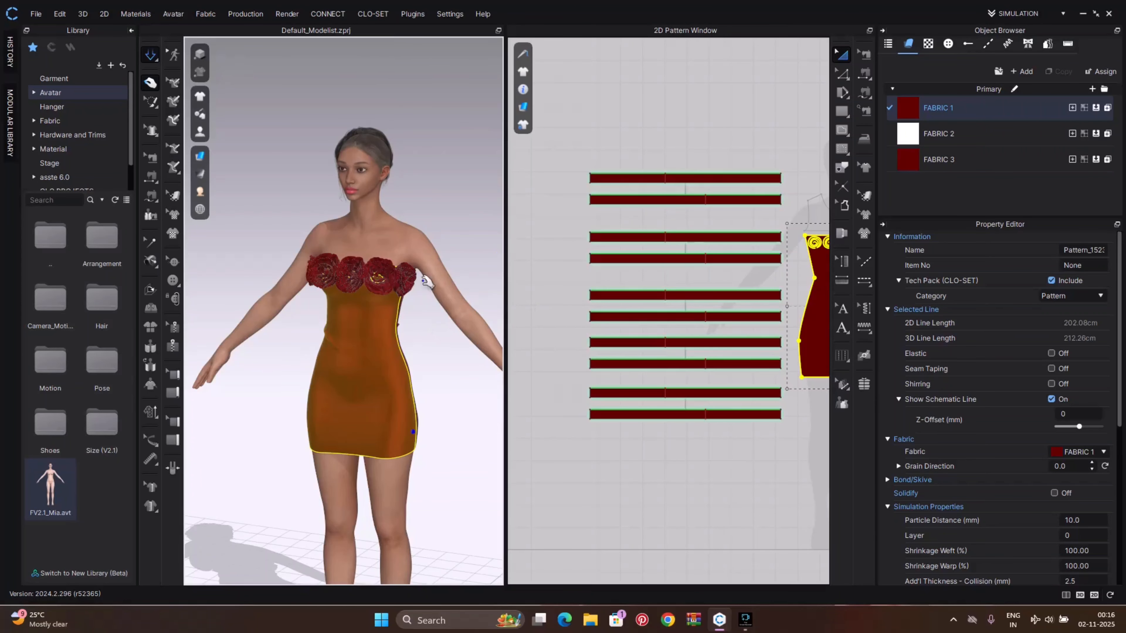
{"action": "scroll", "coordinate": [629, 466], "scroll_direction": "down", "scroll_amount": 5}
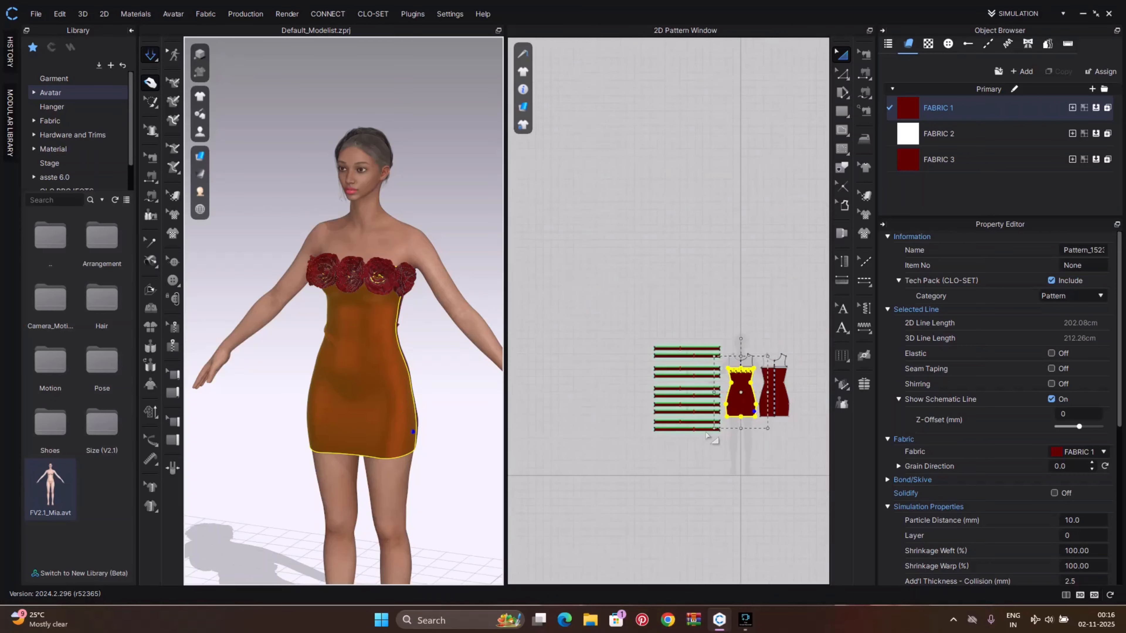
{"action": "scroll", "coordinate": [718, 311], "scroll_direction": "up", "scroll_amount": 4}
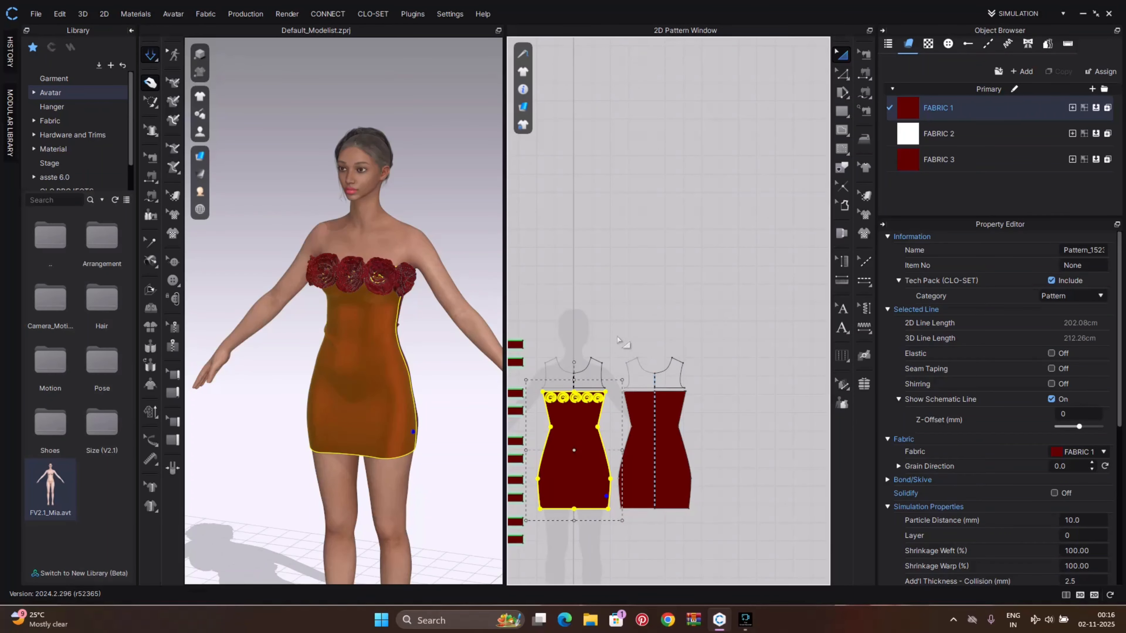
Select and delete the back dress pattern piece beside the front bodice
{"action": "left_click", "coordinate": [616, 340]}
{"action": "left_click_drag", "start_coordinate": [616, 340], "coordinate": [722, 532]}
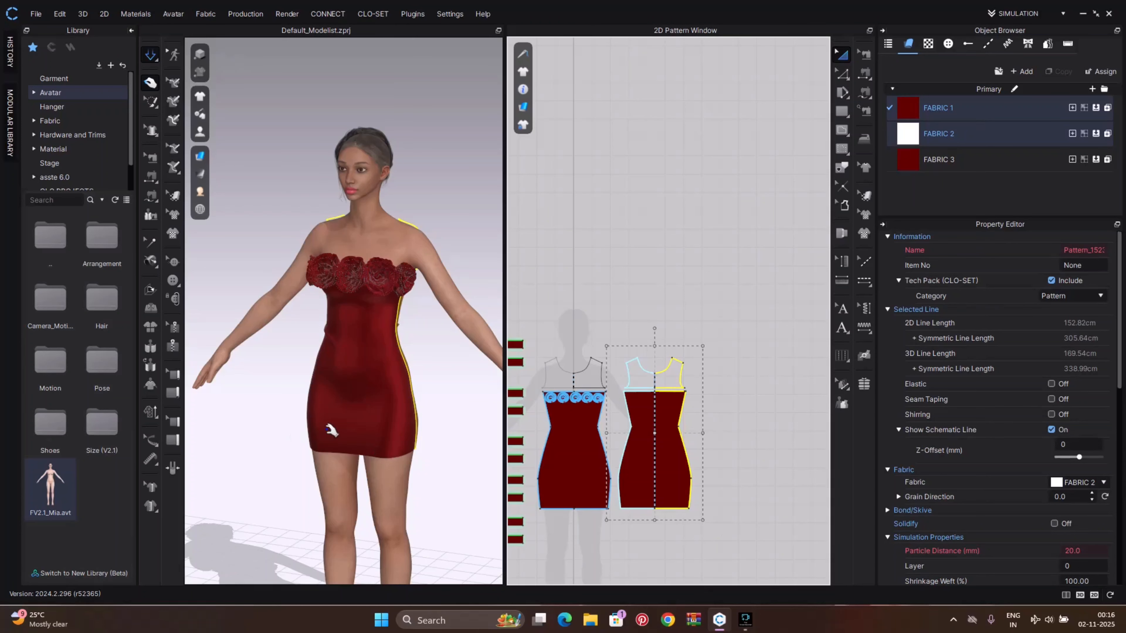
{"action": "key", "text": "n"}
{"action": "middle_click_drag", "start_coordinate": [677, 410], "coordinate": [717, 395]}
{"action": "key", "text": "a"}
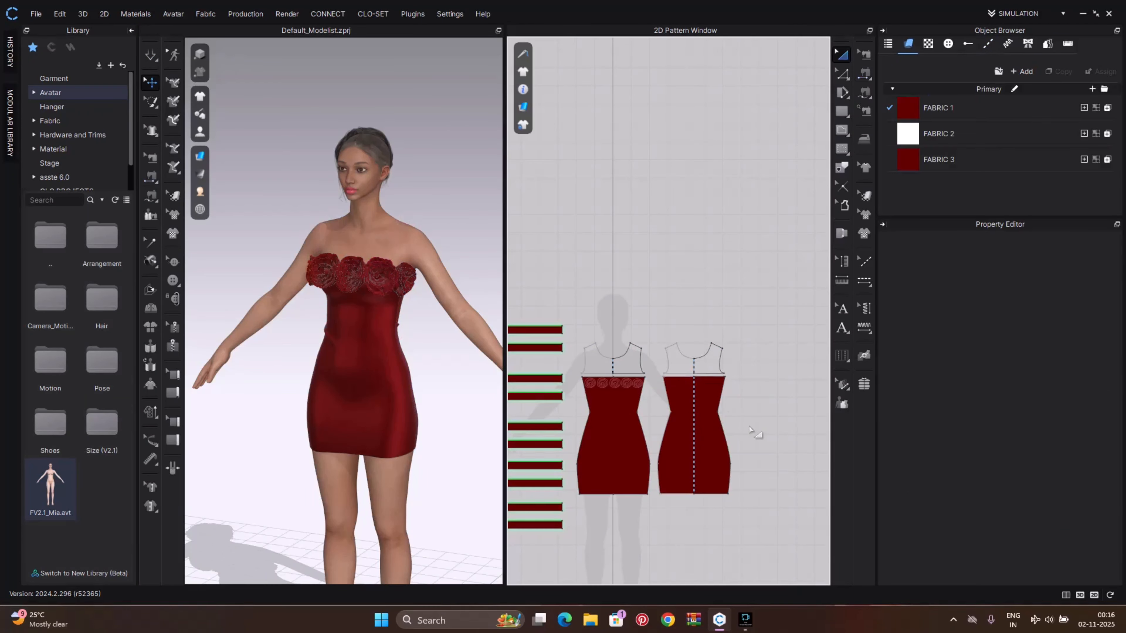
{"action": "left_click_drag", "start_coordinate": [655, 324], "coordinate": [748, 513]}
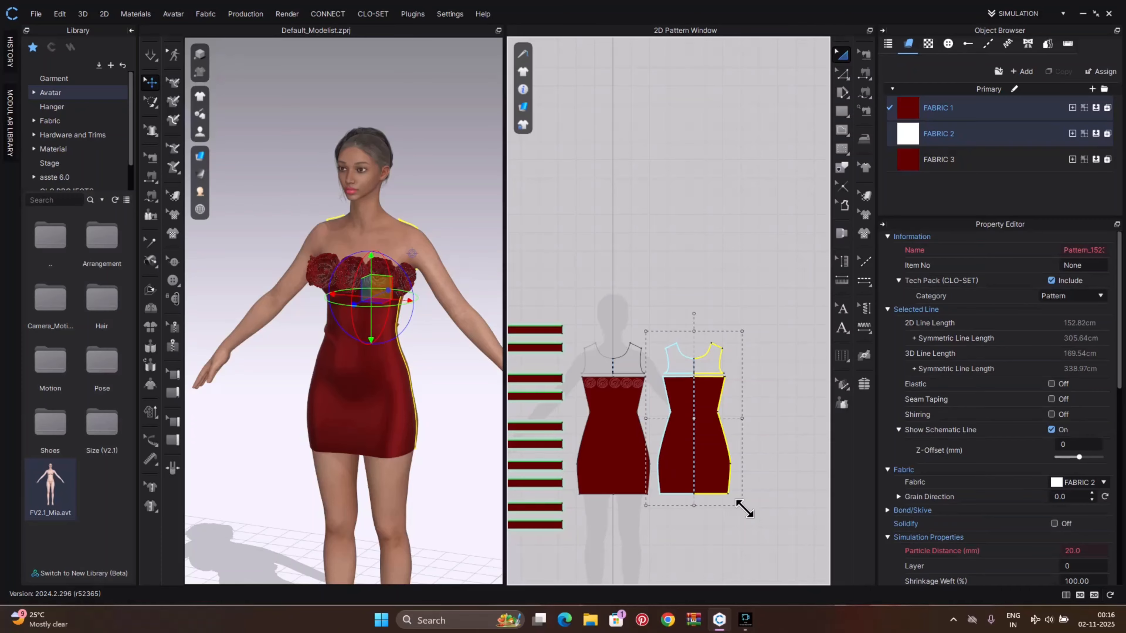
{"action": "key", "text": "Delete"}
Copy the whole dress with all rose strips and paste a duplicate set beside the original pattern
{"action": "middle_click_drag", "start_coordinate": [708, 465], "coordinate": [815, 411]}
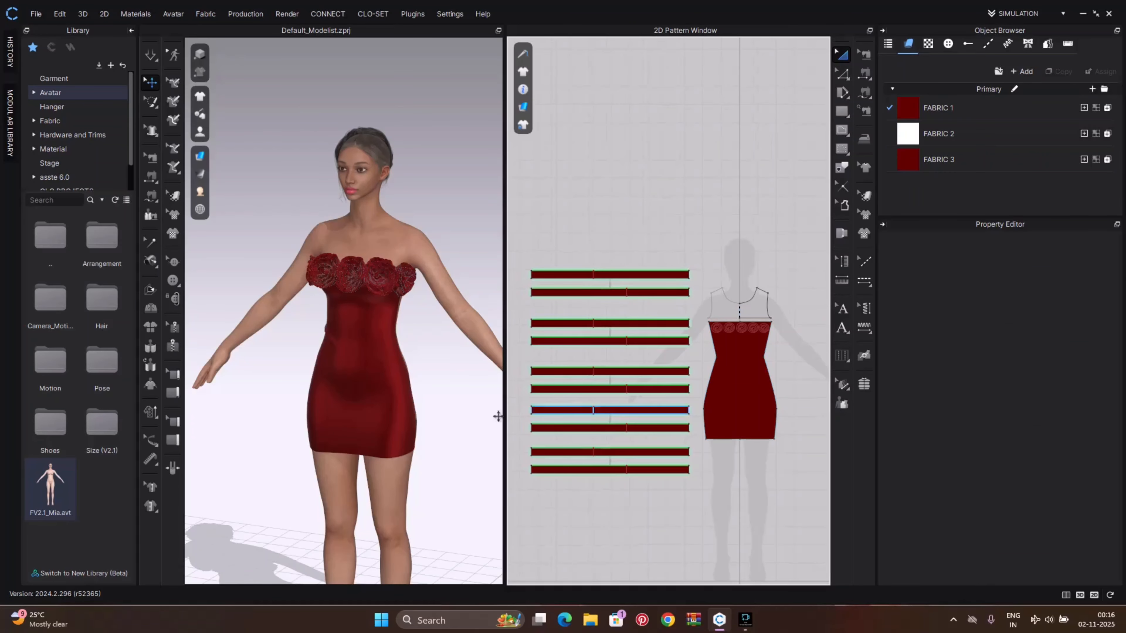
{"action": "right_click_drag", "start_coordinate": [401, 384], "coordinate": [363, 399]}
{"action": "scroll", "coordinate": [678, 394], "scroll_direction": "down", "scroll_amount": 3}
{"action": "left_click_drag", "start_coordinate": [554, 295], "coordinate": [747, 469]}
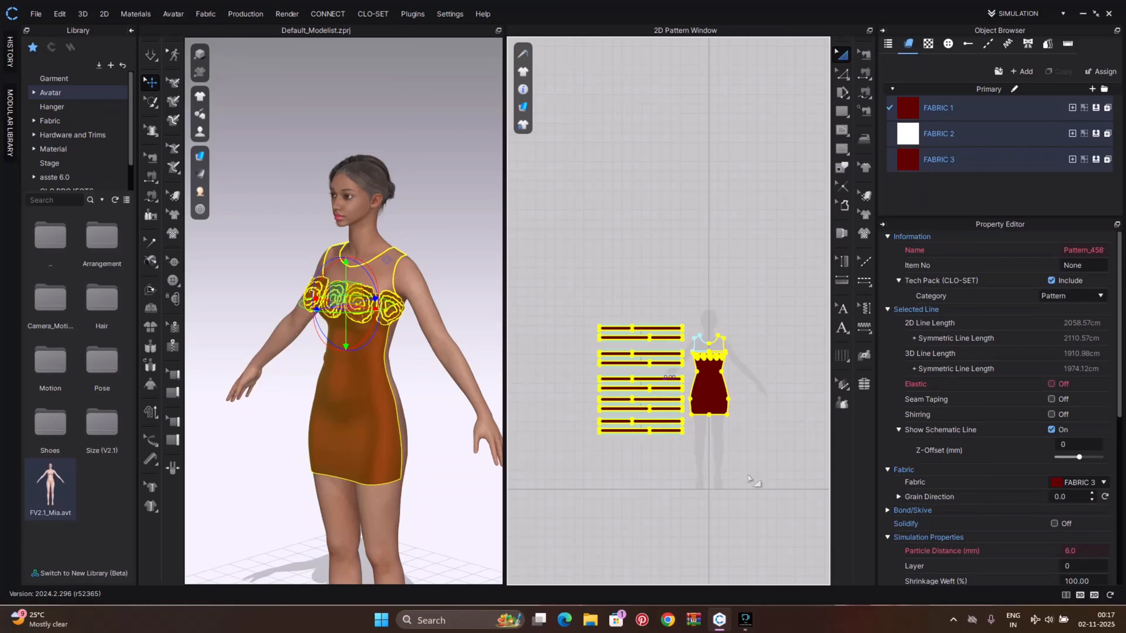
{"action": "key", "text": "ctrl+c"}
{"action": "key", "text": "ctrl+v"}
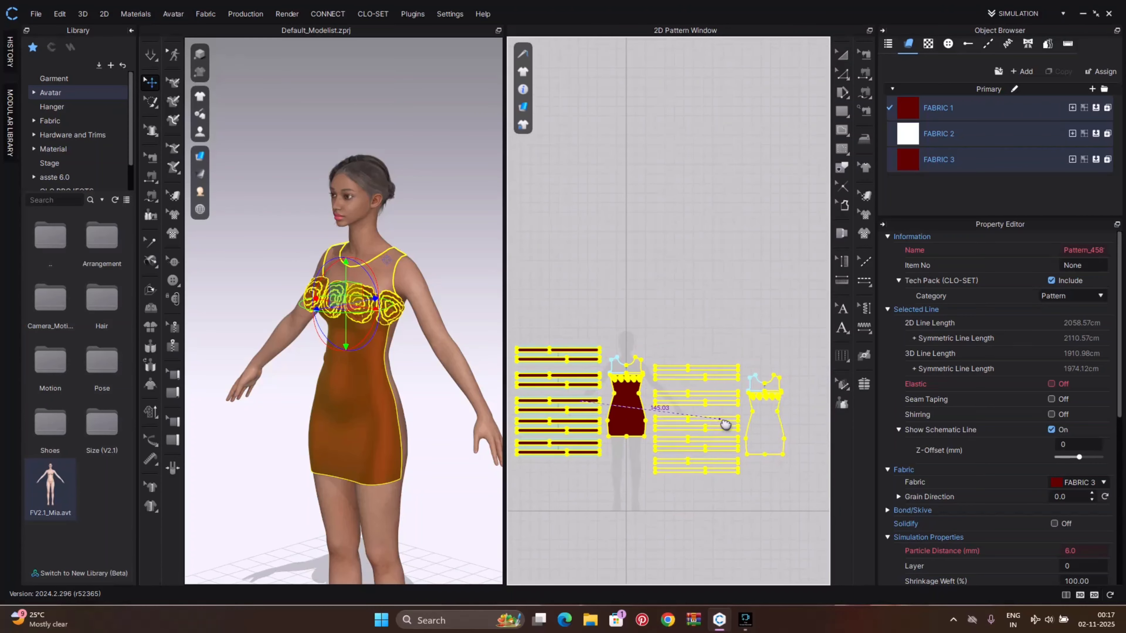
{"action": "left_click", "coordinate": [729, 406]}
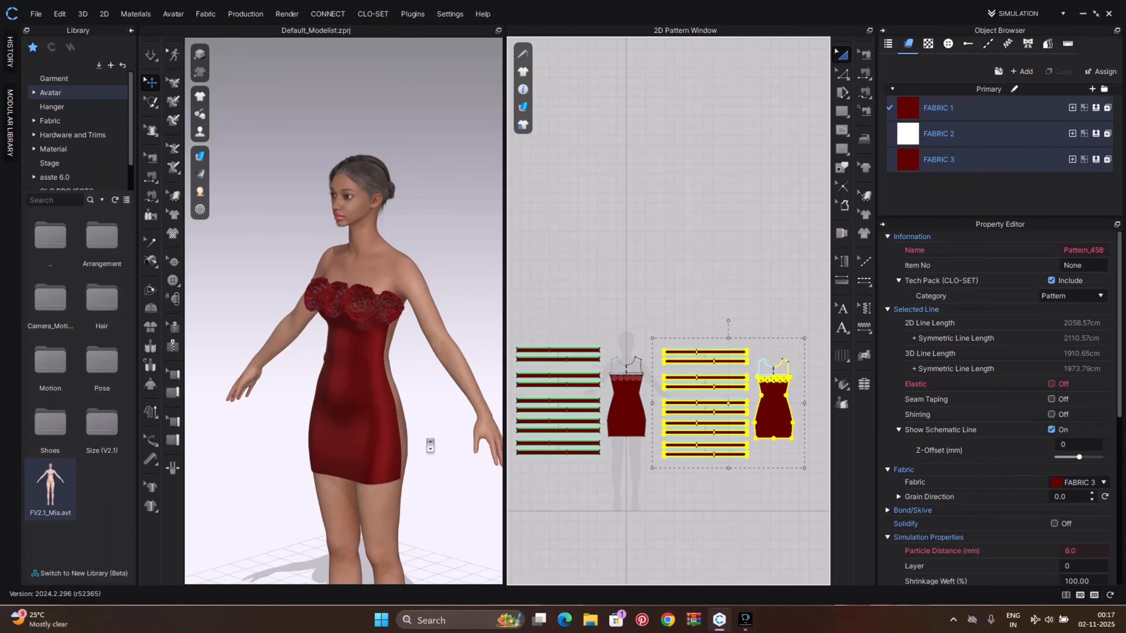
Move the duplicated dress with its roses behind the avatar using the 3D gizmo
{"action": "scroll", "coordinate": [429, 445], "scroll_direction": "down", "scroll_amount": 5}
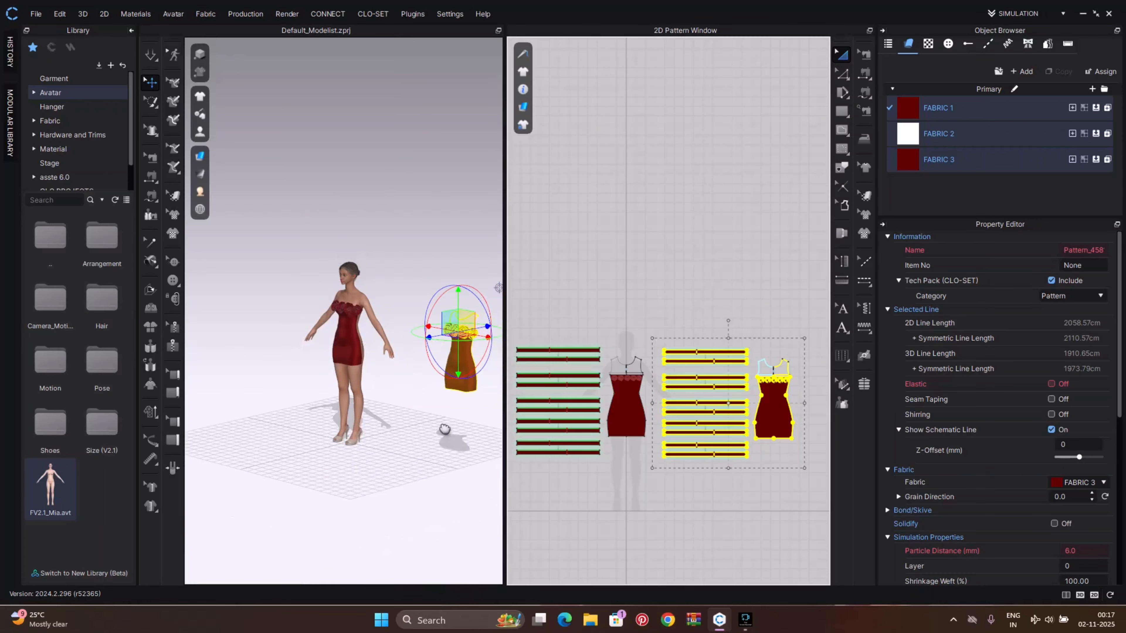
{"action": "middle_click_drag", "start_coordinate": [444, 429], "coordinate": [314, 323]}
{"action": "scroll", "coordinate": [447, 425], "scroll_direction": "up", "scroll_amount": 3}
{"action": "scroll", "coordinate": [420, 319], "scroll_direction": "up", "scroll_amount": 3}
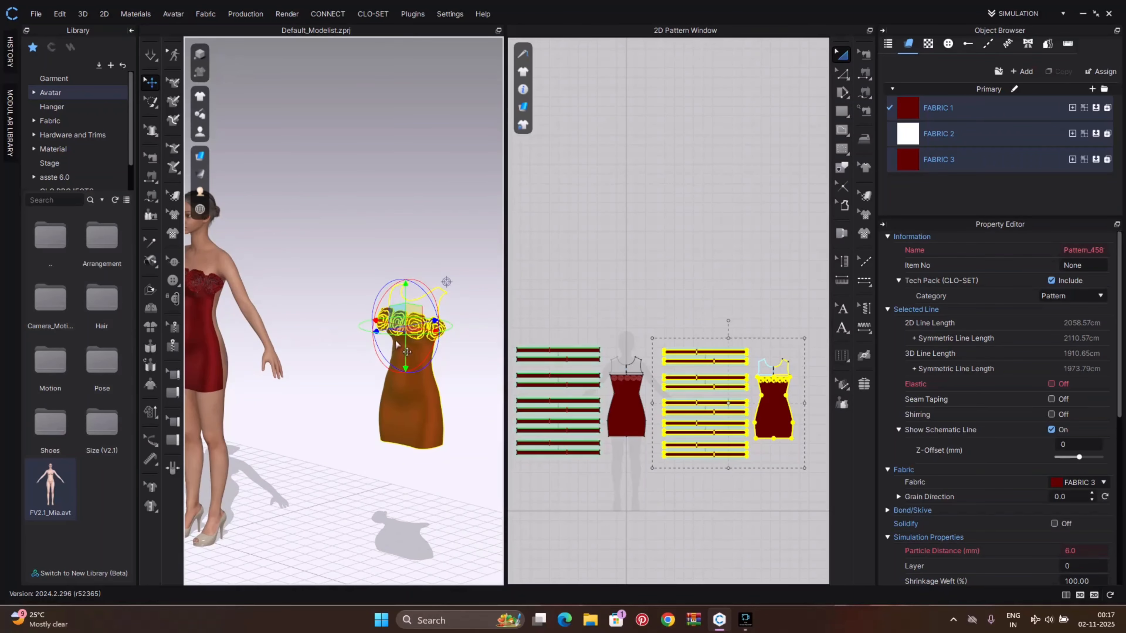
{"action": "left_click_drag", "start_coordinate": [395, 335], "coordinate": [420, 312]}
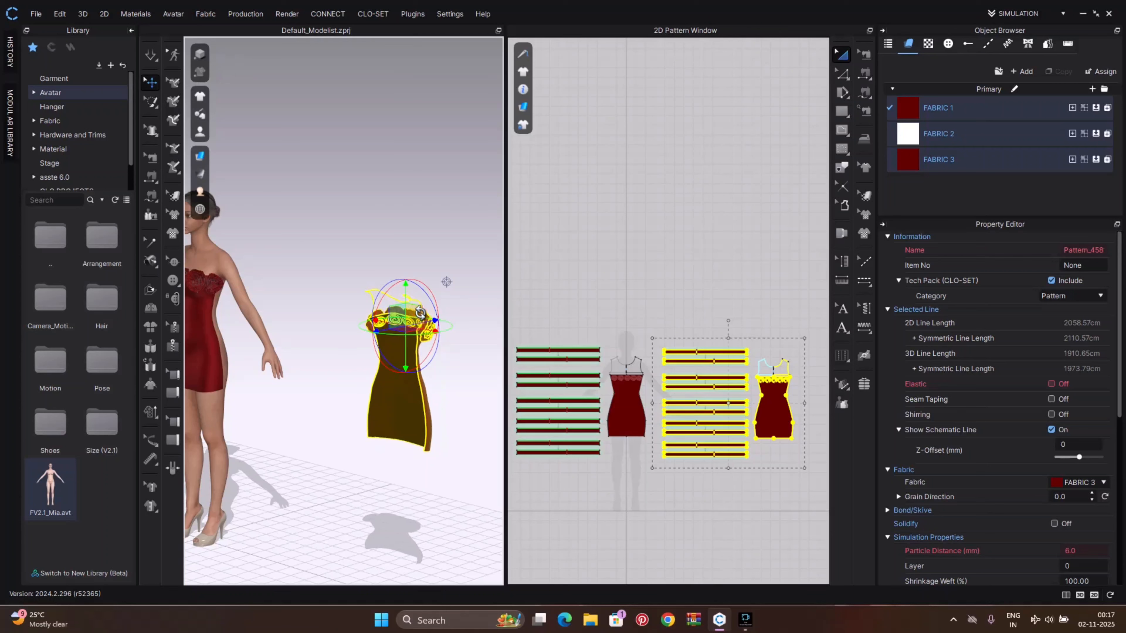
{"action": "right_click_drag", "start_coordinate": [382, 392], "coordinate": [381, 372]}
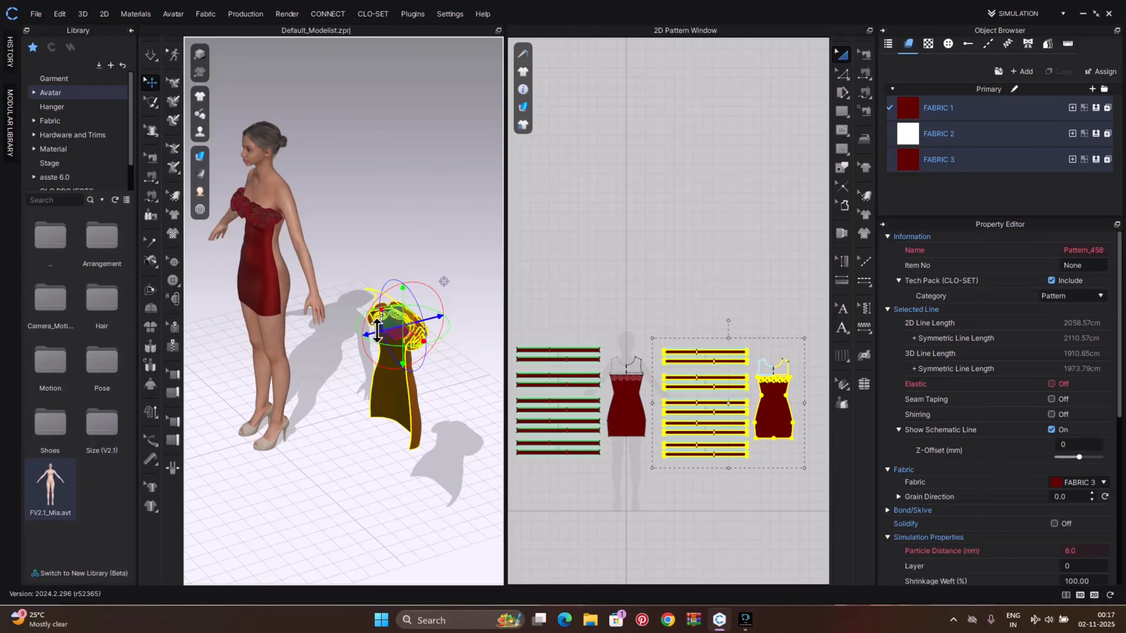
{"action": "left_click_drag", "start_coordinate": [376, 330], "coordinate": [429, 319]}
{"action": "middle_click_drag", "start_coordinate": [460, 330], "coordinate": [479, 417]}
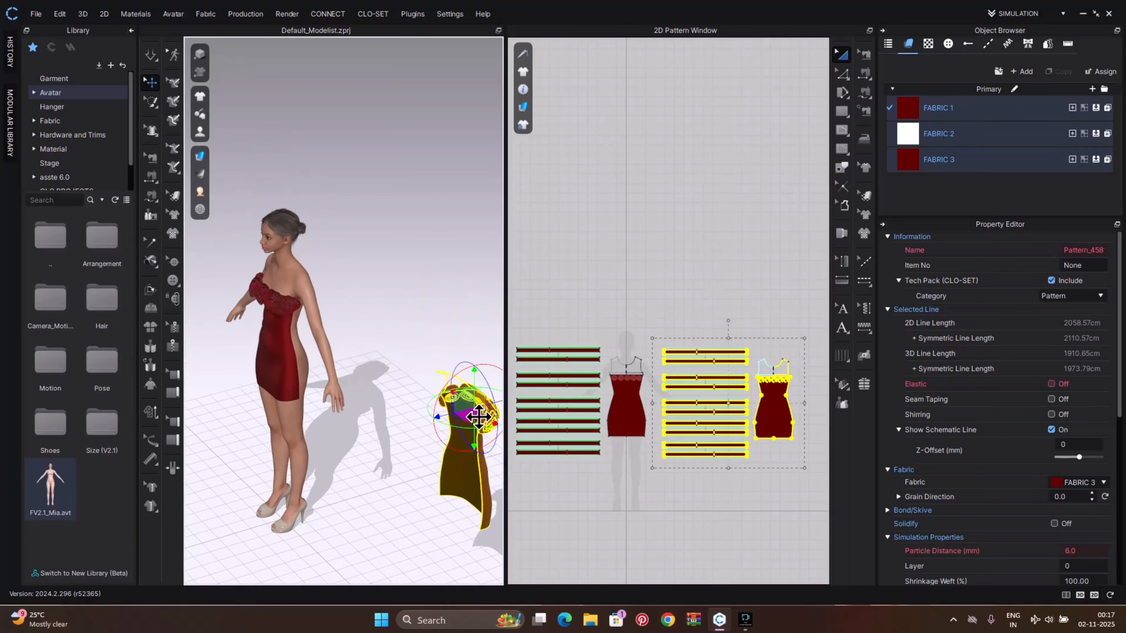
{"action": "left_click_drag", "start_coordinate": [486, 420], "coordinate": [358, 238]}
{"action": "right_click_drag", "start_coordinate": [374, 318], "coordinate": [347, 317]}
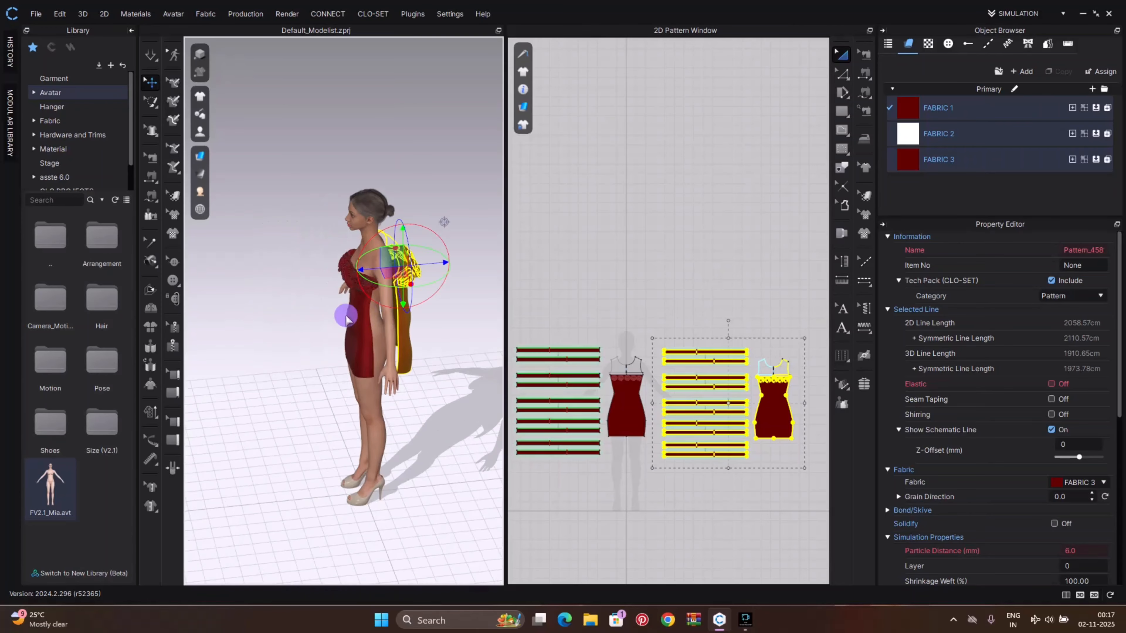
{"action": "scroll", "coordinate": [412, 340], "scroll_direction": "up", "scroll_amount": 3}
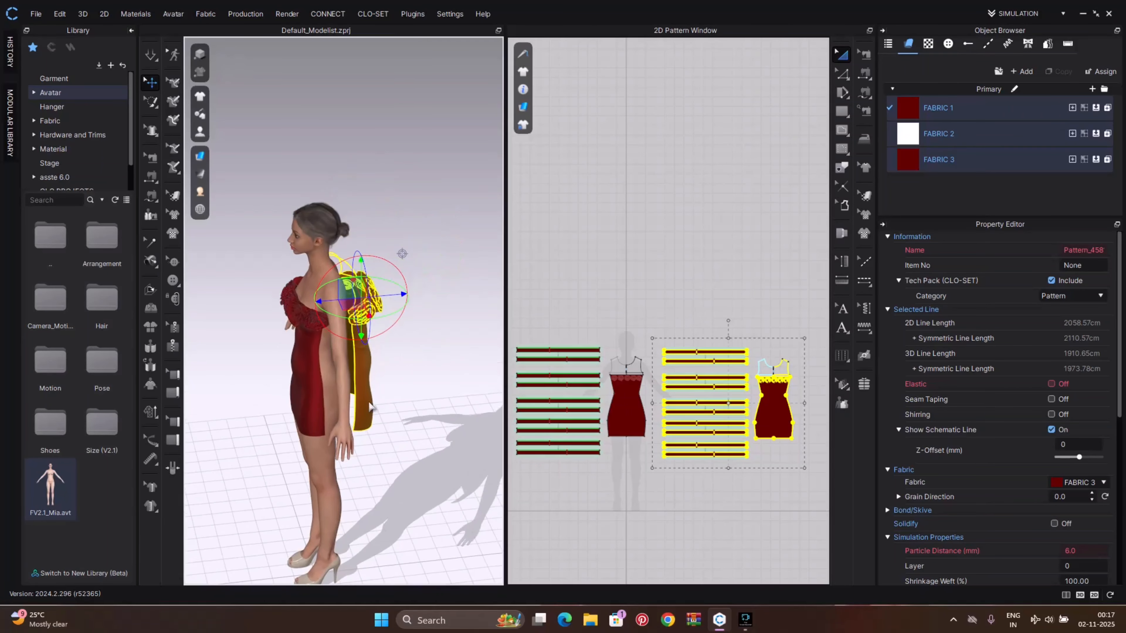
{"action": "scroll", "coordinate": [452, 383], "scroll_direction": "up", "scroll_amount": 2}
{"action": "right_click_drag", "start_coordinate": [447, 376], "coordinate": [422, 382]}
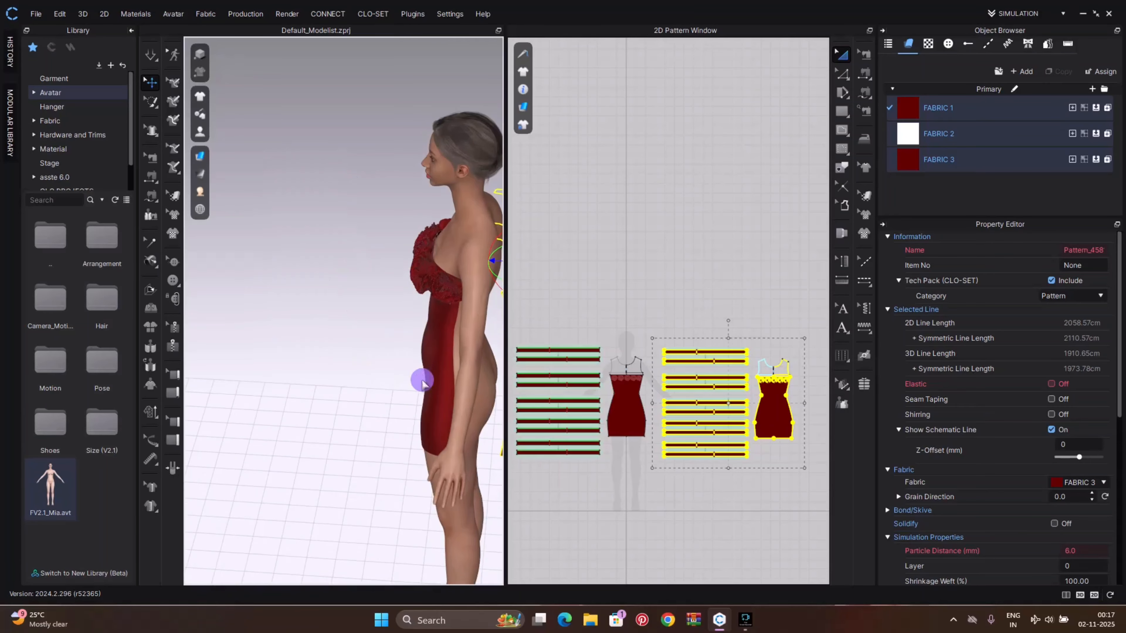
{"action": "right_click", "coordinate": [361, 339]}
{"action": "left_click", "coordinate": [390, 570]}
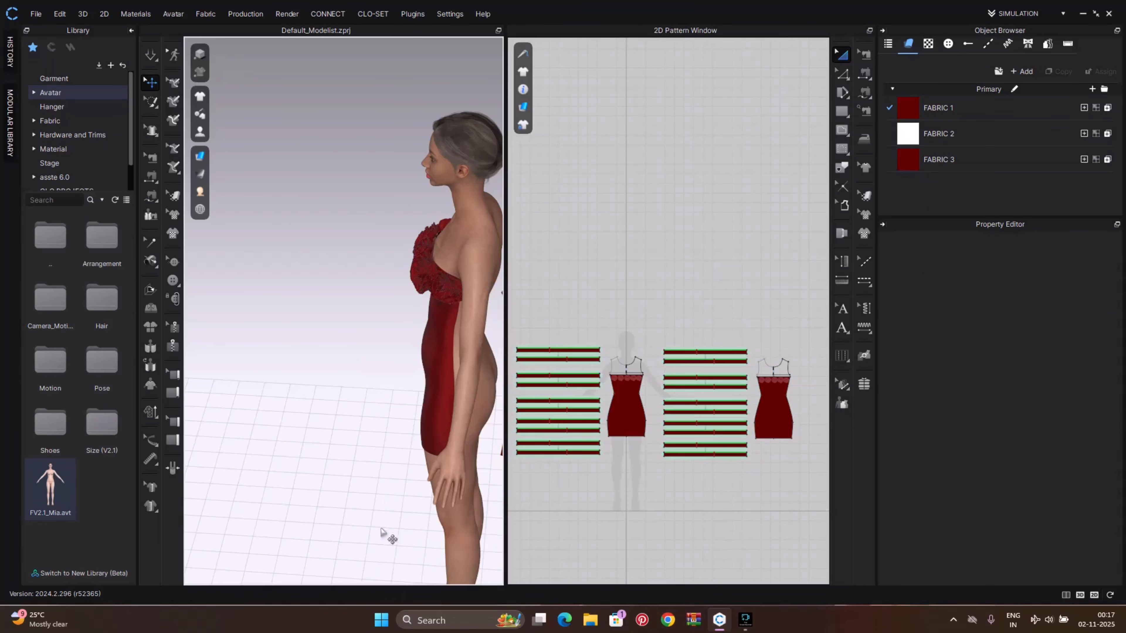
Select the duplicate dress patterns and position them against the avatar's back
{"action": "middle_click_drag", "start_coordinate": [408, 488], "coordinate": [360, 459]}
{"action": "right_click_drag", "start_coordinate": [450, 392], "coordinate": [319, 357]}
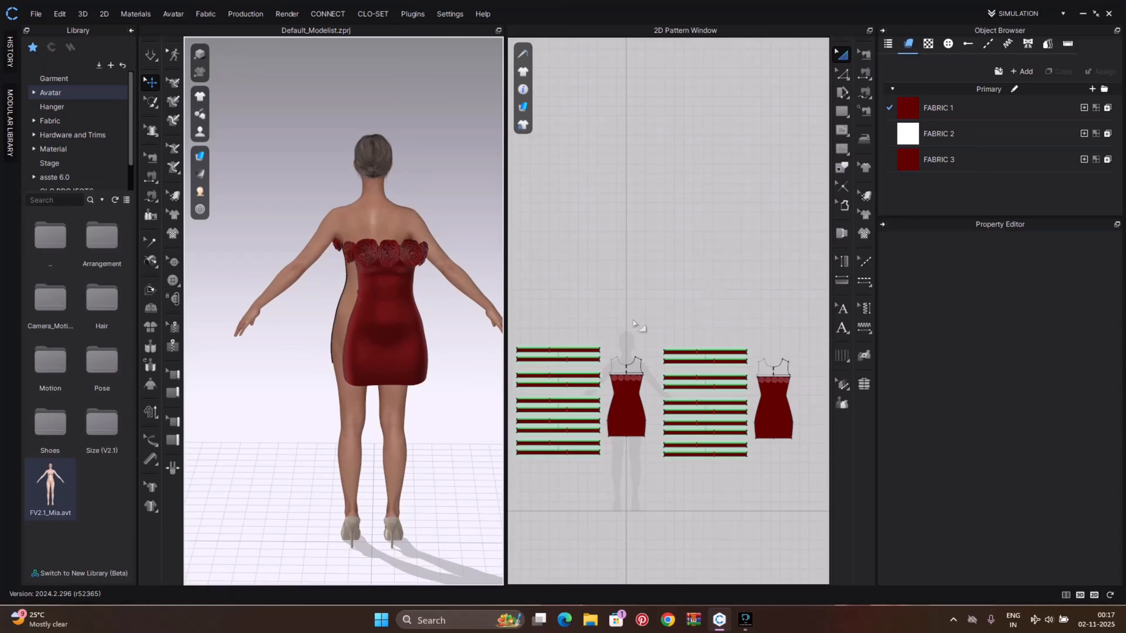
{"action": "left_click_drag", "start_coordinate": [656, 334], "coordinate": [815, 503]}
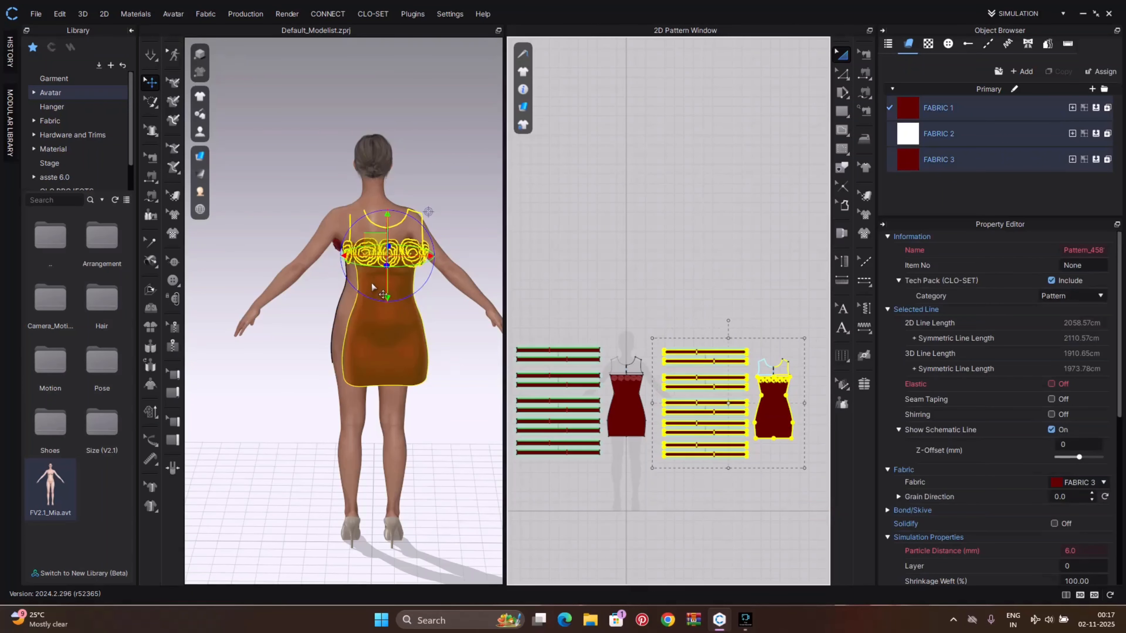
{"action": "right_click_drag", "start_coordinate": [412, 285], "coordinate": [404, 313]}
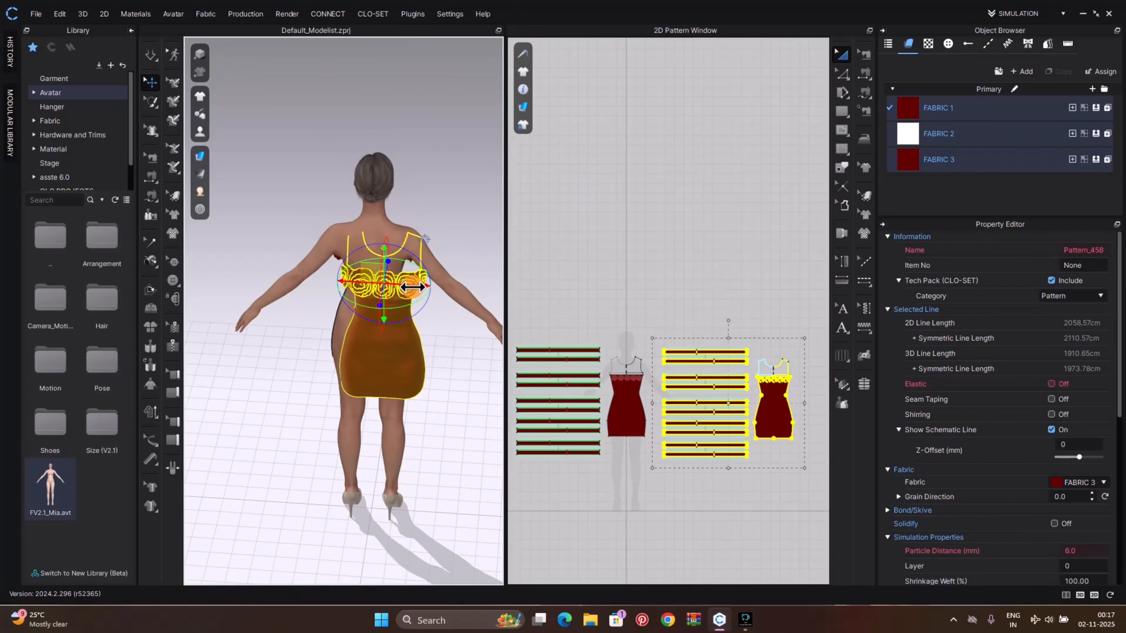
{"action": "left_click_drag", "start_coordinate": [412, 287], "coordinate": [398, 286]}
{"action": "scroll", "coordinate": [436, 351], "scroll_direction": "up", "scroll_amount": 3}
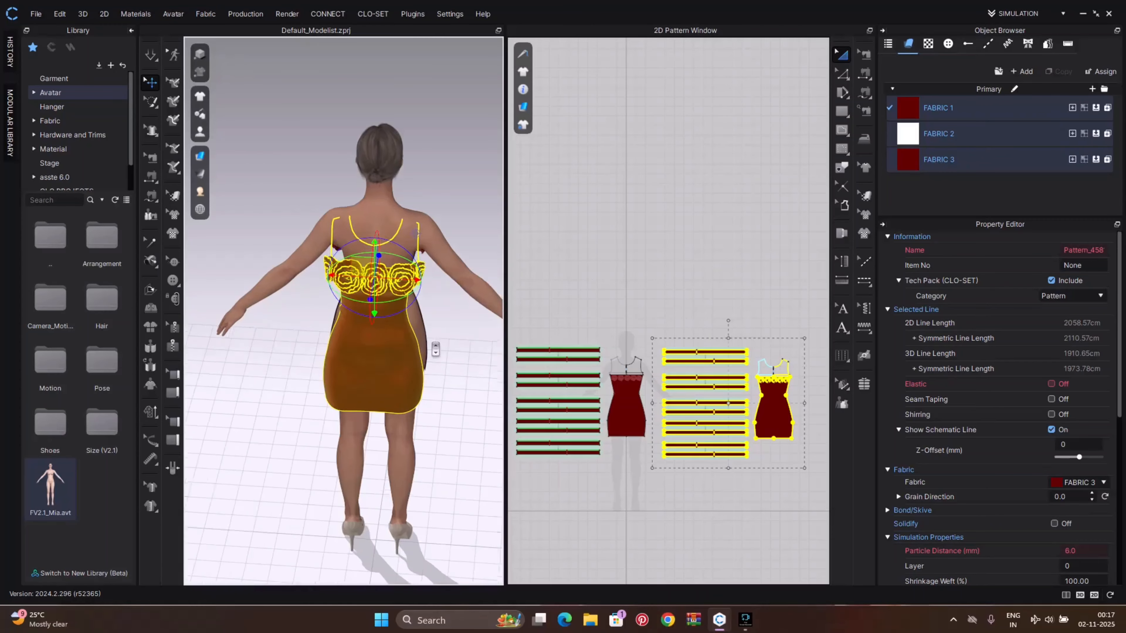
{"action": "scroll", "coordinate": [611, 399], "scroll_direction": "up", "scroll_amount": 2}
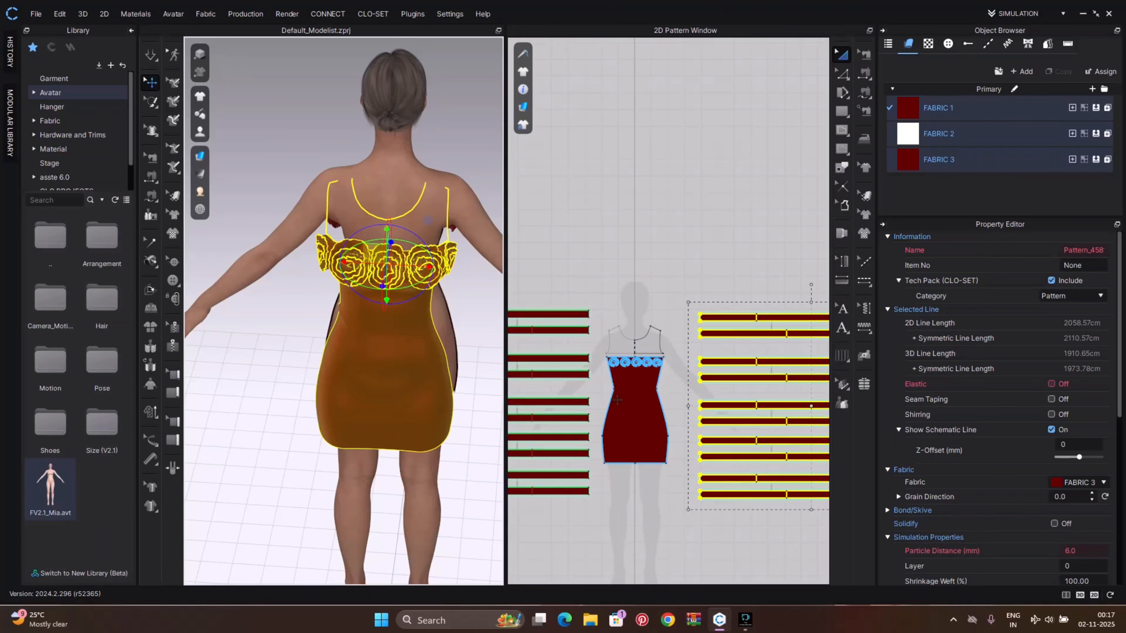
Sew the shoulder strap ends of the front dress to the straps of the duplicate back dress
{"action": "key", "text": "n"}
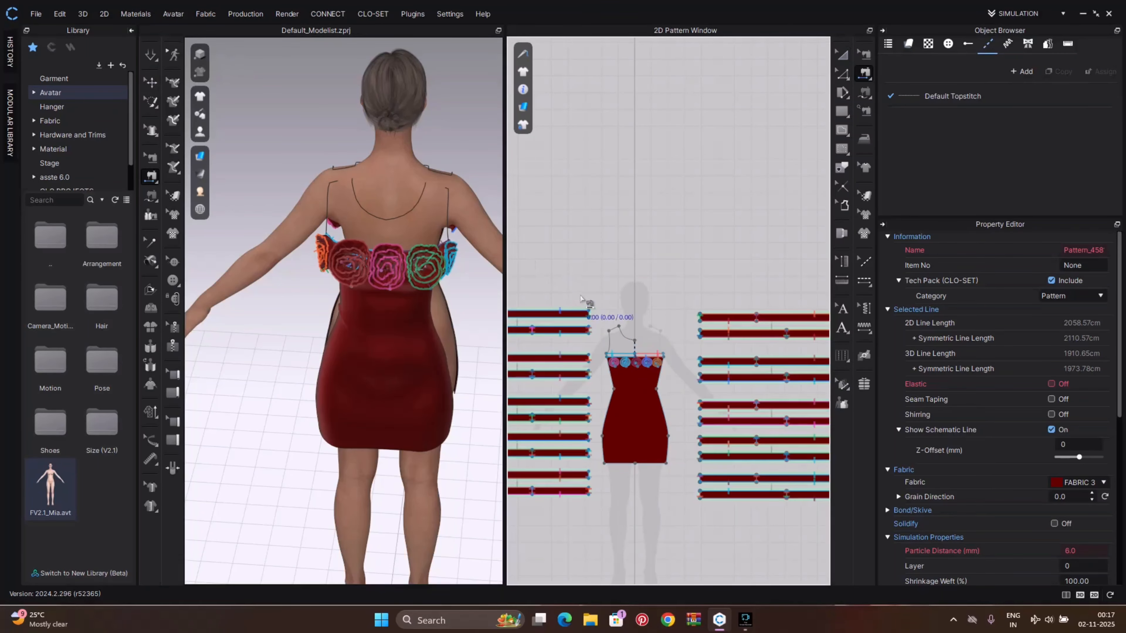
{"action": "left_click", "coordinate": [655, 329]}
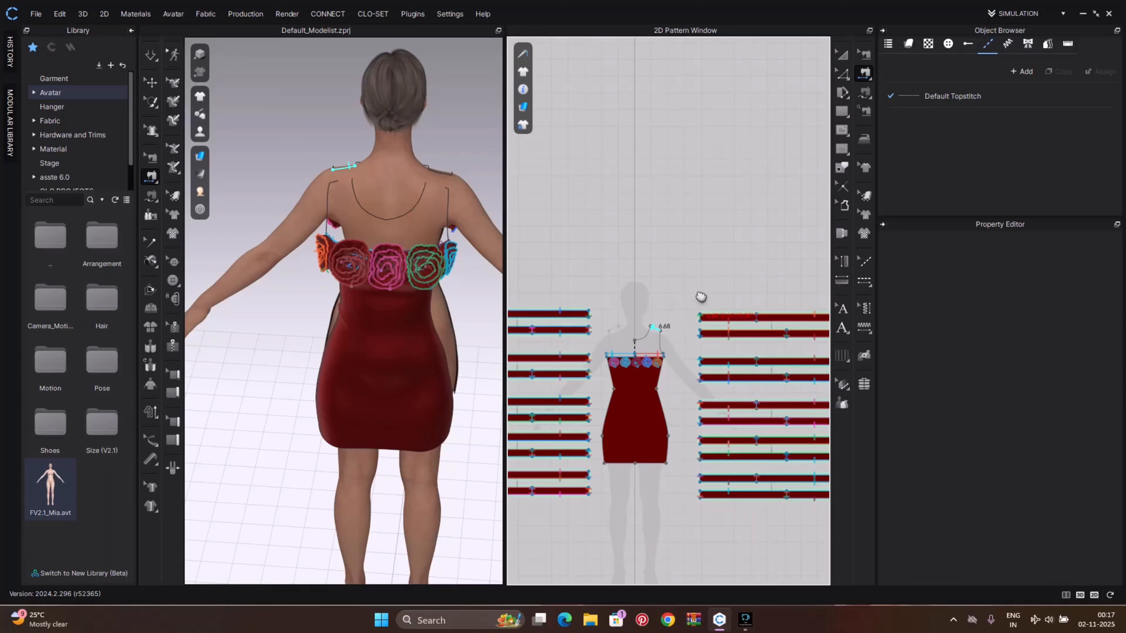
{"action": "middle_click_drag", "start_coordinate": [700, 297], "coordinate": [588, 292]}
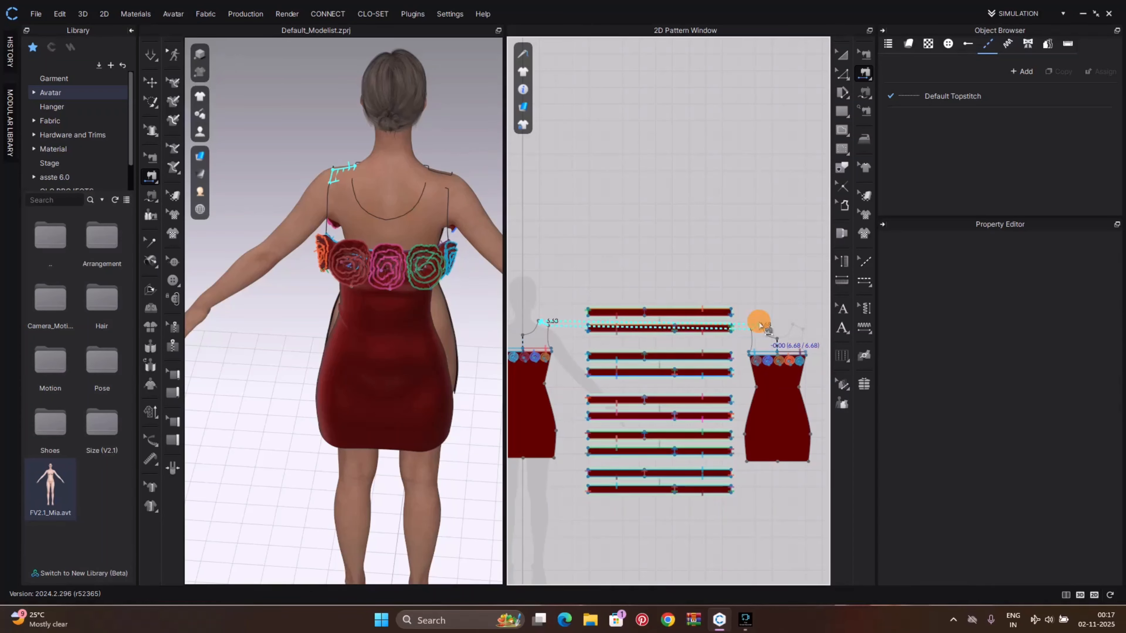
{"action": "left_click", "coordinate": [760, 326]}
{"action": "scroll", "coordinate": [665, 356], "scroll_direction": "down", "scroll_amount": 2}
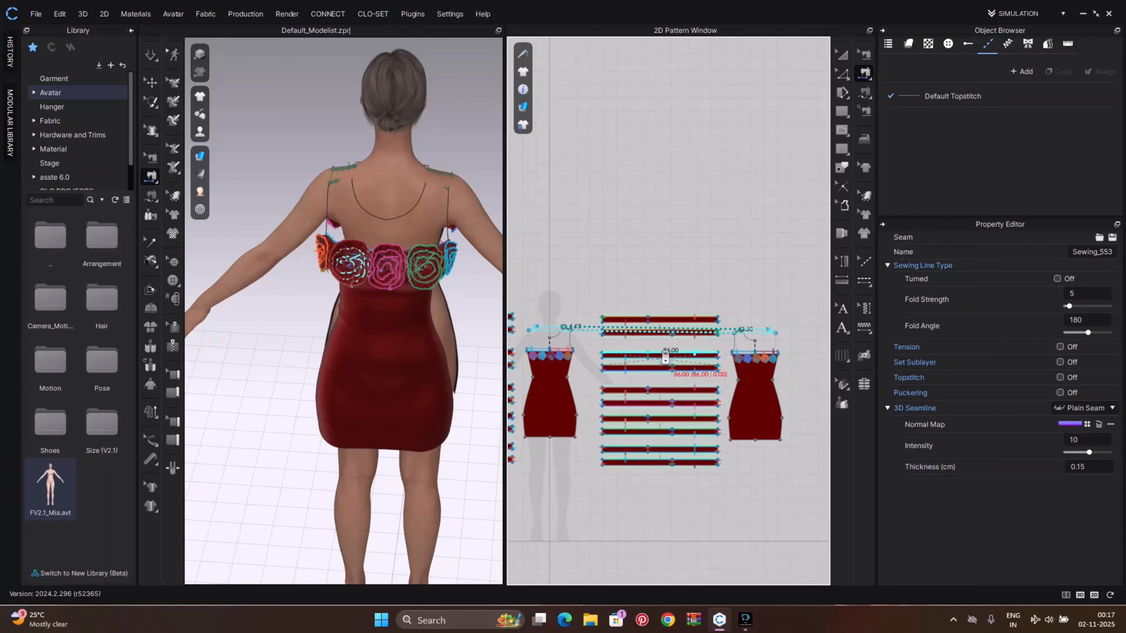
Sew one side of the front dress to the matching side of the back dress in three segments
{"action": "right_click_drag", "start_coordinate": [424, 286], "coordinate": [372, 292]}
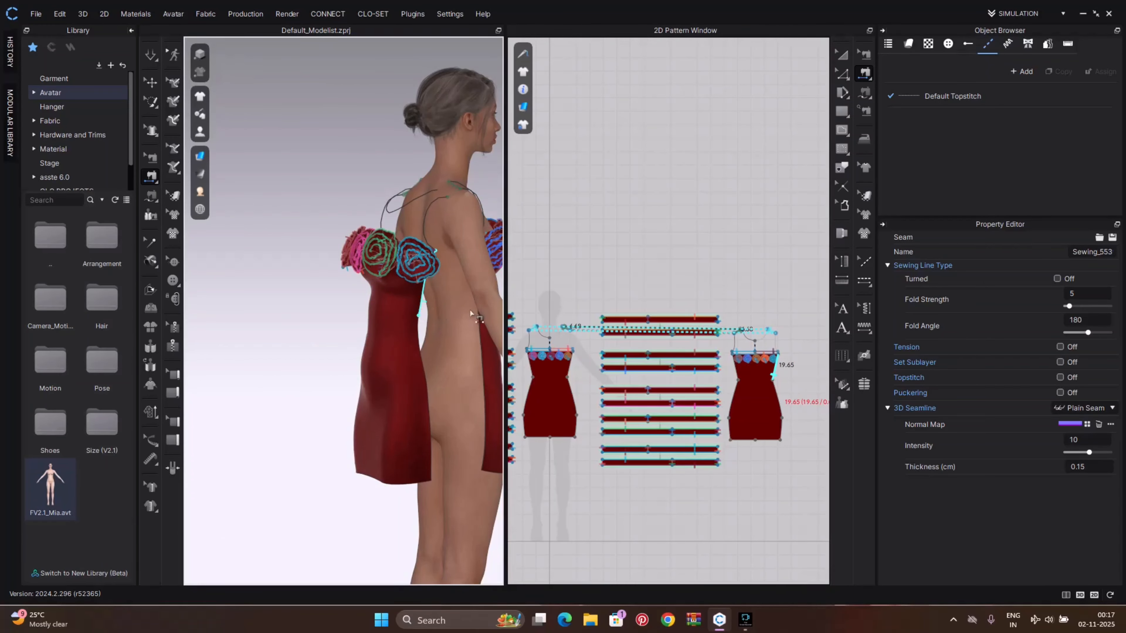
{"action": "middle_click_drag", "start_coordinate": [476, 323], "coordinate": [386, 354]}
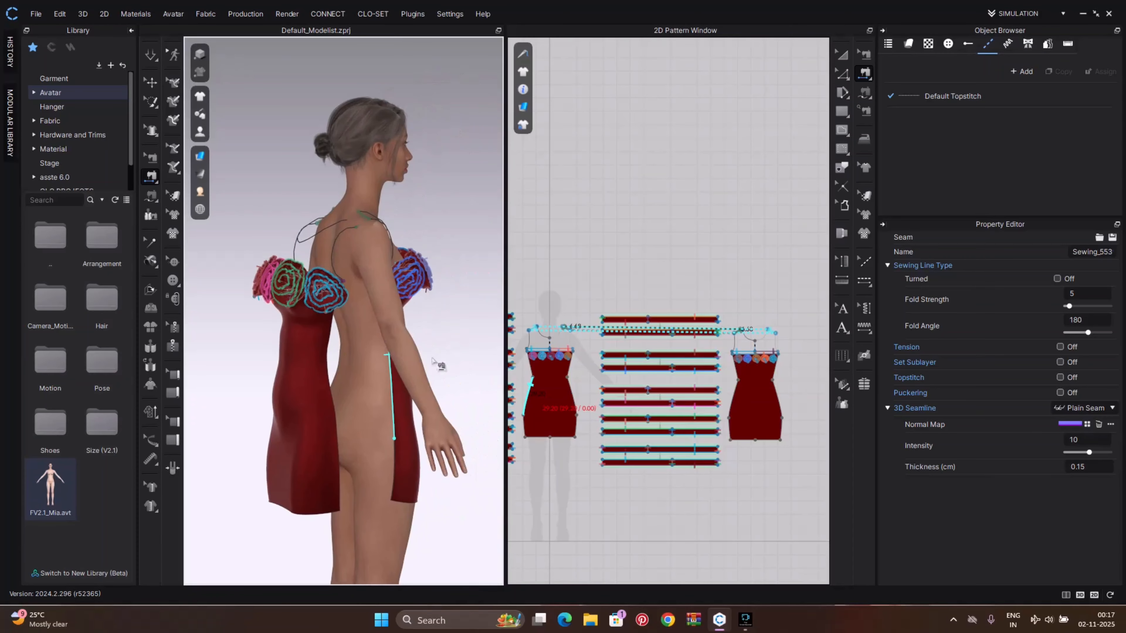
{"action": "left_click", "coordinate": [568, 374]}
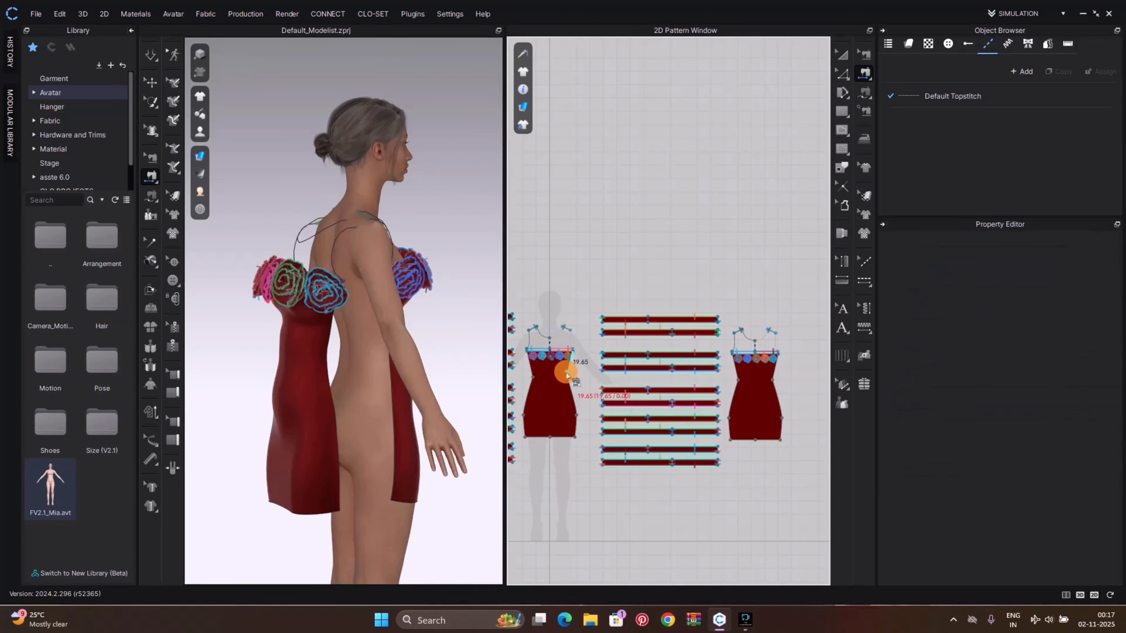
{"action": "left_click", "coordinate": [736, 375]}
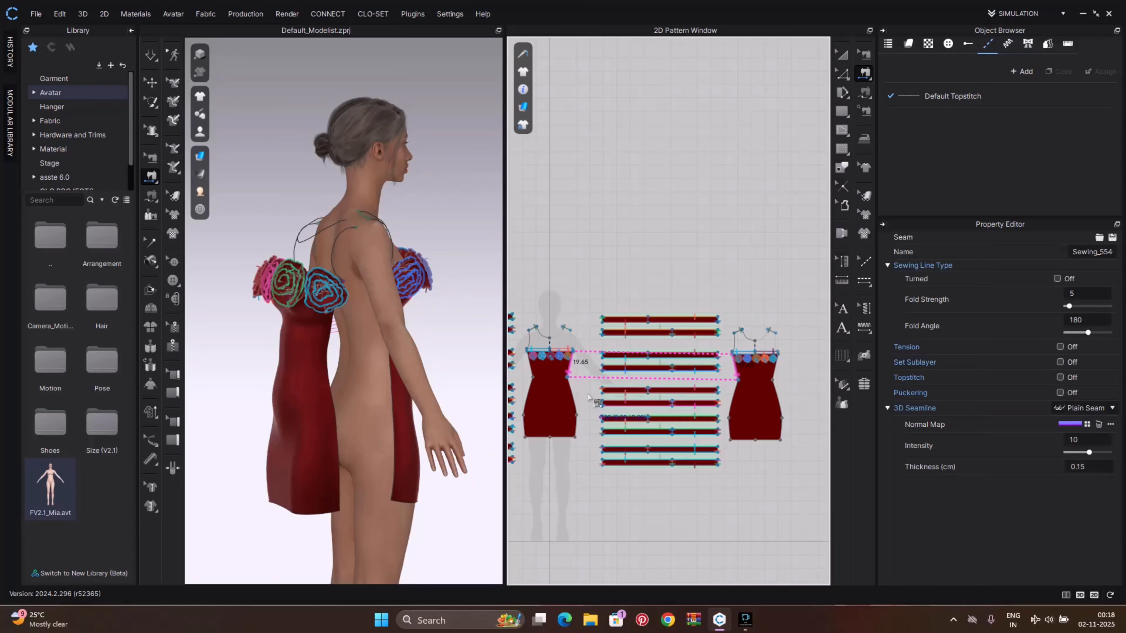
{"action": "left_click", "coordinate": [572, 394]}
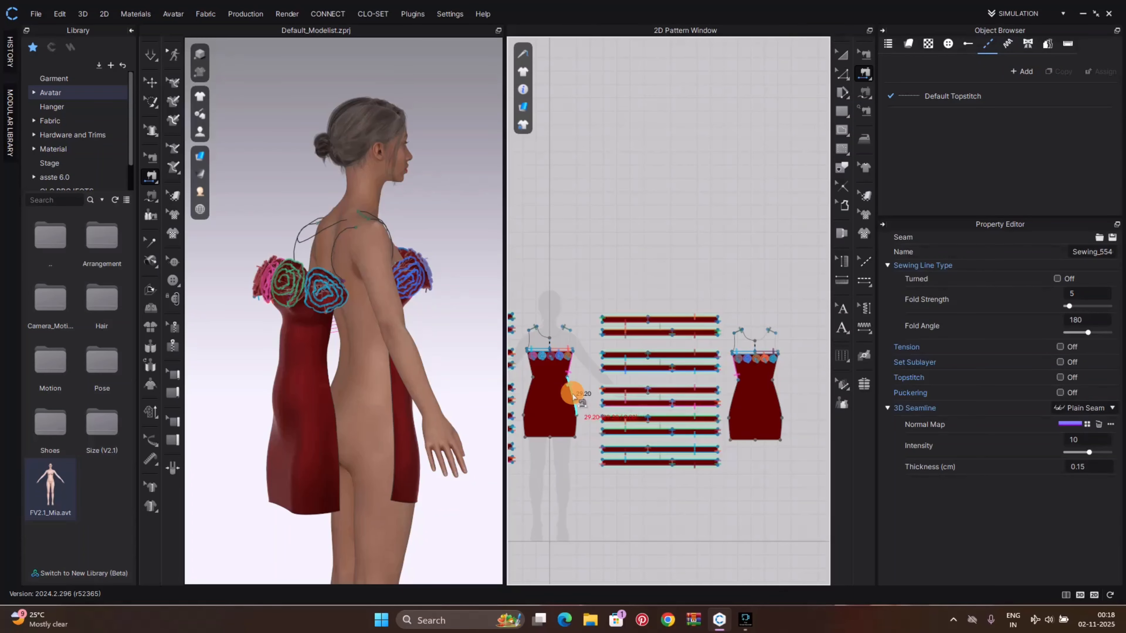
{"action": "left_click", "coordinate": [733, 401]}
{"action": "left_click", "coordinate": [577, 426]}
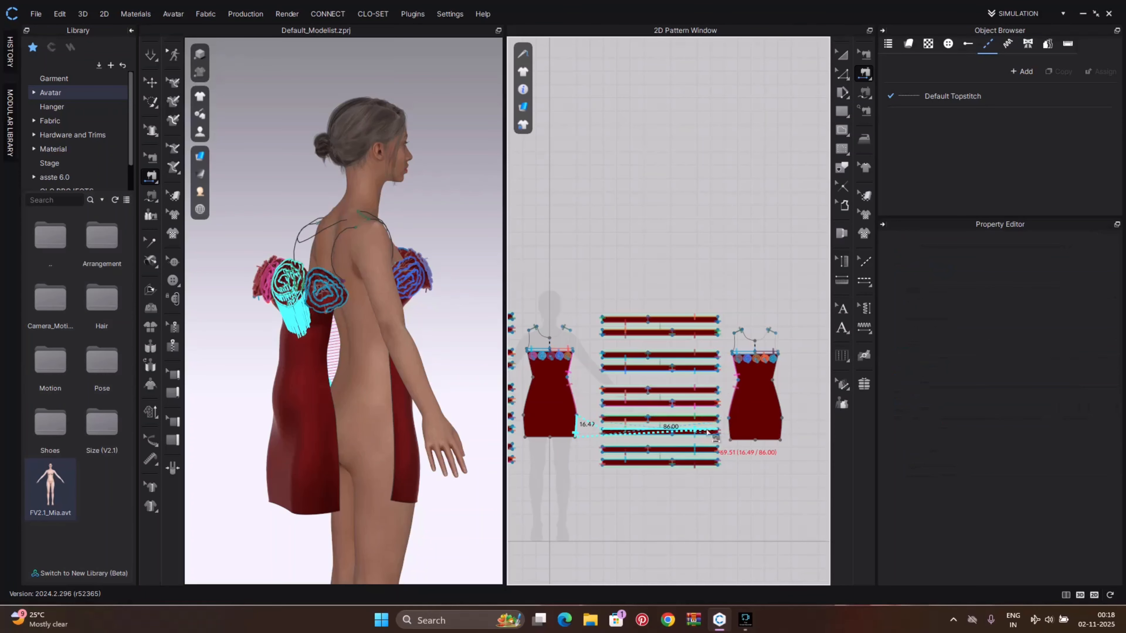
{"action": "left_click", "coordinate": [728, 436]}
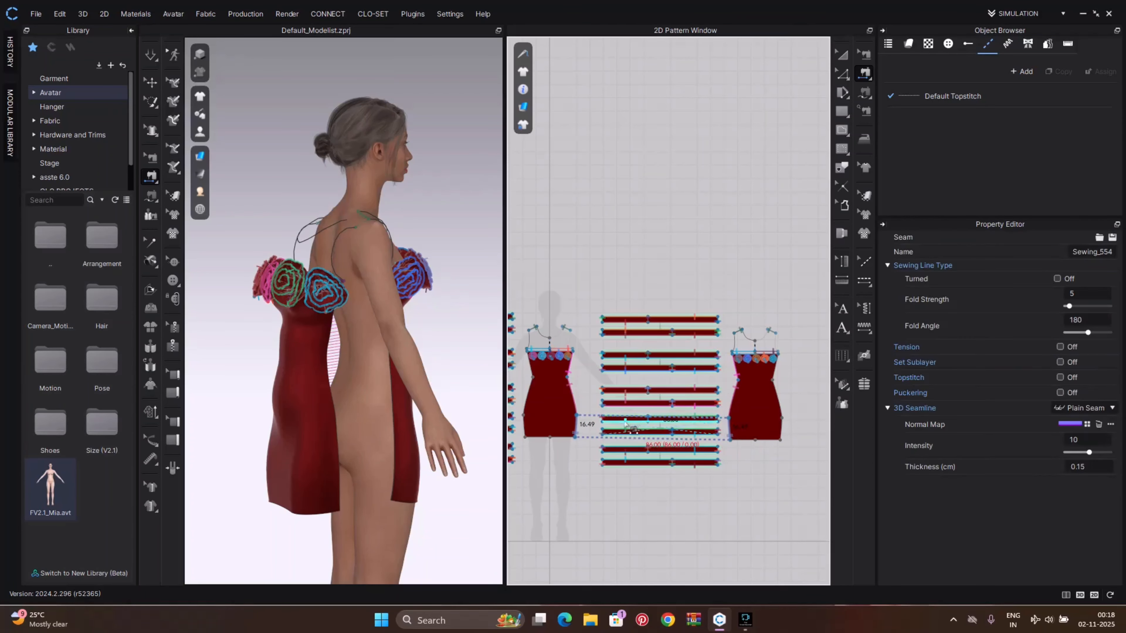
Sew the other side of the front dress to the back dress in three segments
{"action": "left_click", "coordinate": [528, 365]}
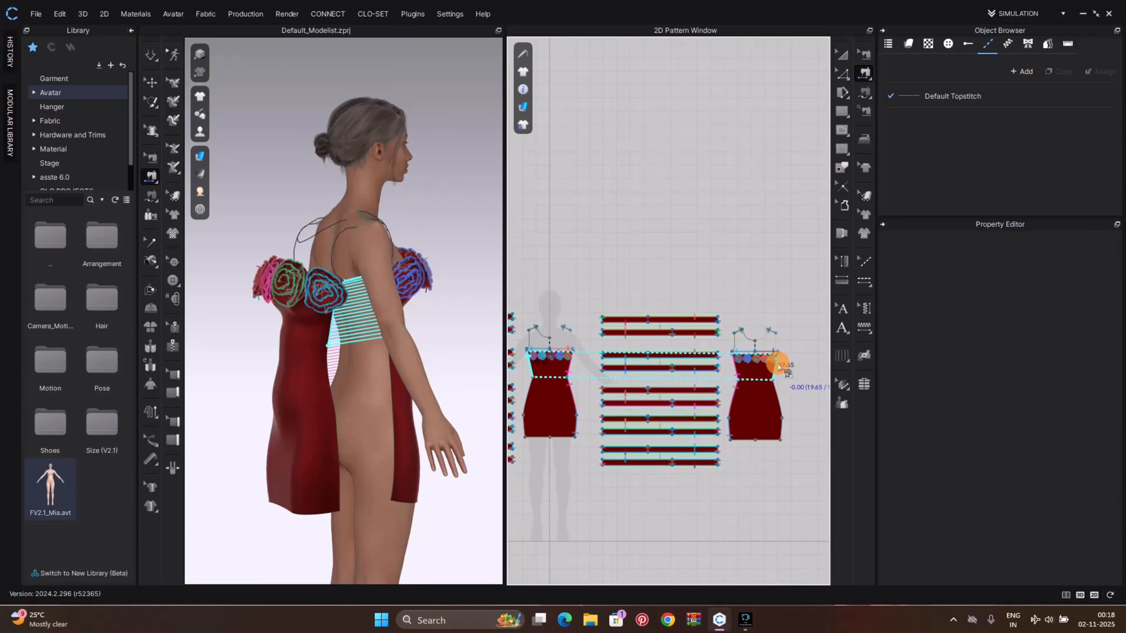
{"action": "left_click", "coordinate": [779, 367]}
{"action": "left_click", "coordinate": [528, 396]}
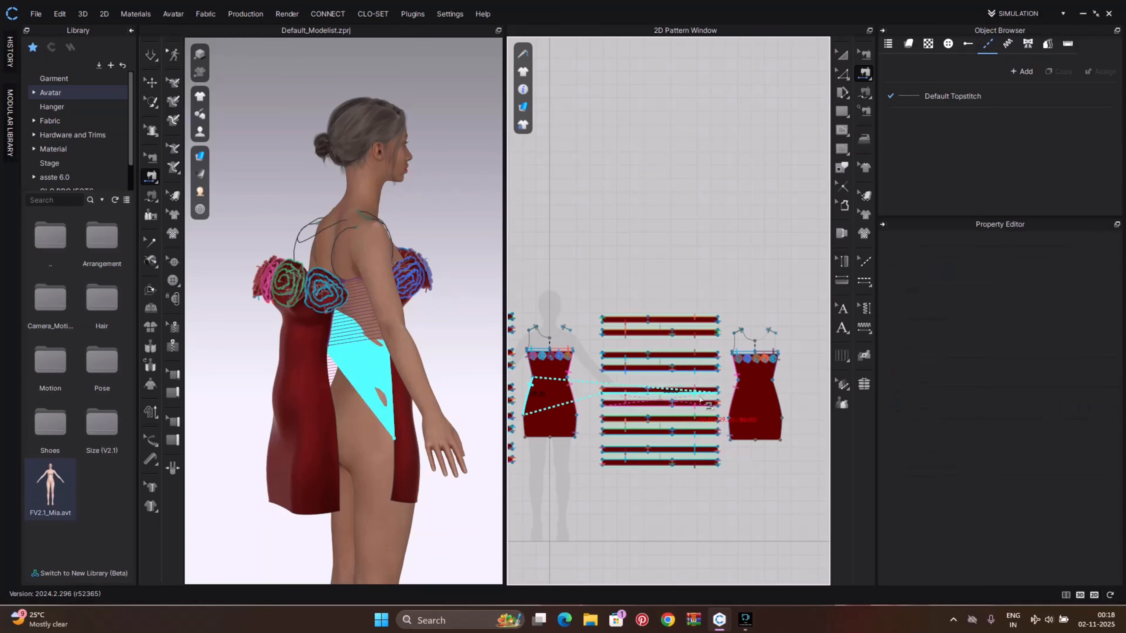
{"action": "left_click", "coordinate": [774, 395]}
{"action": "left_click", "coordinate": [528, 433]}
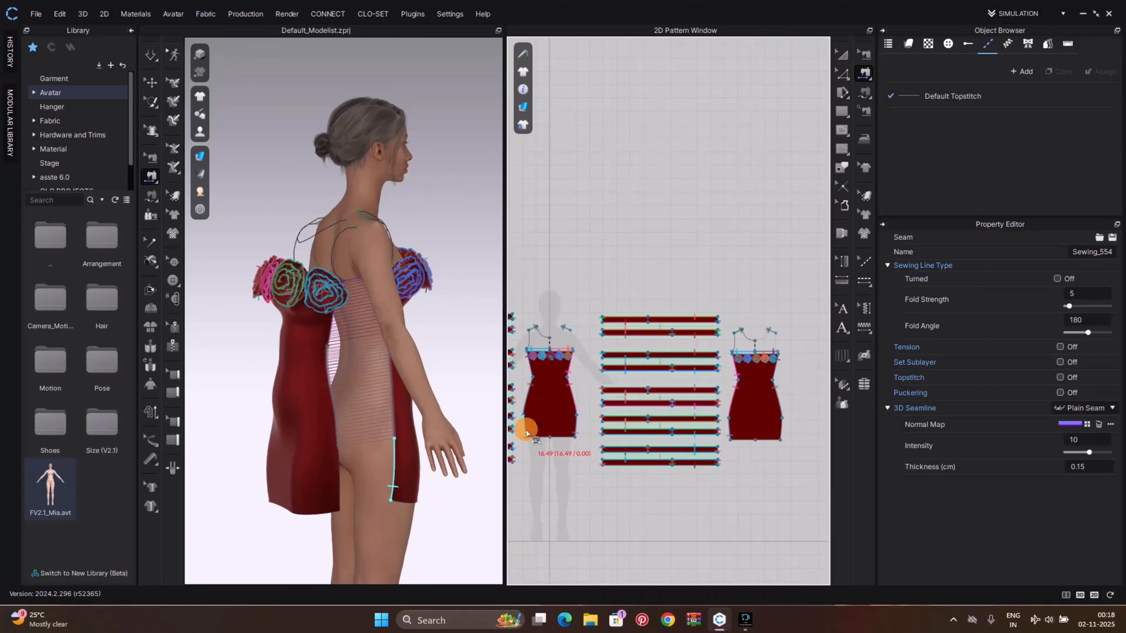
{"action": "left_click", "coordinate": [774, 435]}
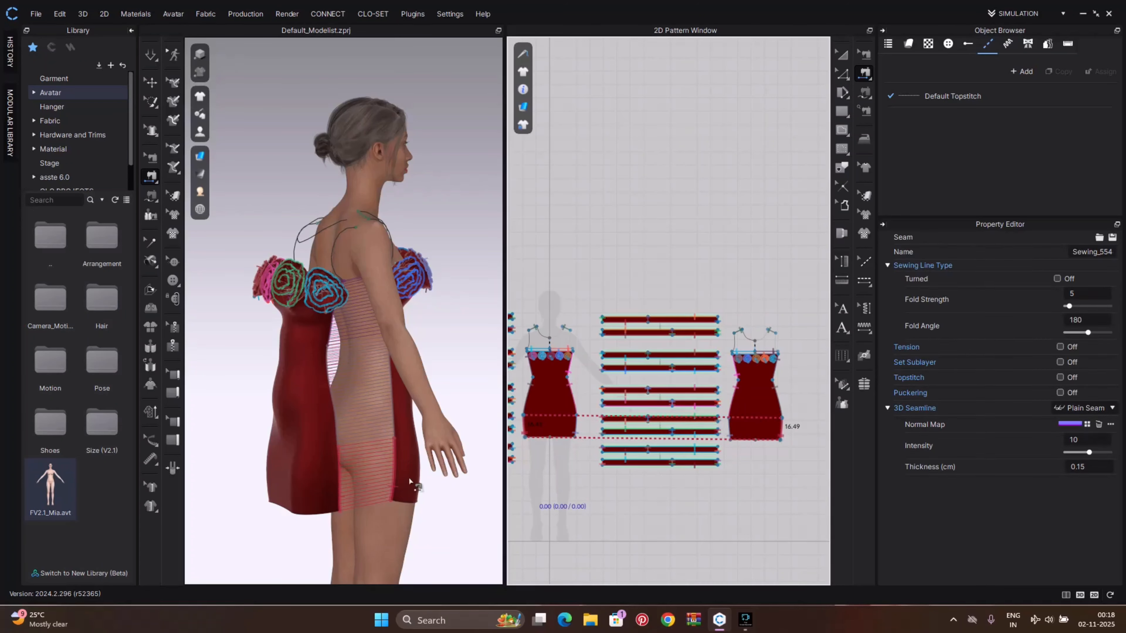
Run the simulation to drape the sewn front and back dress on the avatar
{"action": "key", "text": "q"}
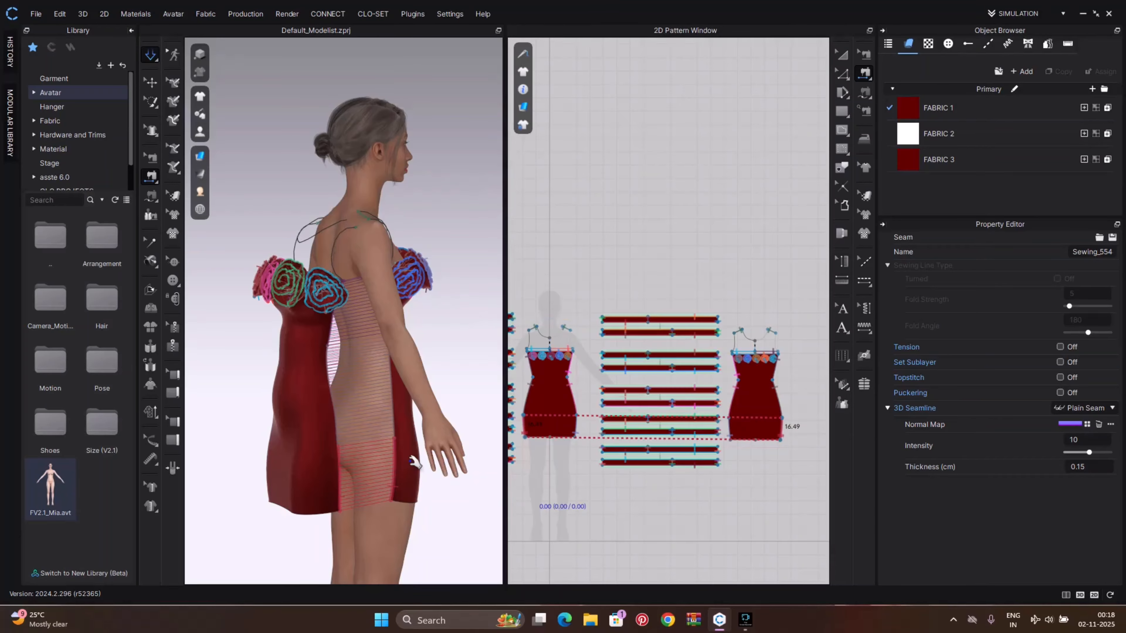
{"action": "key", "text": "space"}
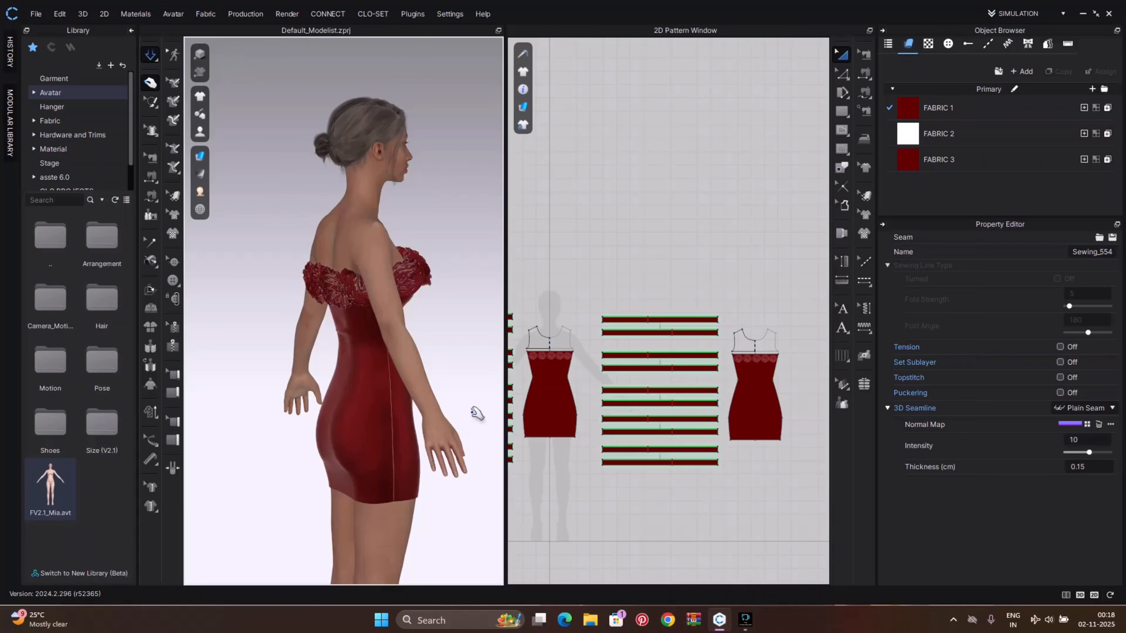
{"action": "right_click_drag", "start_coordinate": [477, 415], "coordinate": [353, 427]}
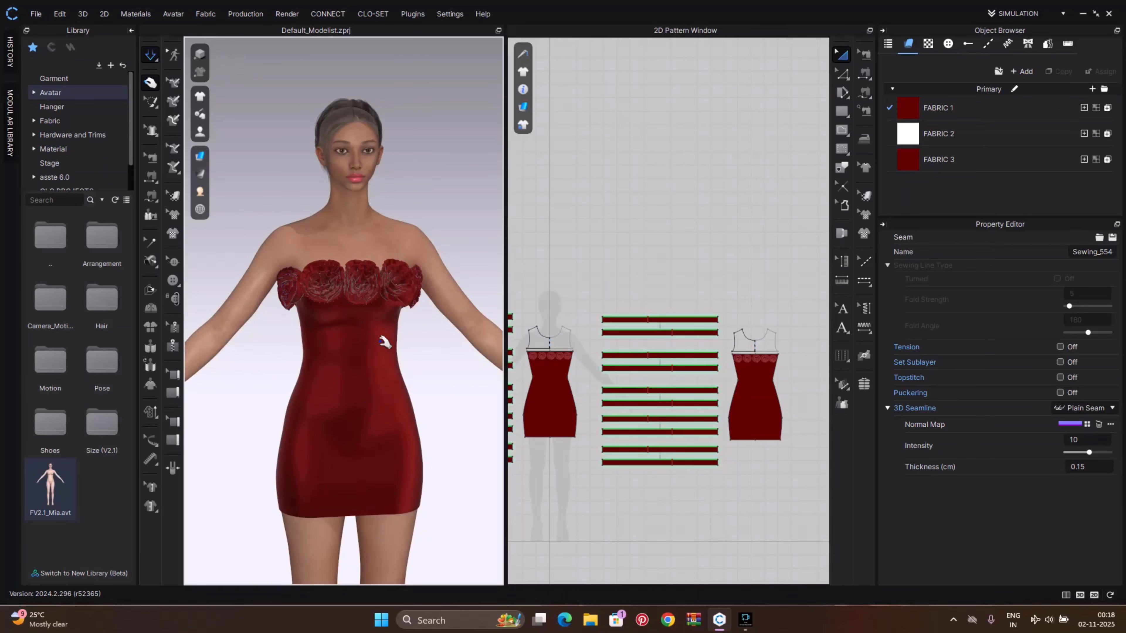
{"action": "scroll", "coordinate": [373, 386], "scroll_direction": "down", "scroll_amount": 3}
{"action": "scroll", "coordinate": [418, 369], "scroll_direction": "down", "scroll_amount": 4}
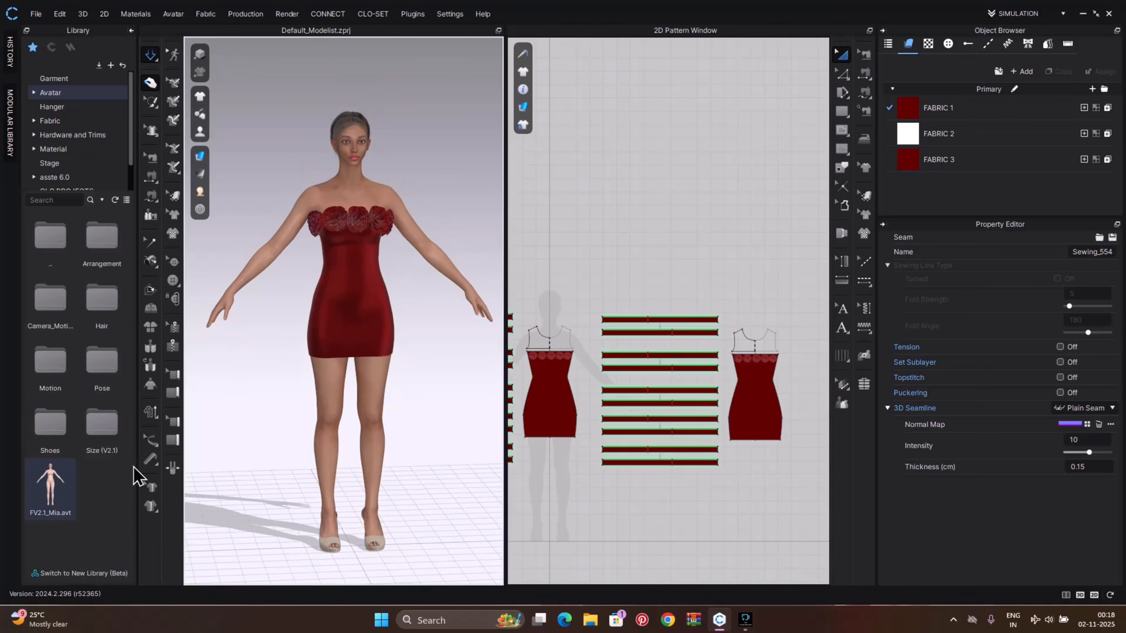
Open the EARRINGS folder inside the asste 6.0 library
{"action": "left_click", "coordinate": [66, 177]}
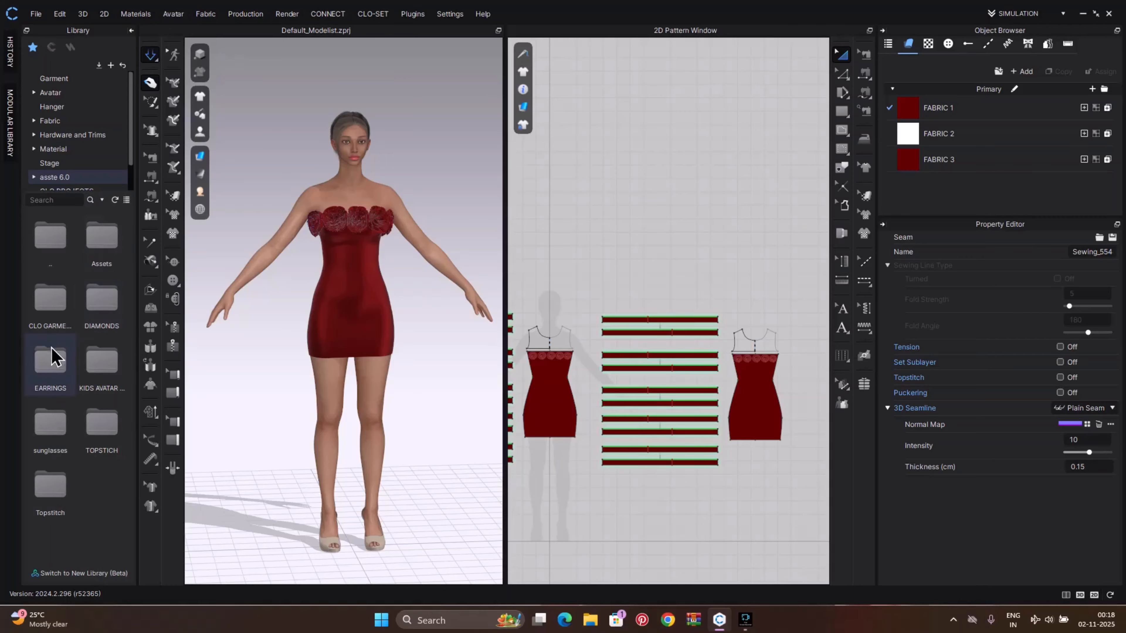
{"action": "double_click", "coordinate": [56, 376]}
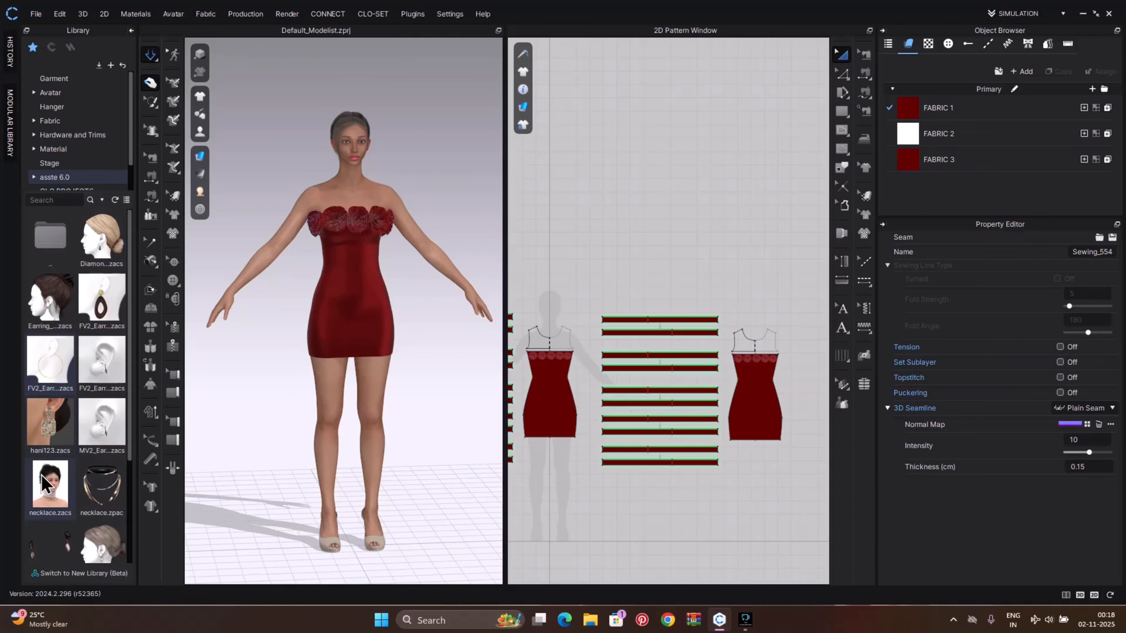
Add a necklace and the W Thick hoop earrings from the EARRINGS folder to the avatar
{"action": "double_click", "coordinate": [47, 488]}
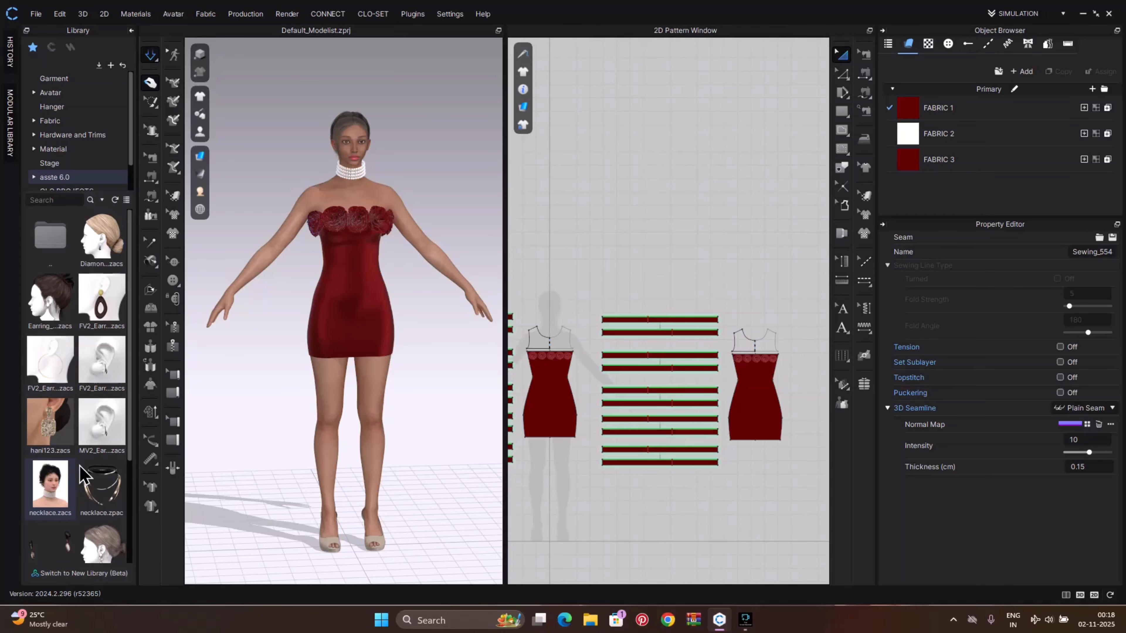
{"action": "scroll", "coordinate": [106, 438], "scroll_direction": "down", "scroll_amount": 2}
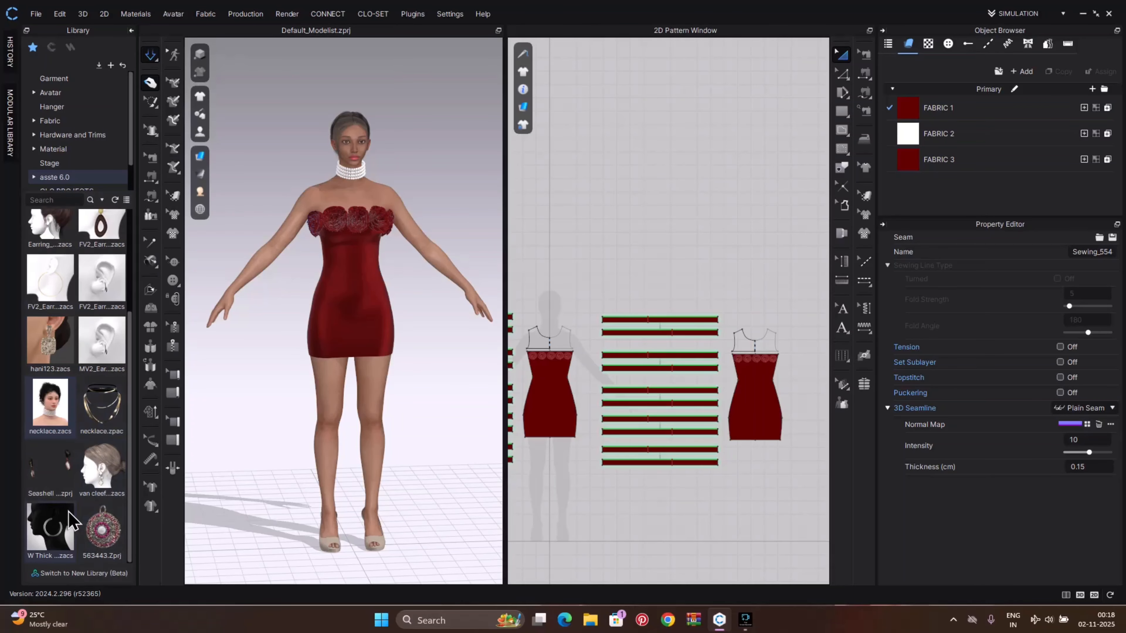
{"action": "double_click", "coordinate": [61, 519]}
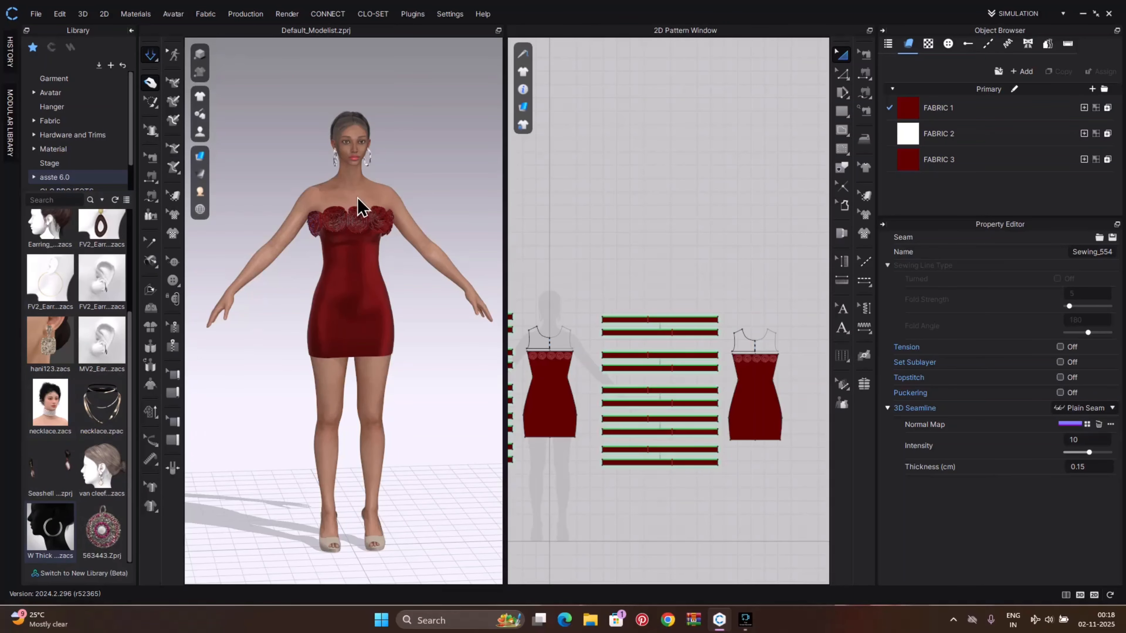
Set the left hoop earring's metal base color to a light gold, BF9973
{"action": "scroll", "coordinate": [362, 208], "scroll_direction": "up", "scroll_amount": 5}
{"action": "middle_click_drag", "start_coordinate": [366, 240], "coordinate": [350, 510]}
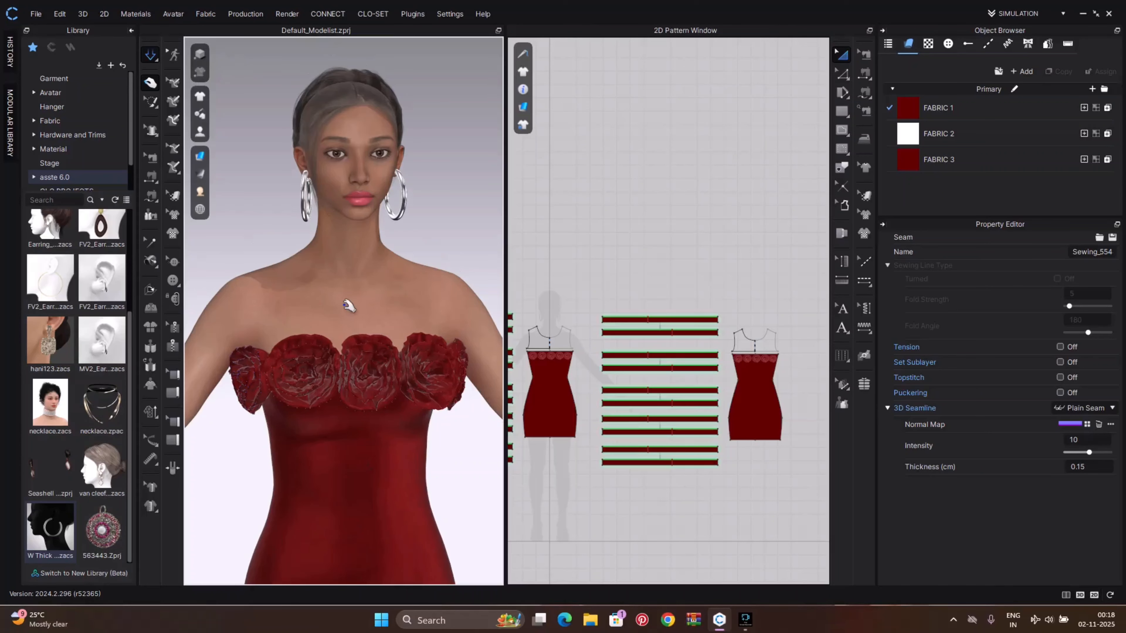
{"action": "left_click", "coordinate": [348, 378]}
{"action": "scroll", "coordinate": [327, 405], "scroll_direction": "up", "scroll_amount": 4}
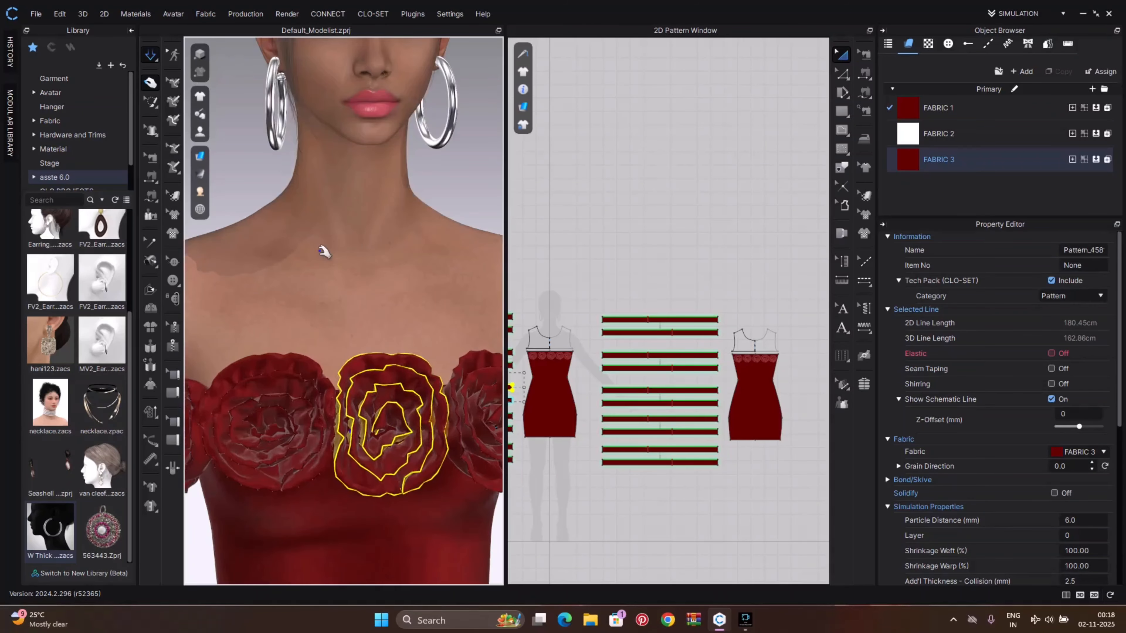
{"action": "left_click", "coordinate": [279, 285]}
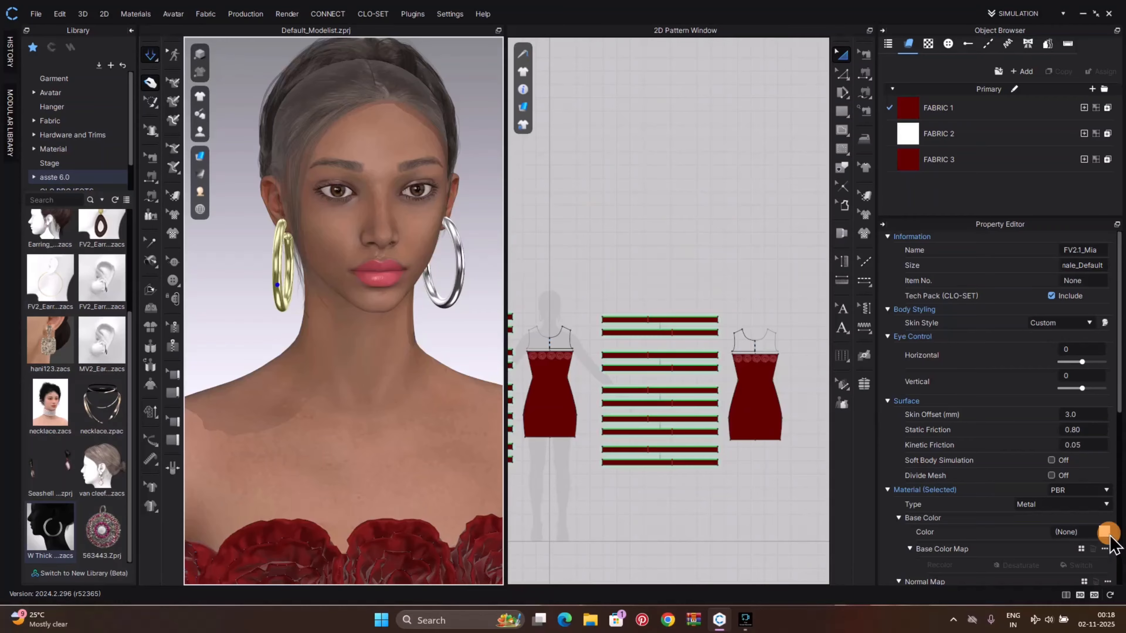
{"action": "left_click", "coordinate": [1104, 532]}
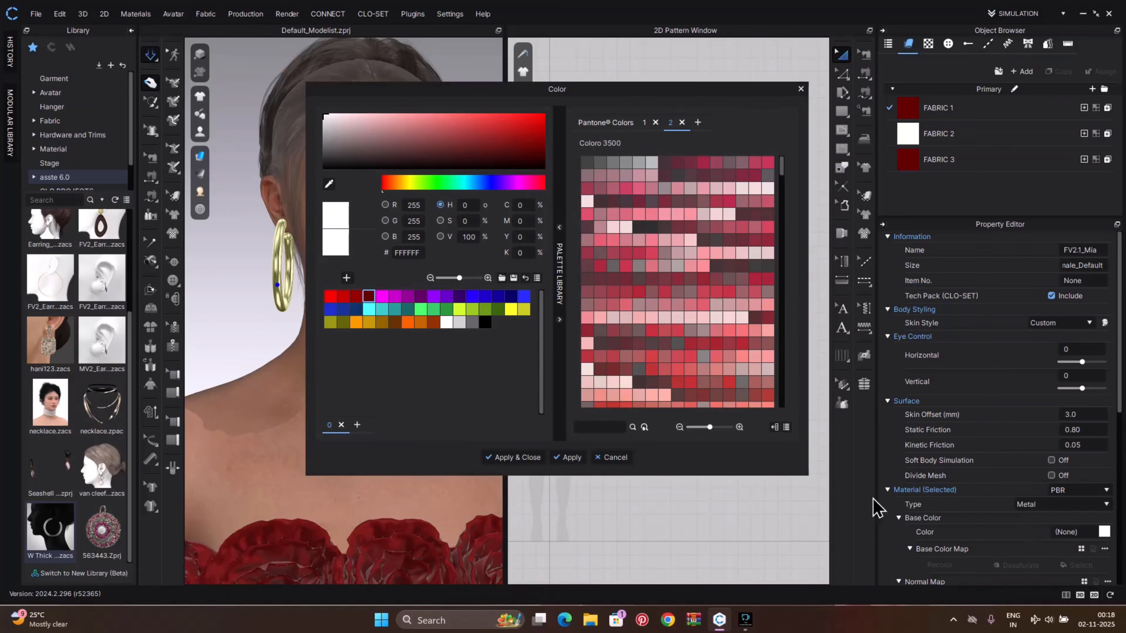
{"action": "left_click", "coordinate": [423, 324]}
{"action": "left_click", "coordinate": [403, 132]}
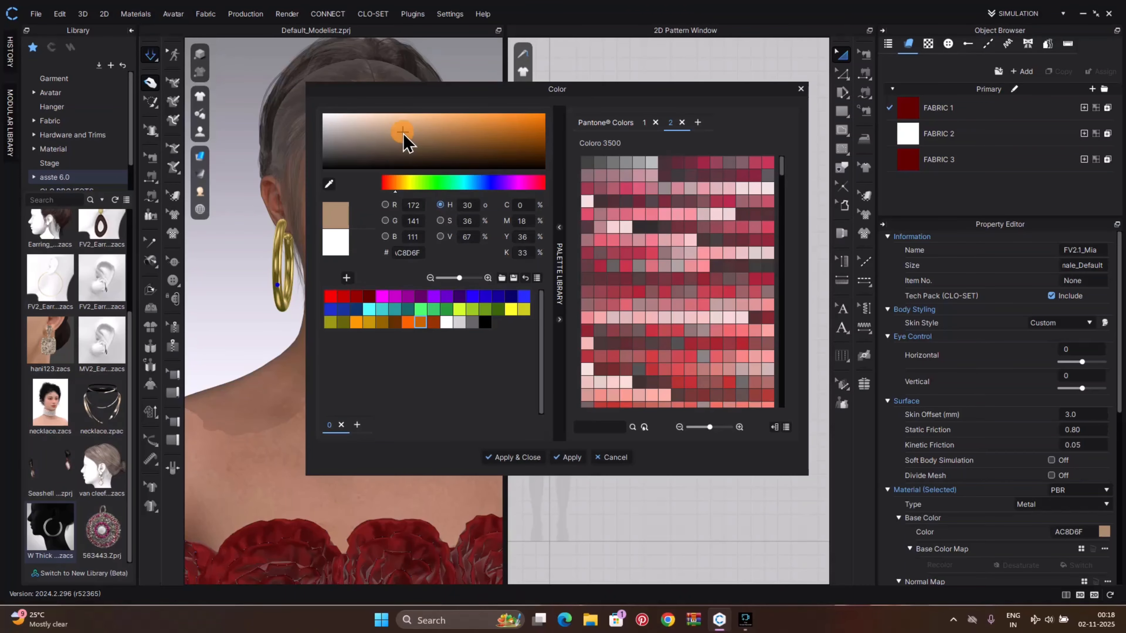
{"action": "left_click", "coordinate": [512, 457]}
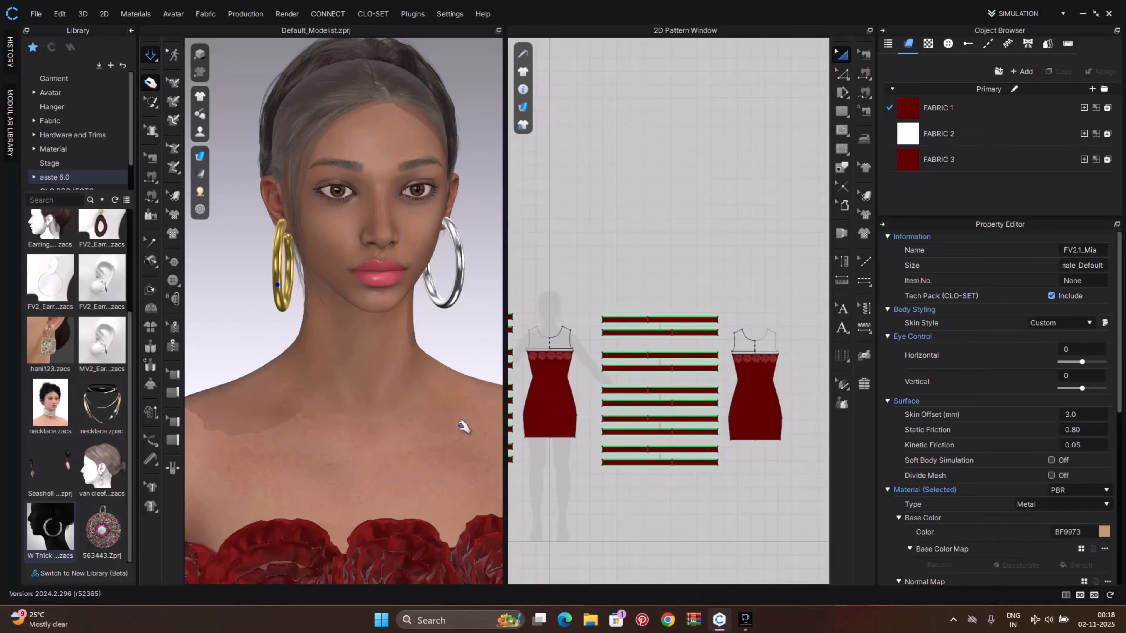
Set the right hoop earring's metal base color to a light gold, DDB389
{"action": "left_click", "coordinate": [464, 352]}
{"action": "mouse_move", "coordinate": [449, 351]}
{"action": "right_mouse_down"}
{"action": "mouse_move", "coordinate": [379, 352]}
{"action": "mouse_move", "coordinate": [435, 337]}
{"action": "right_mouse_up"}
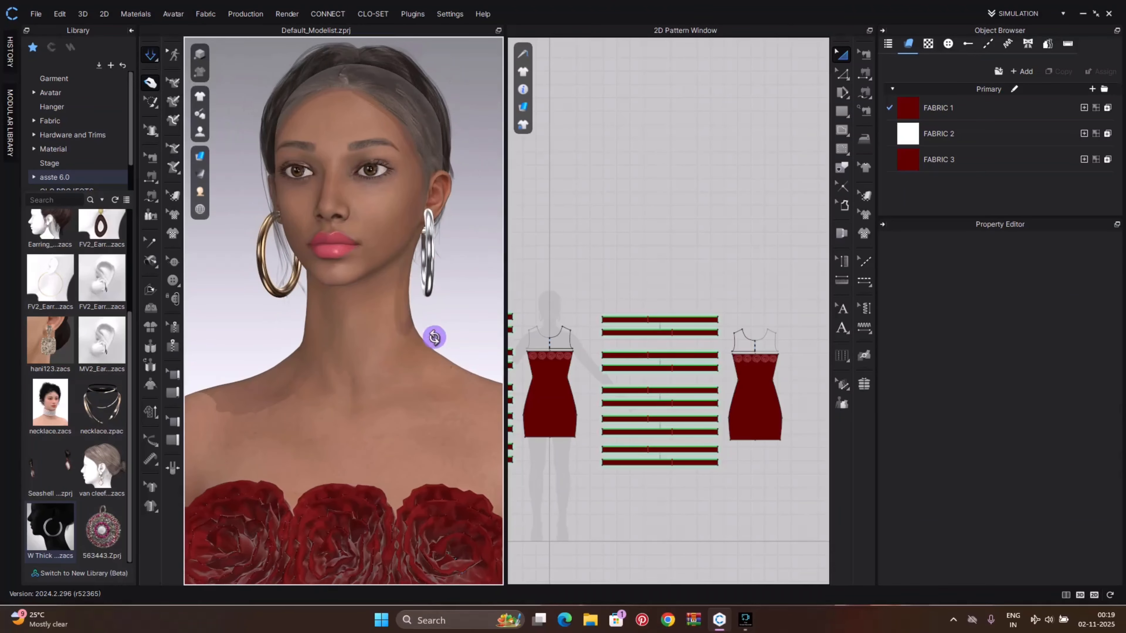
{"action": "left_click", "coordinate": [428, 279]}
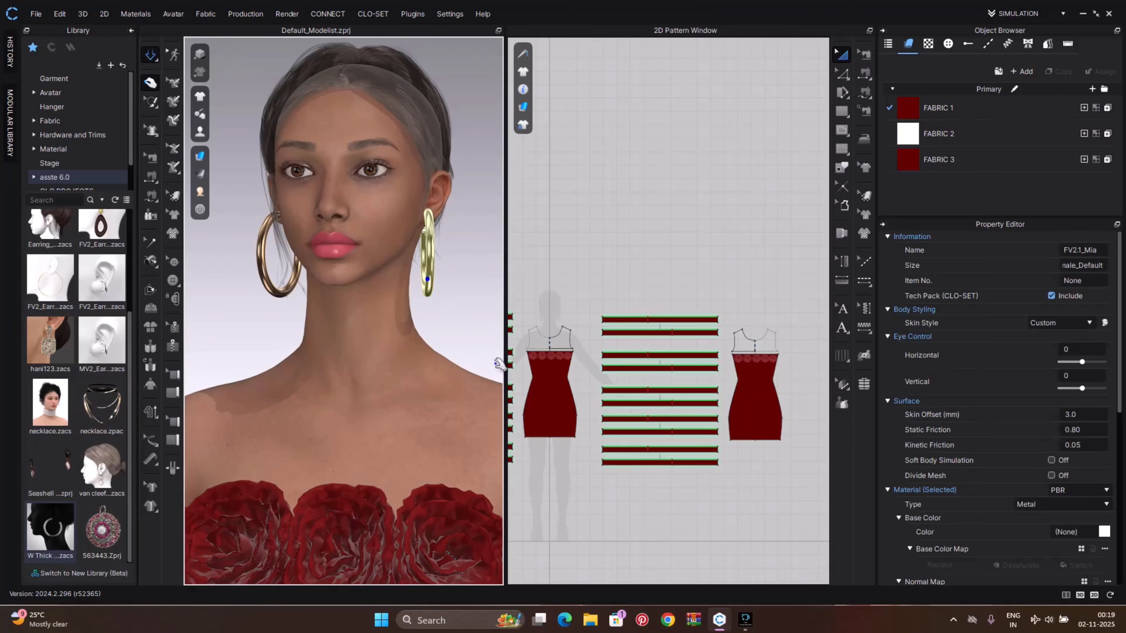
{"action": "left_click", "coordinate": [1104, 532]}
{"action": "left_click", "coordinate": [421, 323]}
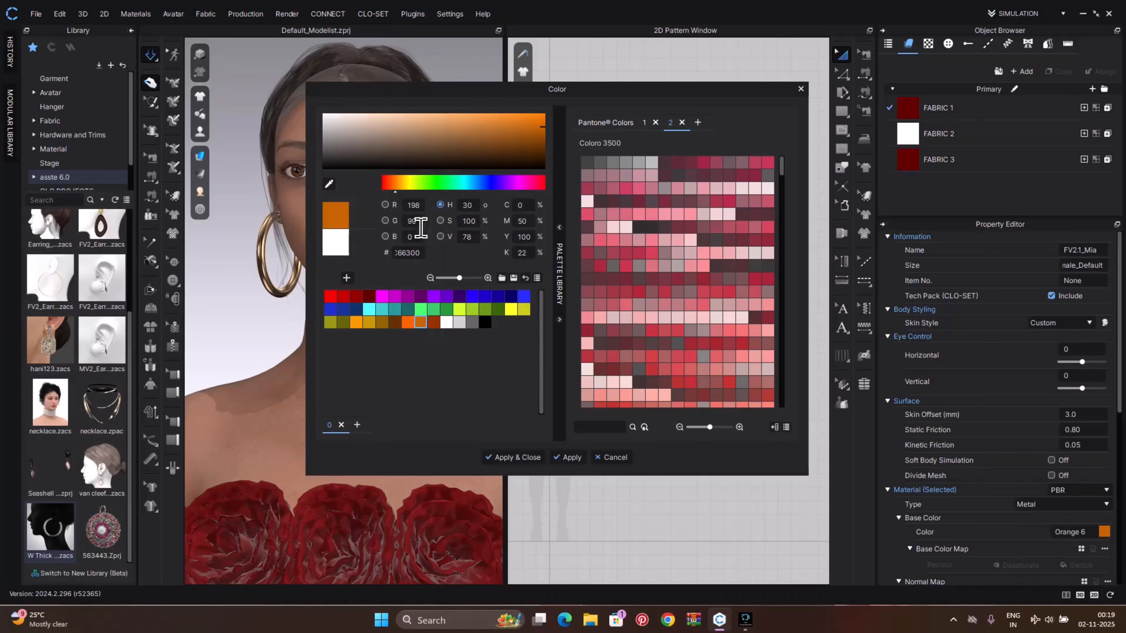
{"action": "left_click", "coordinate": [408, 122]}
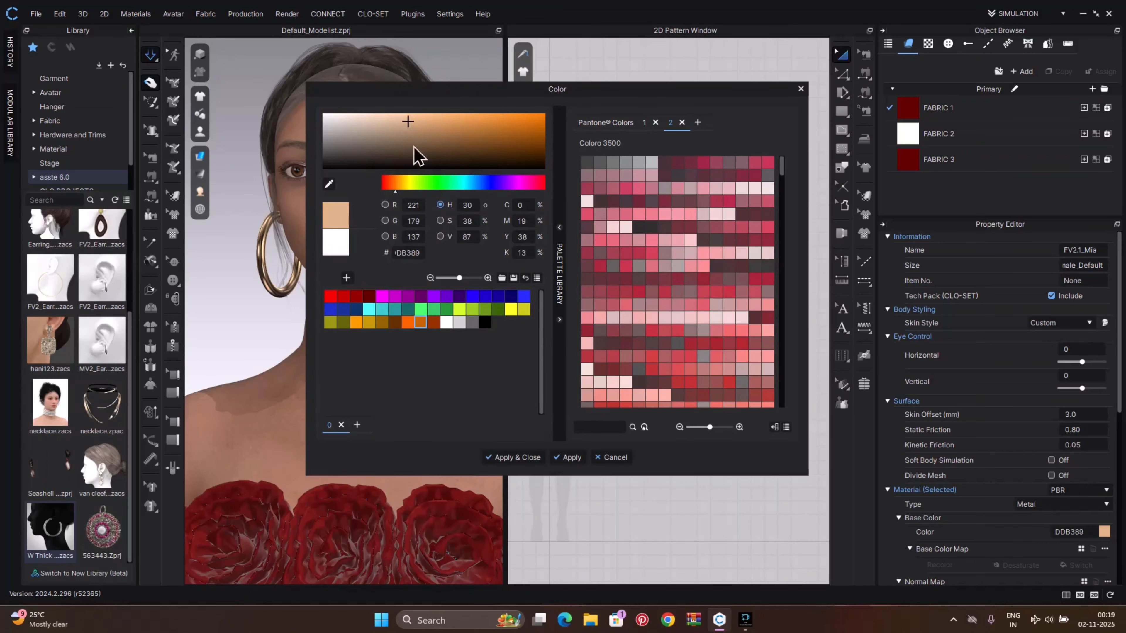
{"action": "left_click", "coordinate": [496, 457]}
Apply the FV2_Bob_01 hairstyle from the asste 6.0 Assets > Avatar > Hair library to the avatar
{"action": "right_click_drag", "start_coordinate": [468, 345], "coordinate": [499, 350]}
{"action": "scroll", "coordinate": [402, 390], "scroll_direction": "down", "scroll_amount": 3}
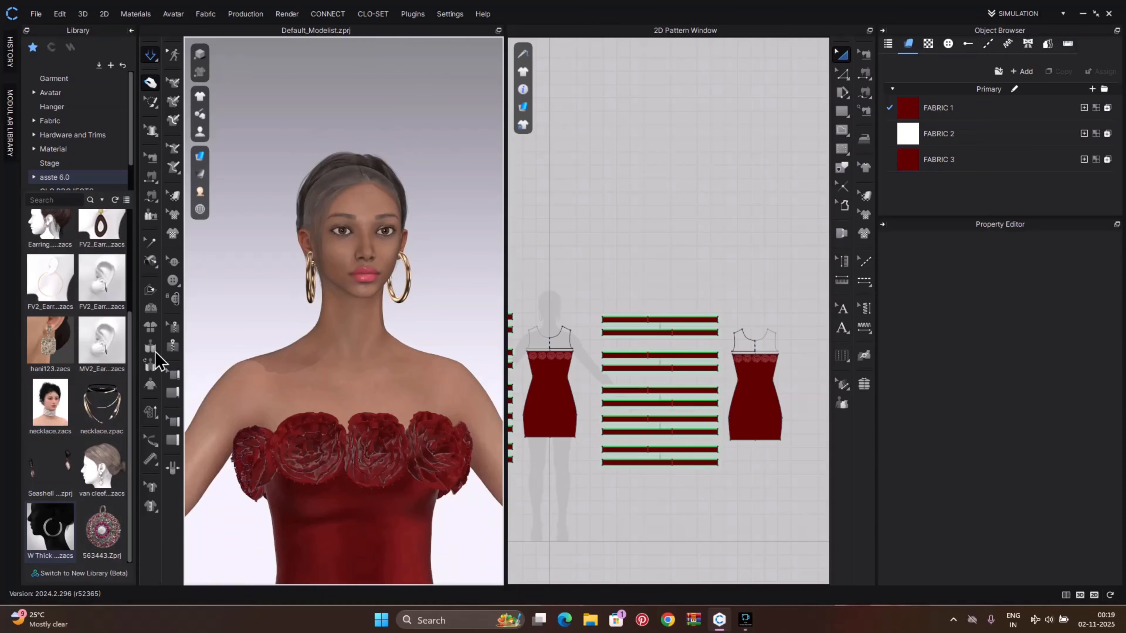
{"action": "scroll", "coordinate": [99, 364], "scroll_direction": "up", "scroll_amount": 2}
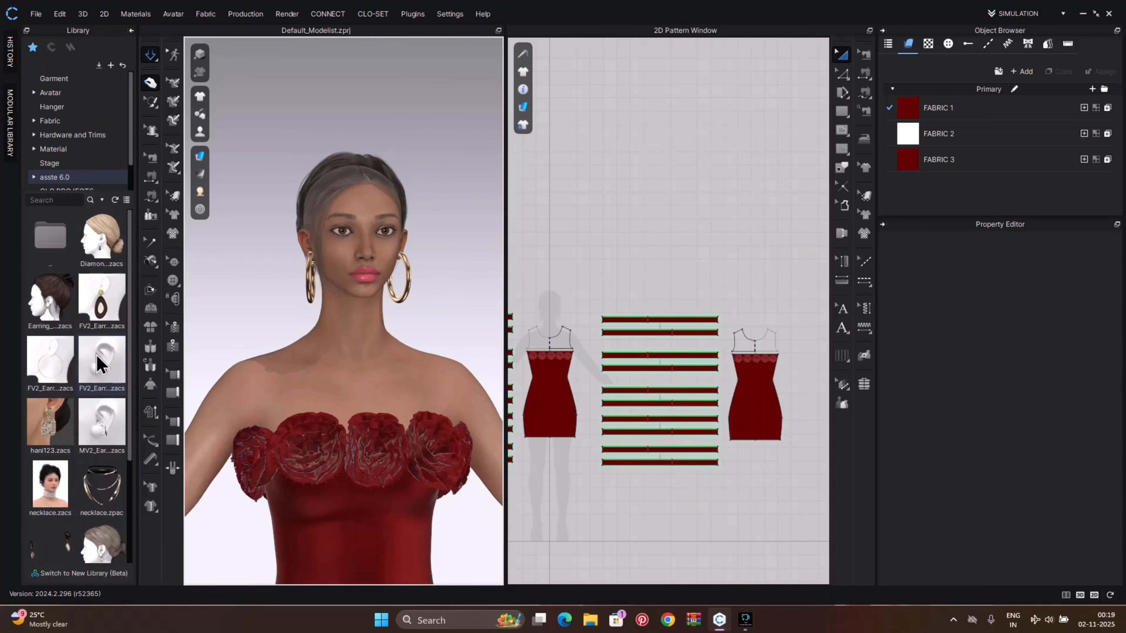
{"action": "left_click", "coordinate": [70, 177]}
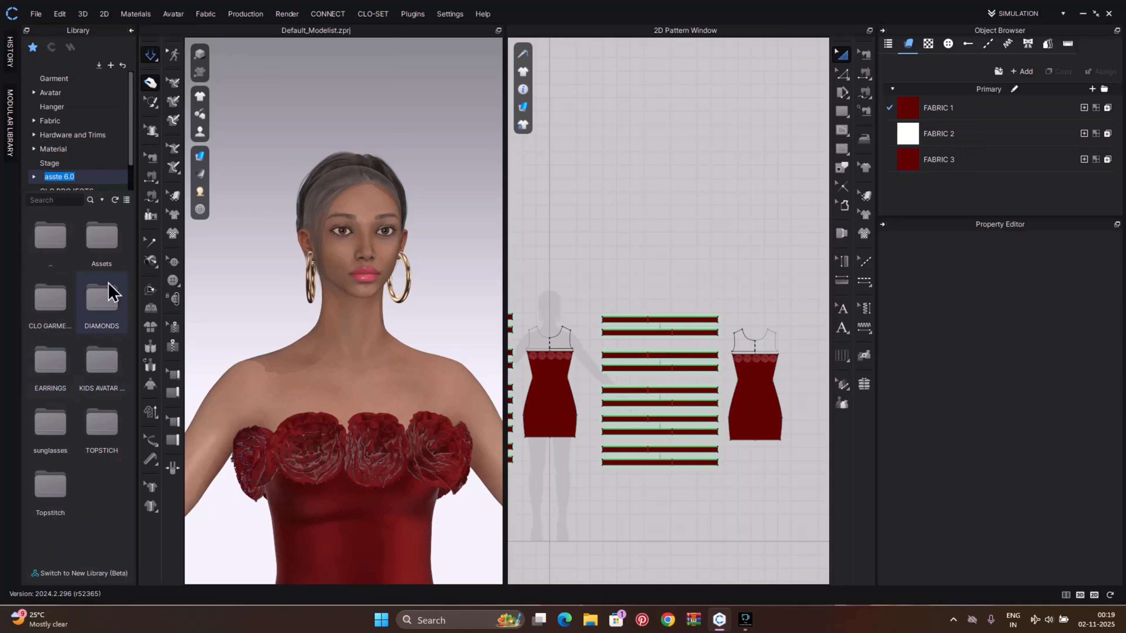
{"action": "double_click", "coordinate": [109, 257]}
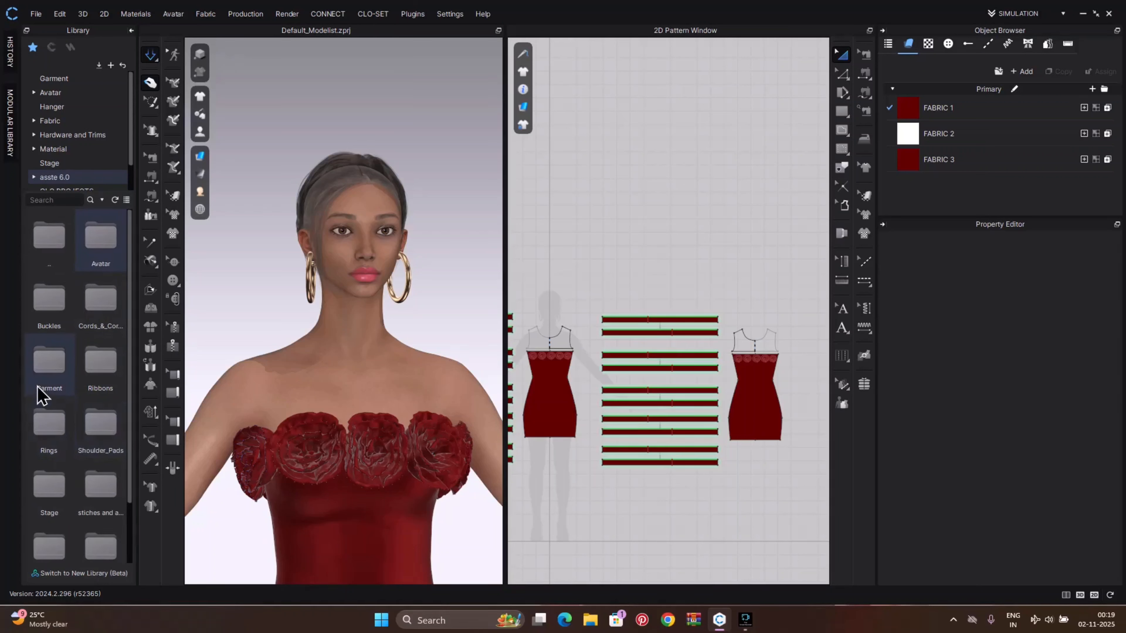
{"action": "scroll", "coordinate": [82, 469], "scroll_direction": "down", "scroll_amount": 1}
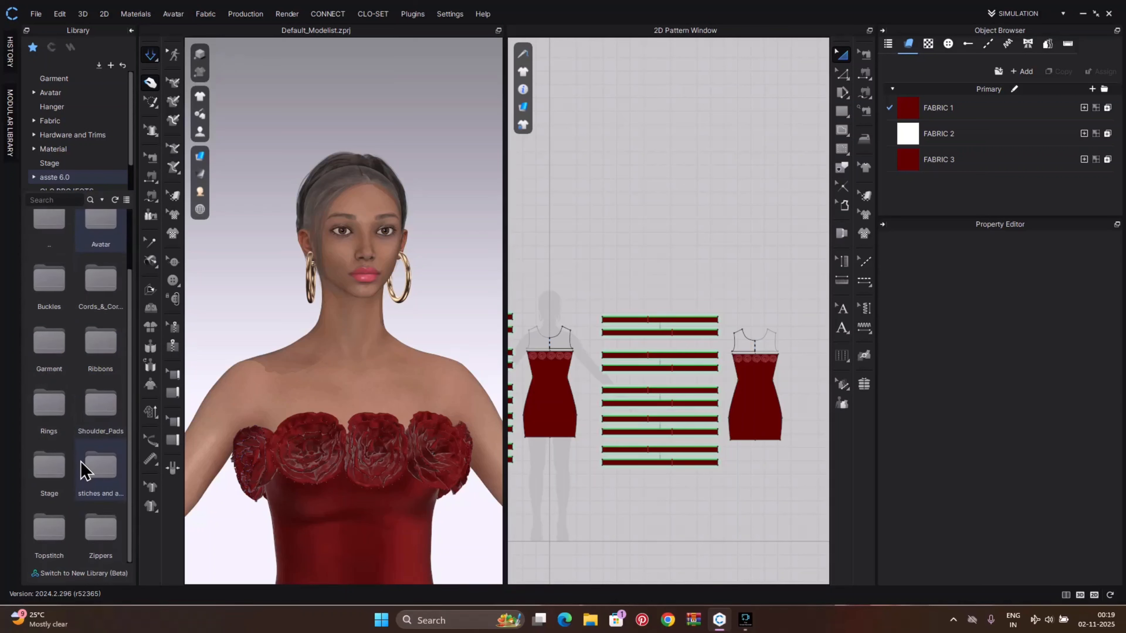
{"action": "scroll", "coordinate": [82, 468], "scroll_direction": "up", "scroll_amount": 1}
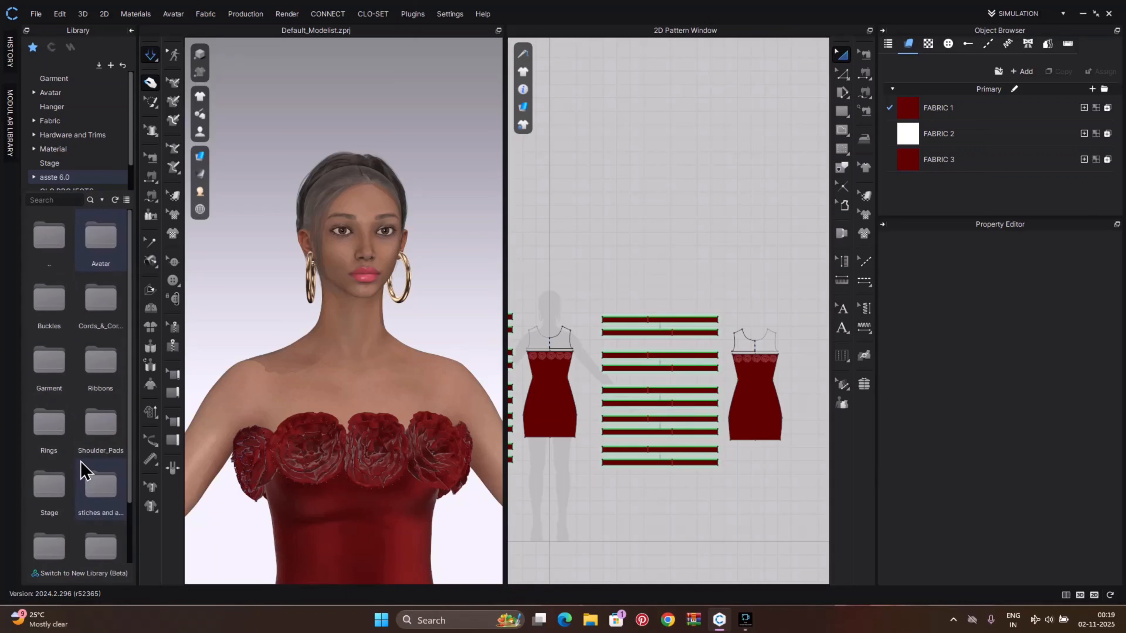
{"action": "double_click", "coordinate": [98, 261]}
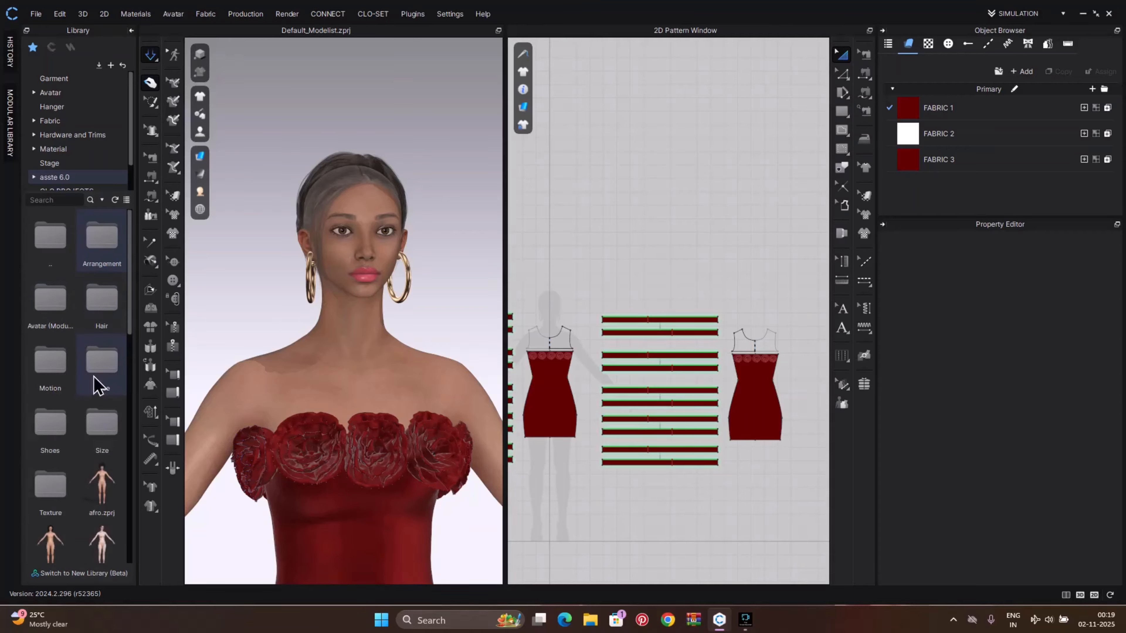
{"action": "left_click", "coordinate": [116, 329]}
{"action": "double_click", "coordinate": [117, 329]}
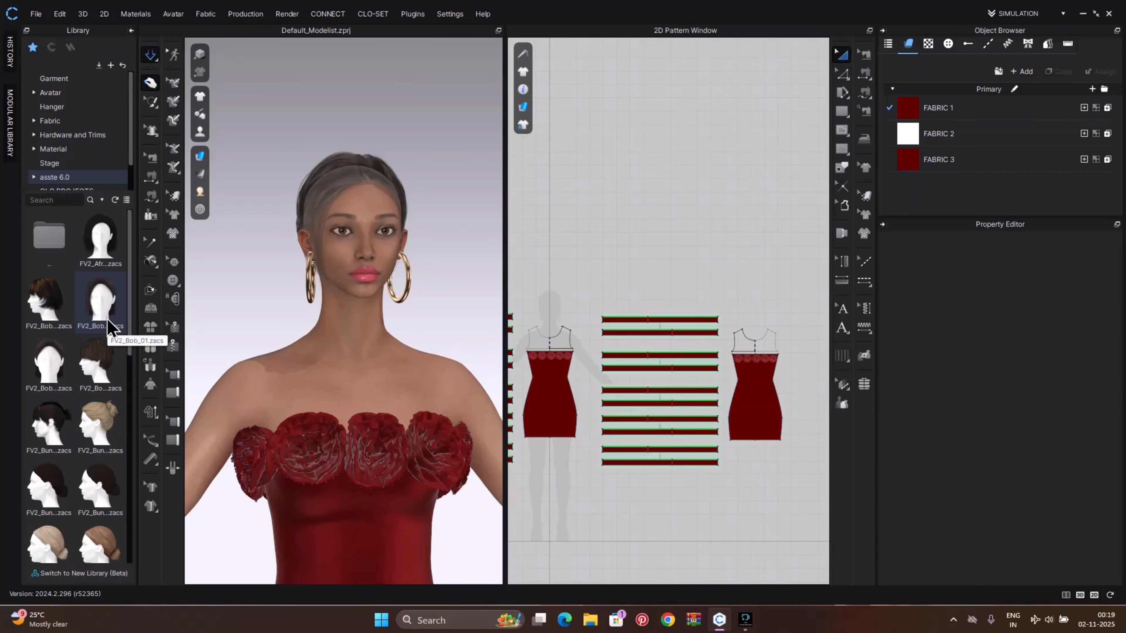
{"action": "double_click", "coordinate": [111, 328]}
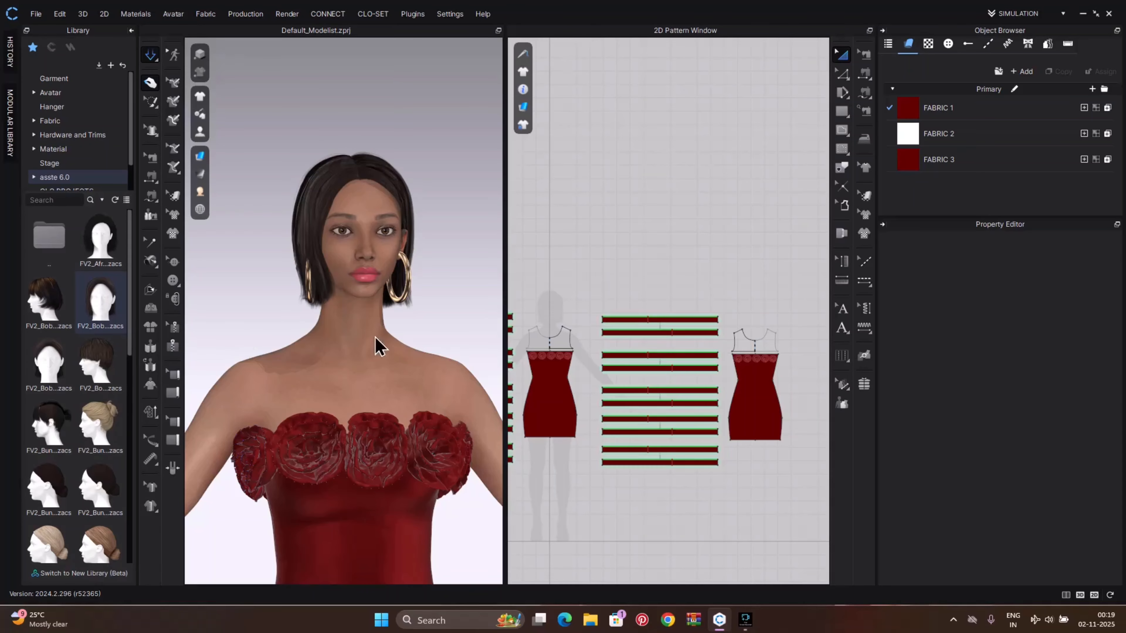
Open the Render window and start an interactive render of the dressed avatar
{"action": "mouse_move", "coordinate": [445, 309]}
{"action": "right_mouse_down"}
{"action": "mouse_move", "coordinate": [344, 333]}
{"action": "mouse_move", "coordinate": [214, 339]}
{"action": "mouse_move", "coordinate": [460, 311]}
{"action": "right_mouse_up"}
{"action": "scroll", "coordinate": [449, 417], "scroll_direction": "down", "scroll_amount": 2}
{"action": "scroll", "coordinate": [450, 417], "scroll_direction": "down", "scroll_amount": 1}
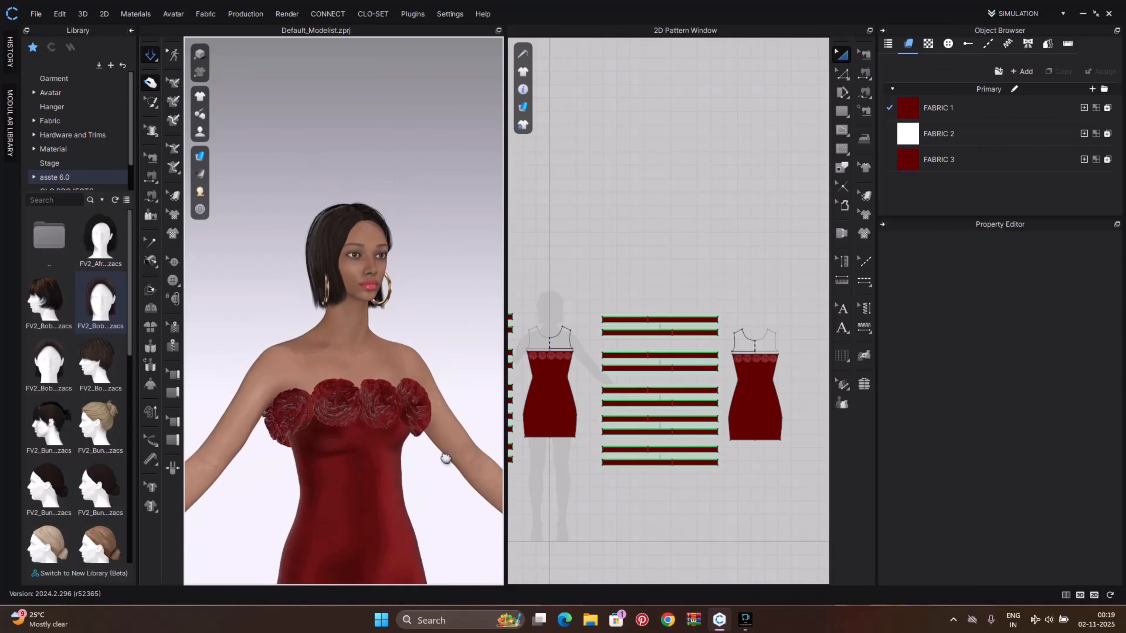
{"action": "middle_click_drag", "start_coordinate": [444, 455], "coordinate": [458, 261]}
{"action": "scroll", "coordinate": [442, 311], "scroll_direction": "down", "scroll_amount": 3}
{"action": "right_click_drag", "start_coordinate": [444, 323], "coordinate": [391, 327]}
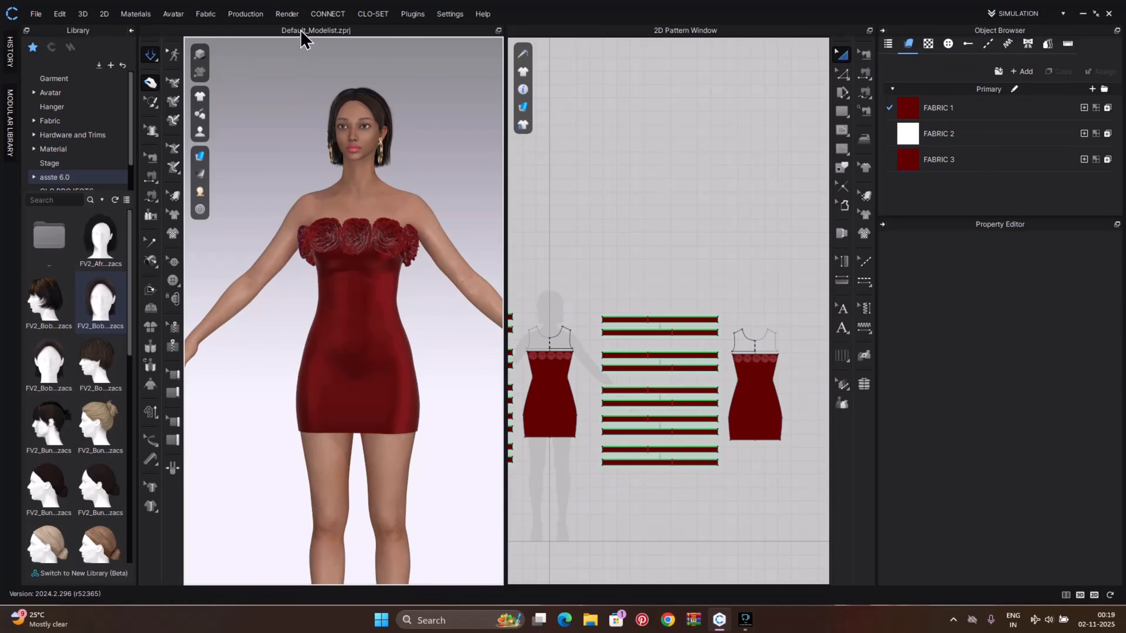
{"action": "left_click", "coordinate": [287, 14]}
{"action": "left_click", "coordinate": [301, 36]}
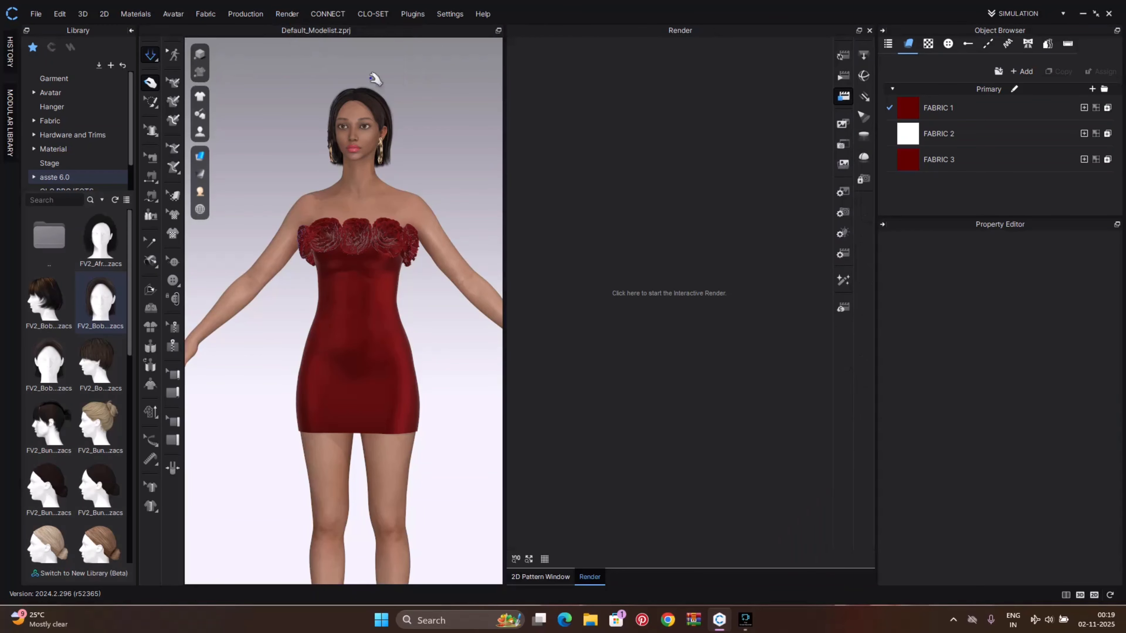
{"action": "left_click", "coordinate": [848, 60]}
{"action": "left_click", "coordinate": [575, 350]}
{"action": "key", "text": "u"}
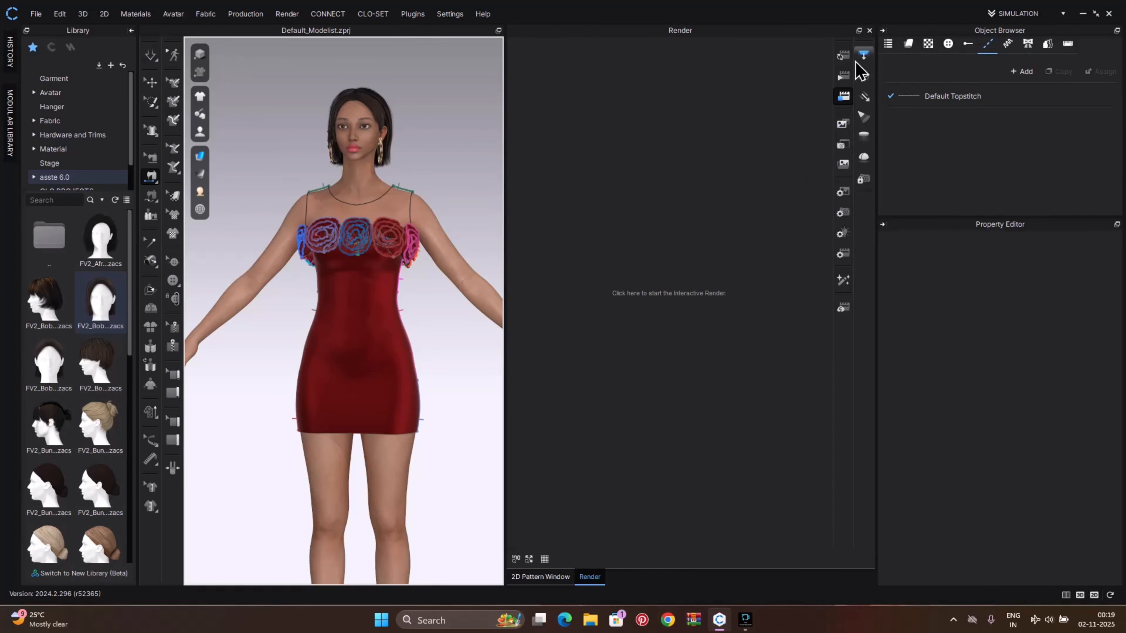
{"action": "left_click", "coordinate": [151, 82]}
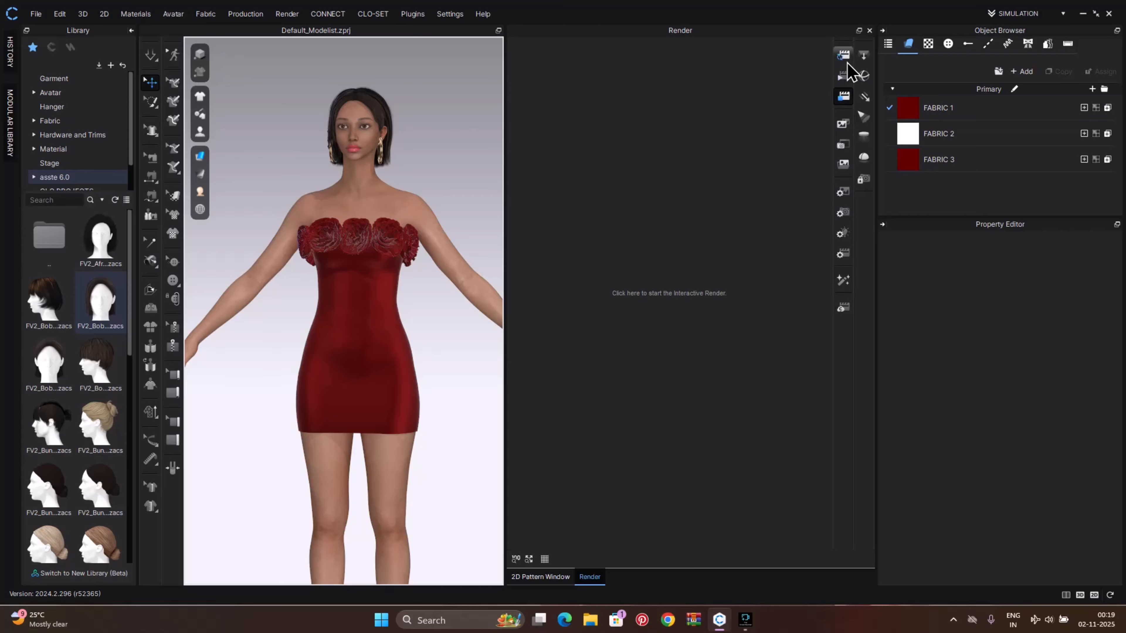
{"action": "left_click", "coordinate": [846, 61]}
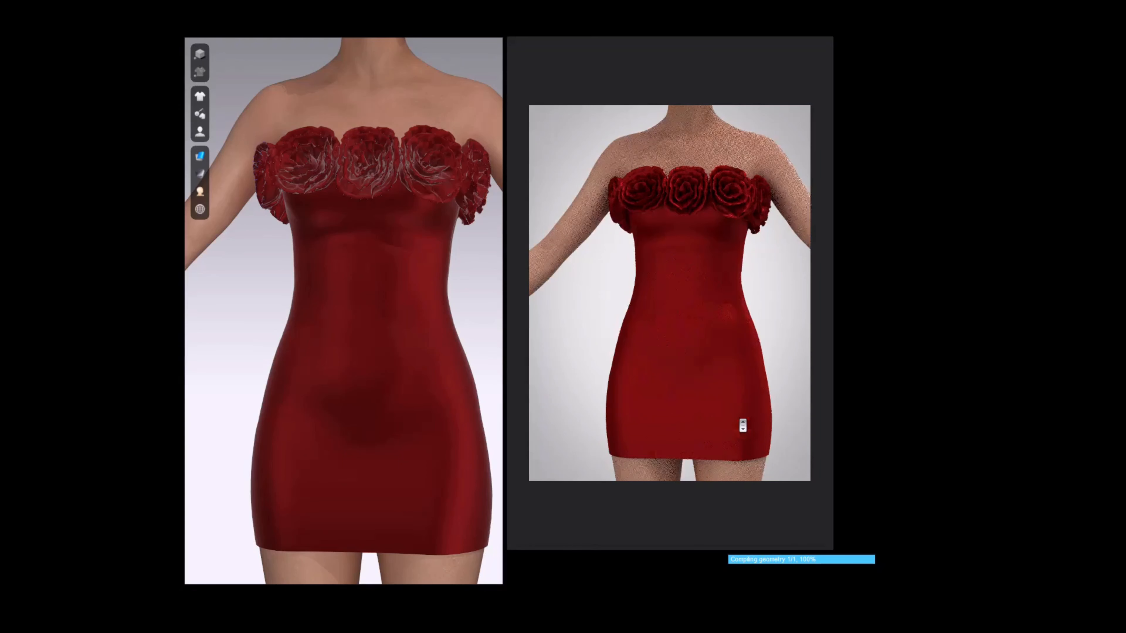
Hide the avatar and re-render the dress on its own
{"action": "left_click", "coordinate": [744, 447]}
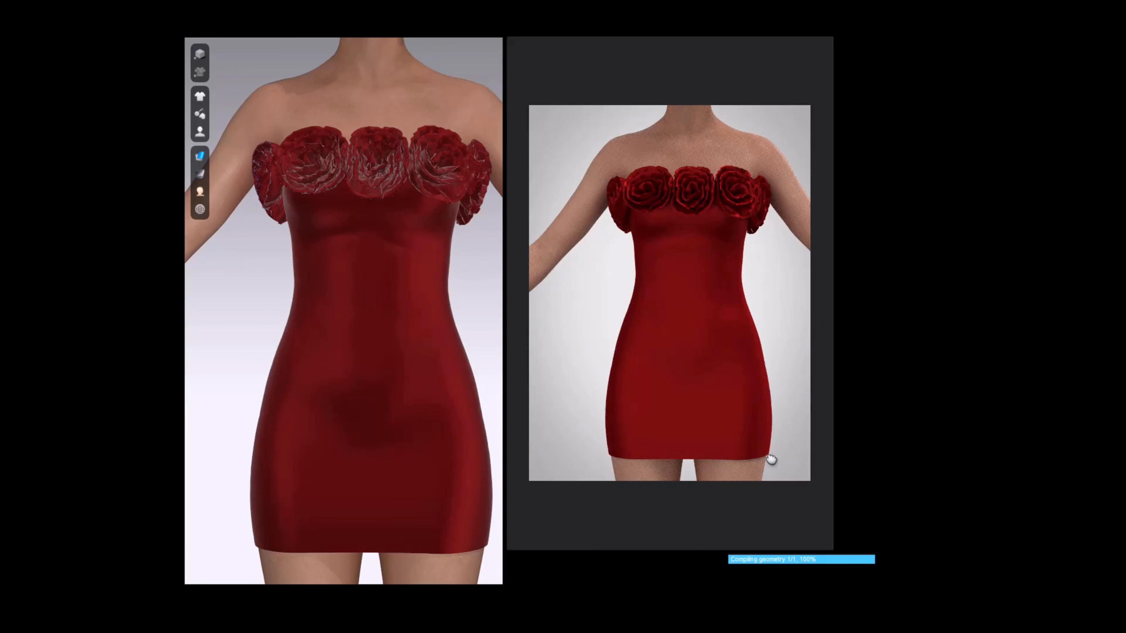
{"action": "middle_click_drag", "start_coordinate": [771, 460], "coordinate": [756, 433]}
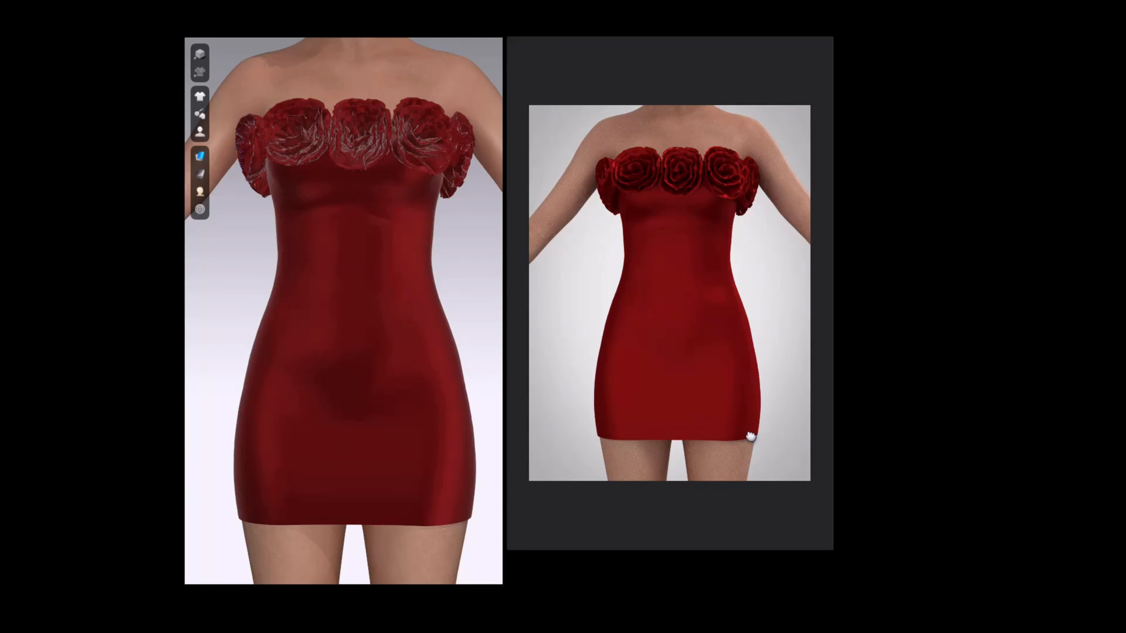
{"action": "left_click", "coordinate": [857, 105]}
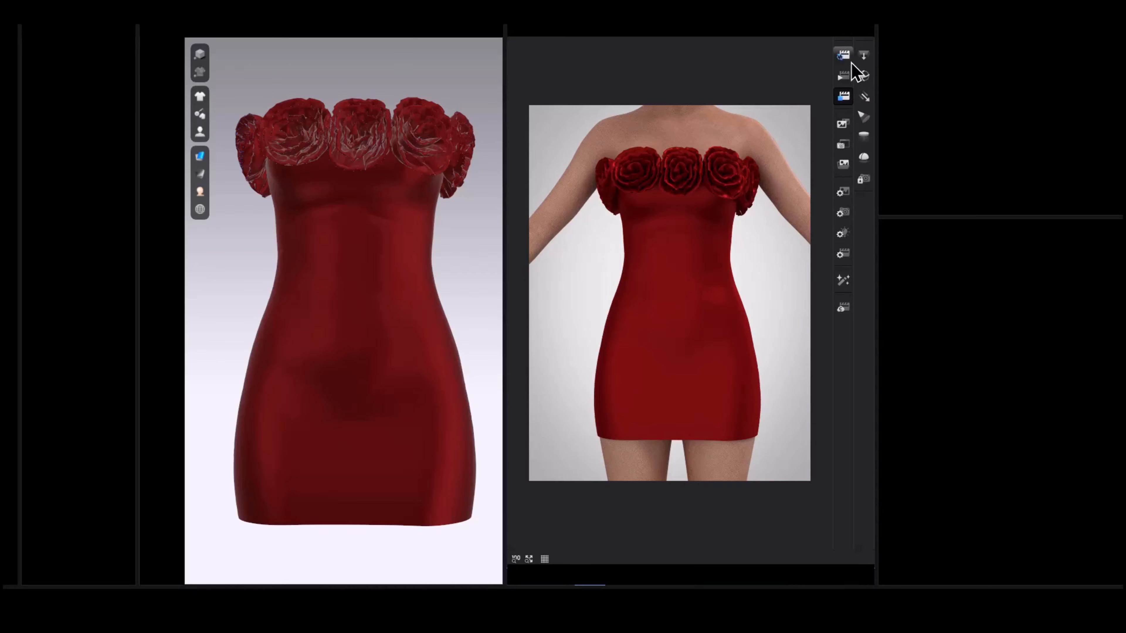
{"action": "left_click", "coordinate": [845, 55]}
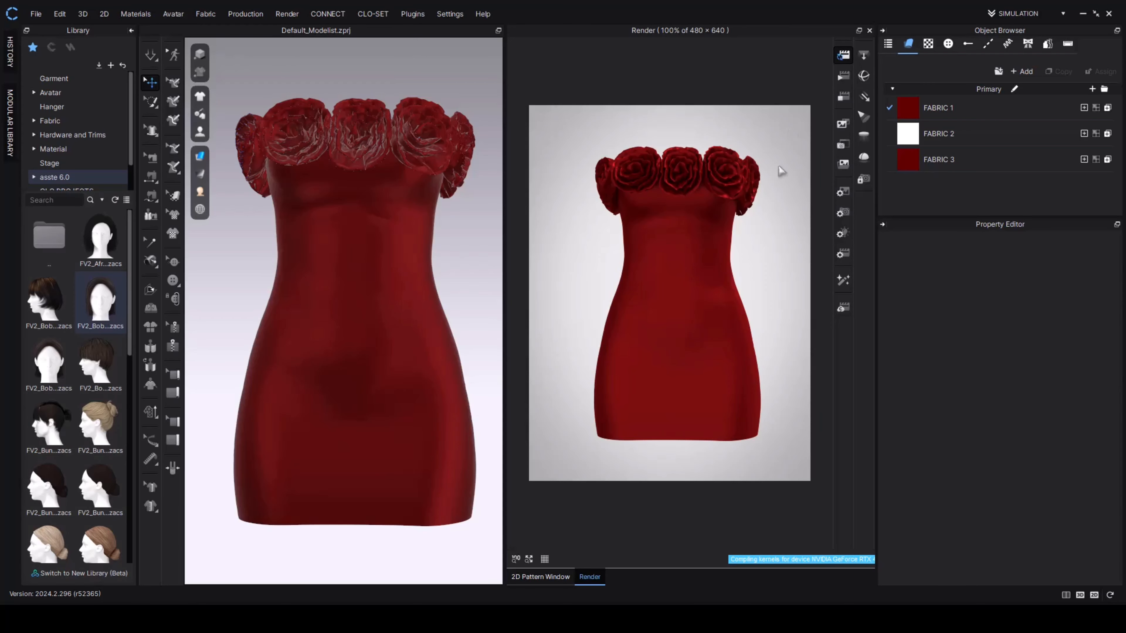
Change FABRIC 3's material type to Glitter (Render Only)
{"action": "scroll", "coordinate": [772, 231], "scroll_direction": "up", "scroll_amount": 2}
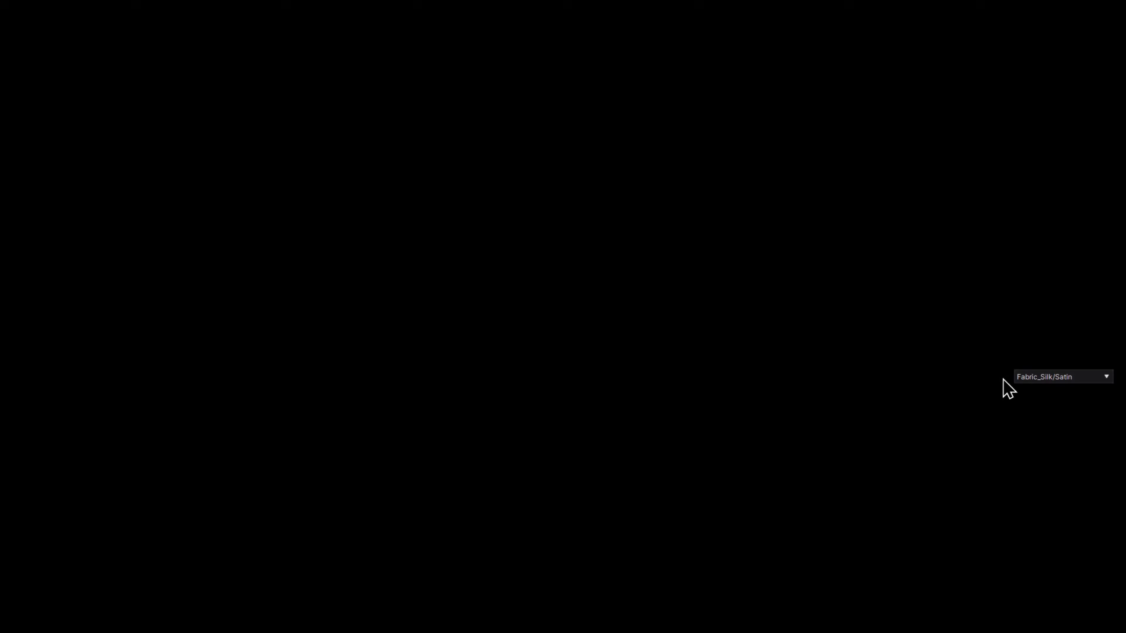
{"action": "left_click", "coordinate": [1038, 377]}
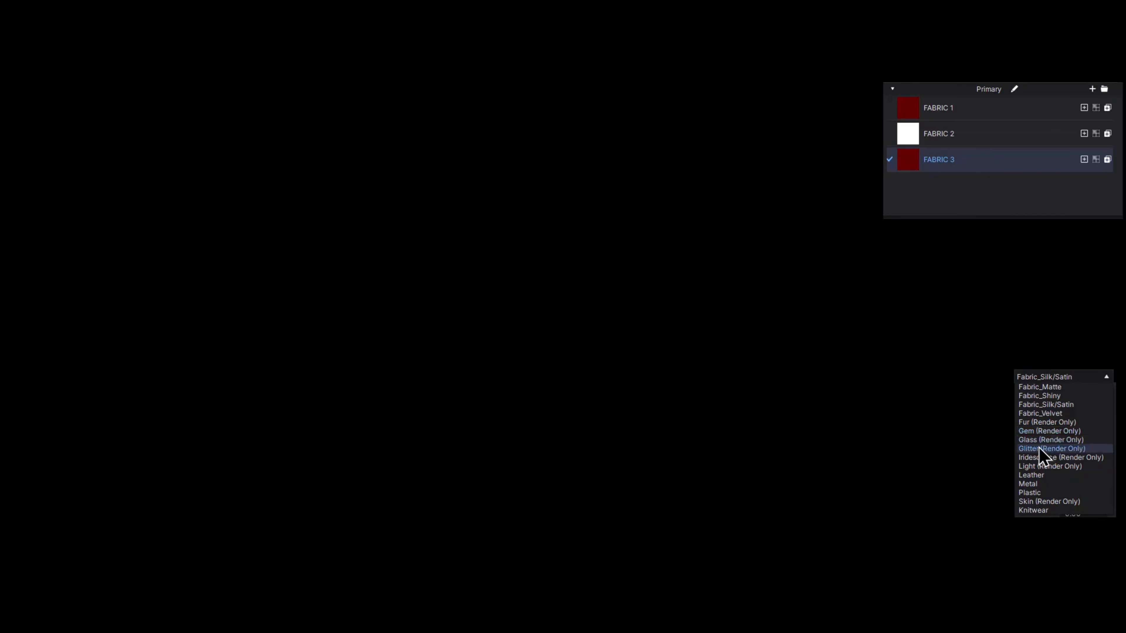
{"action": "left_click", "coordinate": [1039, 448]}
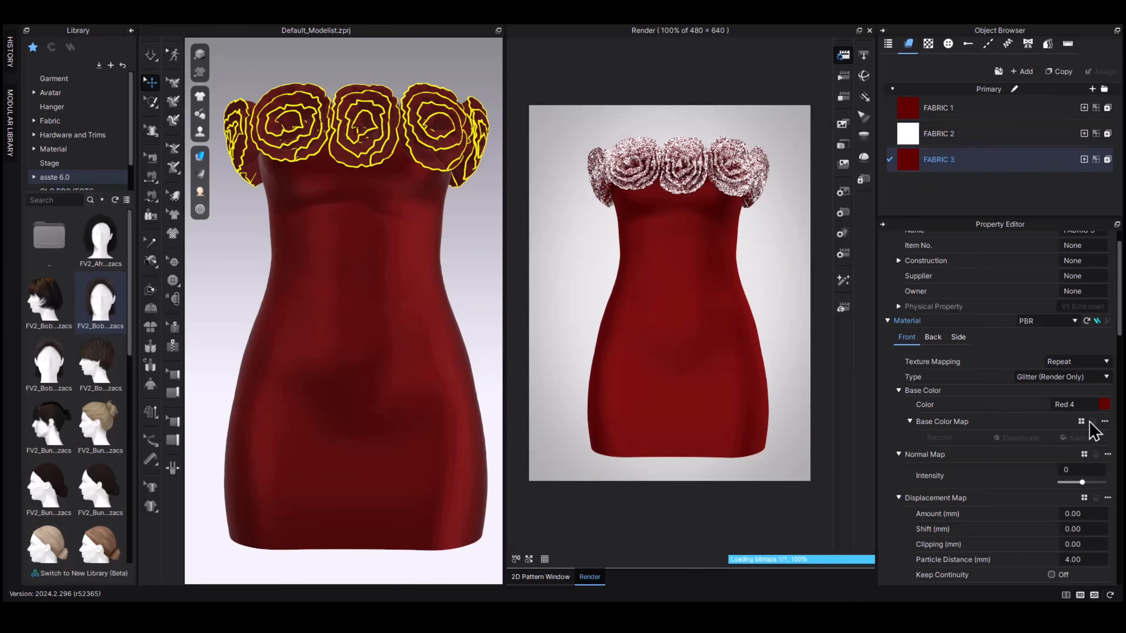
Set FABRIC 3's glitter color to Red 2
{"action": "left_click", "coordinate": [874, 455]}
{"action": "left_click", "coordinate": [440, 318]}
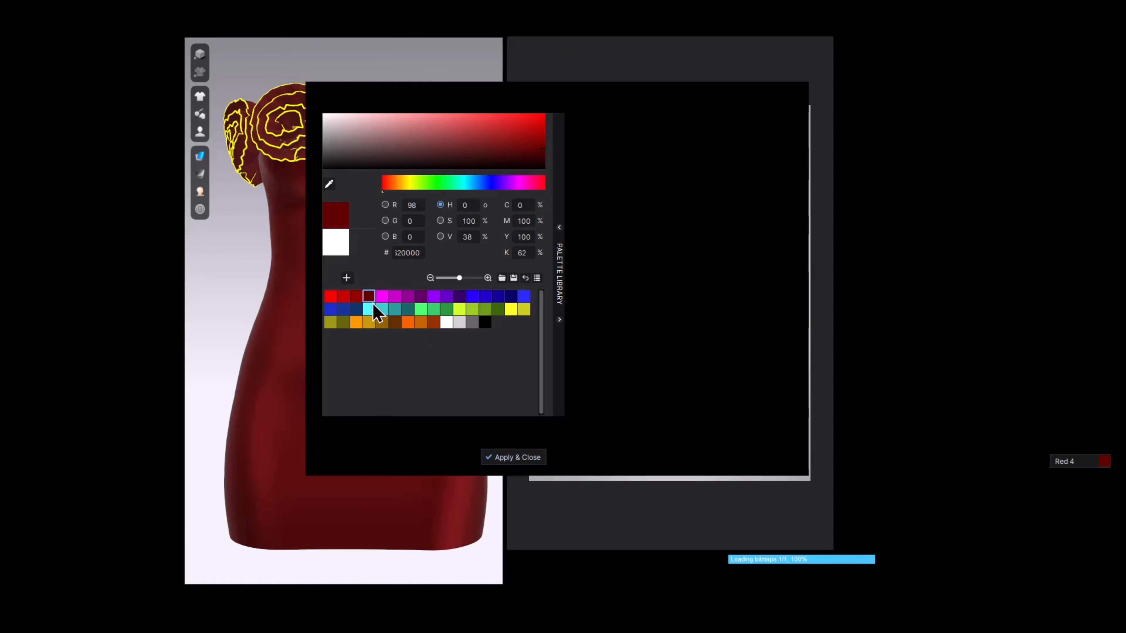
{"action": "left_click", "coordinate": [358, 295]}
{"action": "left_click", "coordinate": [517, 457]}
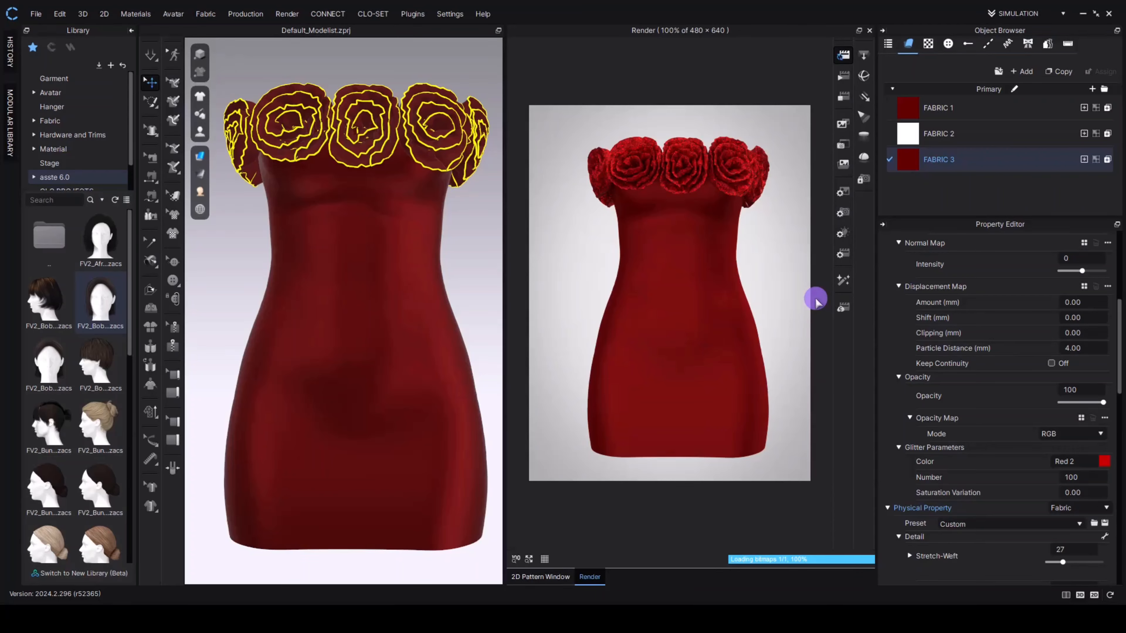
{"action": "left_click", "coordinate": [817, 301]}
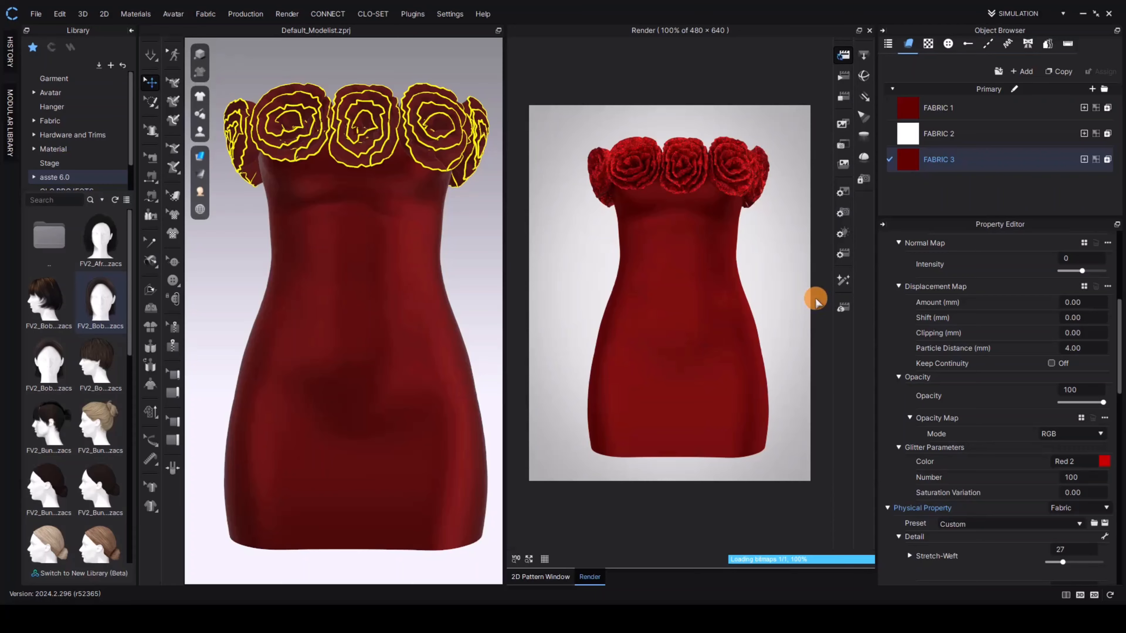